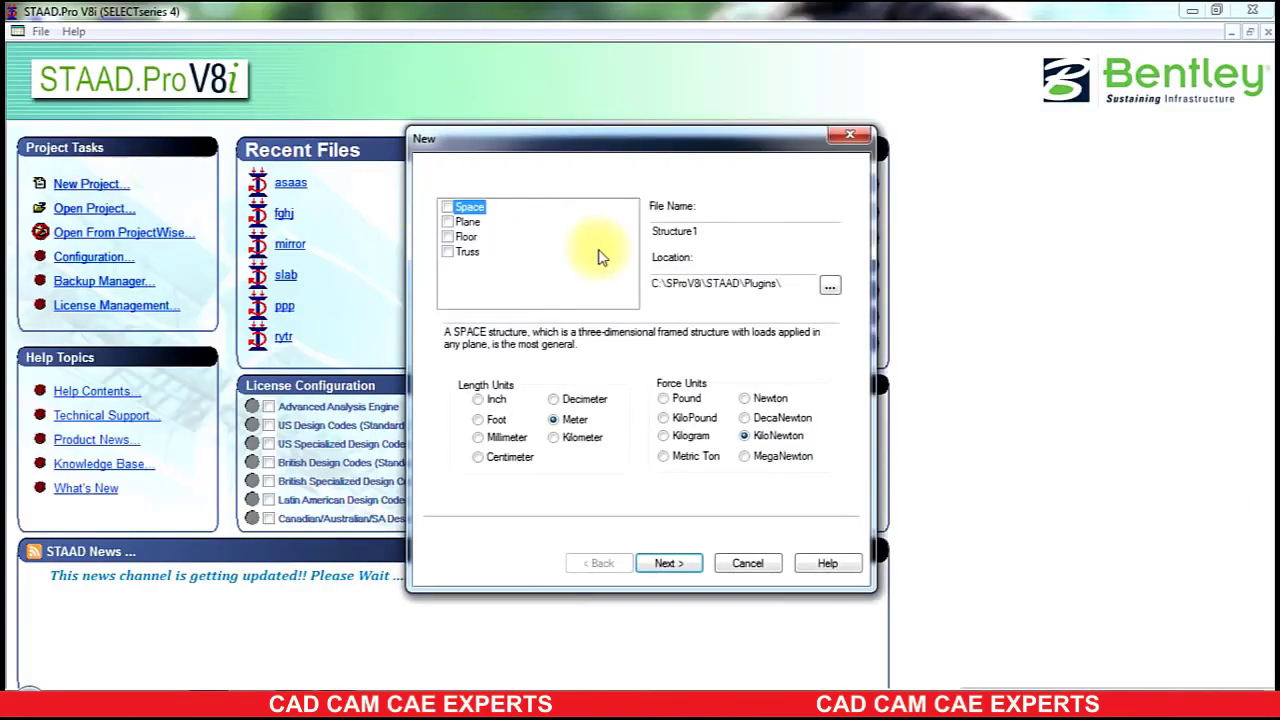
- Create a new Space structure named ssss in meter and kilonewton units, with Add Beam as the starting mode
{"action": "double_click", "coordinate": [751, 233]}
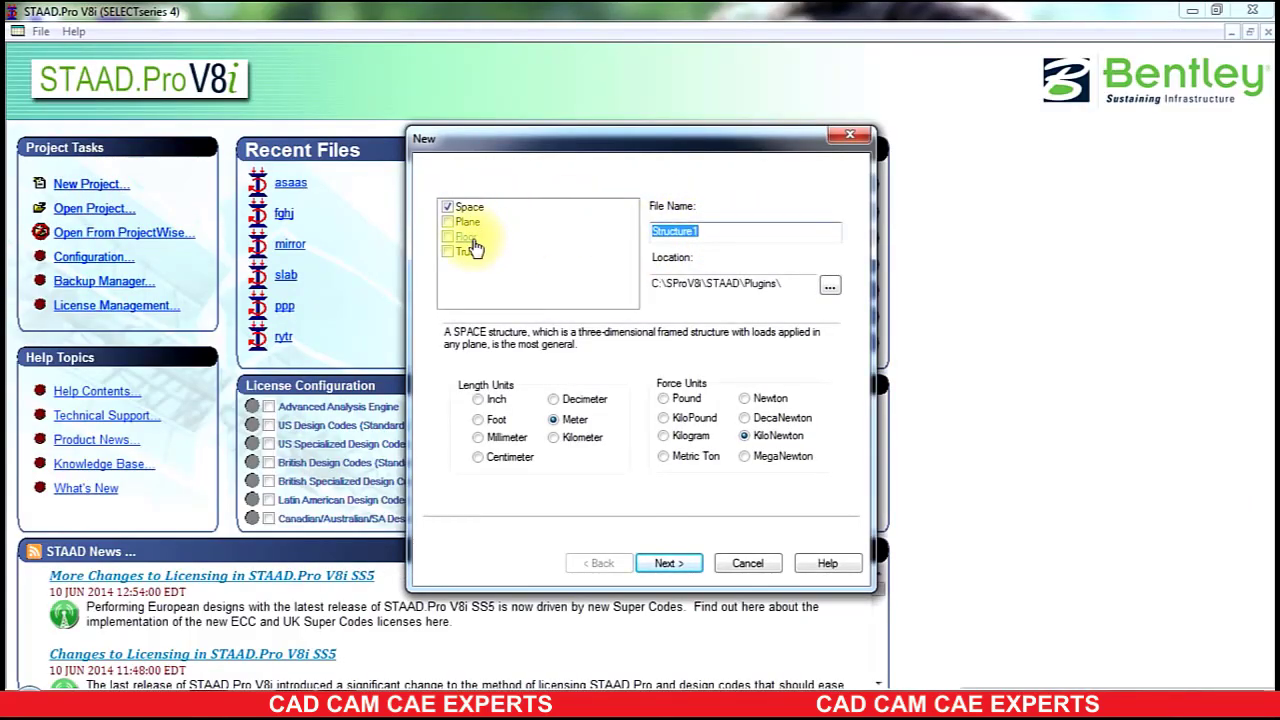
{"action": "type", "text": "ssss"}
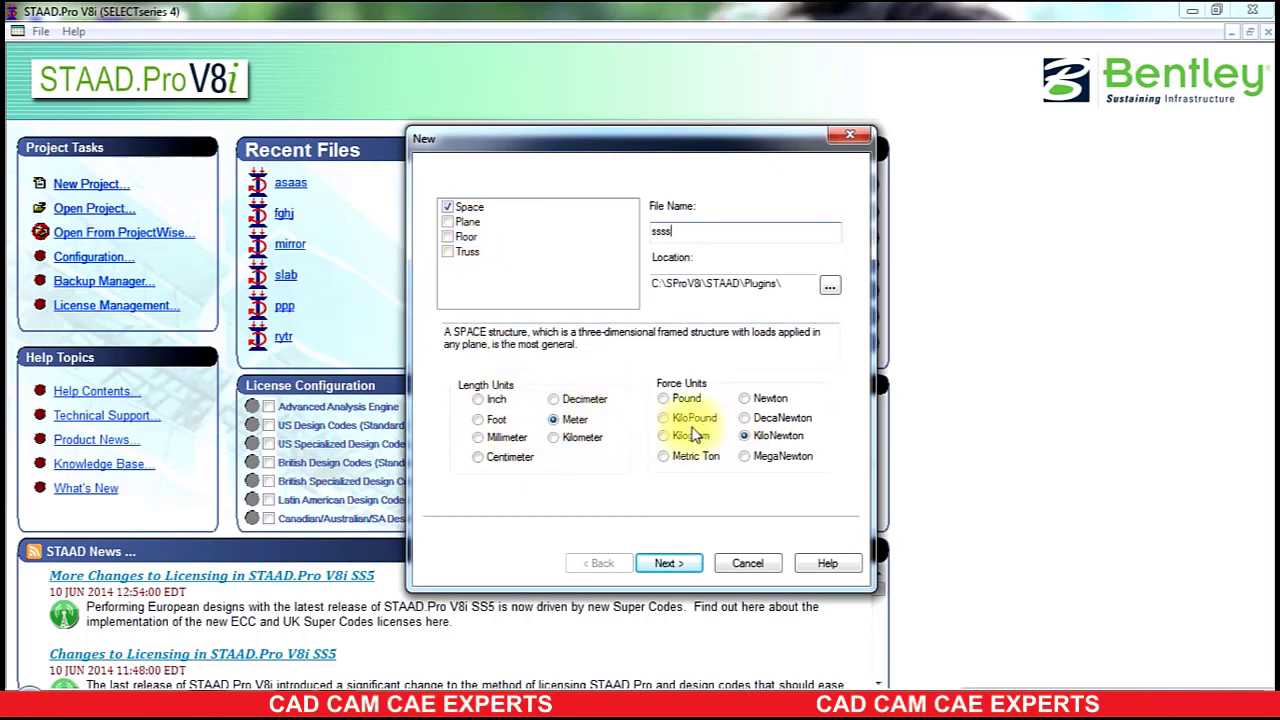
{"action": "left_click", "coordinate": [669, 563]}
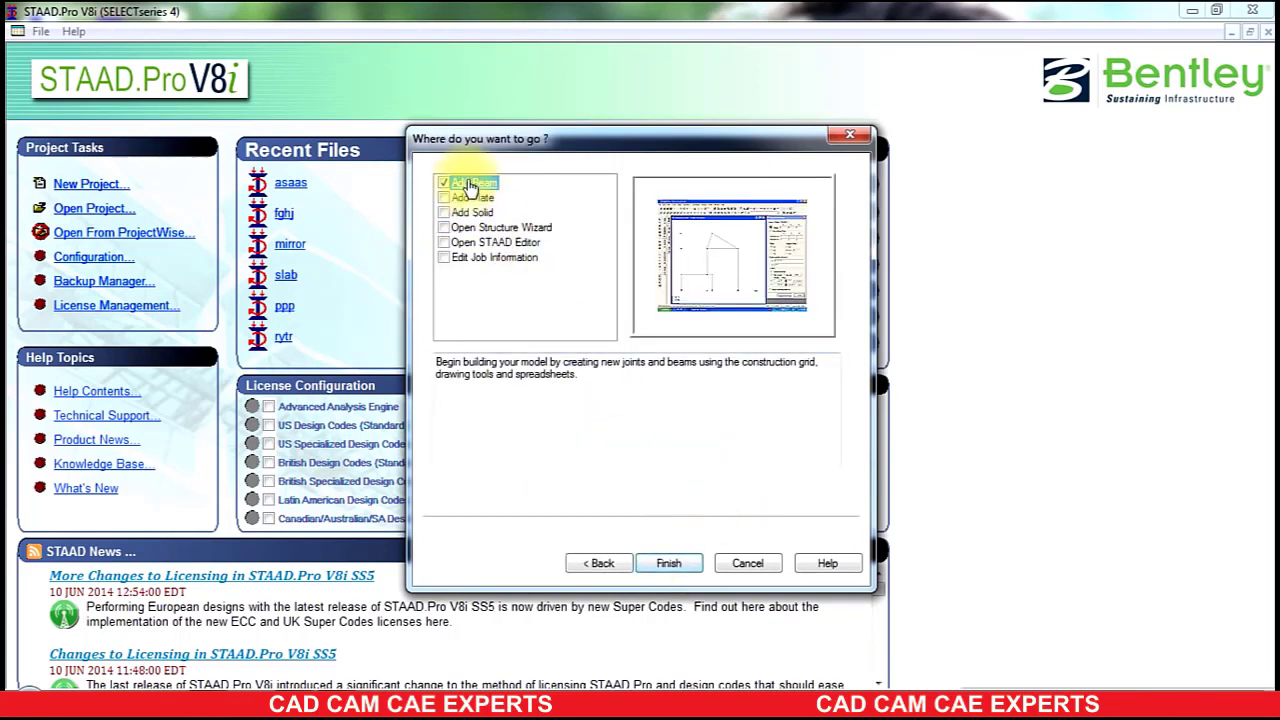
{"action": "left_click", "coordinate": [668, 563]}
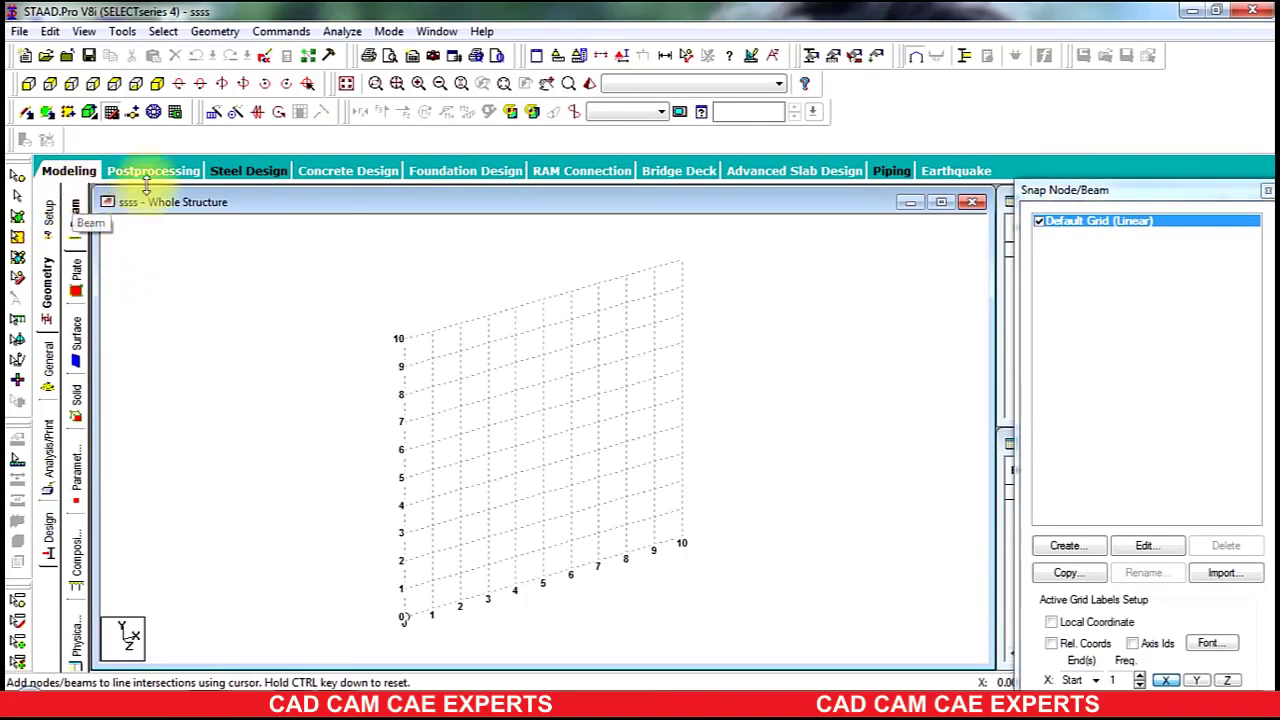
- Run the Structure Wizard and start a Bay Frame from the Frame Models prototypes
{"action": "left_click", "coordinate": [215, 31]}
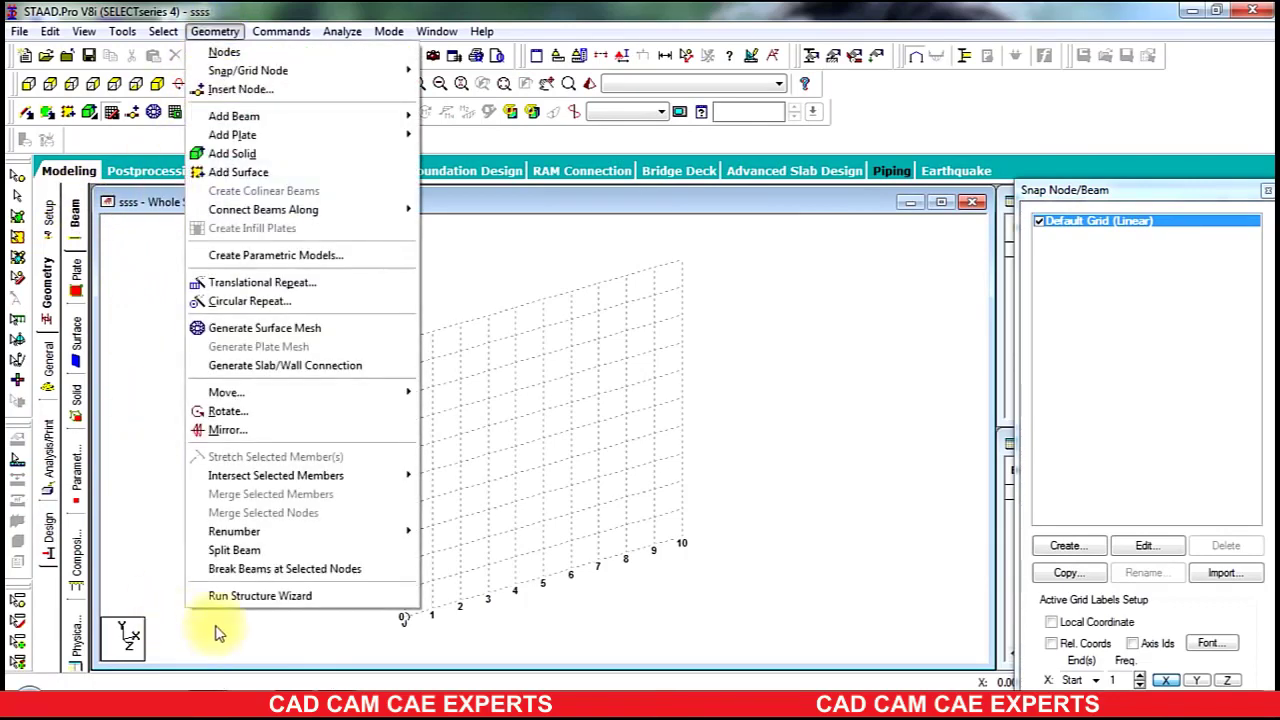
{"action": "left_click", "coordinate": [233, 596]}
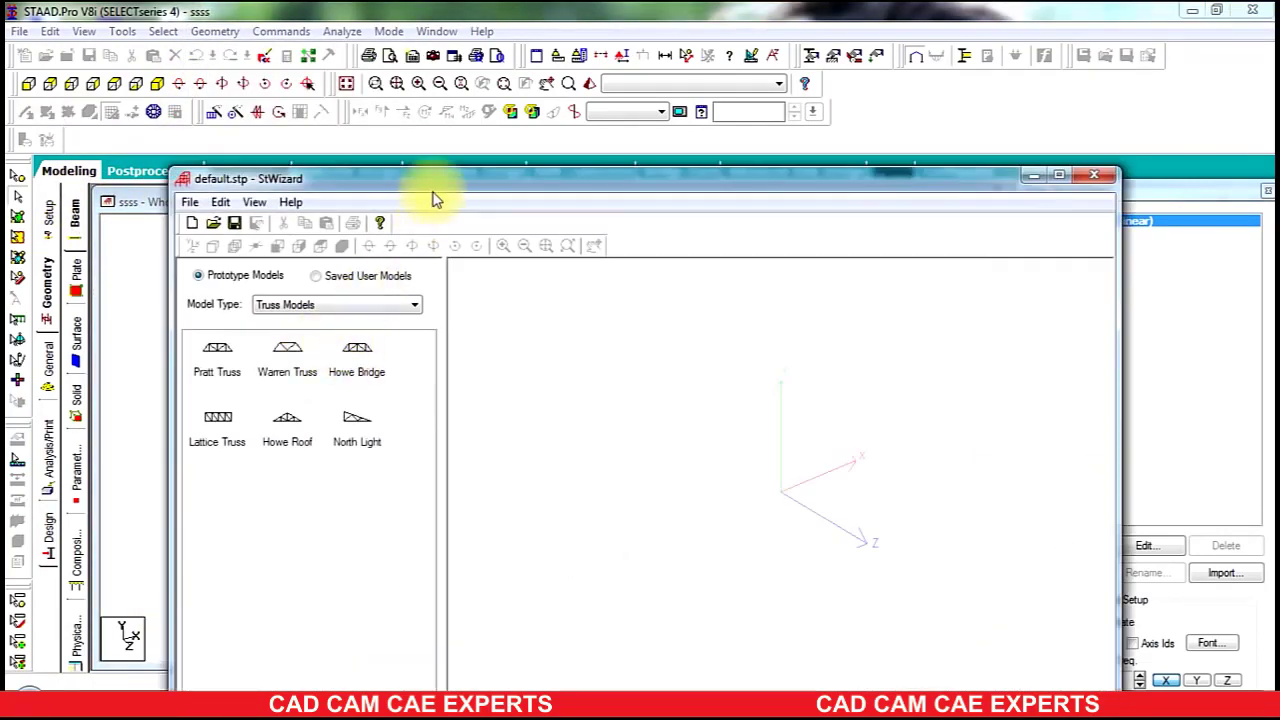
{"action": "left_click_drag", "start_coordinate": [434, 186], "coordinate": [455, 65]}
{"action": "left_click", "coordinate": [309, 172]}
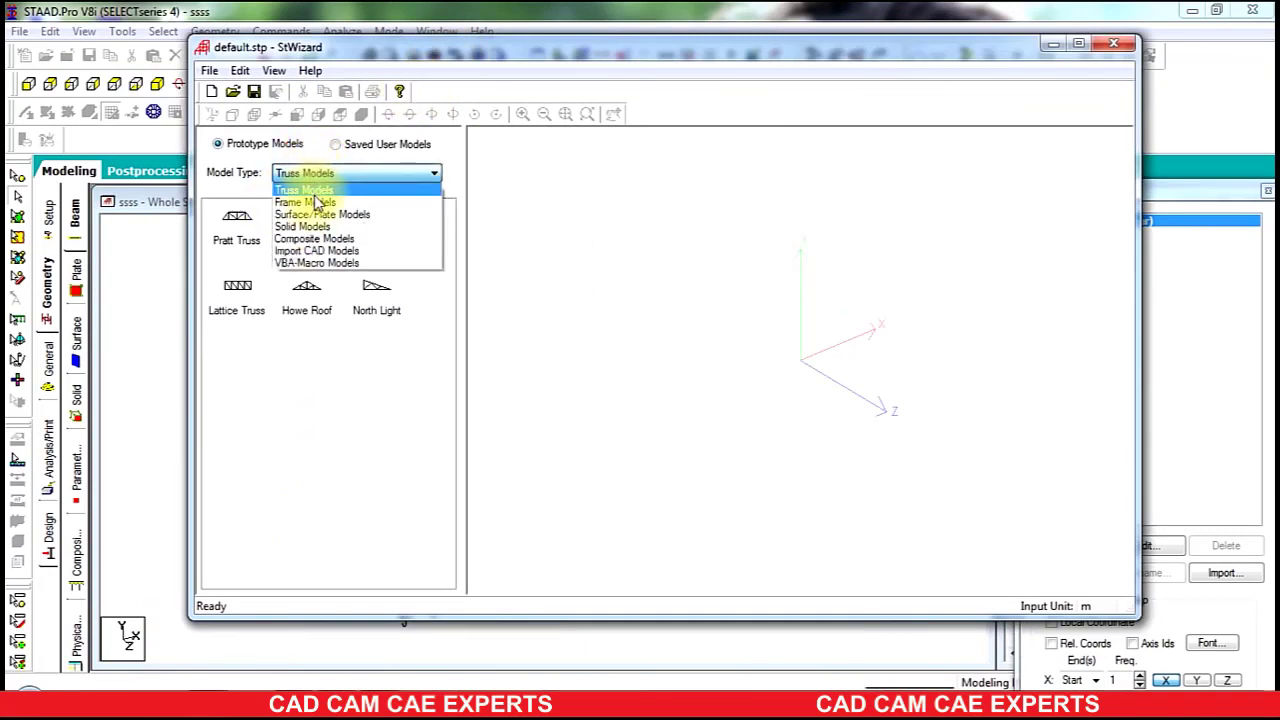
{"action": "left_click", "coordinate": [300, 190]}
{"action": "double_click", "coordinate": [236, 220]}
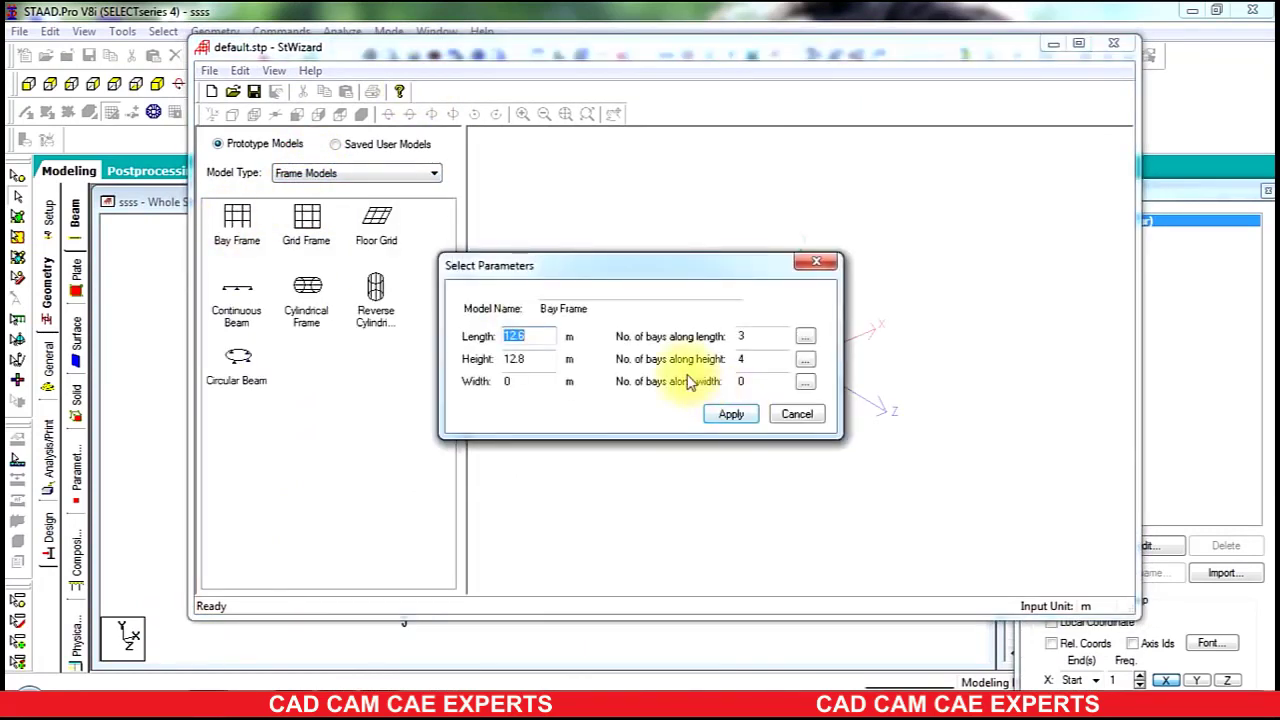
- Generate the bay frame with length 16 m, height 3 m, width 16 m, and 4, 1 and 4 bays along length, height and width
{"action": "type", "text": "16"}
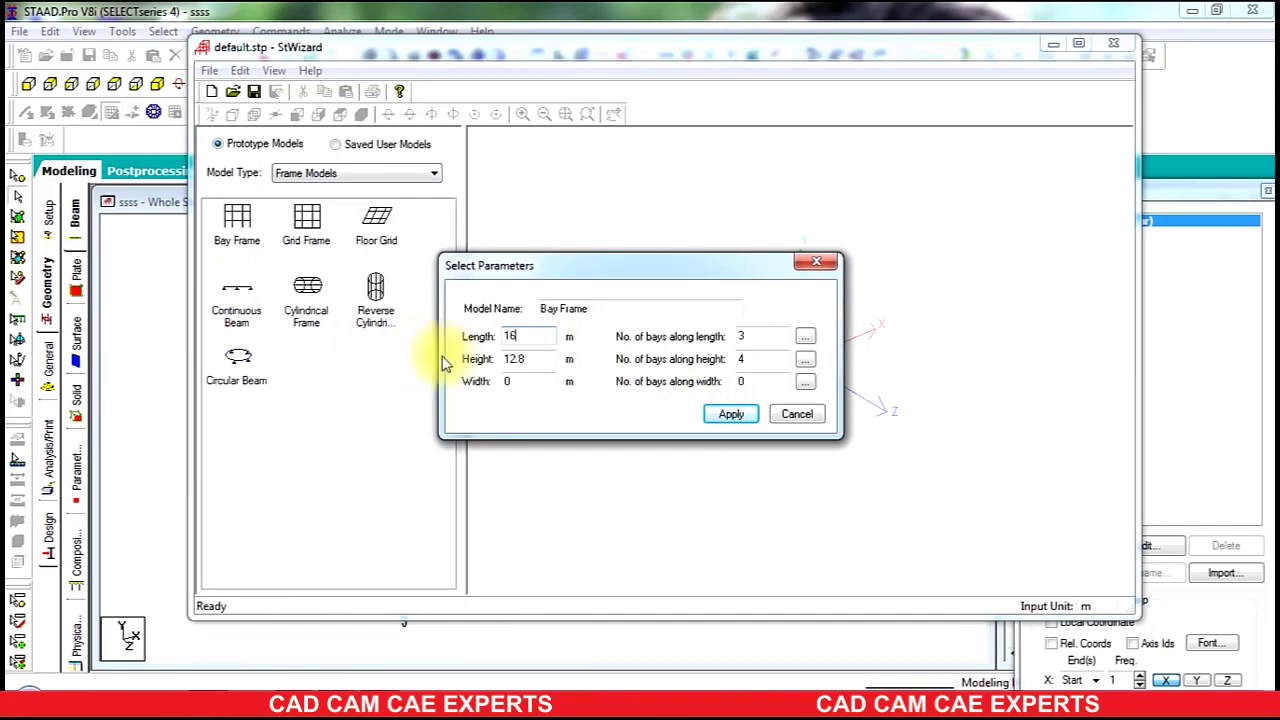
{"action": "double_click", "coordinate": [529, 358]}
{"action": "type", "text": "3"}
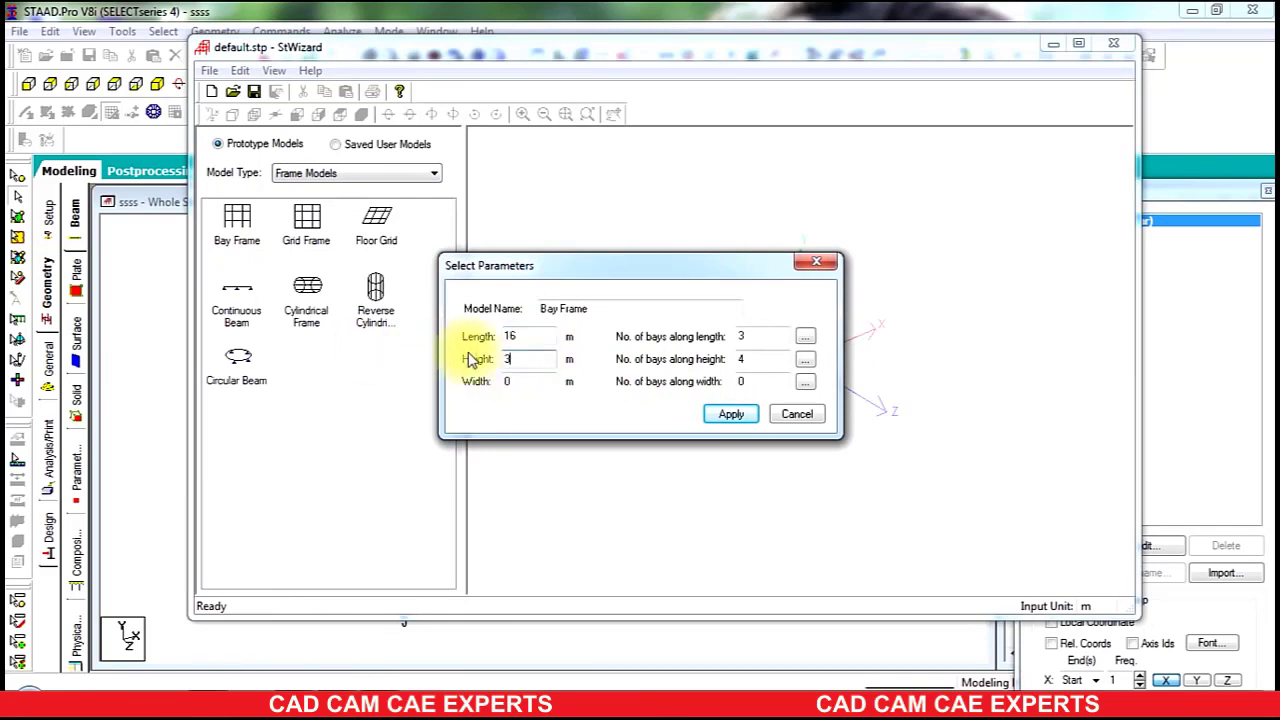
{"action": "double_click", "coordinate": [537, 383]}
{"action": "type", "text": "16"}
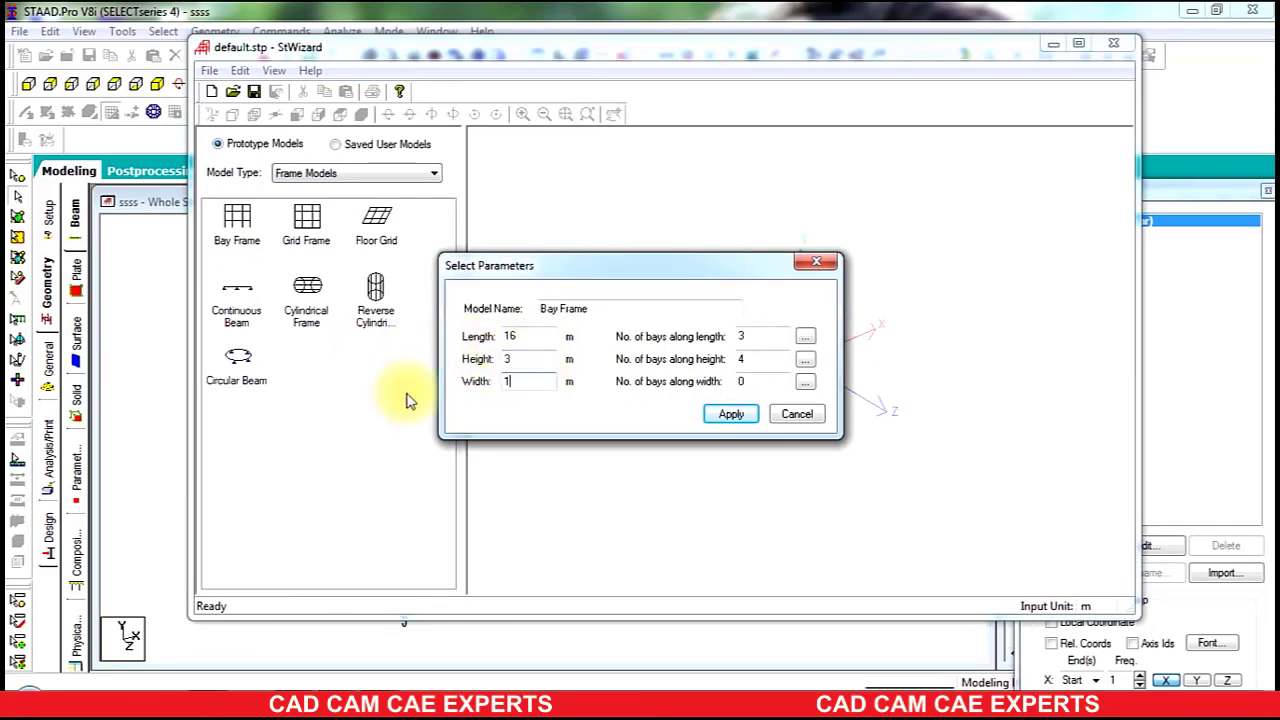
{"action": "double_click", "coordinate": [740, 336]}
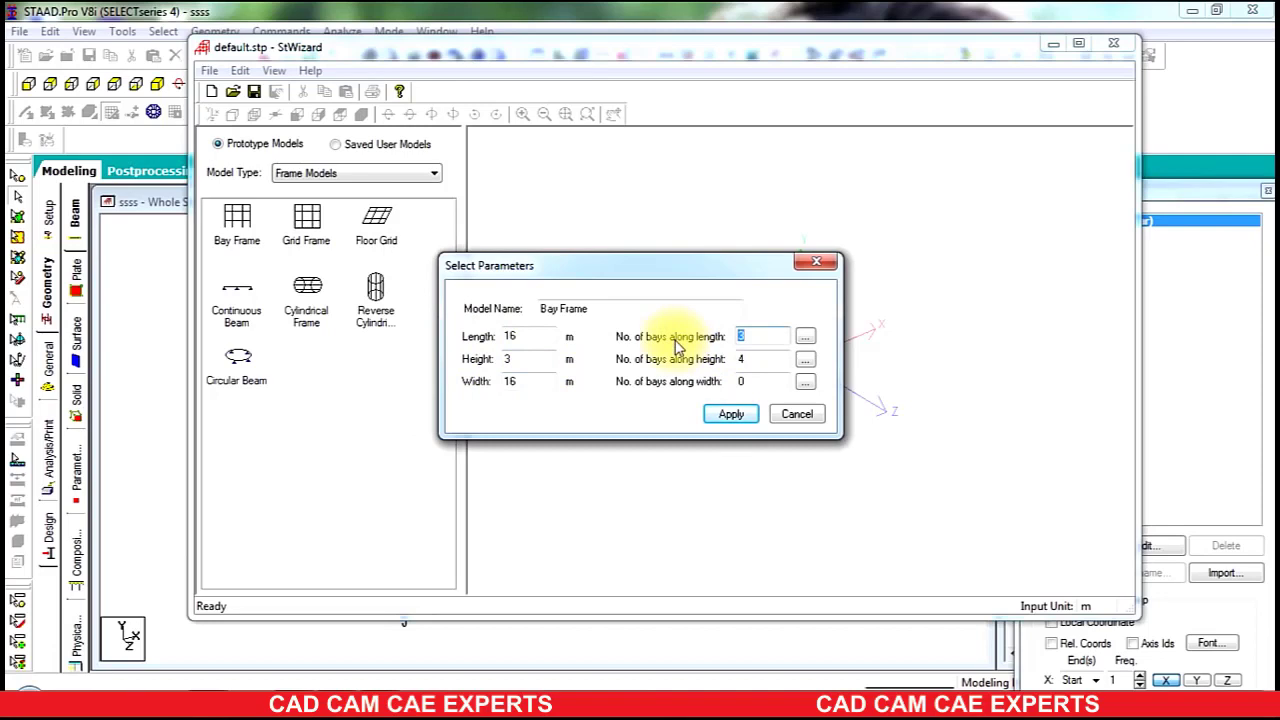
{"action": "type", "text": "4"}
{"action": "double_click", "coordinate": [745, 358]}
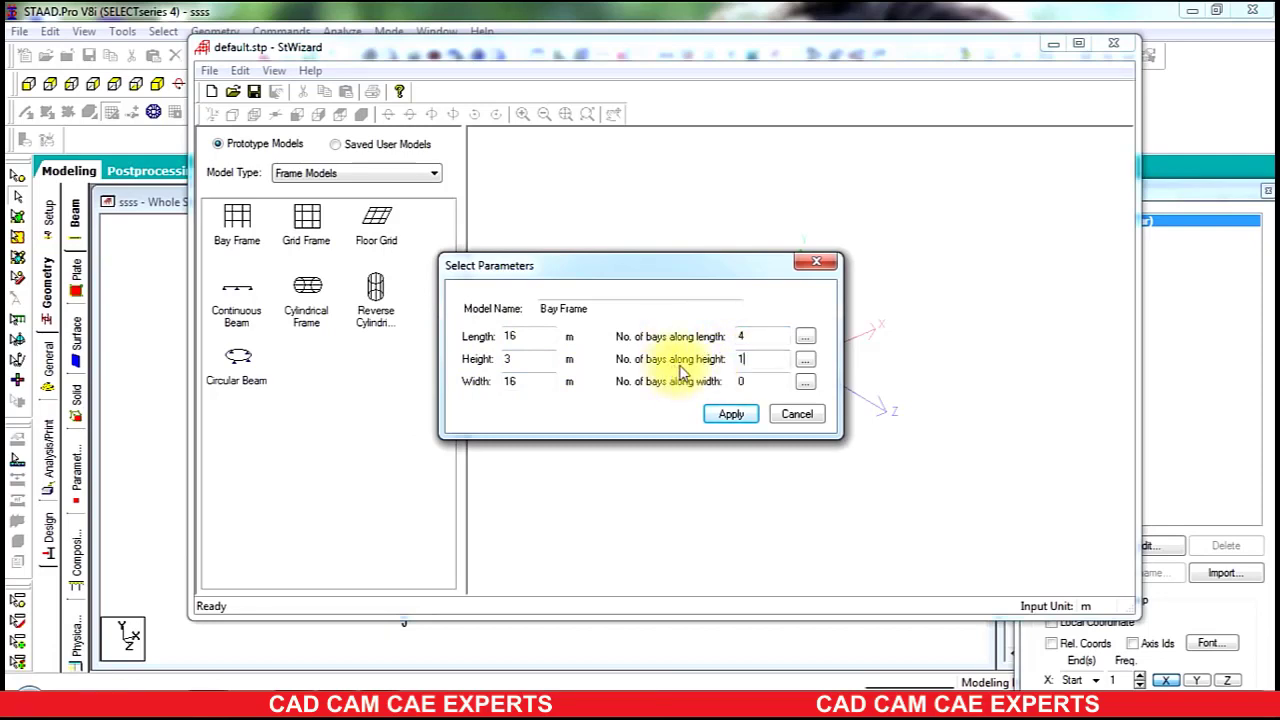
{"action": "double_click", "coordinate": [744, 381]}
{"action": "type", "text": "4"}
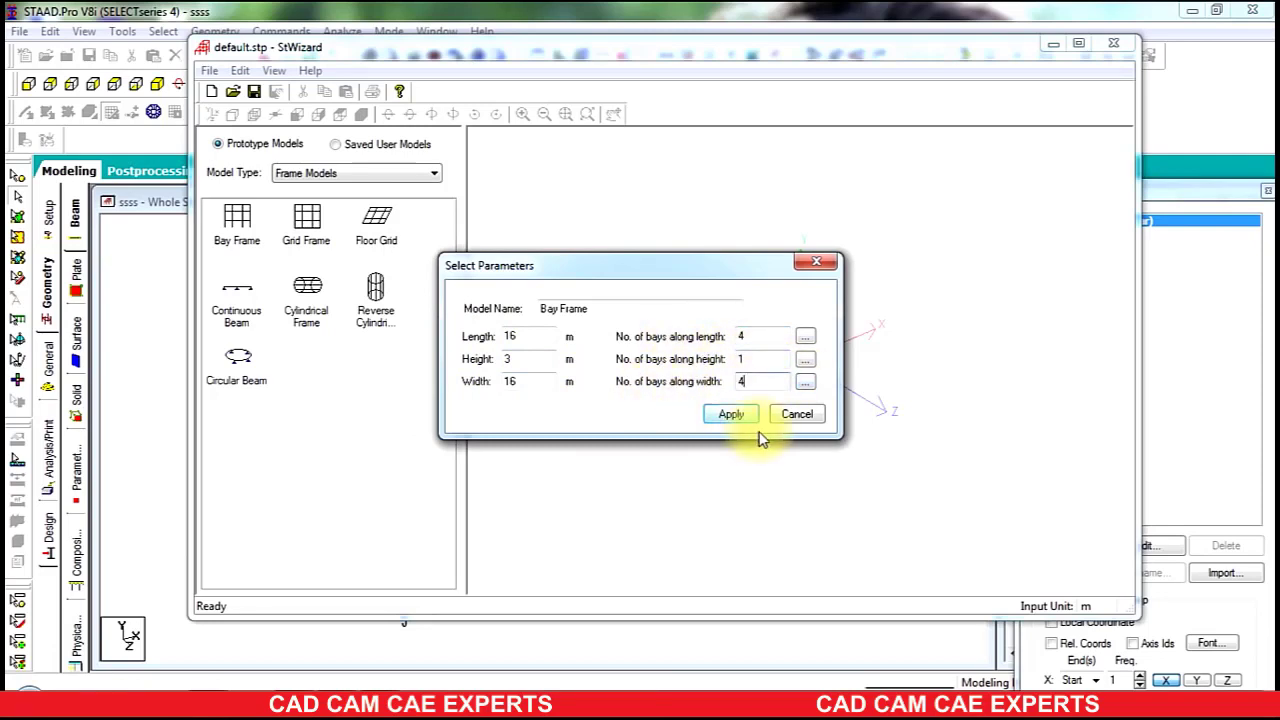
{"action": "left_click", "coordinate": [731, 415]}
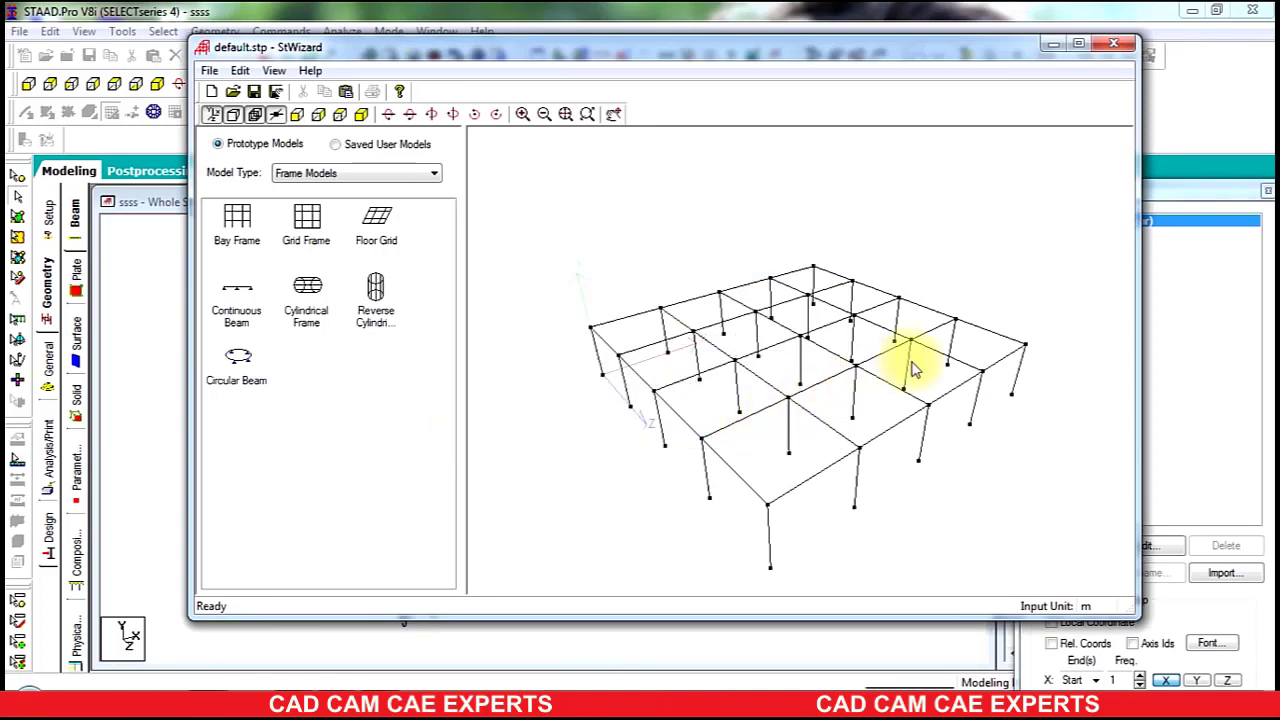
- Transfer the bay frame into the STAAD.Pro model at X, Y, Z offsets of 0 and turn off the snap grid
{"action": "left_click", "coordinate": [347, 92]}
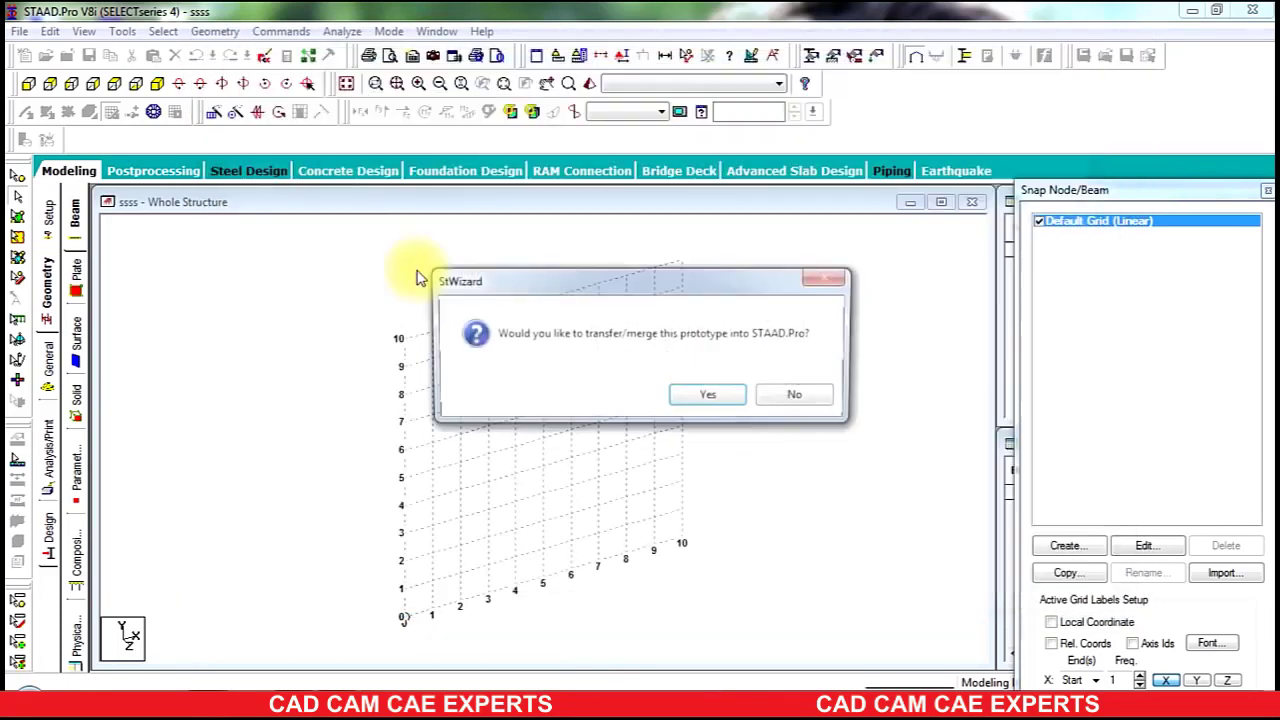
{"action": "left_click", "coordinate": [700, 398]}
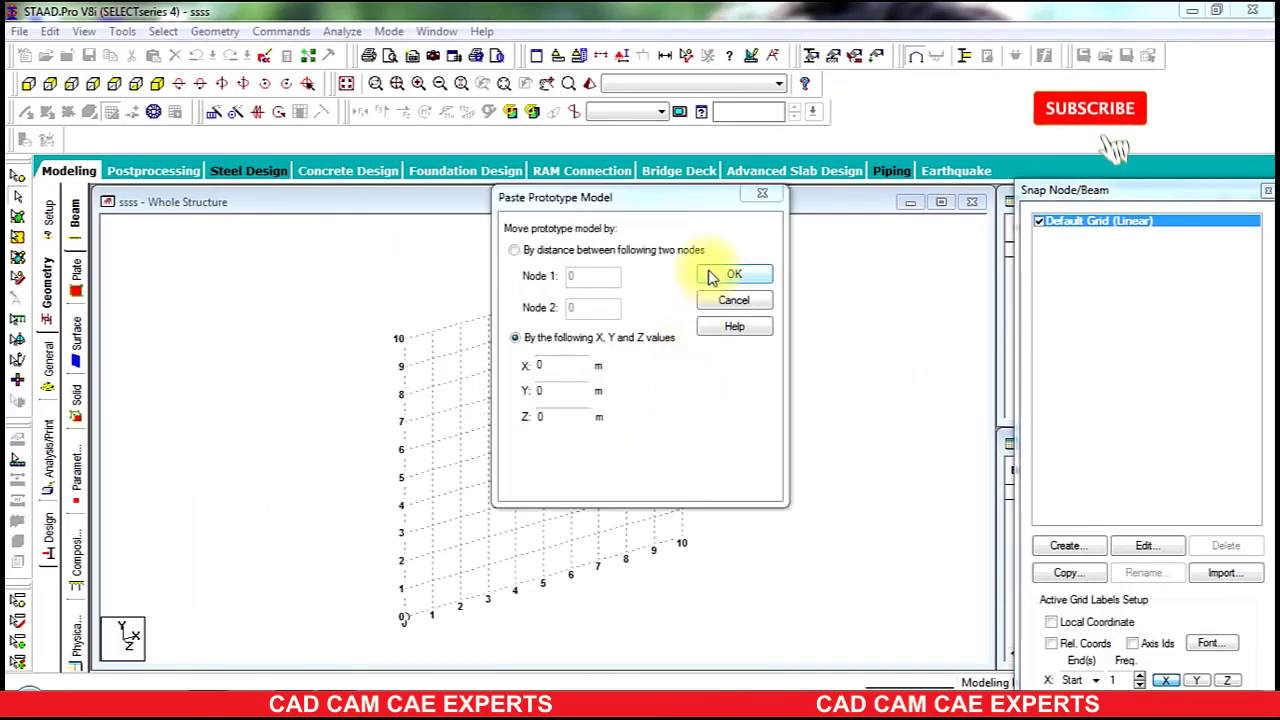
{"action": "left_click", "coordinate": [733, 274]}
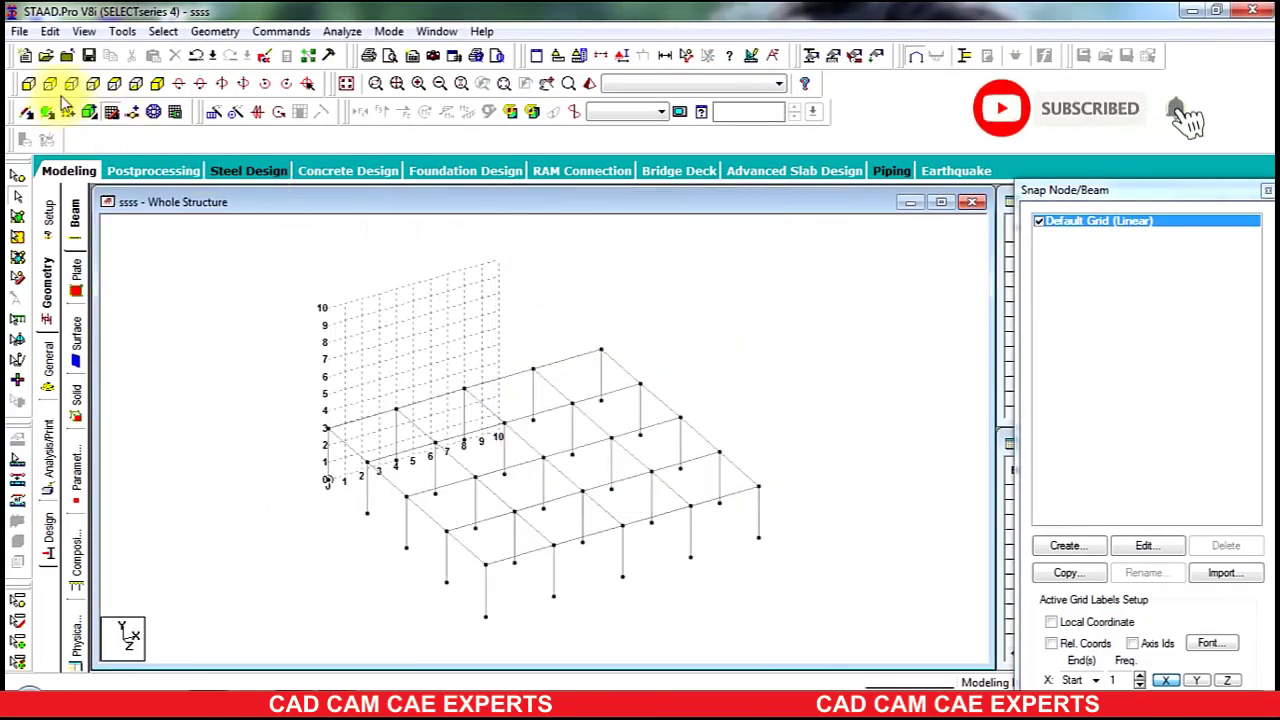
{"action": "left_click", "coordinate": [111, 112]}
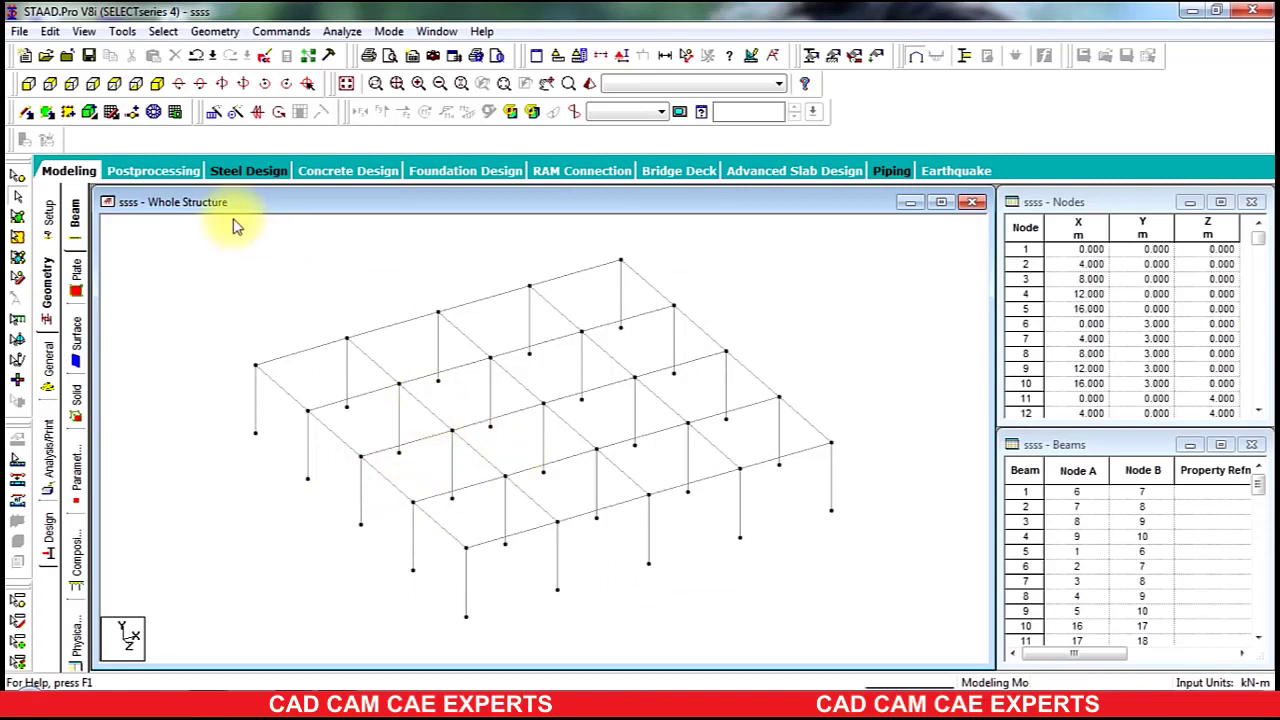
- Outline a surface mesh region through the four outer corner nodes at the top of the frame, closing it at the first node
{"action": "left_click", "coordinate": [155, 112]}
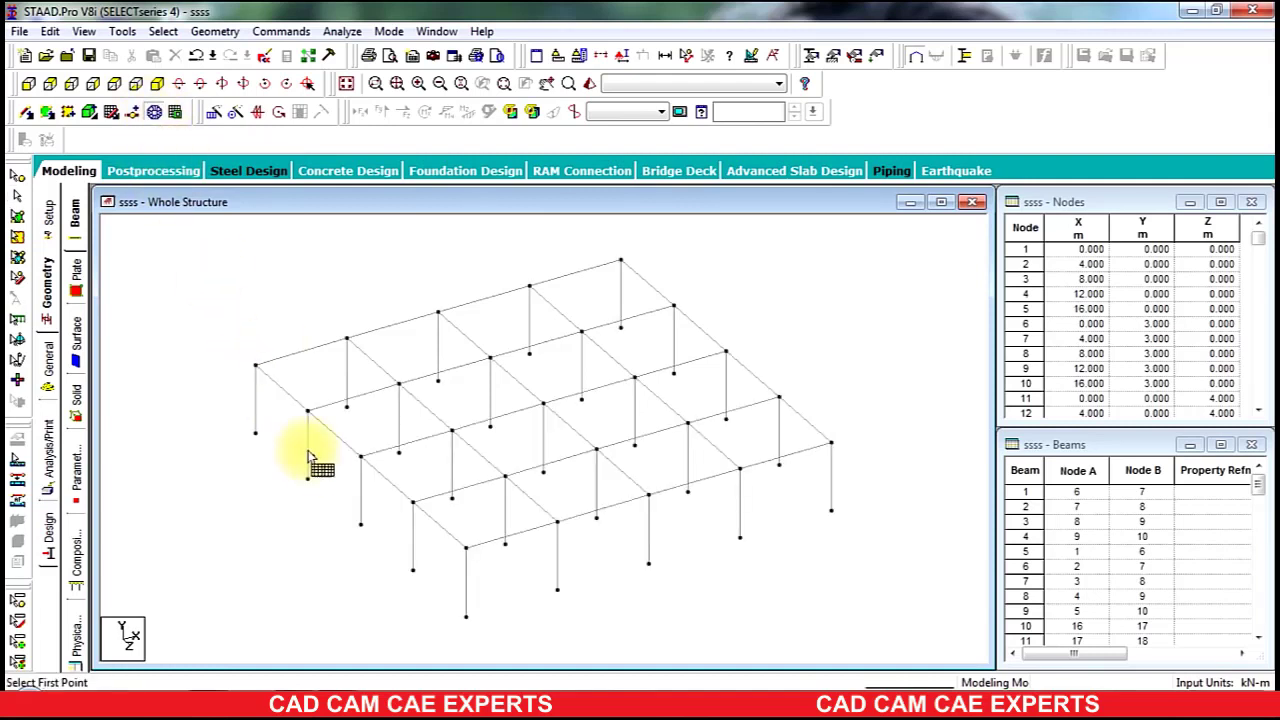
{"action": "left_click", "coordinate": [256, 366]}
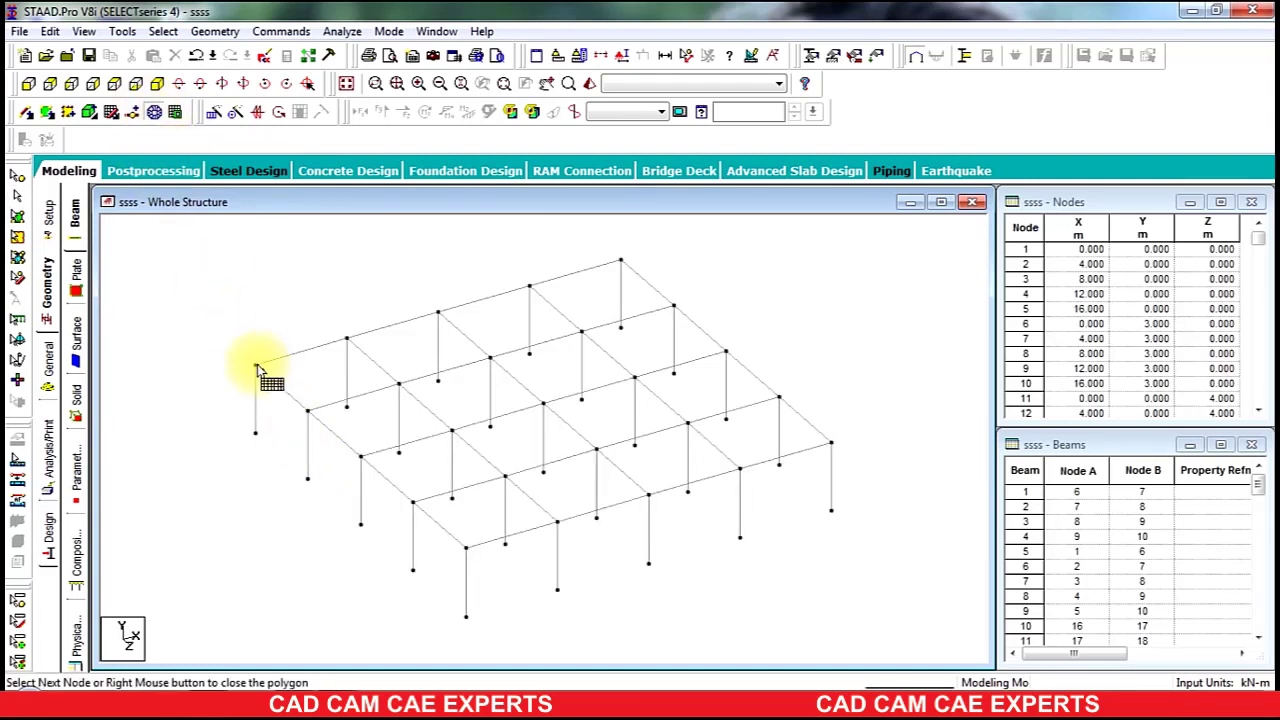
{"action": "left_click", "coordinate": [465, 550]}
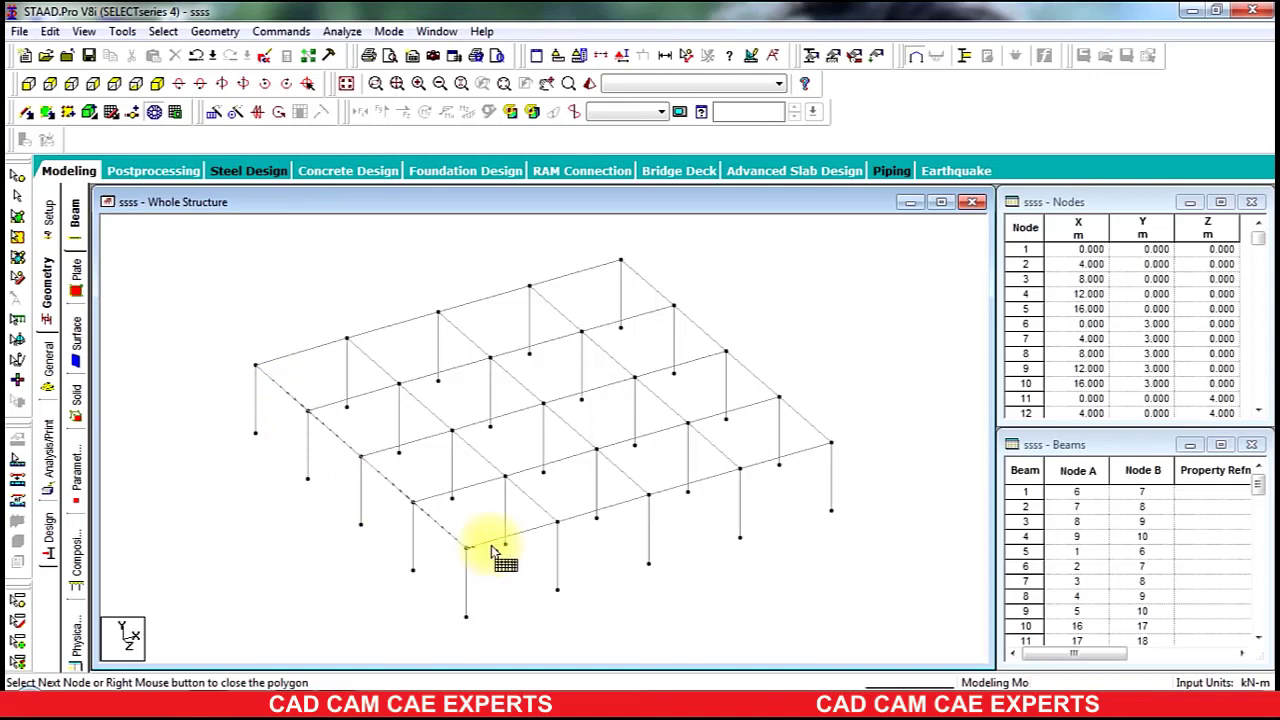
{"action": "left_click", "coordinate": [830, 443]}
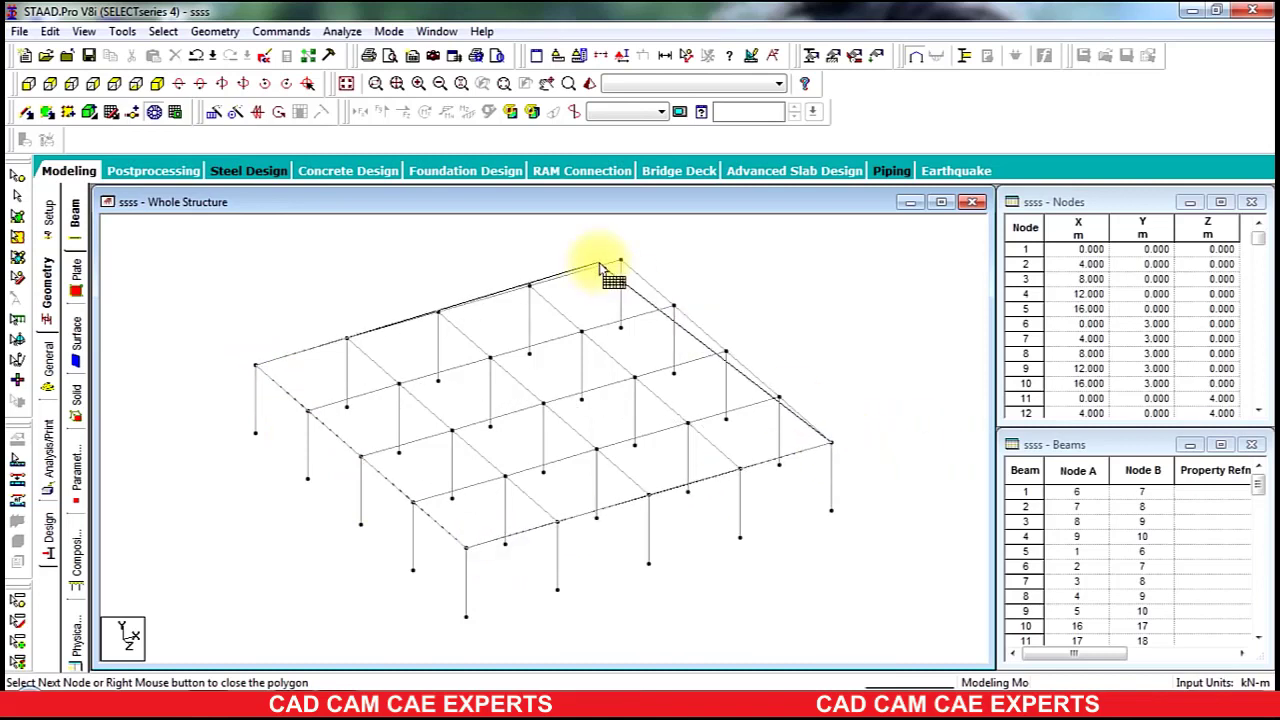
{"action": "left_click", "coordinate": [621, 262]}
{"action": "left_click", "coordinate": [257, 368]}
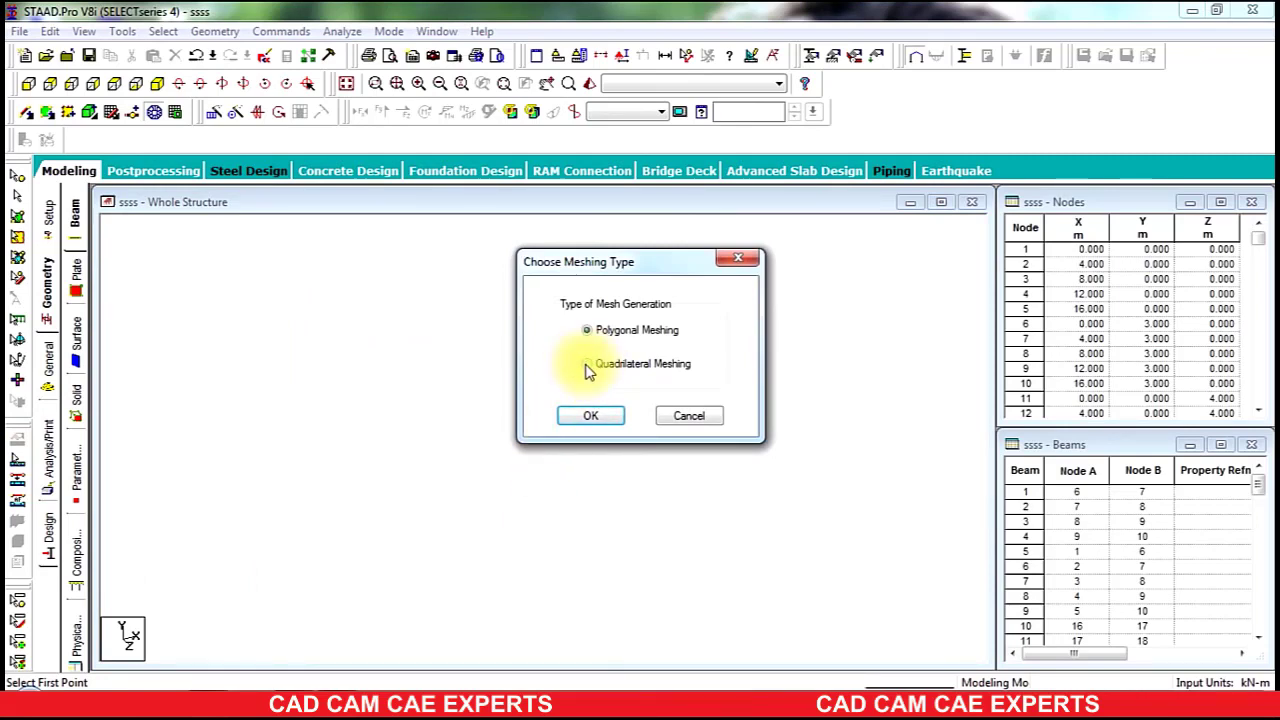
- Generate the slab with quadrilateral meshing and 4 divisions on each of sides AB, BC, CD and DA
{"action": "left_click", "coordinate": [588, 366]}
{"action": "left_click", "coordinate": [591, 415]}
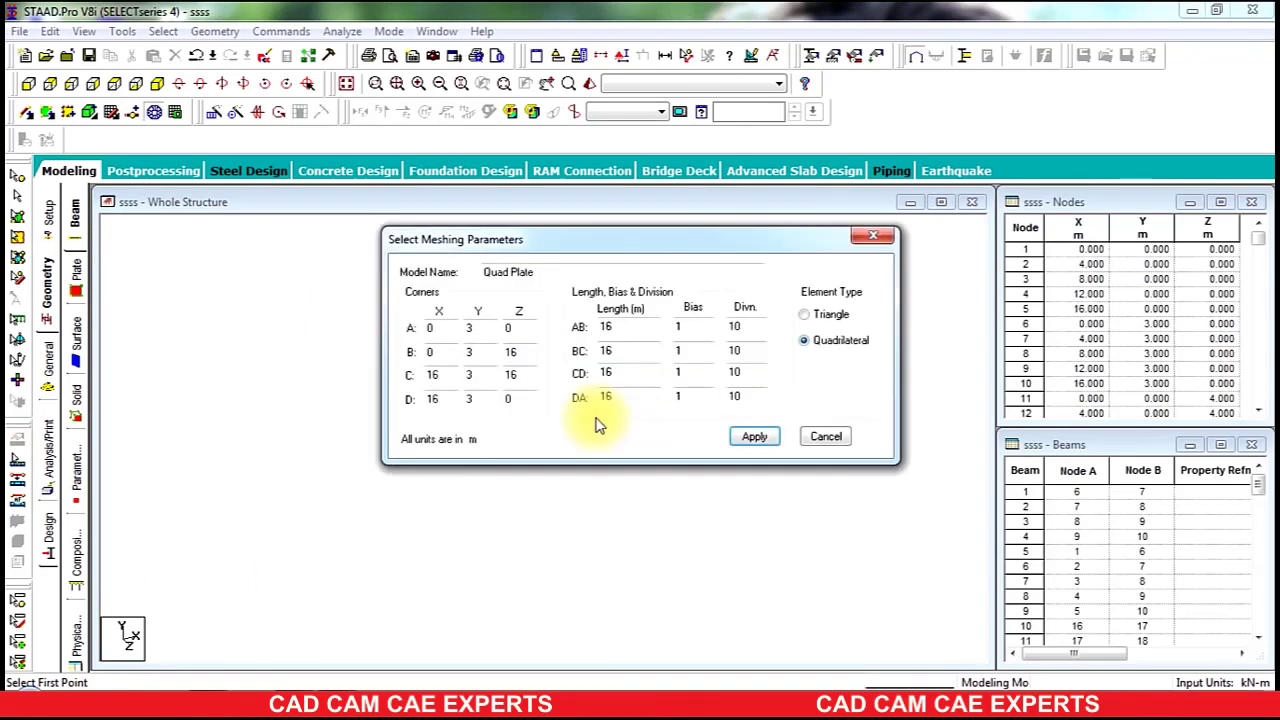
{"action": "double_click", "coordinate": [742, 329]}
{"action": "type", "text": "4"}
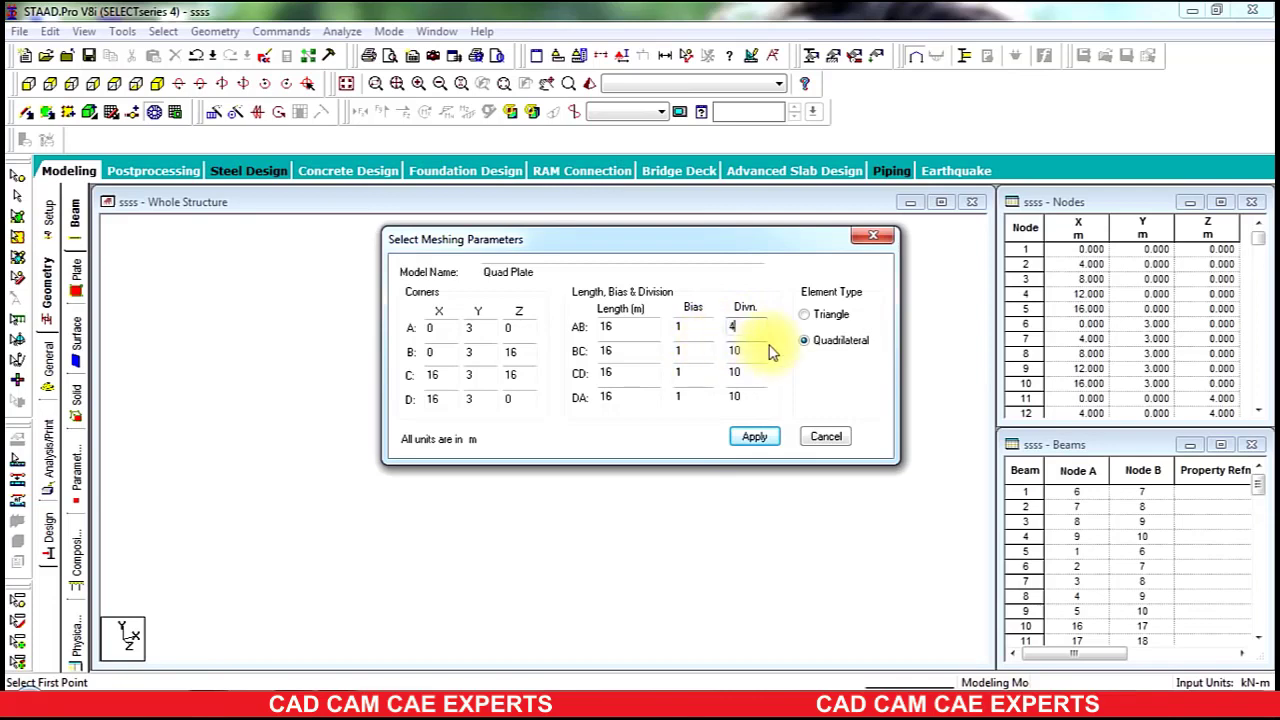
{"action": "left_click_drag", "start_coordinate": [649, 251], "coordinate": [585, 295]}
{"action": "double_click", "coordinate": [672, 394]}
{"action": "type", "text": "4"}
{"action": "double_click", "coordinate": [684, 418]}
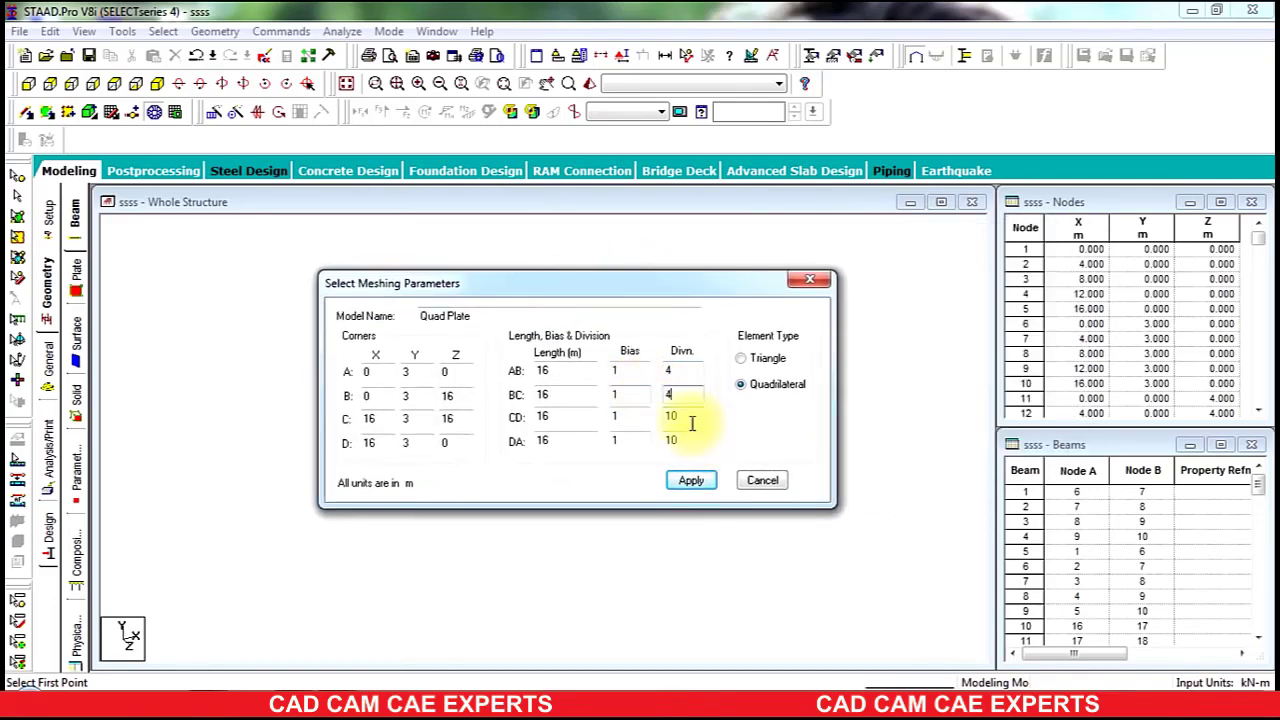
{"action": "type", "text": "4"}
{"action": "double_click", "coordinate": [671, 440]}
{"action": "type", "text": "4"}
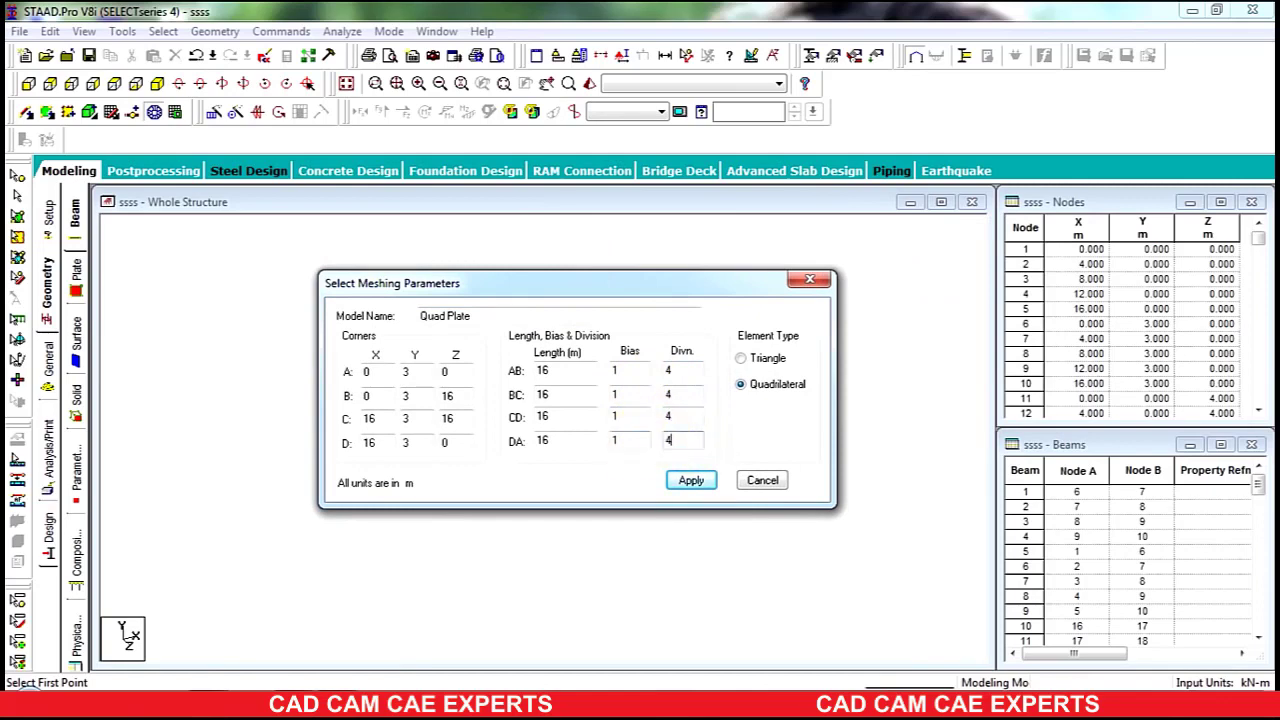
{"action": "left_click", "coordinate": [690, 481]}
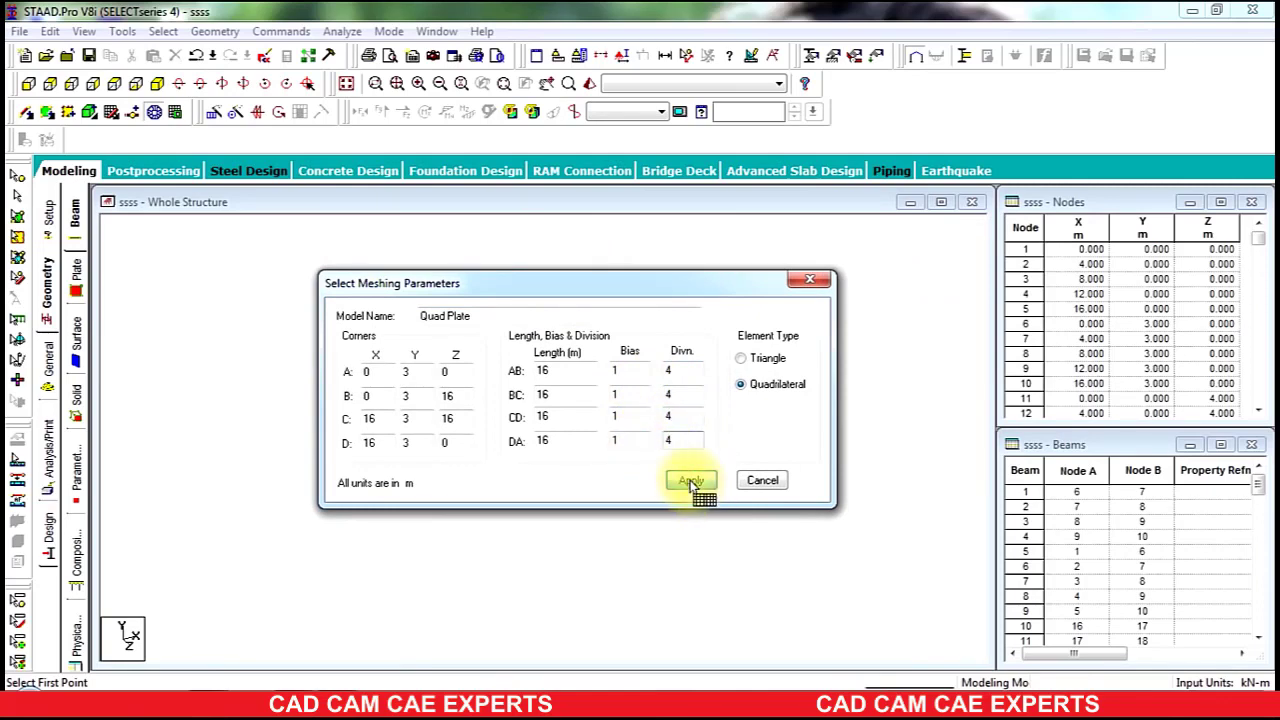
- Check the generated slab plates by selecting individual panels with the plates cursor, and clear the selection
{"action": "left_click", "coordinate": [16, 222]}
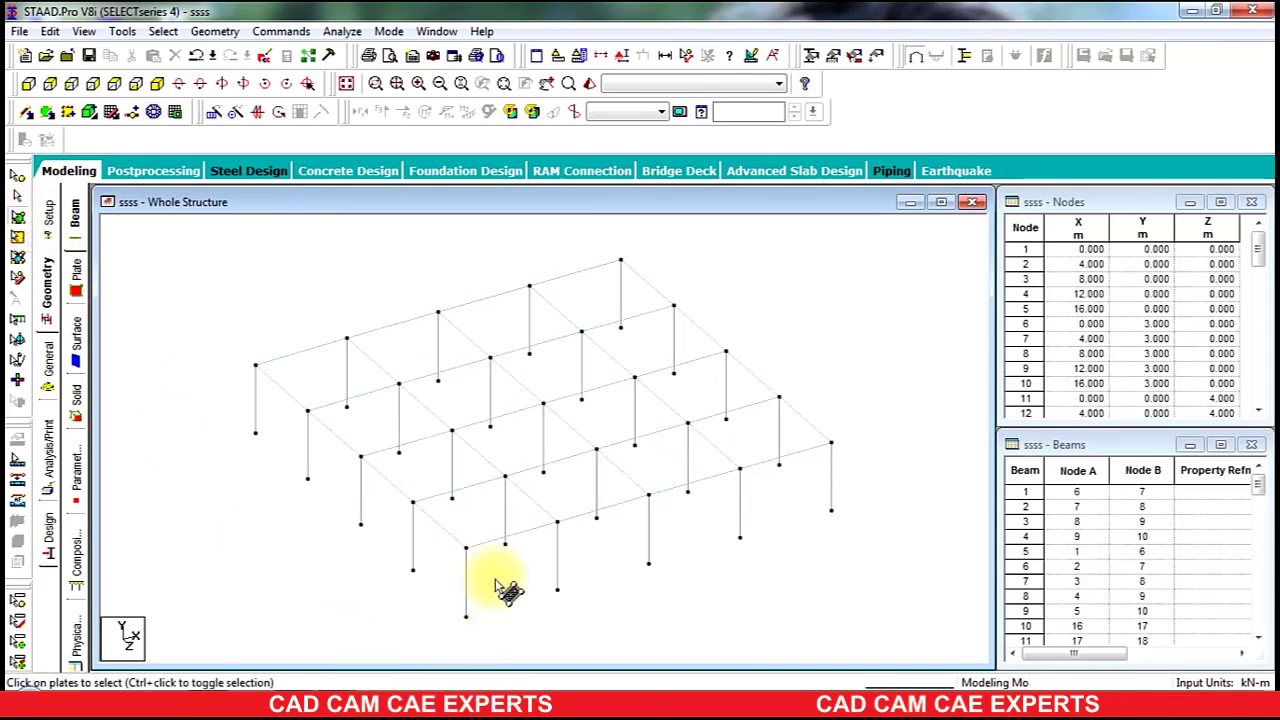
{"action": "left_click", "coordinate": [487, 522]}
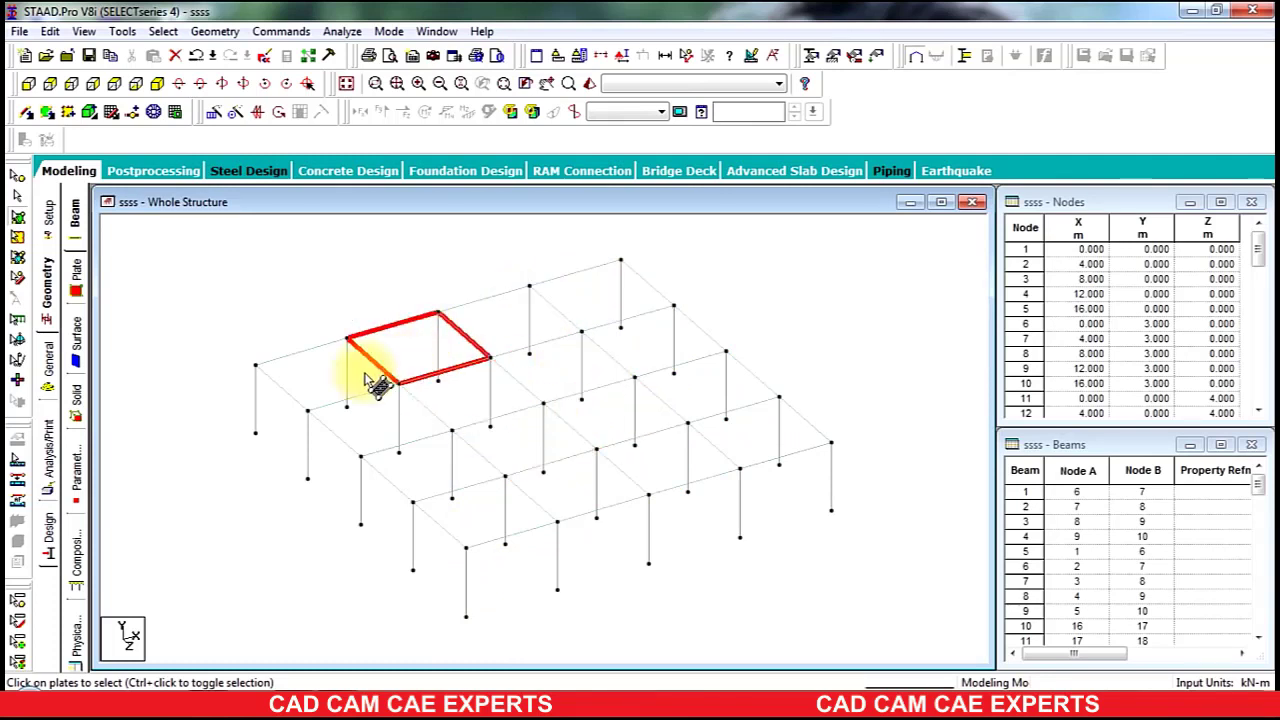
{"action": "left_click", "coordinate": [404, 456]}
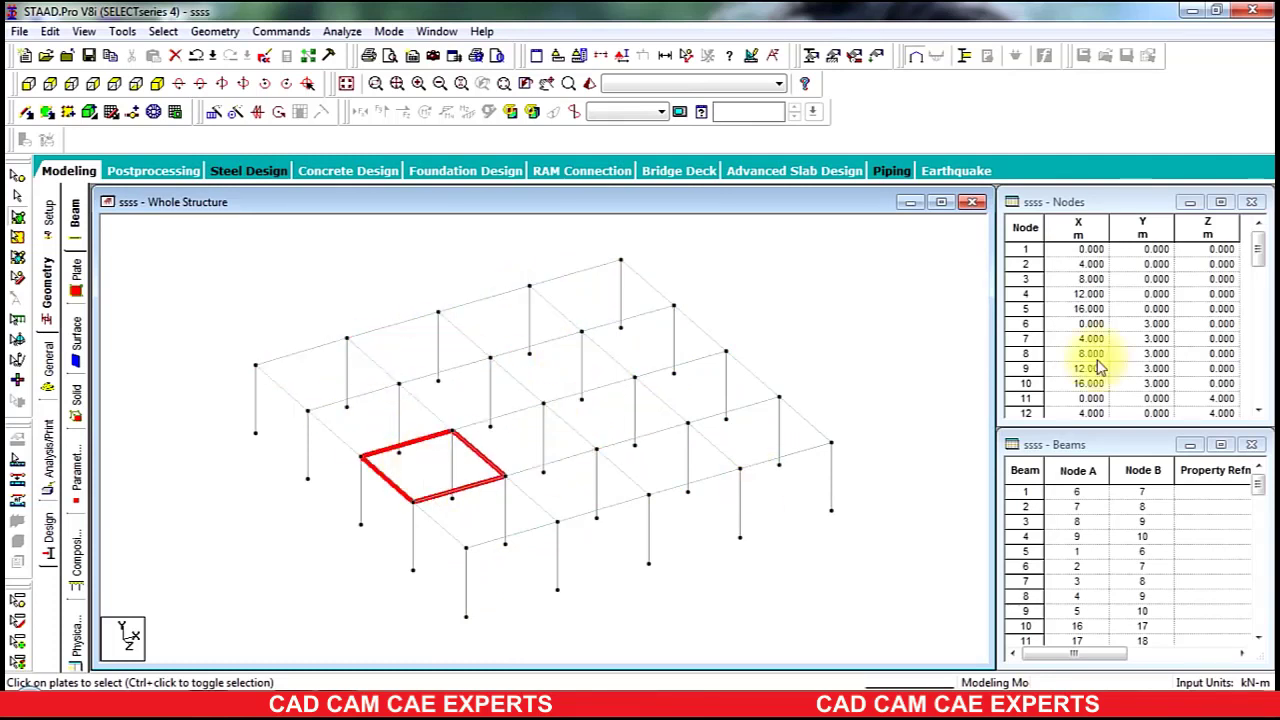
{"action": "left_click", "coordinate": [908, 332]}
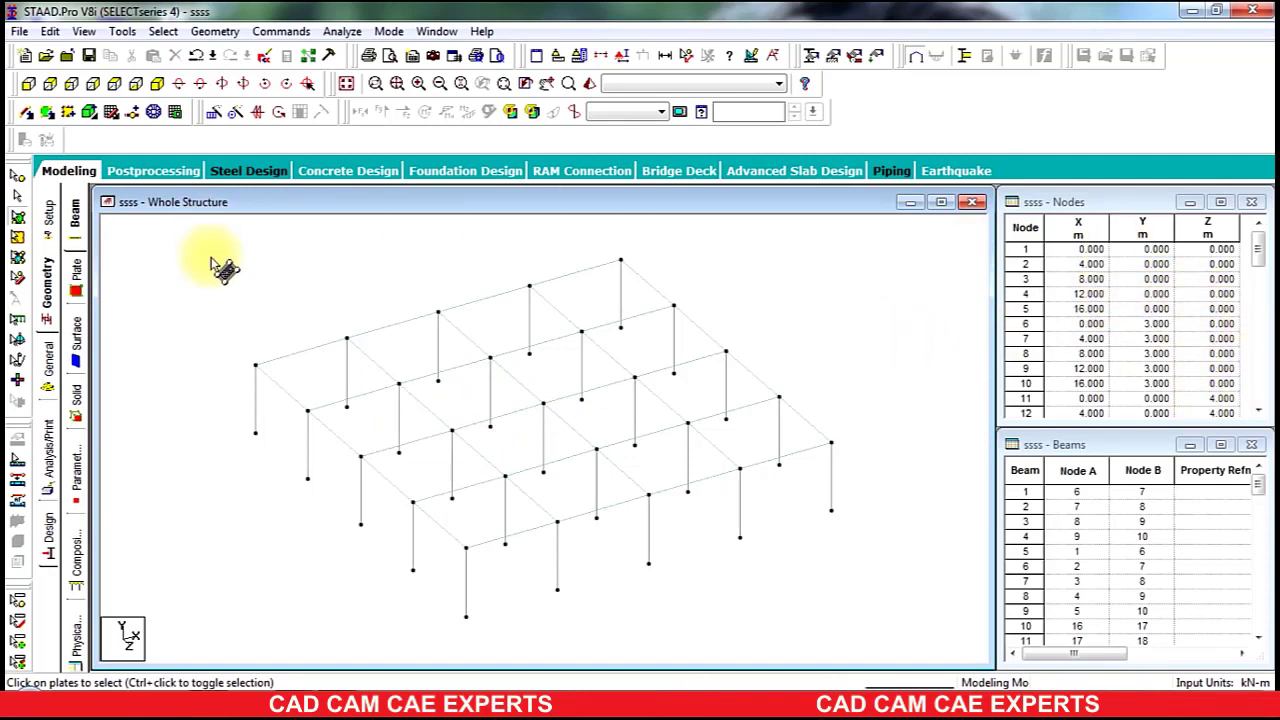
- Define a circular concrete section with a YD of 0.35 m
{"action": "left_click", "coordinate": [48, 368]}
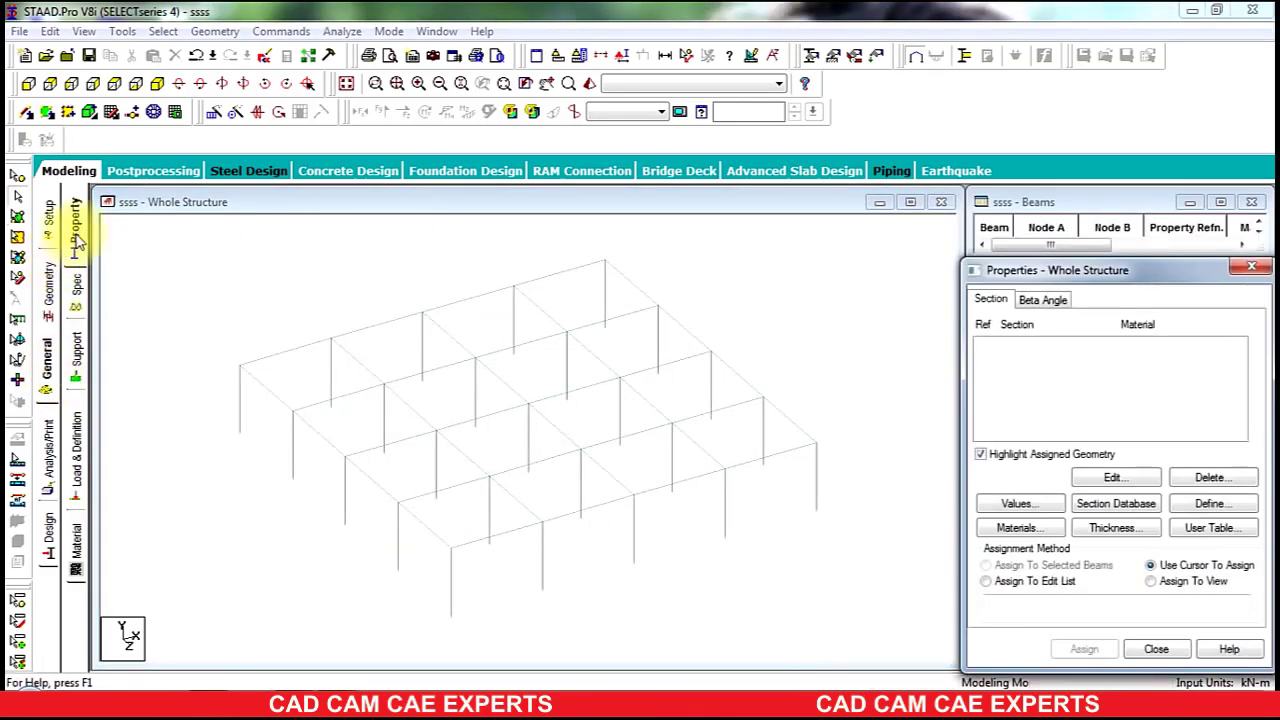
{"action": "left_click", "coordinate": [1222, 505]}
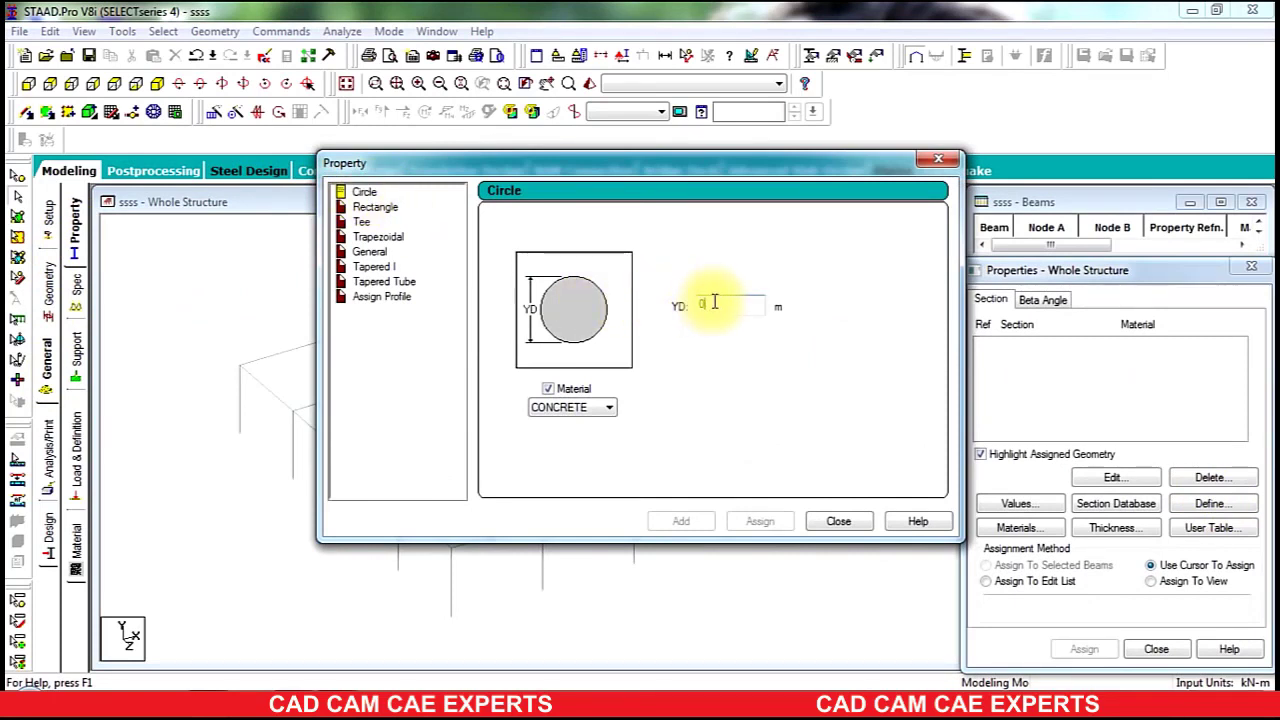
{"action": "type", "text": "."}
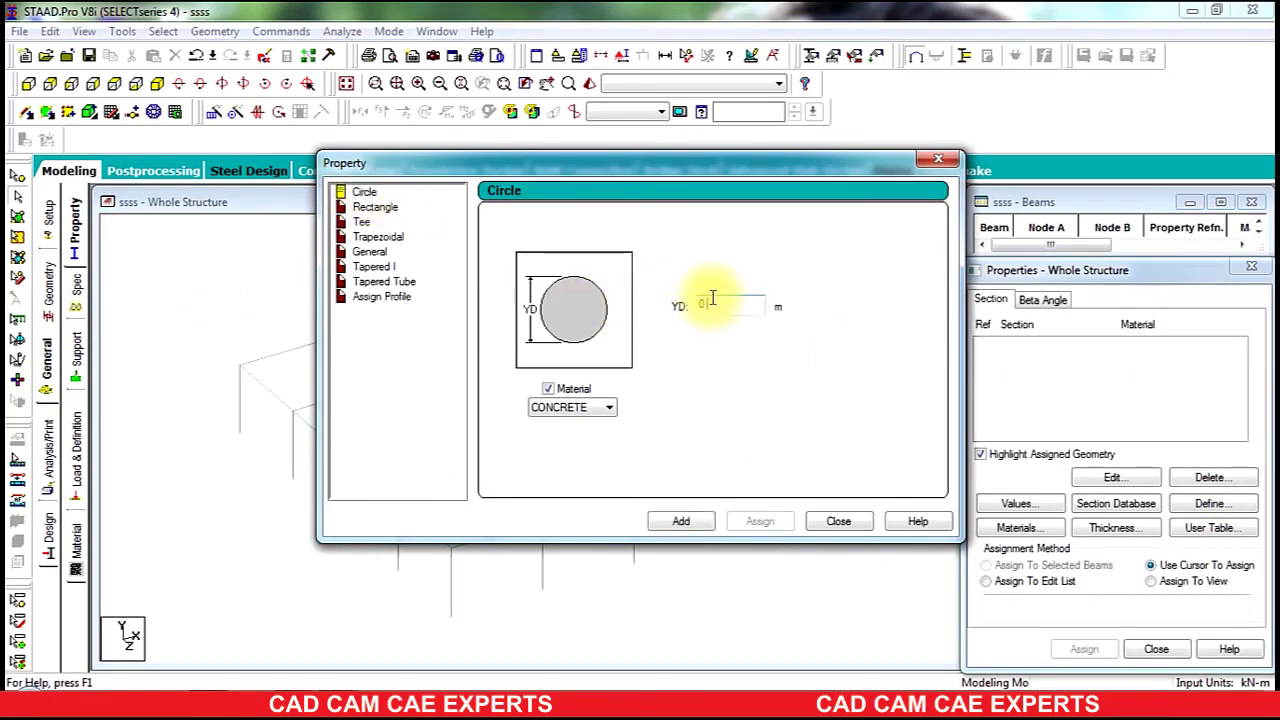
{"action": "type", "text": "3"}
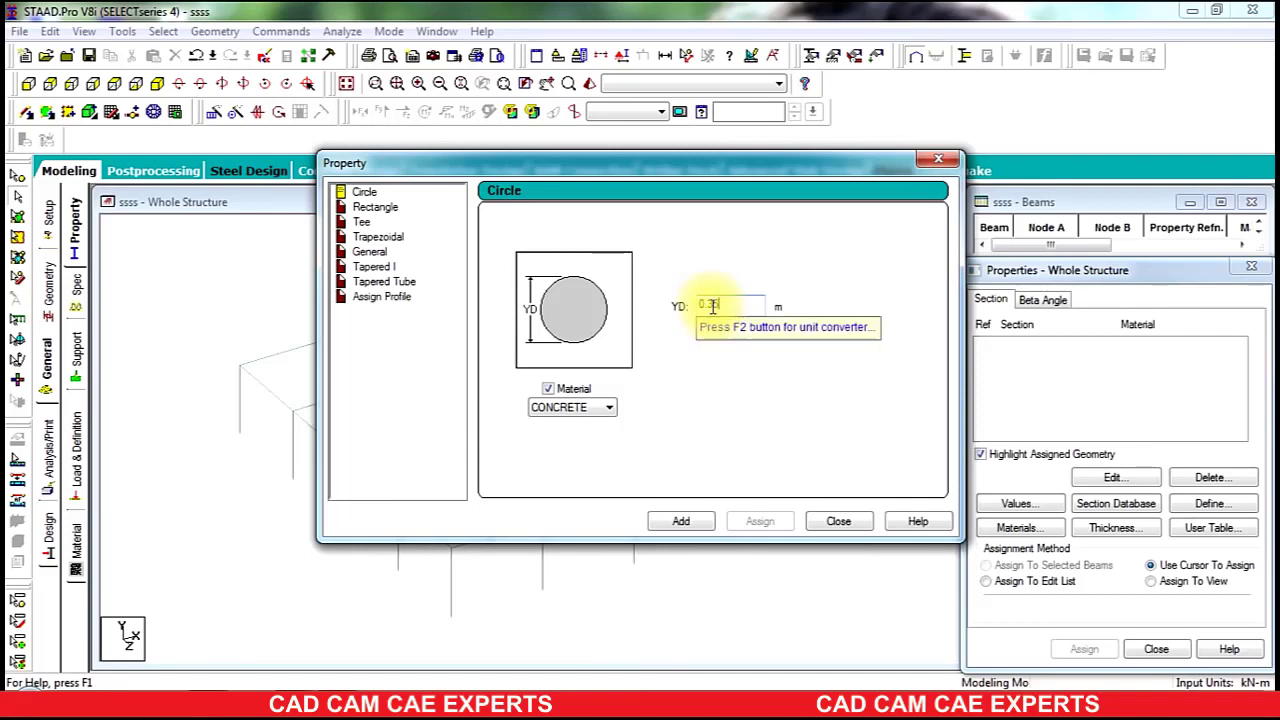
{"action": "type", "text": "5"}
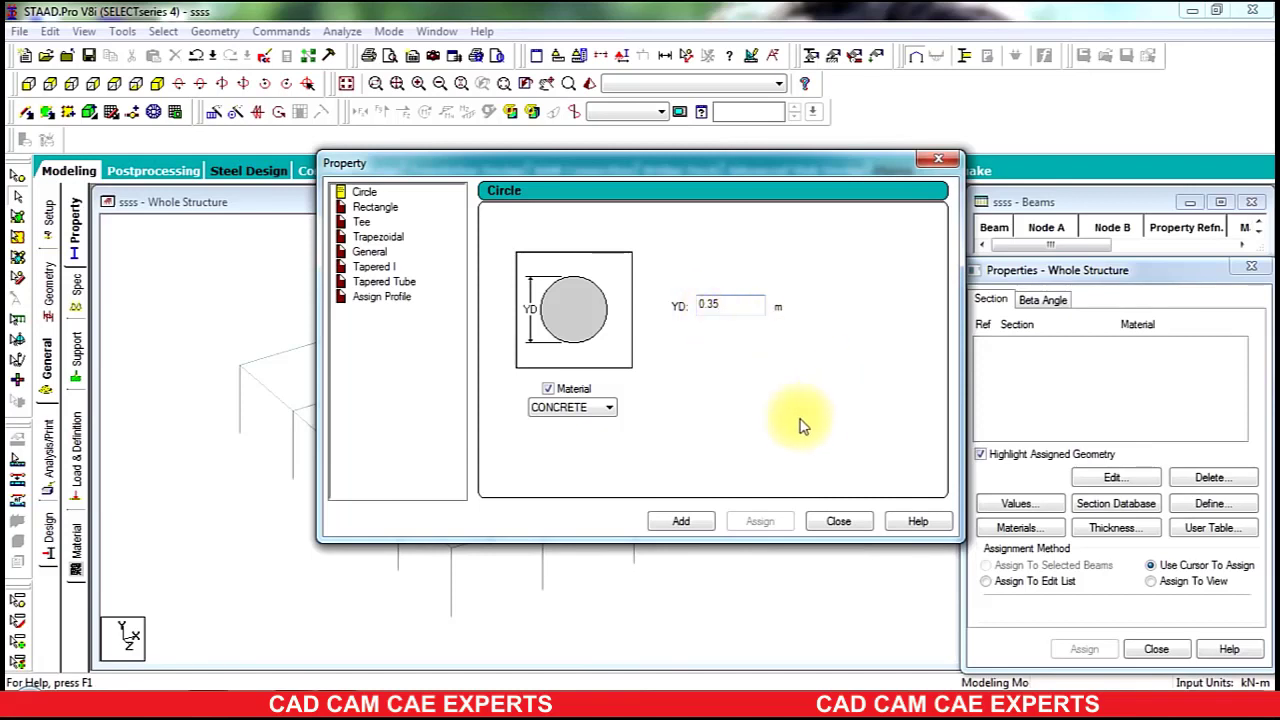
{"action": "left_click", "coordinate": [676, 524]}
- Define a rectangular concrete section with YD 0.30 m and ZD 0.30 m, and finish defining sections
{"action": "left_click", "coordinate": [372, 207]}
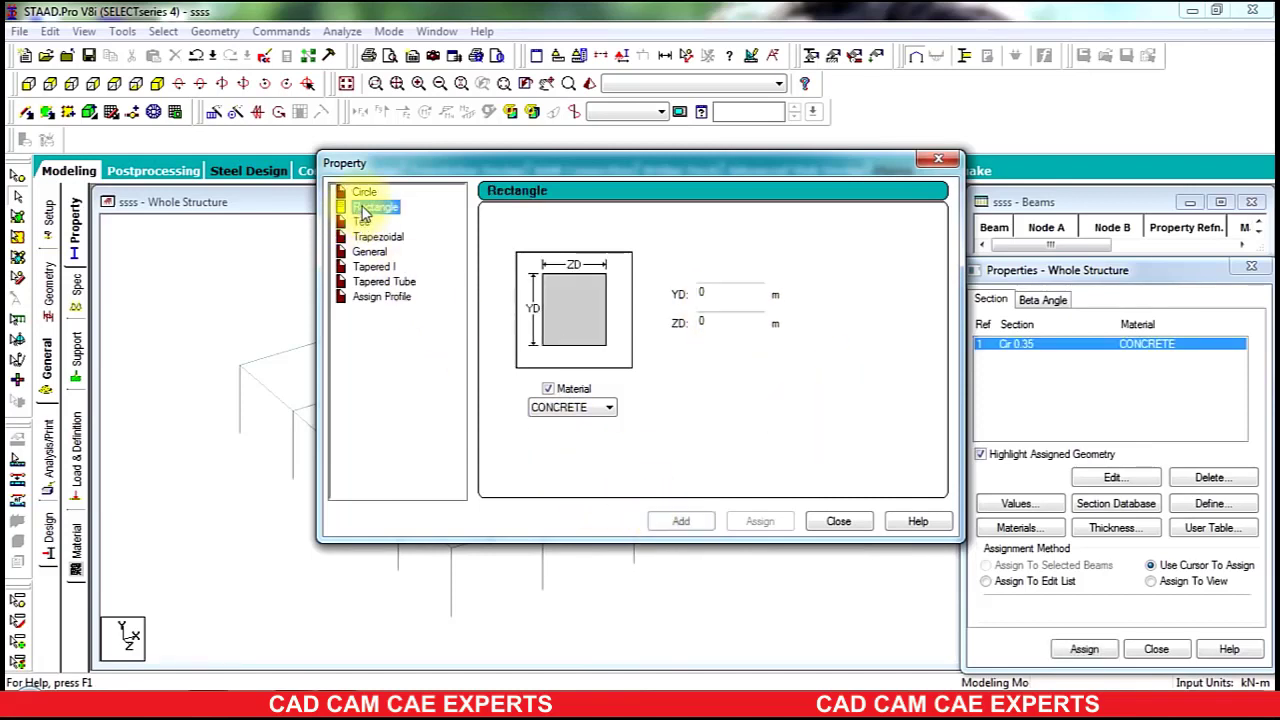
{"action": "left_click", "coordinate": [720, 288]}
{"action": "type", "text": "0.30"}
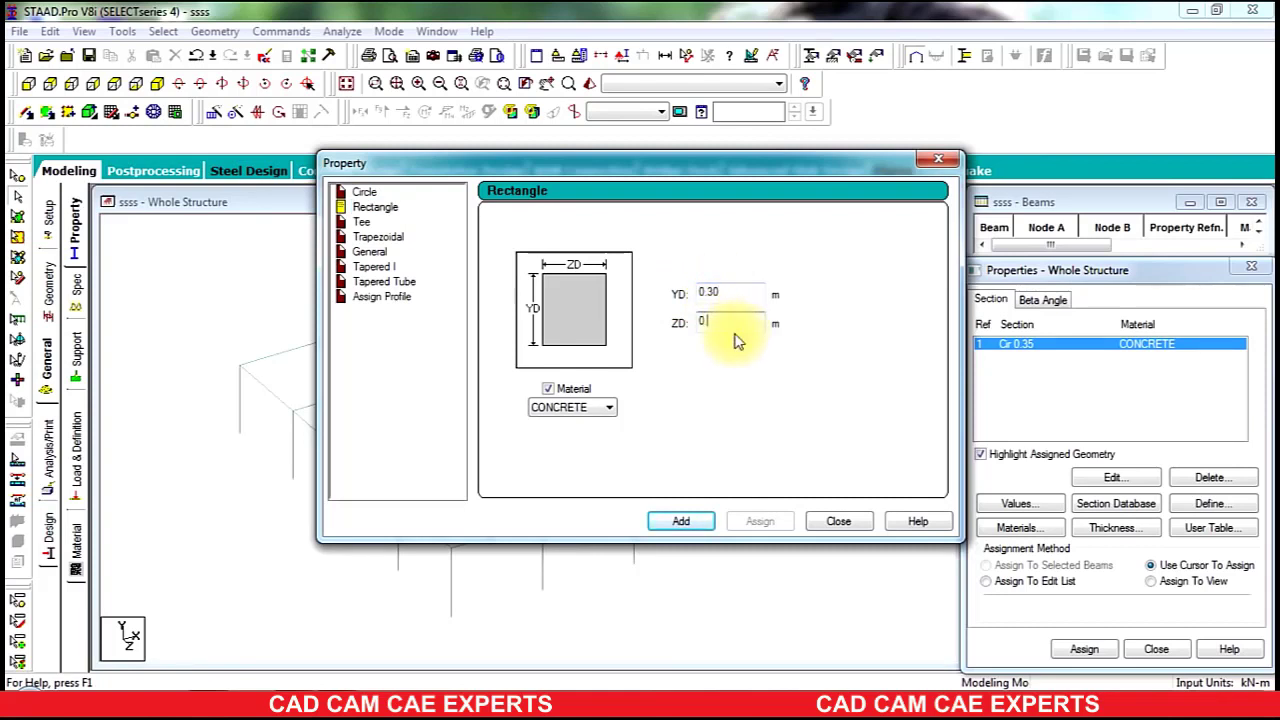
{"action": "type", "text": ".30"}
{"action": "left_click", "coordinate": [684, 521]}
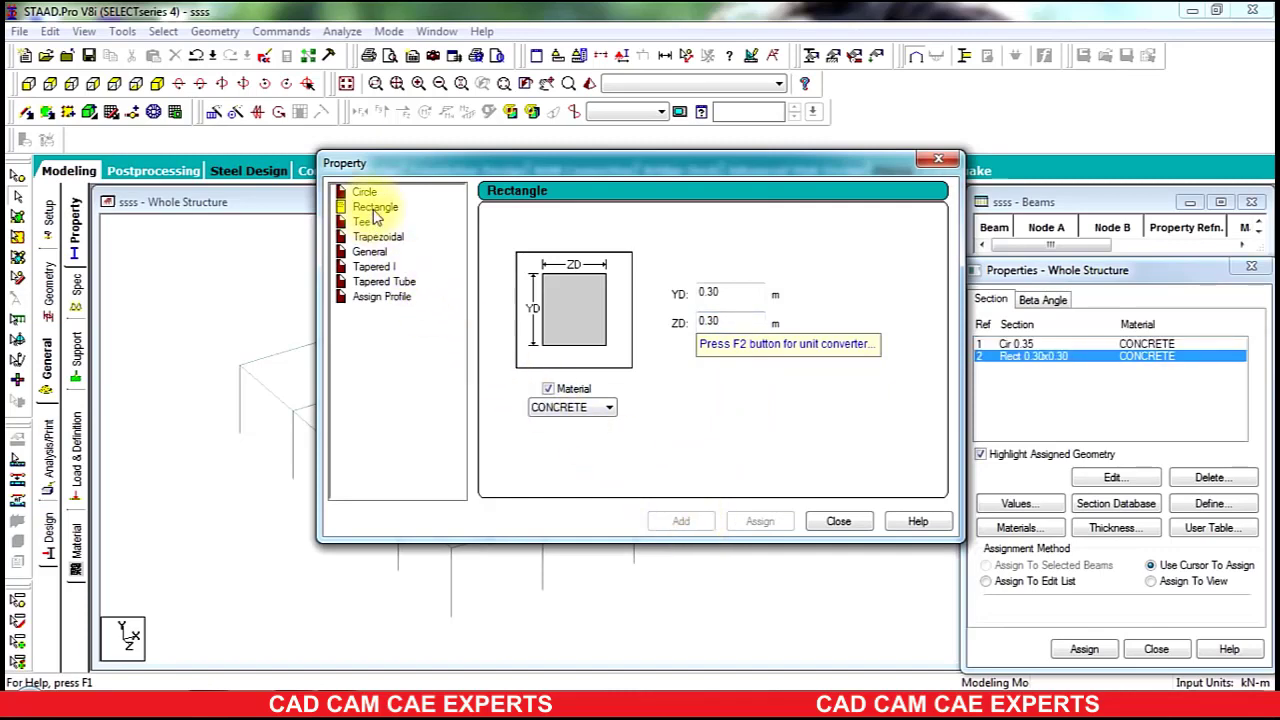
{"action": "left_click", "coordinate": [843, 523]}
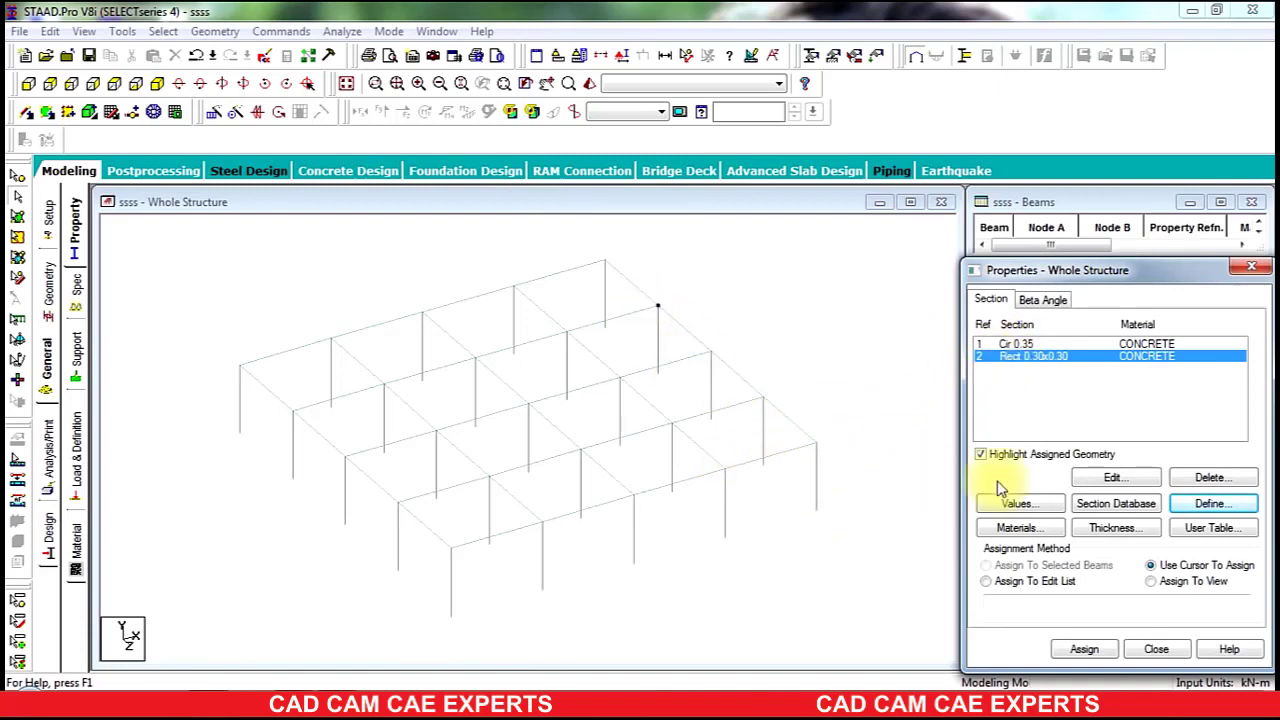
- Define a concrete plate element thickness of 0.2 m at all four nodes
{"action": "left_click", "coordinate": [1113, 528]}
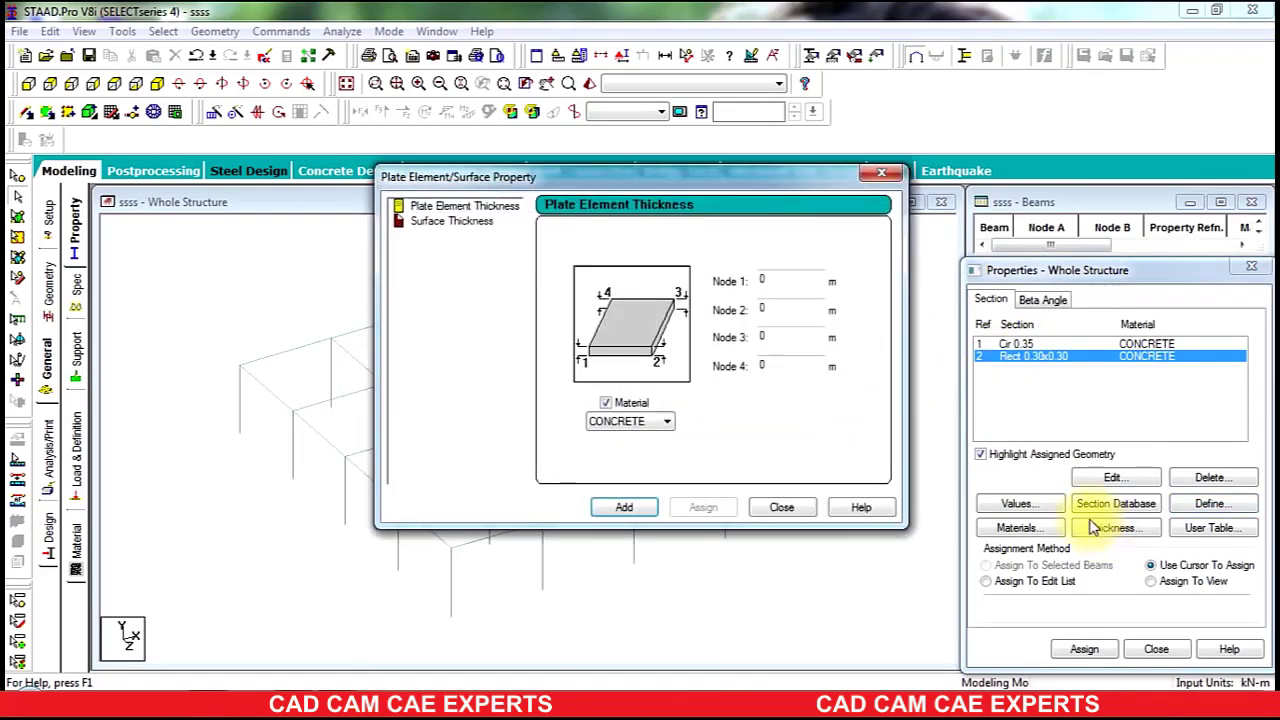
{"action": "left_click", "coordinate": [778, 282]}
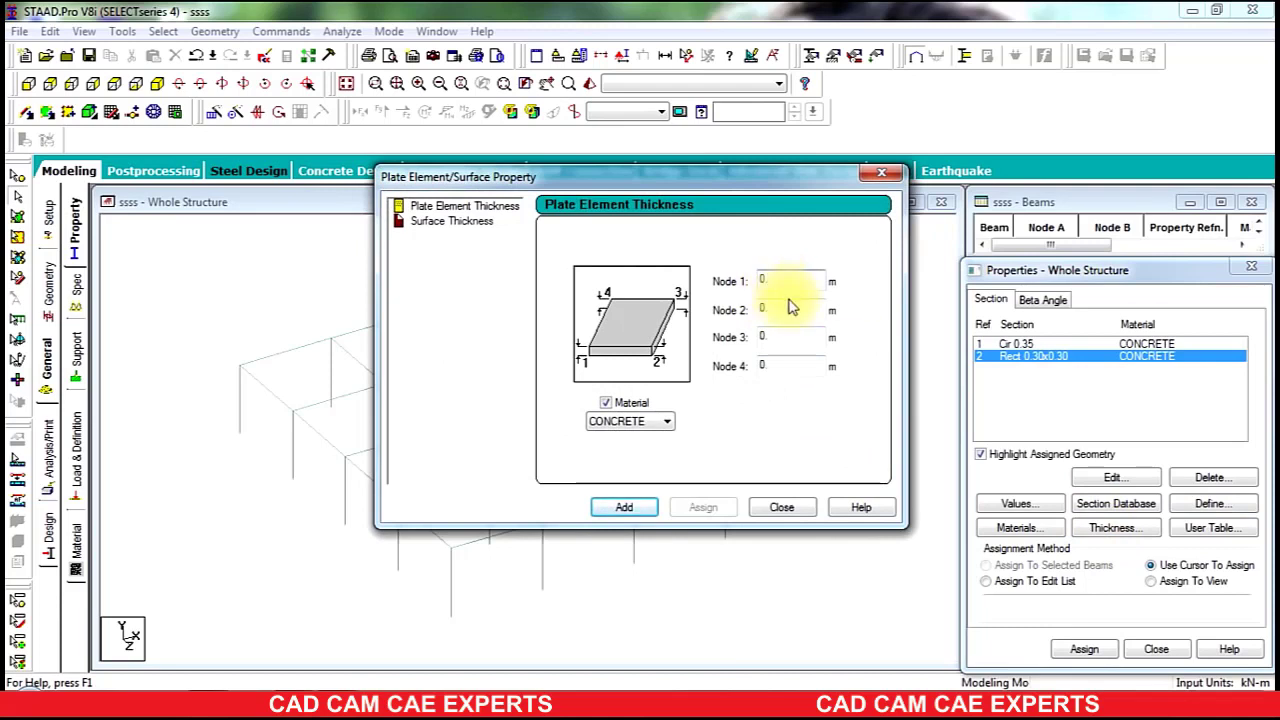
{"action": "type", "text": ".2"}
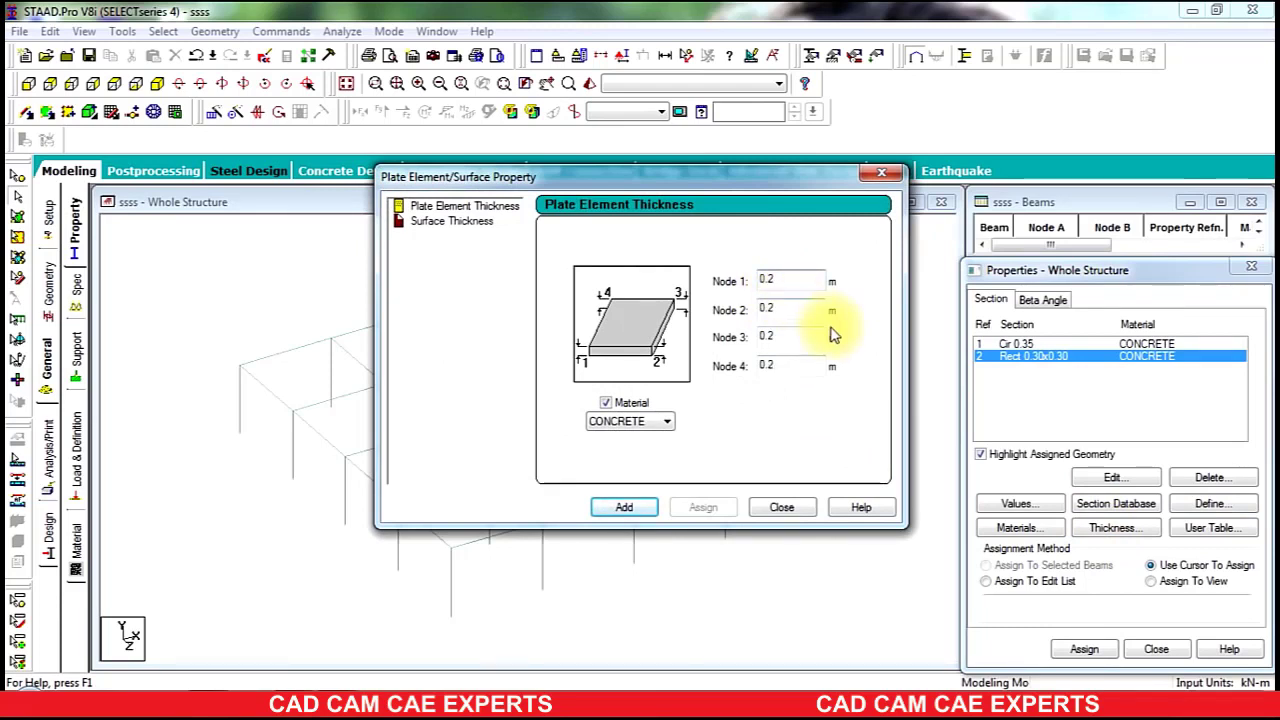
{"action": "left_click", "coordinate": [620, 509]}
{"action": "left_click", "coordinate": [784, 508]}
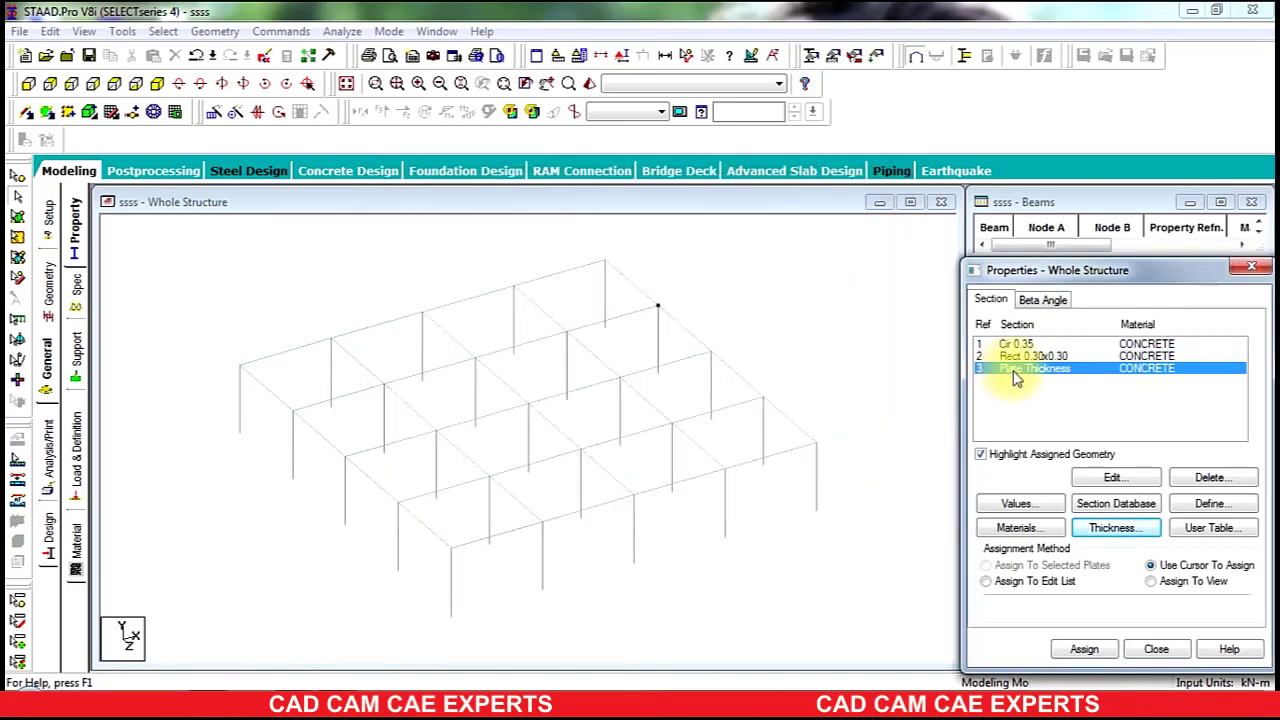
- Assign the plate thickness property to all slab plates using the Assign To View method
{"action": "left_click", "coordinate": [1152, 581]}
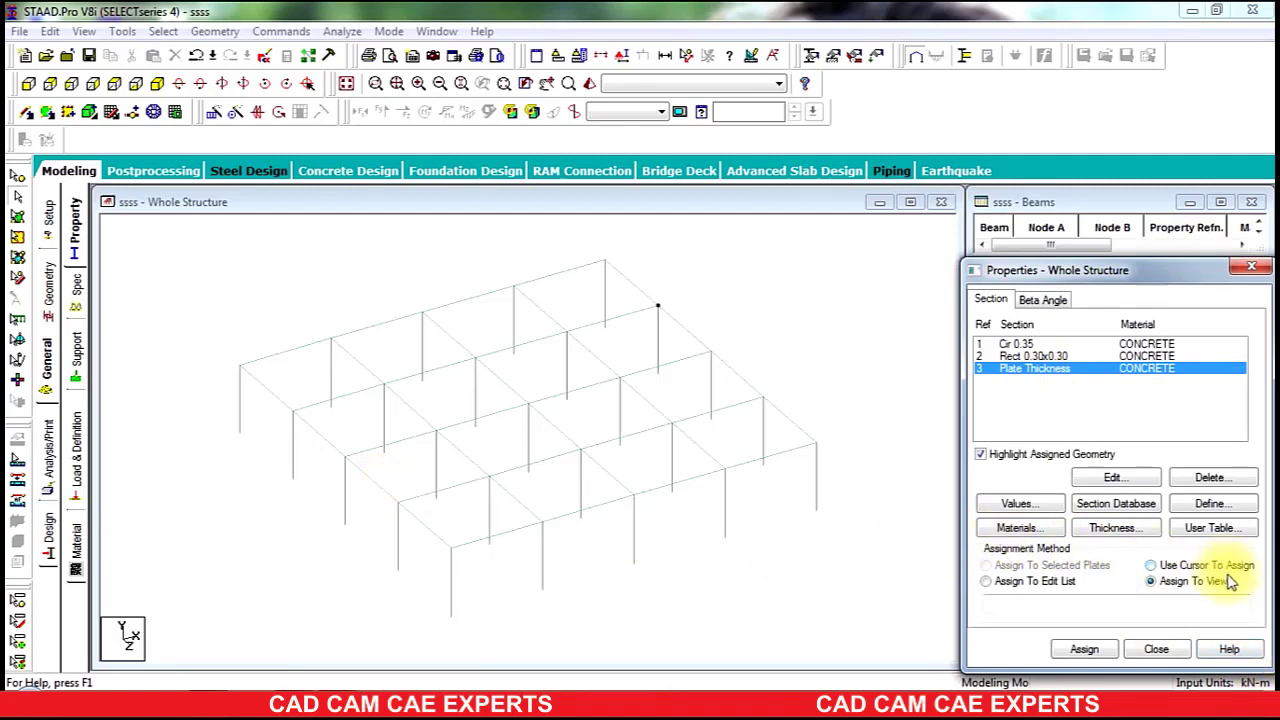
{"action": "left_click", "coordinate": [1082, 651]}
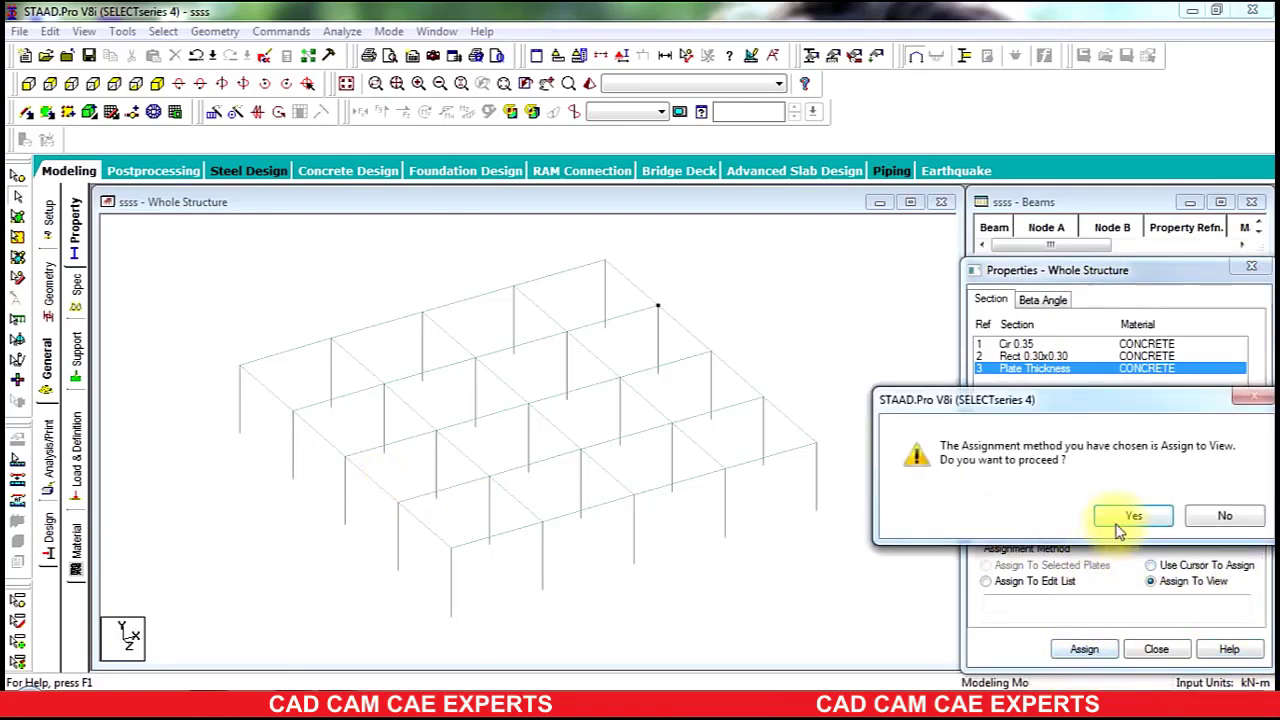
{"action": "left_click", "coordinate": [1132, 515]}
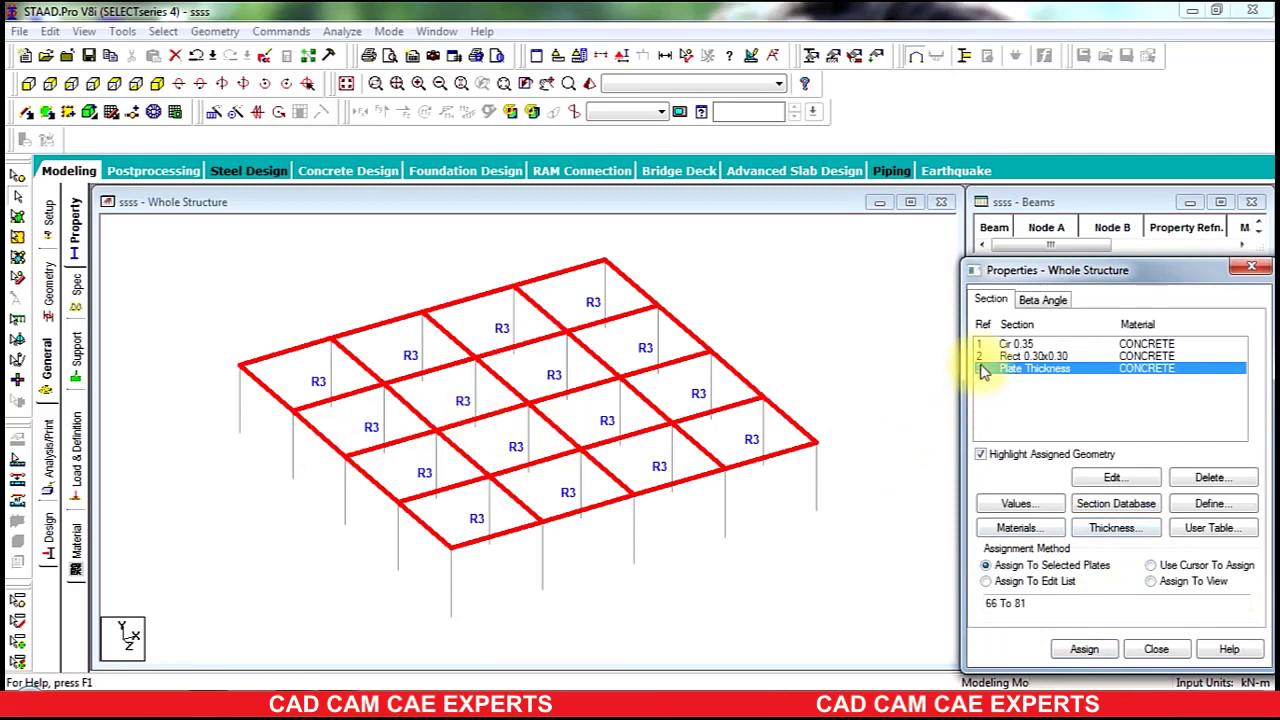
- Assign the Rect 0.30x0.30 section to all members using the Assign To View method
{"action": "left_click", "coordinate": [1014, 360]}
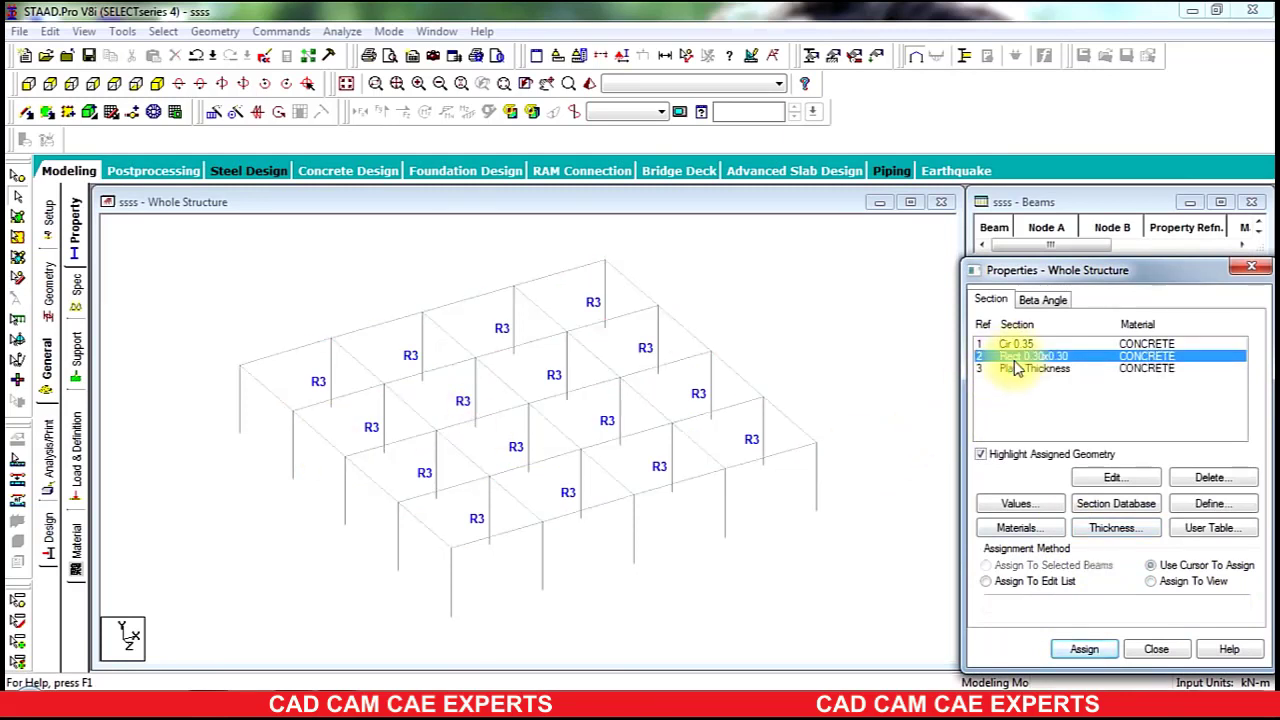
{"action": "left_click", "coordinate": [1152, 581]}
{"action": "left_click", "coordinate": [1080, 652]}
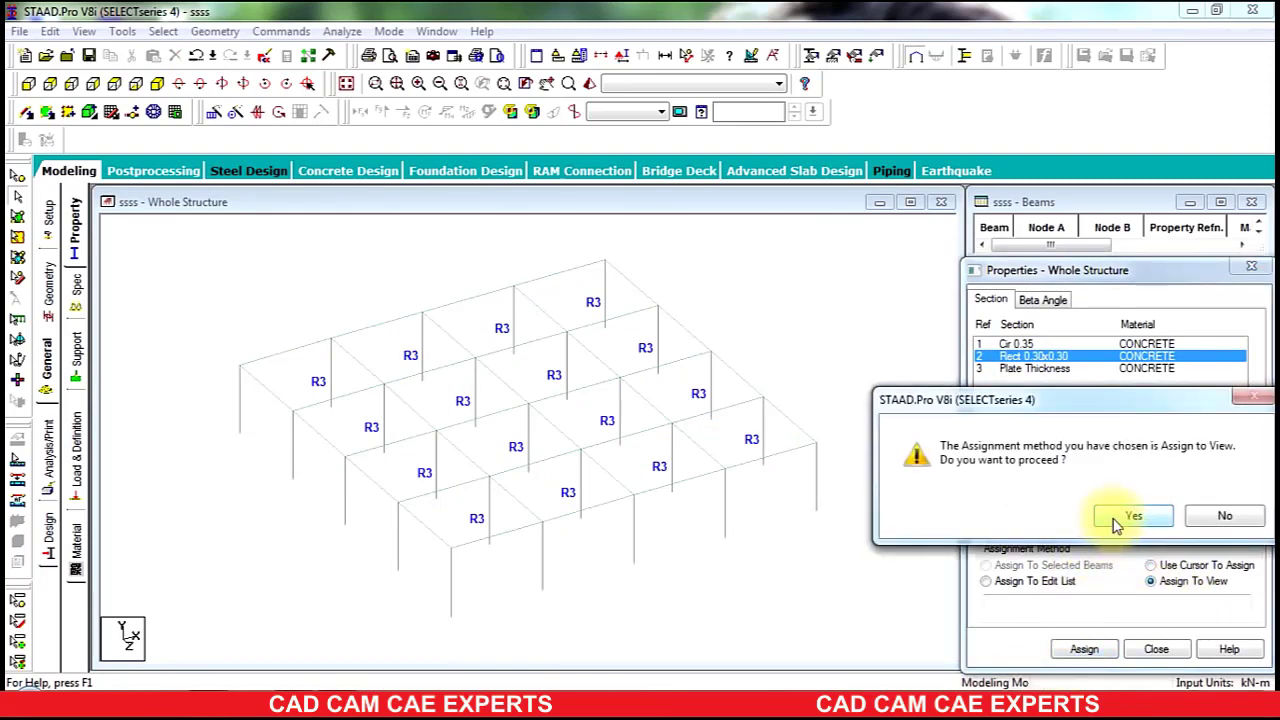
{"action": "left_click", "coordinate": [1130, 516]}
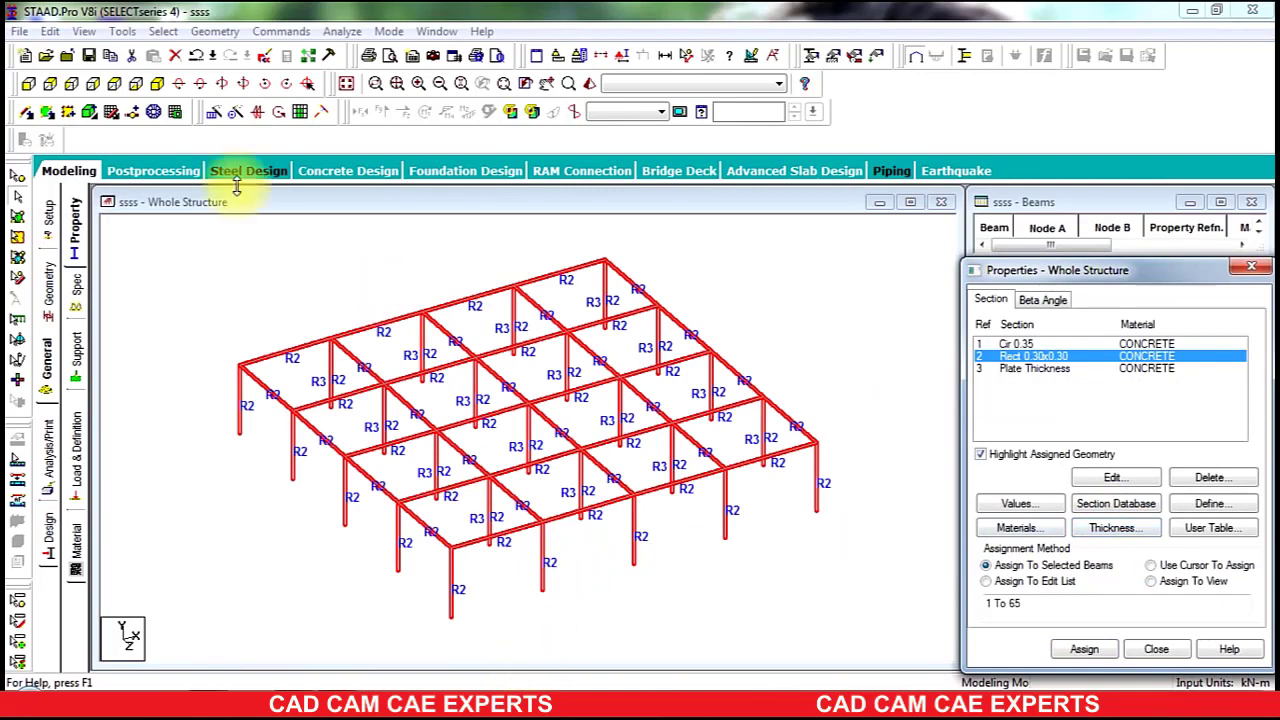
- Select all the columns in the front view and assign the Cir 0.35 section to the selected beams
{"action": "left_click", "coordinate": [28, 84]}
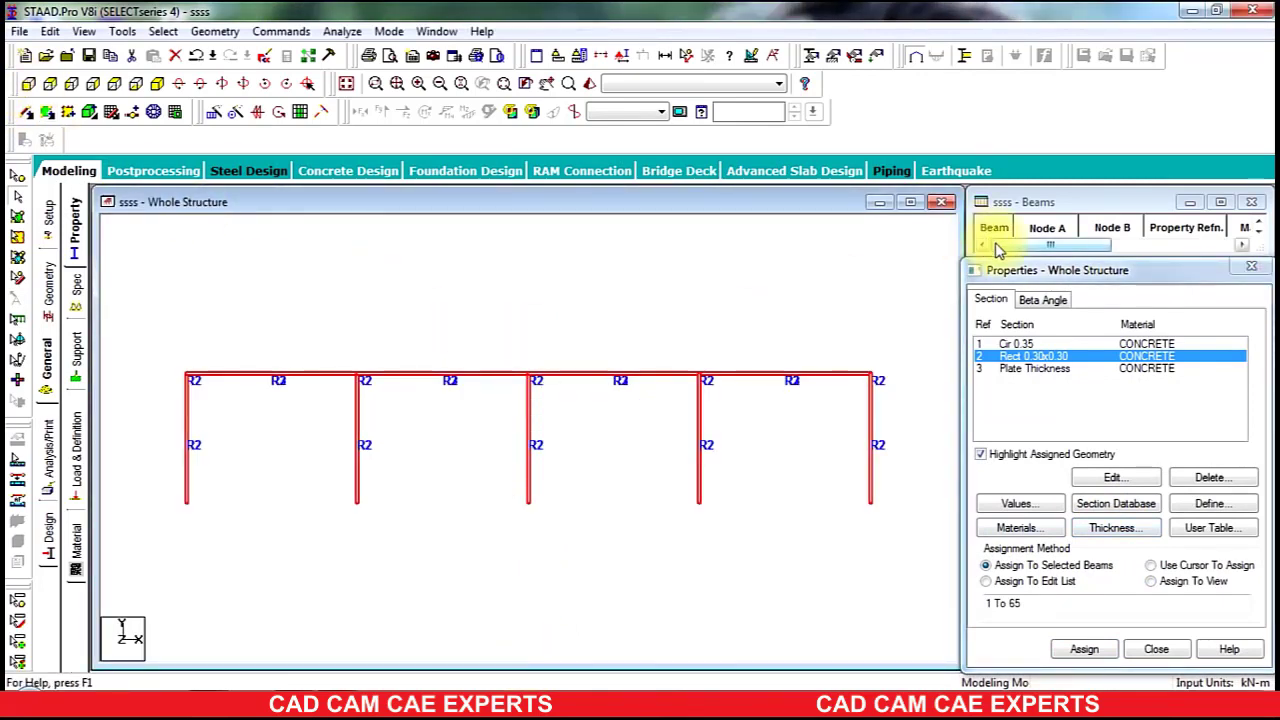
{"action": "left_click", "coordinate": [1030, 344]}
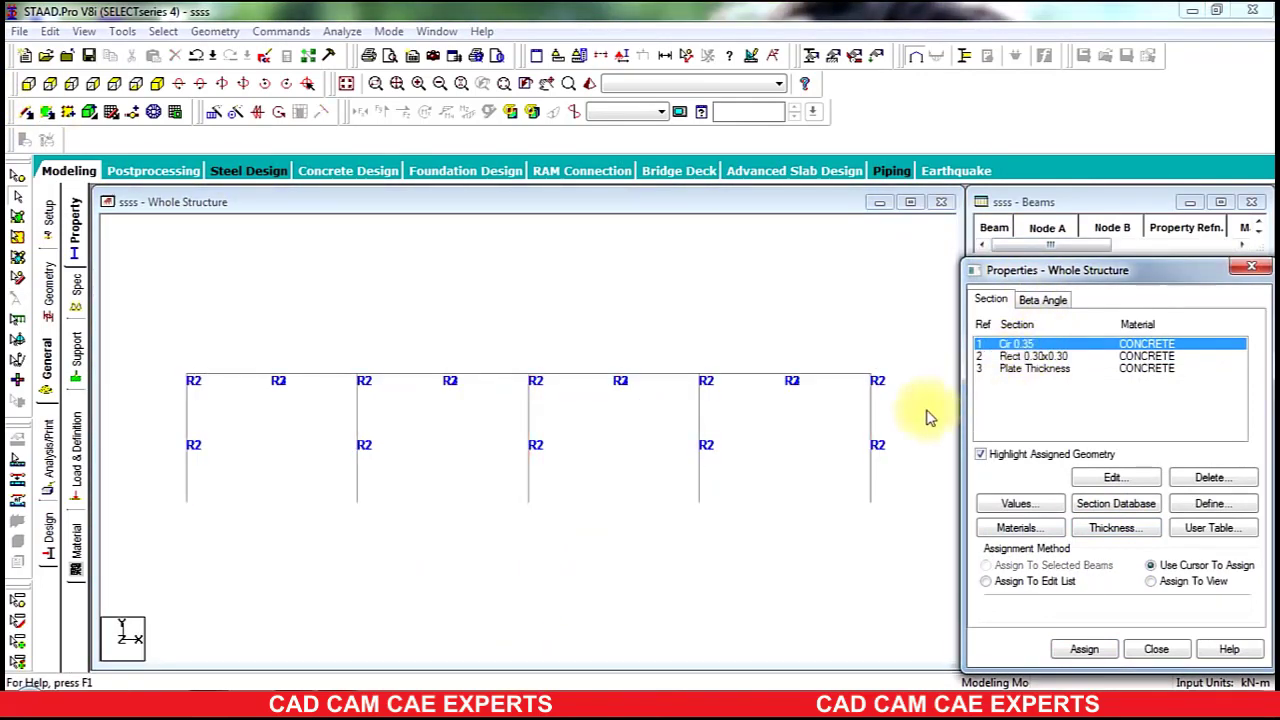
{"action": "left_click_drag", "start_coordinate": [893, 405], "coordinate": [123, 663]}
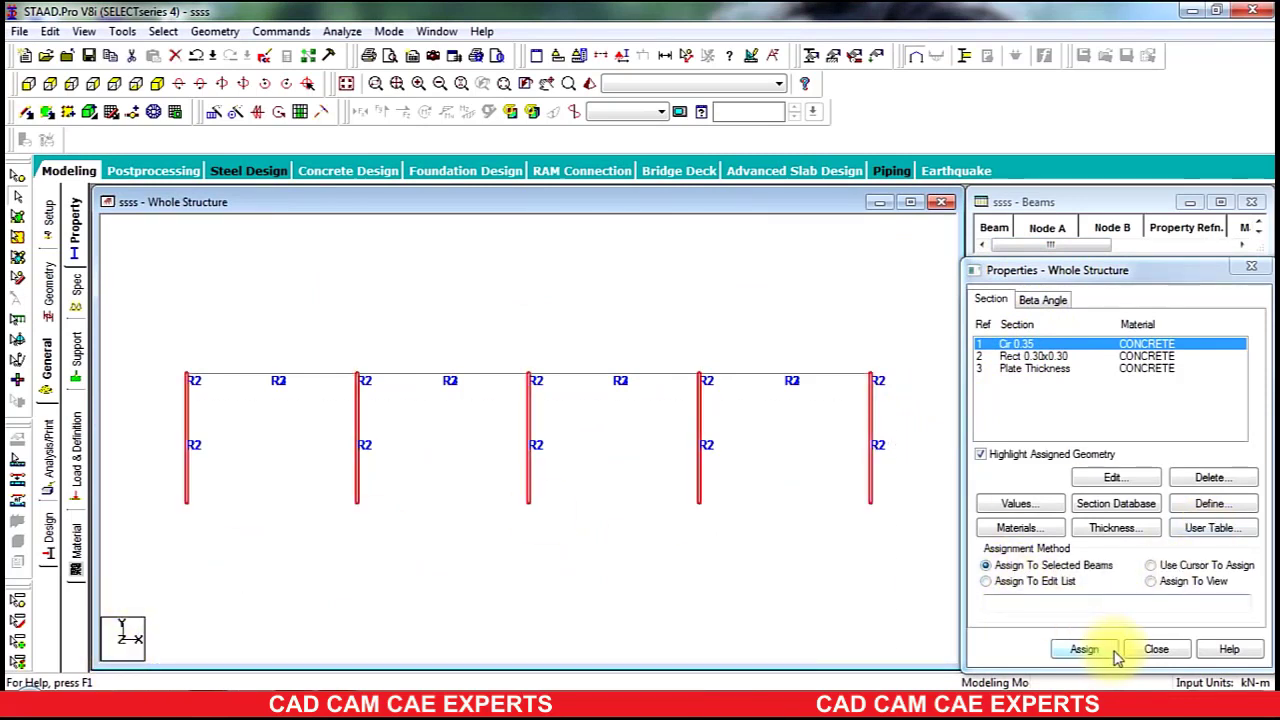
{"action": "left_click", "coordinate": [1082, 650]}
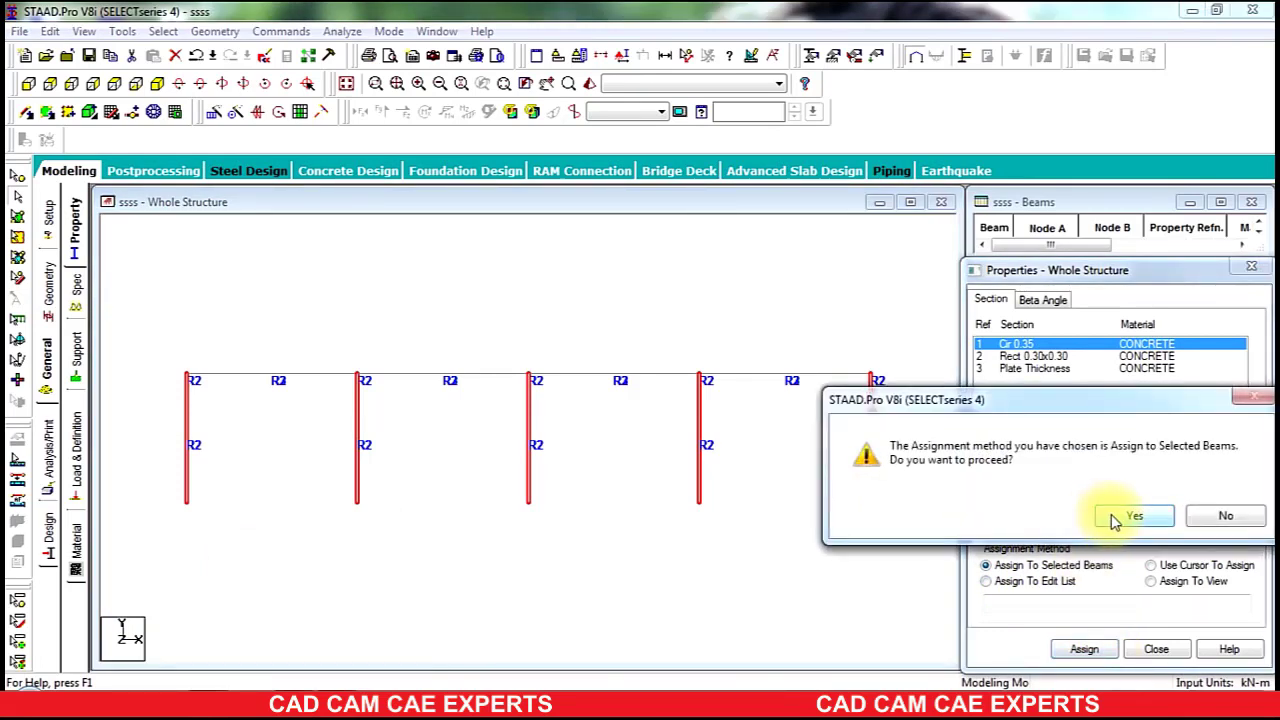
{"action": "left_click", "coordinate": [1133, 517]}
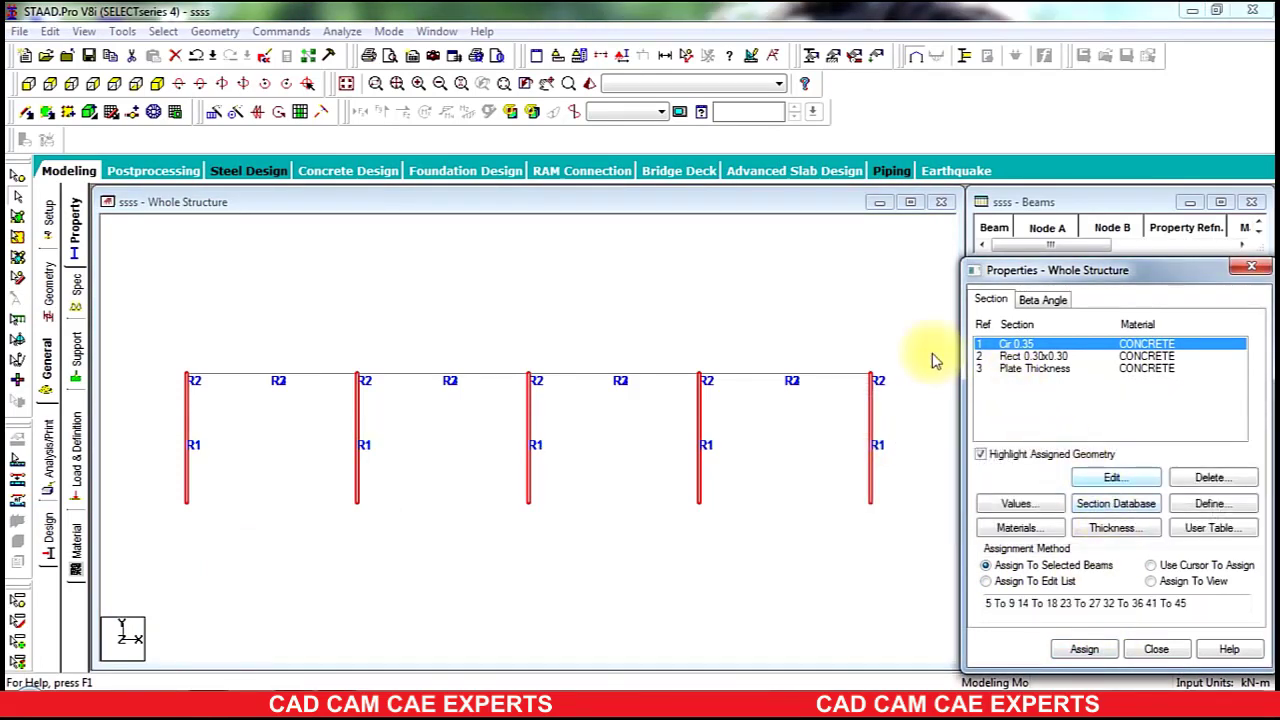
- Examine the columns, beams and slab up close in a 3D rendering from several angles, and close the rendered view
{"action": "right_click", "coordinate": [471, 298]}
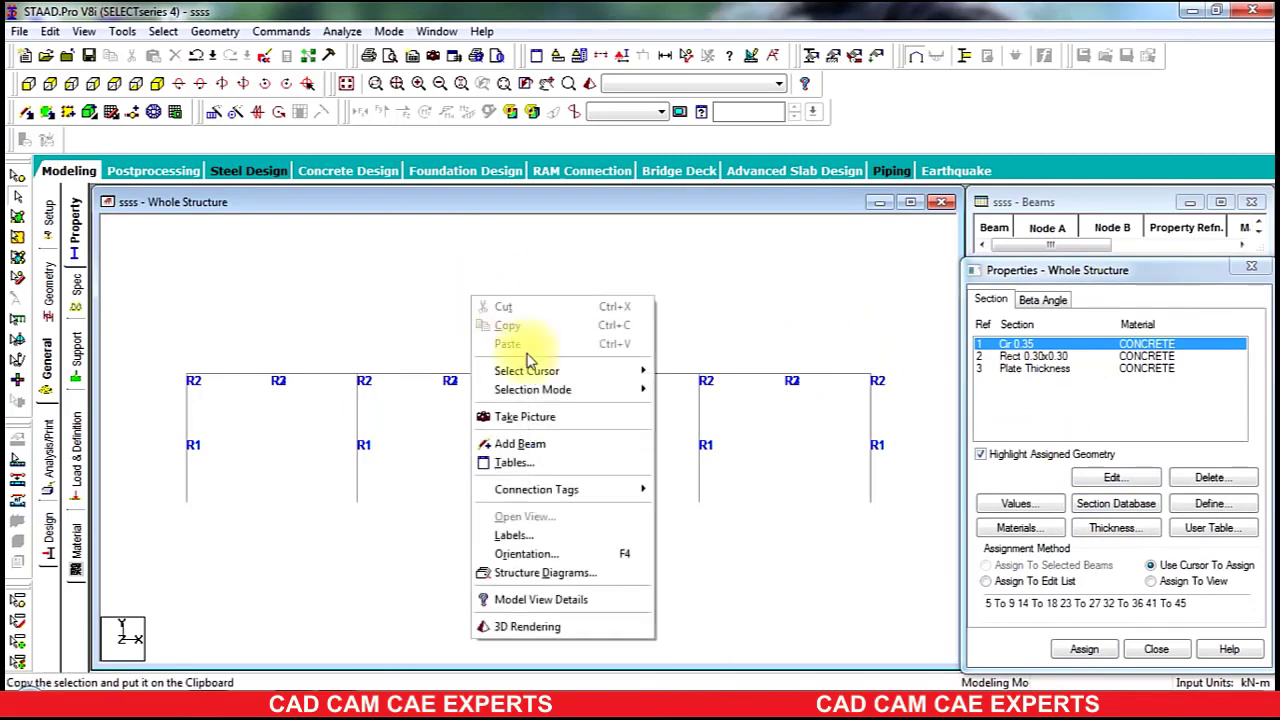
{"action": "left_click", "coordinate": [527, 627]}
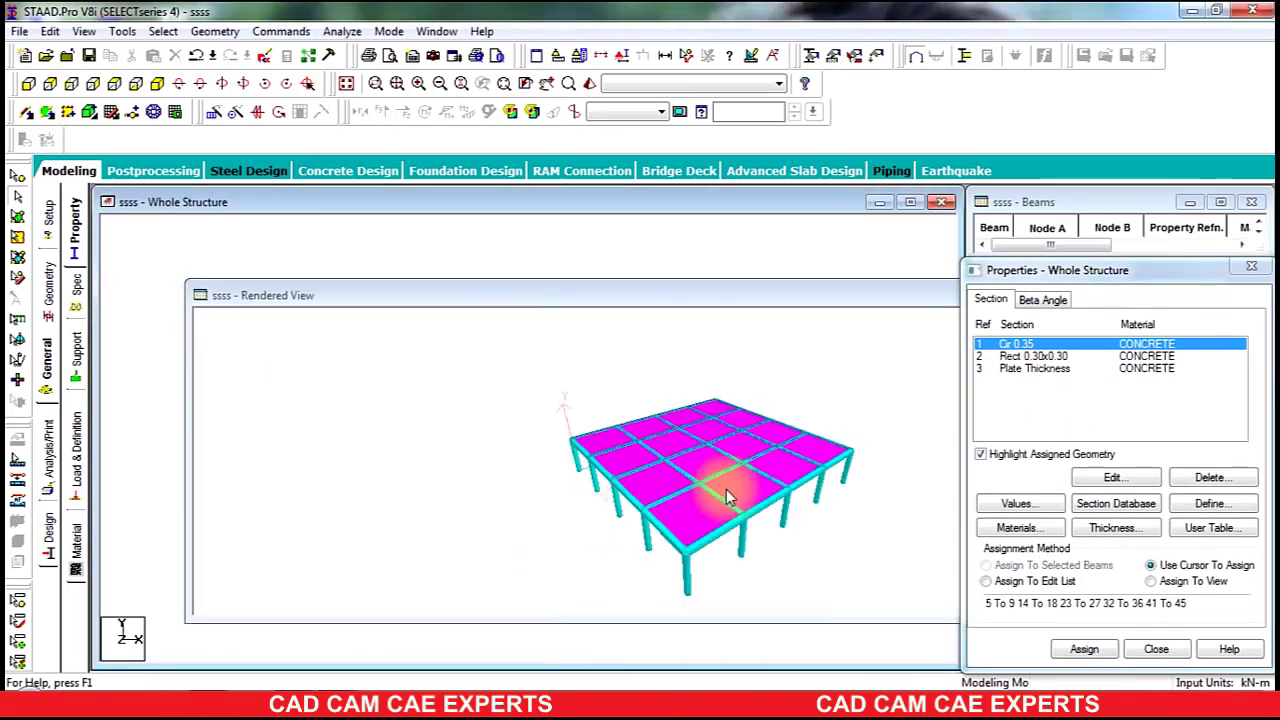
{"action": "left_click_drag", "start_coordinate": [726, 486], "coordinate": [634, 329]}
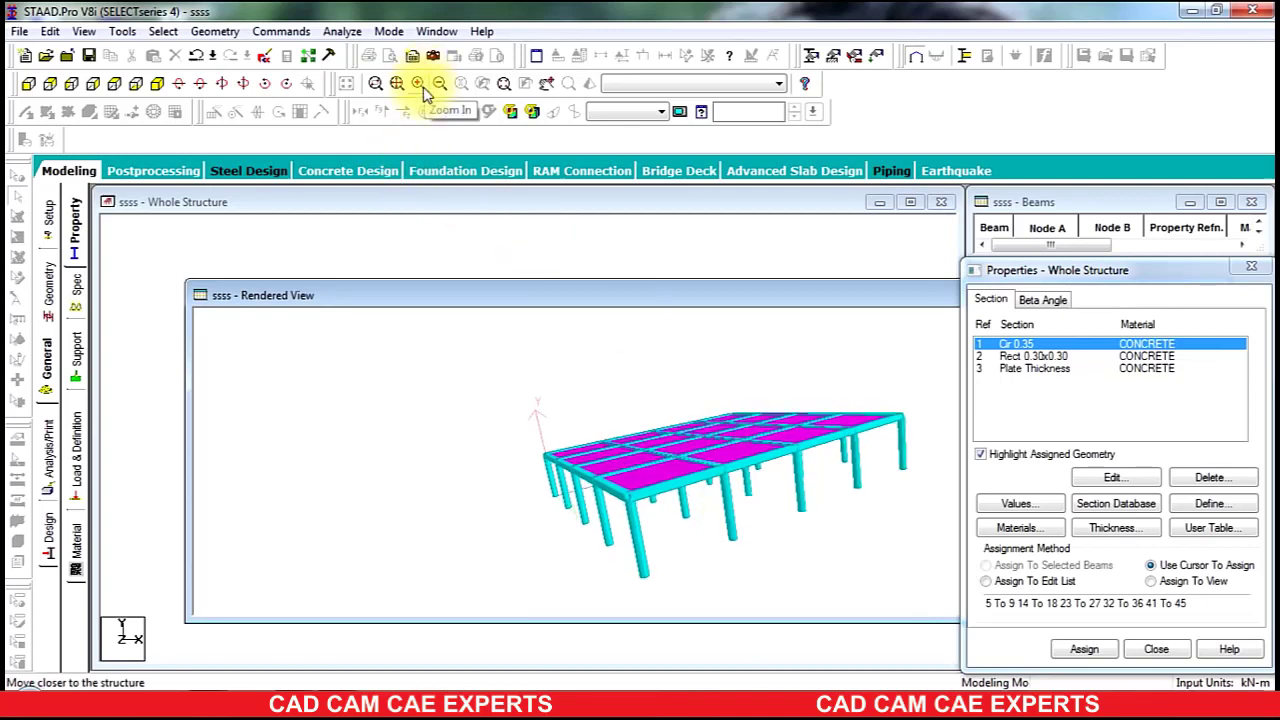
{"action": "left_click", "coordinate": [423, 88]}
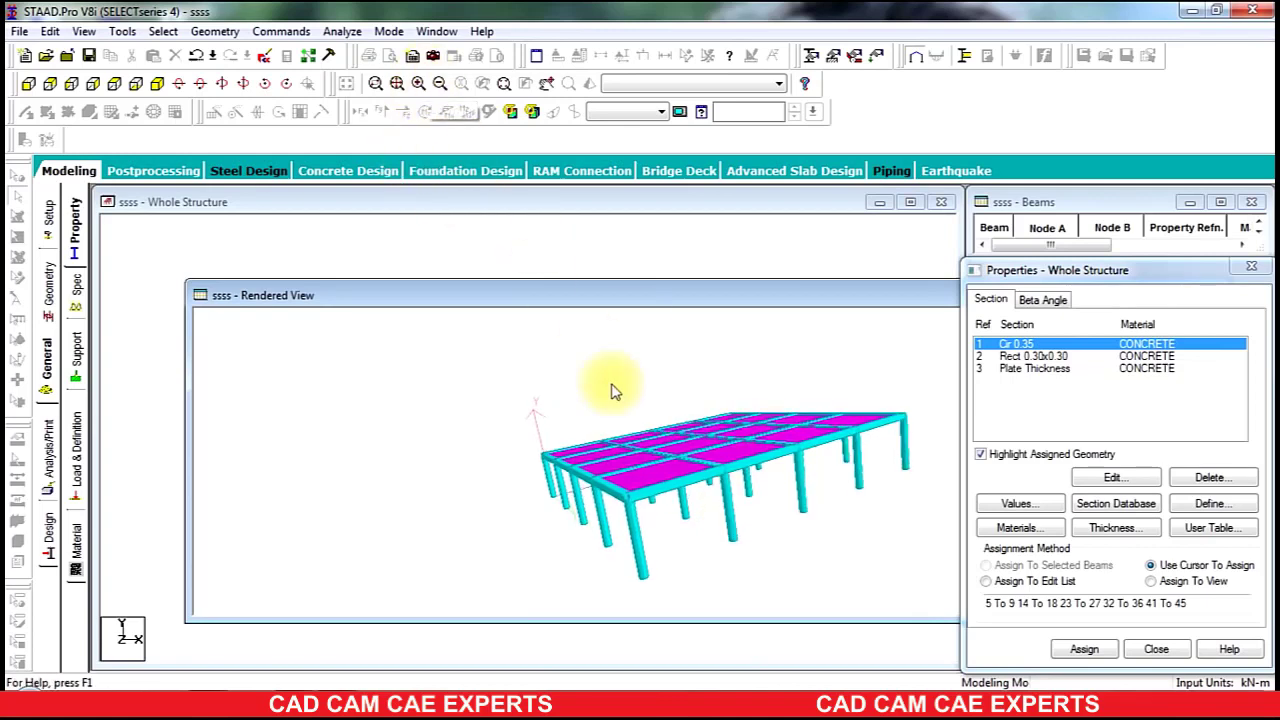
{"action": "left_click", "coordinate": [425, 93]}
{"action": "left_click", "coordinate": [425, 93]}
{"action": "left_click", "coordinate": [425, 93]}
{"action": "left_click", "coordinate": [425, 93]}
{"action": "left_click", "coordinate": [425, 93]}
{"action": "left_click", "coordinate": [425, 93]}
{"action": "left_click", "coordinate": [425, 92]}
{"action": "left_click", "coordinate": [425, 92]}
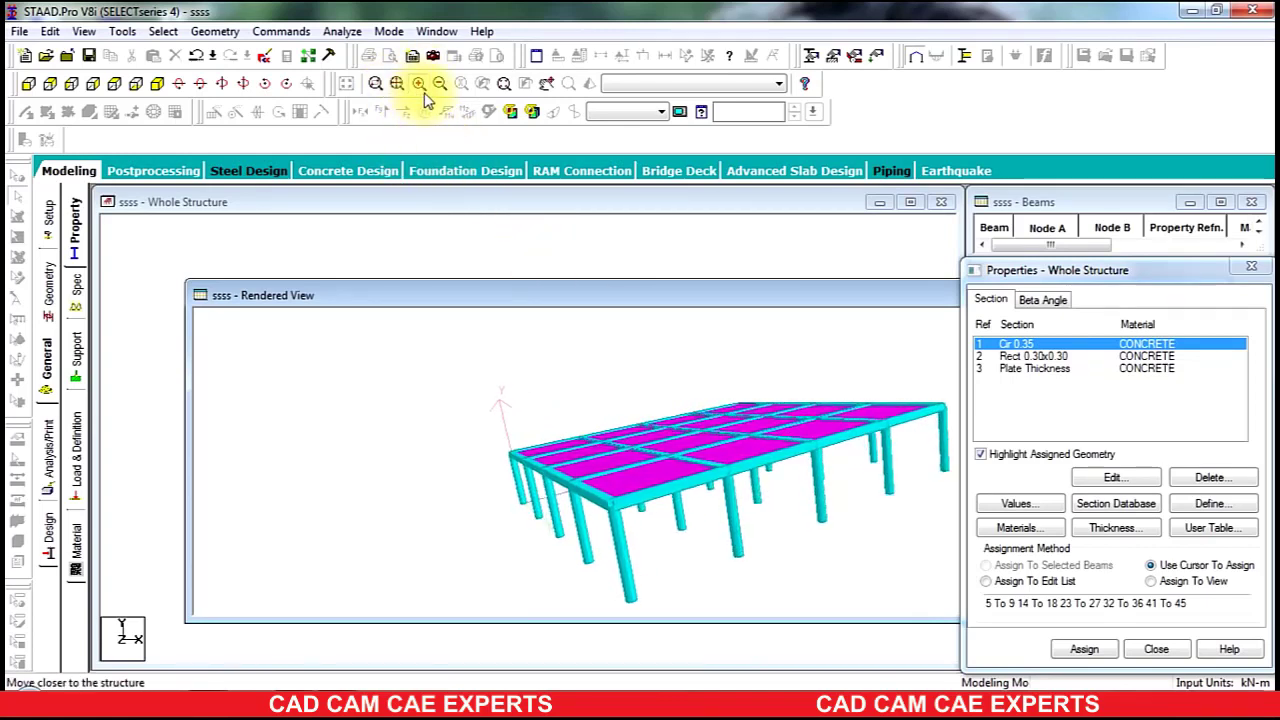
{"action": "left_click_drag", "start_coordinate": [686, 434], "coordinate": [578, 338]}
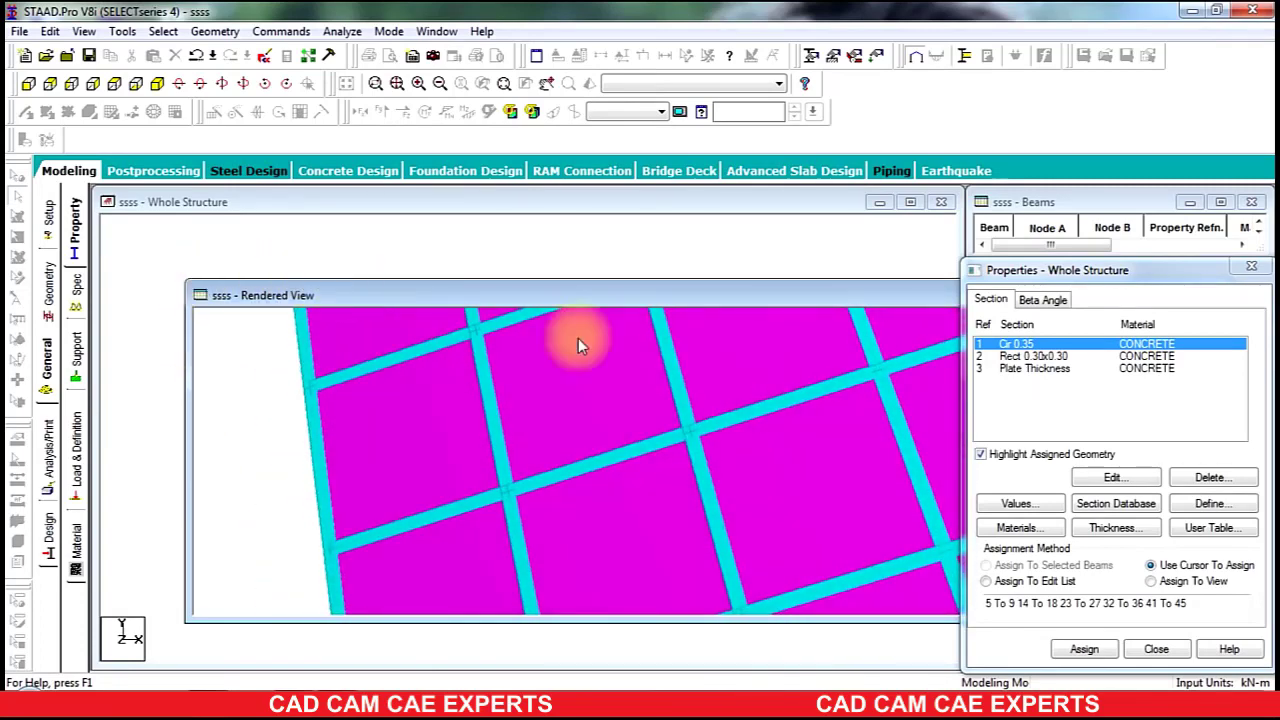
{"action": "left_click_drag", "start_coordinate": [699, 293], "coordinate": [454, 320]}
{"action": "left_click", "coordinate": [592, 275]}
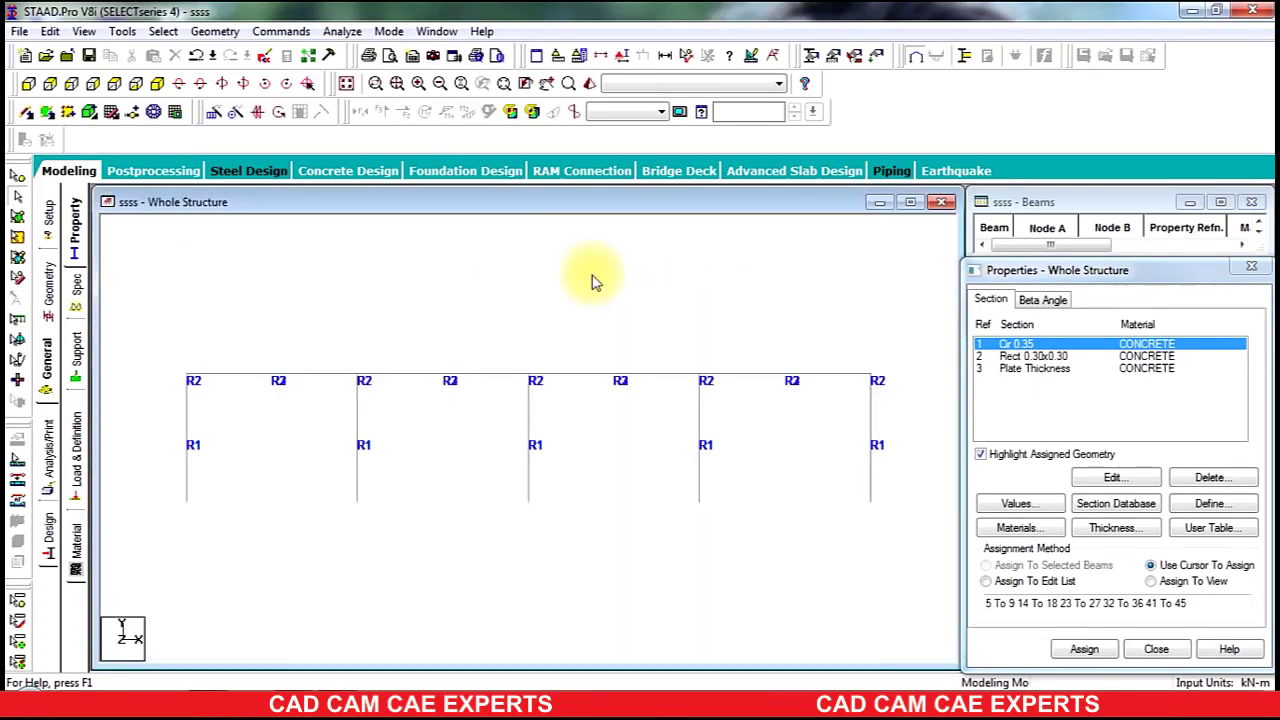
- Select the entire frame in isometric view and repeat it translationally along Y in 8 steps with 3 m spacing
{"action": "left_click", "coordinate": [155, 86]}
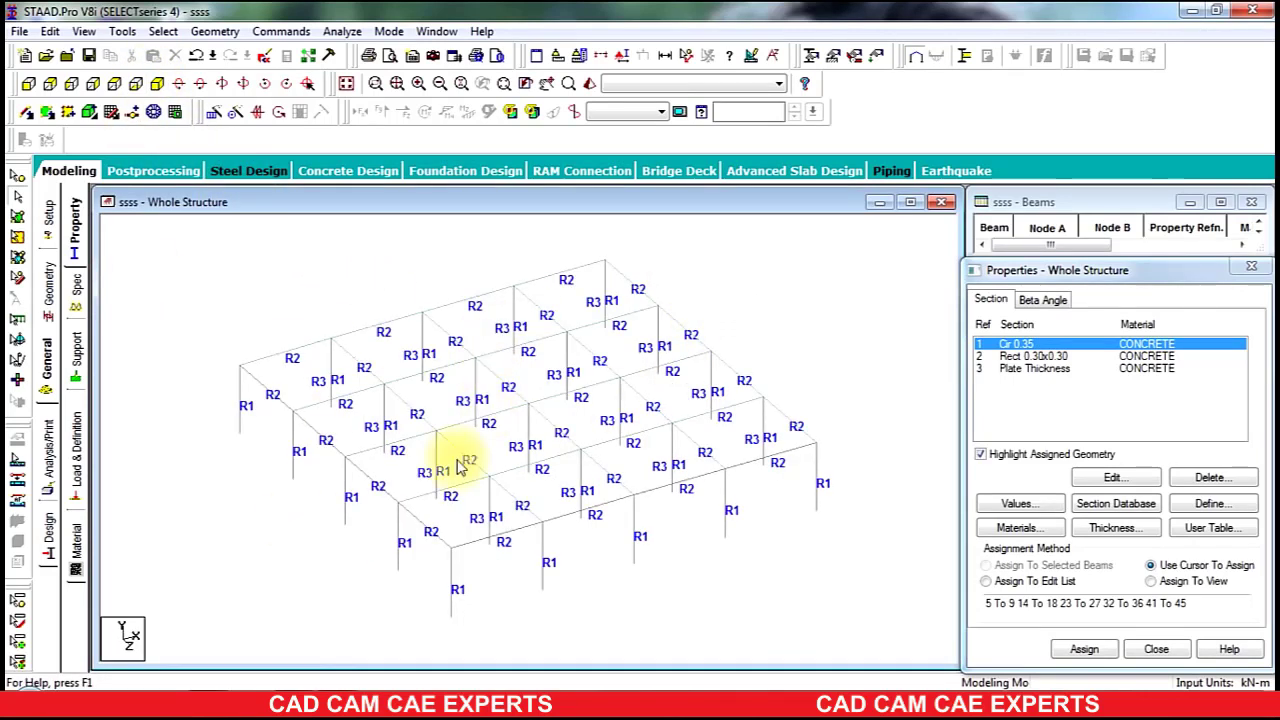
{"action": "left_click", "coordinate": [20, 284]}
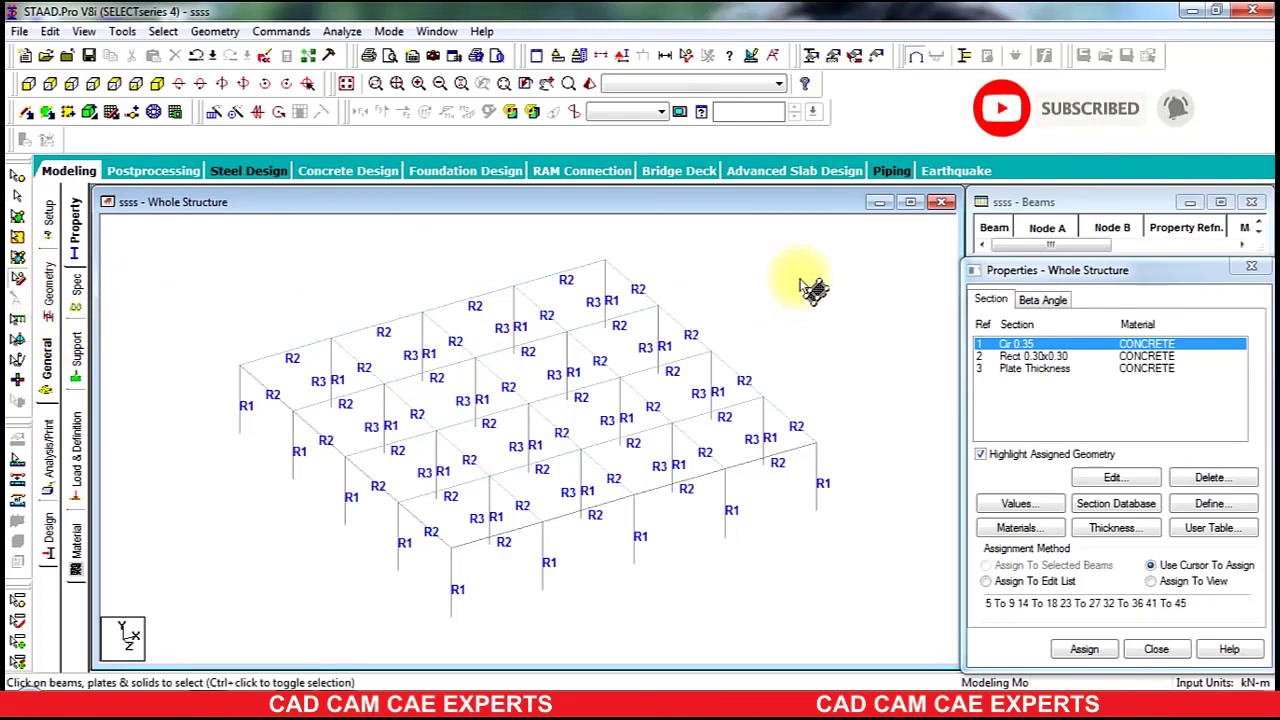
{"action": "left_click_drag", "start_coordinate": [878, 230], "coordinate": [158, 682]}
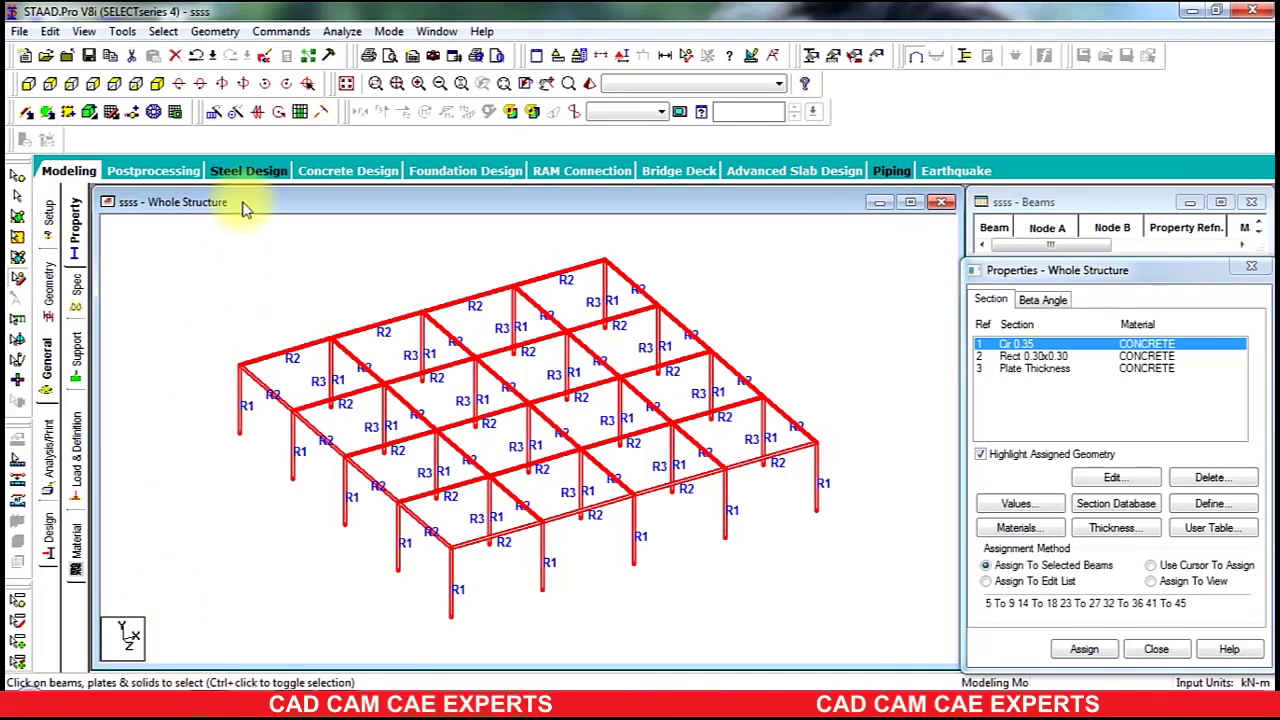
{"action": "left_click", "coordinate": [213, 31]}
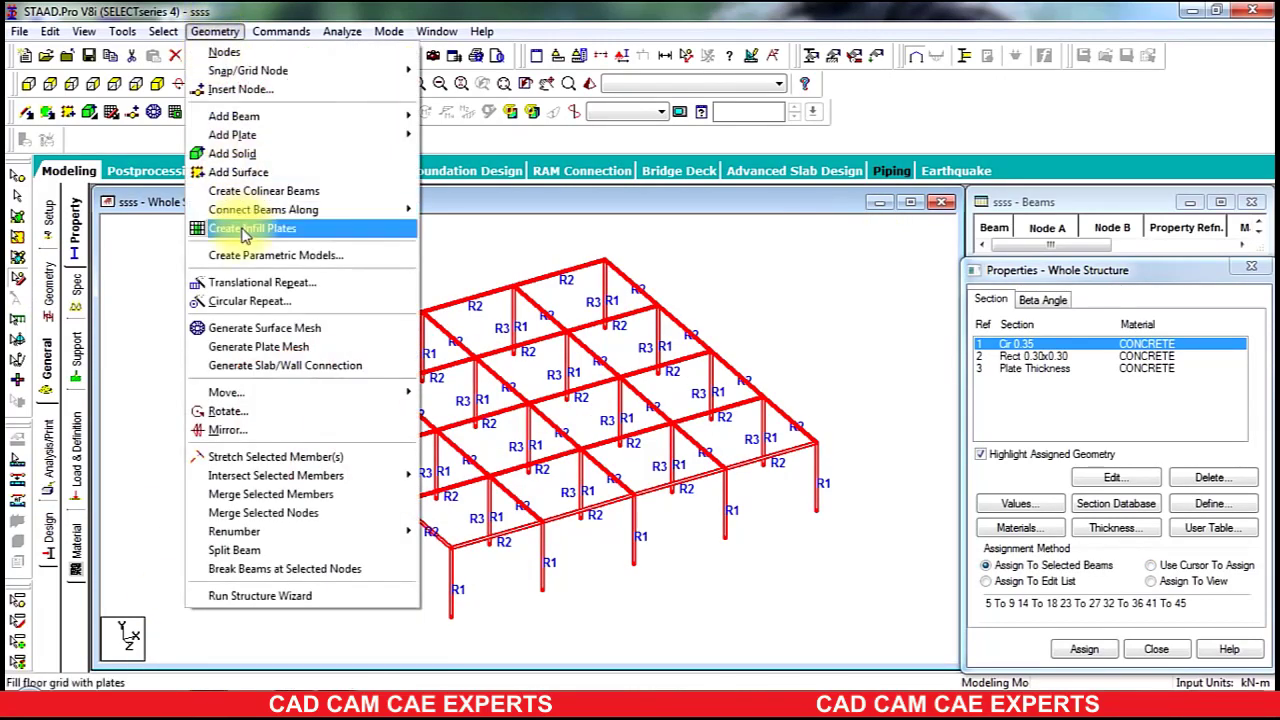
{"action": "left_click", "coordinate": [255, 283]}
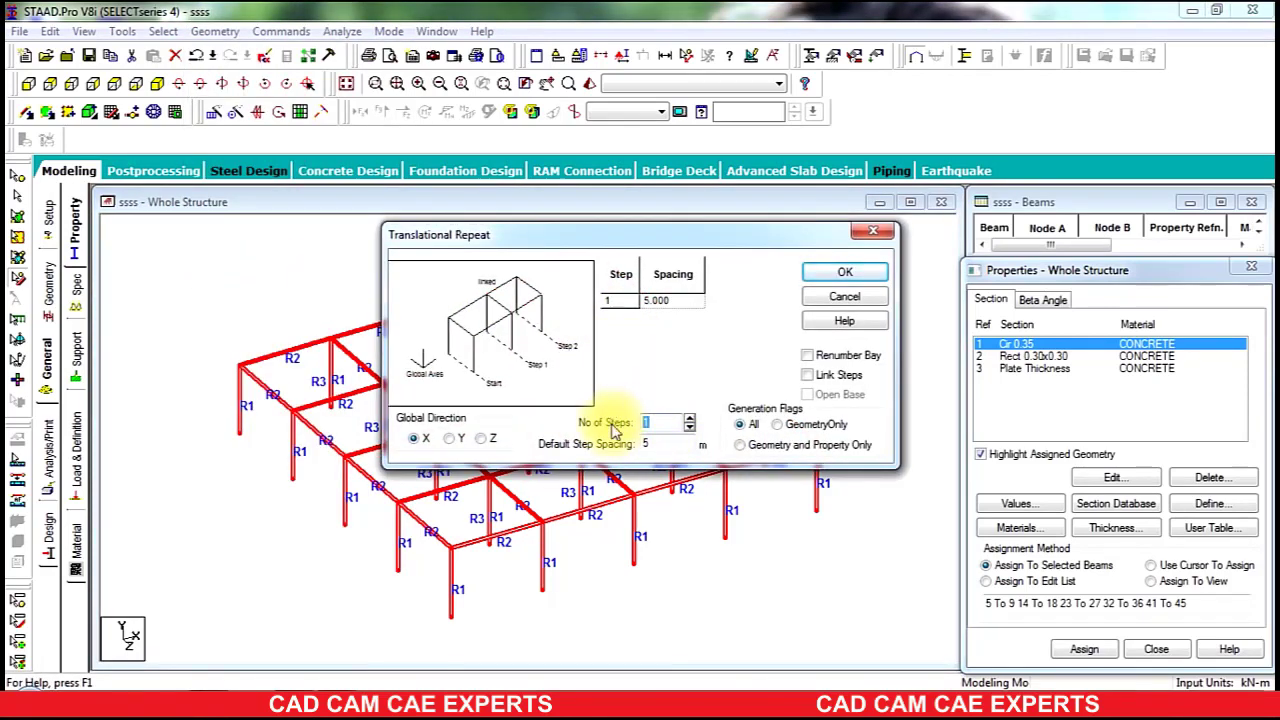
{"action": "type", "text": "8"}
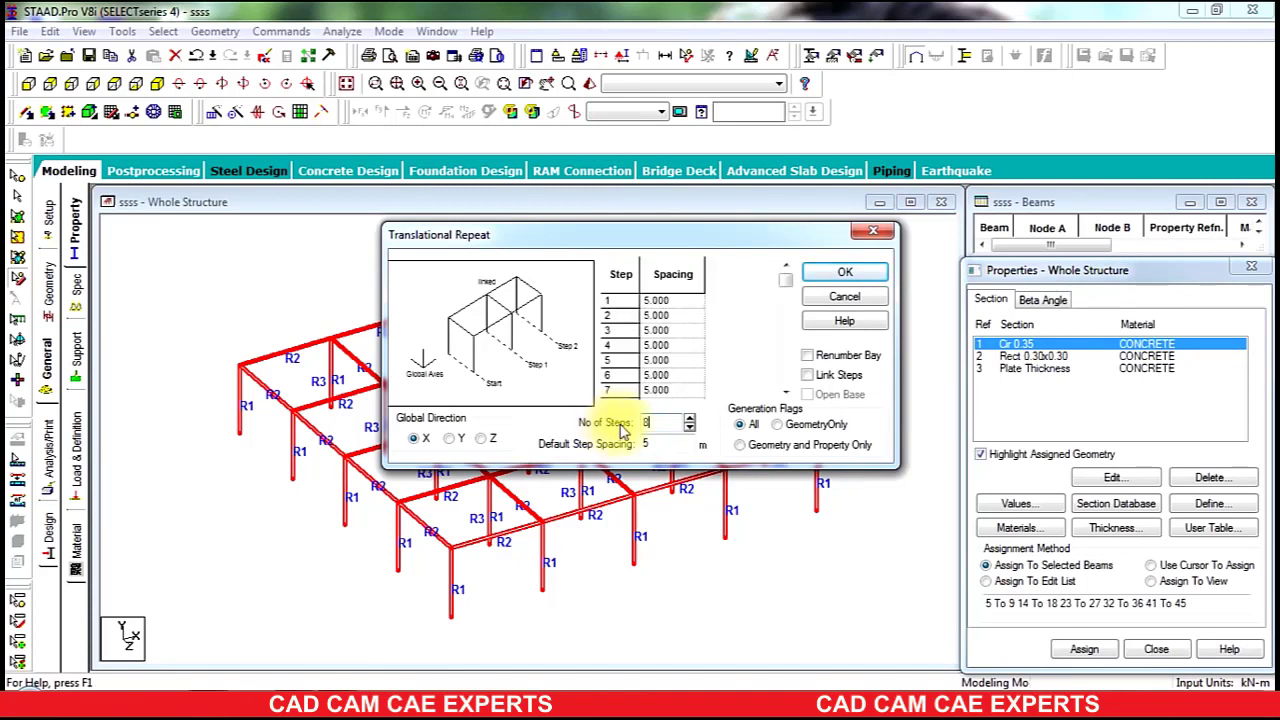
{"action": "key", "text": "Tab"}
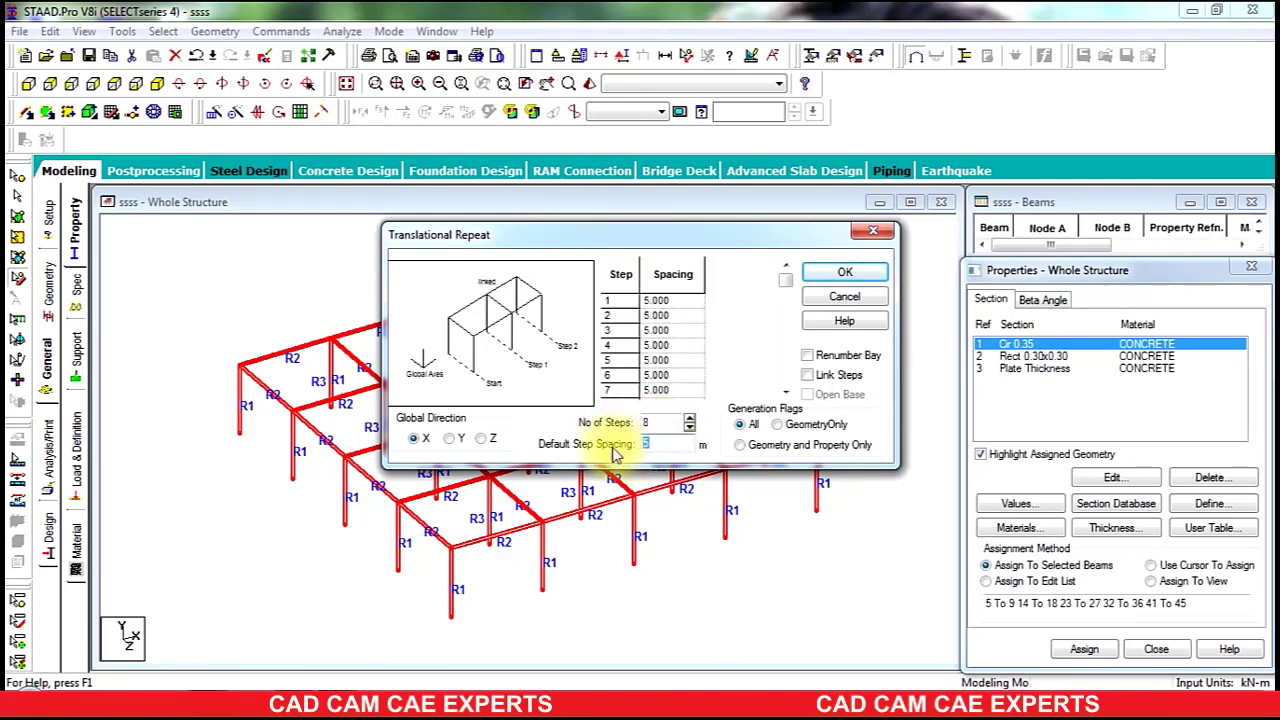
{"action": "left_click", "coordinate": [430, 442]}
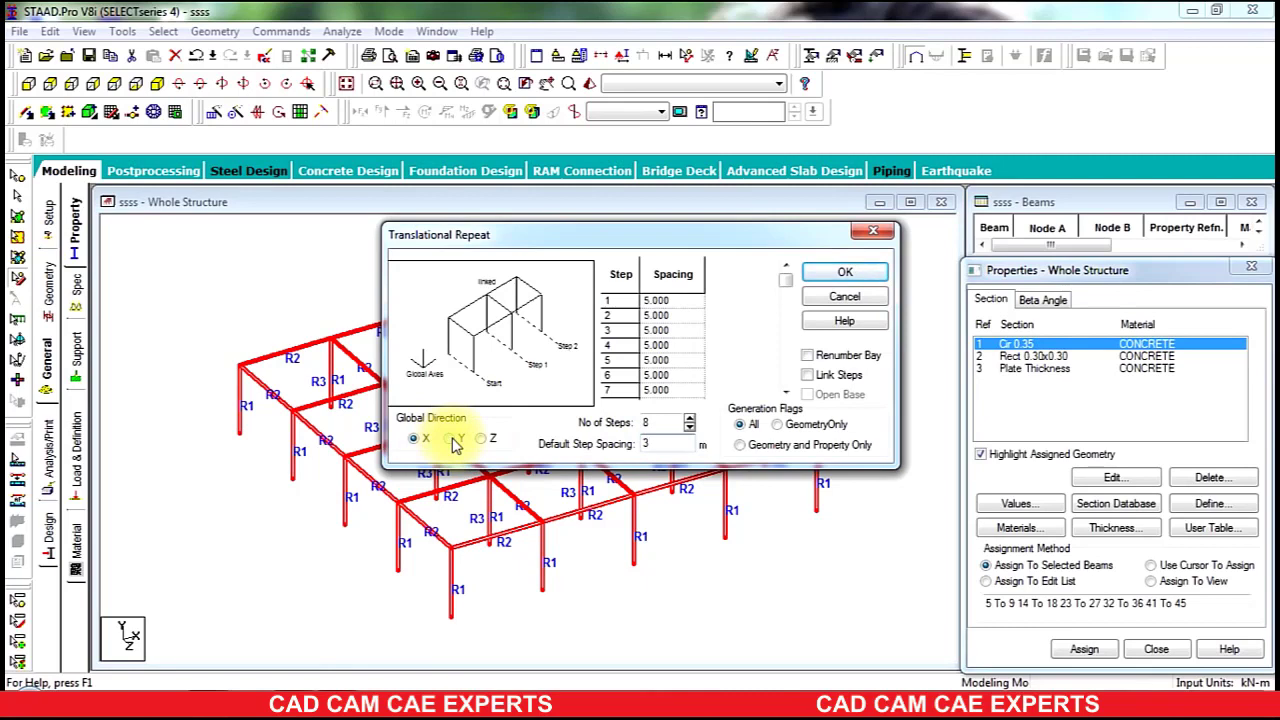
{"action": "left_click", "coordinate": [451, 440]}
{"action": "left_click", "coordinate": [840, 272]}
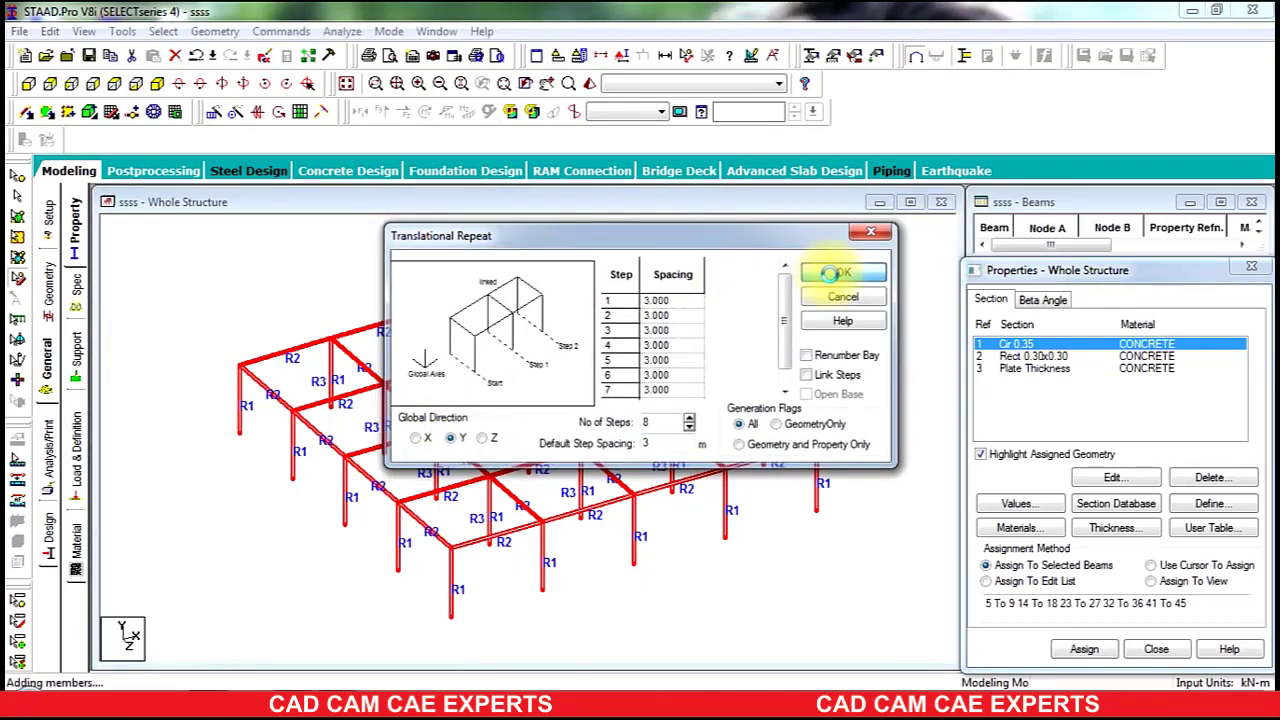
{"action": "left_click", "coordinate": [785, 322]}
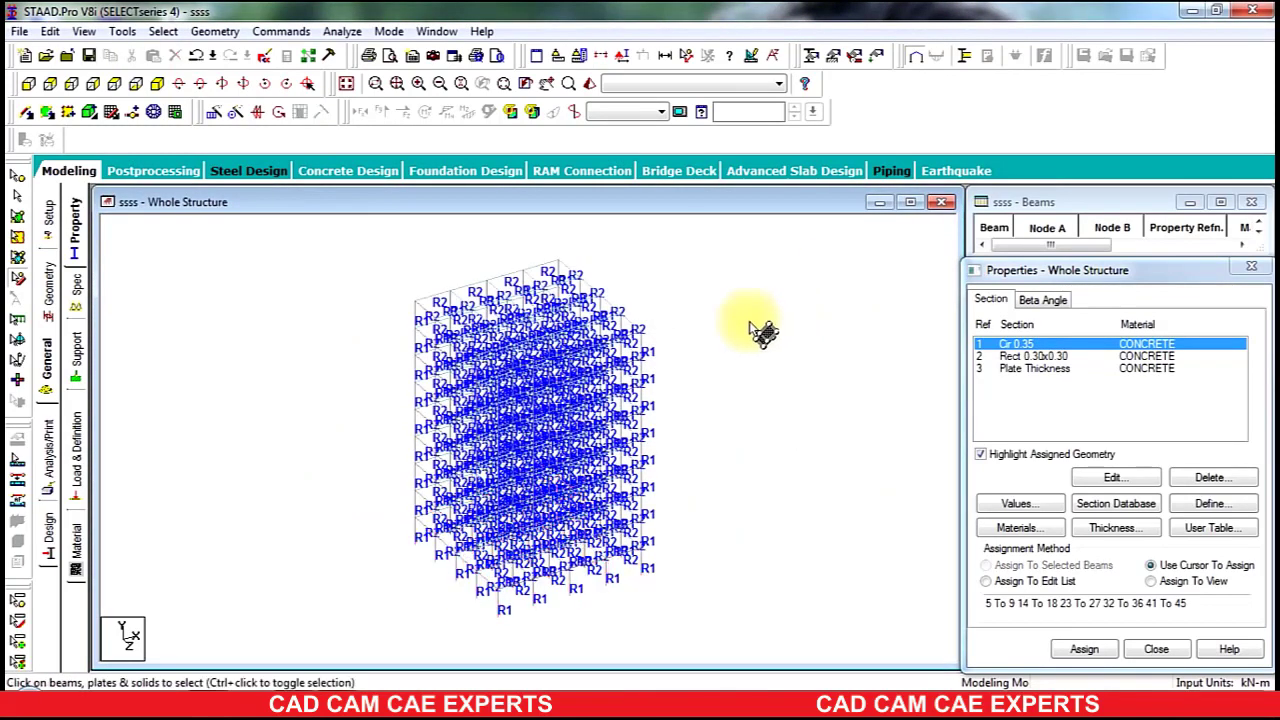
- Examine the multi-storey building in a 3D rendering and close the rendered view
{"action": "right_click", "coordinate": [321, 343]}
{"action": "left_click", "coordinate": [391, 670]}
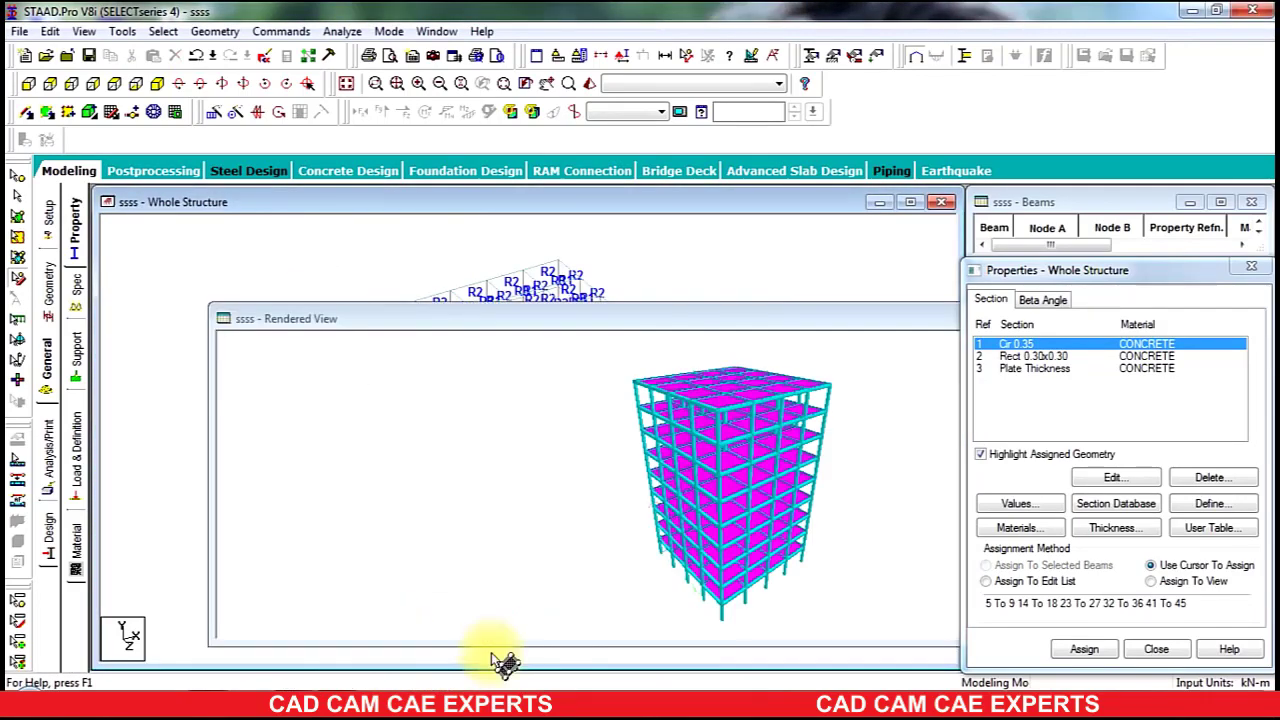
{"action": "left_click_drag", "start_coordinate": [737, 445], "coordinate": [690, 425]}
{"action": "left_click", "coordinate": [824, 250]}
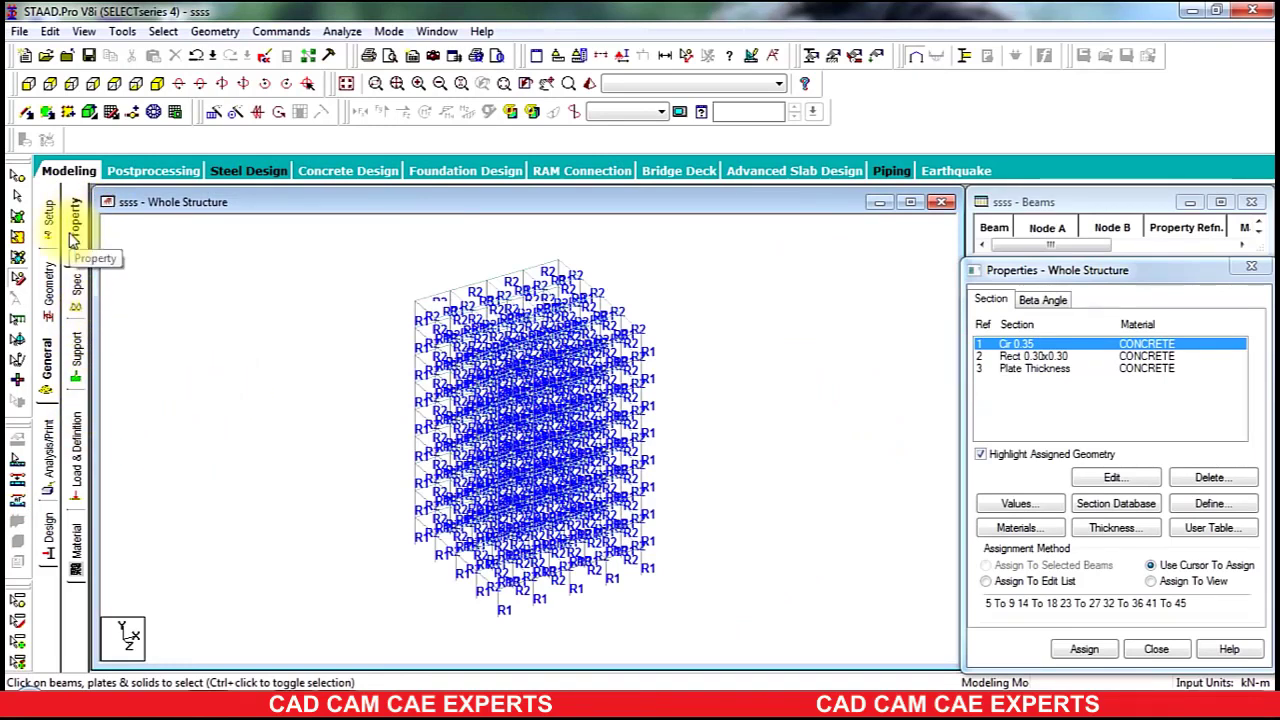
- Show the building in front view and create a pinned support
{"action": "left_click", "coordinate": [28, 85]}
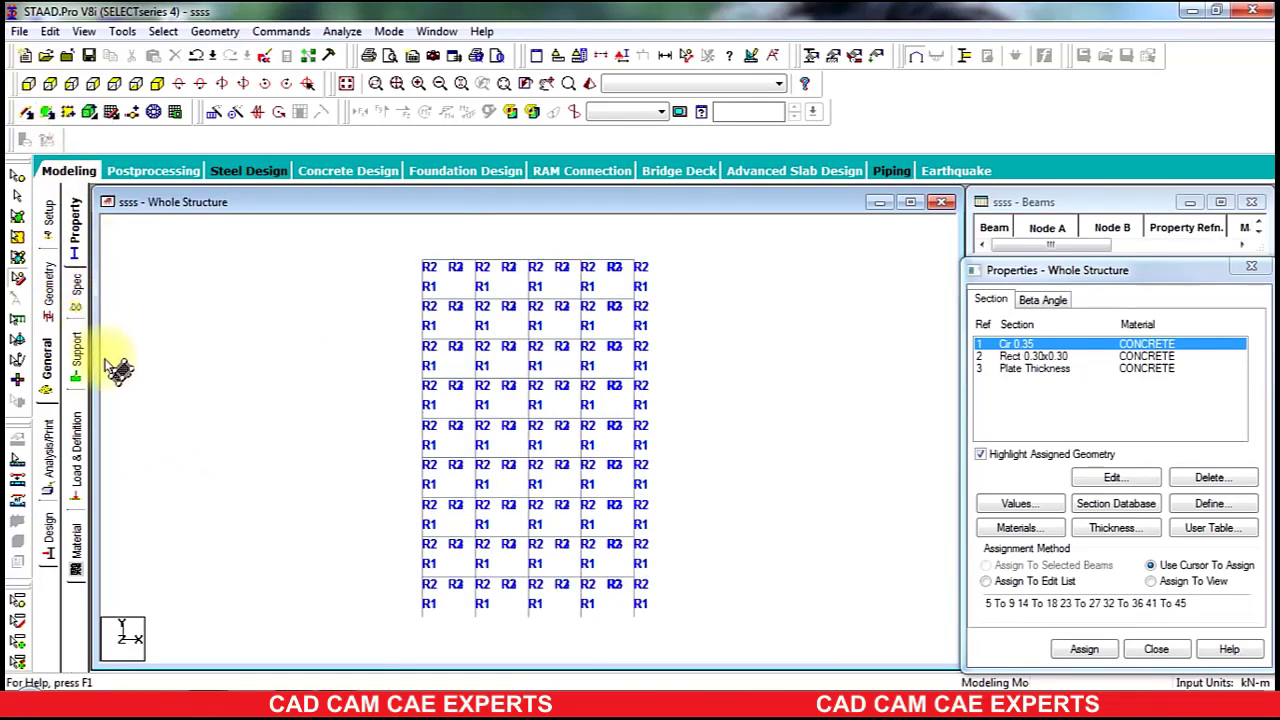
{"action": "left_click", "coordinate": [77, 350]}
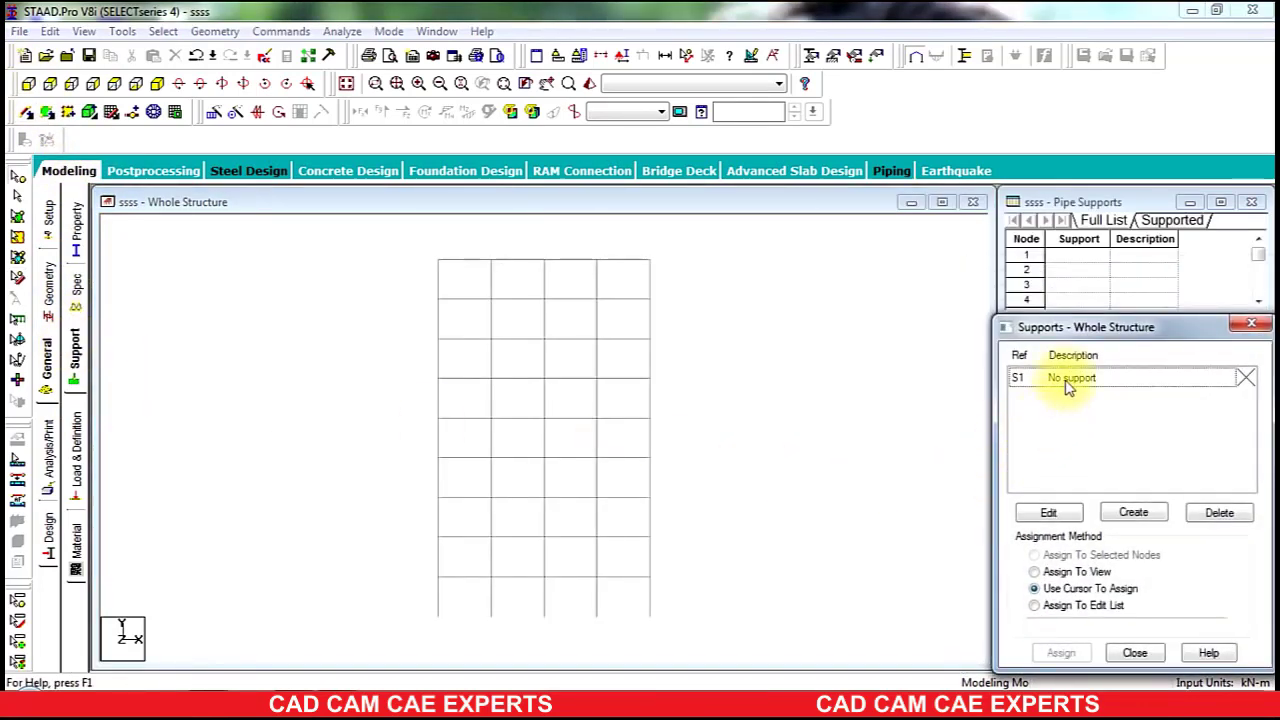
{"action": "left_click", "coordinate": [1133, 512]}
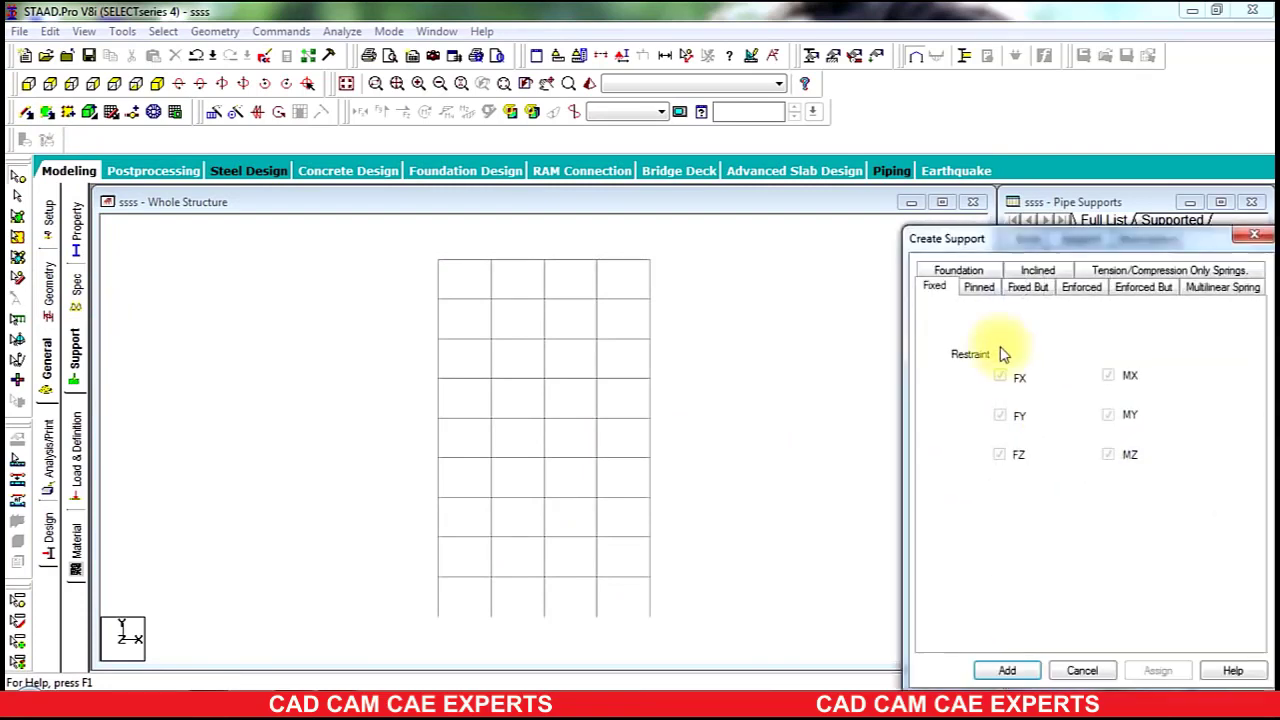
{"action": "left_click", "coordinate": [975, 273]}
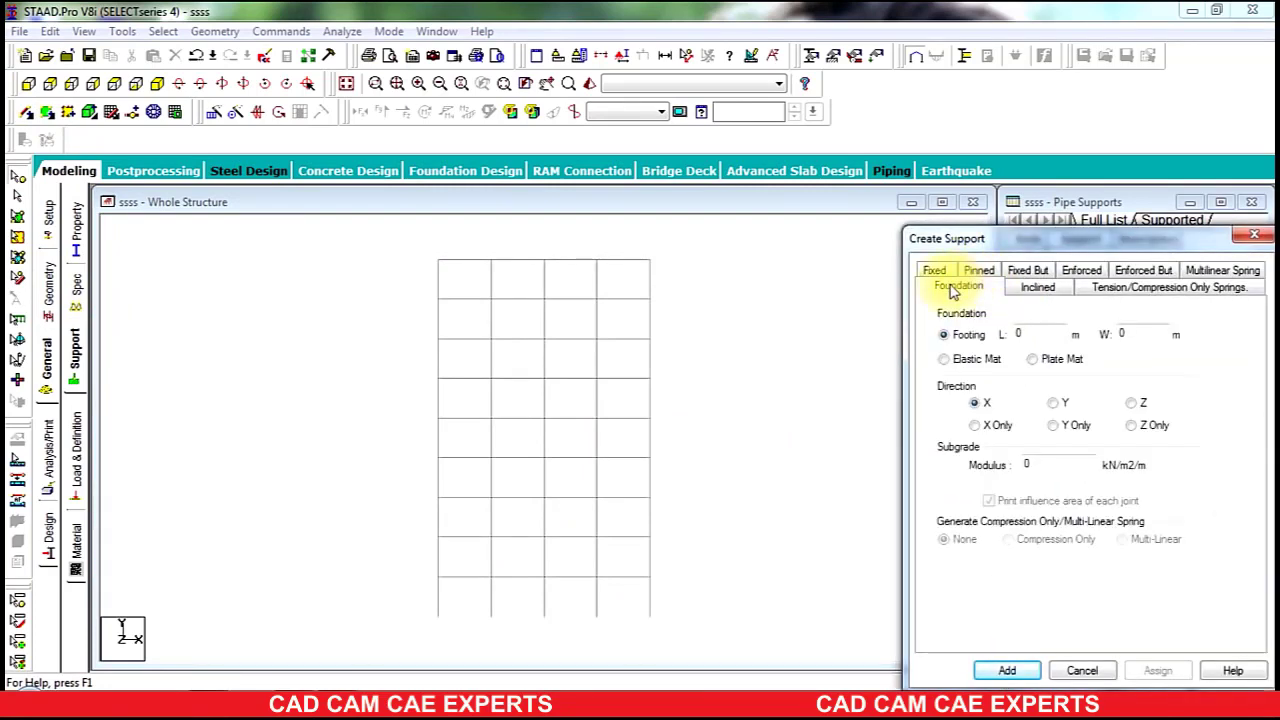
{"action": "left_click", "coordinate": [976, 272]}
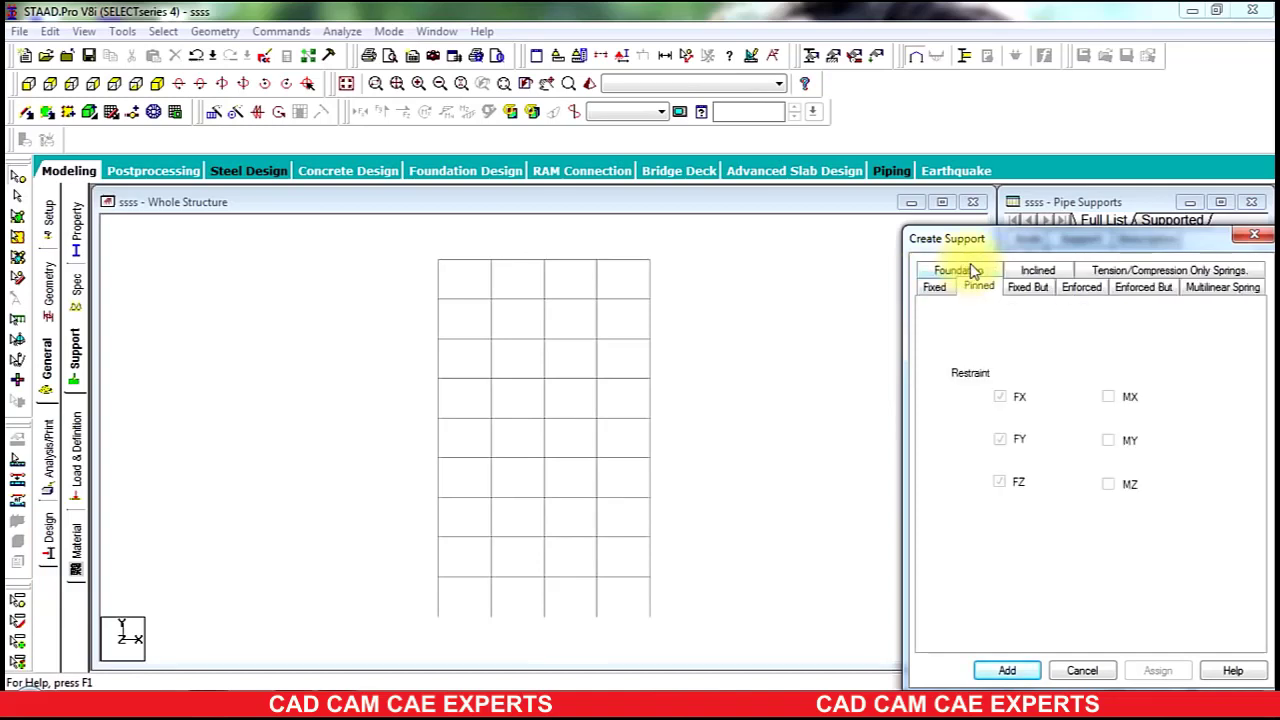
{"action": "left_click", "coordinate": [1006, 671]}
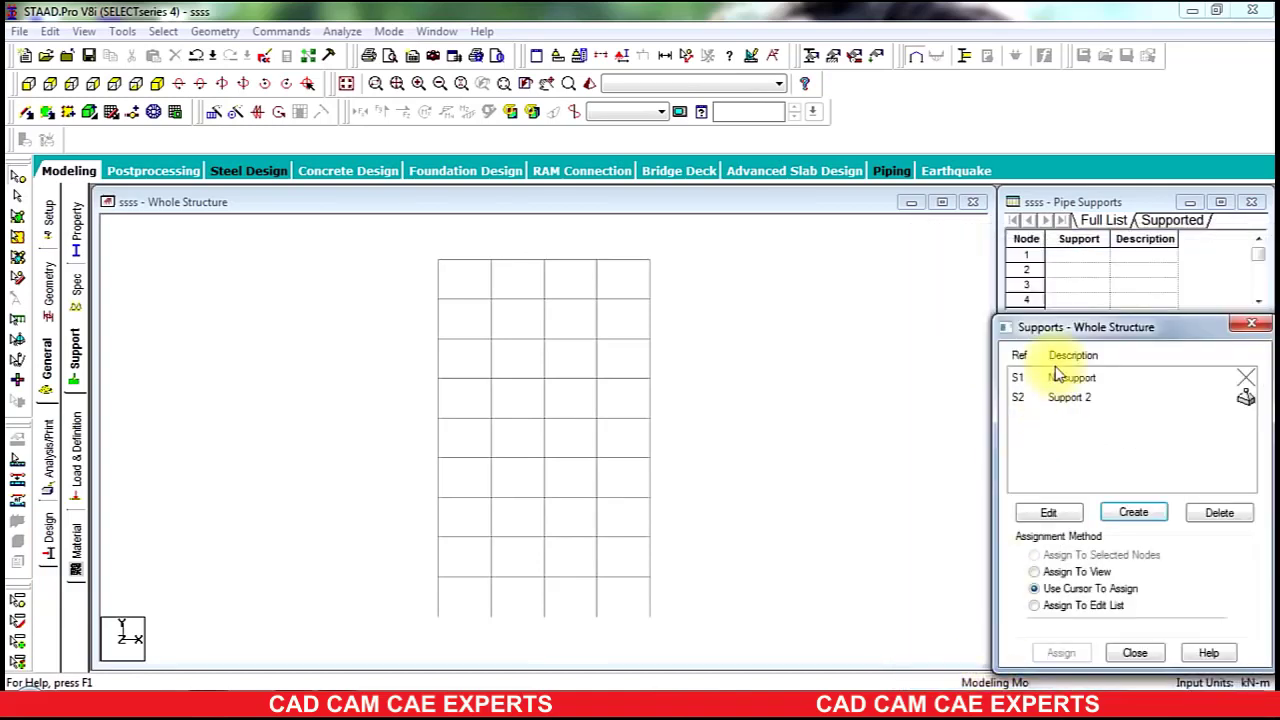
- Assign the pinned support to all column base nodes with Assign To Selected Nodes, and return to the isometric view
{"action": "left_click", "coordinate": [1060, 397]}
{"action": "left_click_drag", "start_coordinate": [676, 608], "coordinate": [383, 640]}
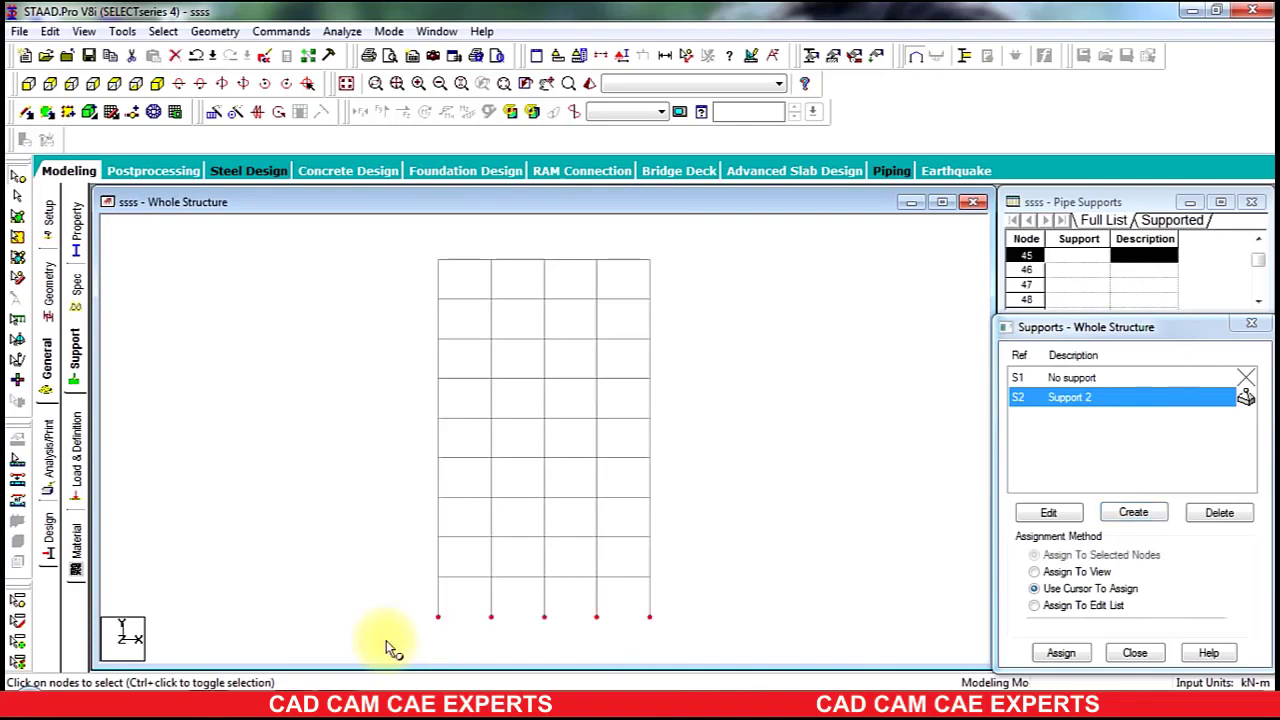
{"action": "left_click", "coordinate": [1061, 652]}
{"action": "left_click", "coordinate": [1136, 541]}
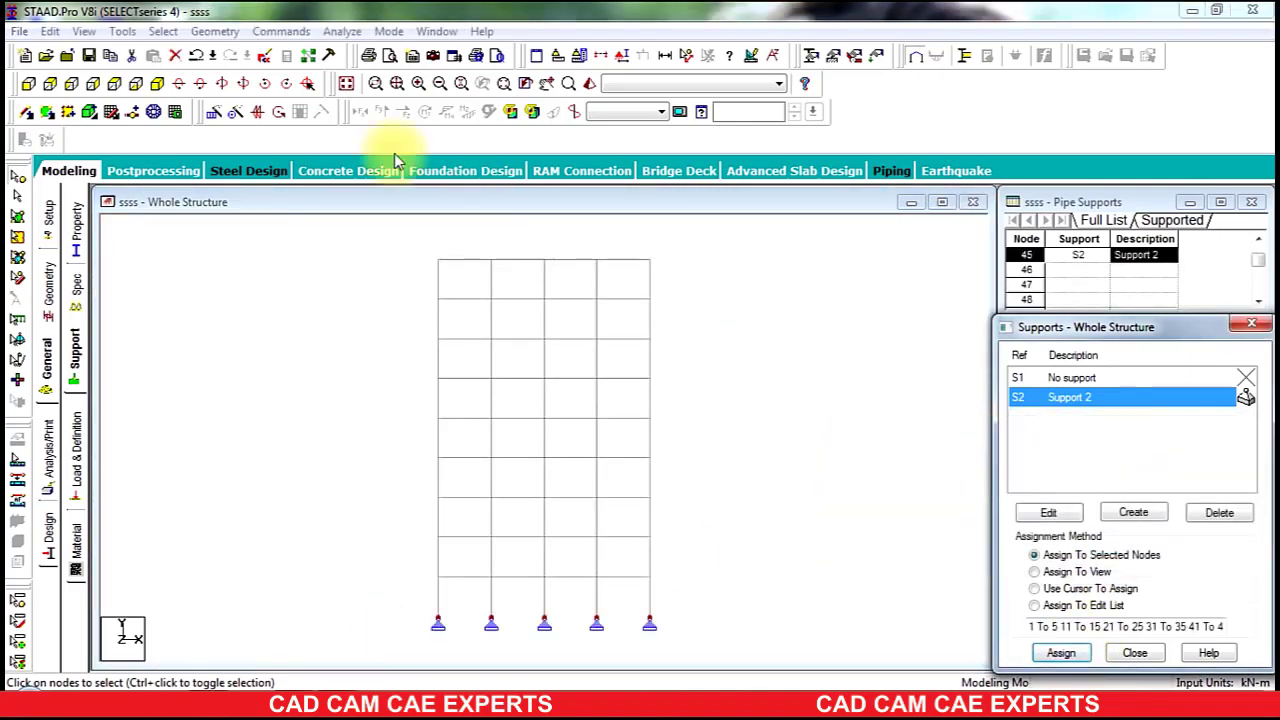
{"action": "left_click", "coordinate": [157, 84]}
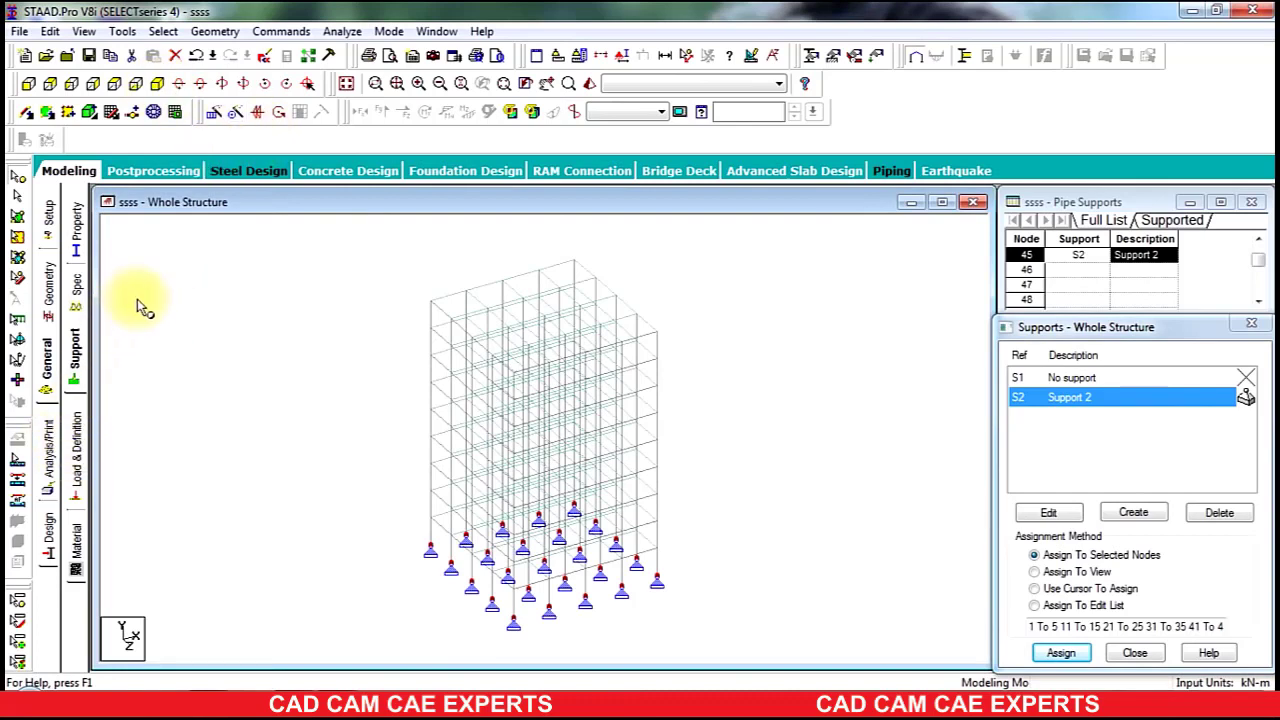
- Add a primary load case titled DL with the Dead loading type, declining the auto save
{"action": "left_click", "coordinate": [76, 445]}
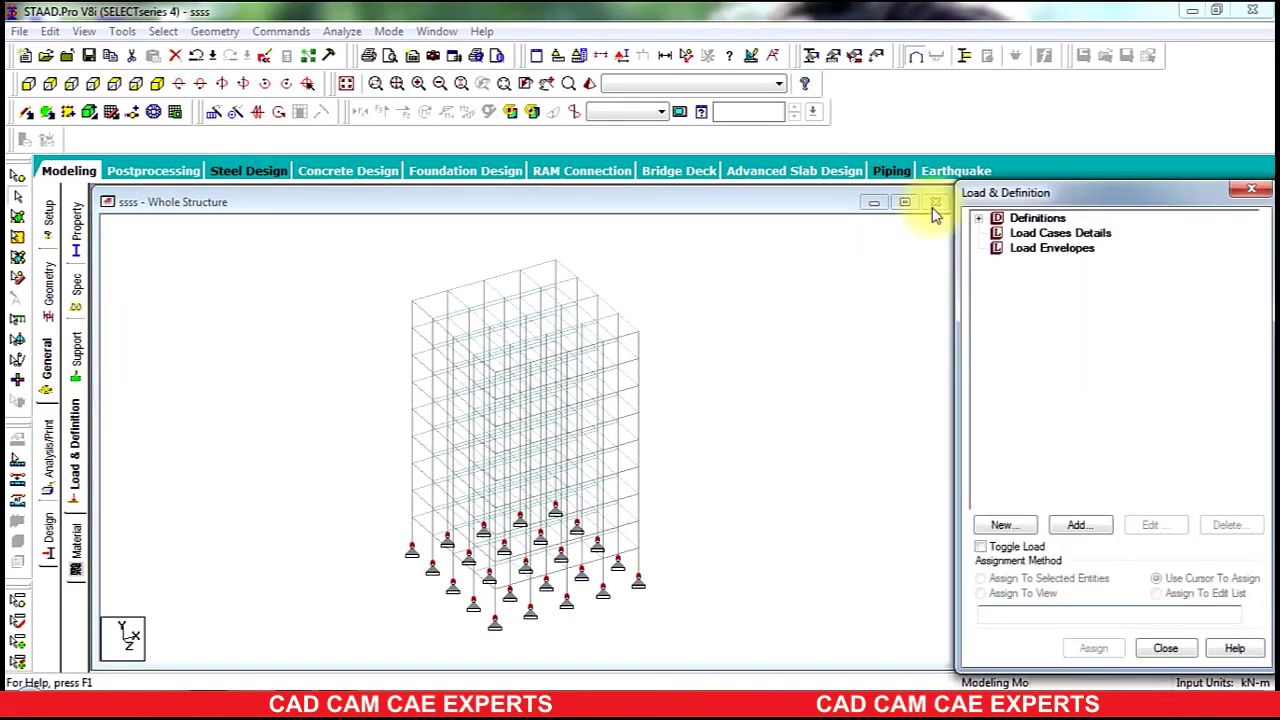
{"action": "left_click", "coordinate": [1045, 232]}
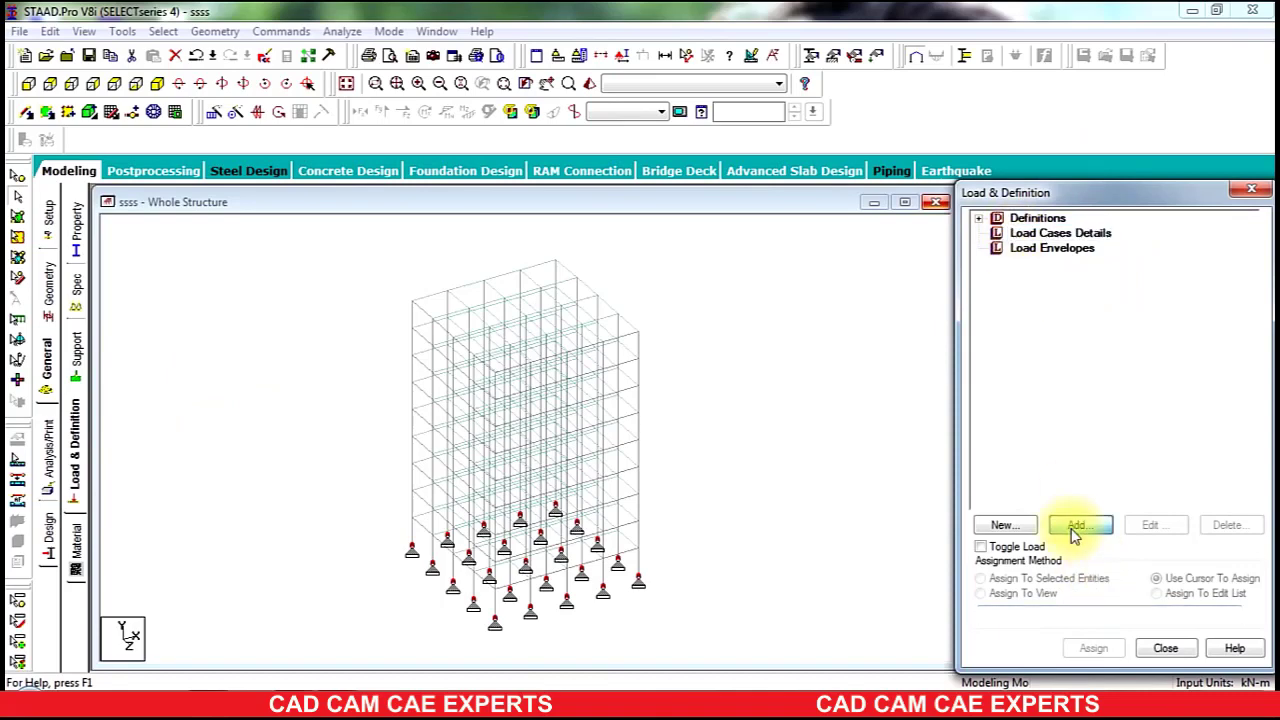
{"action": "left_click", "coordinate": [1078, 525]}
{"action": "left_click_drag", "start_coordinate": [555, 319], "coordinate": [411, 331]}
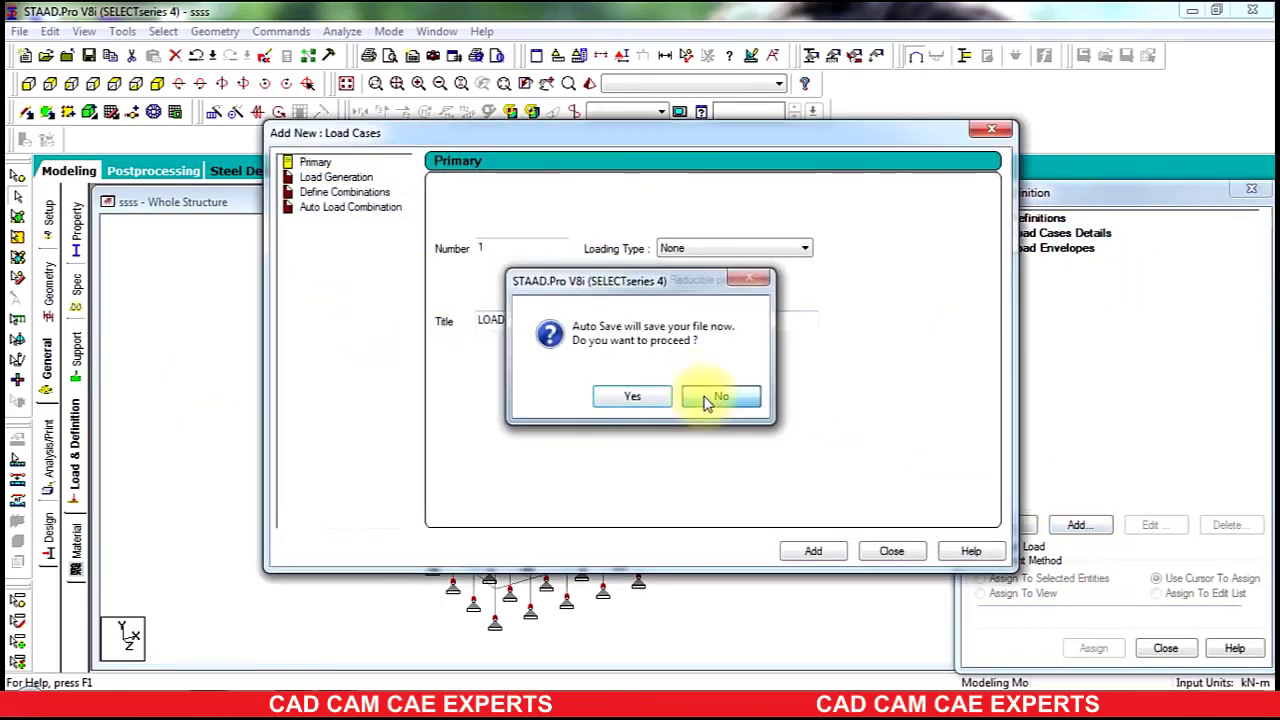
{"action": "left_click", "coordinate": [718, 397]}
{"action": "left_click_drag", "start_coordinate": [555, 325], "coordinate": [389, 324]}
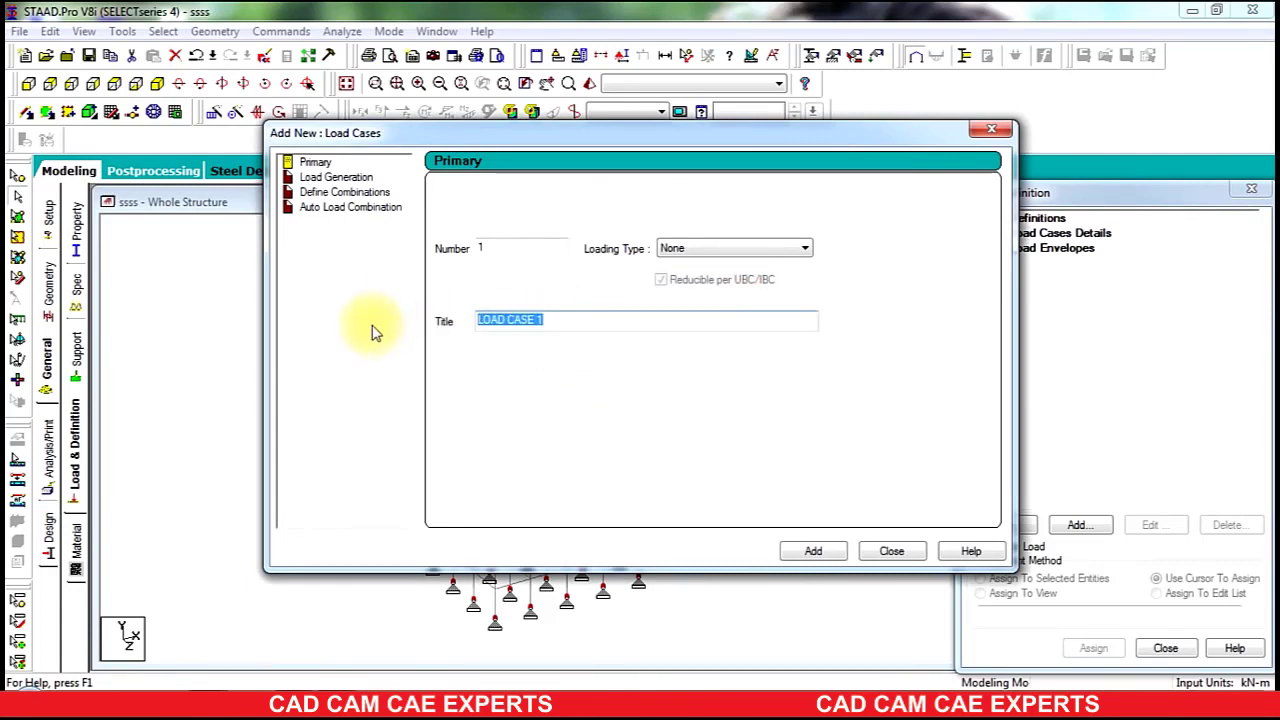
{"action": "type", "text": "DL"}
{"action": "left_click", "coordinate": [672, 250]}
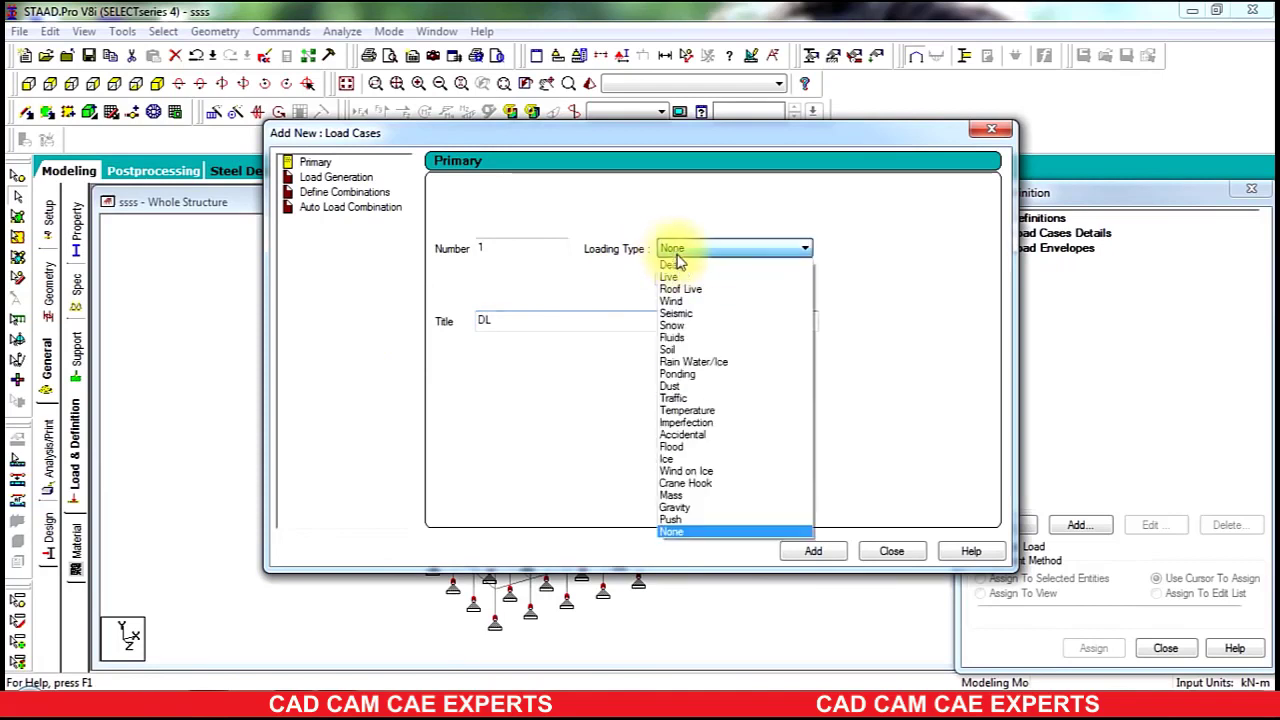
{"action": "left_click", "coordinate": [682, 264]}
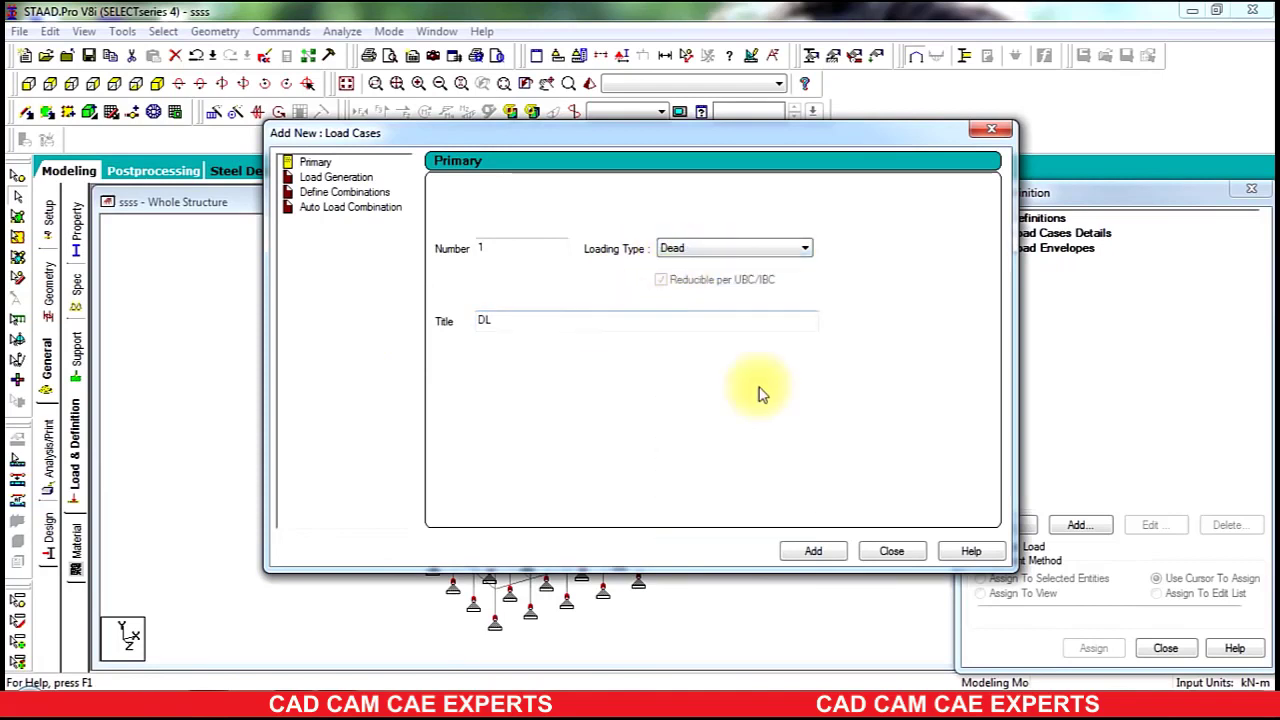
{"action": "left_click", "coordinate": [793, 553]}
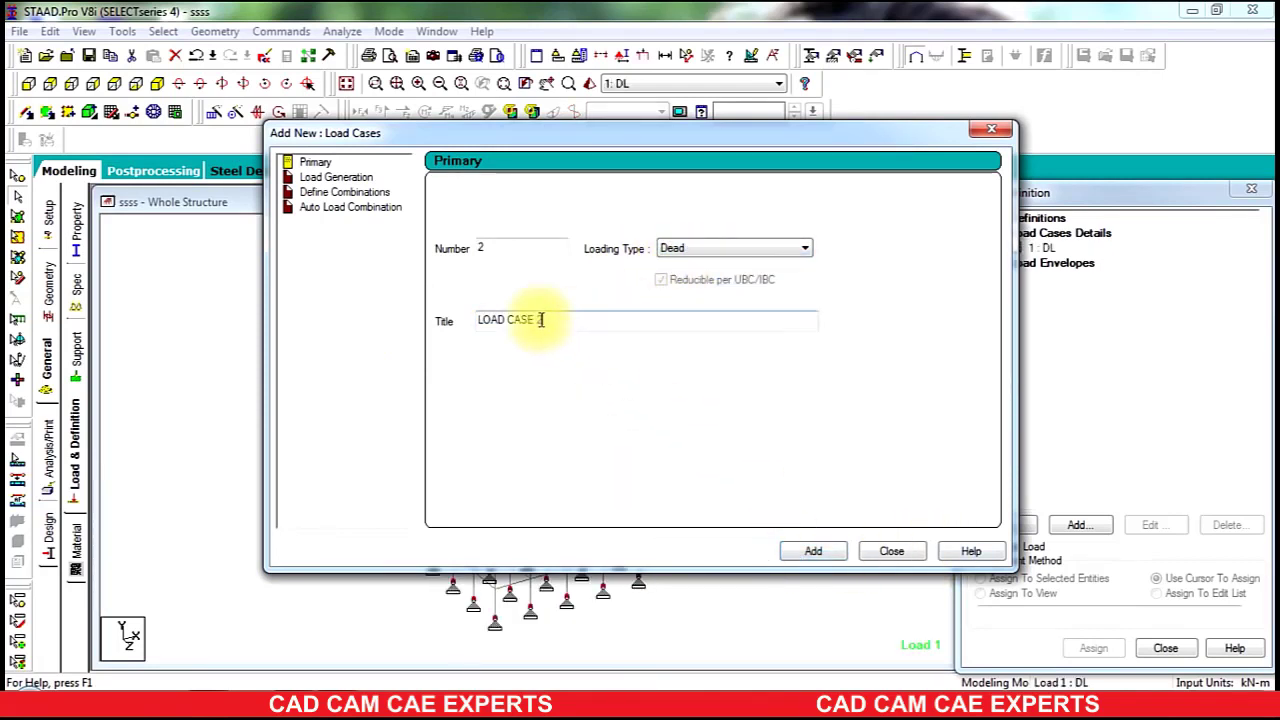
- Add a second primary load case titled LL with the Live loading type
{"action": "left_click_drag", "start_coordinate": [543, 318], "coordinate": [251, 323]}
{"action": "type", "text": "LL"}
{"action": "left_click", "coordinate": [708, 250]}
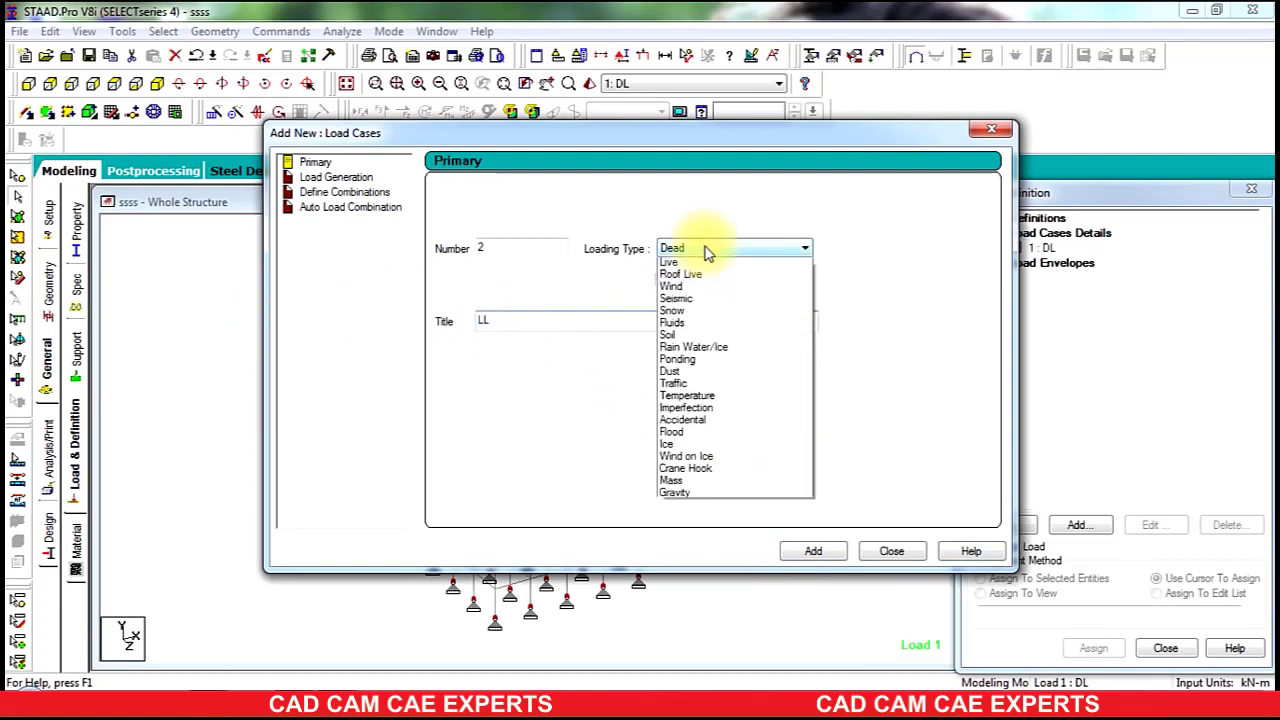
{"action": "left_click", "coordinate": [693, 279]}
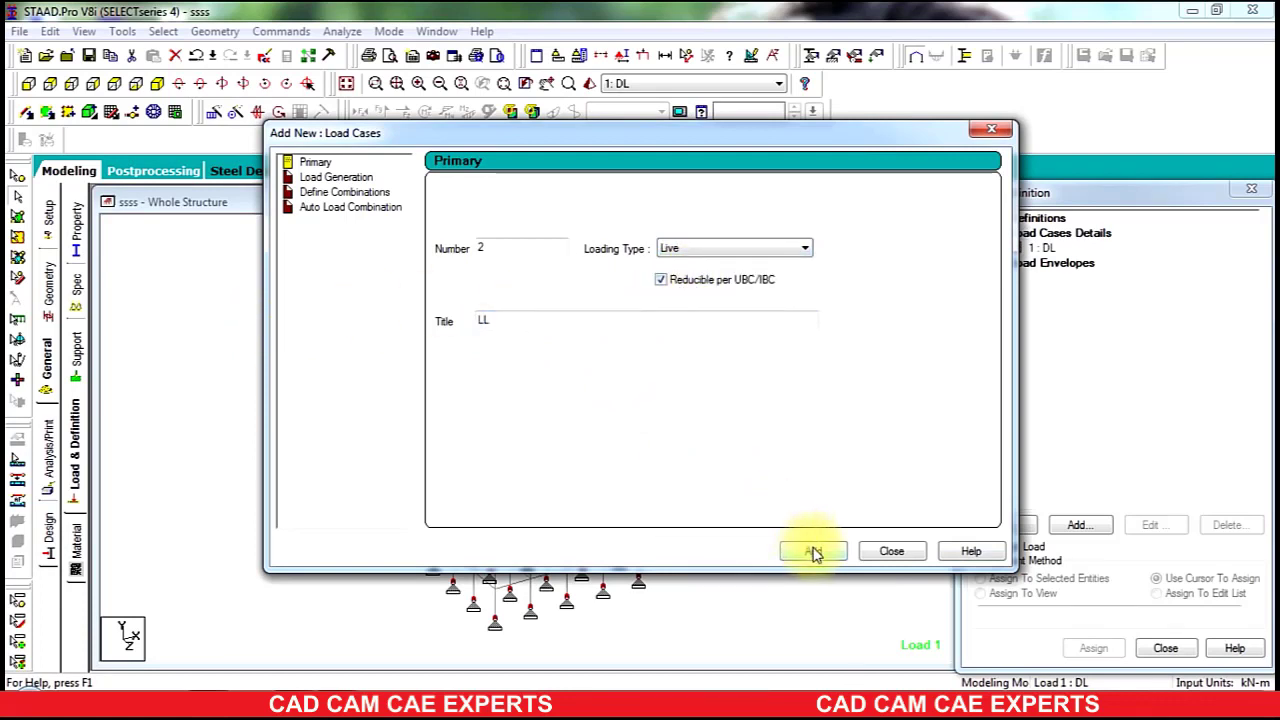
- Add a third primary load case titled WL with the Wind loading type and finish adding load cases
{"action": "left_click_drag", "start_coordinate": [563, 320], "coordinate": [378, 365]}
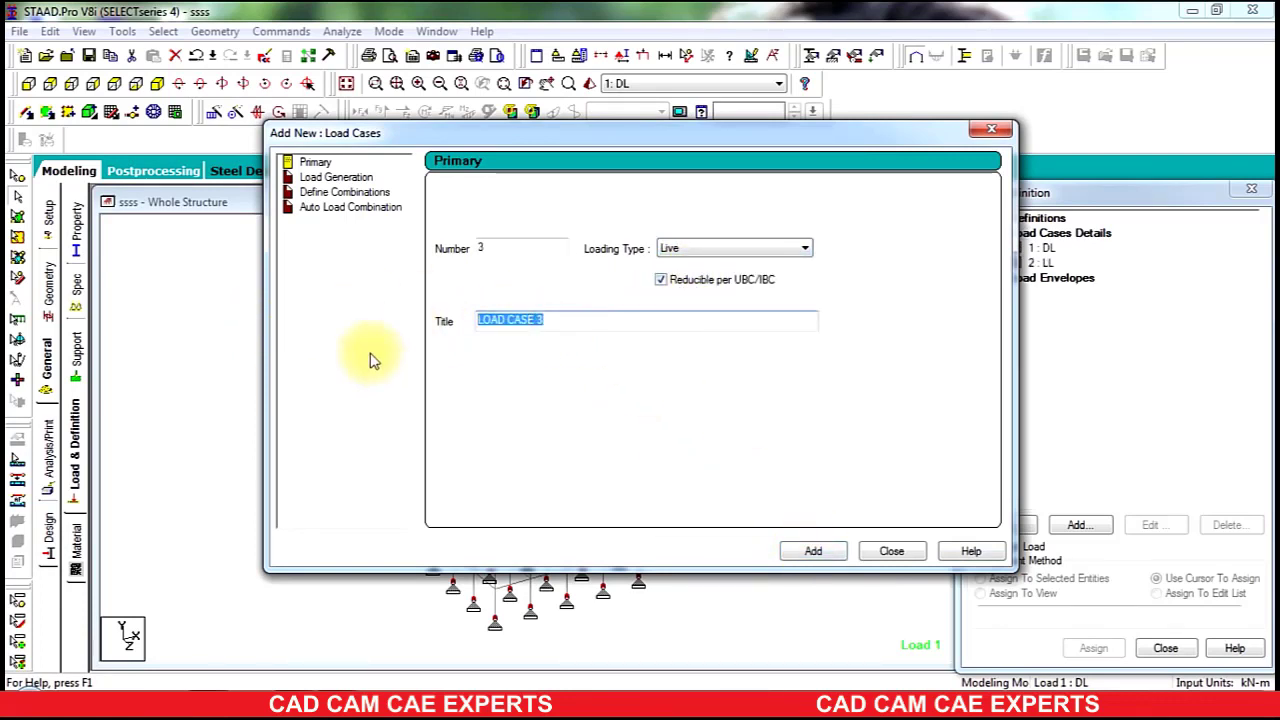
{"action": "type", "text": "WL"}
{"action": "left_click", "coordinate": [665, 250]}
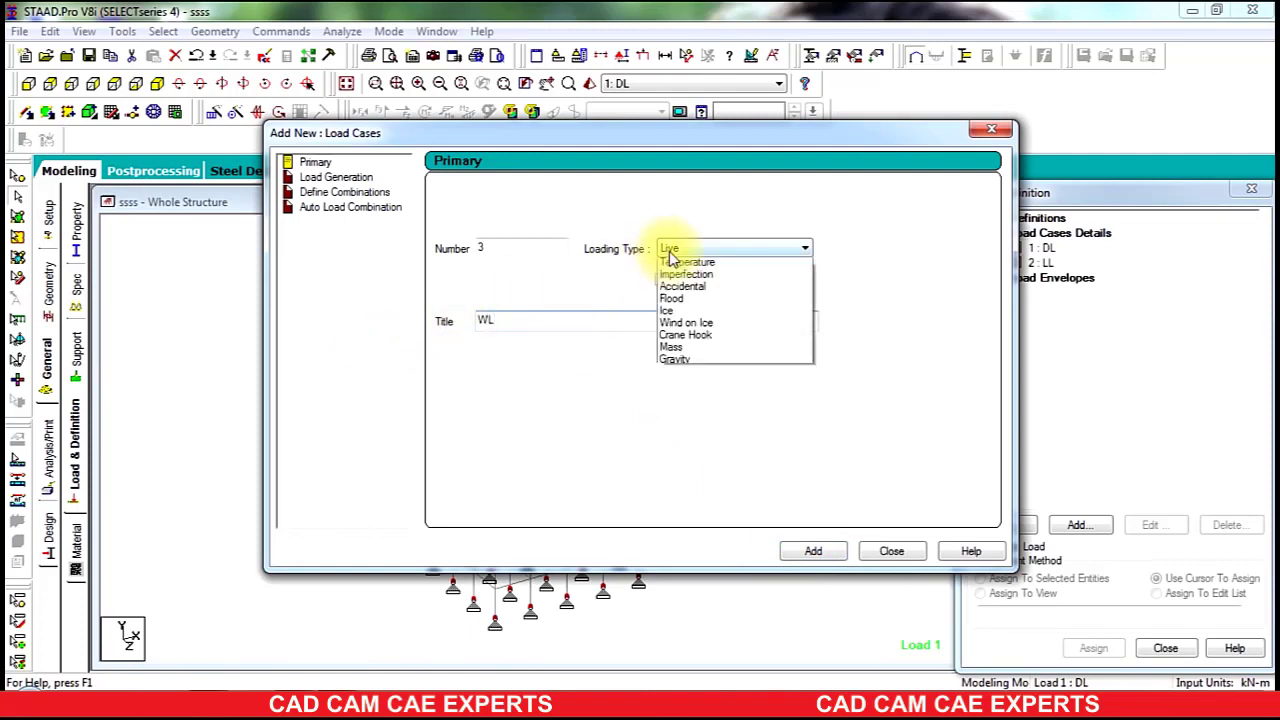
{"action": "left_click", "coordinate": [684, 302]}
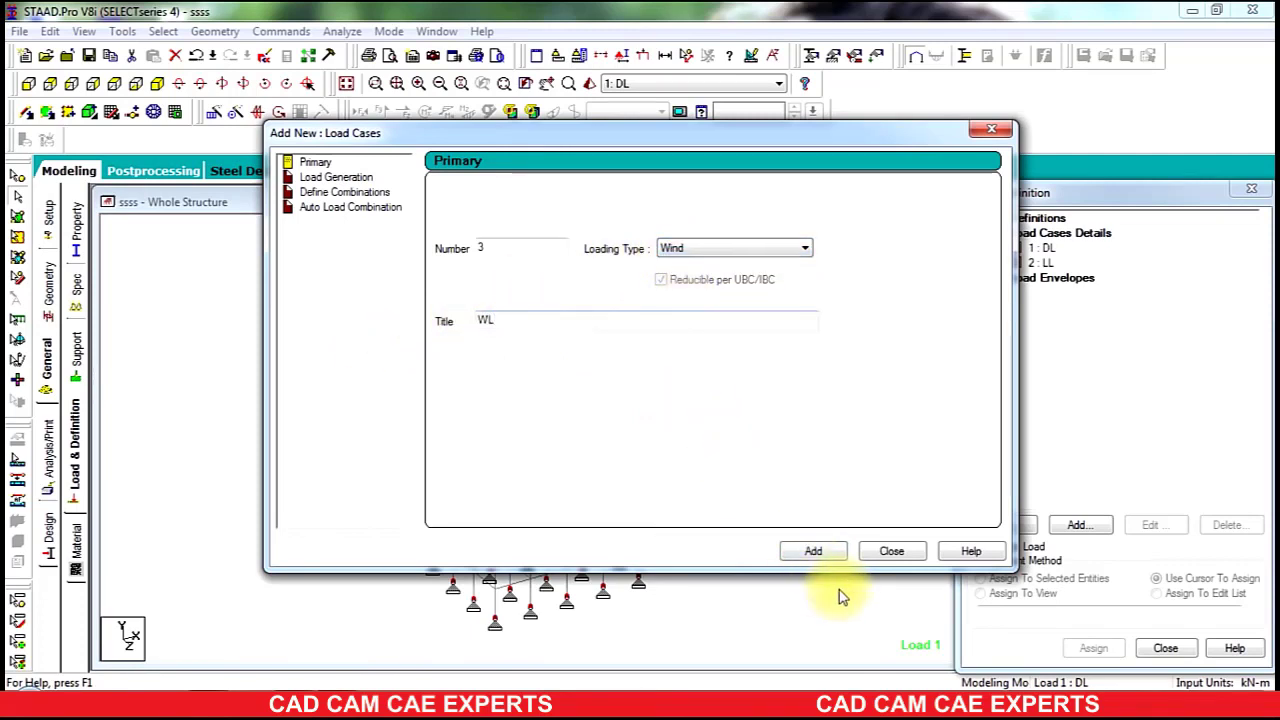
{"action": "left_click", "coordinate": [891, 551]}
- Add a selfweight load in the Y direction with factor -1 to the DL load case
{"action": "left_click", "coordinate": [1050, 250]}
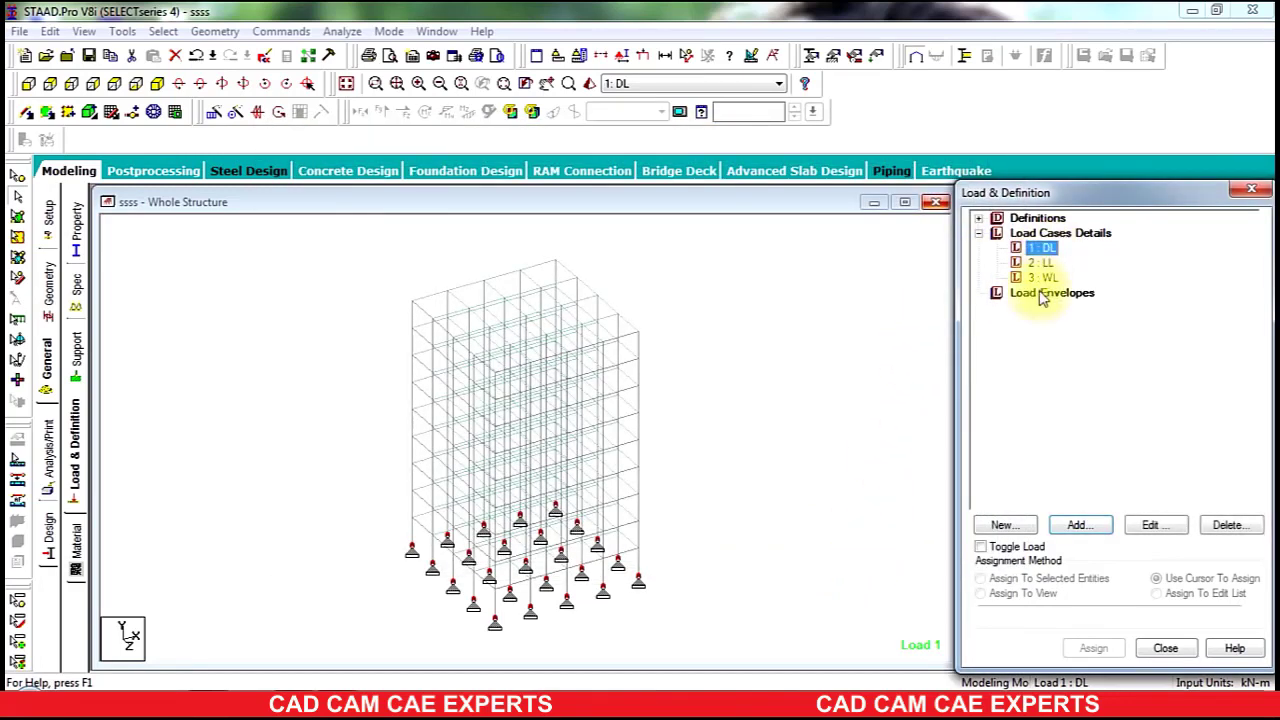
{"action": "left_click", "coordinate": [1080, 525]}
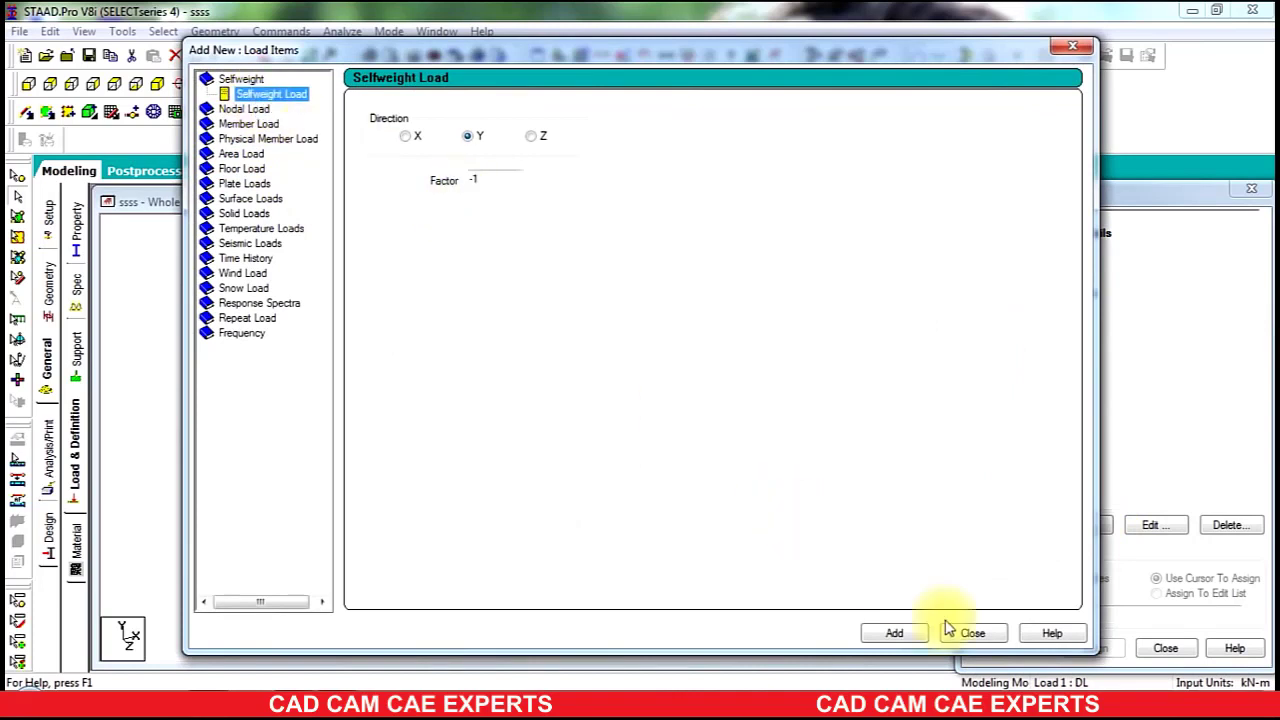
{"action": "left_click", "coordinate": [918, 636]}
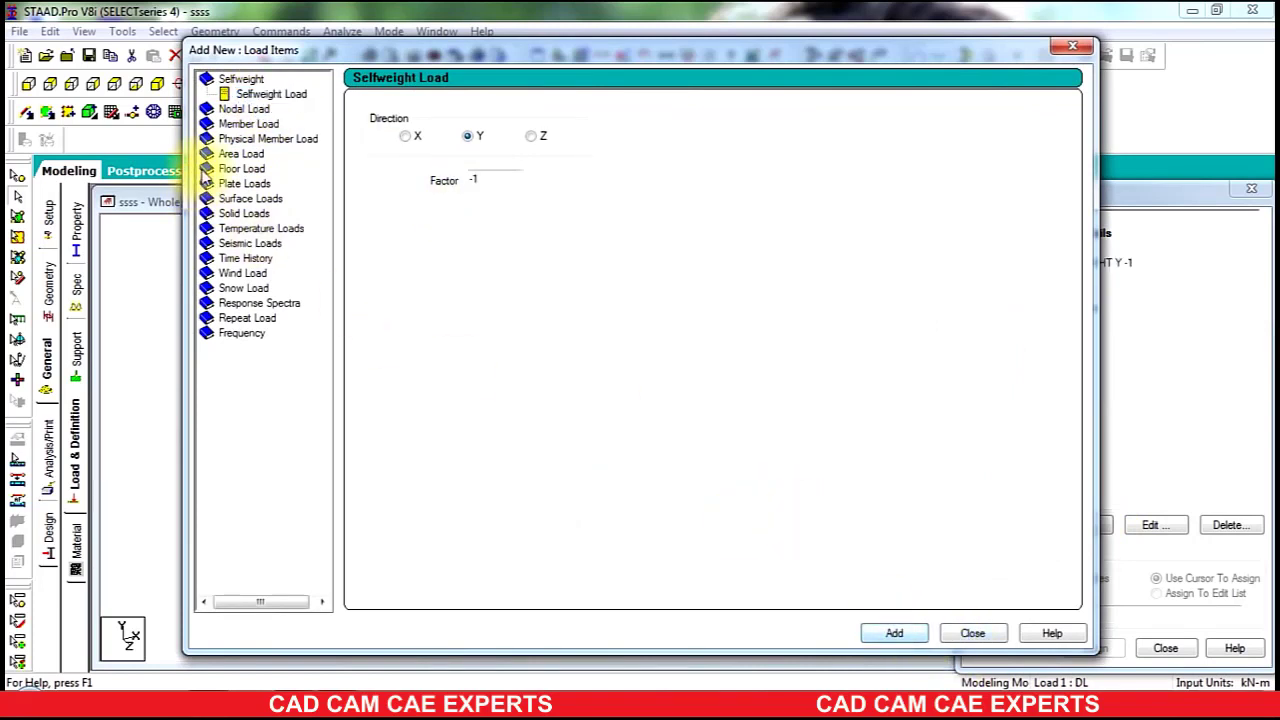
- Add two uniform member forces of -12 kN/m and -6 kN/m in the GY direction to load case DL
{"action": "left_click", "coordinate": [240, 124]}
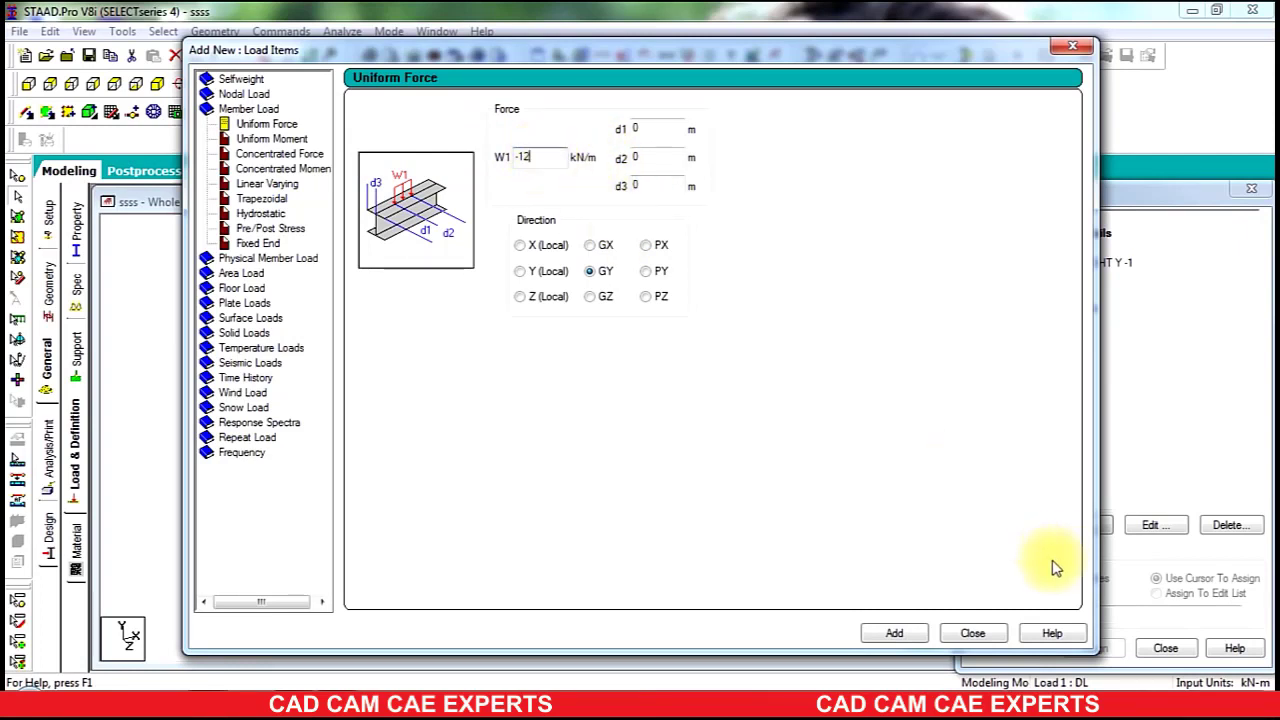
{"action": "double_click", "coordinate": [534, 163]}
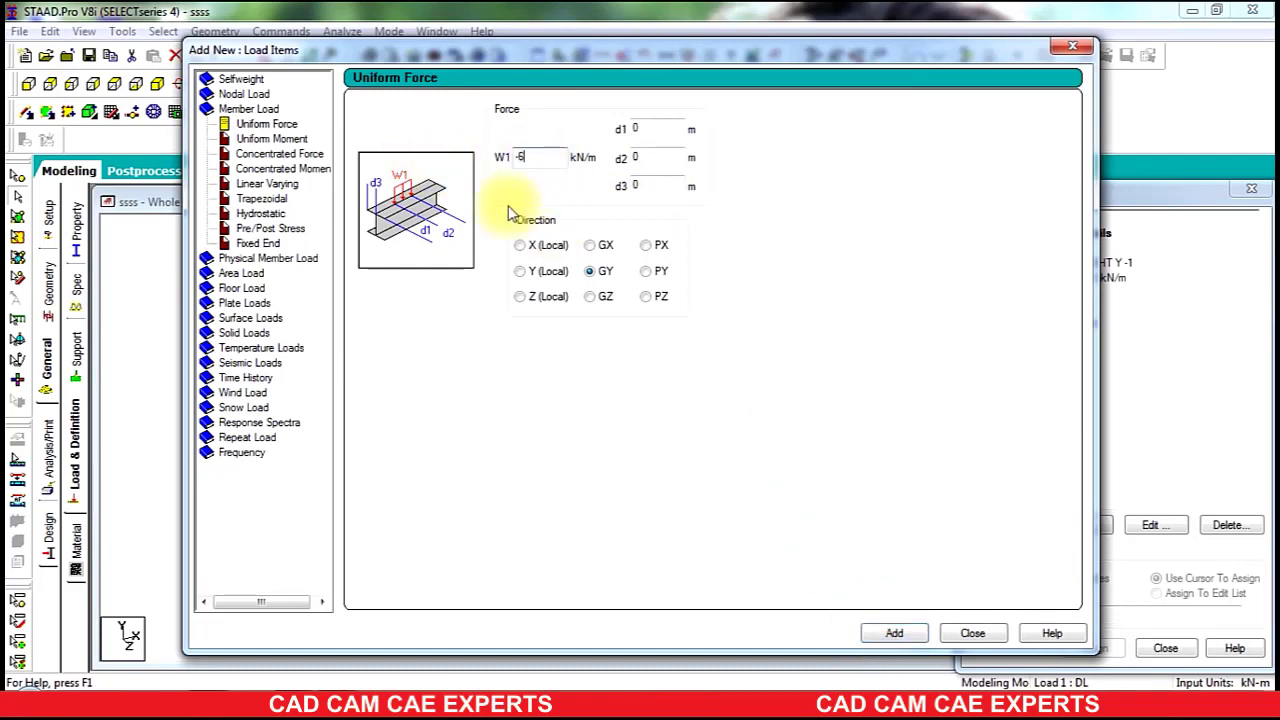
{"action": "left_click", "coordinate": [895, 634]}
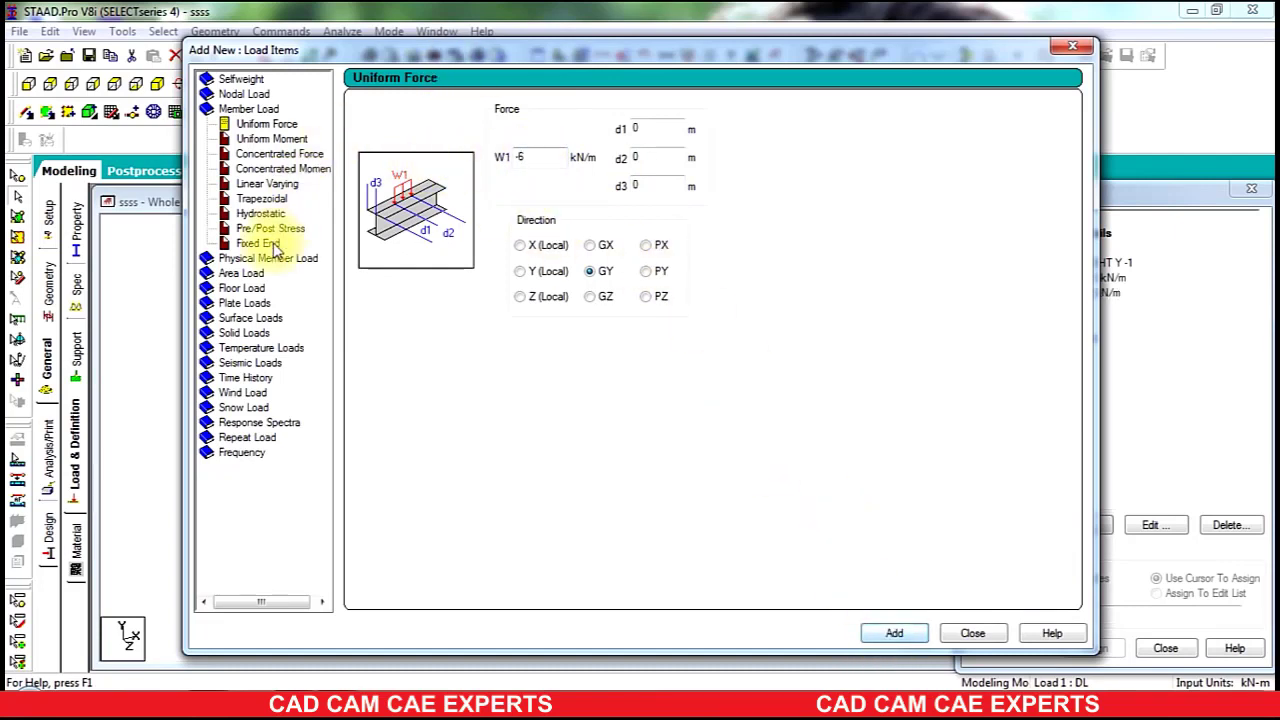
- Add a floor load of -4 kN/m2 in Global Y over the Y range 3 to 27 m to DL and finish adding items
{"action": "left_click", "coordinate": [233, 290]}
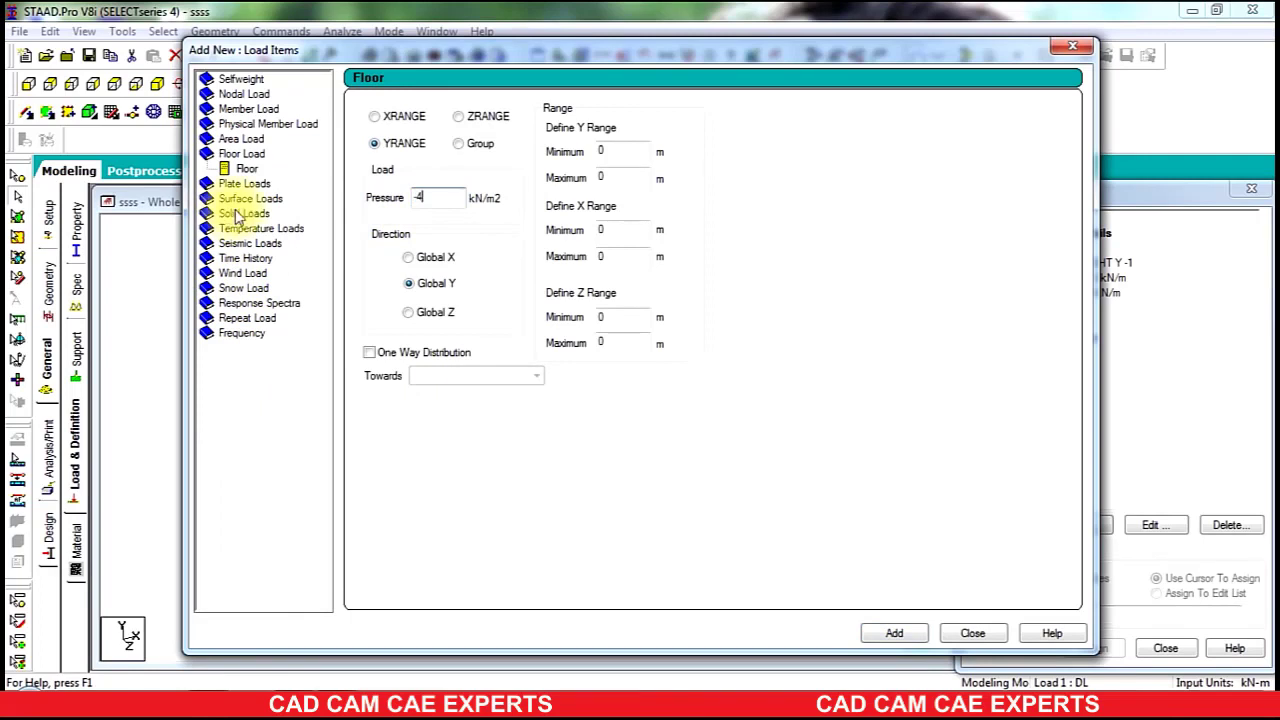
{"action": "double_click", "coordinate": [634, 155]}
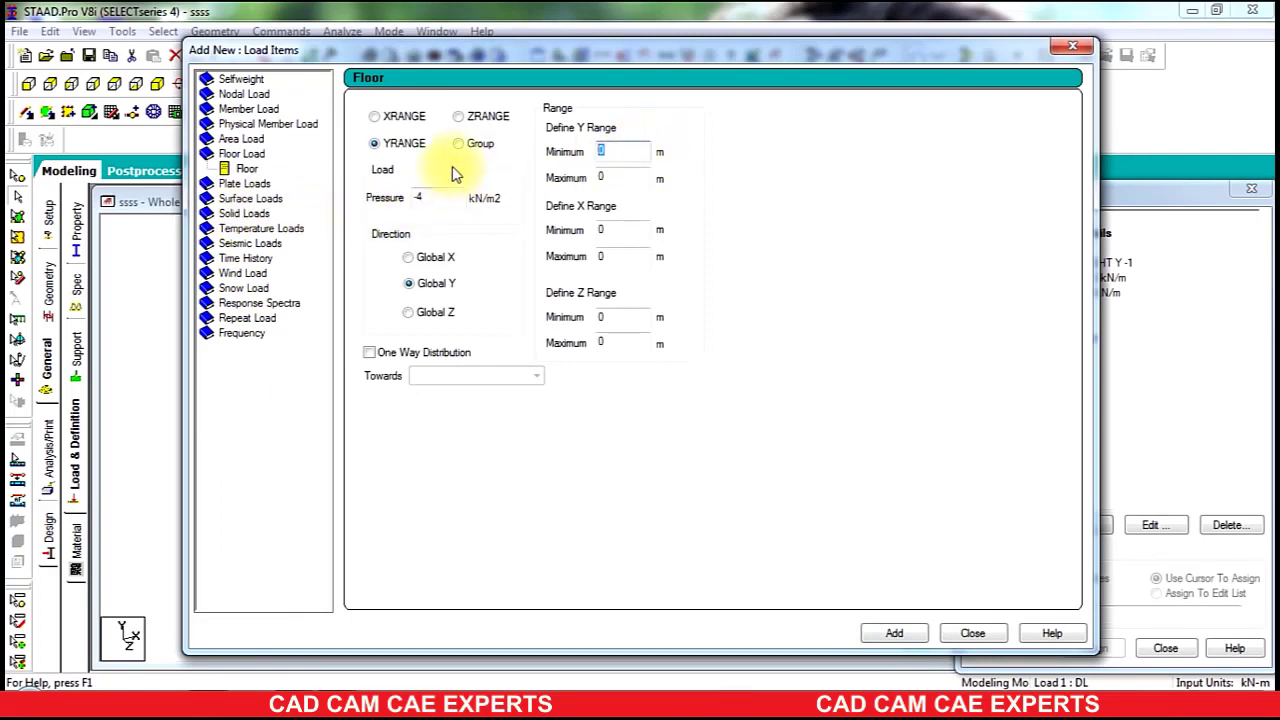
{"action": "type", "text": "3"}
{"action": "key", "text": "Tab"}
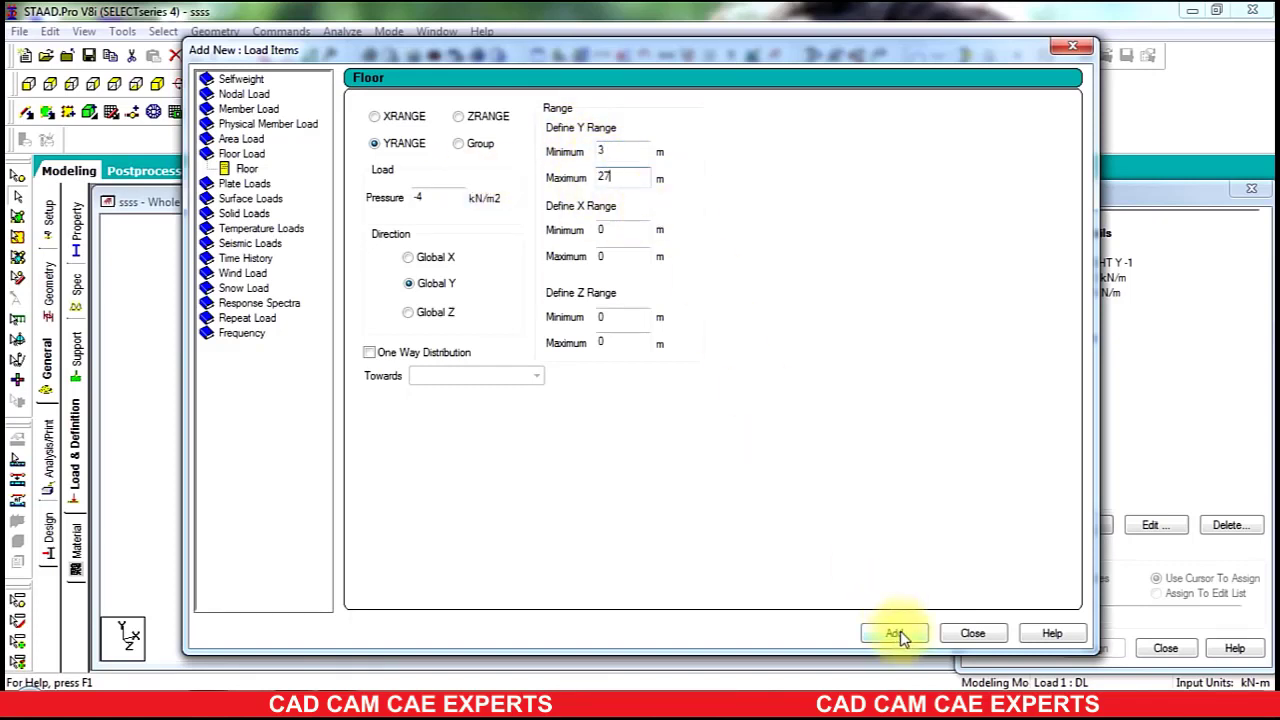
{"action": "left_click_drag", "start_coordinate": [507, 44], "coordinate": [924, 80]}
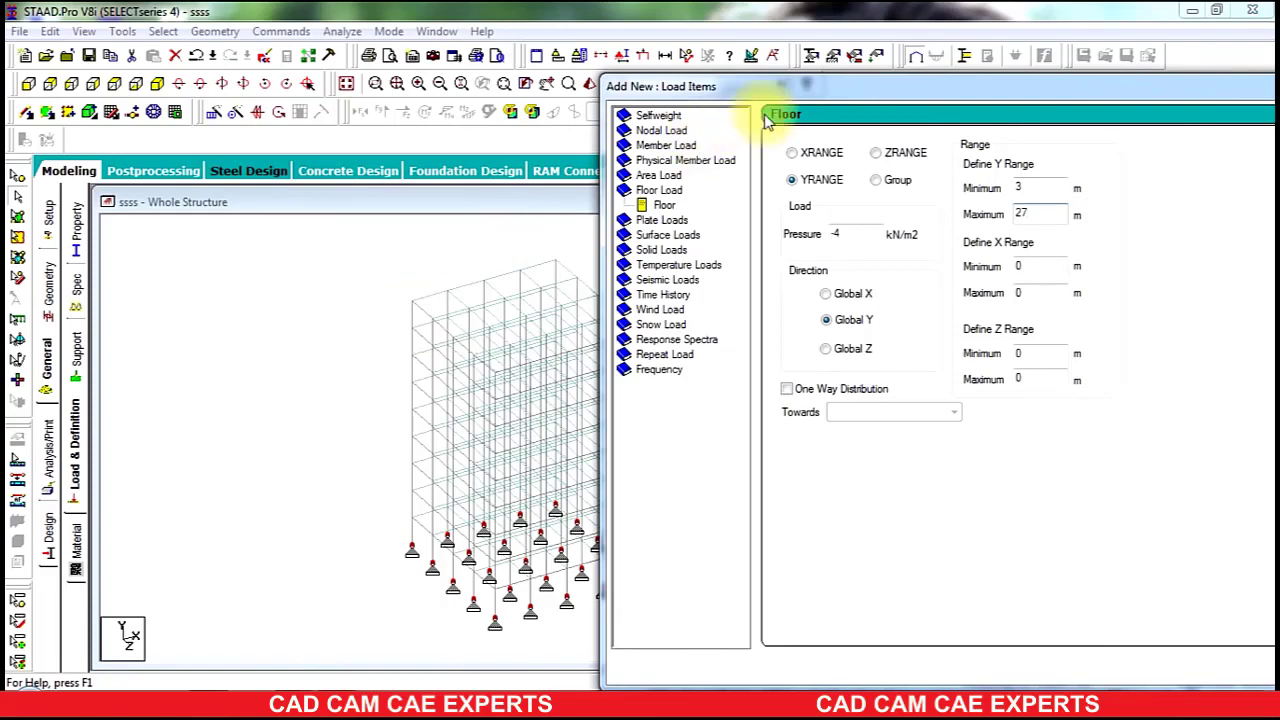
{"action": "left_click_drag", "start_coordinate": [795, 90], "coordinate": [369, 47]}
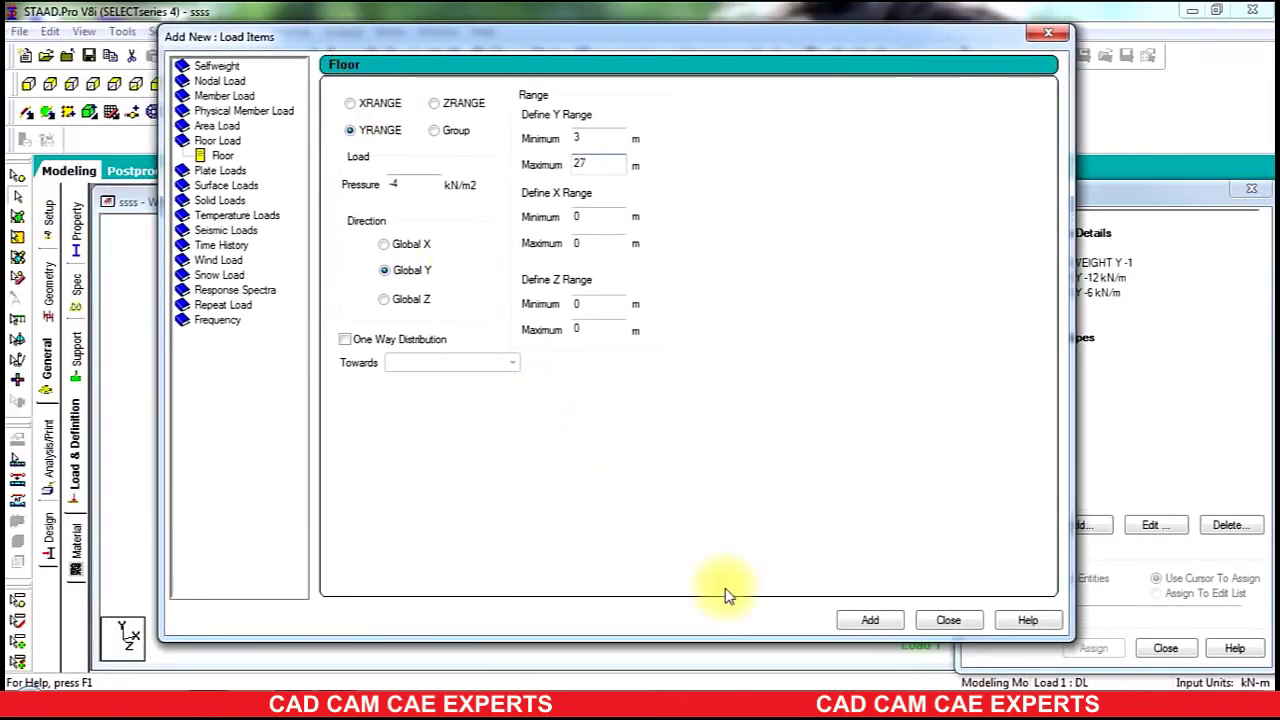
{"action": "left_click", "coordinate": [858, 622]}
{"action": "left_click", "coordinate": [946, 621]}
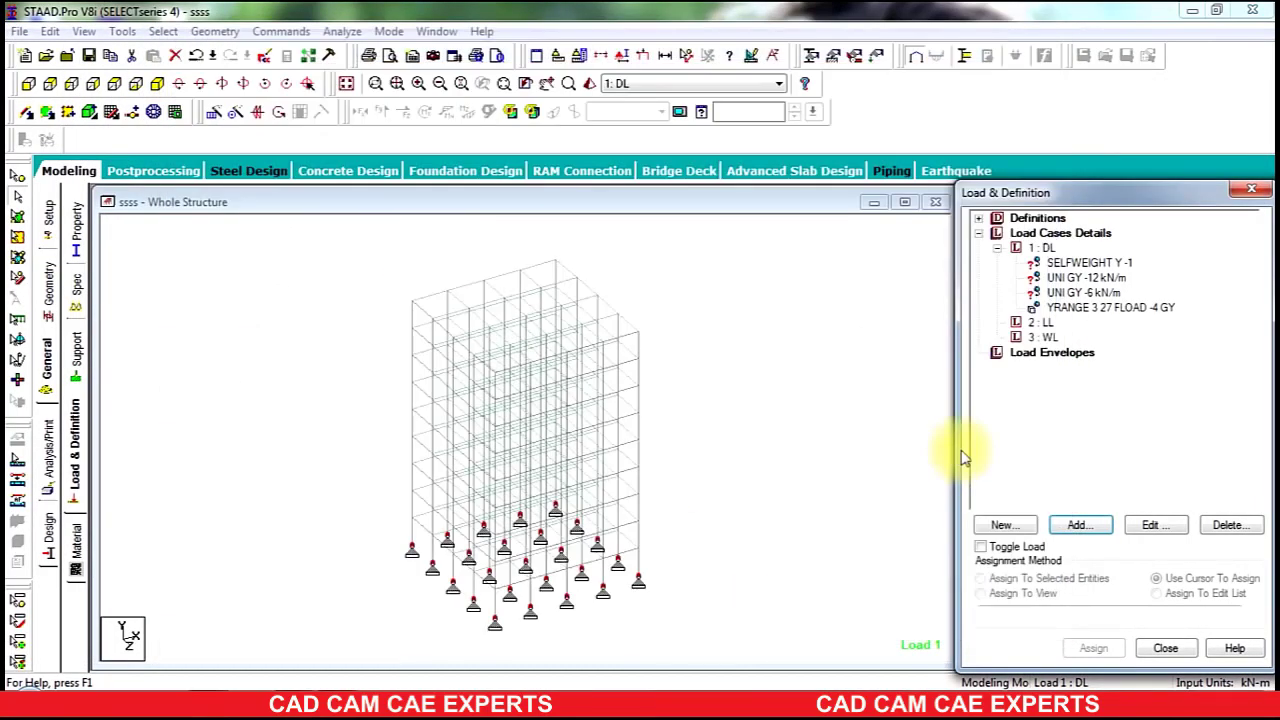
- Add a floor load of -2 kN/m2 in Global Y over the Y range 3 to 27 m to the LL load case
{"action": "left_click", "coordinate": [1040, 322]}
{"action": "left_click", "coordinate": [1080, 525]}
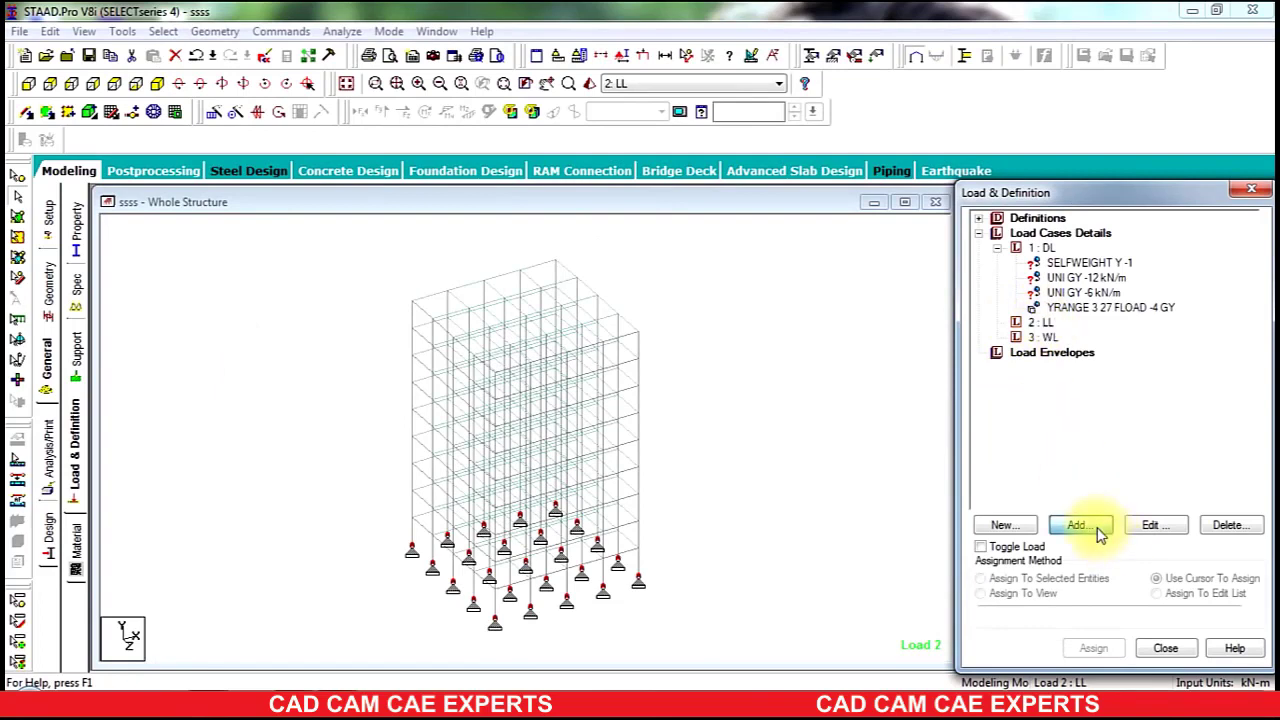
{"action": "left_click", "coordinate": [240, 176]}
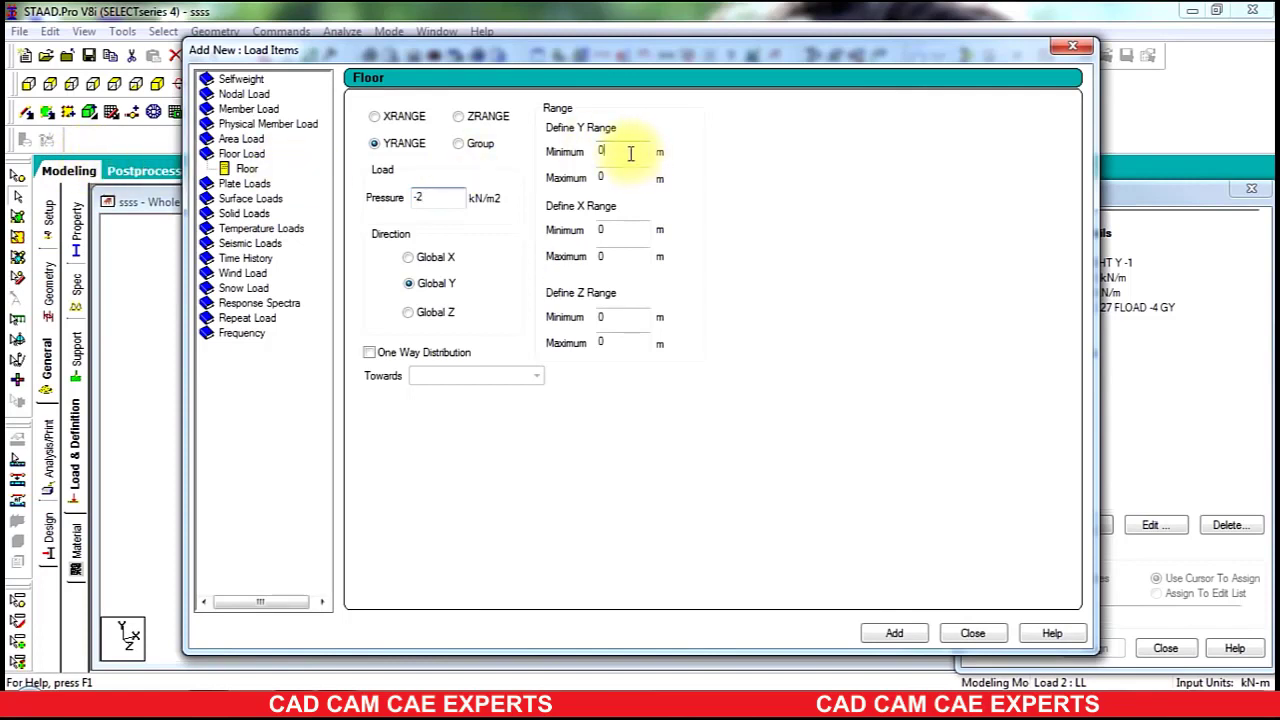
{"action": "type", "text": "3"}
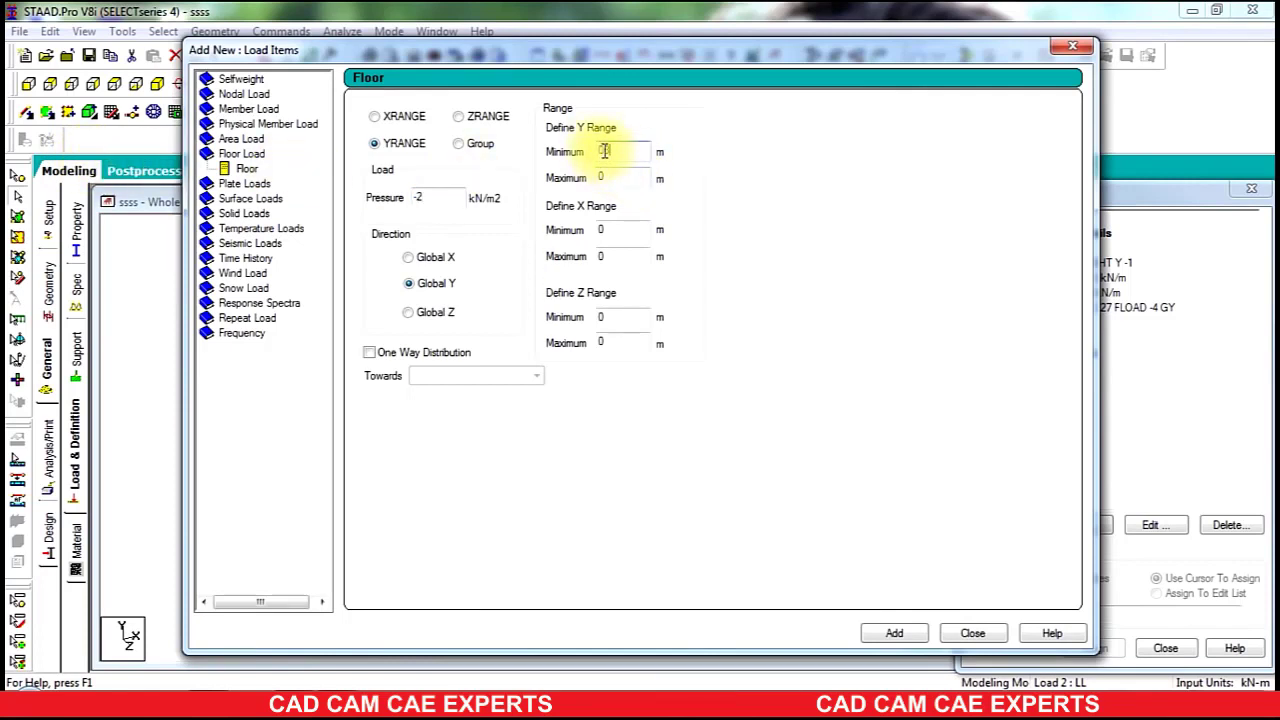
{"action": "double_click", "coordinate": [604, 150]}
{"action": "type", "text": "3"}
{"action": "key", "text": "Tab"}
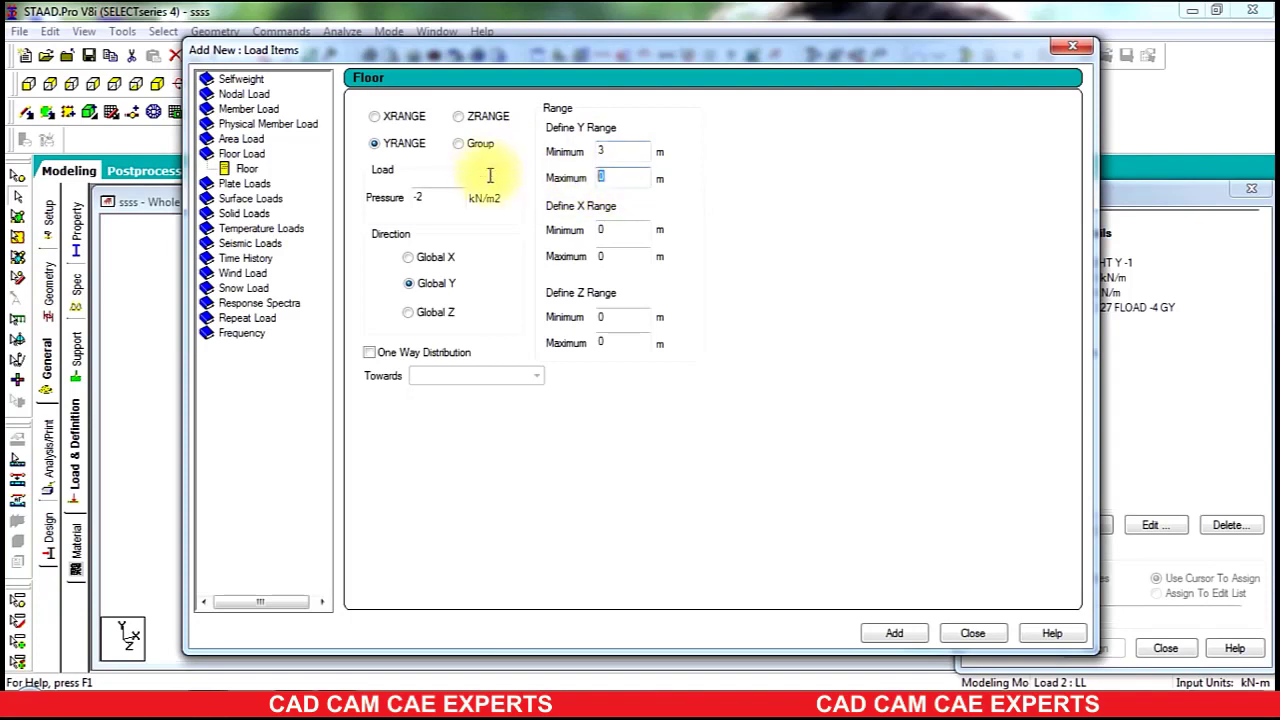
{"action": "type", "text": "2"}
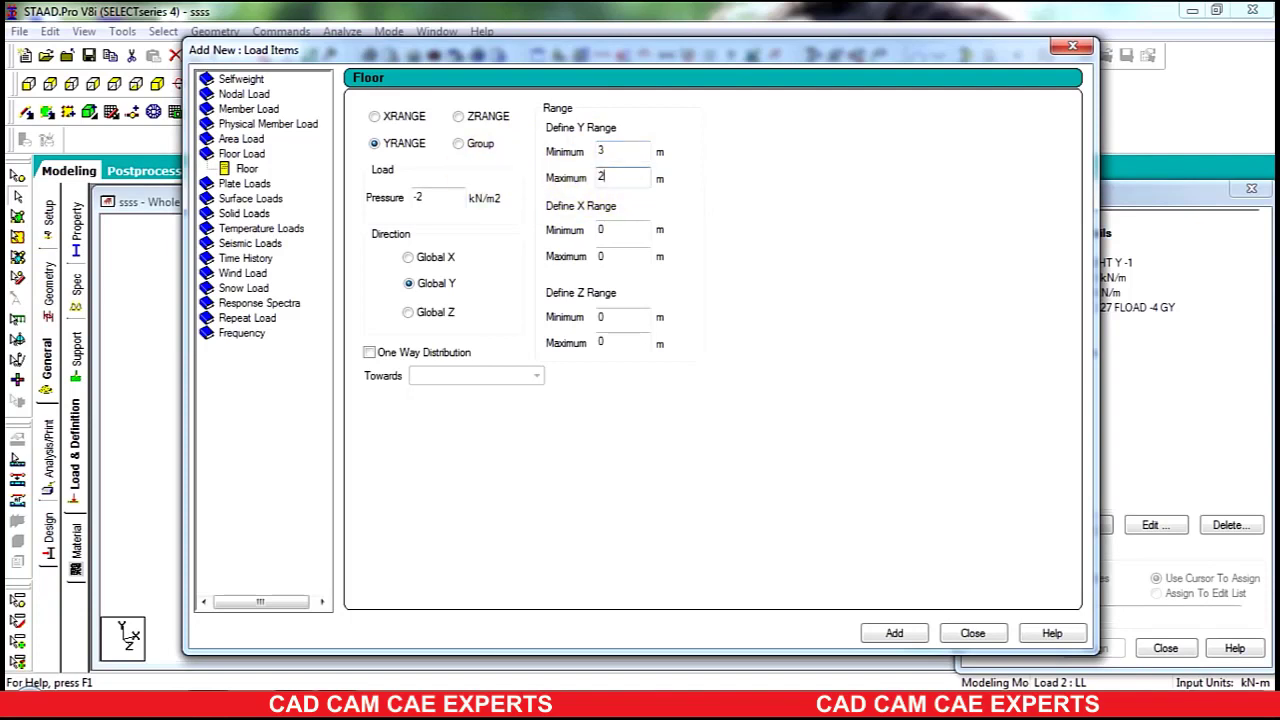
{"action": "type", "text": "7"}
{"action": "left_click", "coordinate": [911, 635]}
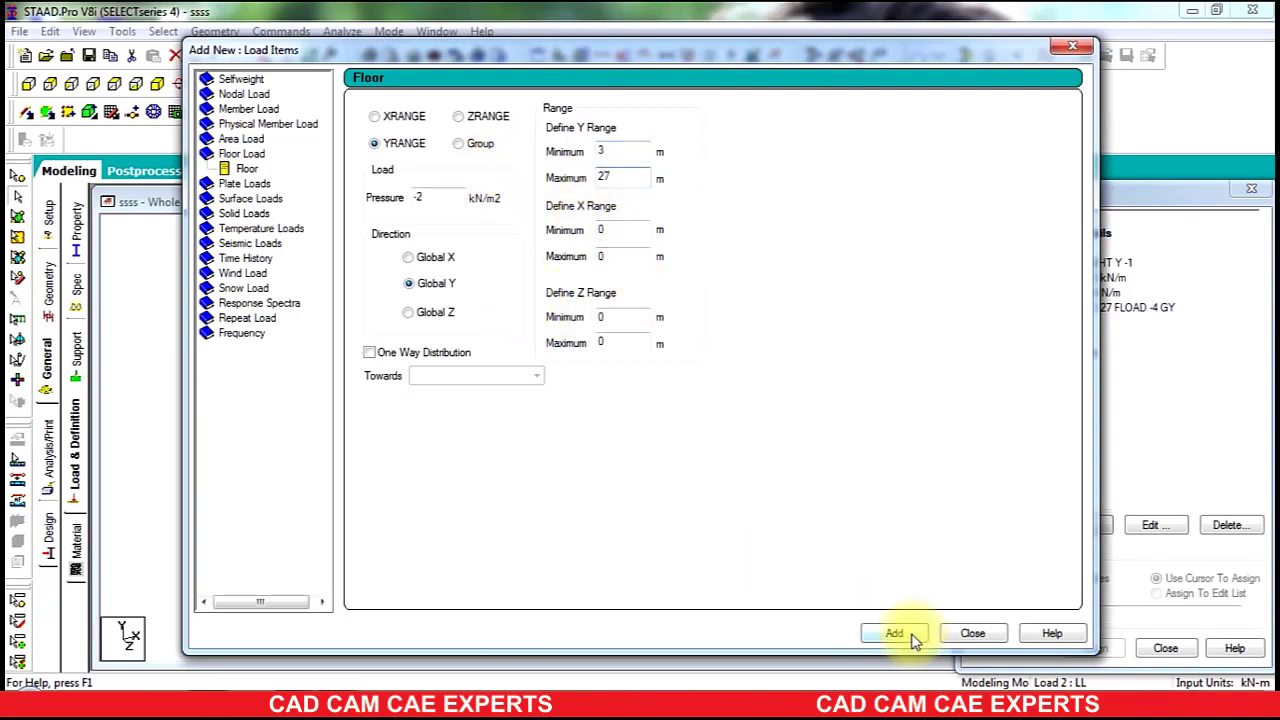
{"action": "left_click", "coordinate": [968, 634]}
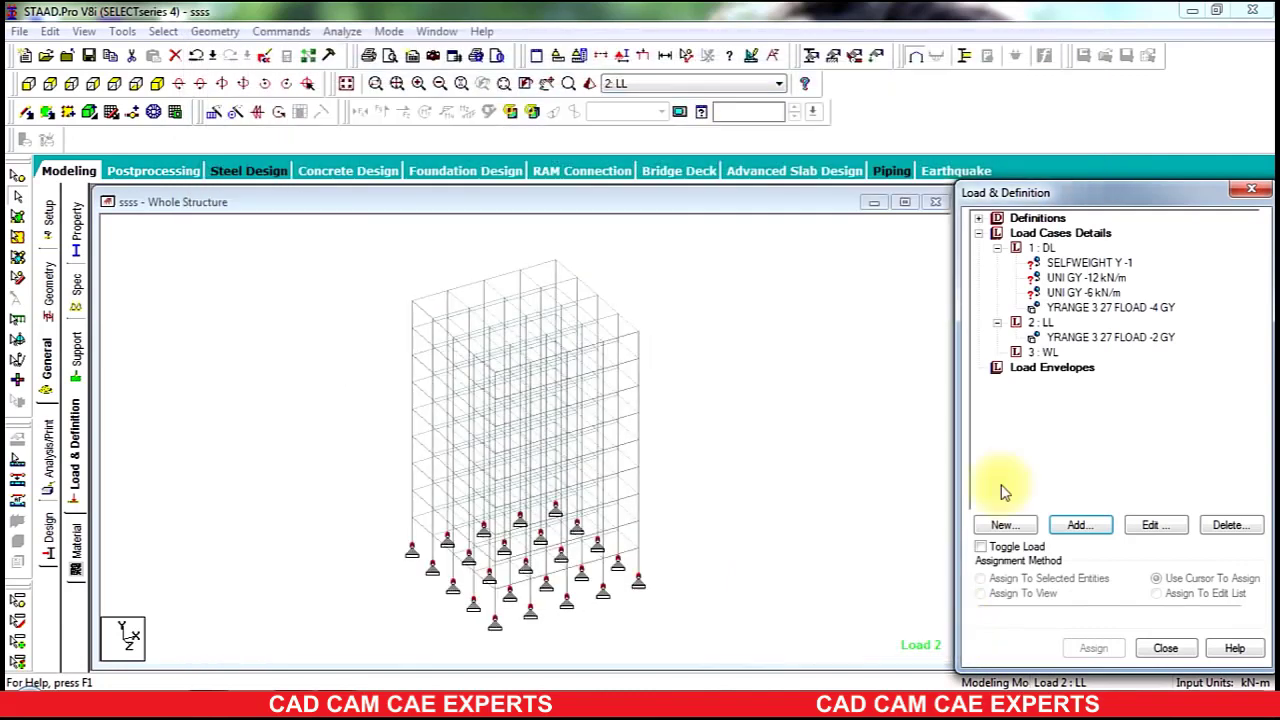
- Rename load case 3 as WL X+VE
{"action": "left_click", "coordinate": [1045, 355]}
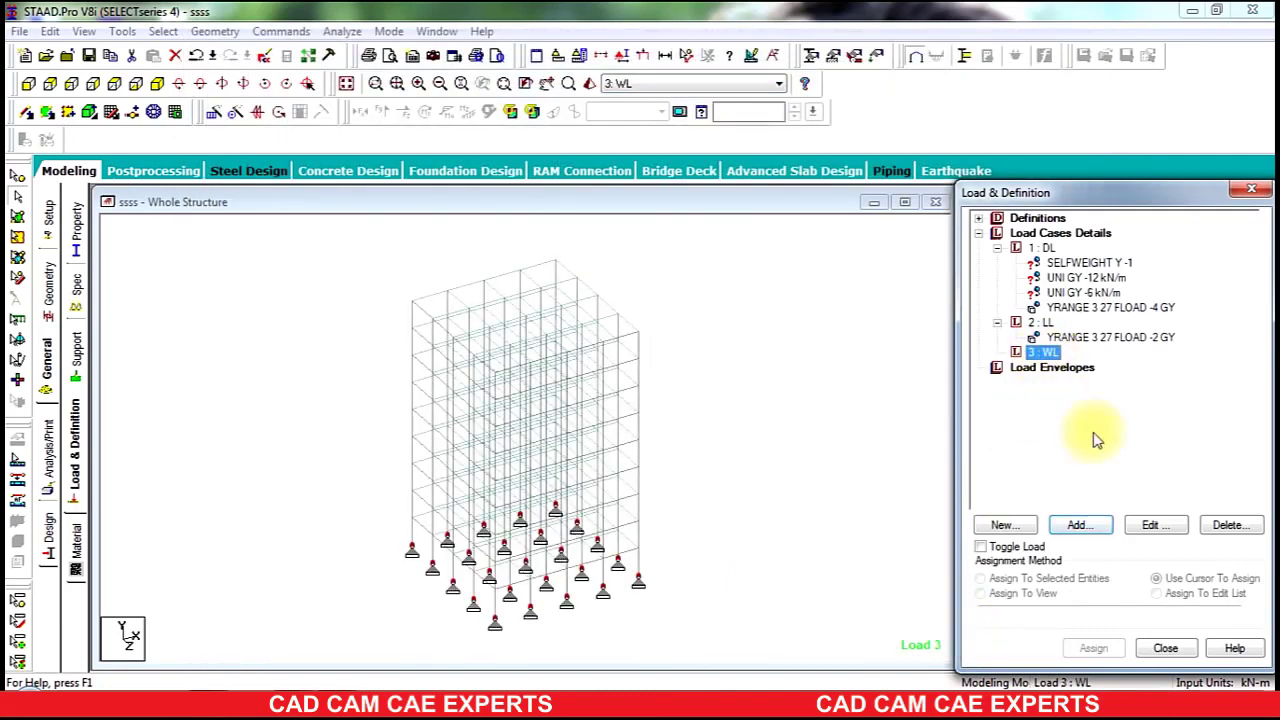
{"action": "left_click", "coordinate": [1150, 525]}
{"action": "left_click", "coordinate": [543, 388]}
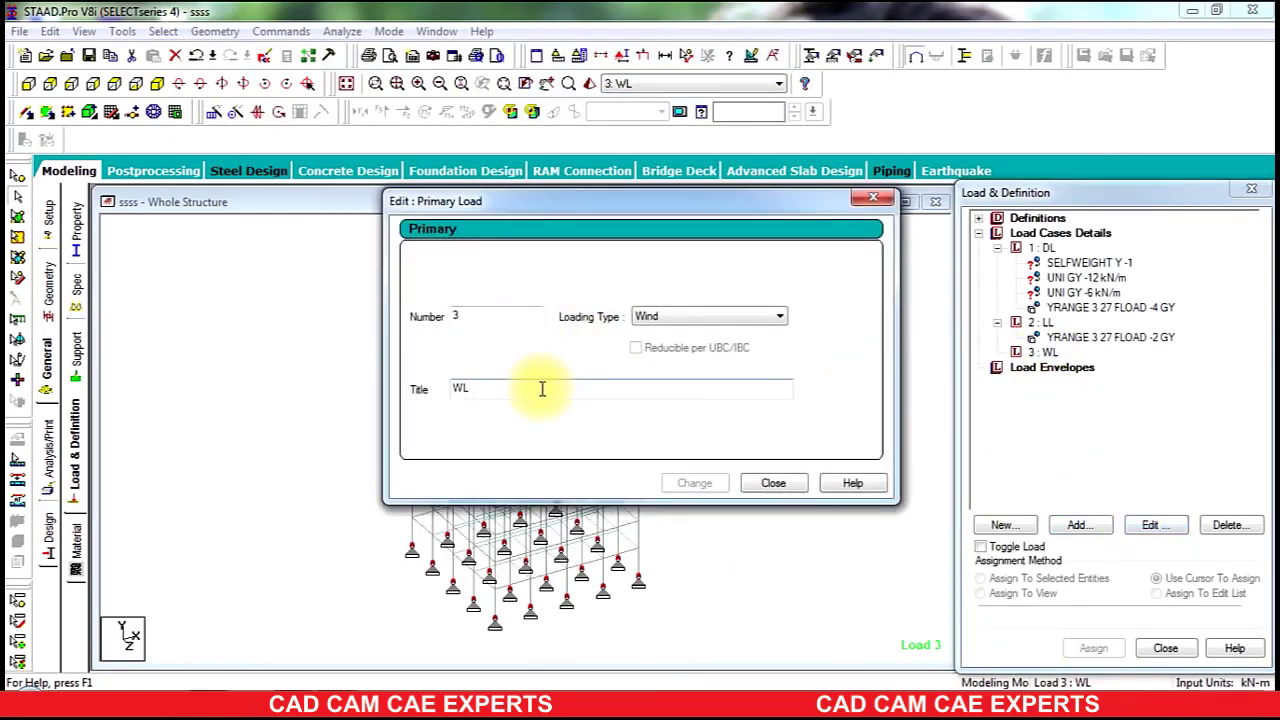
{"action": "type", "text": "X"}
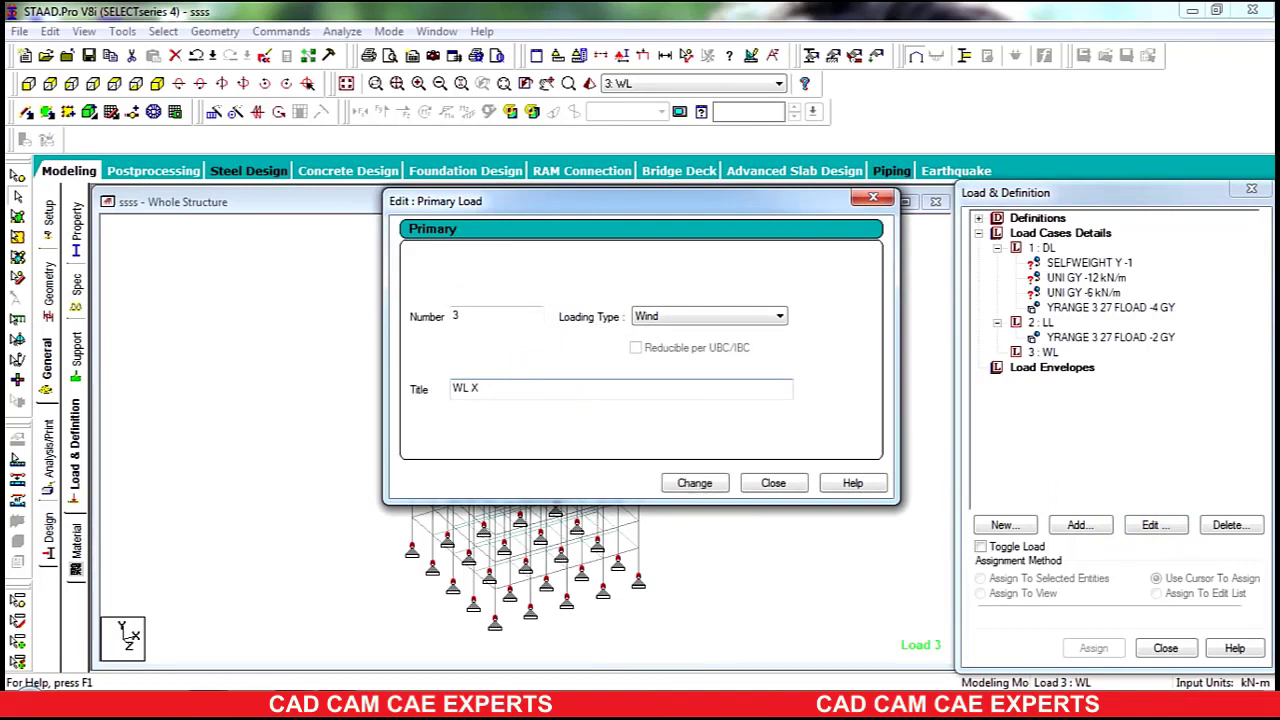
{"action": "type", "text": "+VE"}
{"action": "left_click", "coordinate": [710, 484]}
{"action": "left_click", "coordinate": [775, 485]}
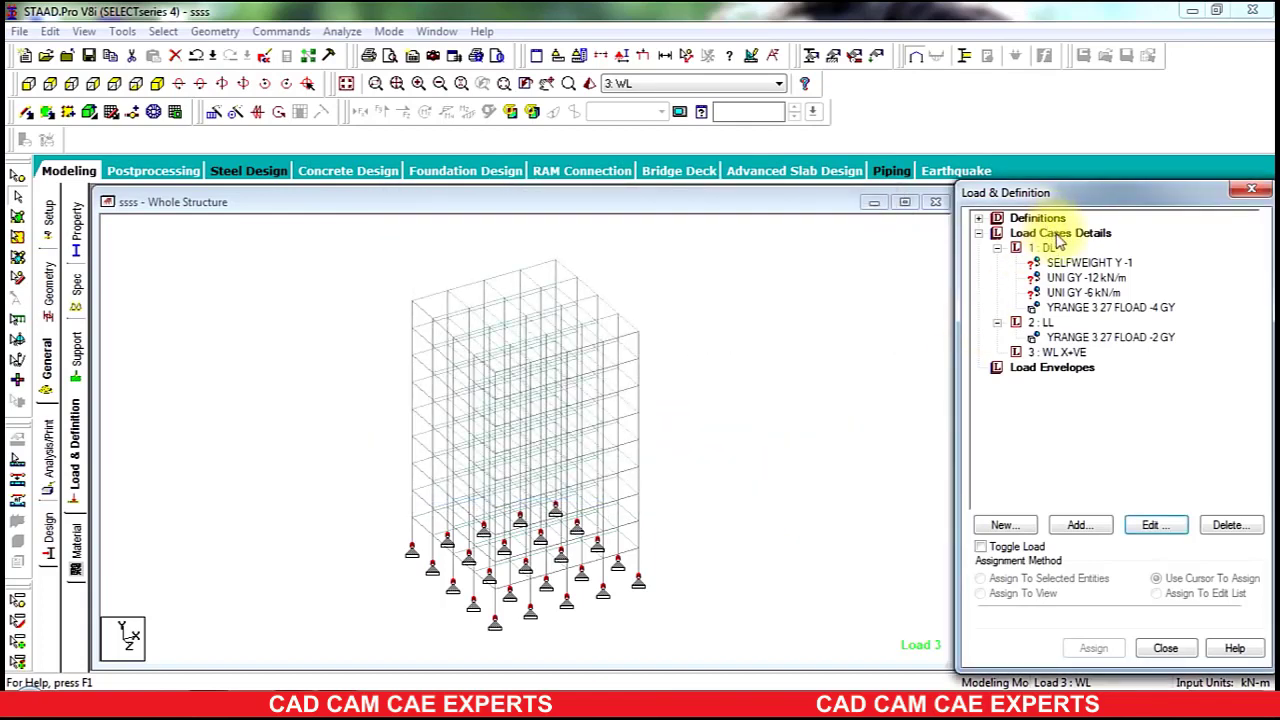
- Add primary load case 4 titled WL X-VE with the Wind loading type
{"action": "left_click", "coordinate": [1058, 233]}
{"action": "left_click", "coordinate": [1086, 530]}
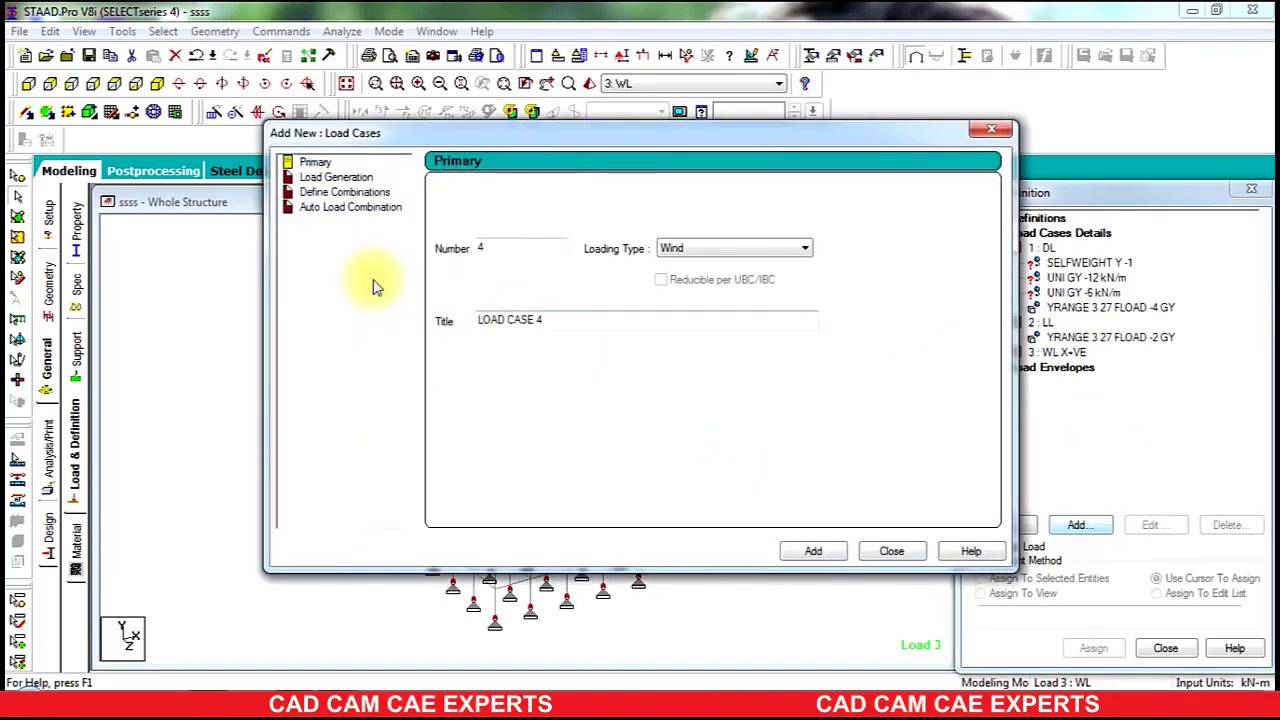
{"action": "left_click_drag", "start_coordinate": [551, 320], "coordinate": [322, 300]}
{"action": "type", "text": "W"}
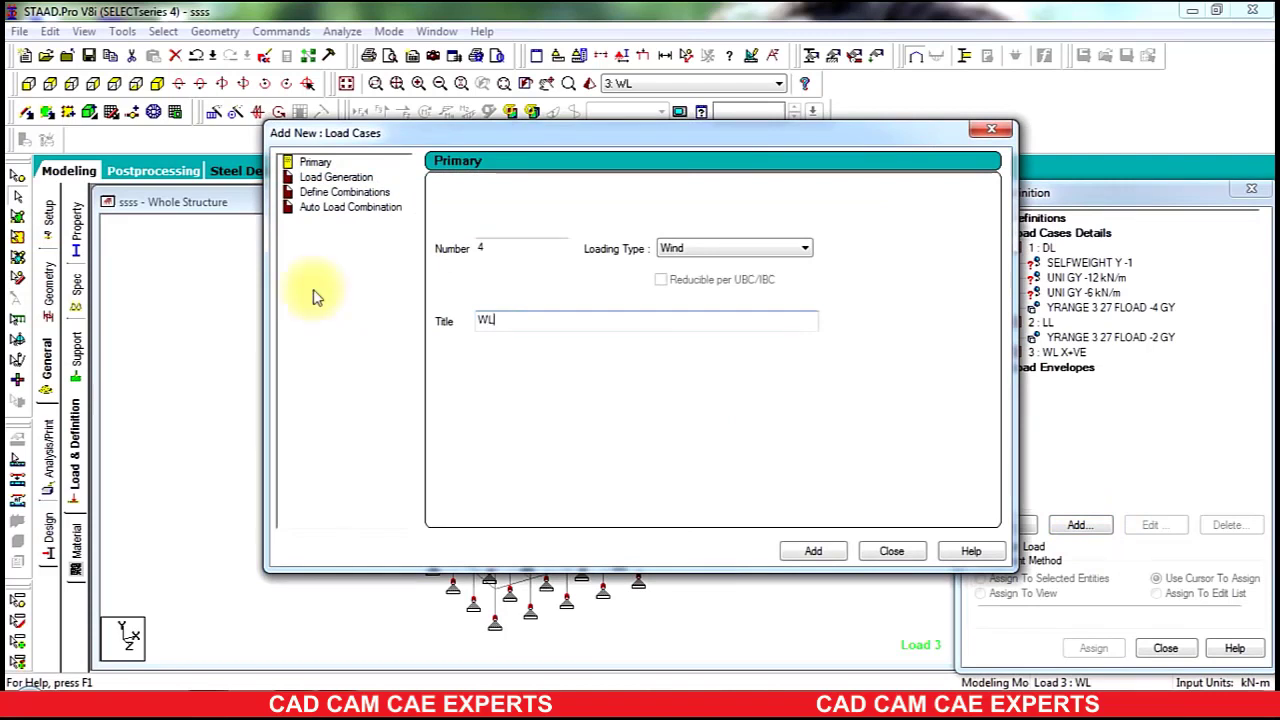
{"action": "type", "text": "L"}
{"action": "left_click", "coordinate": [803, 551]}
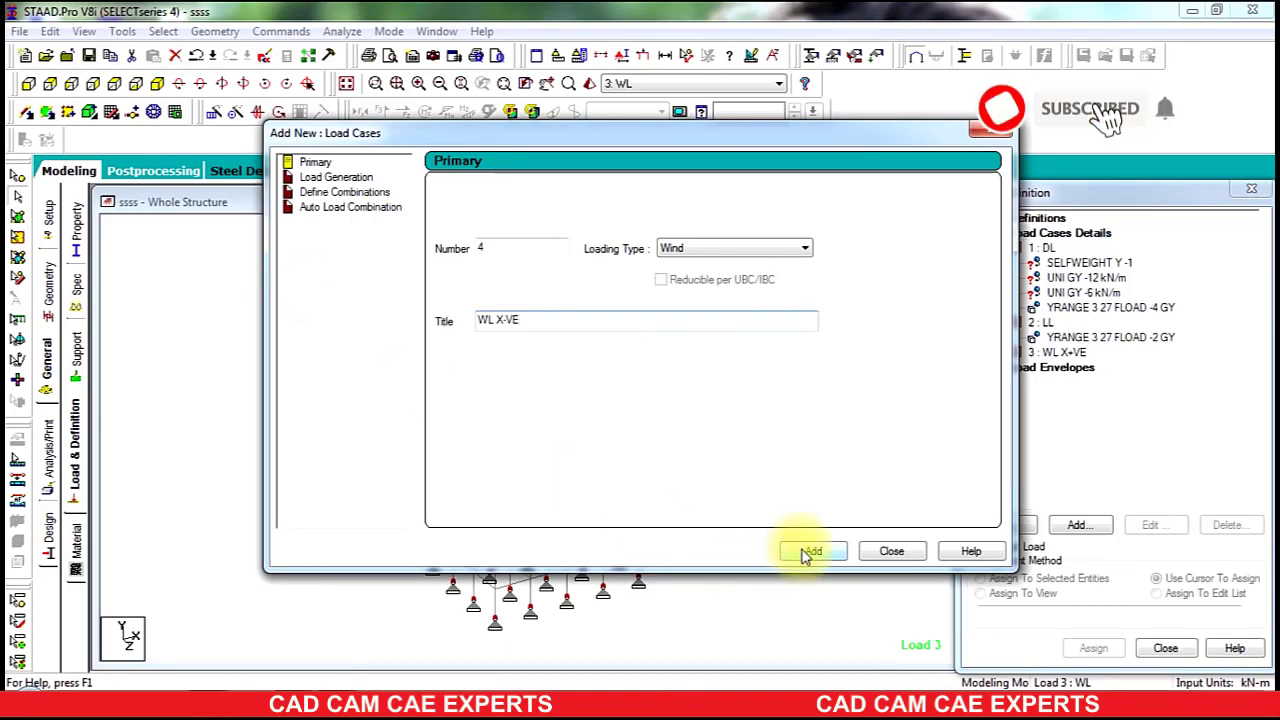
- Add primary load case 5 titled WL Z+VE with the Wind loading type
{"action": "left_click_drag", "start_coordinate": [583, 320], "coordinate": [240, 347]}
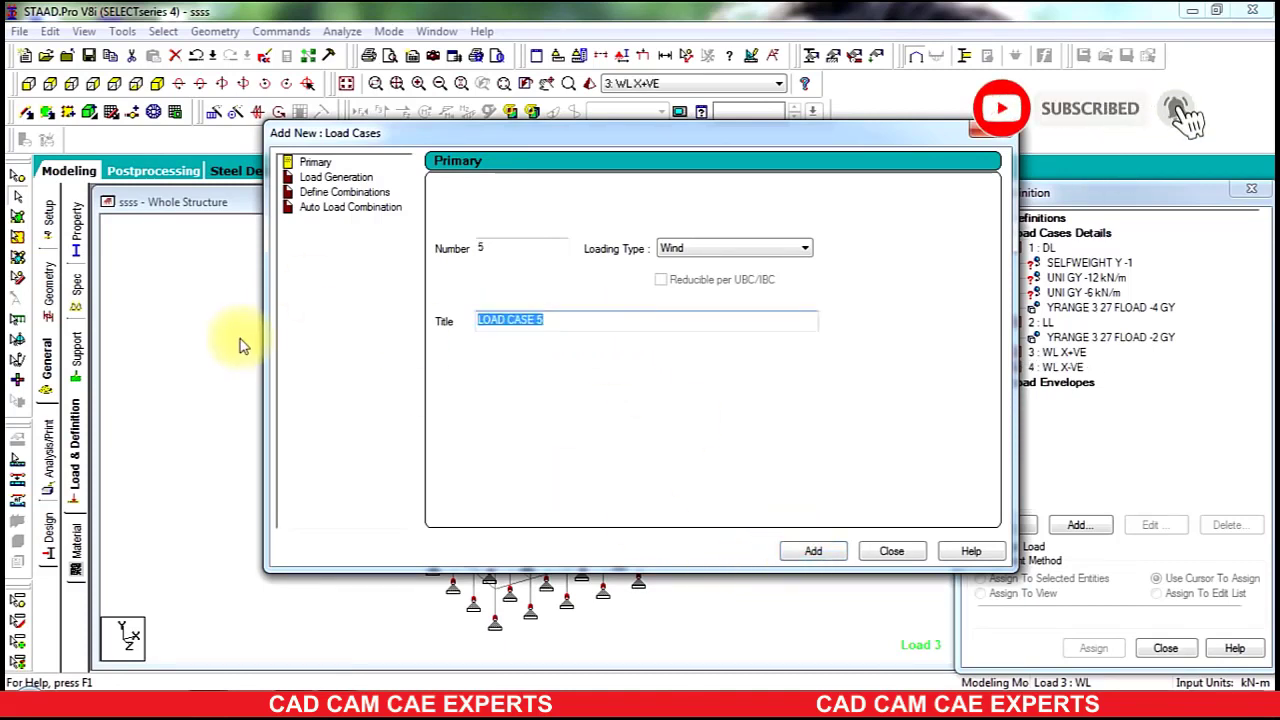
{"action": "type", "text": "WLZ+"}
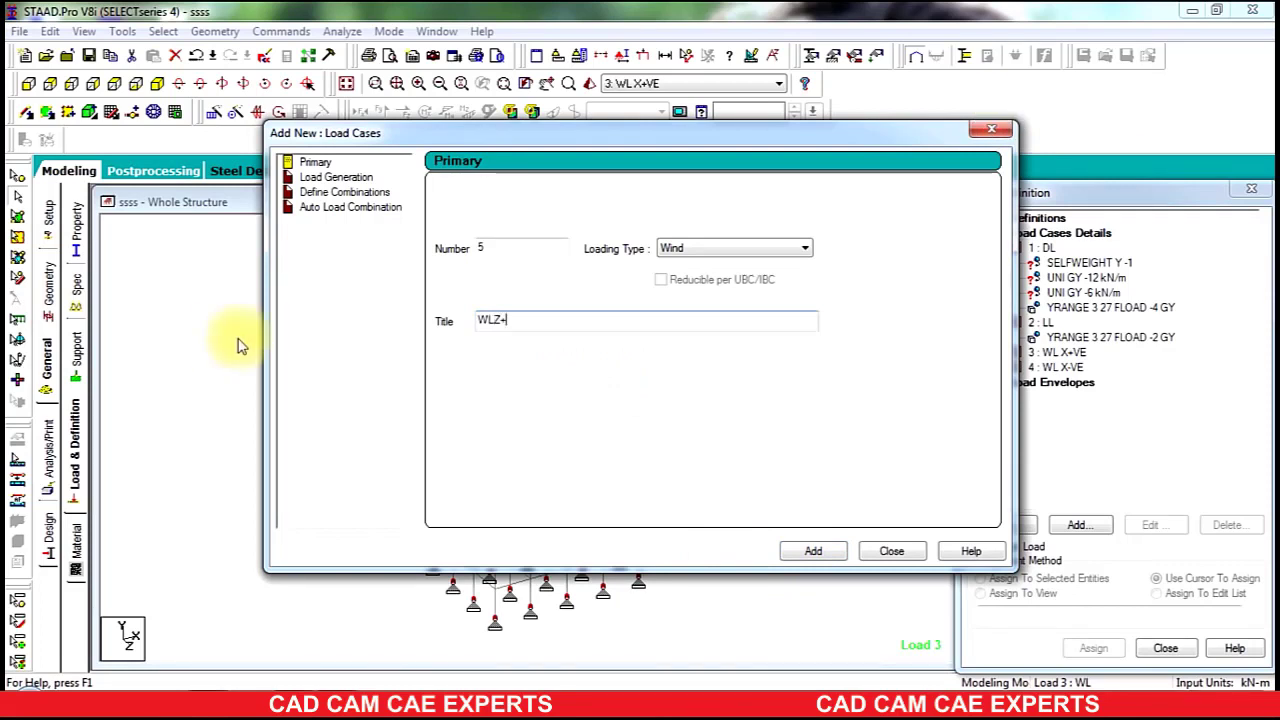
{"action": "left_click", "coordinate": [493, 322]}
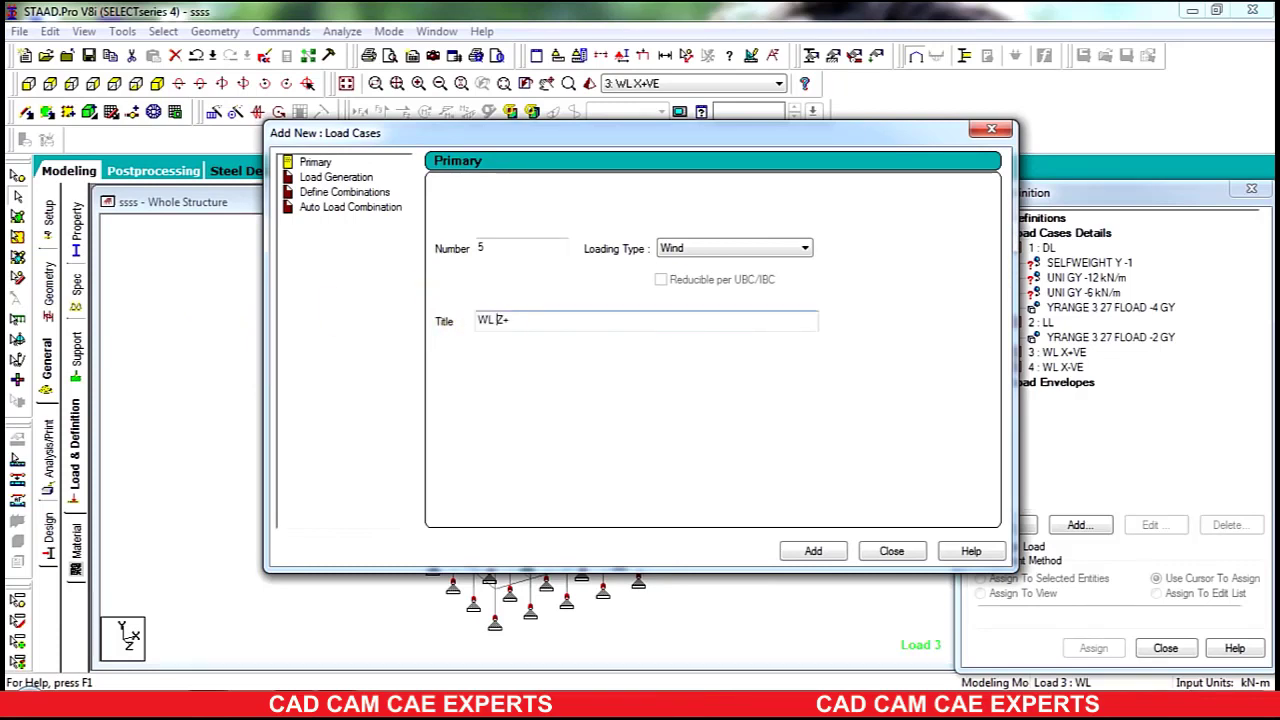
{"action": "left_click", "coordinate": [526, 329]}
{"action": "type", "text": "VE"}
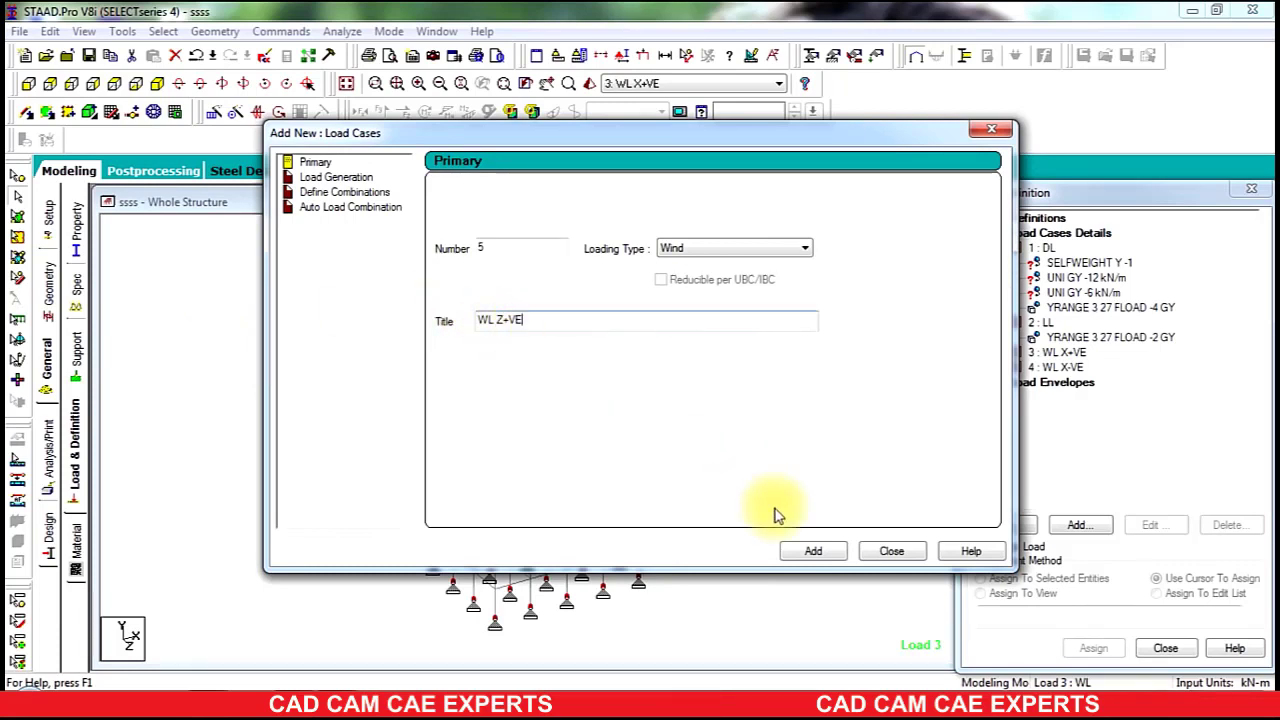
{"action": "left_click", "coordinate": [810, 552]}
- Add primary load case 6 titled WL Z-VE with the Wind loading type and finish adding load cases
{"action": "left_click_drag", "start_coordinate": [563, 330], "coordinate": [431, 349]}
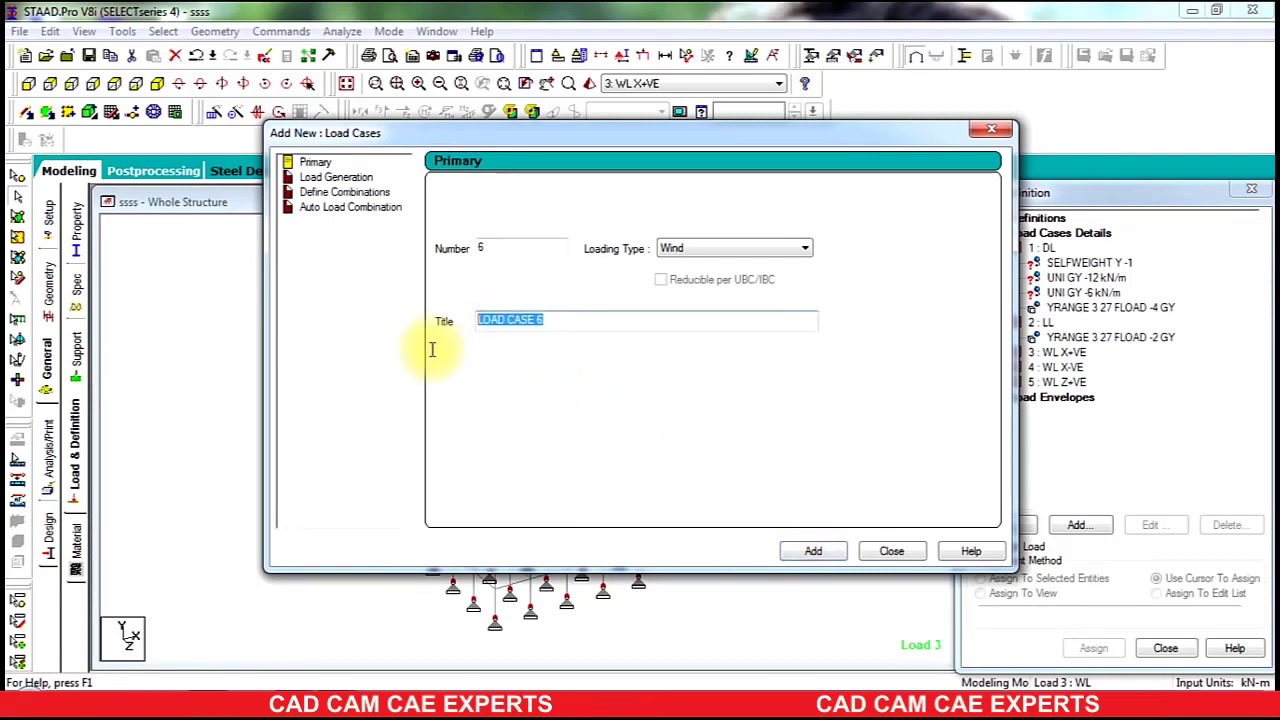
{"action": "type", "text": "WL Z-VE"}
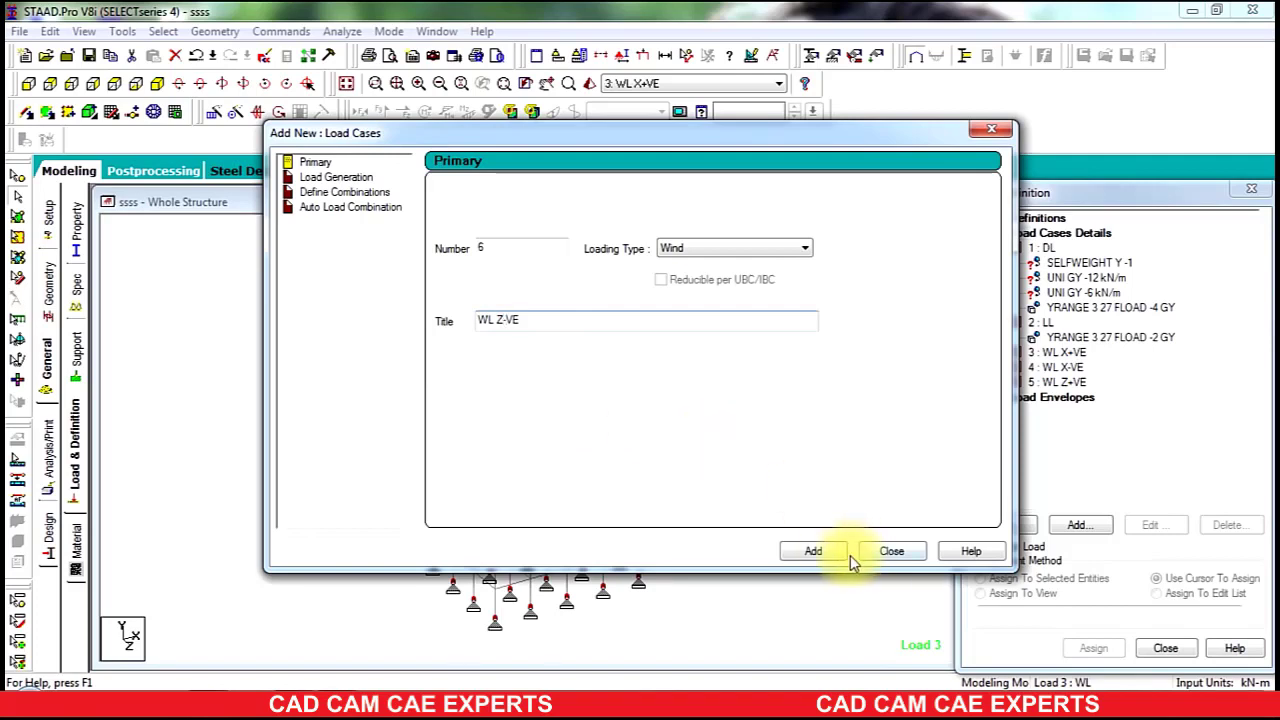
{"action": "left_click", "coordinate": [815, 551]}
{"action": "left_click", "coordinate": [885, 552]}
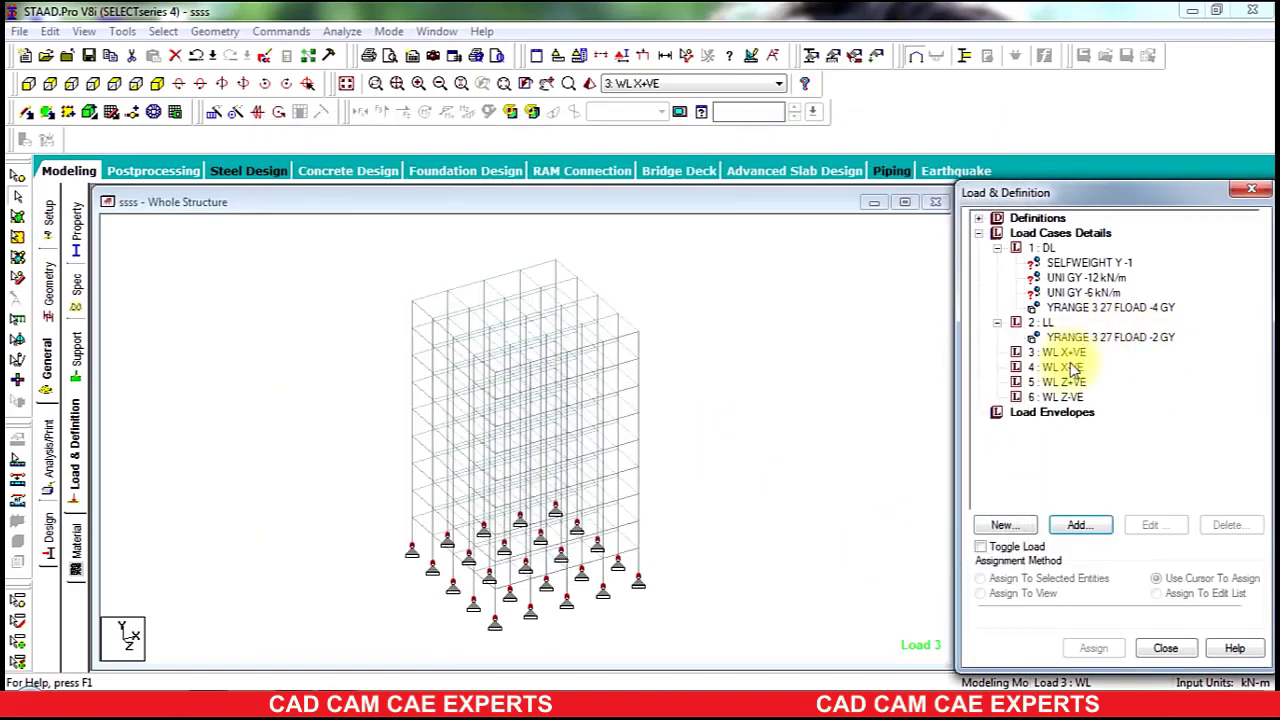
- Add wind definition type 1 with the comment WIND 1 and open its intensity definition
{"action": "left_click", "coordinate": [1055, 353]}
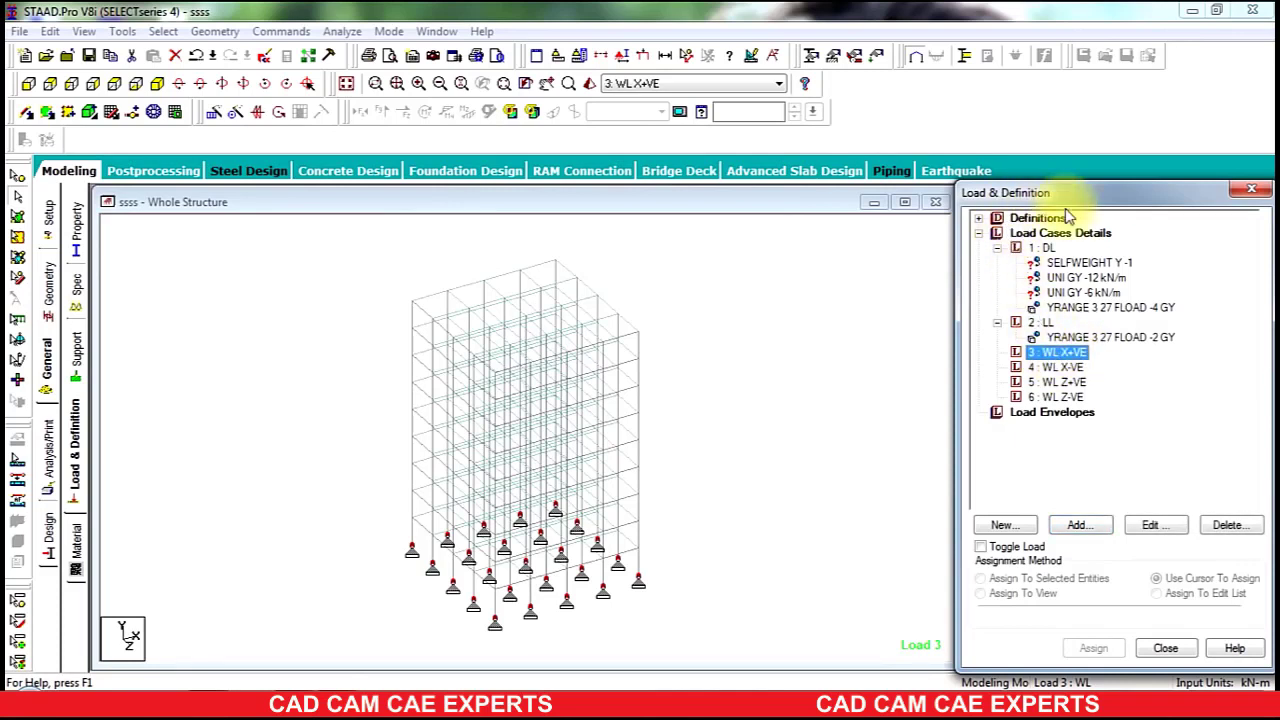
{"action": "left_click", "coordinate": [978, 219]}
{"action": "left_click", "coordinate": [1040, 263]}
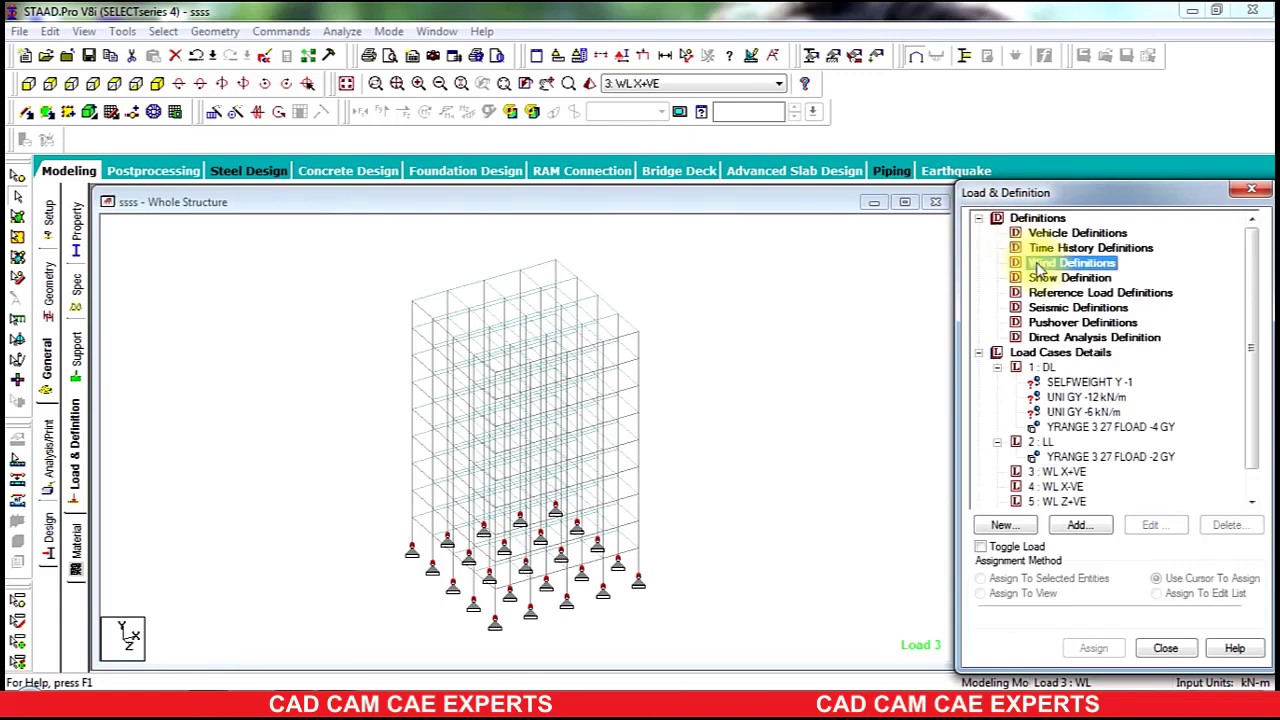
{"action": "left_click", "coordinate": [1078, 525]}
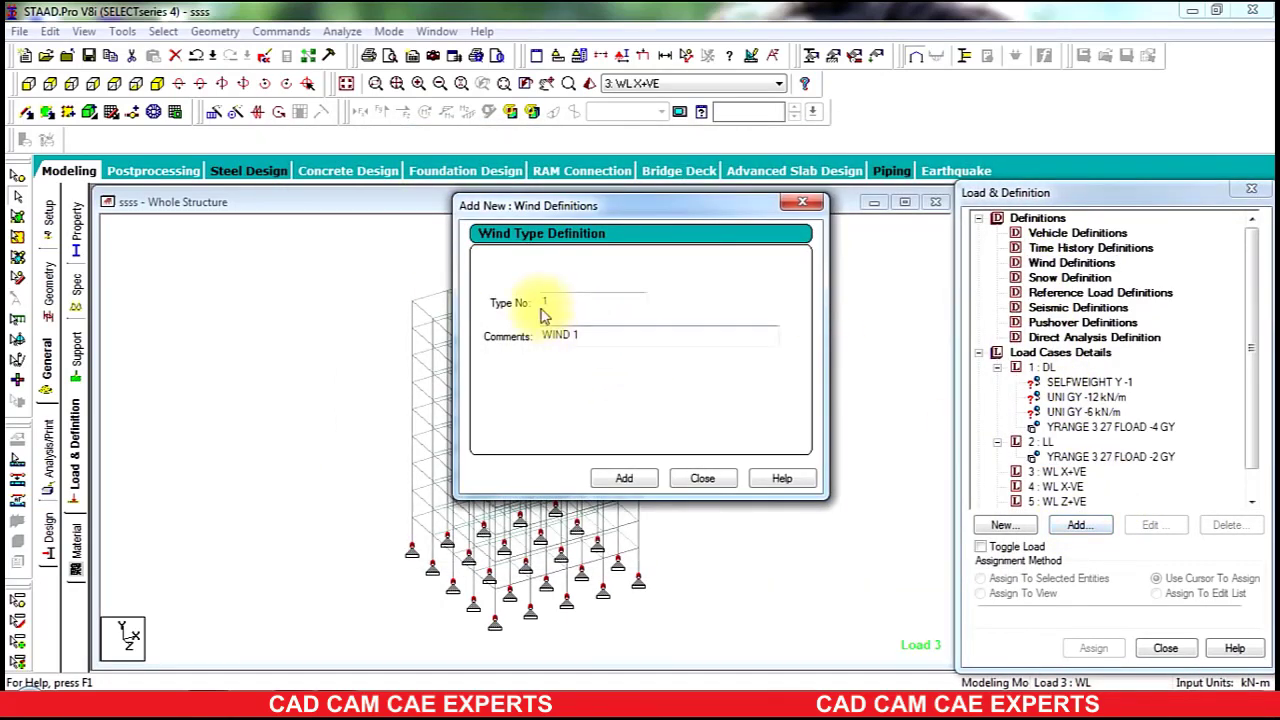
{"action": "left_click", "coordinate": [624, 479]}
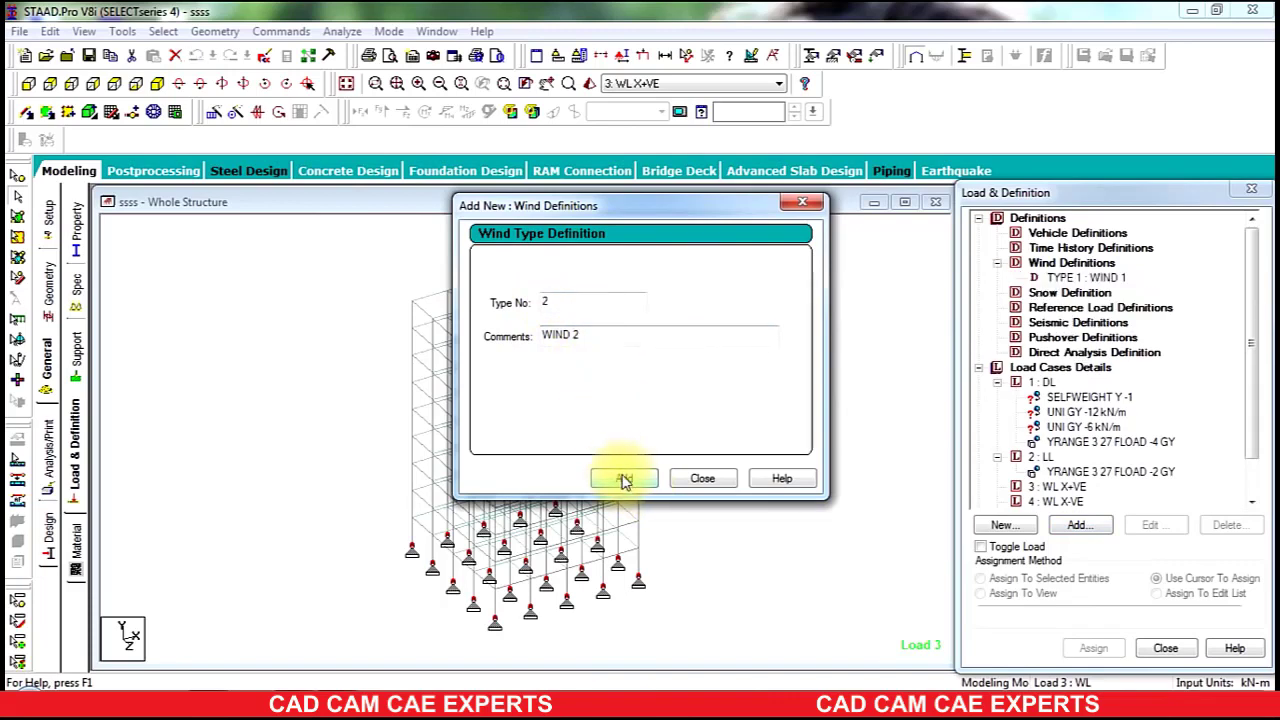
{"action": "left_click", "coordinate": [705, 479]}
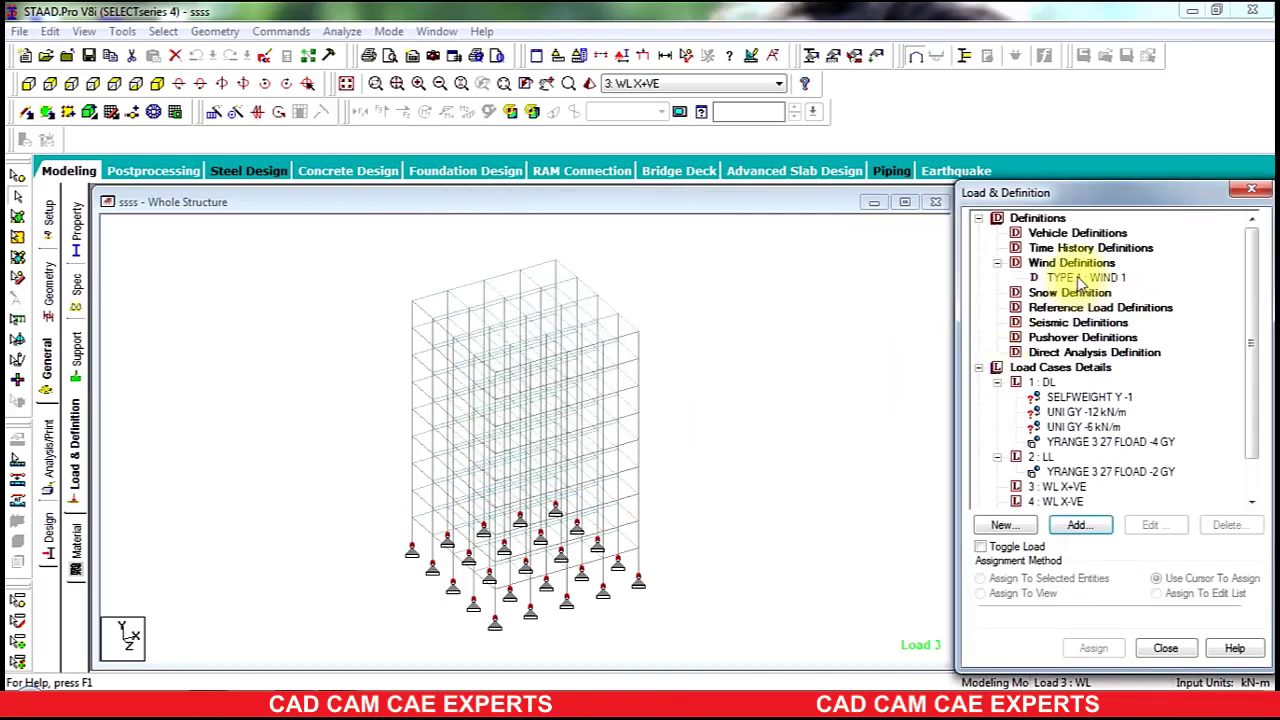
{"action": "left_click", "coordinate": [1085, 277]}
{"action": "left_click", "coordinate": [1078, 526]}
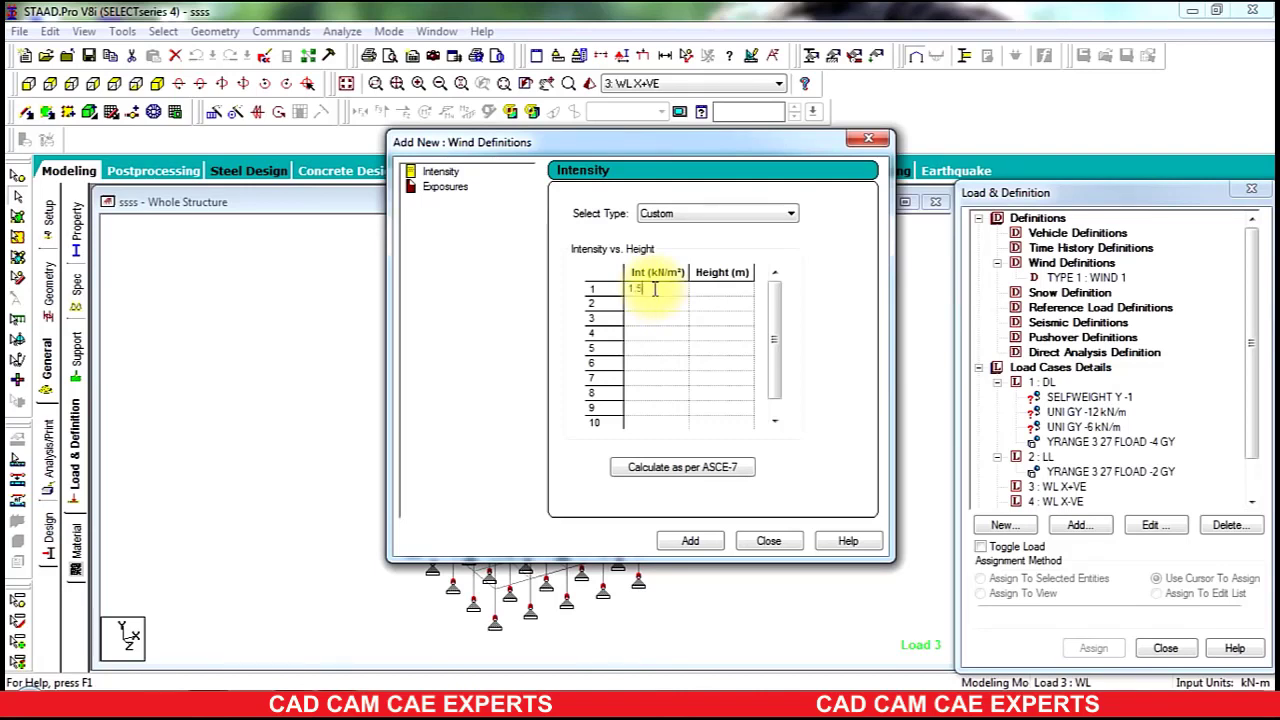
- Enter a custom wind intensity of 1.5 kN/m² at a height of 27 m
{"action": "left_click", "coordinate": [714, 292]}
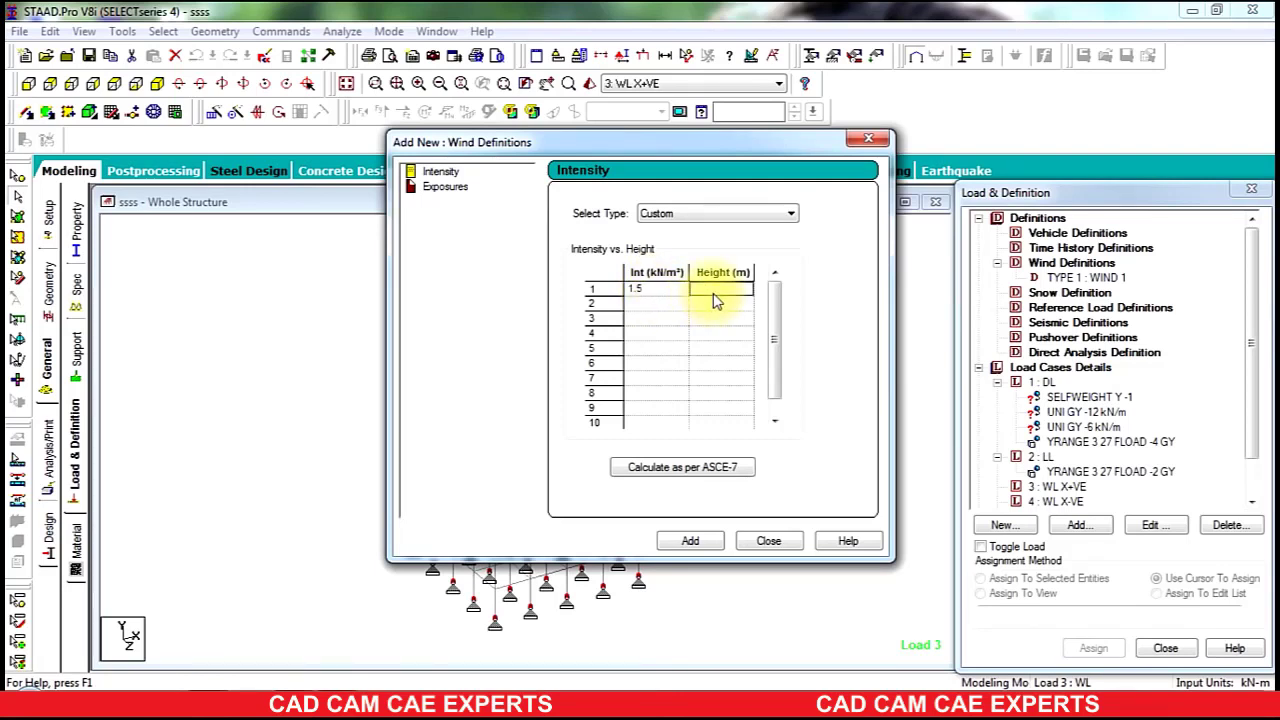
{"action": "left_click_drag", "start_coordinate": [702, 143], "coordinate": [900, 167]}
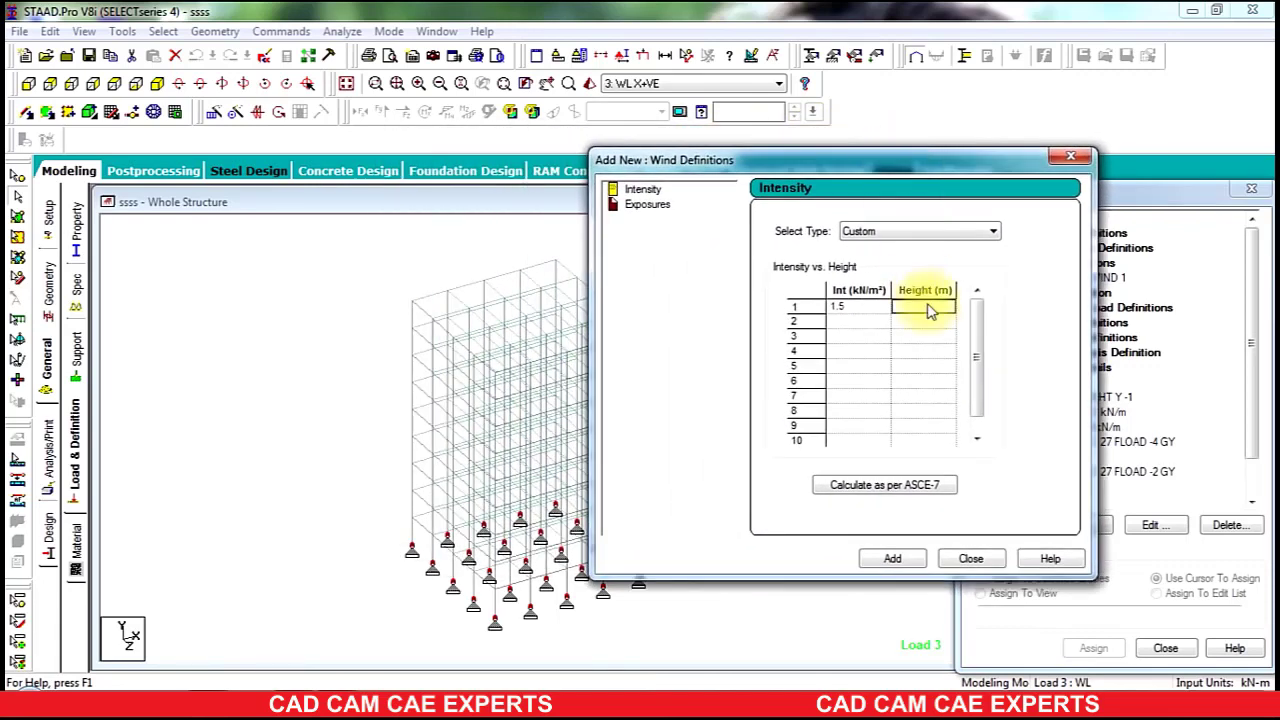
{"action": "type", "text": "27"}
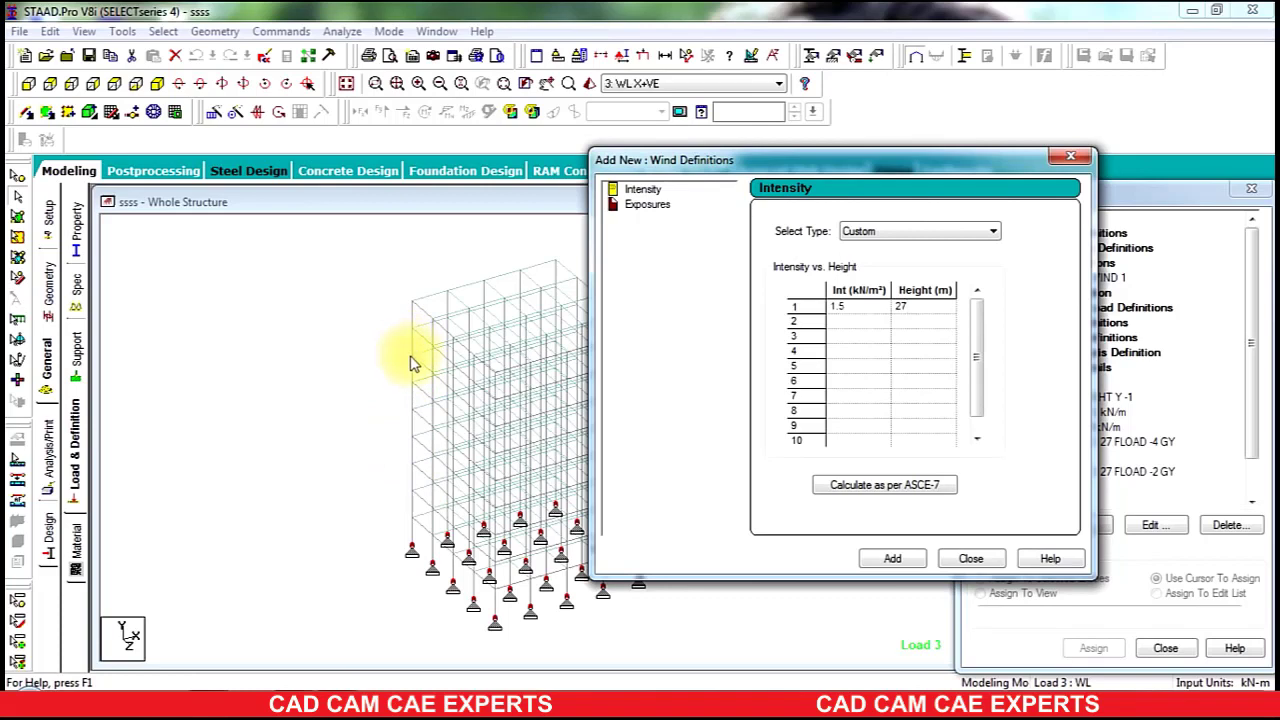
{"action": "left_click_drag", "start_coordinate": [802, 162], "coordinate": [613, 182]}
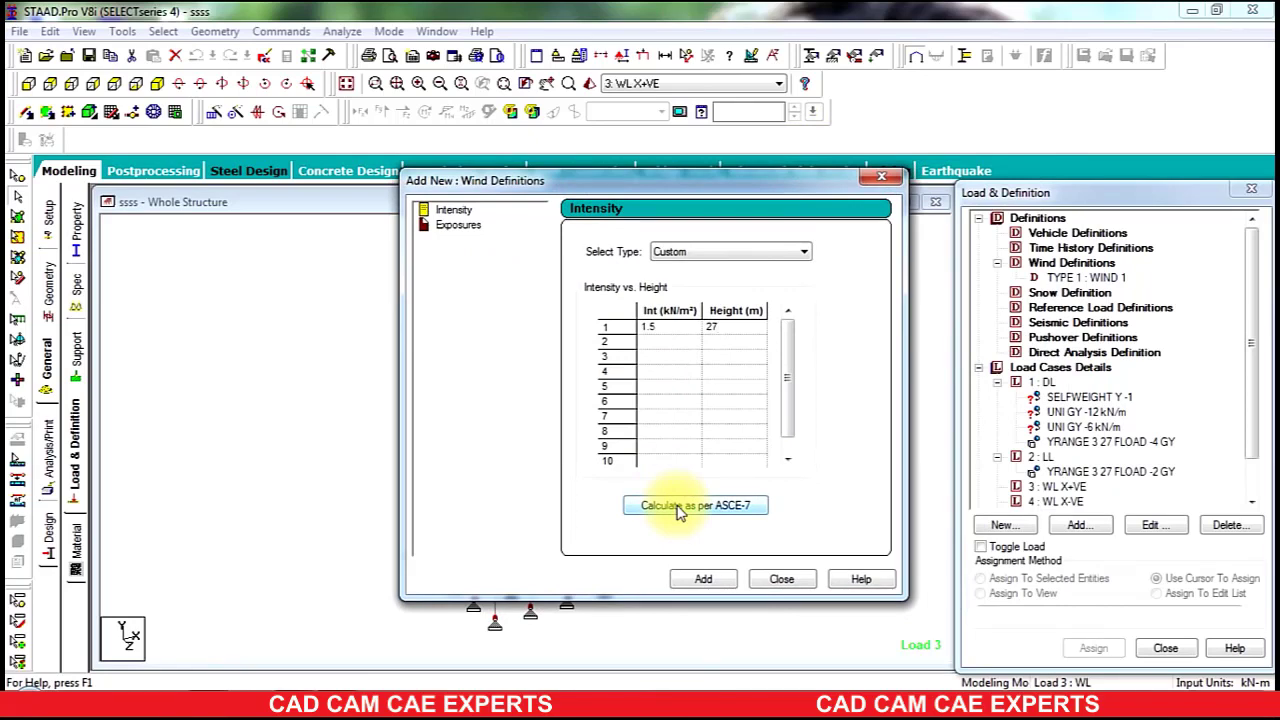
- Set up the ASCE-7 wind calculation with the 2010 edition, building classification Category III and a basic wind speed of 100 mph
{"action": "left_click", "coordinate": [677, 507]}
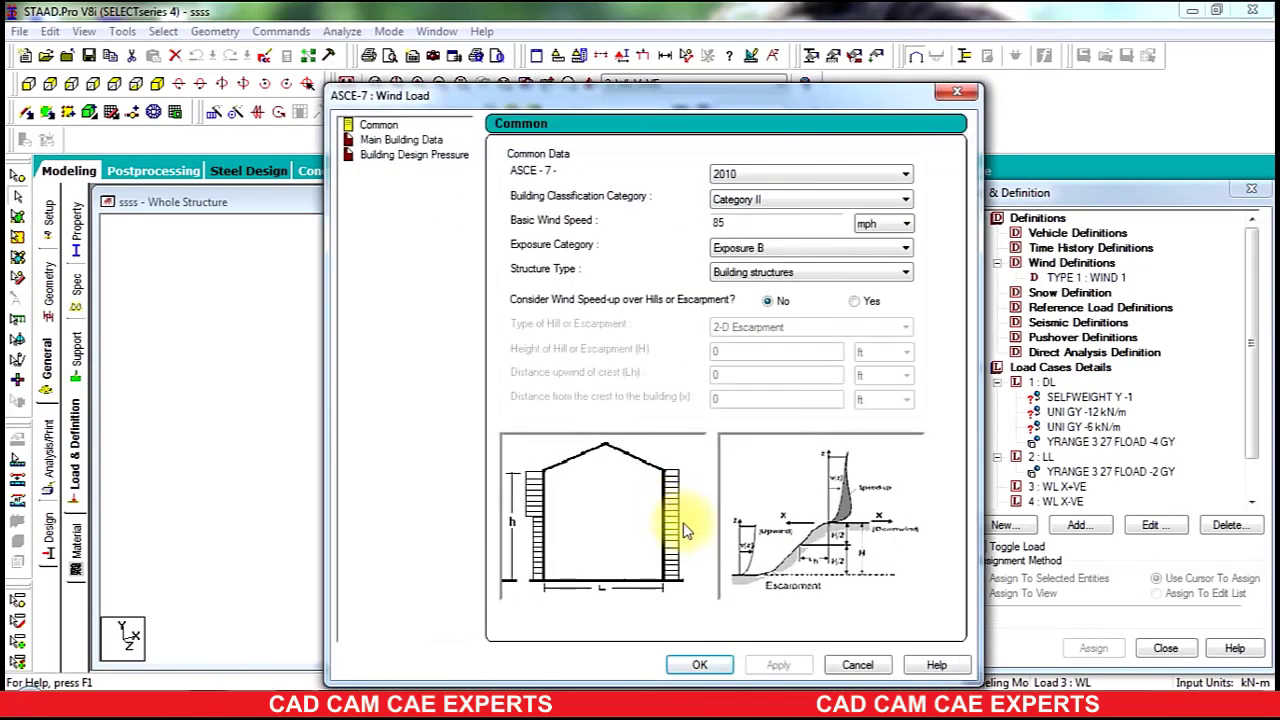
{"action": "left_click_drag", "start_coordinate": [631, 101], "coordinate": [562, 70]}
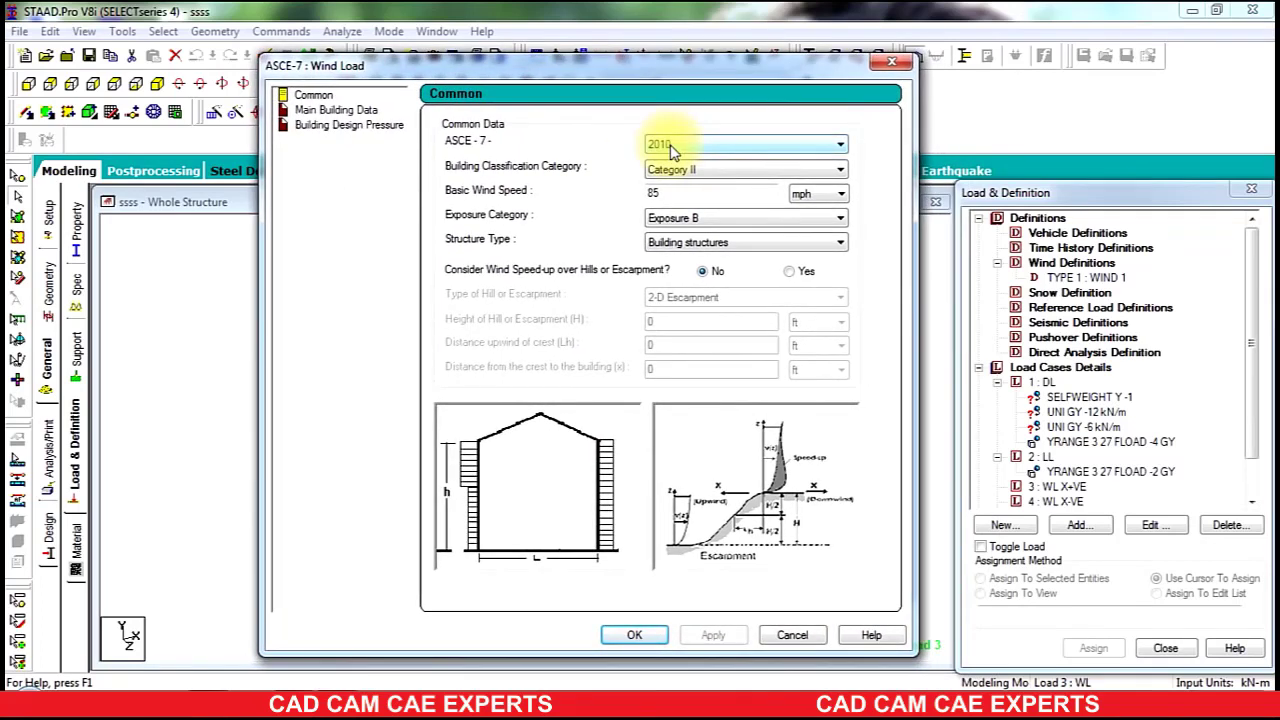
{"action": "left_click", "coordinate": [673, 145]}
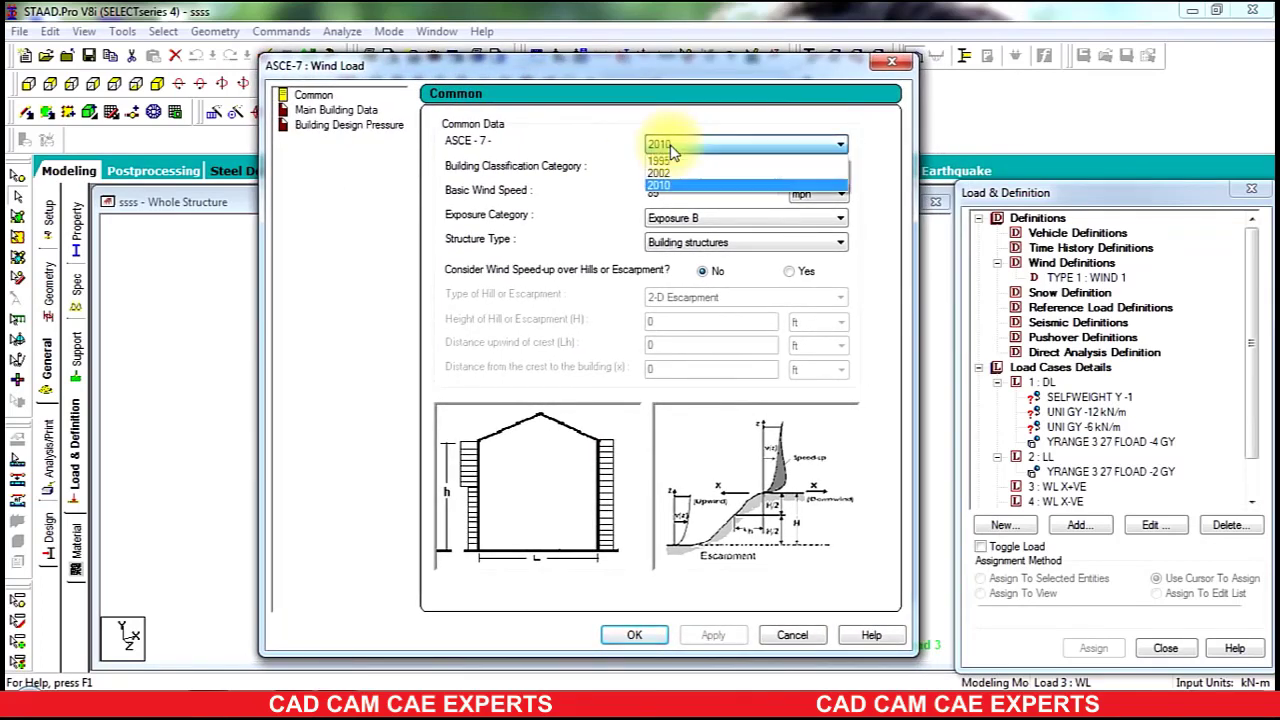
{"action": "left_click", "coordinate": [670, 150]}
{"action": "left_click", "coordinate": [686, 174]}
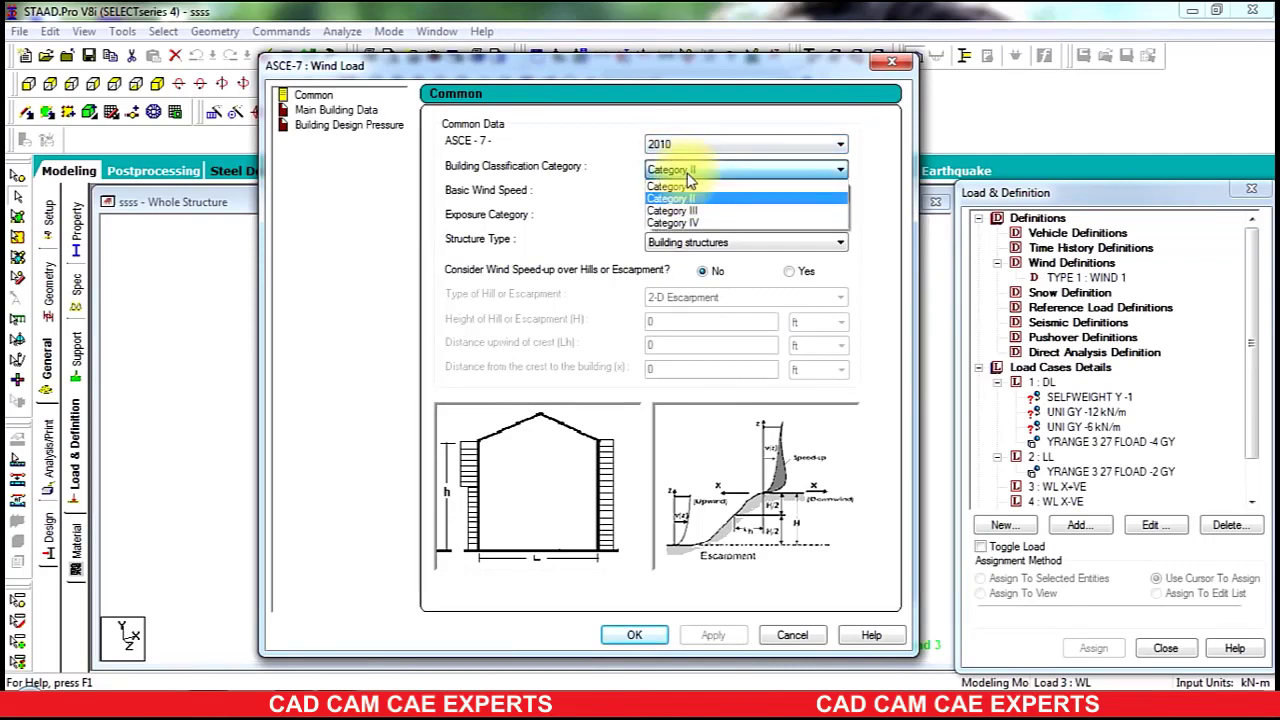
{"action": "left_click", "coordinate": [696, 209]}
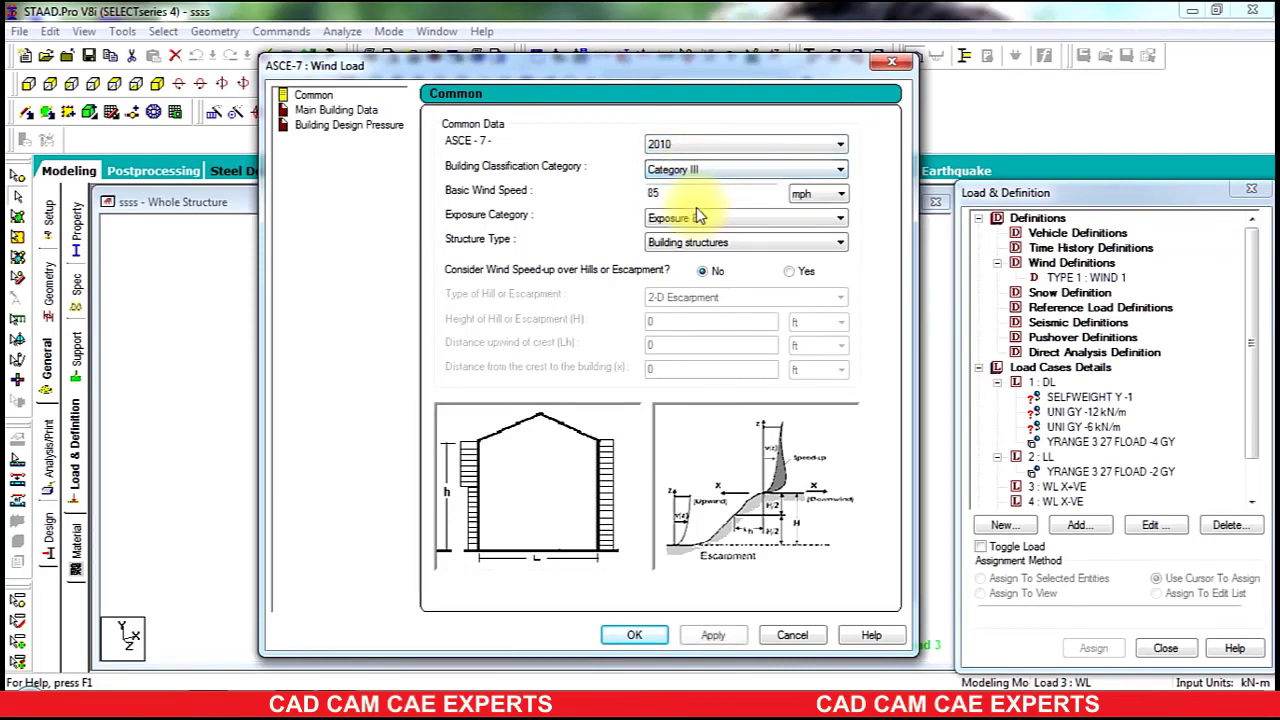
{"action": "left_click", "coordinate": [771, 191]}
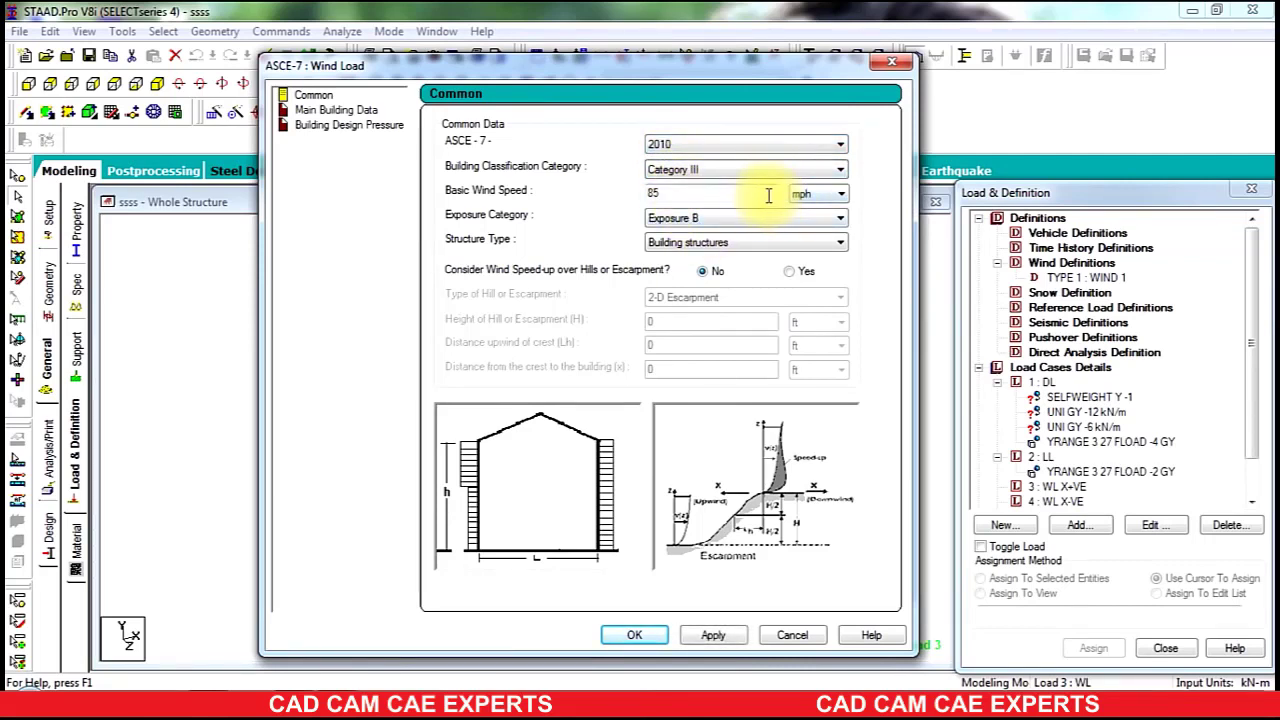
{"action": "left_click_drag", "start_coordinate": [688, 194], "coordinate": [629, 210]}
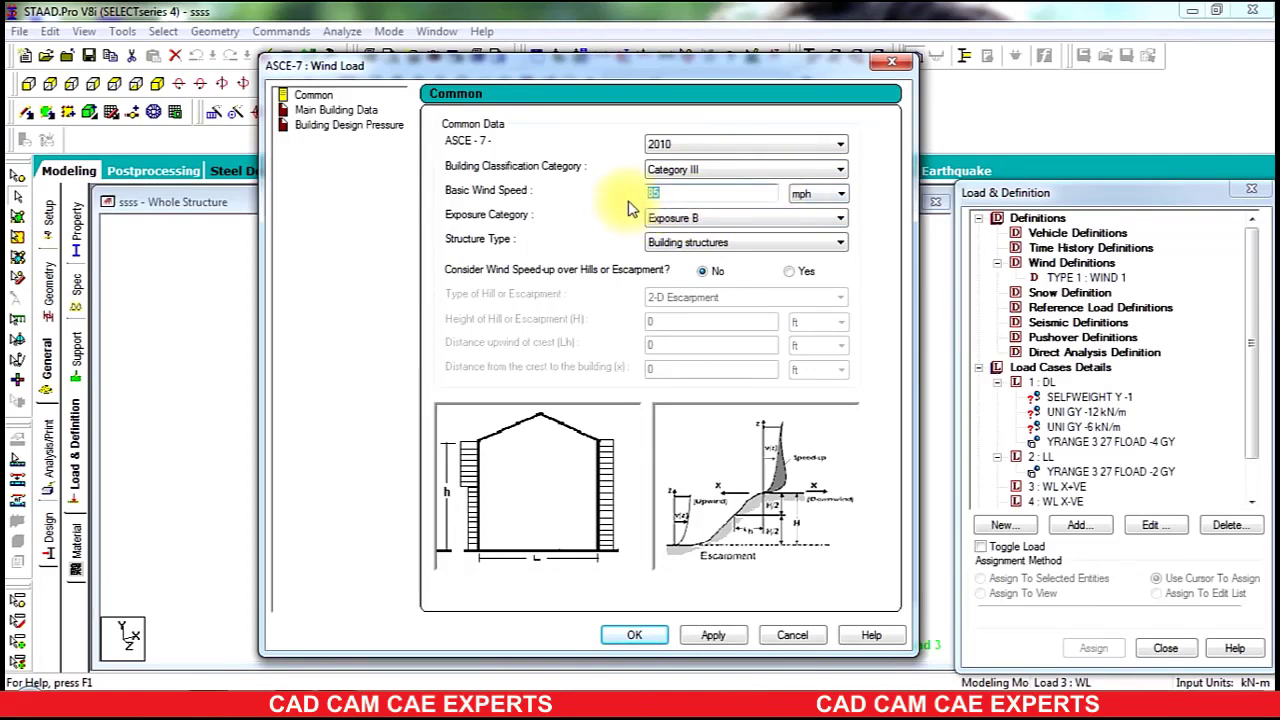
{"action": "type", "text": "100"}
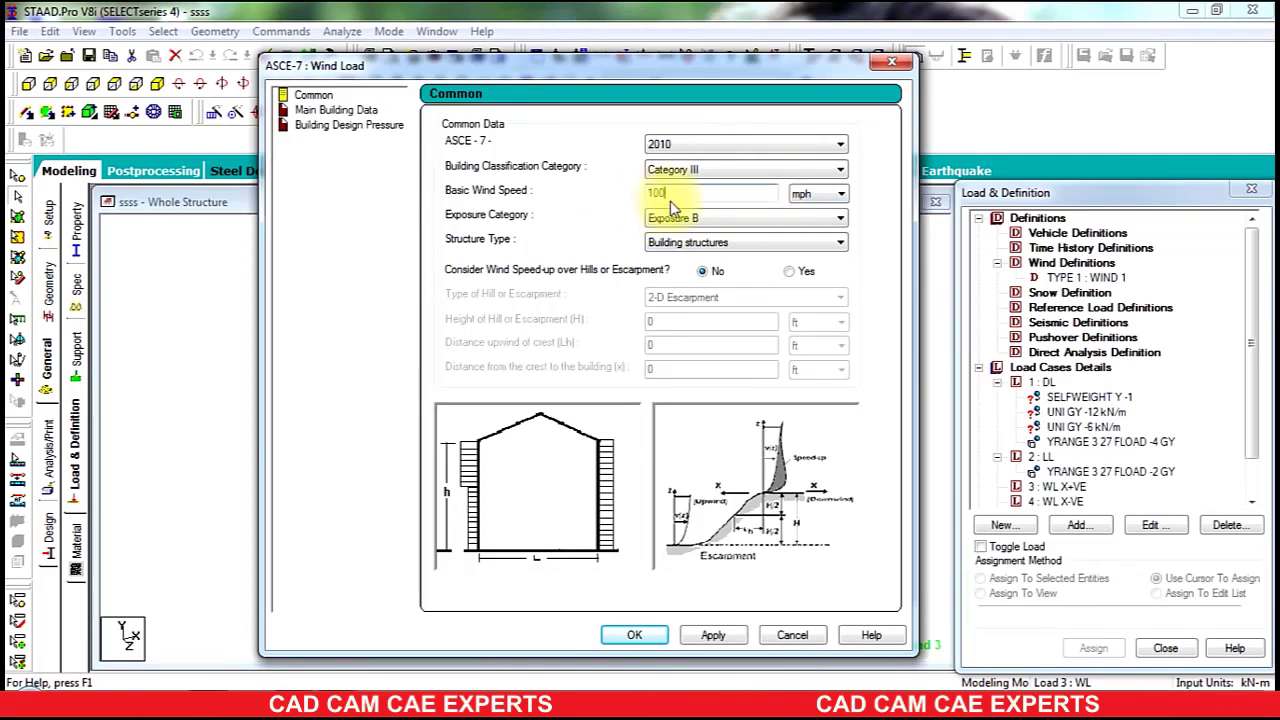
- Use Exposure B, Building structures and no wind speed-up over hills or escarpments, and generate the wind intensities
{"action": "left_click", "coordinate": [712, 218]}
{"action": "left_click", "coordinate": [710, 234]}
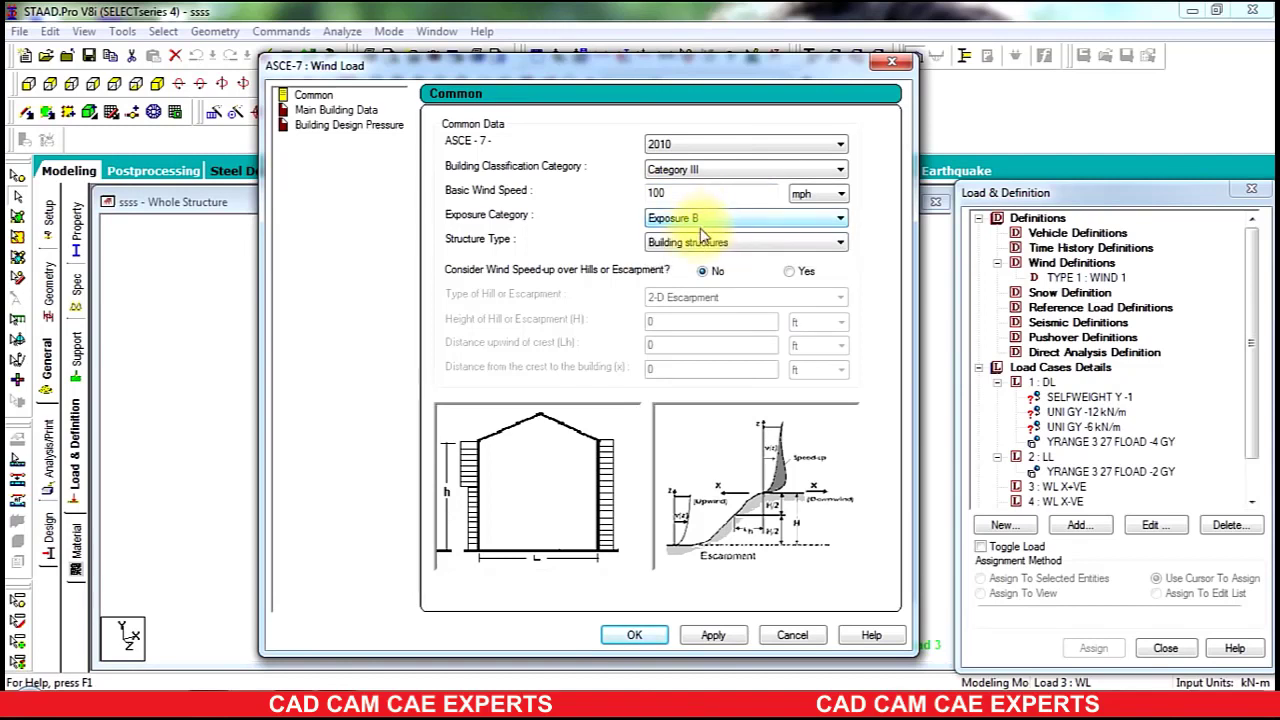
{"action": "left_click", "coordinate": [694, 243]}
{"action": "left_click", "coordinate": [690, 259]}
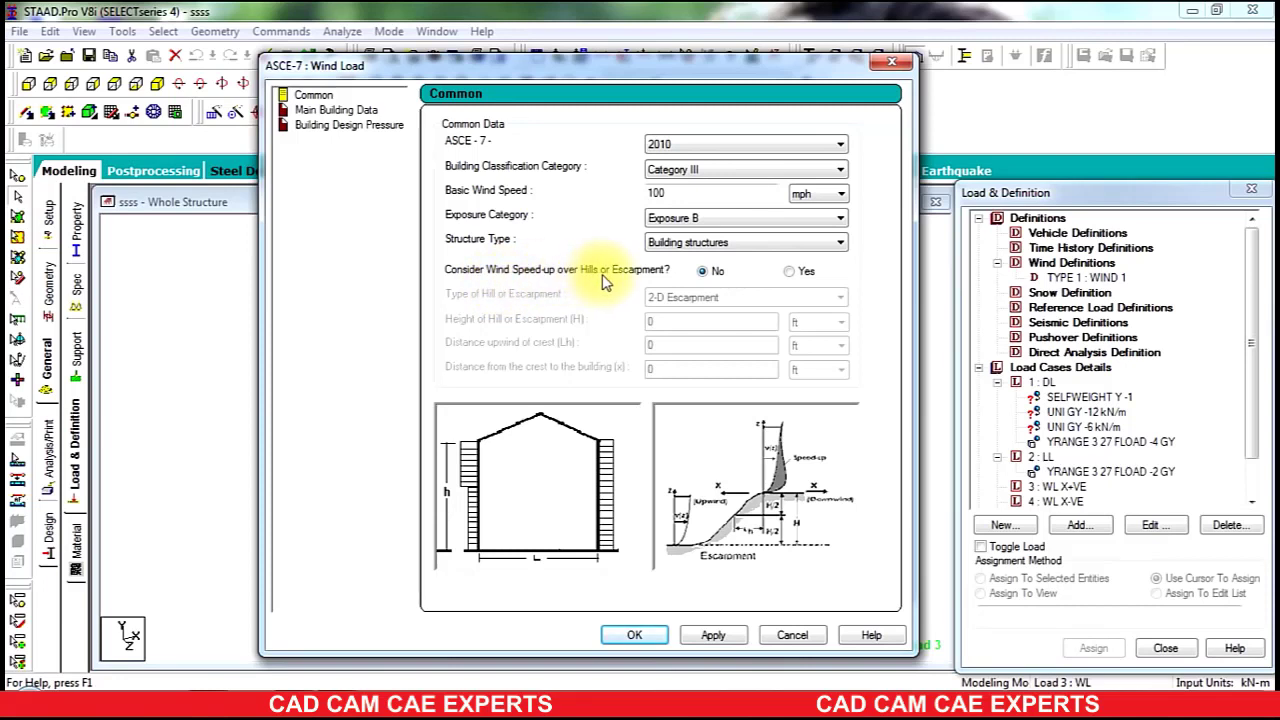
{"action": "left_click", "coordinate": [800, 273]}
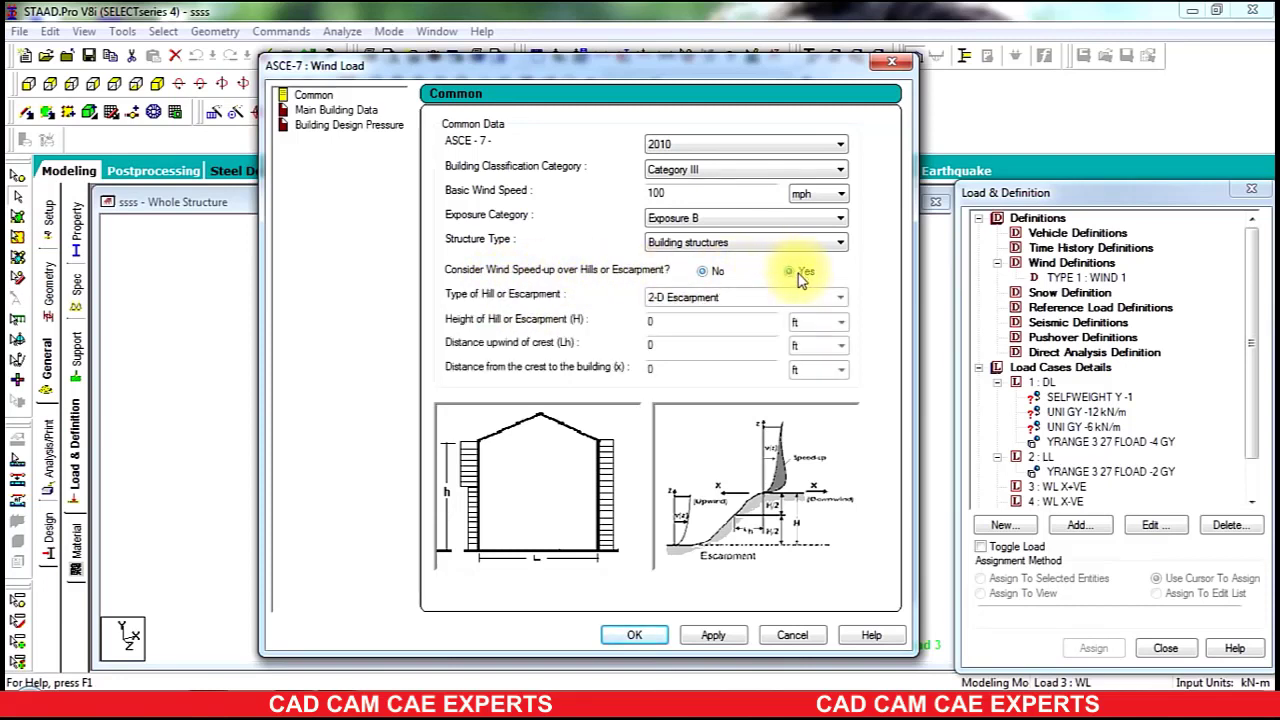
{"action": "left_click", "coordinate": [703, 272]}
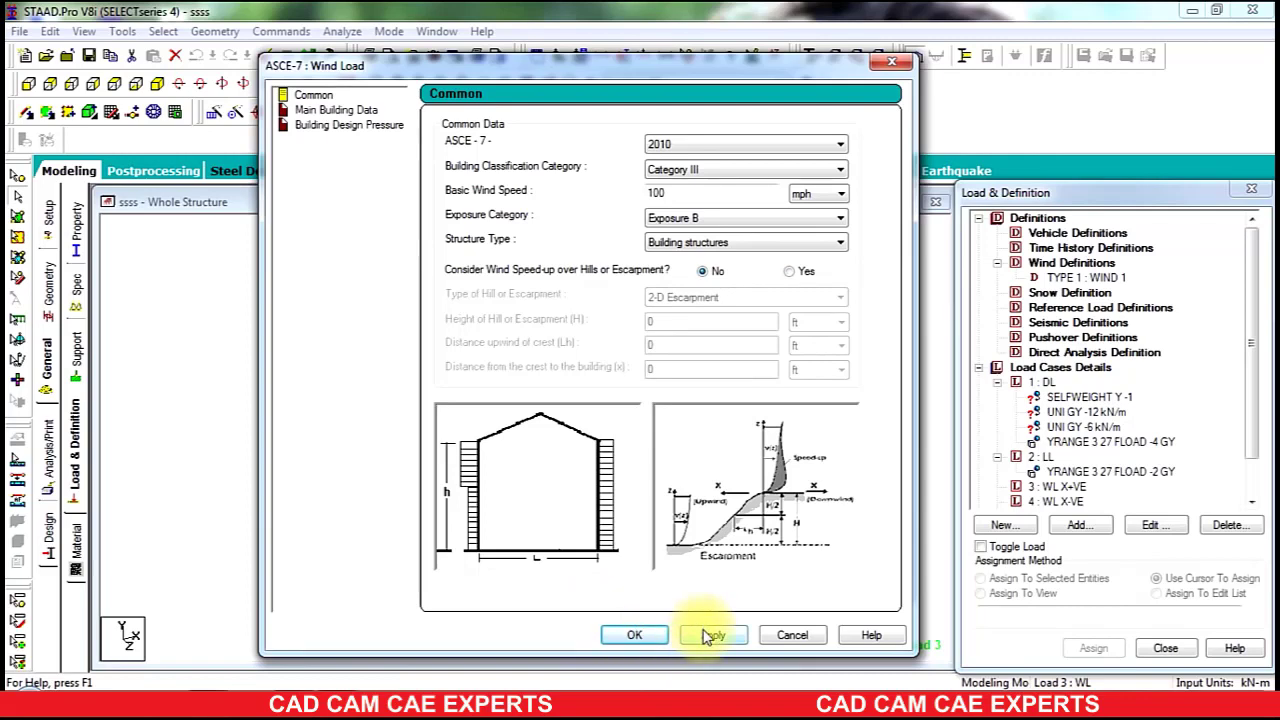
{"action": "left_click", "coordinate": [634, 638]}
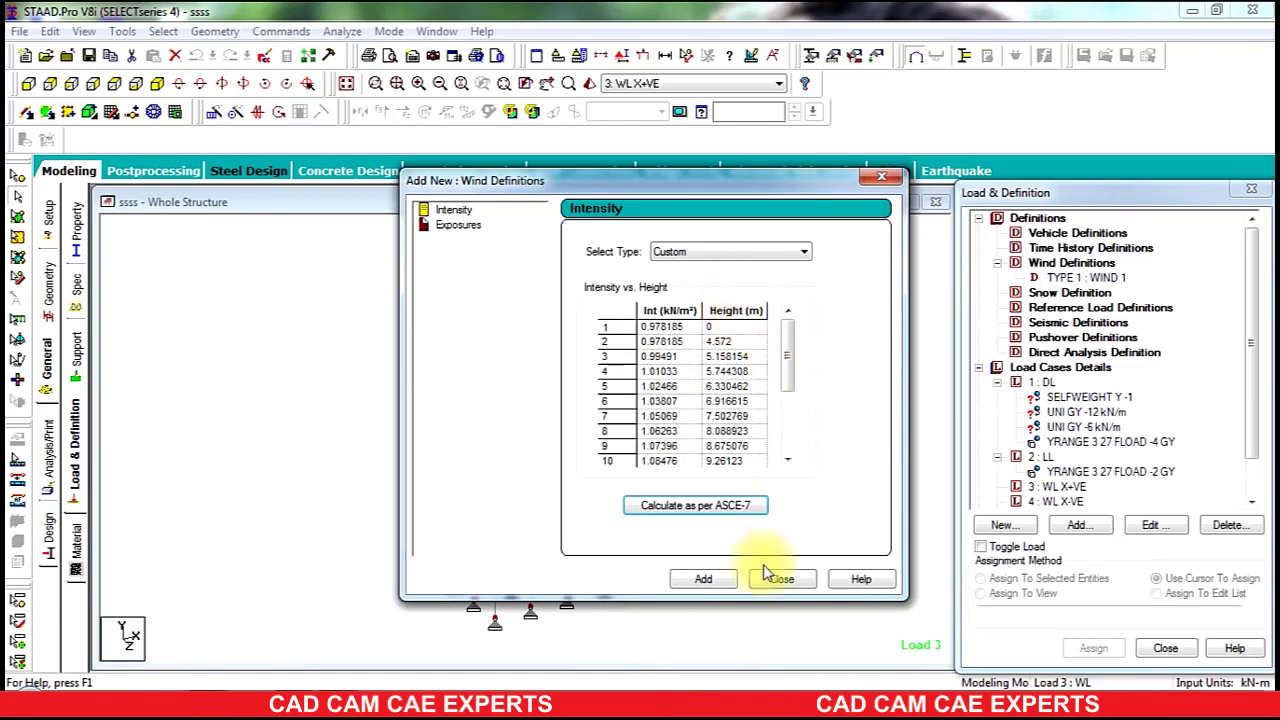
- Add the calculated intensities to the WIND 1 definition, along with an exposure factor of 1
{"action": "left_click", "coordinate": [706, 580]}
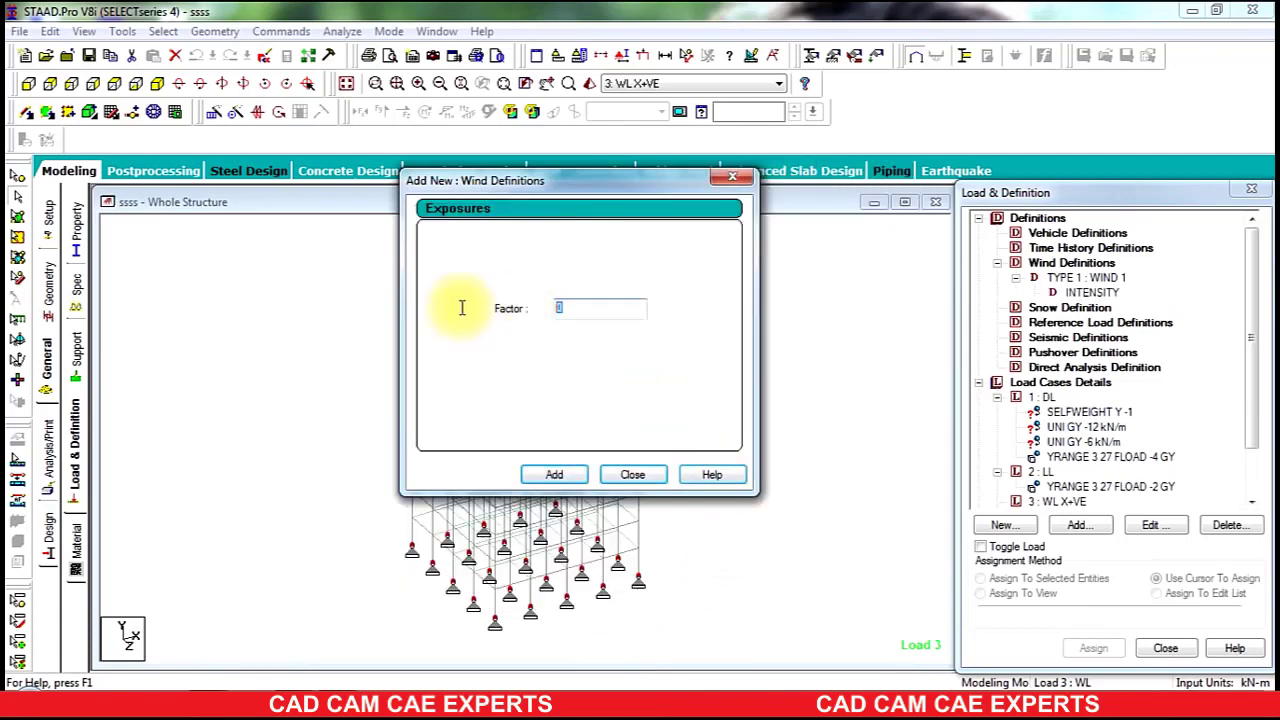
{"action": "left_click", "coordinate": [548, 475]}
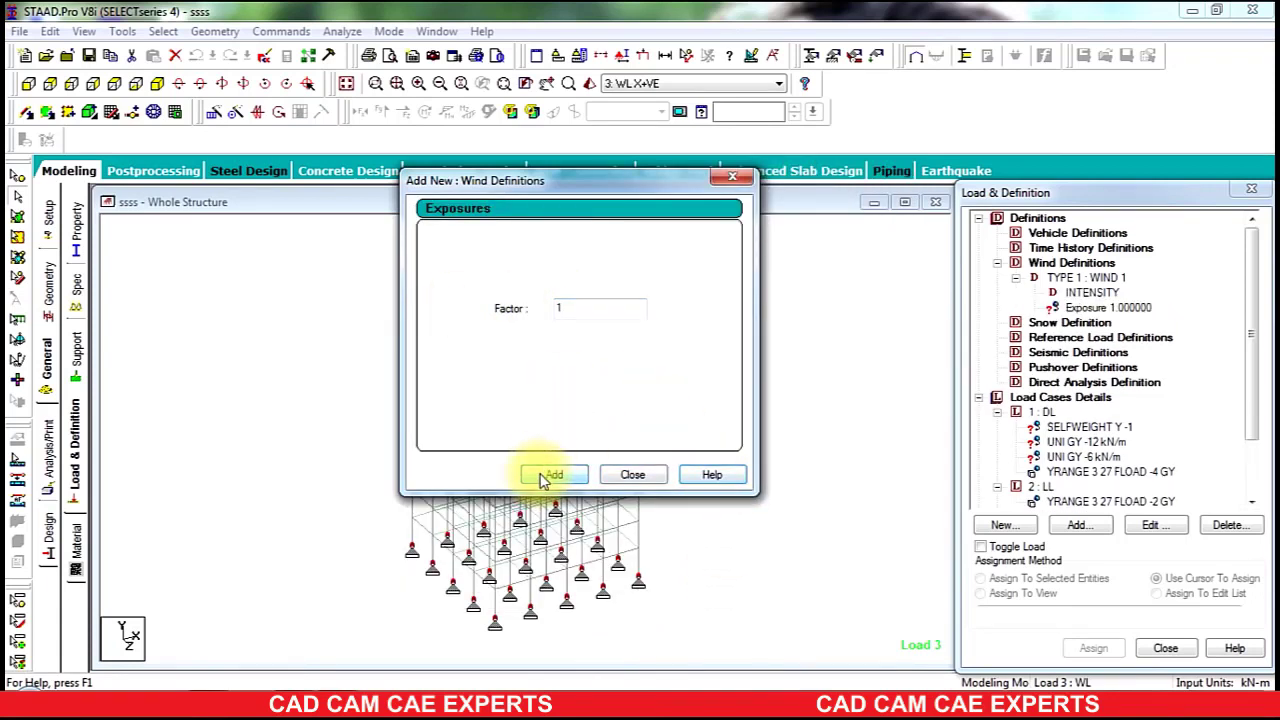
{"action": "left_click", "coordinate": [632, 476]}
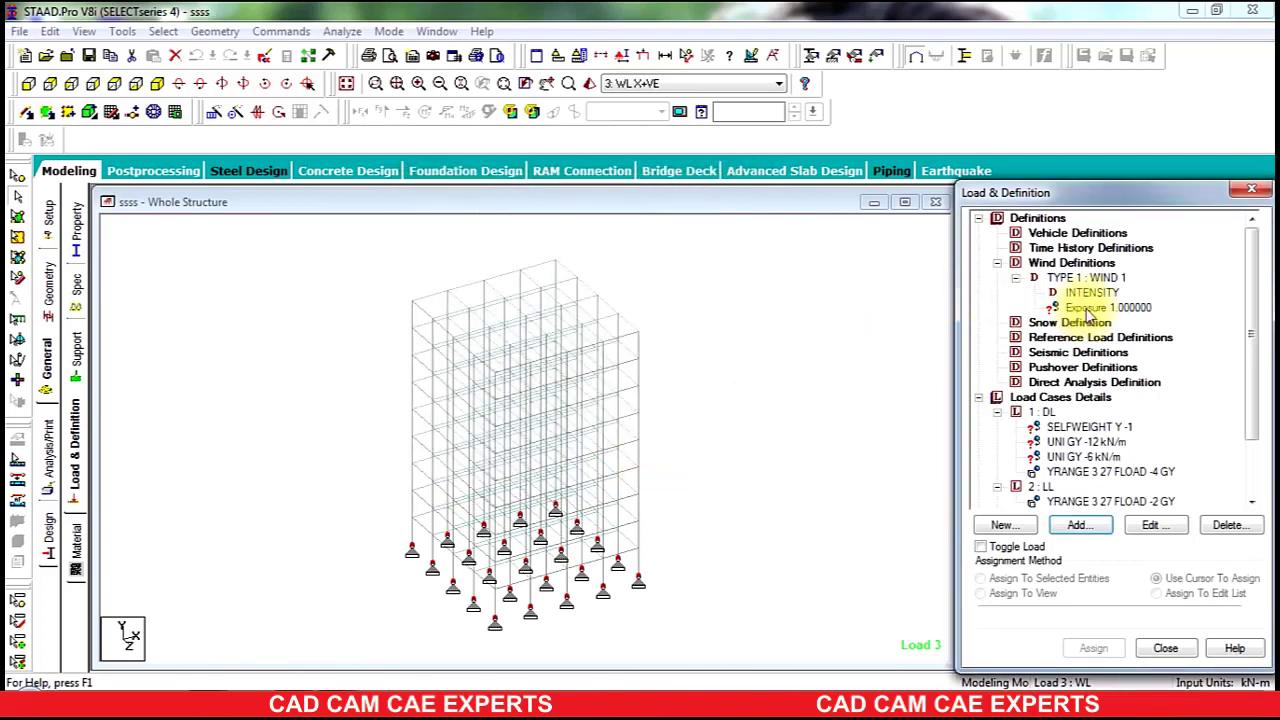
- Assign the wind exposure factor to all nodes of the structure and clear the node selection
{"action": "left_click", "coordinate": [1085, 308]}
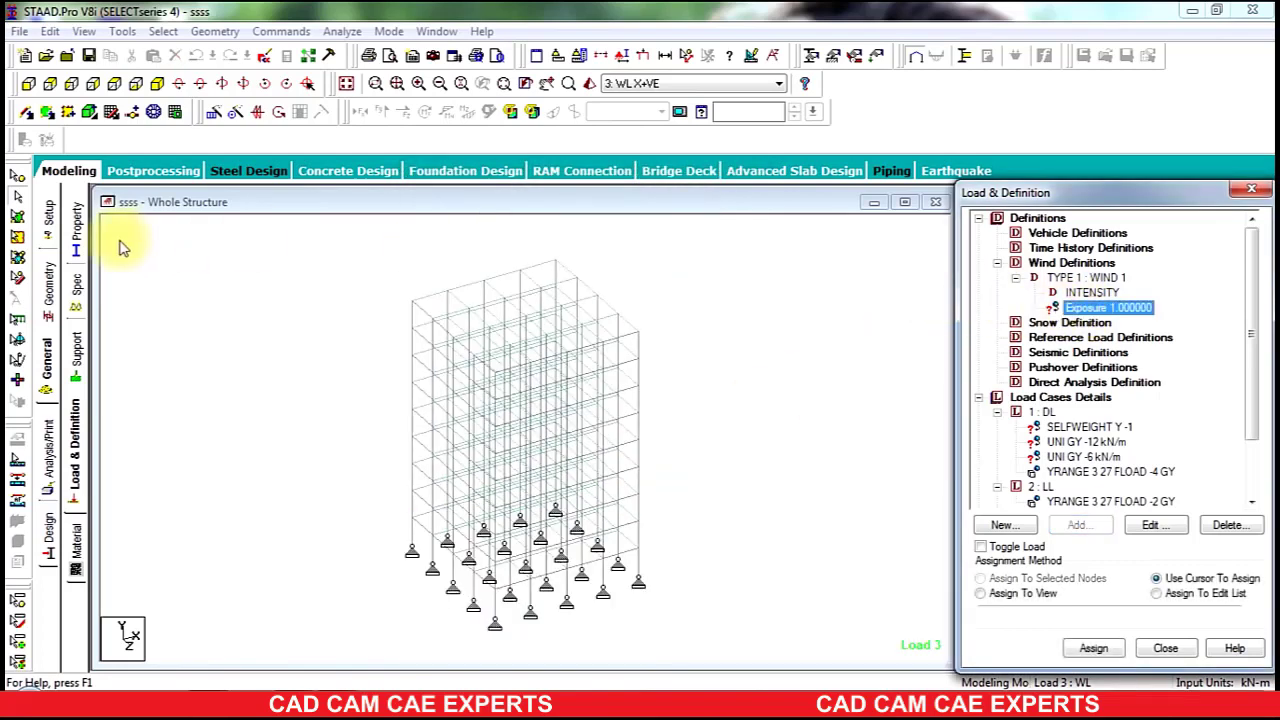
{"action": "left_click", "coordinate": [18, 177]}
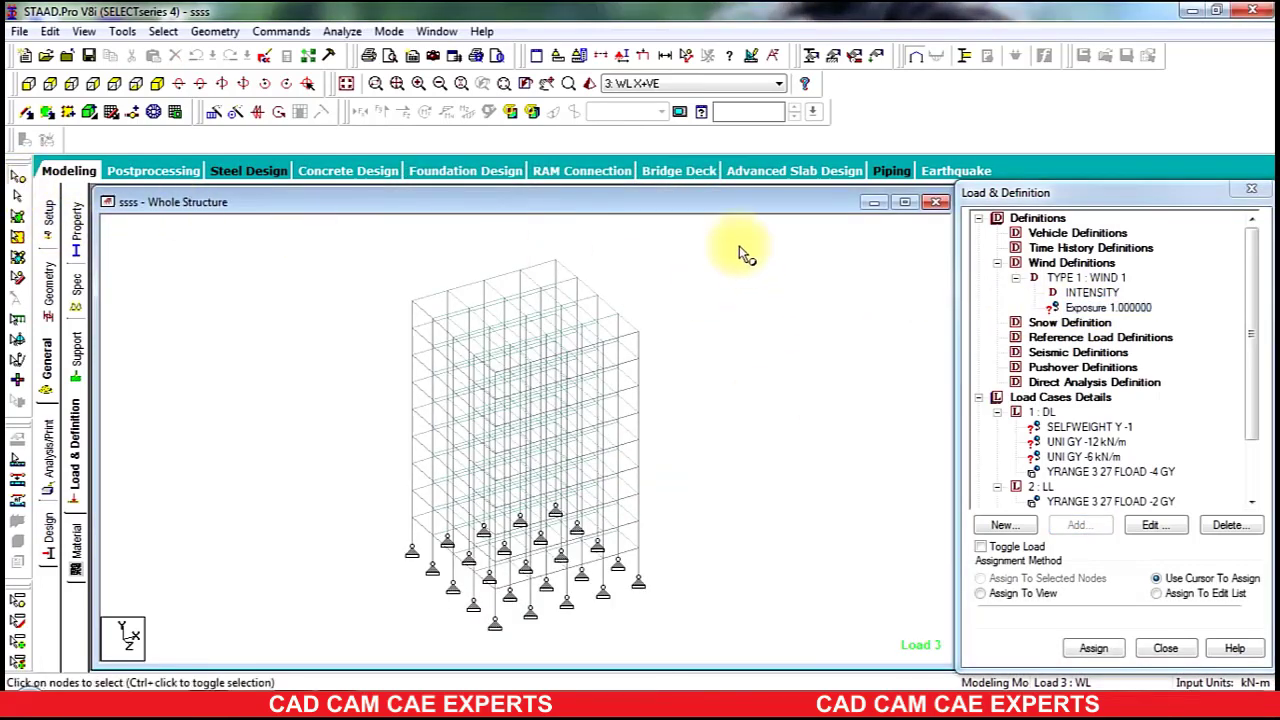
{"action": "left_click_drag", "start_coordinate": [743, 251], "coordinate": [323, 649]}
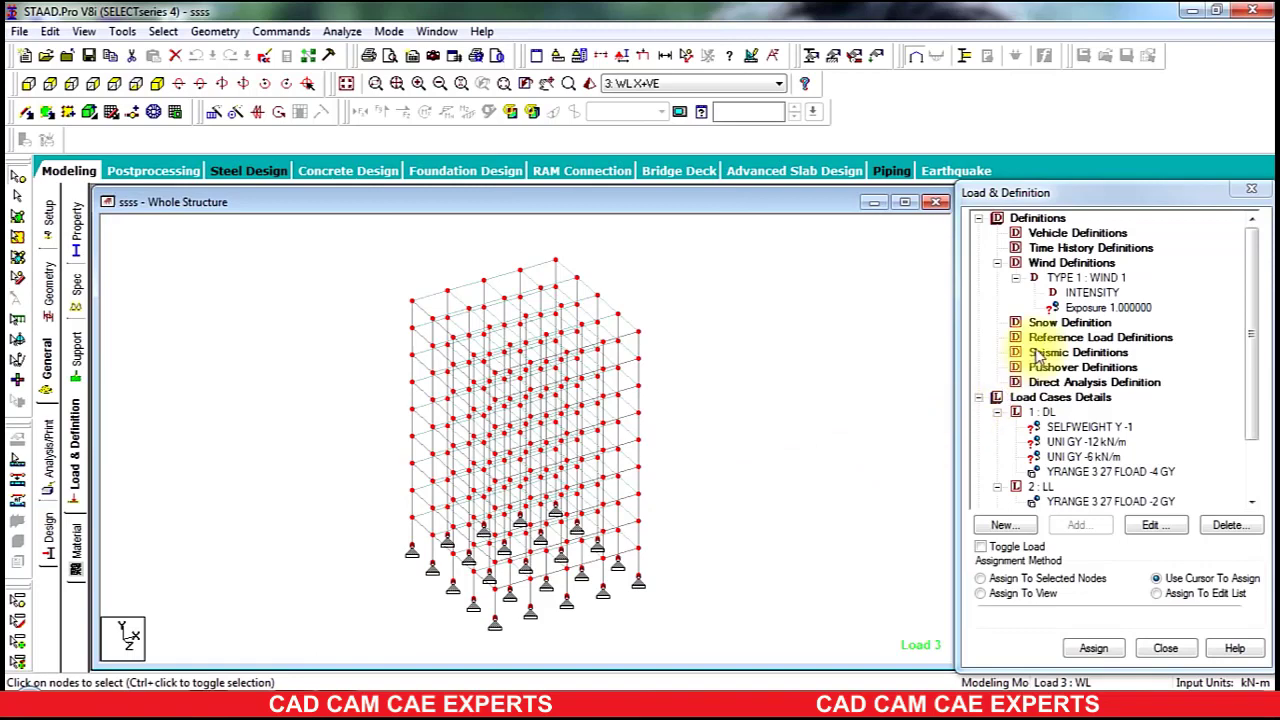
{"action": "left_click", "coordinate": [1028, 580]}
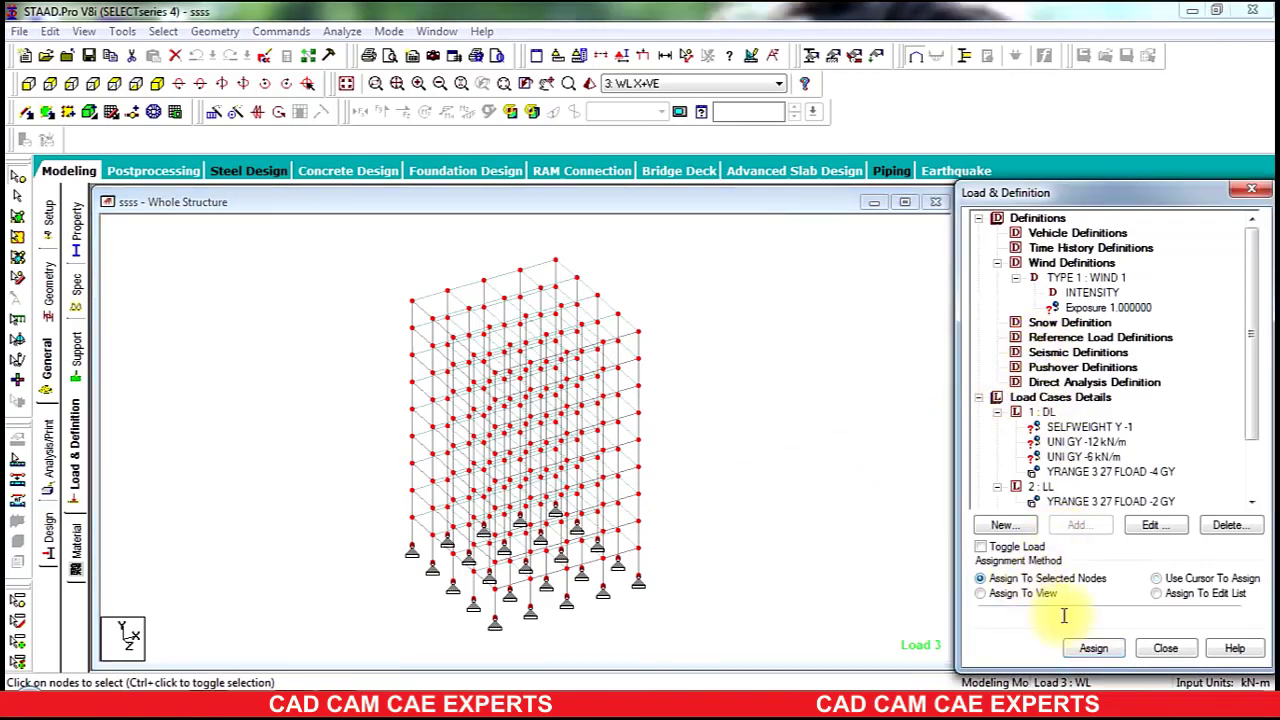
{"action": "left_click", "coordinate": [1093, 648]}
{"action": "left_click", "coordinate": [1132, 476]}
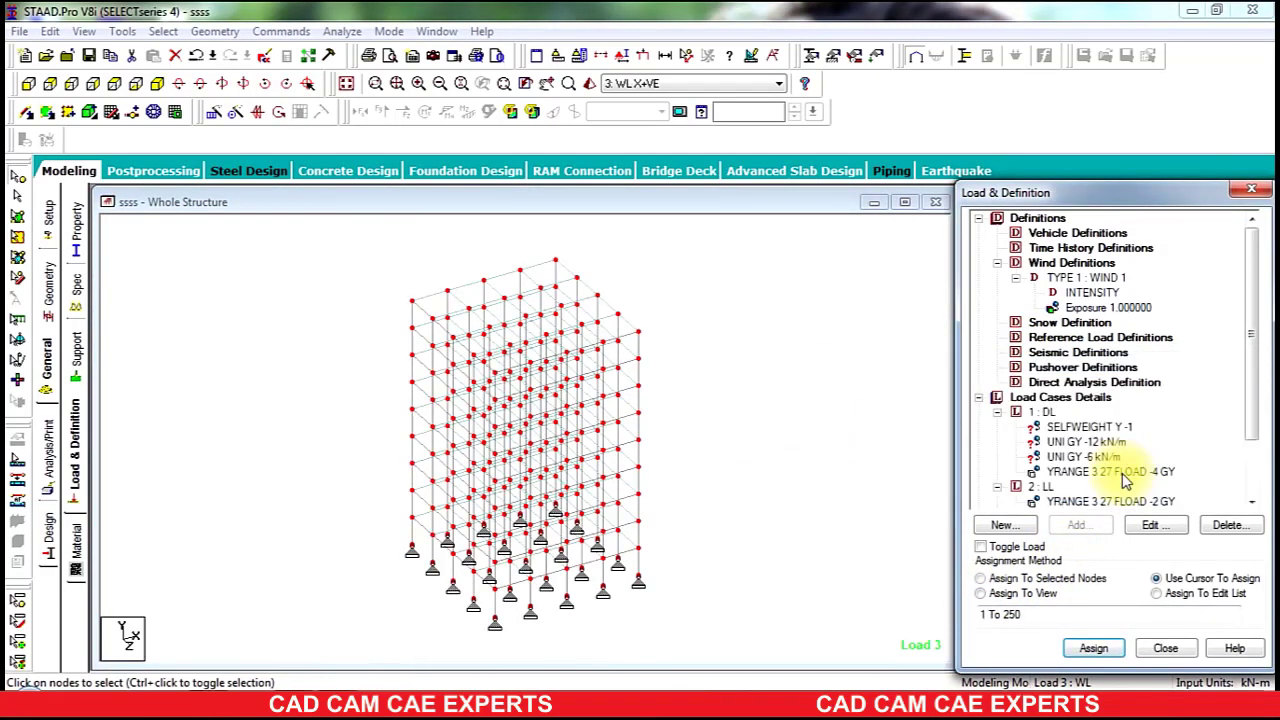
{"action": "left_click", "coordinate": [723, 349]}
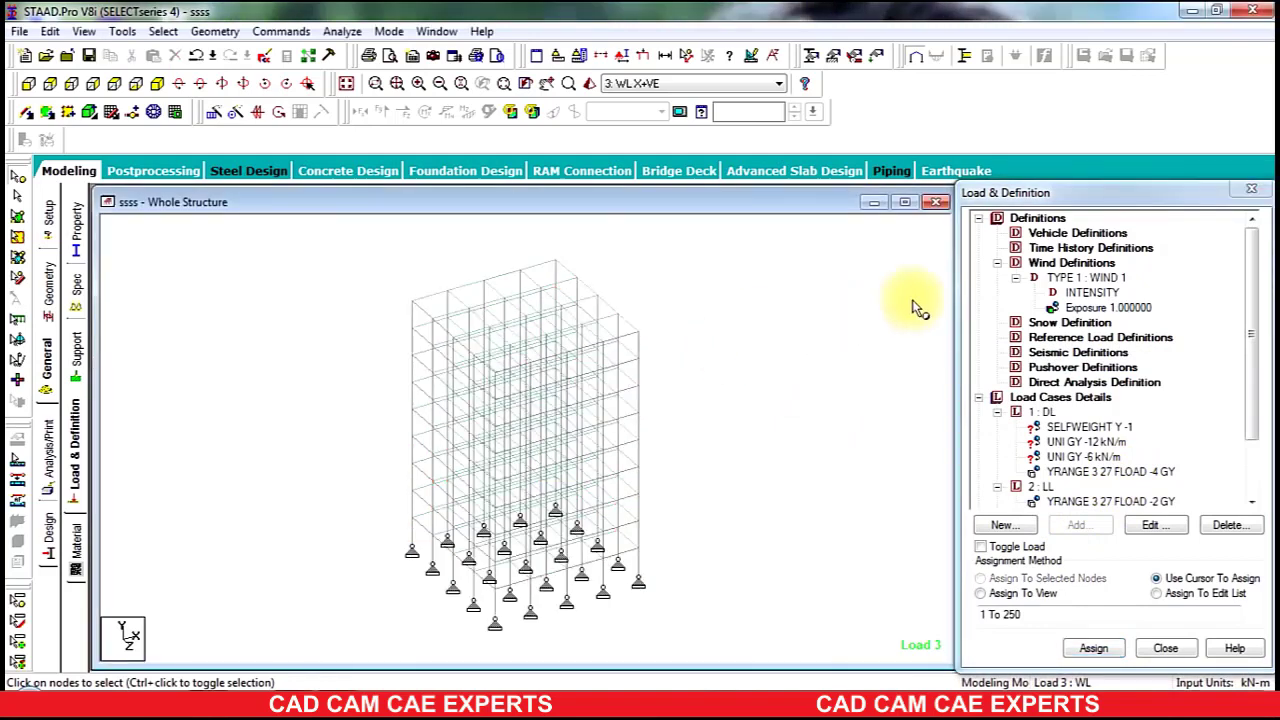
- Assign the SELFWEIGHT Y -1 item of the DL case to all members of the structure
{"action": "left_click", "coordinate": [996, 262]}
{"action": "left_click", "coordinate": [978, 218]}
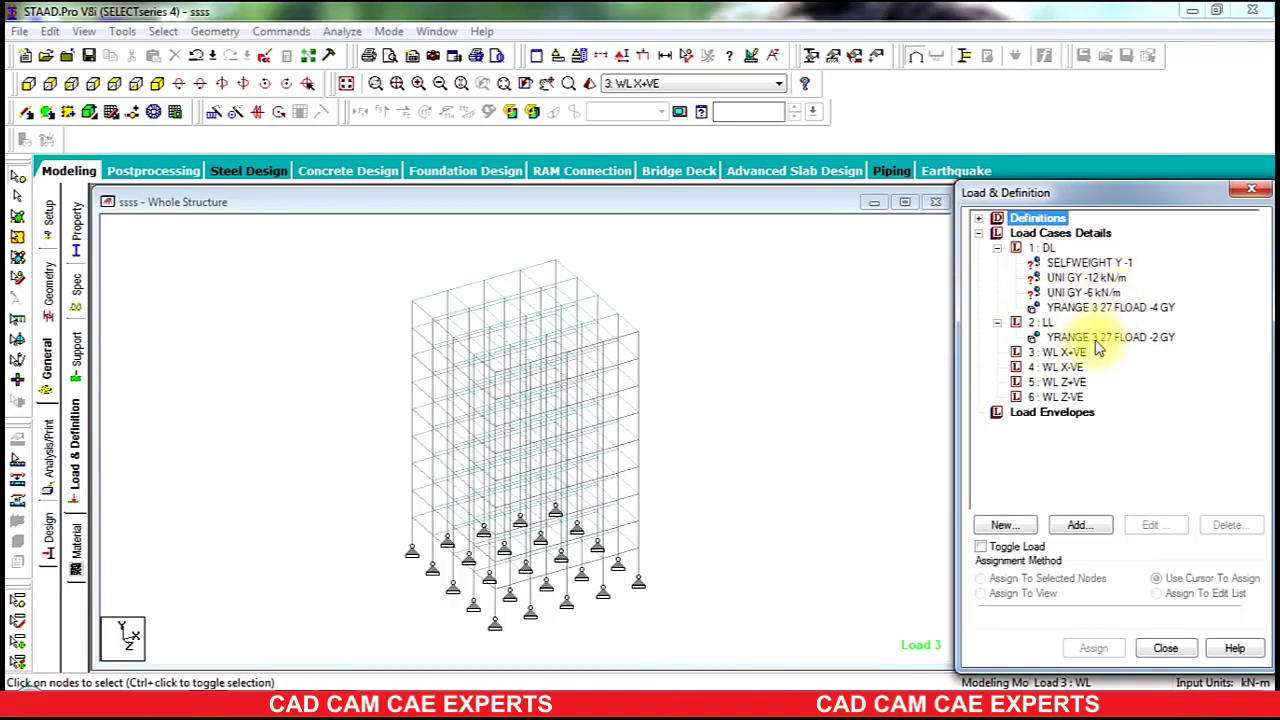
{"action": "left_click", "coordinate": [1070, 263]}
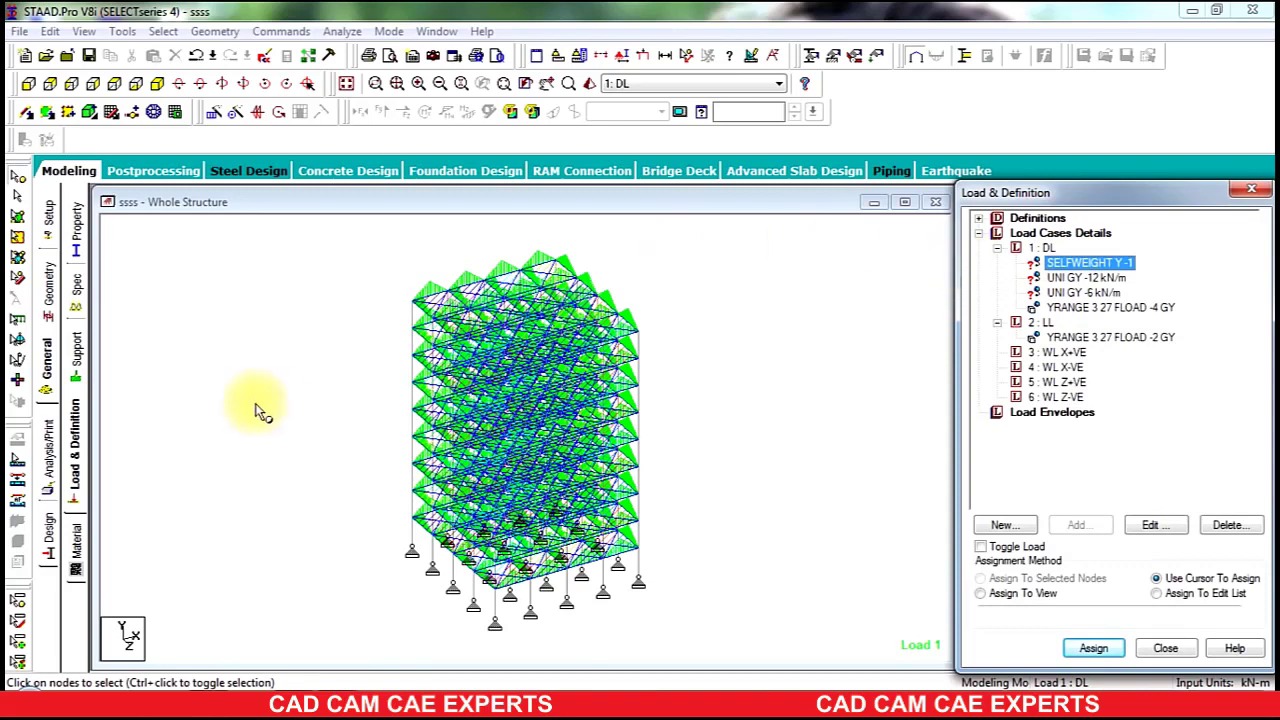
{"action": "left_click", "coordinate": [18, 196]}
{"action": "left_click_drag", "start_coordinate": [709, 218], "coordinate": [481, 395]}
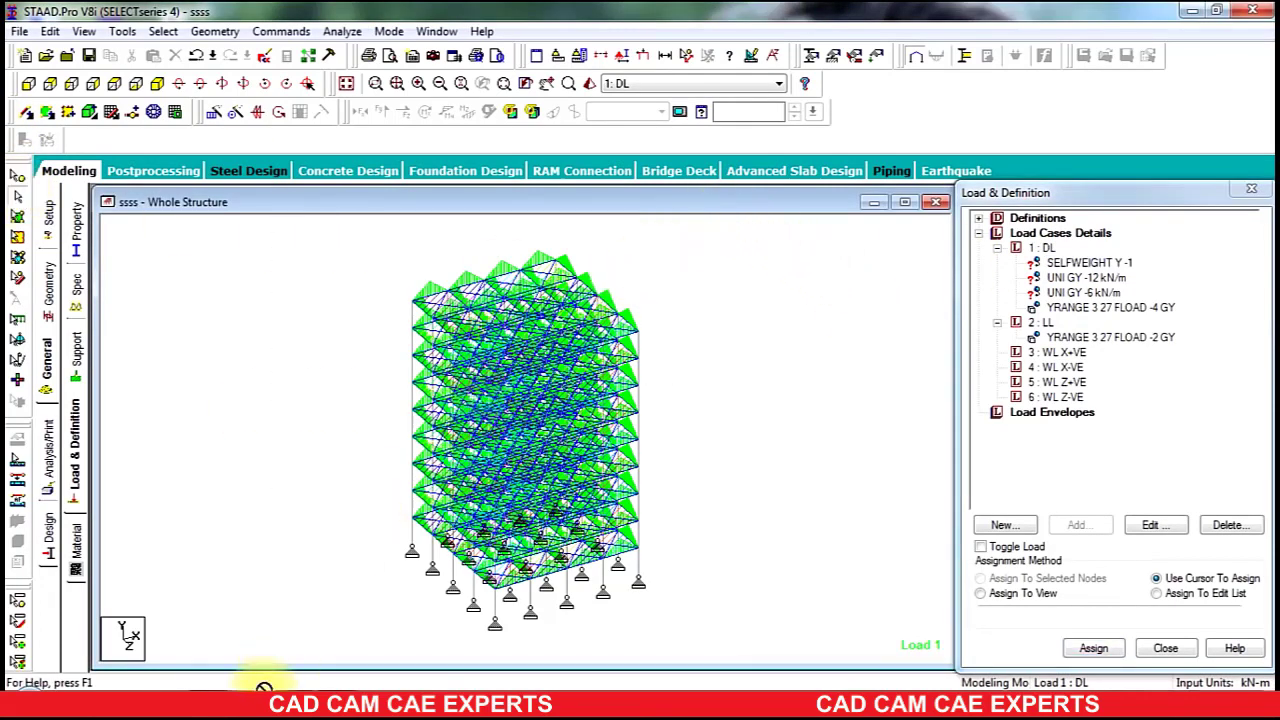
{"action": "left_click", "coordinate": [17, 287]}
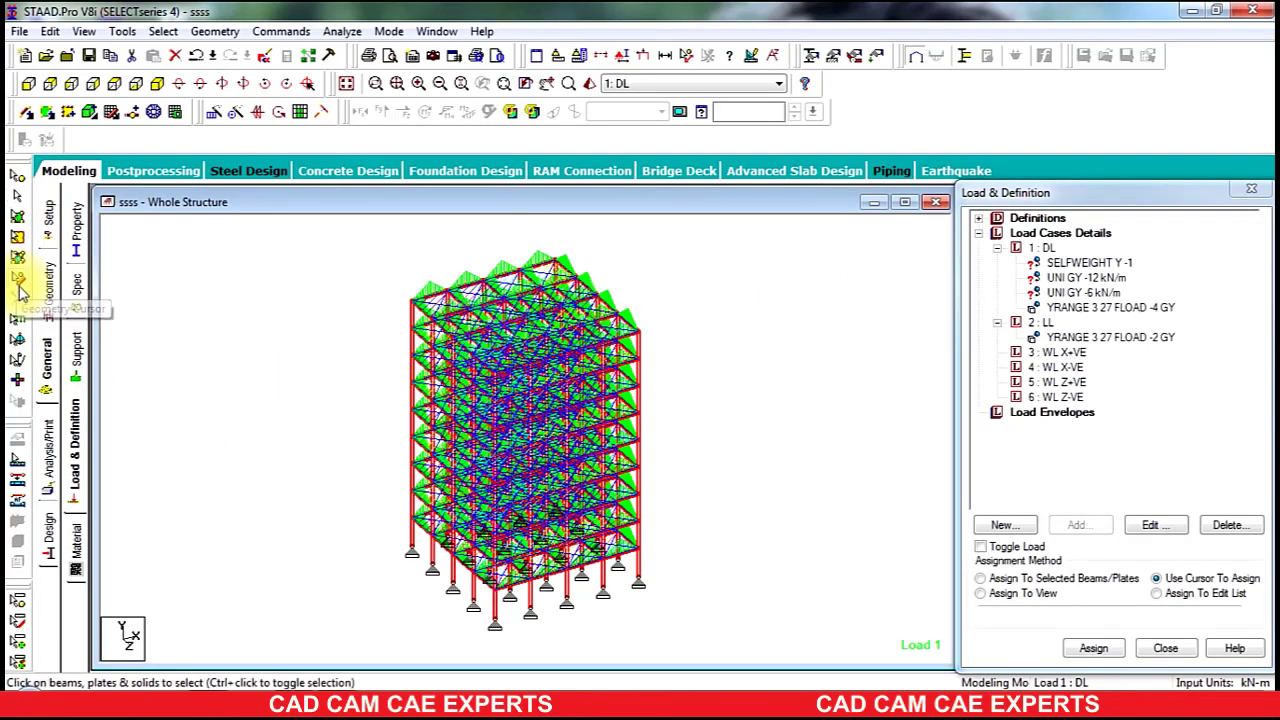
{"action": "left_click_drag", "start_coordinate": [744, 244], "coordinate": [352, 672]}
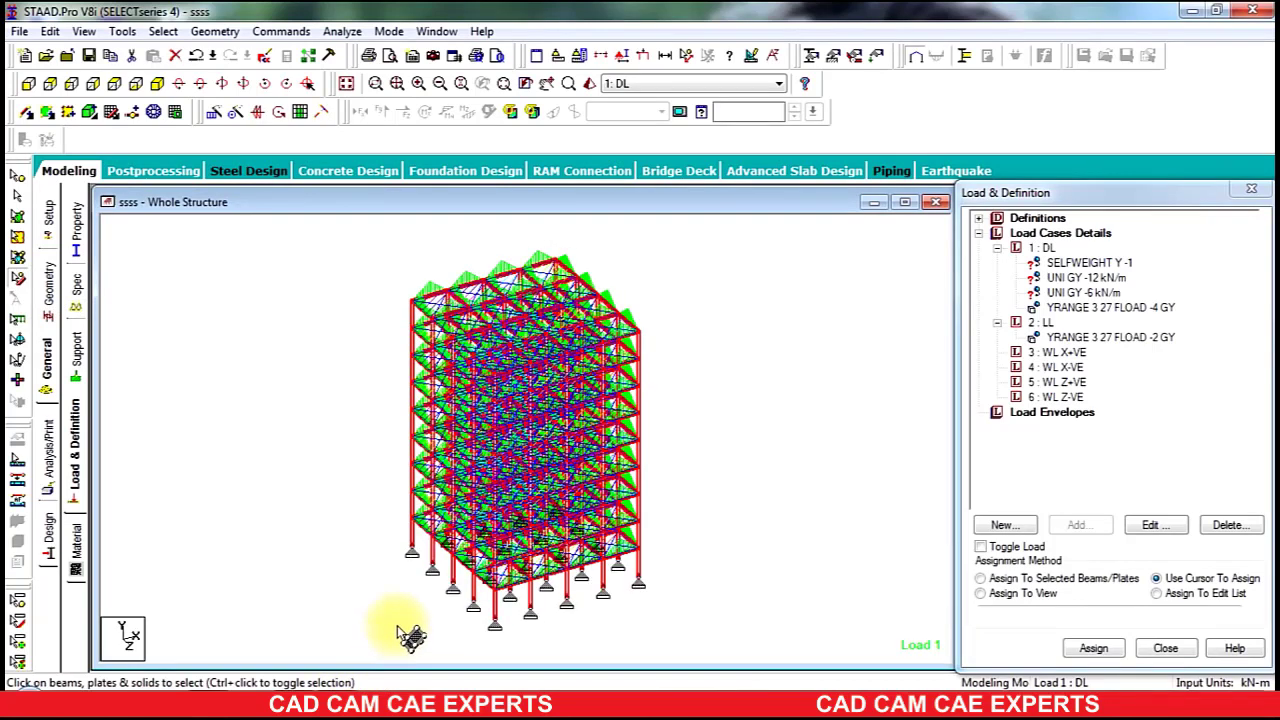
{"action": "left_click", "coordinate": [980, 578]}
{"action": "left_click", "coordinate": [1093, 648]}
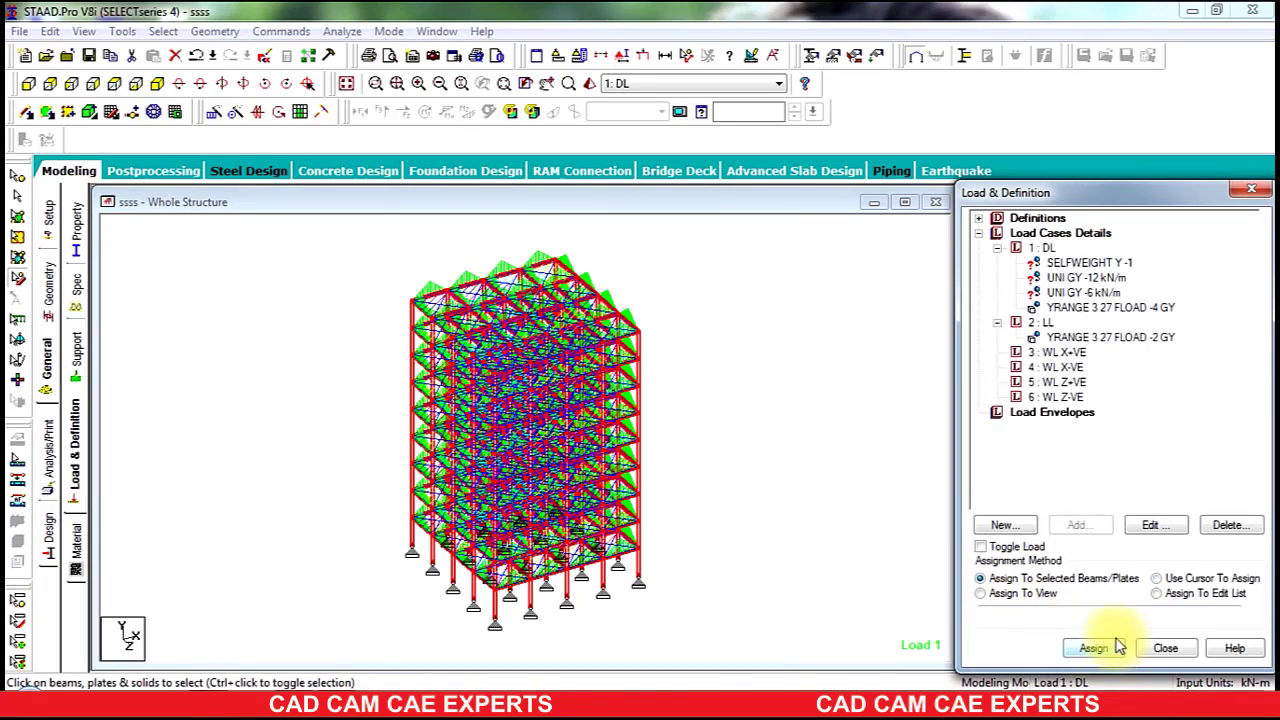
{"action": "left_click", "coordinate": [1093, 648]}
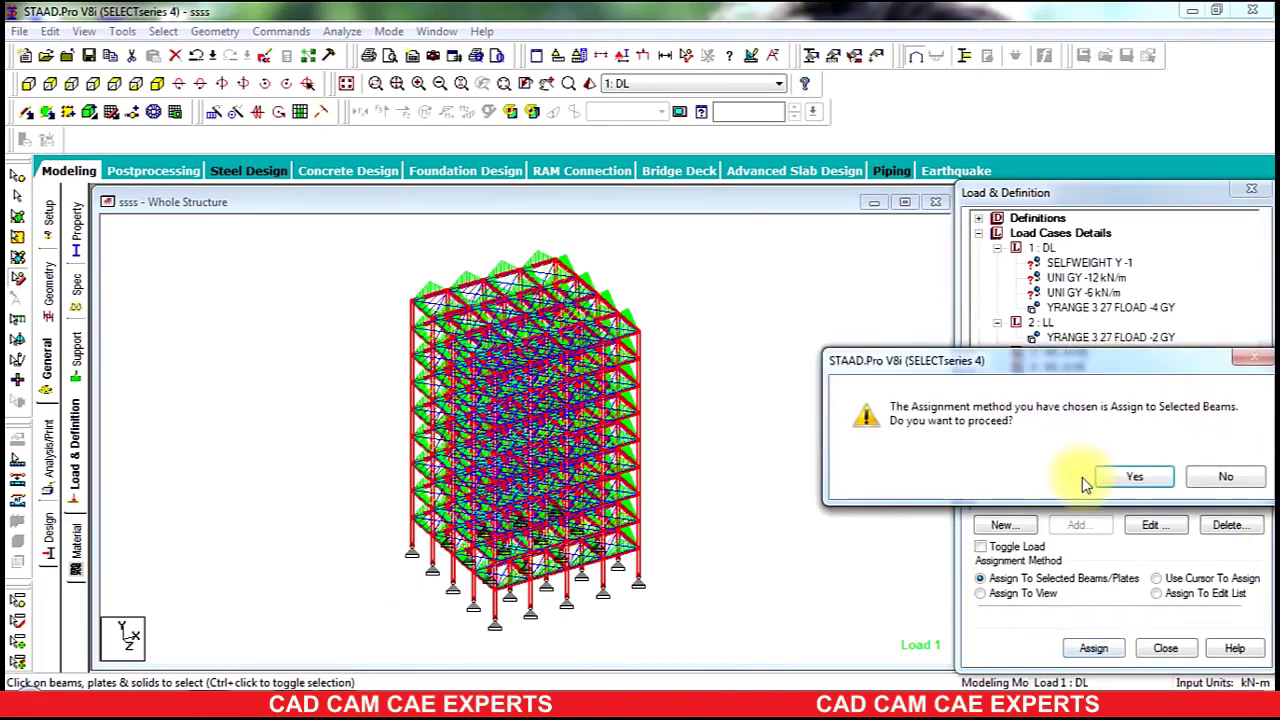
{"action": "left_click", "coordinate": [1134, 477]}
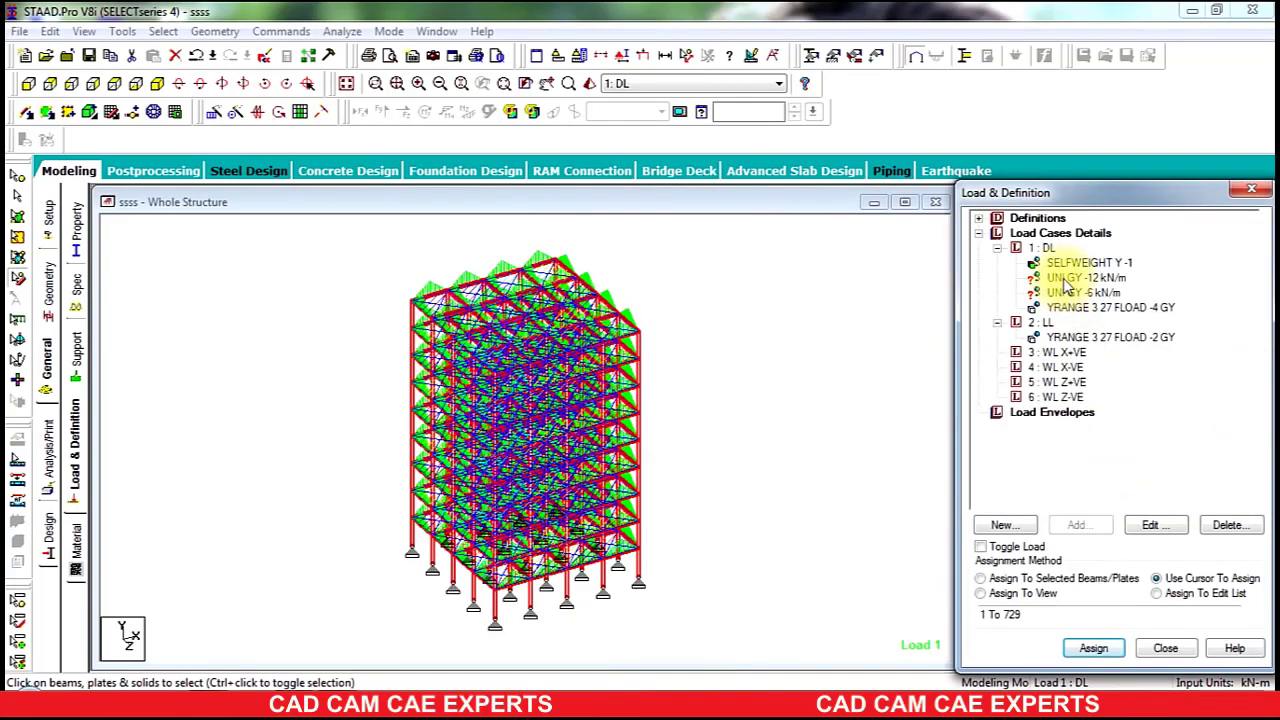
- Assign the UNI GY -12 kN/m load to all members along the four outer edges of the building, selected in plan
{"action": "left_click", "coordinate": [112, 83]}
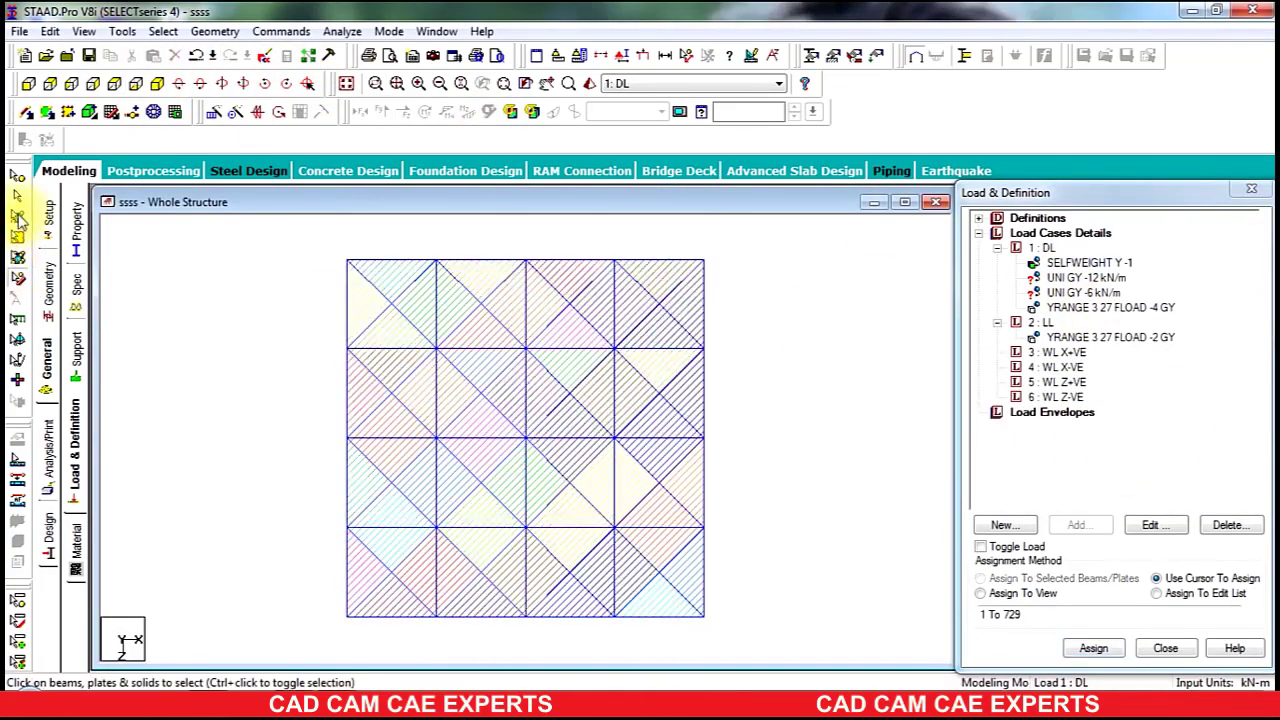
{"action": "left_click", "coordinate": [1085, 279]}
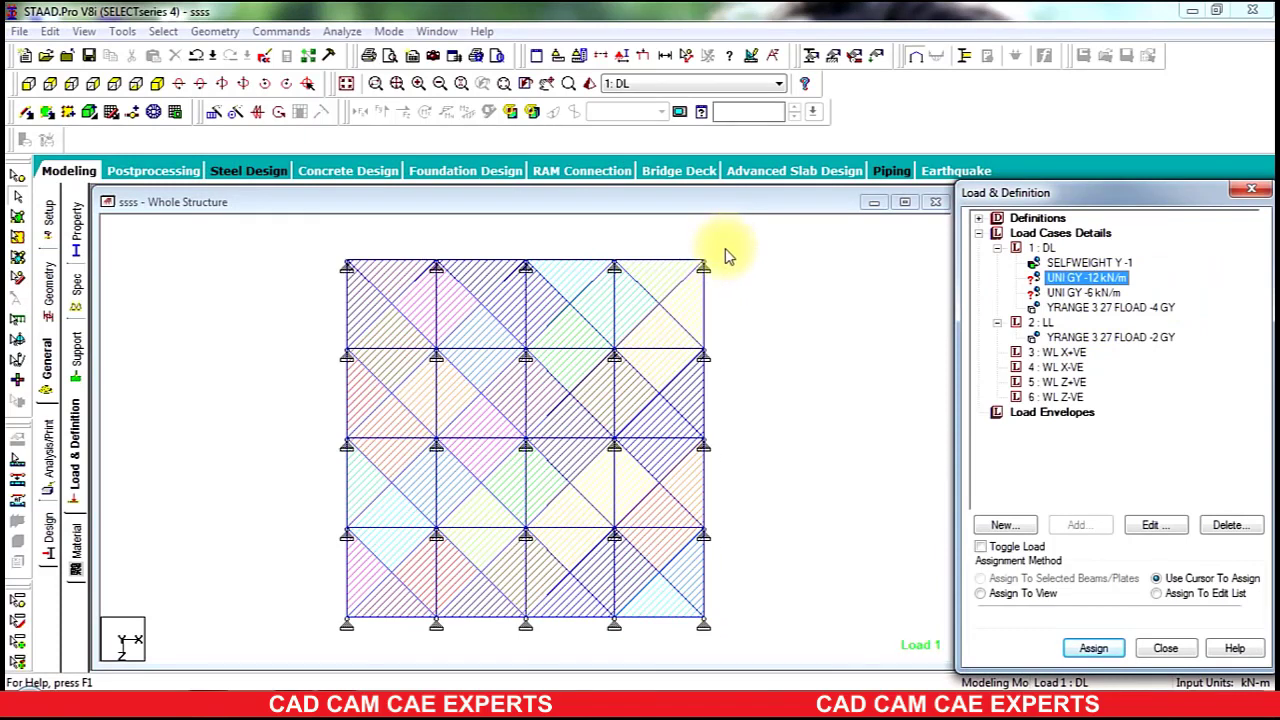
{"action": "left_click", "coordinate": [657, 278]}
{"action": "left_click_drag", "start_coordinate": [658, 278], "coordinate": [219, 270]}
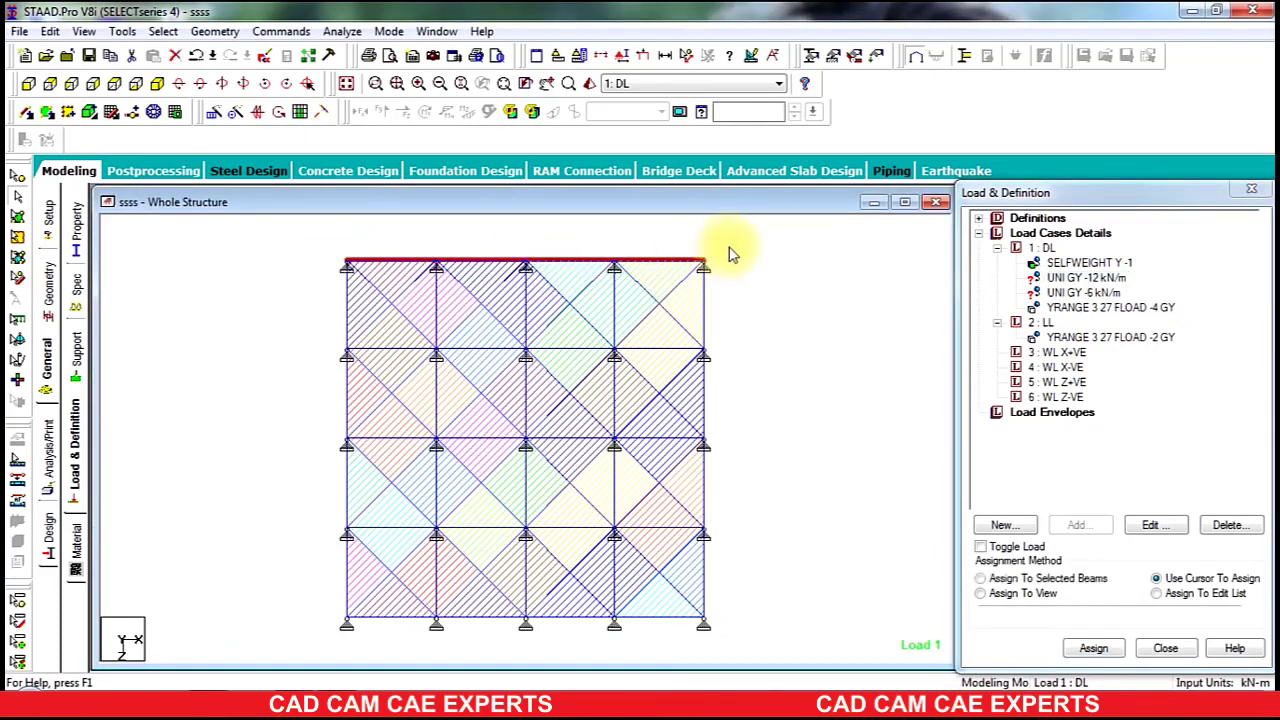
{"action": "left_click_drag", "start_coordinate": [726, 248], "coordinate": [691, 640]}
{"action": "left_click_drag", "start_coordinate": [747, 603], "coordinate": [170, 648]}
{"action": "left_click_drag", "start_coordinate": [356, 252], "coordinate": [286, 591]}
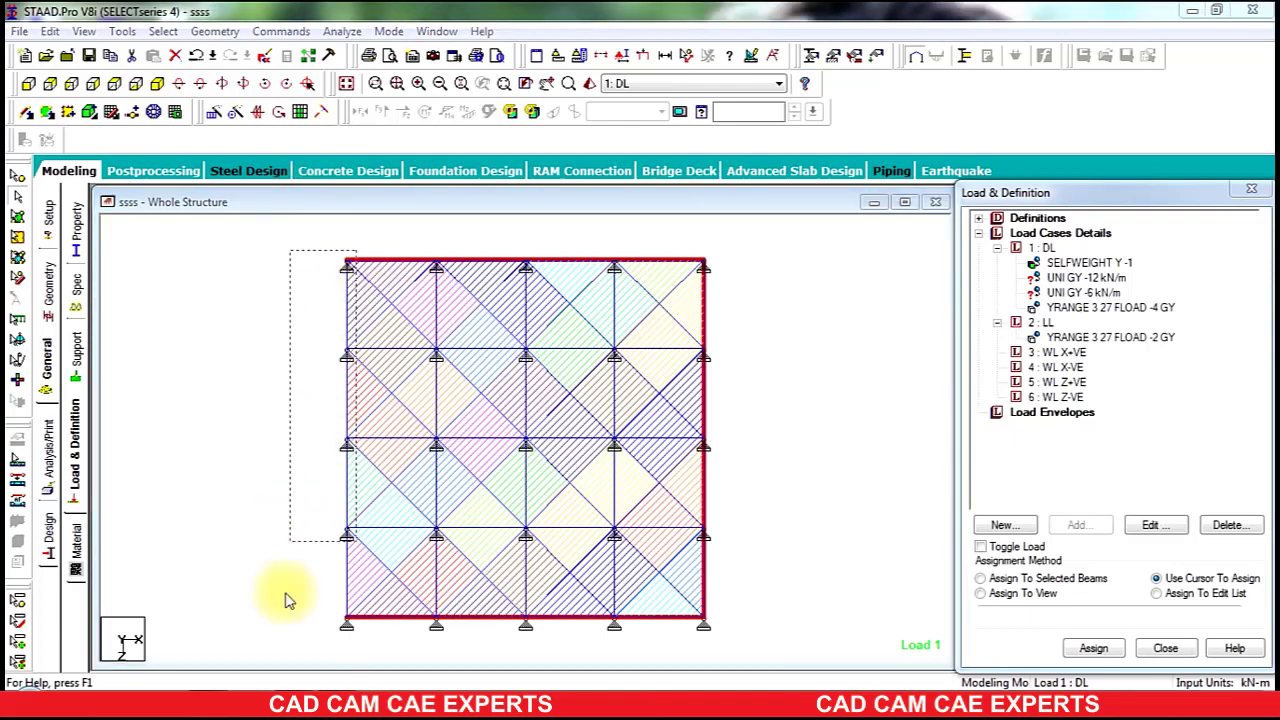
{"action": "left_click", "coordinate": [746, 398]}
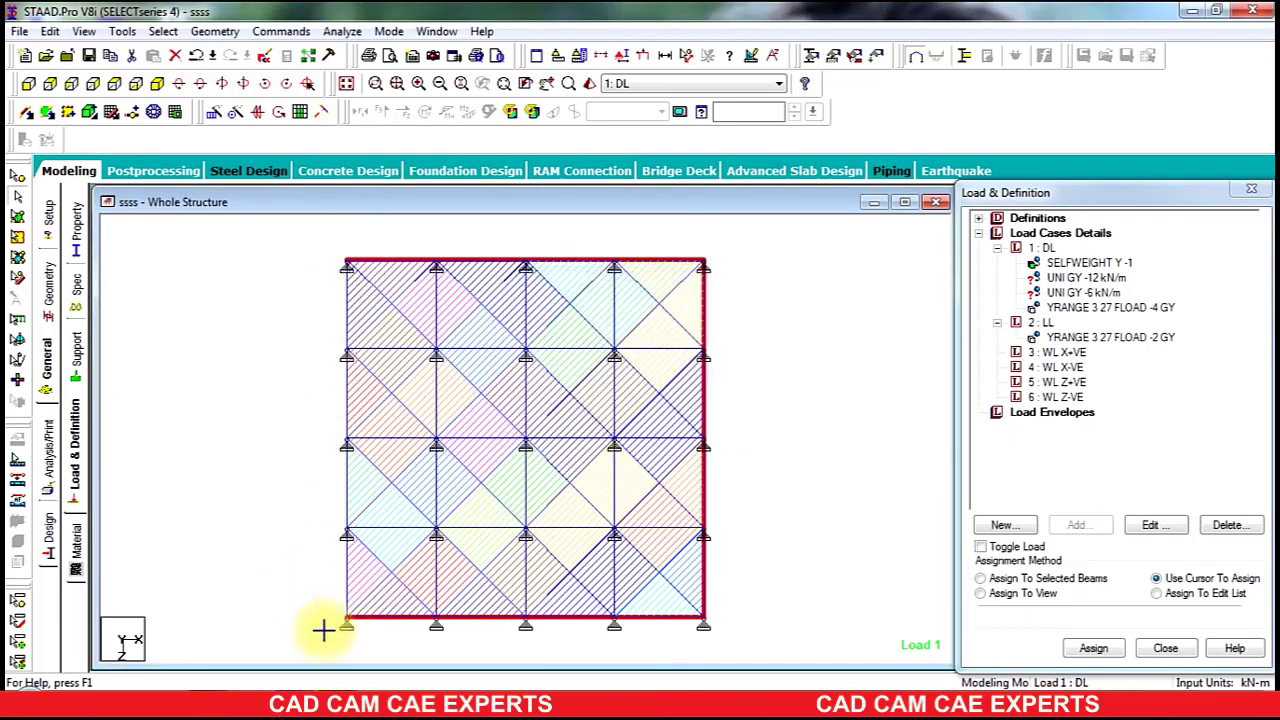
{"action": "left_click_drag", "start_coordinate": [337, 655], "coordinate": [337, 660]}
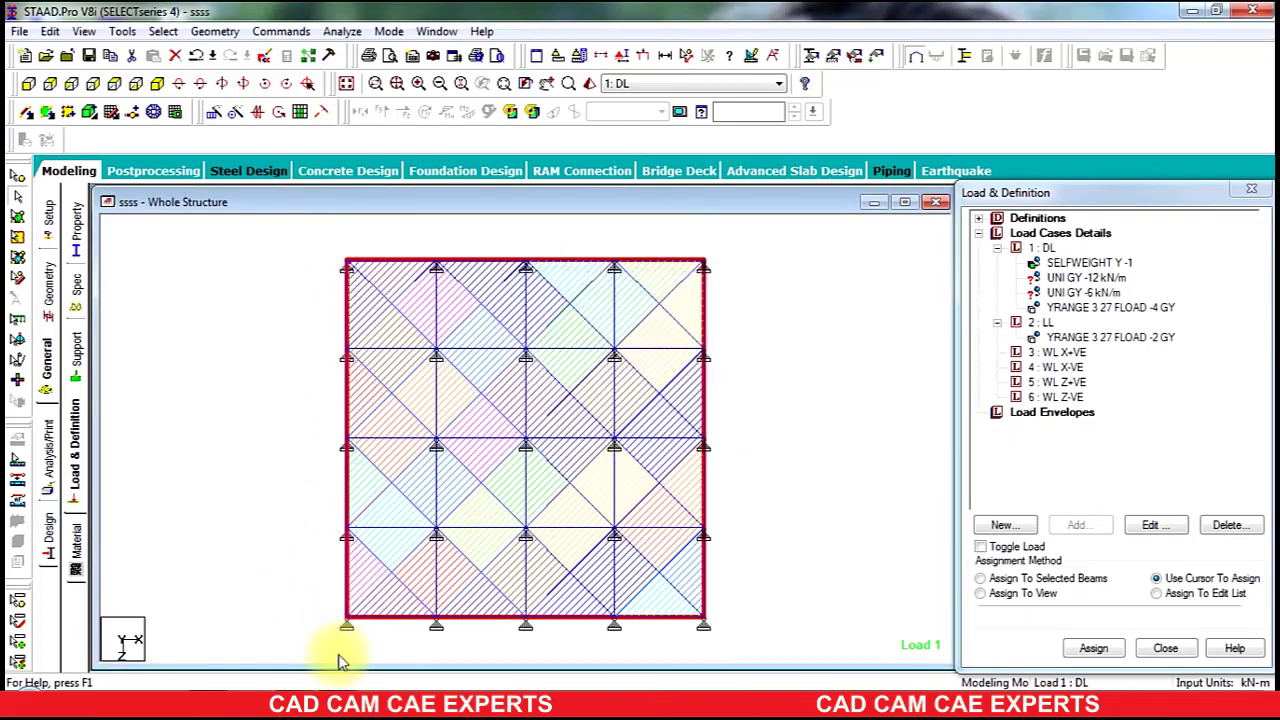
{"action": "left_click", "coordinate": [1030, 579]}
{"action": "left_click", "coordinate": [1093, 648]}
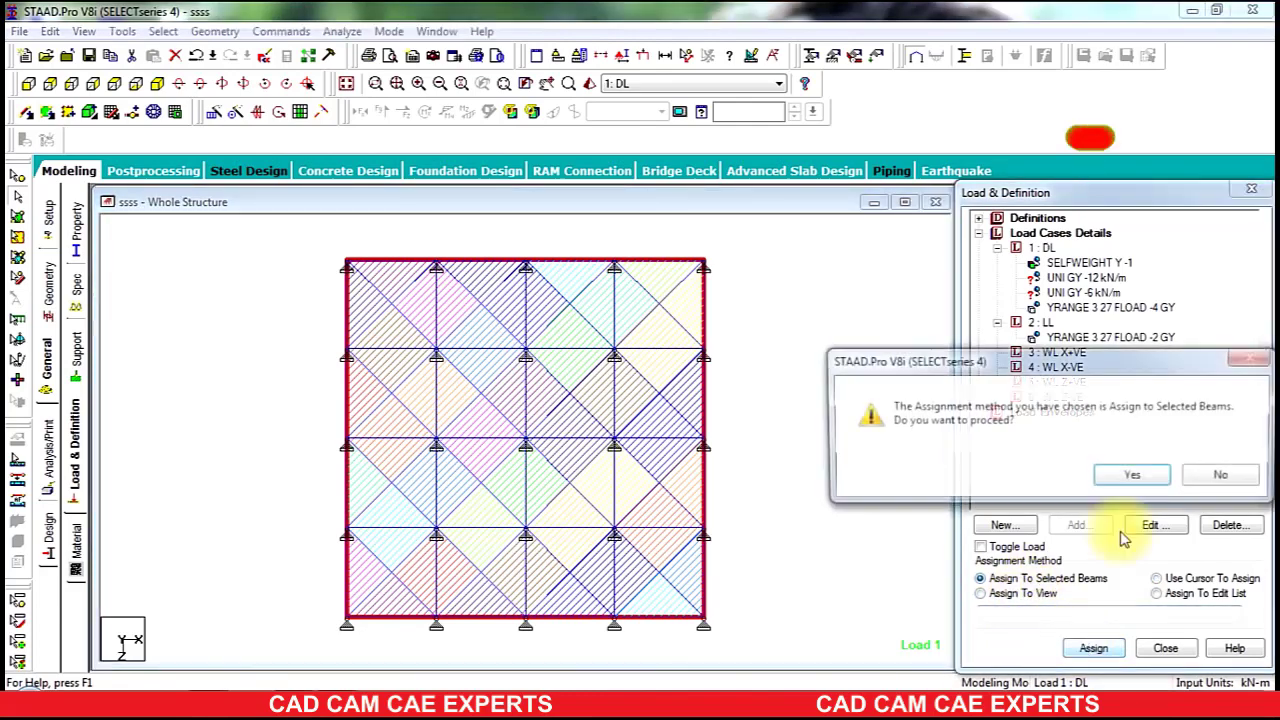
{"action": "left_click", "coordinate": [1156, 476]}
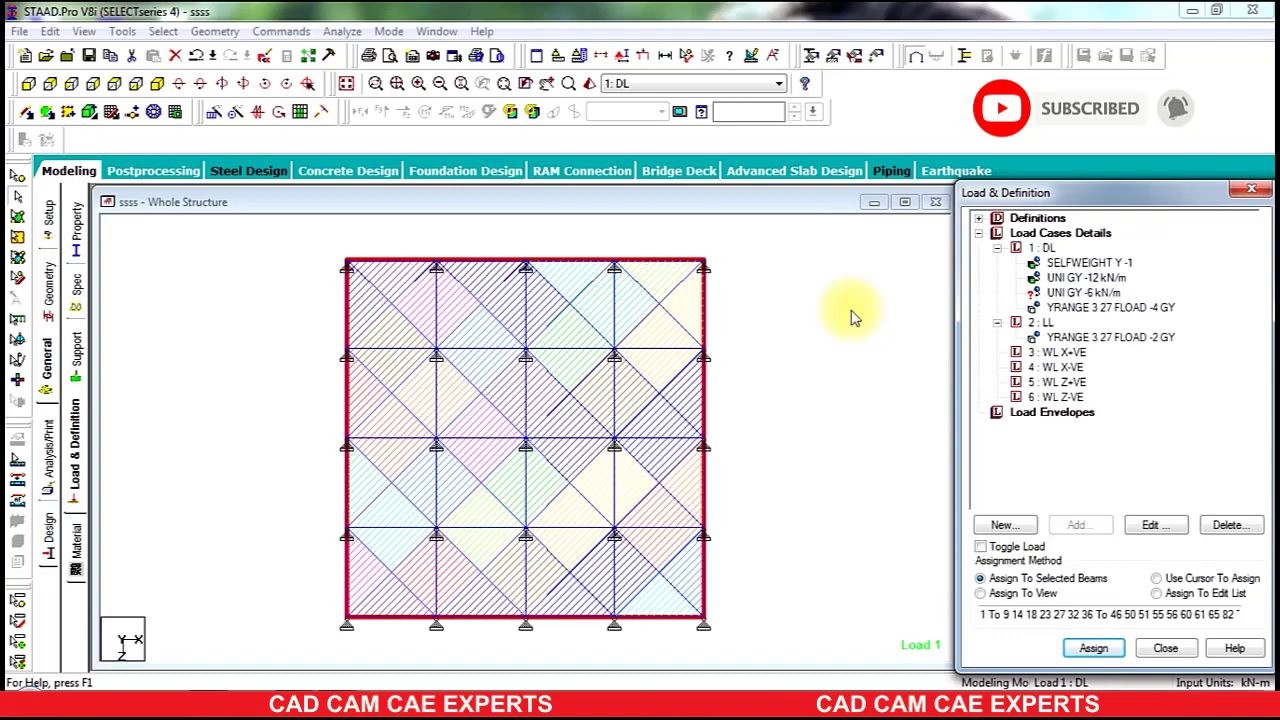
- Clear the member selection and delete the UNI GY -12 kN/m load from the DL case
{"action": "left_click", "coordinate": [150, 83]}
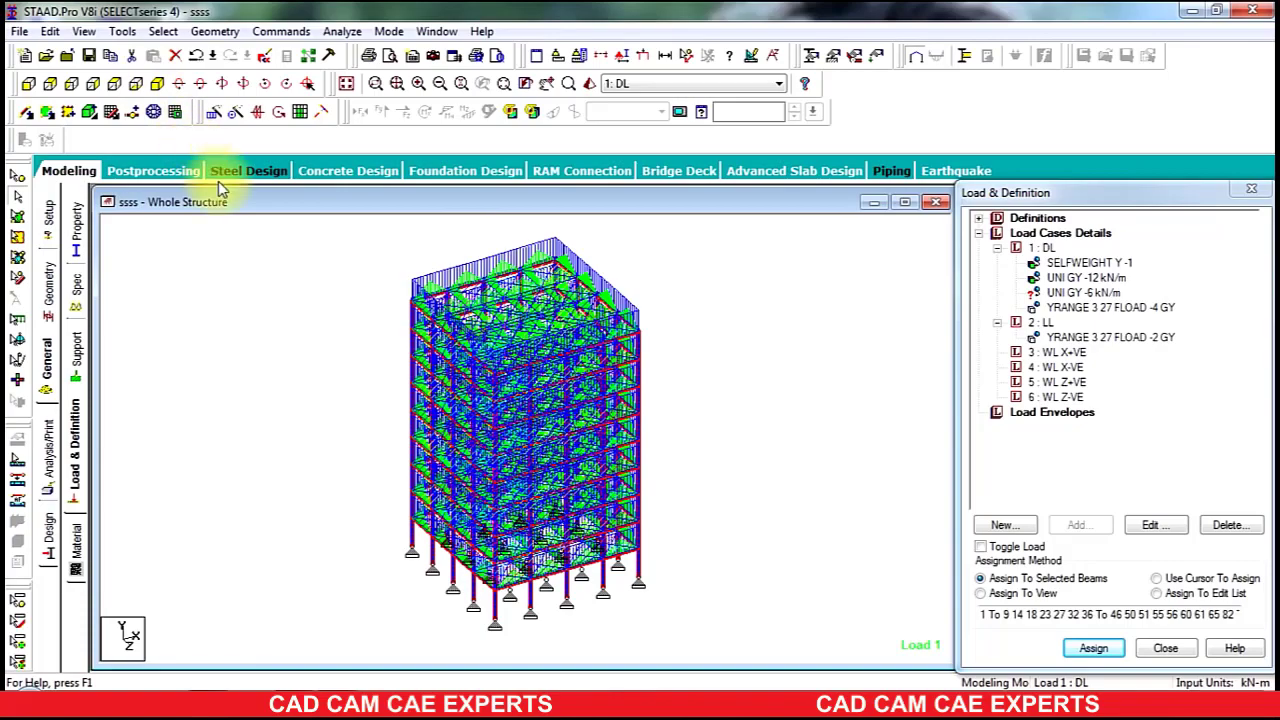
{"action": "scroll", "coordinate": [494, 655], "scroll_direction": "up", "scroll_amount": 5}
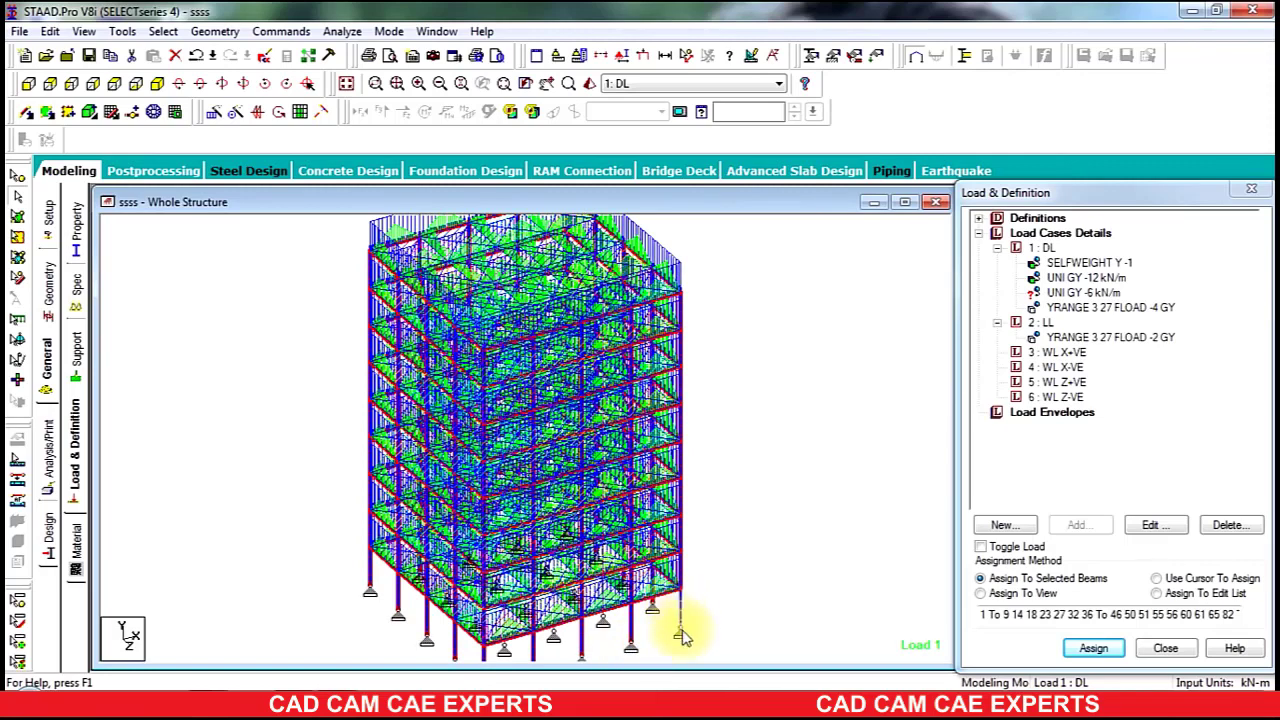
{"action": "left_click", "coordinate": [743, 517]}
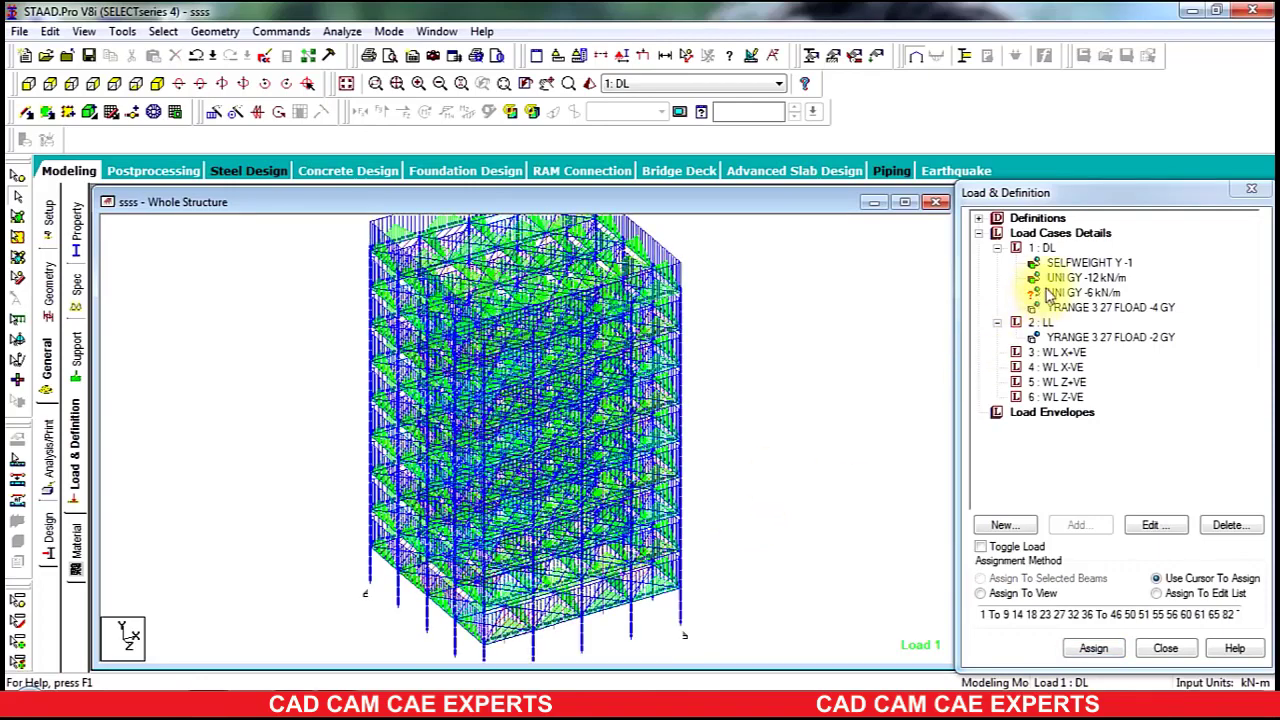
{"action": "left_click", "coordinate": [1068, 279]}
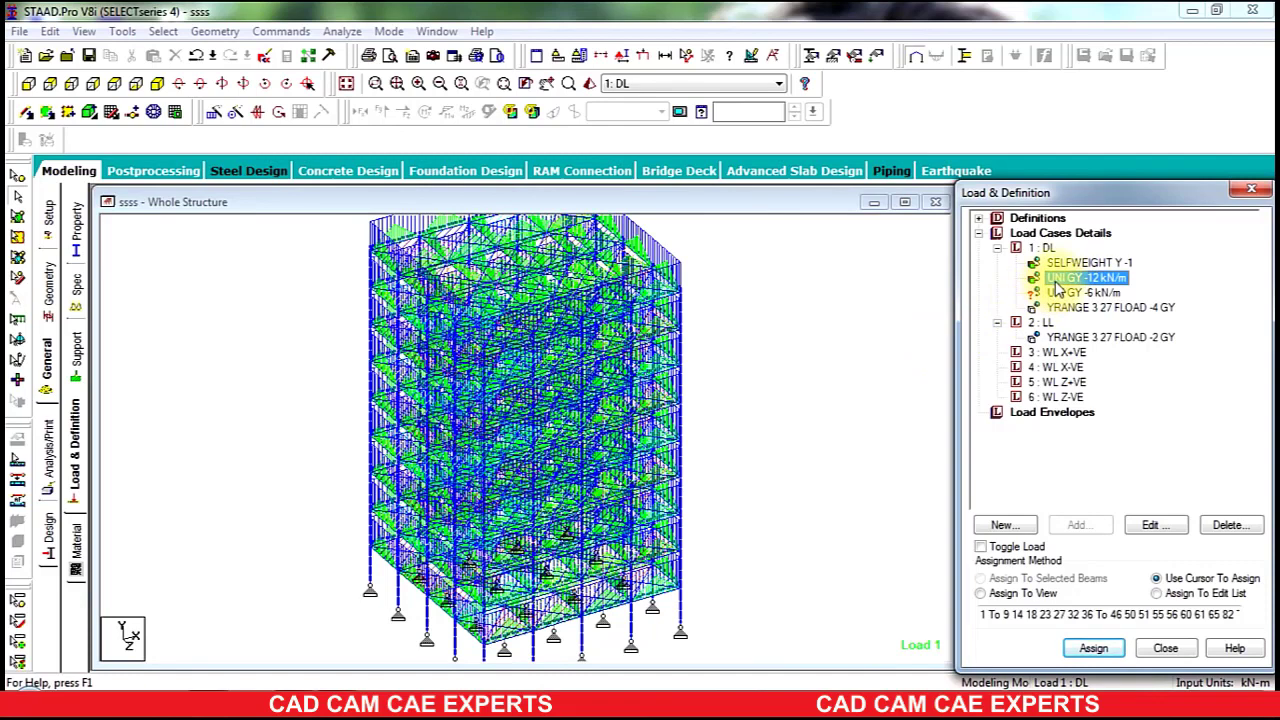
{"action": "left_click", "coordinate": [850, 372]}
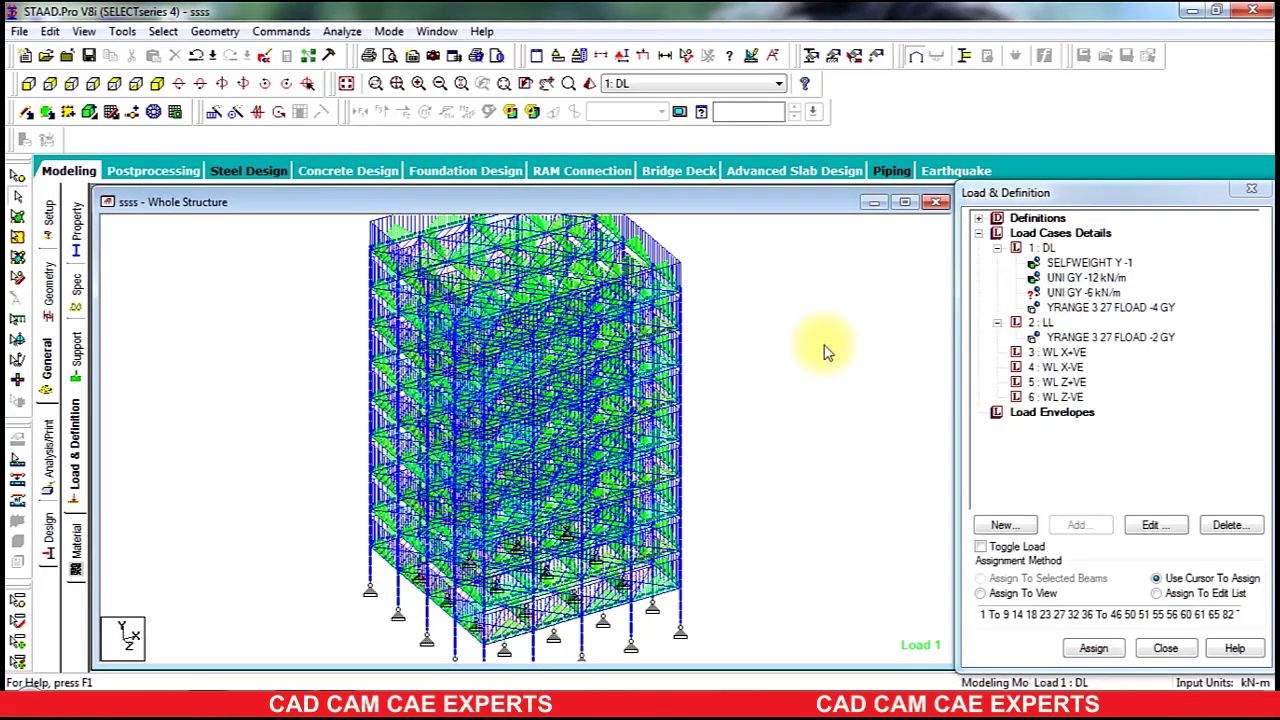
{"action": "left_click", "coordinate": [1056, 279]}
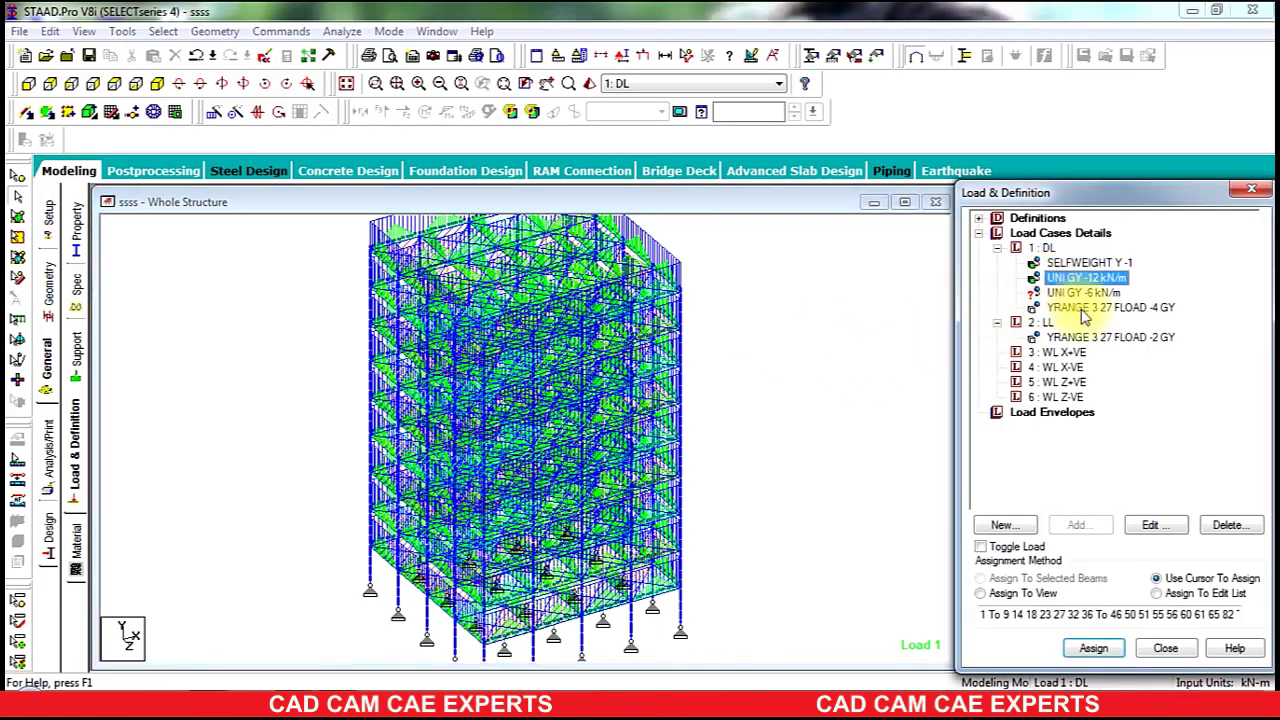
{"action": "left_click", "coordinate": [1228, 524]}
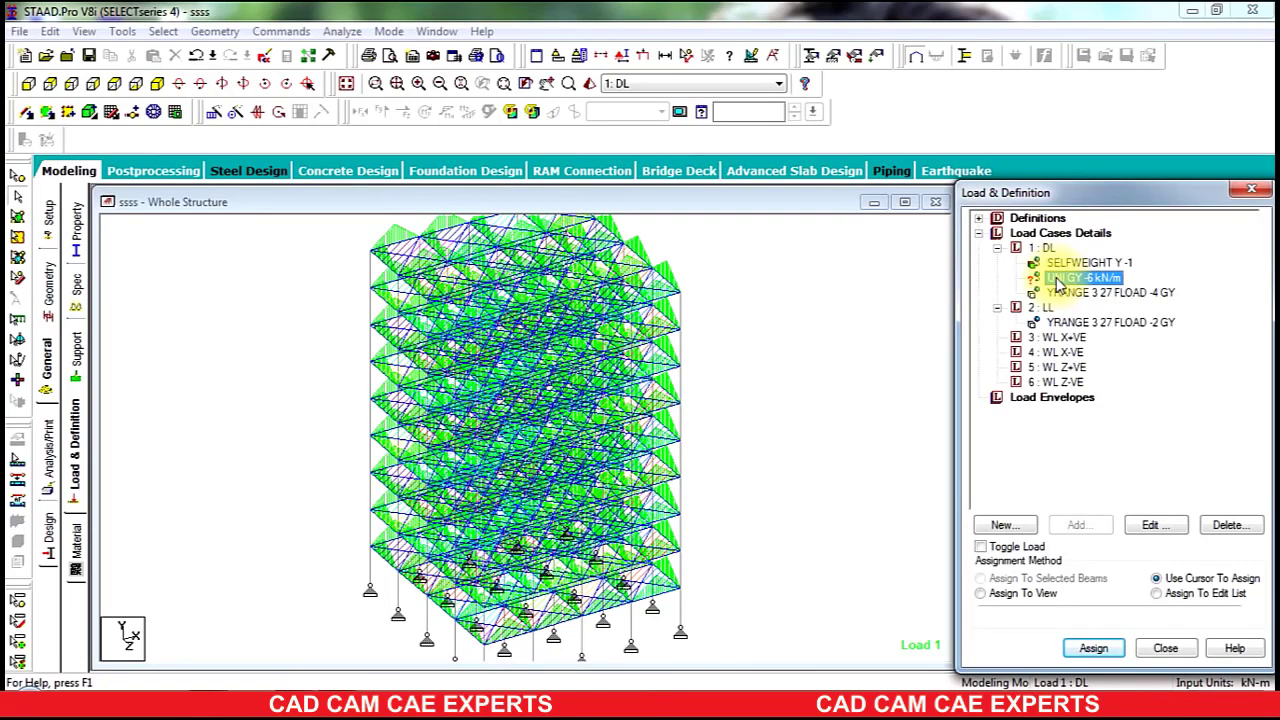
- Try to select all interior members at once in plan for the UNI GY -6 kN/m load, checking the selection in the isometric view
{"action": "left_click", "coordinate": [114, 86]}
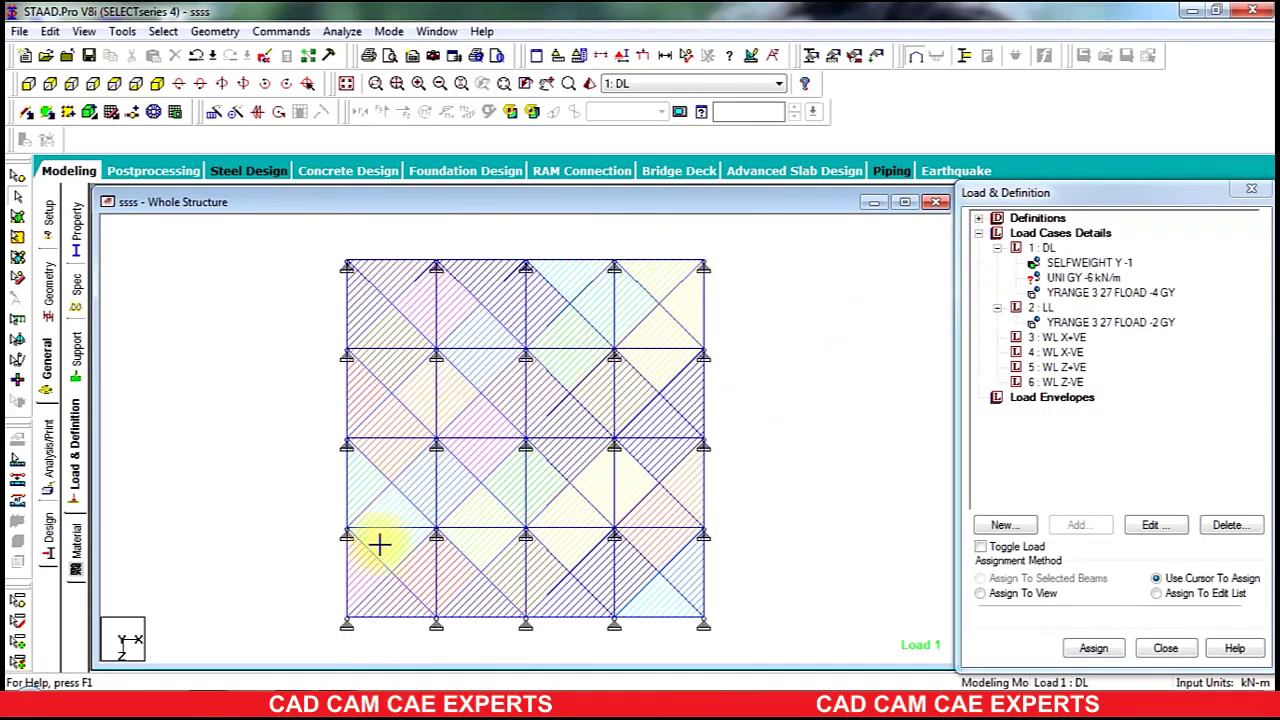
{"action": "left_click_drag", "start_coordinate": [380, 594], "coordinate": [374, 604]}
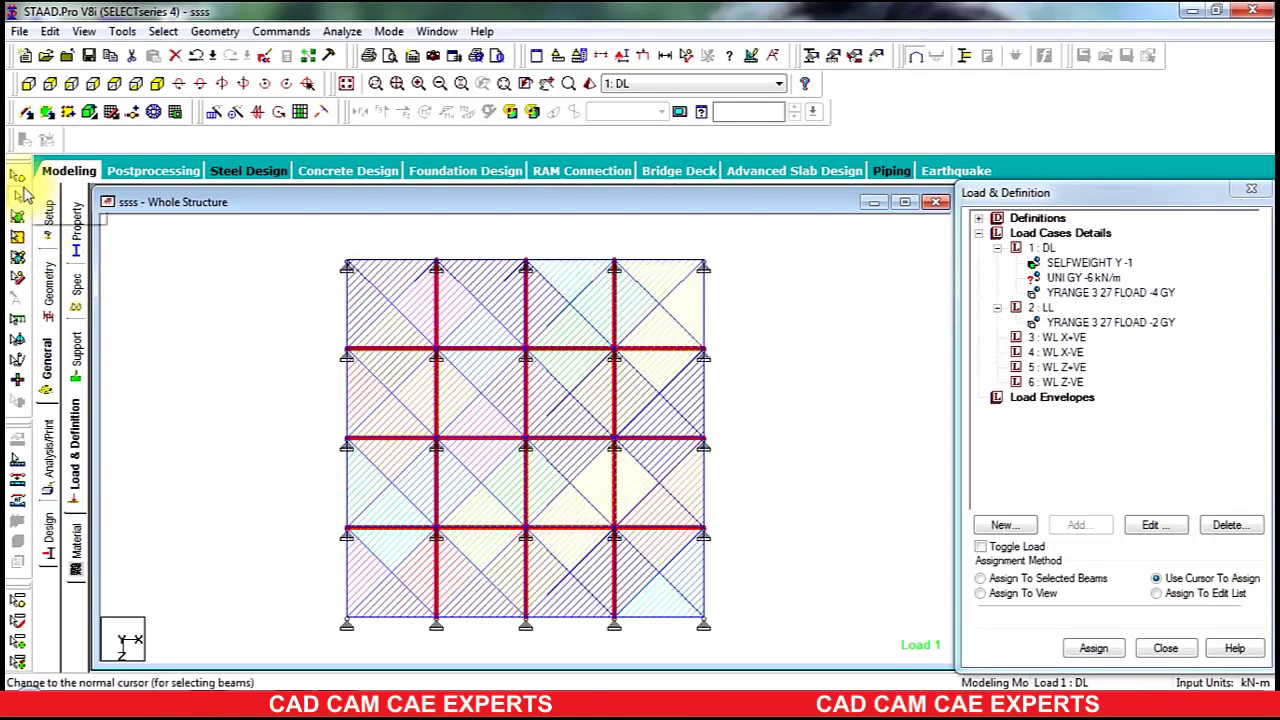
{"action": "left_click", "coordinate": [17, 176]}
{"action": "left_click_drag", "start_coordinate": [654, 319], "coordinate": [392, 592]}
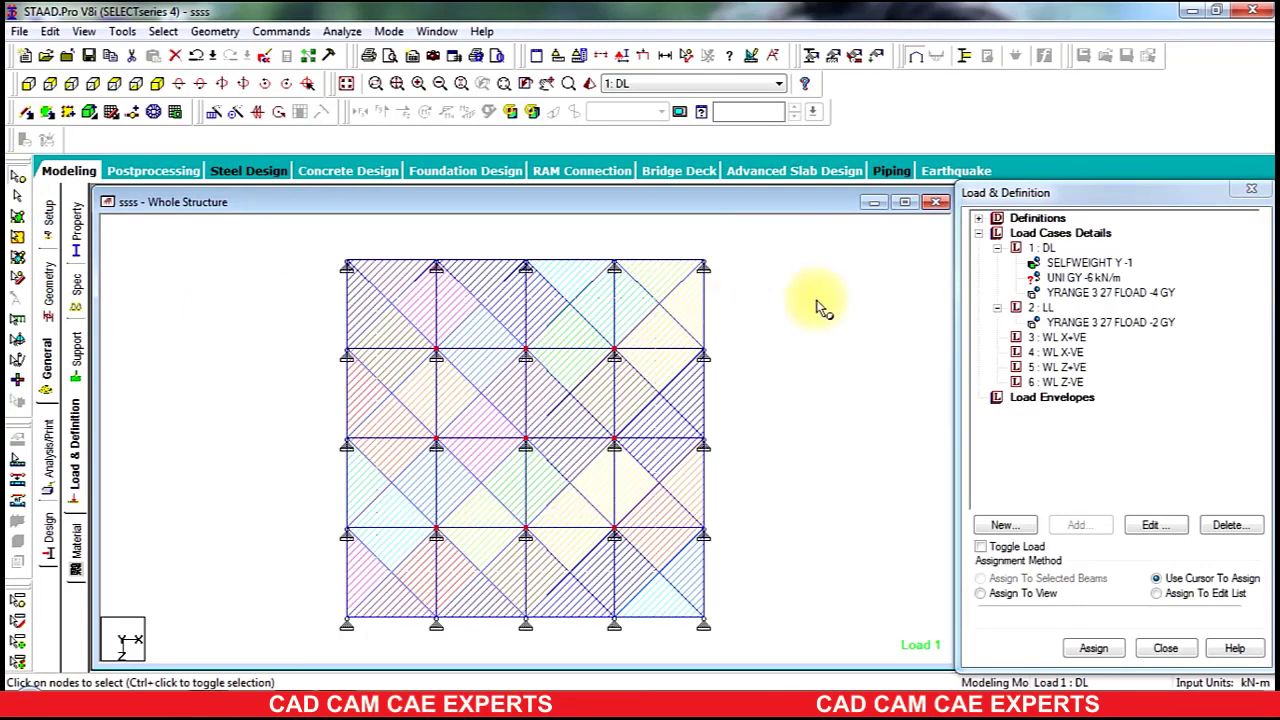
{"action": "left_click", "coordinate": [20, 200]}
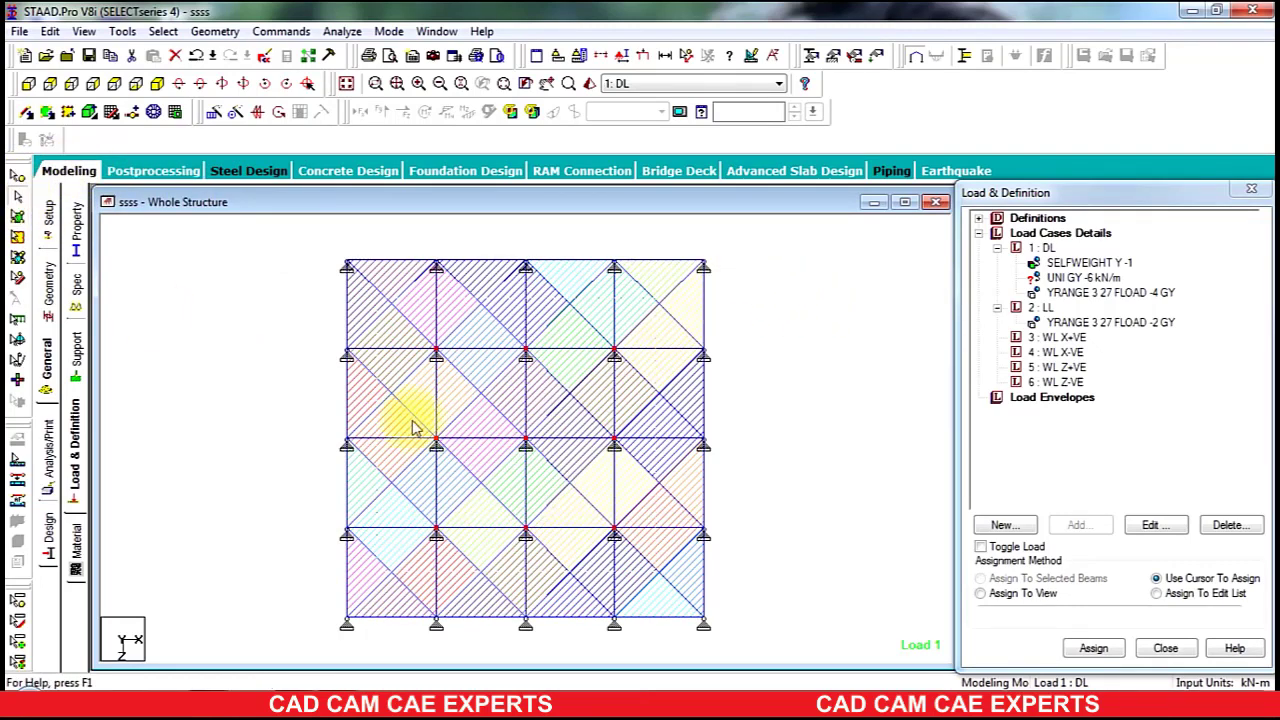
{"action": "left_click_drag", "start_coordinate": [682, 290], "coordinate": [371, 606]}
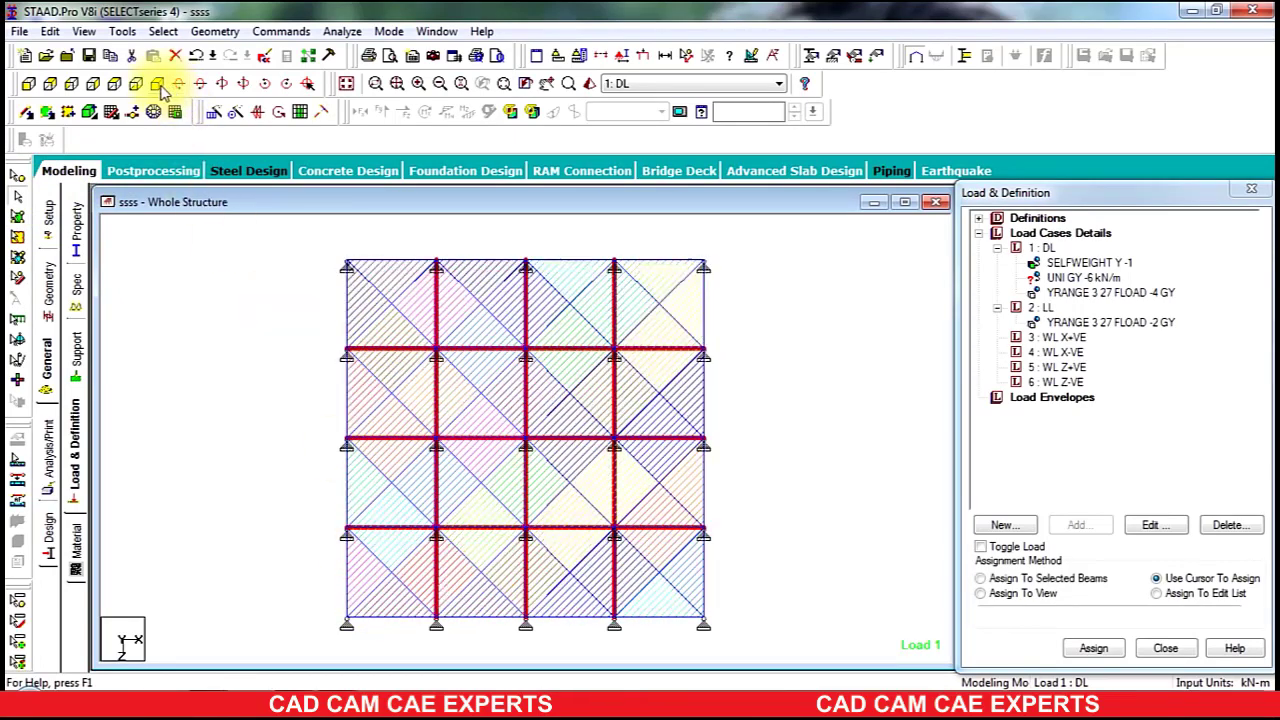
{"action": "left_click", "coordinate": [158, 85]}
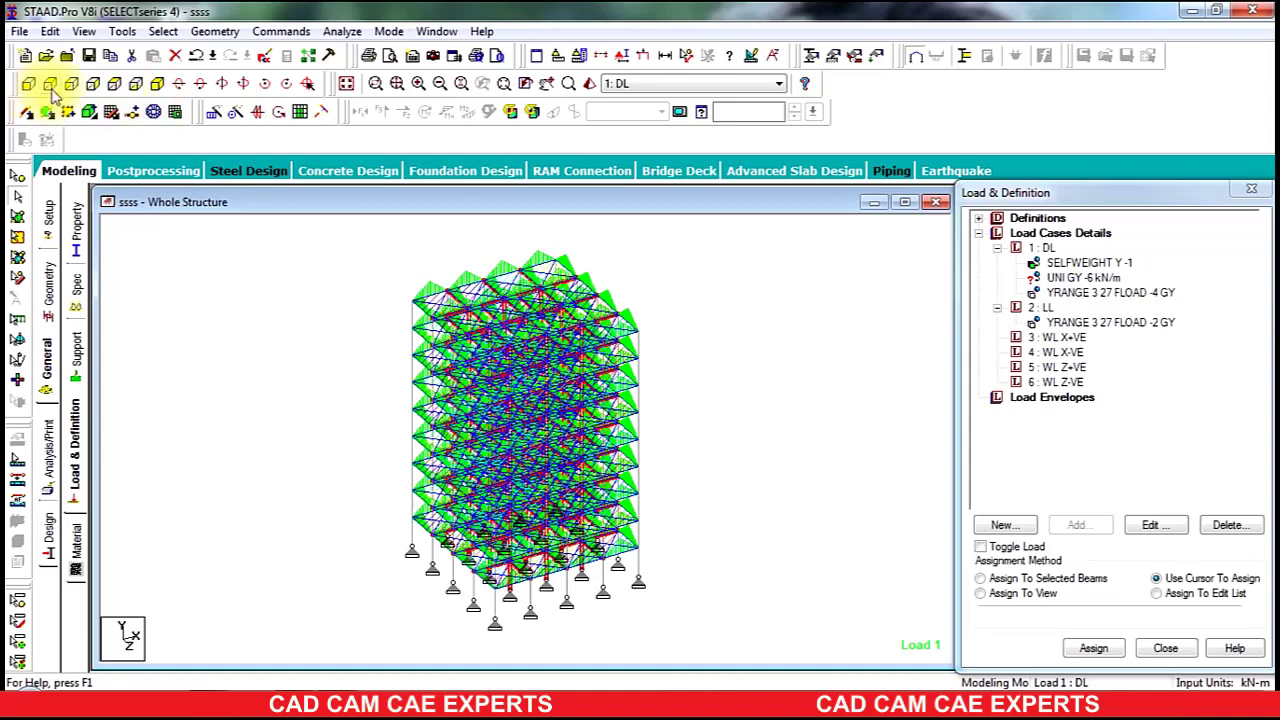
{"action": "left_click", "coordinate": [114, 84]}
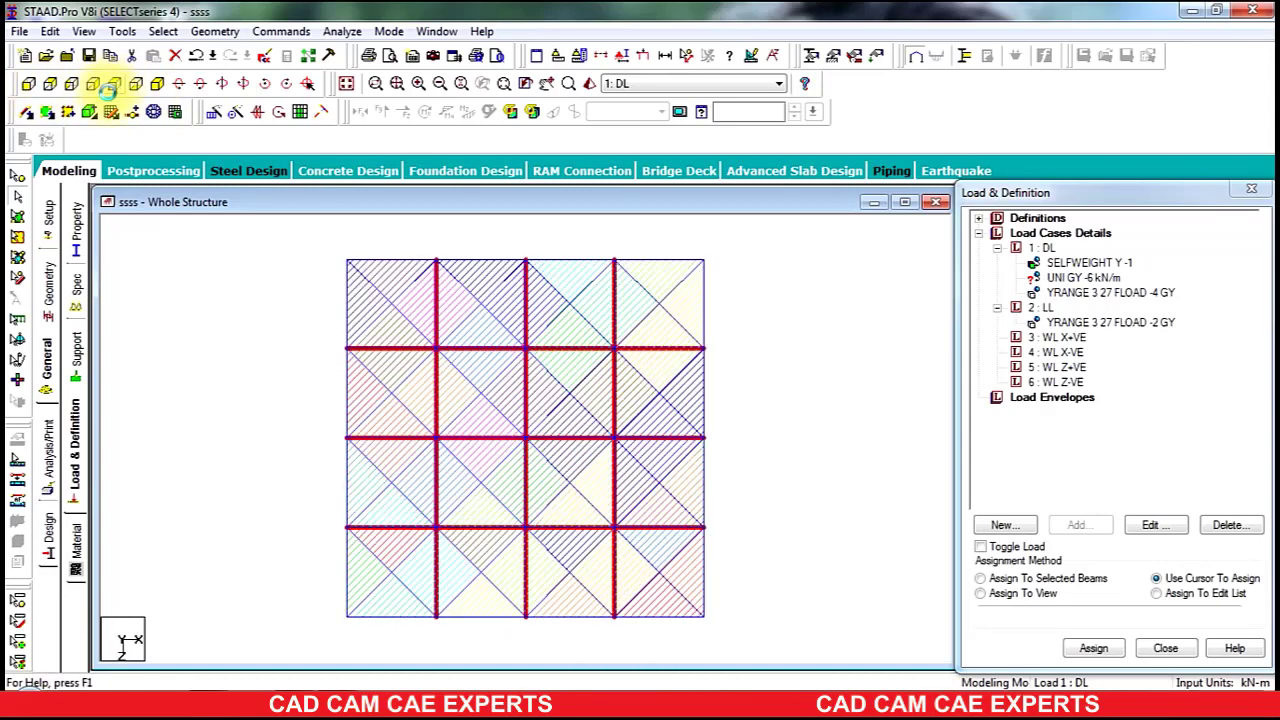
{"action": "left_click", "coordinate": [634, 330]}
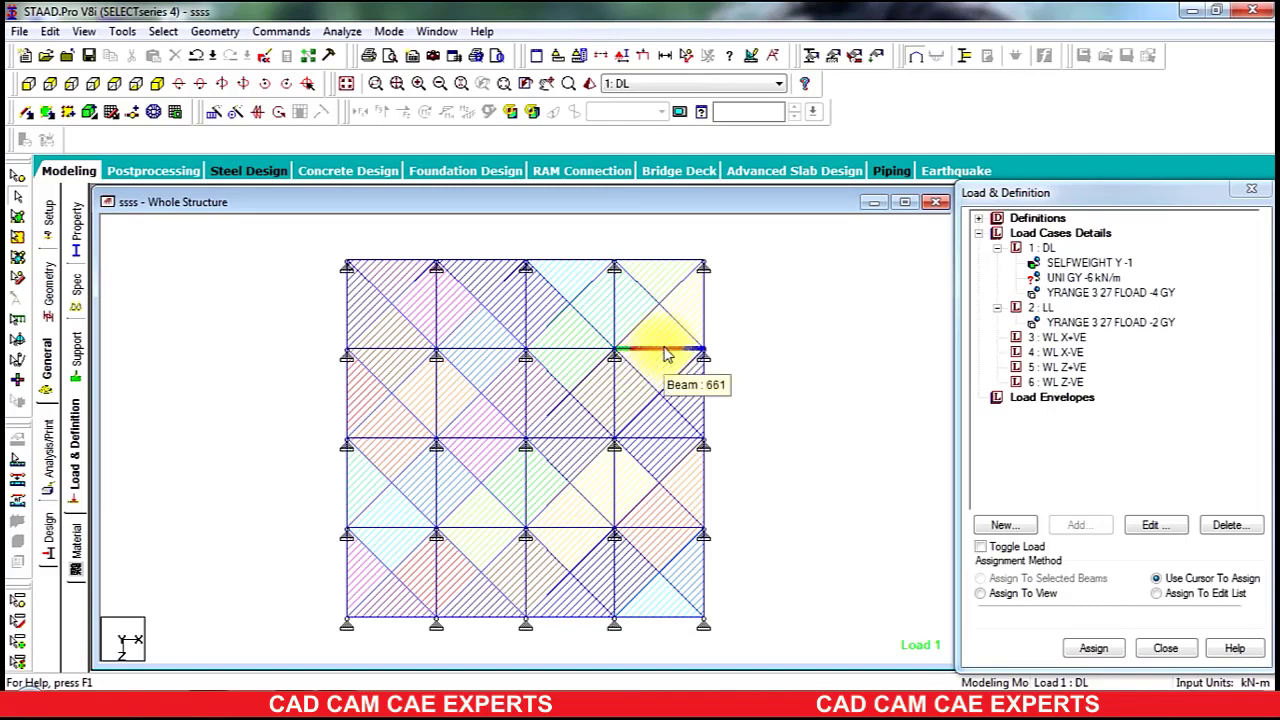
- Assign the UNI GY -6 kN/m load to all interior beams, selecting them bay by bay in plan so that the columns are excluded
{"action": "left_click", "coordinate": [663, 352]}
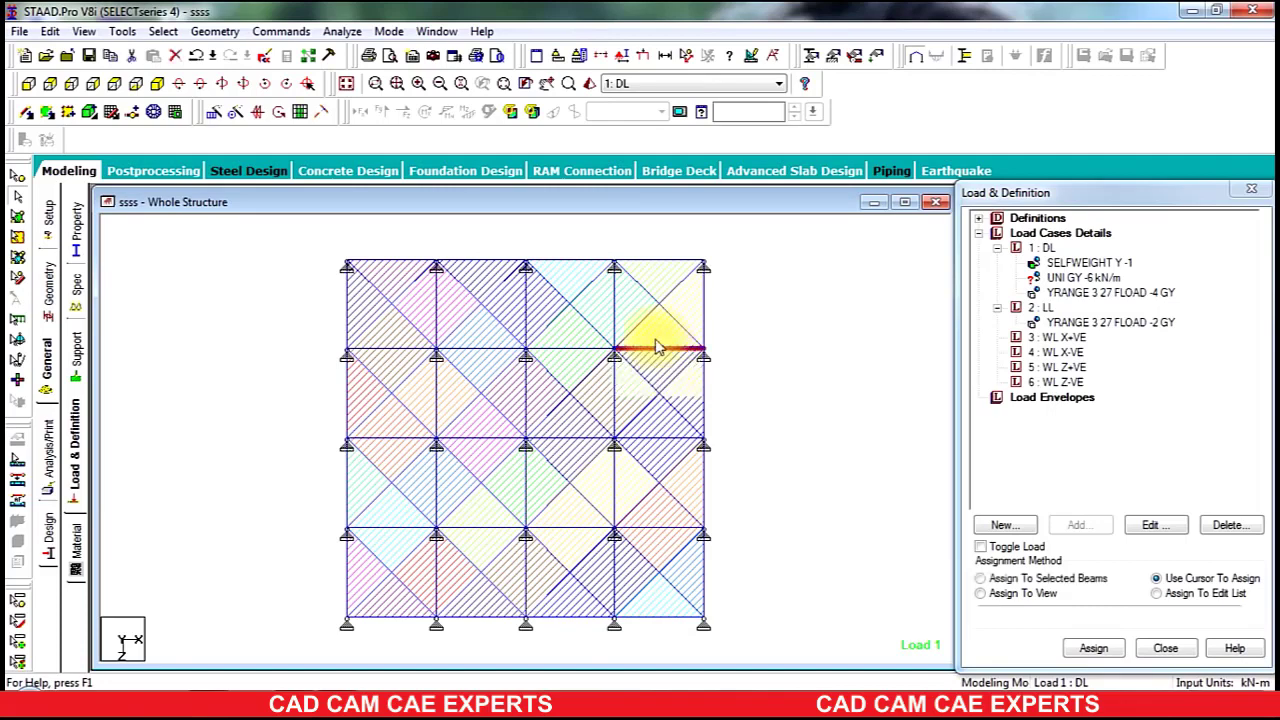
{"action": "left_click", "coordinate": [527, 310]}
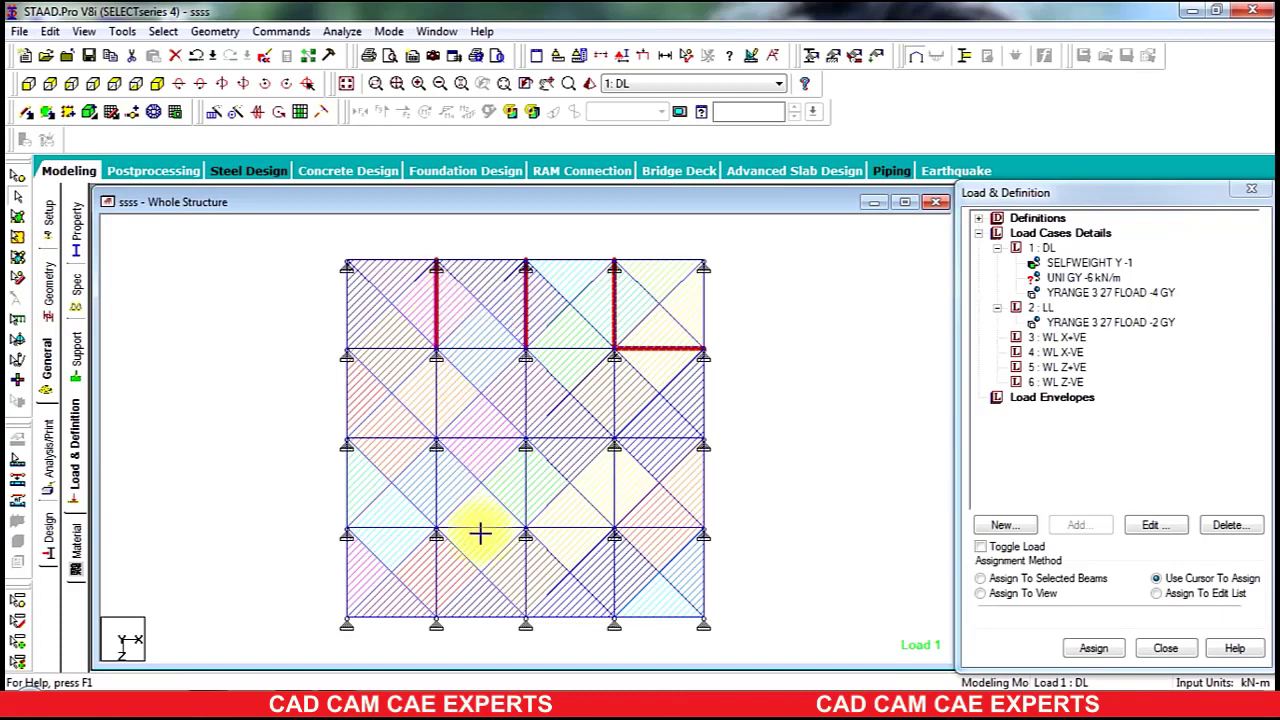
{"action": "left_click_drag", "start_coordinate": [494, 606], "coordinate": [495, 606]}
{"action": "left_click_drag", "start_coordinate": [552, 310], "coordinate": [574, 587]}
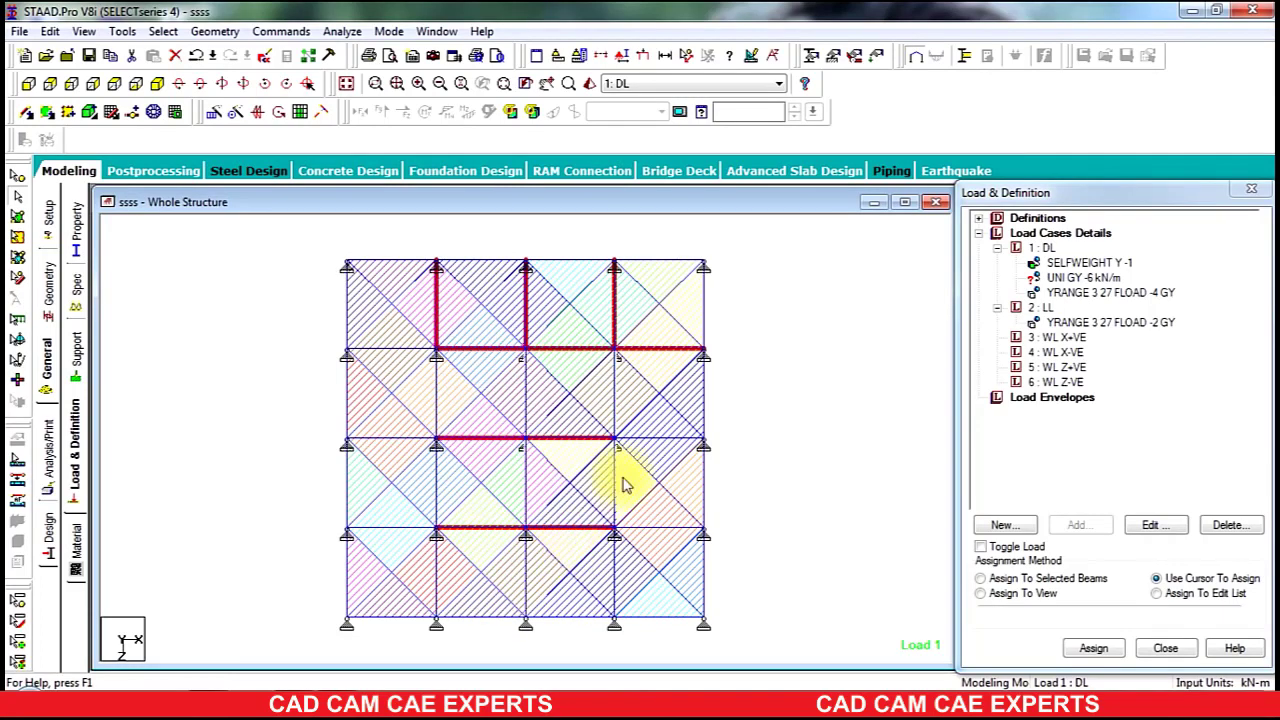
{"action": "left_click_drag", "start_coordinate": [652, 402], "coordinate": [346, 389]}
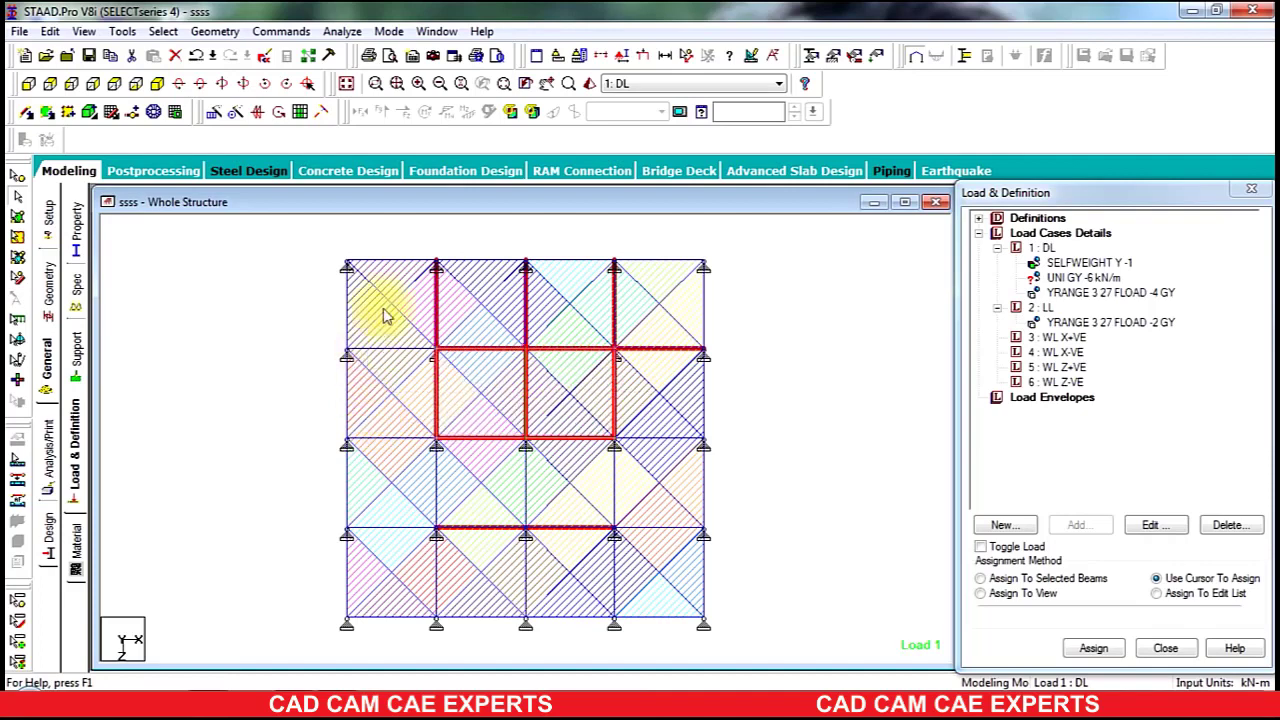
{"action": "left_click_drag", "start_coordinate": [389, 549], "coordinate": [394, 570]}
{"action": "left_click_drag", "start_coordinate": [393, 464], "coordinate": [650, 500]}
{"action": "left_click_drag", "start_coordinate": [664, 441], "coordinate": [623, 589]}
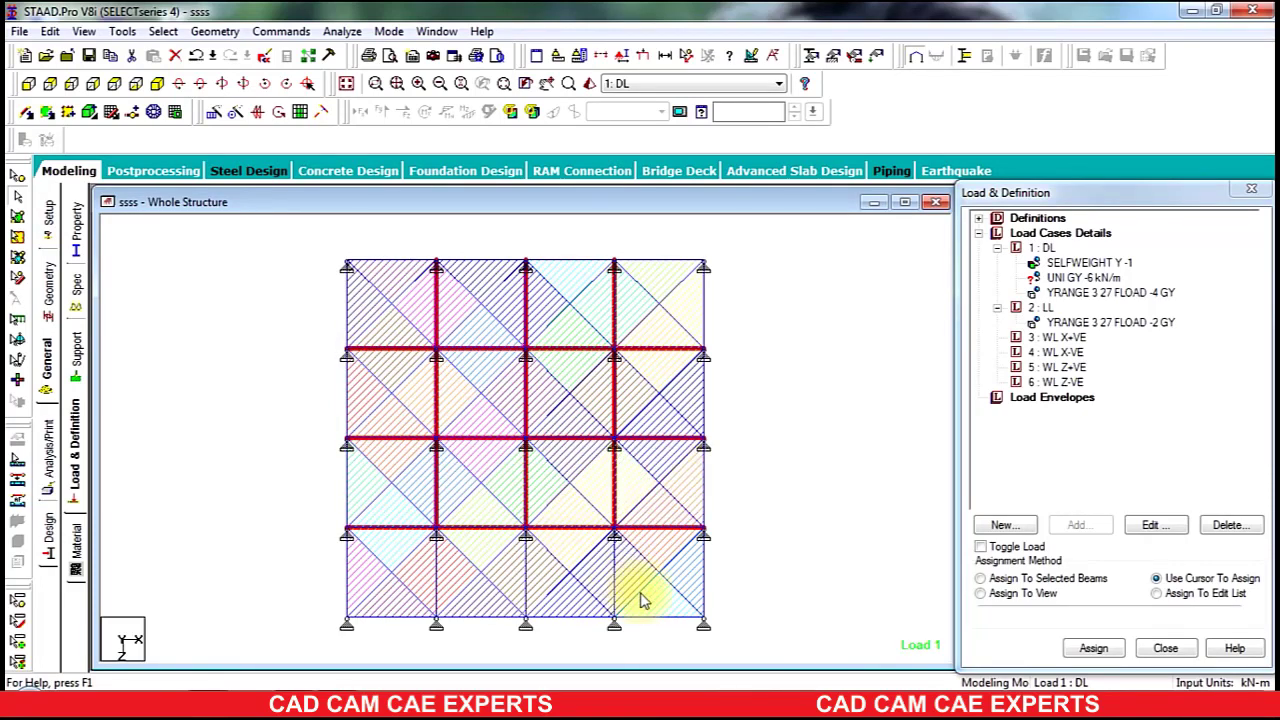
{"action": "left_click_drag", "start_coordinate": [641, 541], "coordinate": [383, 617]}
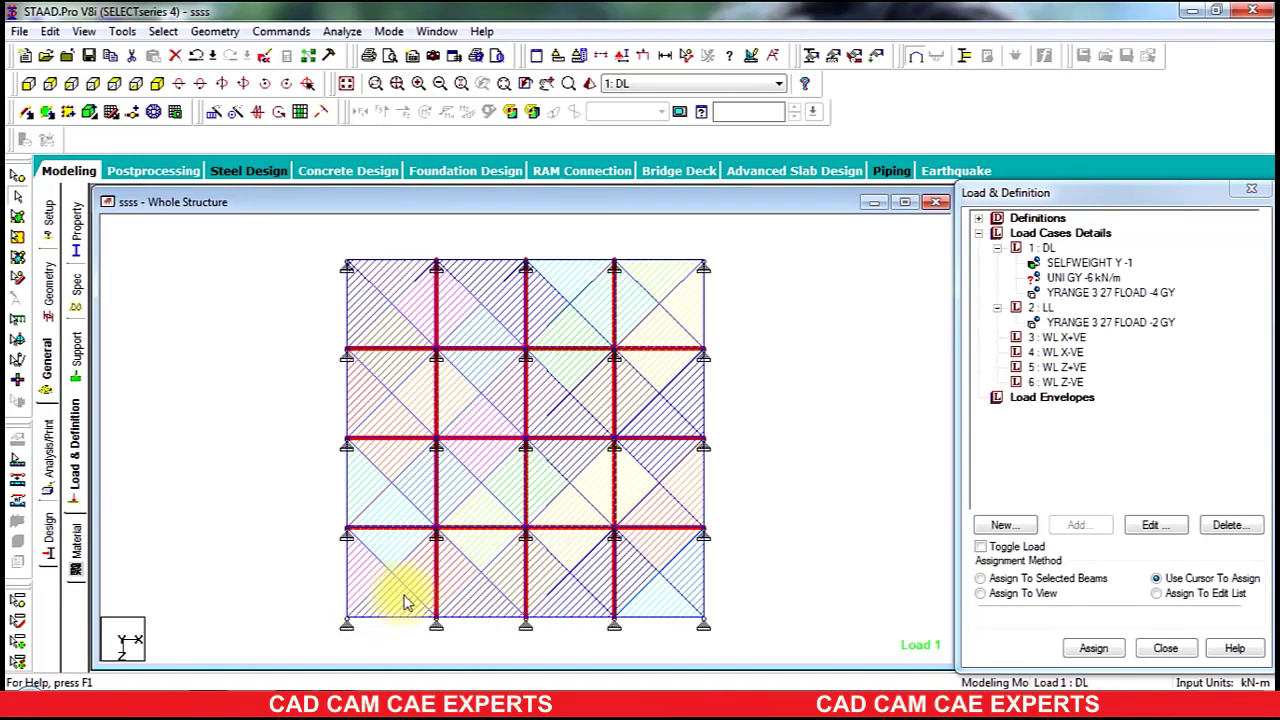
{"action": "left_click", "coordinate": [156, 86]}
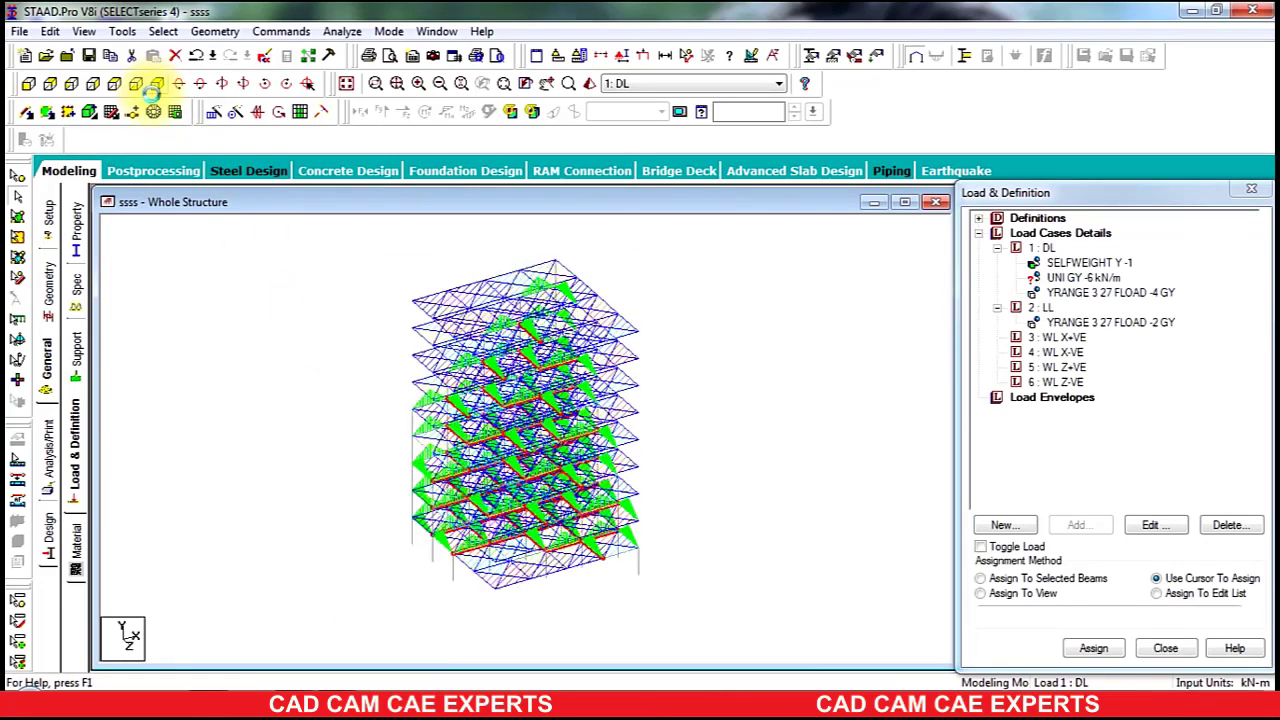
{"action": "scroll", "coordinate": [509, 545], "scroll_direction": "up", "scroll_amount": 5}
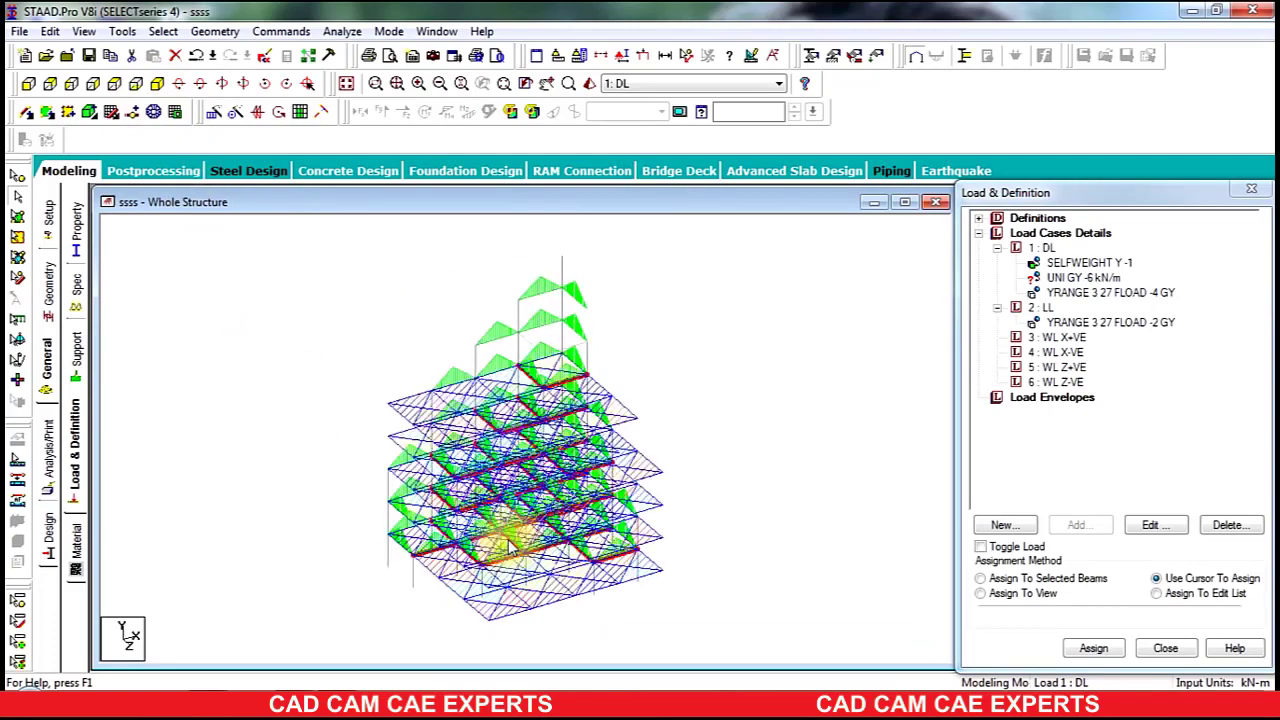
{"action": "scroll", "coordinate": [521, 543], "scroll_direction": "down", "scroll_amount": 1}
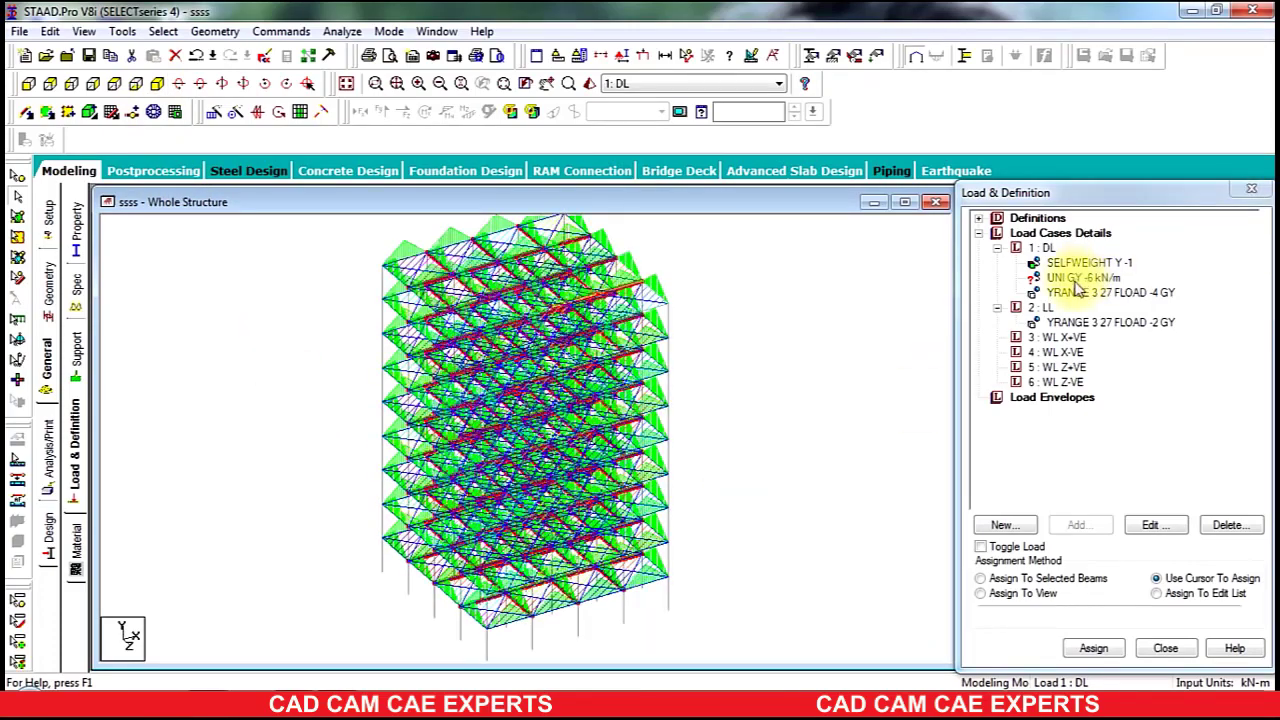
{"action": "left_click", "coordinate": [1019, 580]}
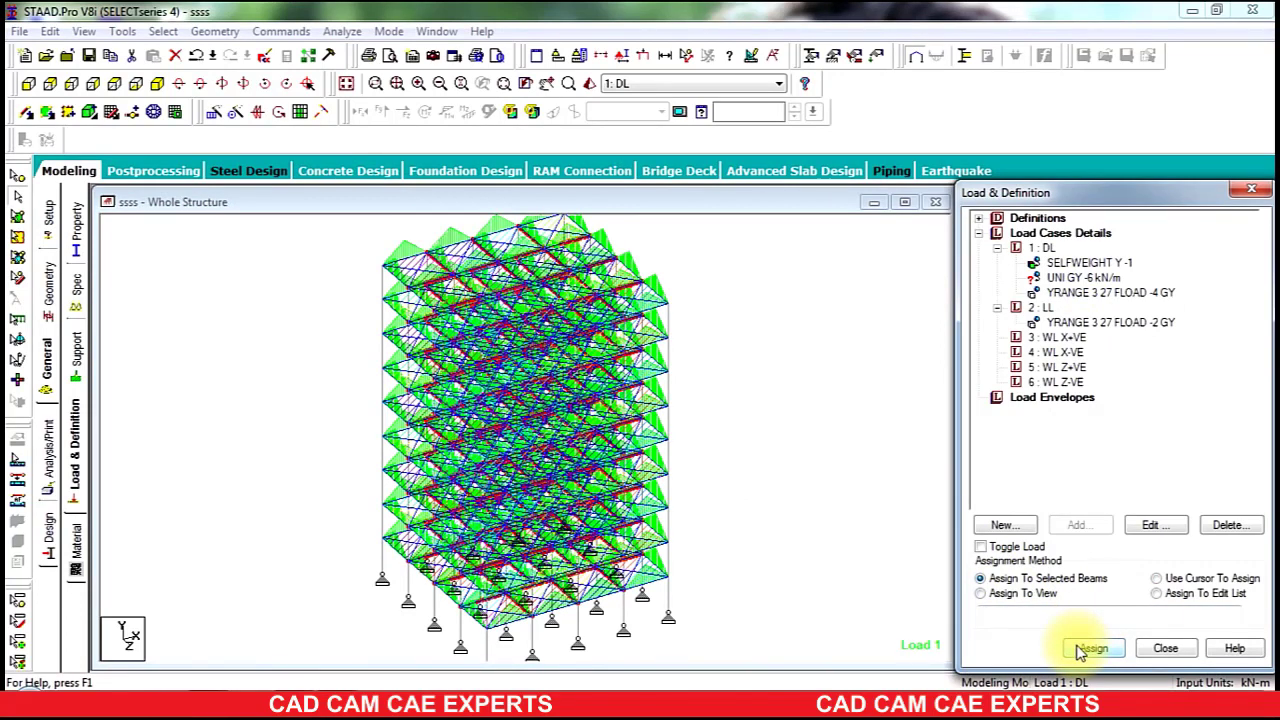
{"action": "left_click", "coordinate": [1080, 651]}
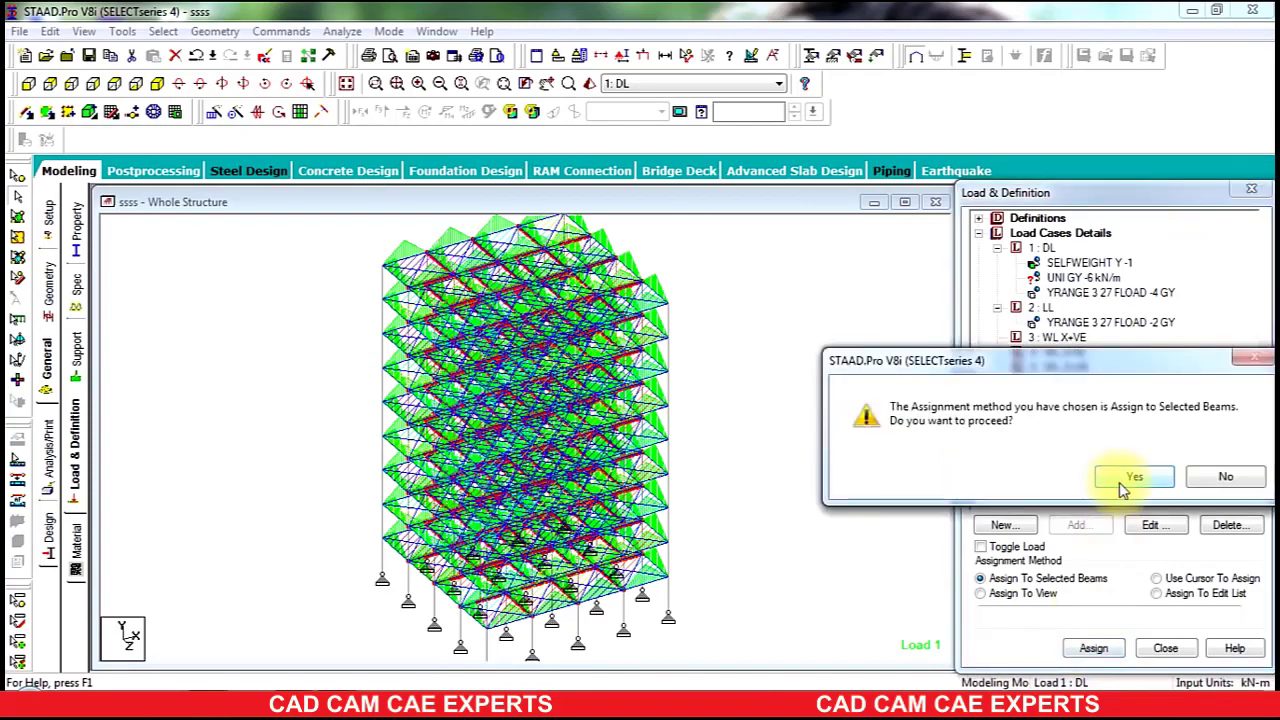
{"action": "left_click", "coordinate": [1121, 484]}
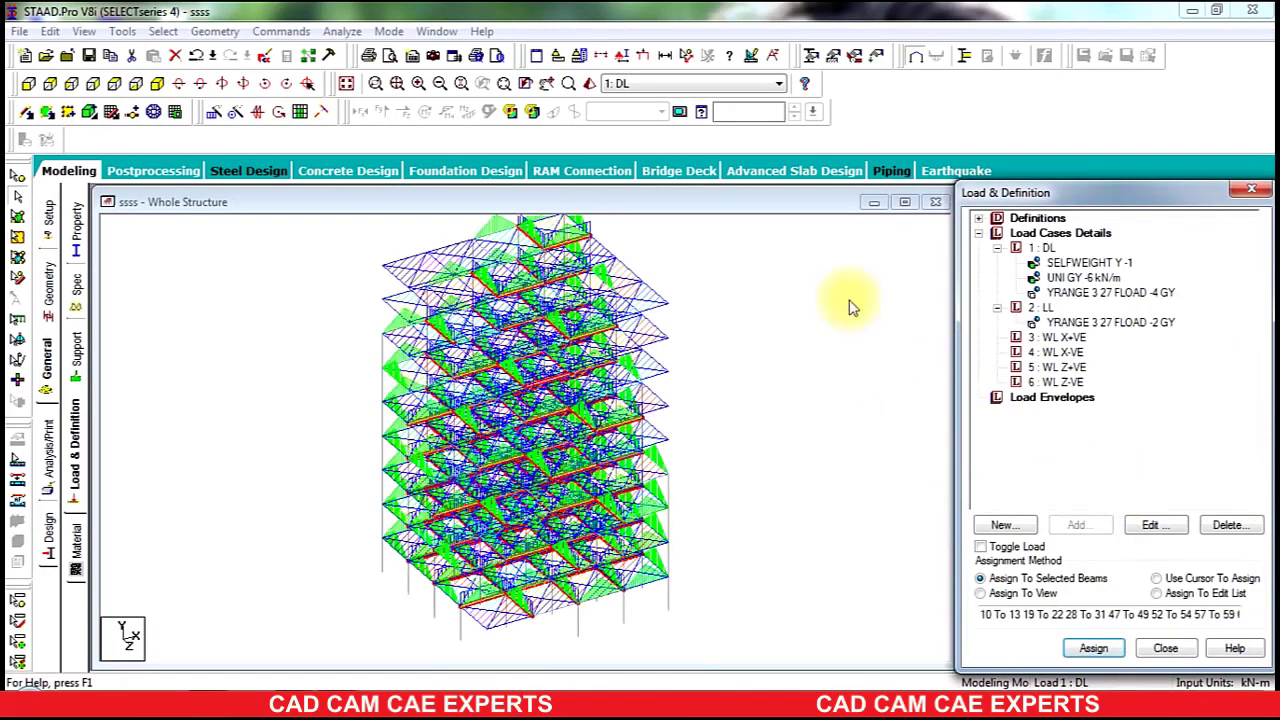
- Add a uniform member force of -12 kN/m in the GY direction to the DL case and make it the active load item
{"action": "left_click", "coordinate": [1098, 249]}
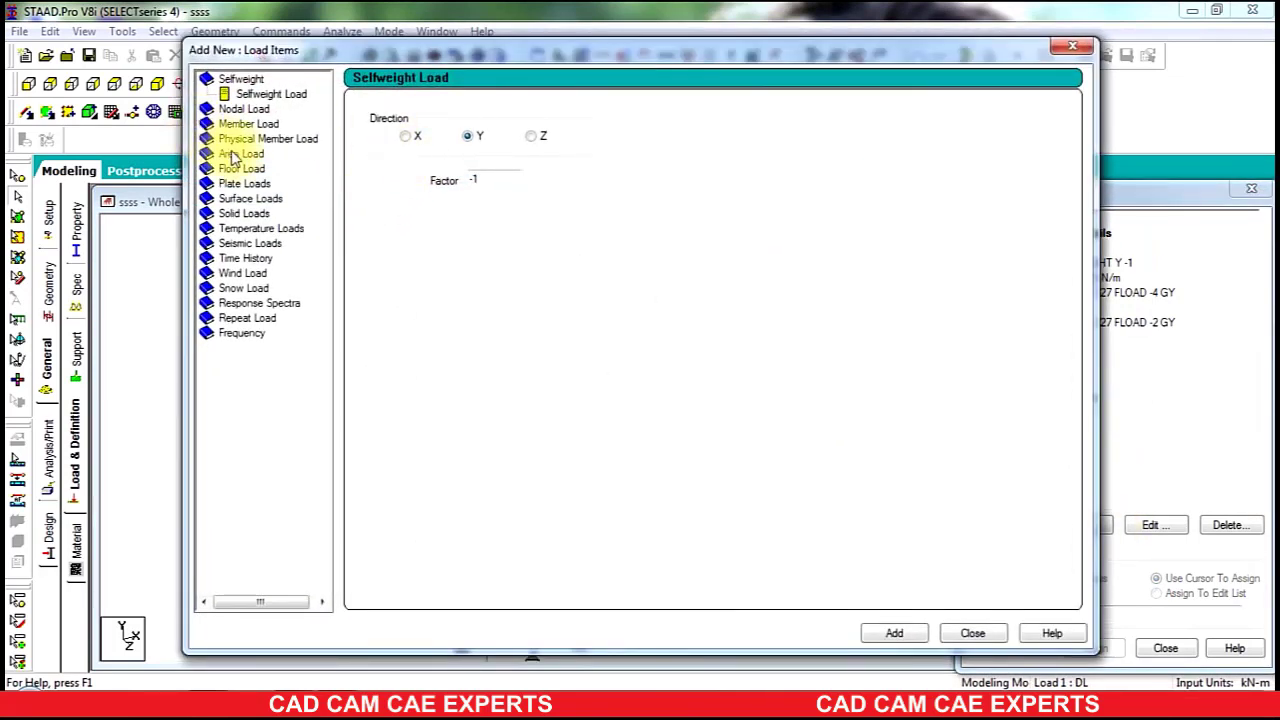
{"action": "left_click", "coordinate": [241, 125]}
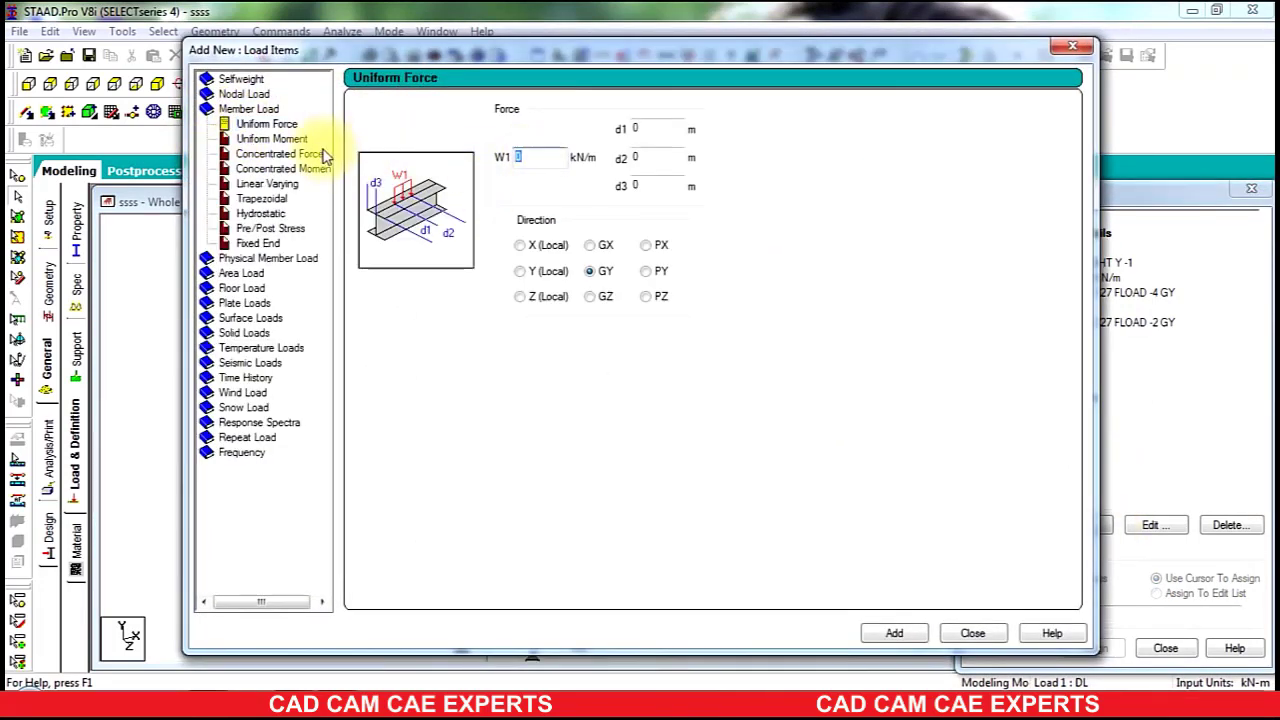
{"action": "type", "text": "-12"}
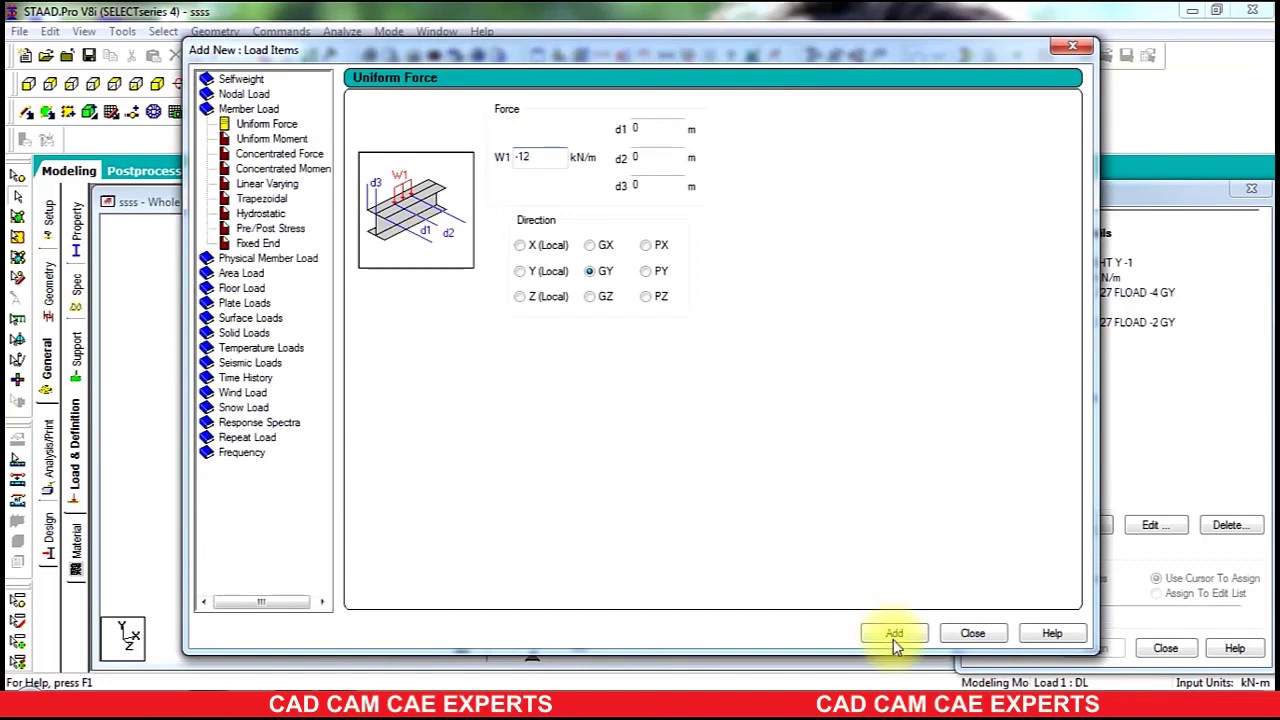
{"action": "left_click", "coordinate": [893, 633]}
{"action": "left_click", "coordinate": [972, 633]}
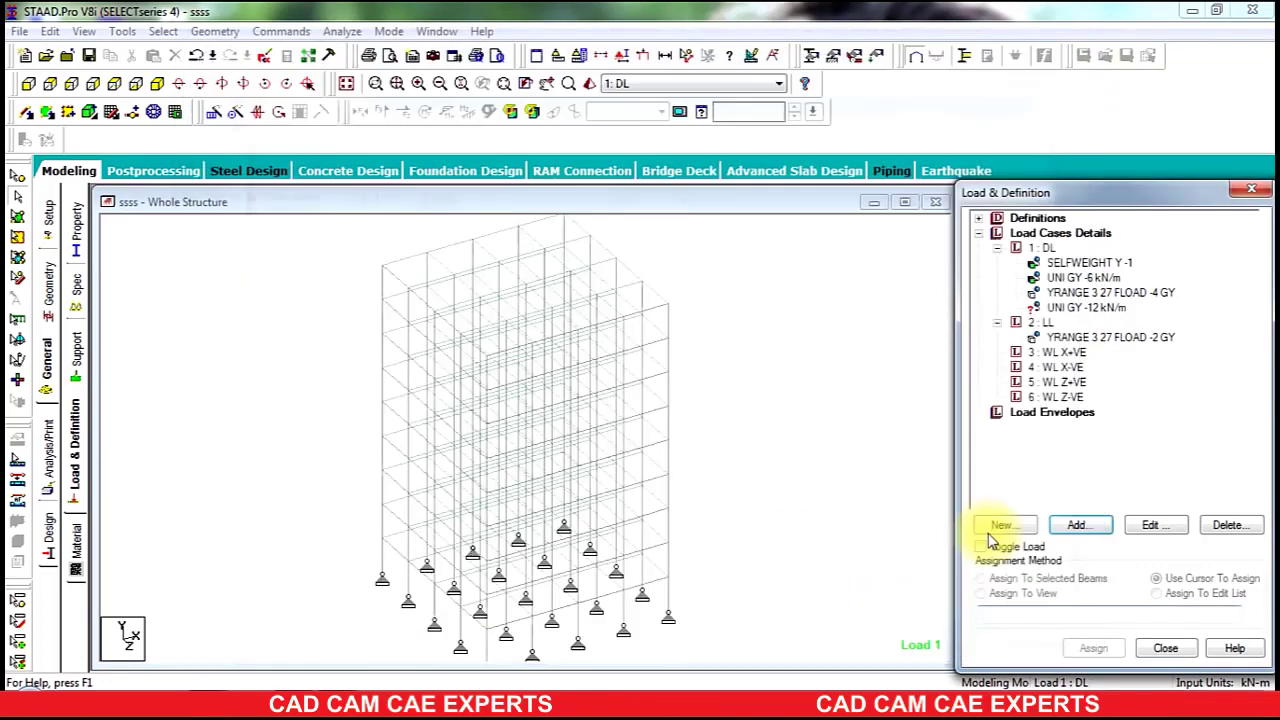
{"action": "left_click", "coordinate": [1080, 308]}
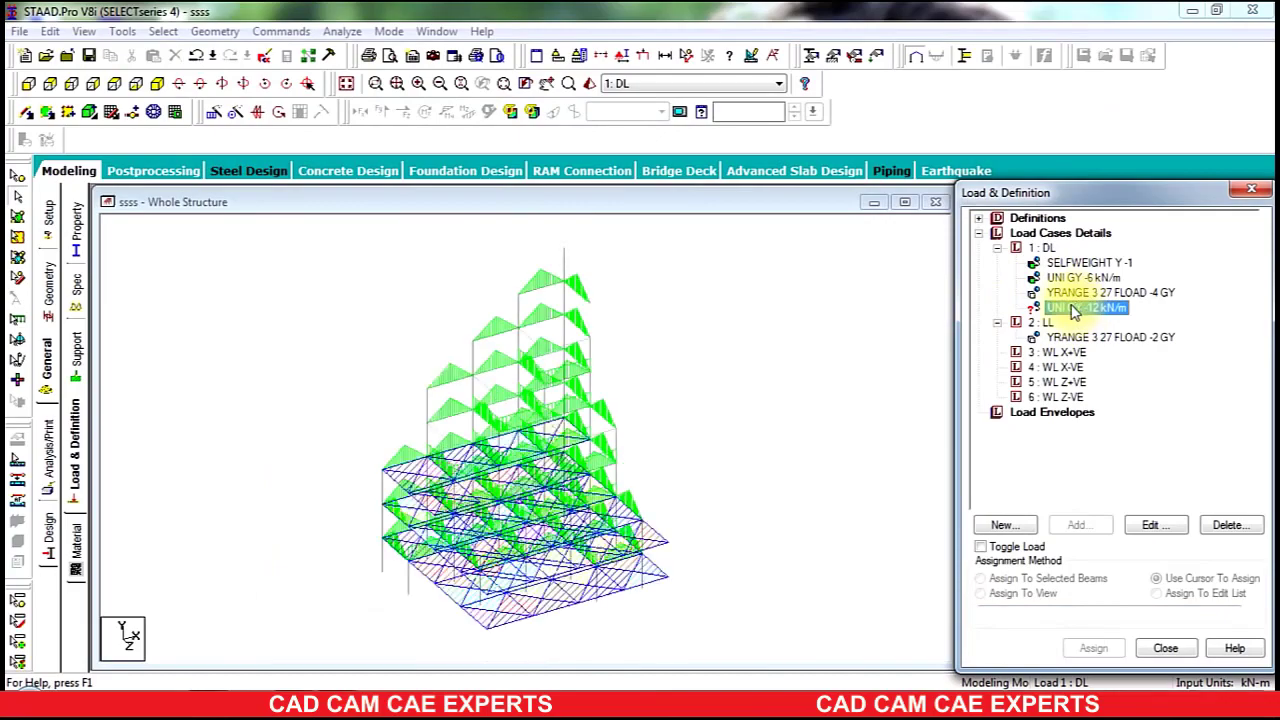
- Try to select the perimeter members a whole edge at a time in plan for the UNI GY -12 kN/m load, checking in the isometric view
{"action": "left_click", "coordinate": [113, 86]}
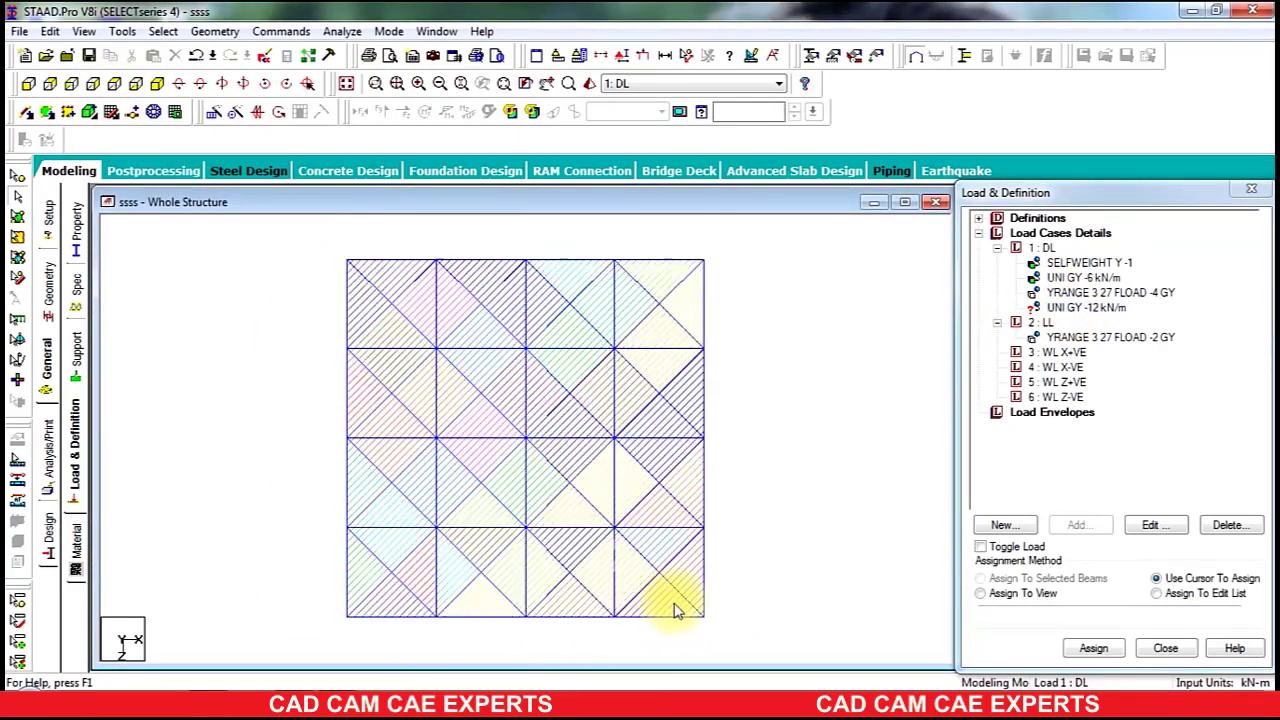
{"action": "left_click_drag", "start_coordinate": [676, 650], "coordinate": [407, 610]}
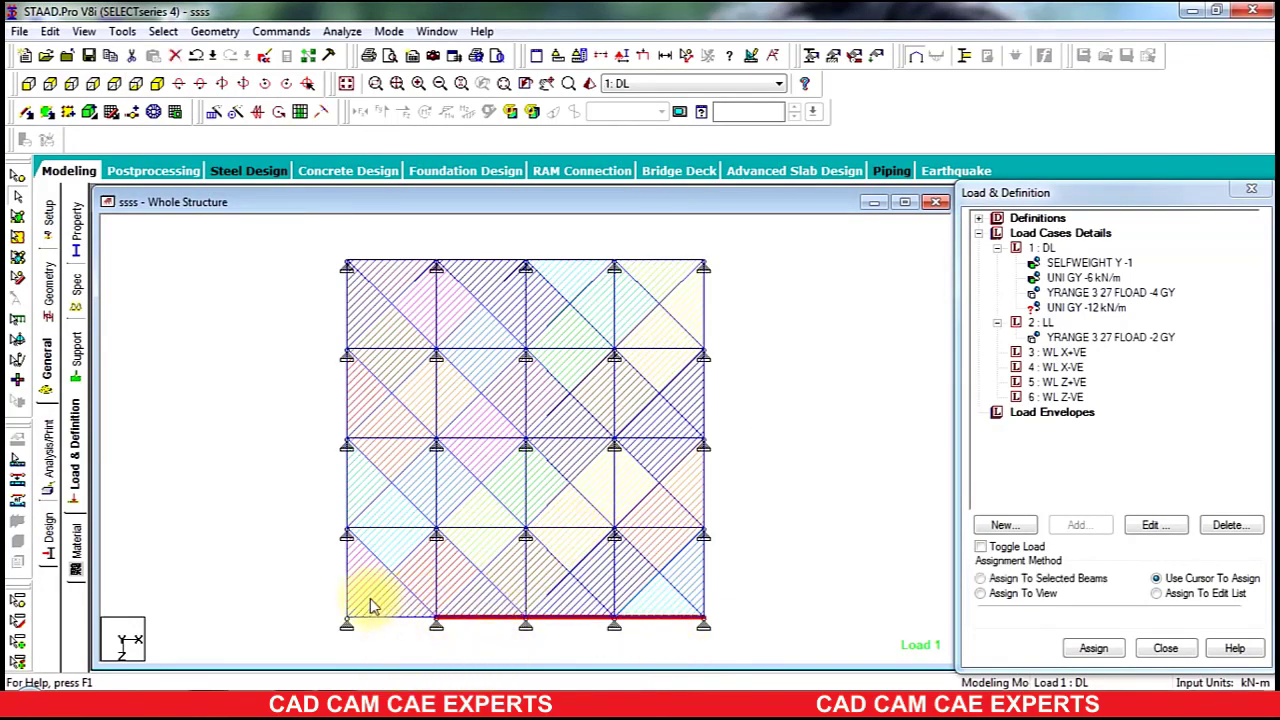
{"action": "left_click_drag", "start_coordinate": [329, 583], "coordinate": [361, 297]}
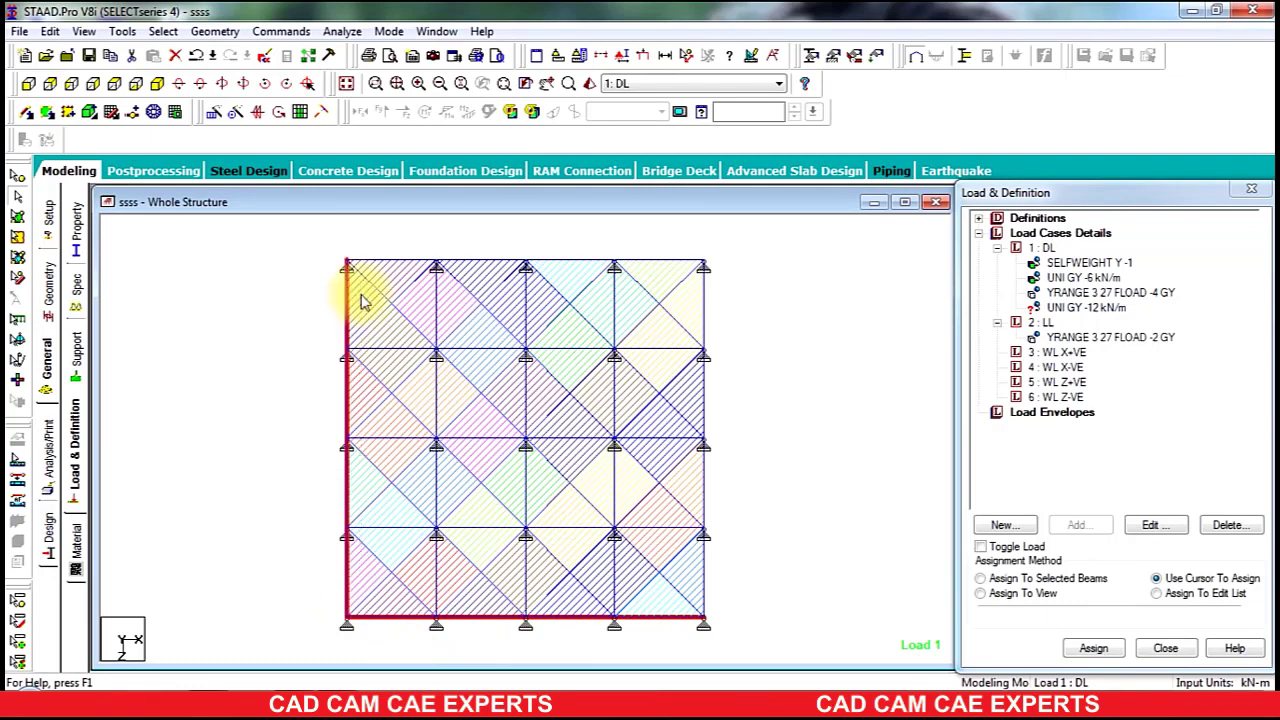
{"action": "left_click_drag", "start_coordinate": [367, 242], "coordinate": [731, 294]}
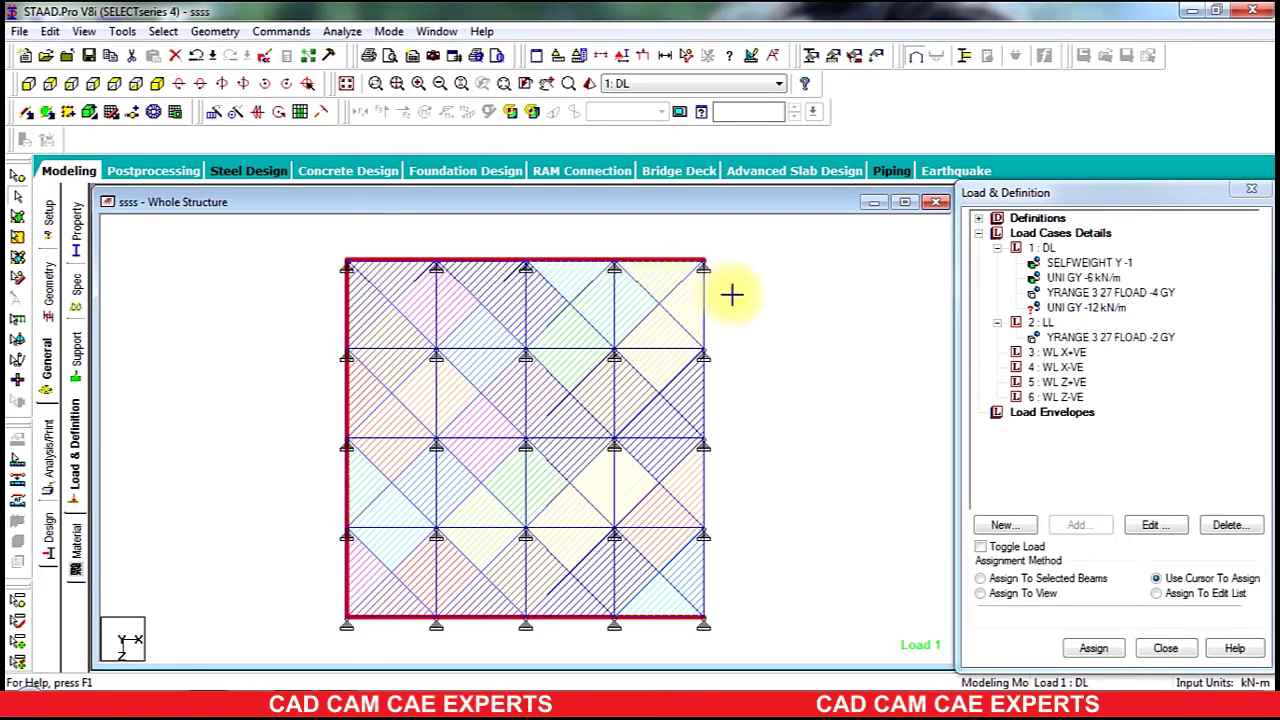
{"action": "left_click_drag", "start_coordinate": [676, 500], "coordinate": [683, 585]}
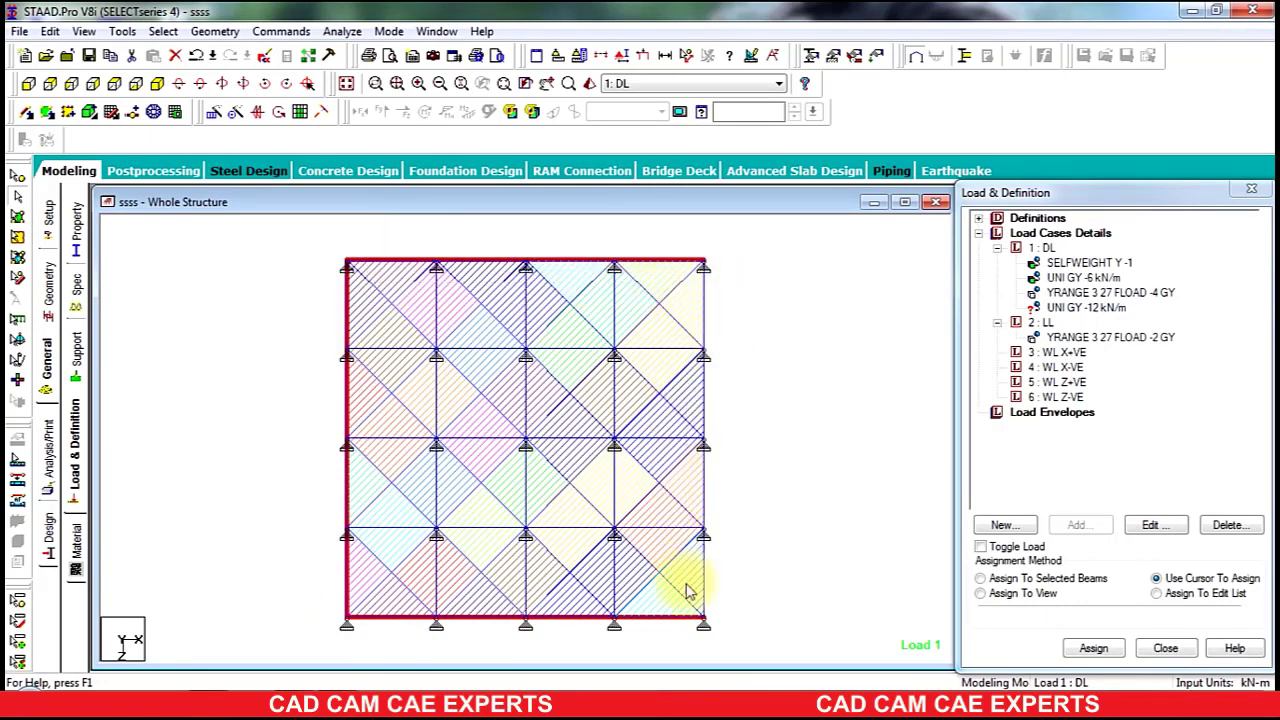
{"action": "left_click", "coordinate": [160, 85]}
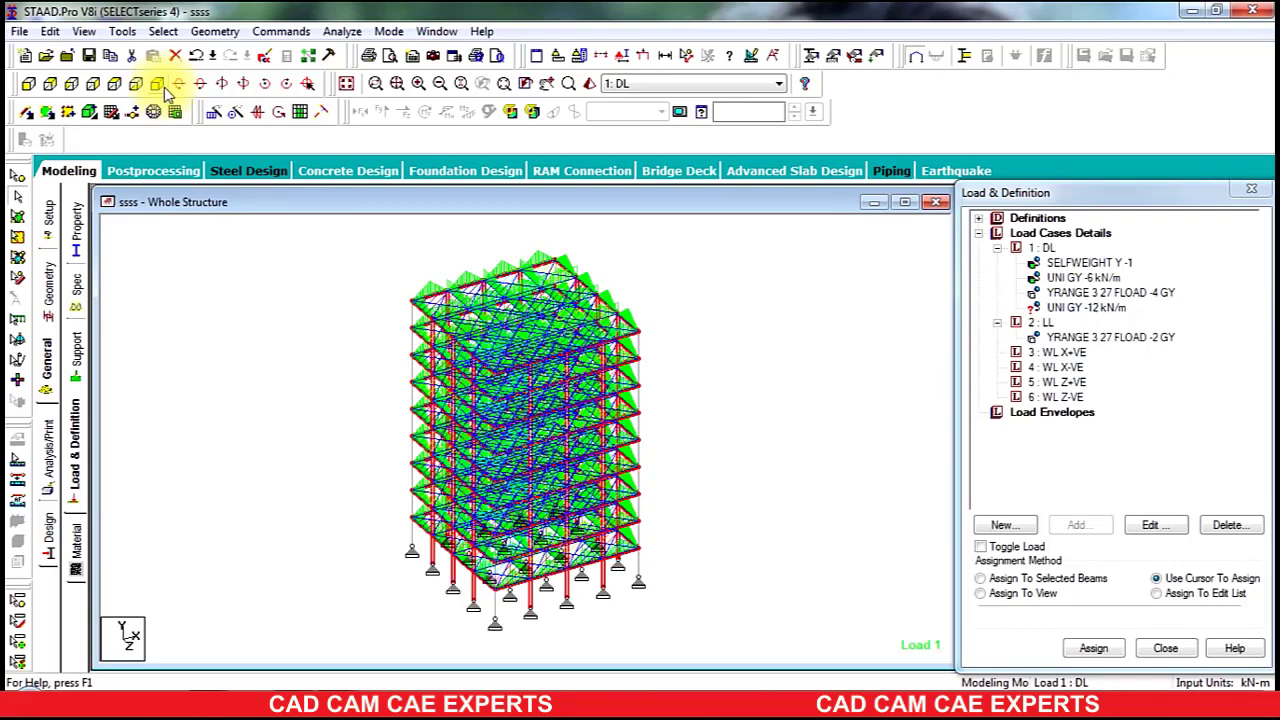
- Clear the selection and select only the beams along the building's +X and +Z outer edges, bay by bay in plan
{"action": "left_click", "coordinate": [113, 85]}
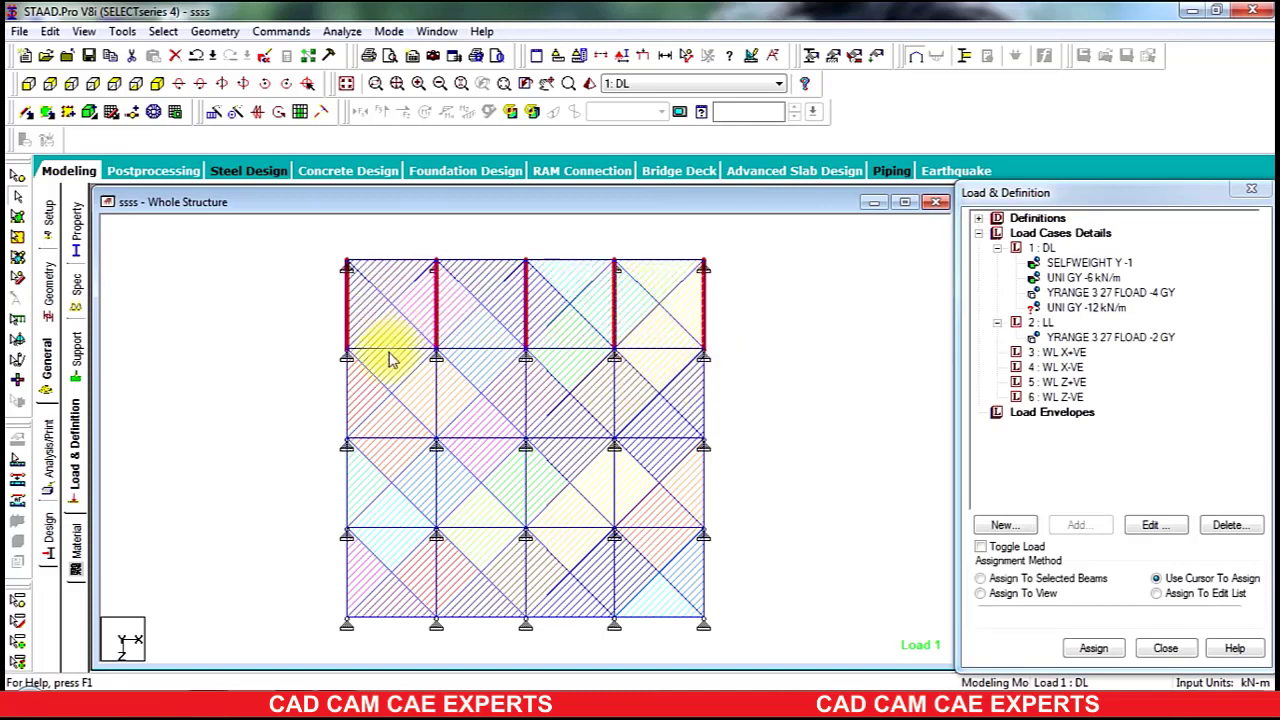
{"action": "left_click", "coordinate": [748, 308]}
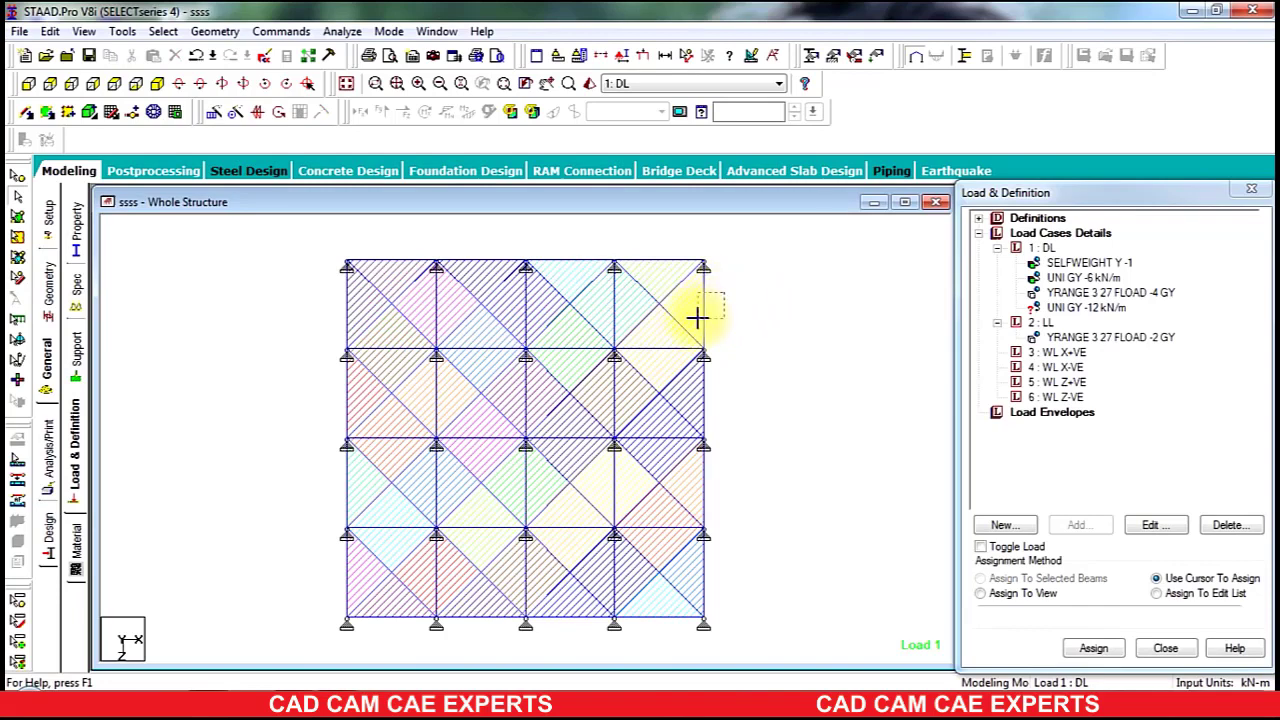
{"action": "left_click", "coordinate": [703, 312]}
{"action": "left_click_drag", "start_coordinate": [673, 411], "coordinate": [672, 414], "text": "ctrl"}
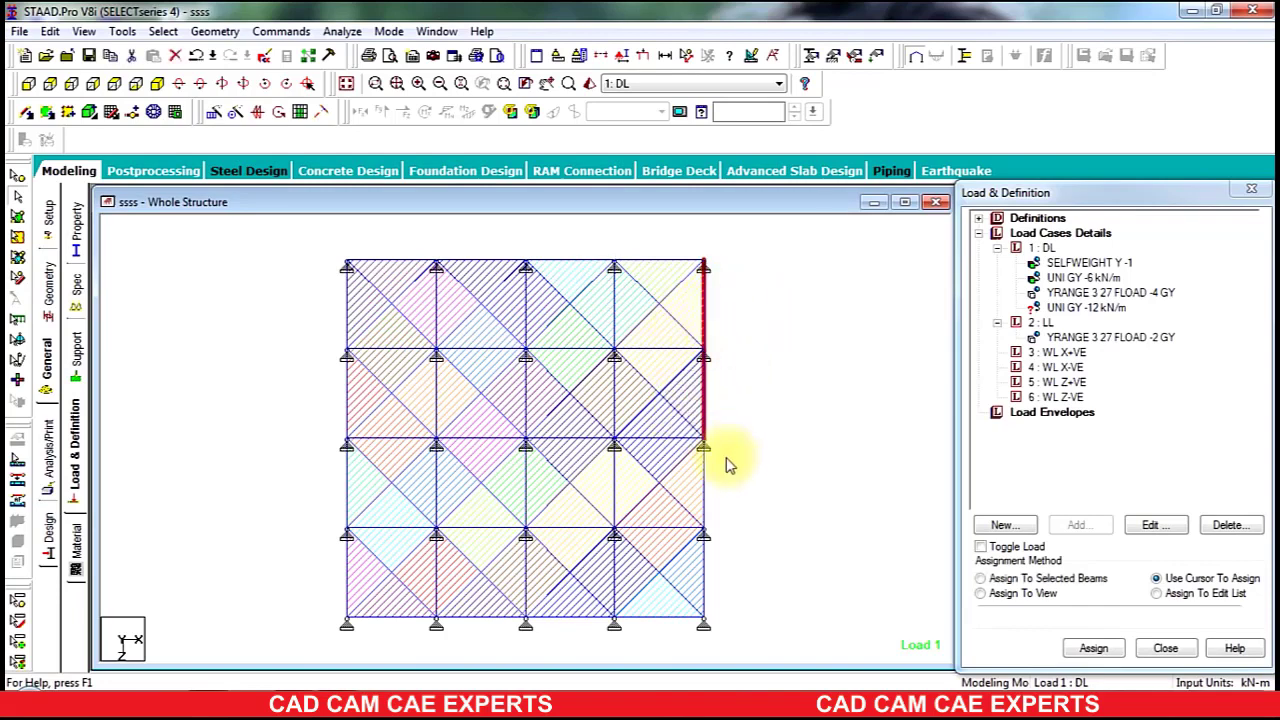
{"action": "left_click_drag", "start_coordinate": [729, 458], "coordinate": [685, 500], "text": "ctrl"}
{"action": "left_click_drag", "start_coordinate": [730, 556], "coordinate": [692, 588], "text": "ctrl"}
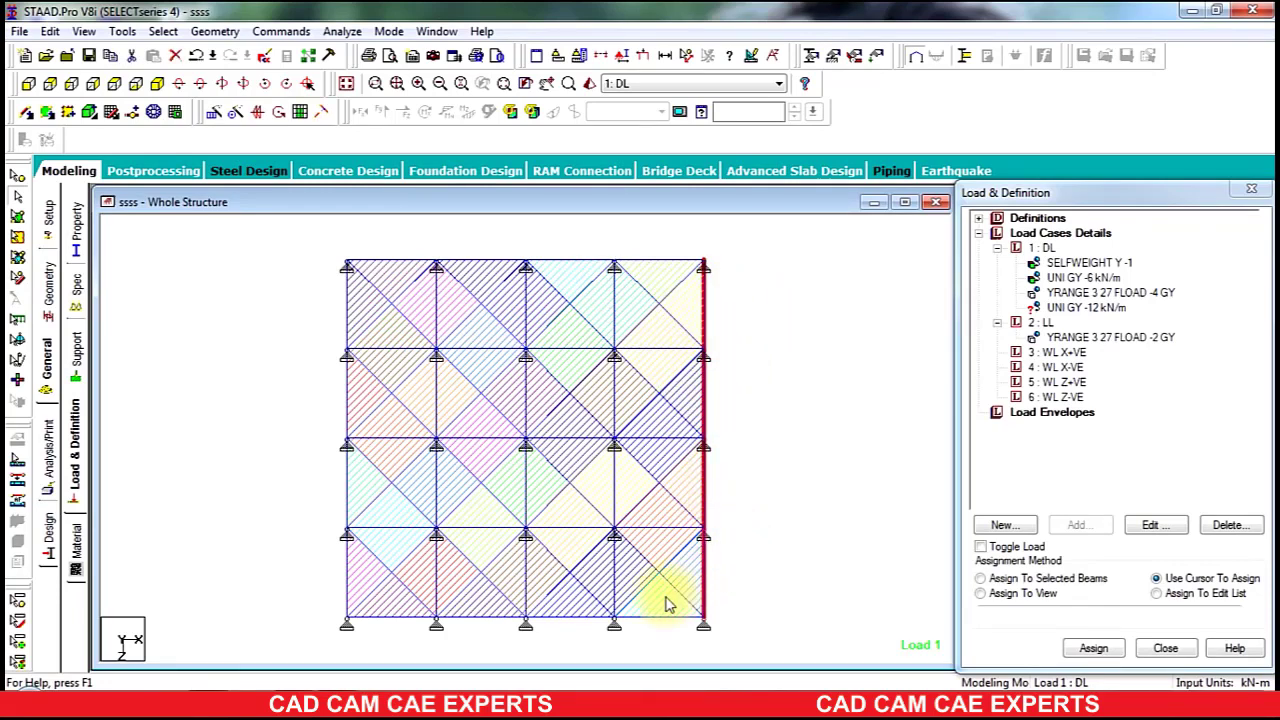
{"action": "left_click", "coordinate": [662, 617], "text": "ctrl"}
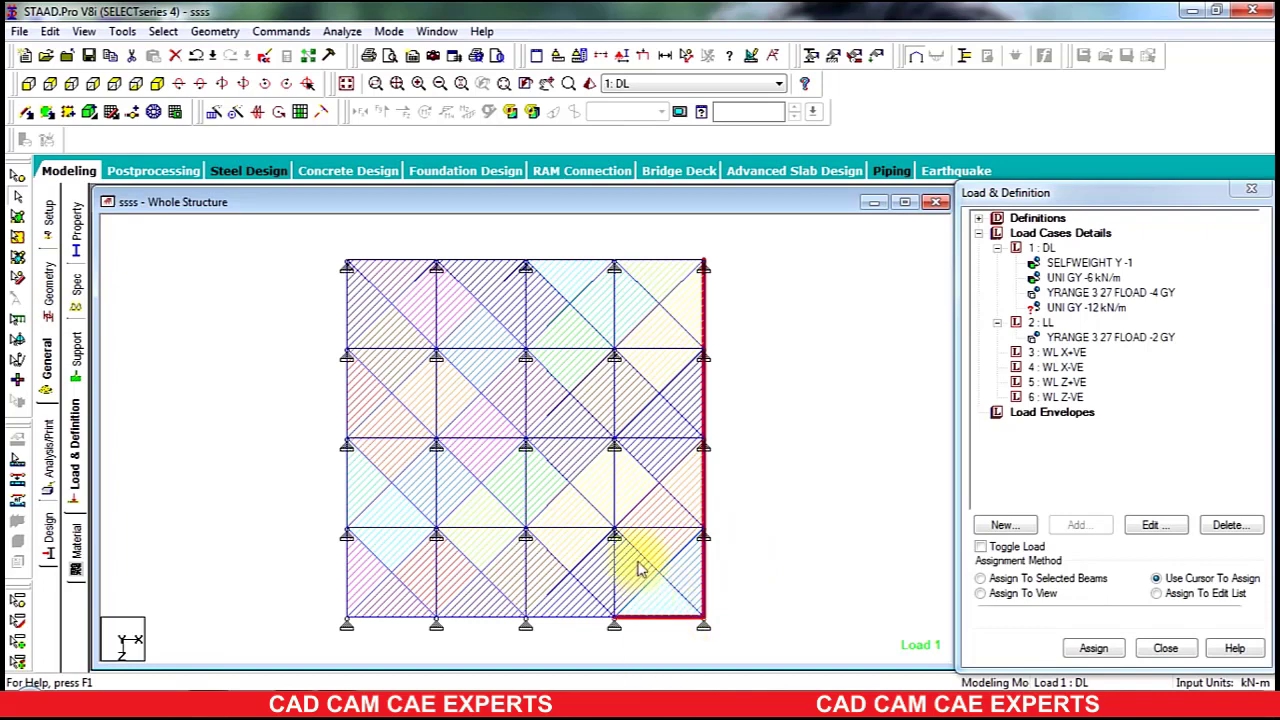
{"action": "left_click", "coordinate": [570, 617], "text": "ctrl"}
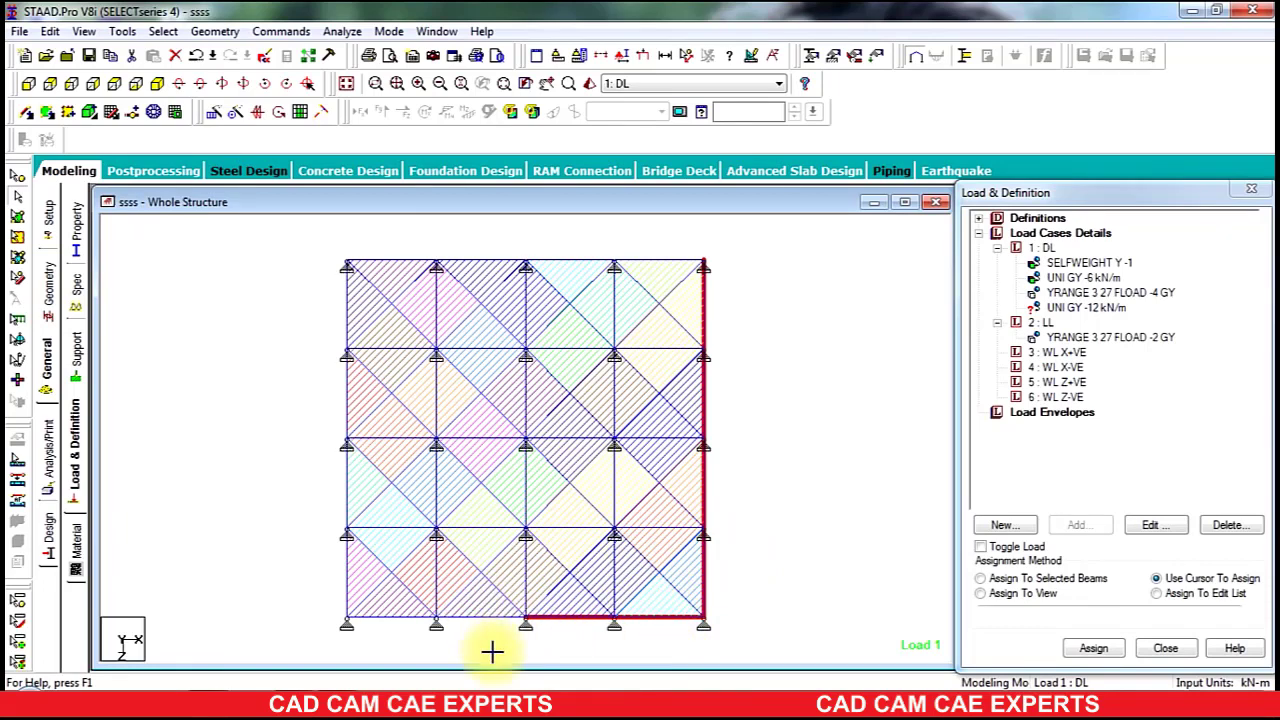
{"action": "left_click", "coordinate": [480, 617], "text": "ctrl"}
{"action": "left_click", "coordinate": [395, 617], "text": "ctrl"}
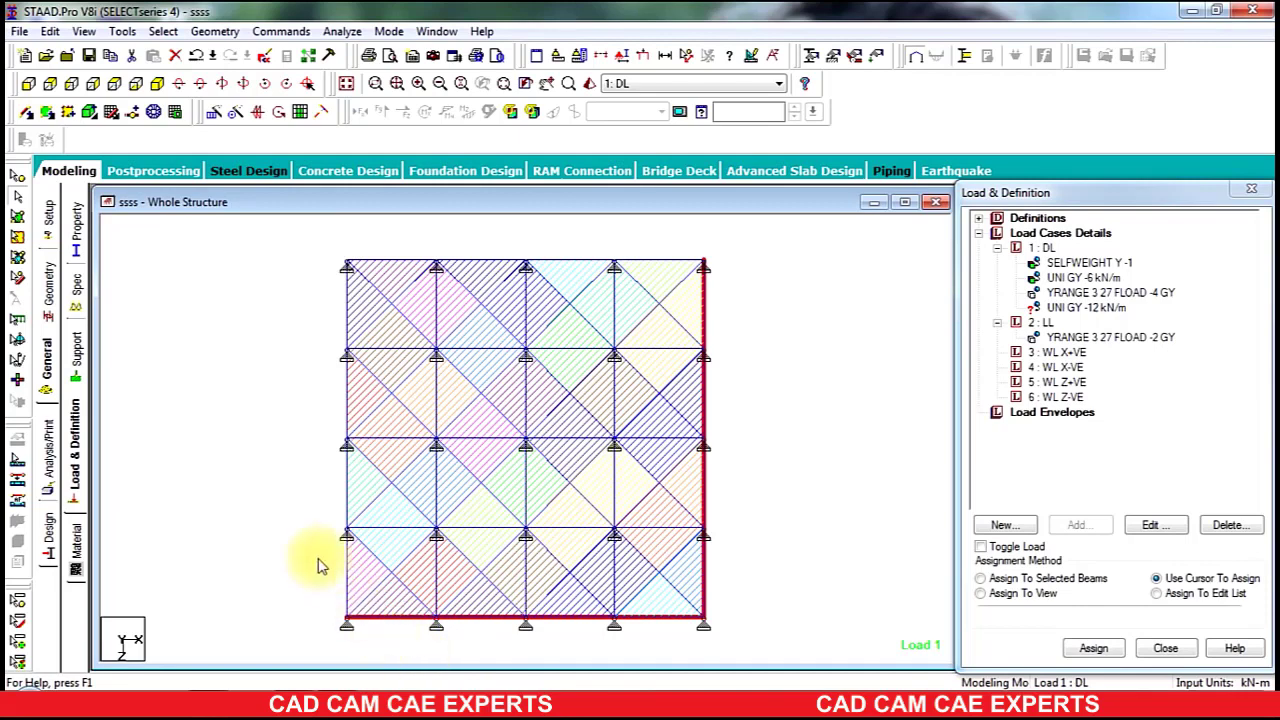
- Add the beams along the -X and -Z outer edges to the selection bay by bay, and check the perimeter in the isometric view
{"action": "left_click", "coordinate": [348, 588], "text": "ctrl"}
{"action": "left_click", "coordinate": [340, 478], "text": "ctrl"}
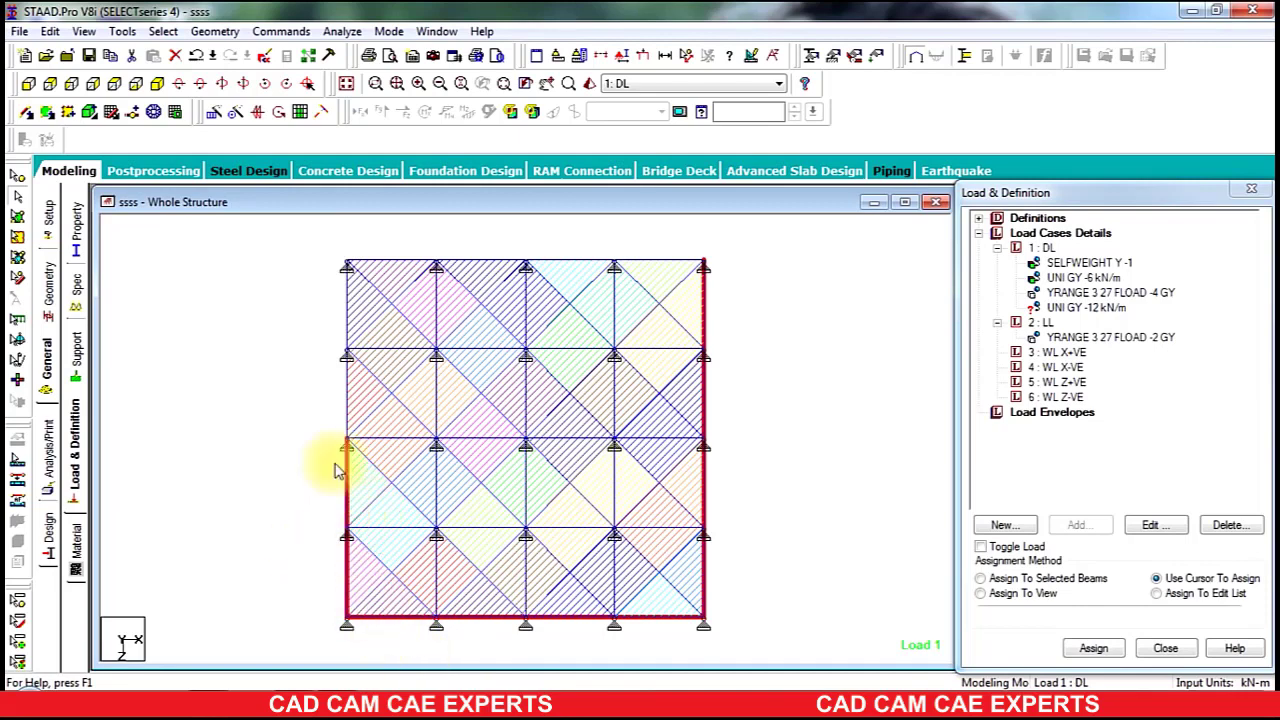
{"action": "left_click", "coordinate": [346, 400], "text": "ctrl"}
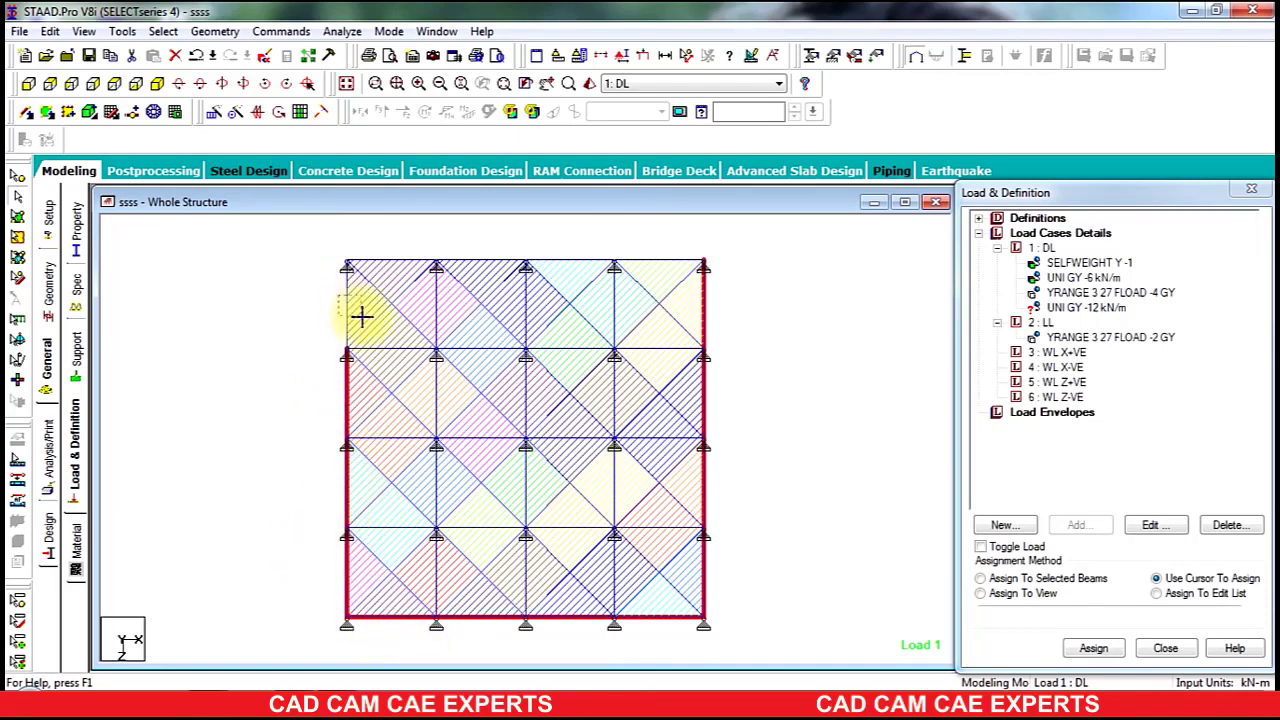
{"action": "left_click", "coordinate": [348, 315], "text": "ctrl"}
{"action": "left_click", "coordinate": [360, 263], "text": "ctrl"}
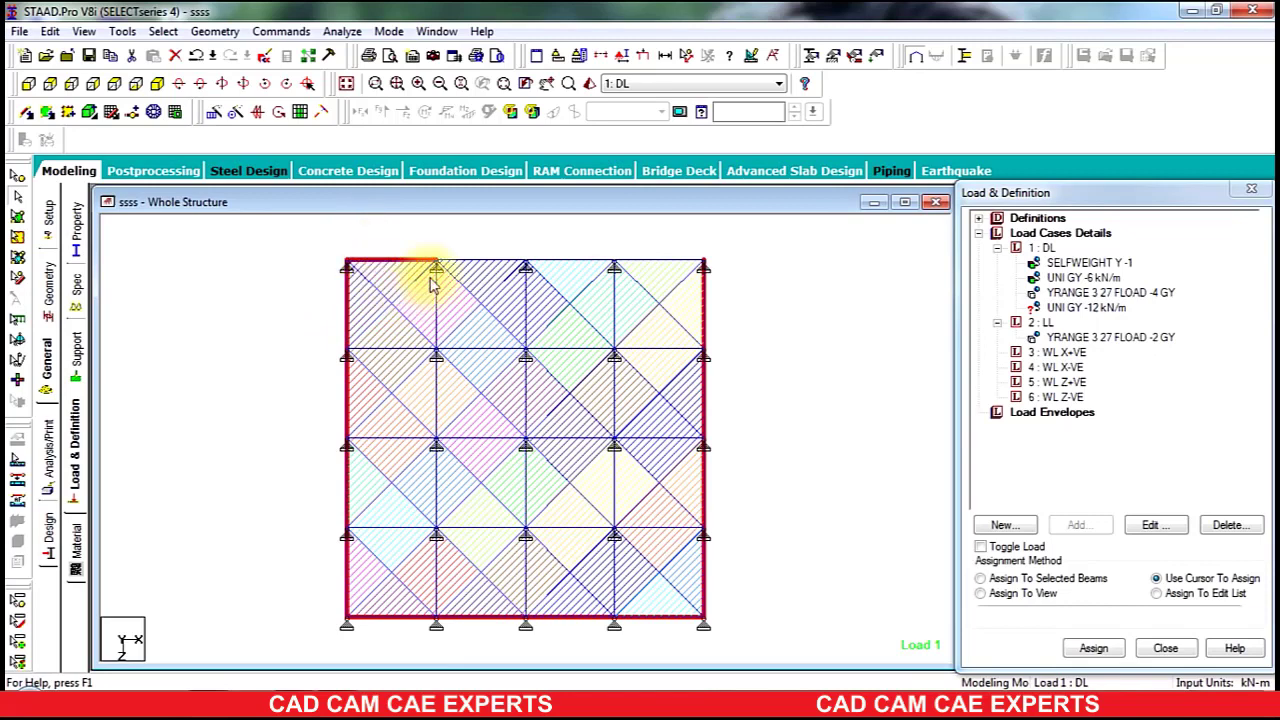
{"action": "left_click", "coordinate": [462, 264], "text": "ctrl"}
{"action": "left_click", "coordinate": [550, 266], "text": "ctrl"}
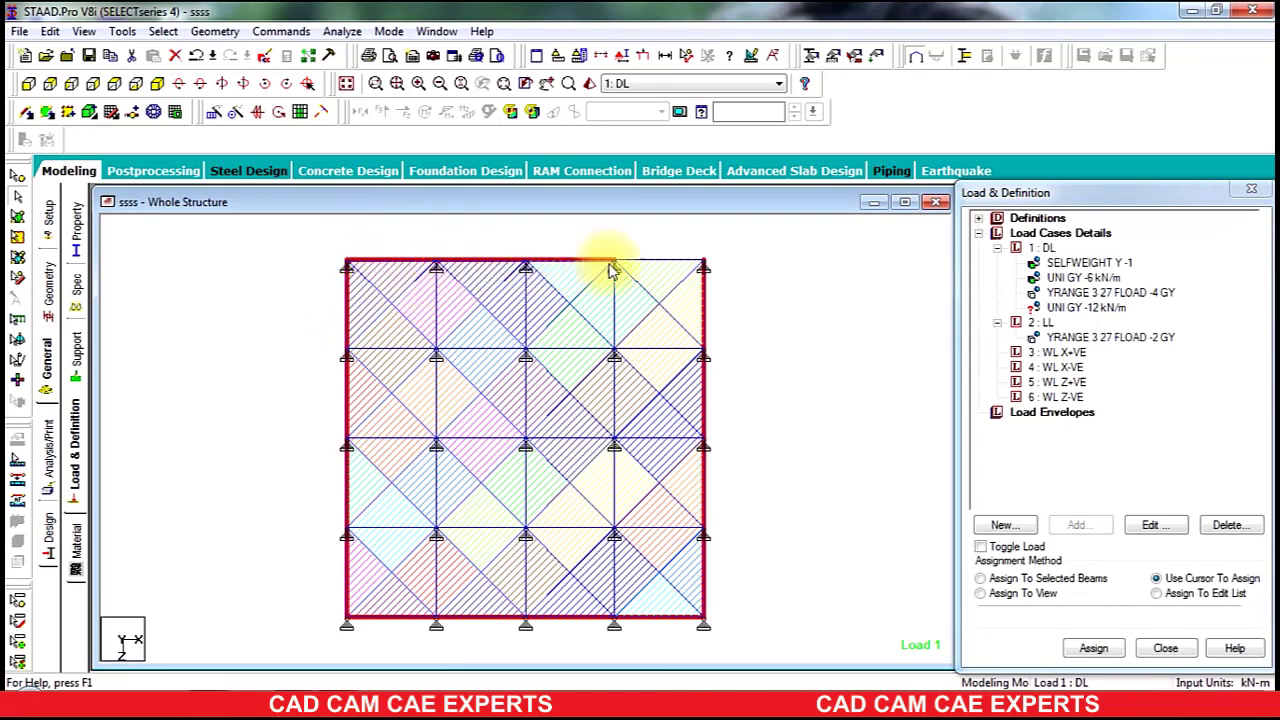
{"action": "left_click", "coordinate": [160, 83]}
{"action": "left_click", "coordinate": [156, 84]}
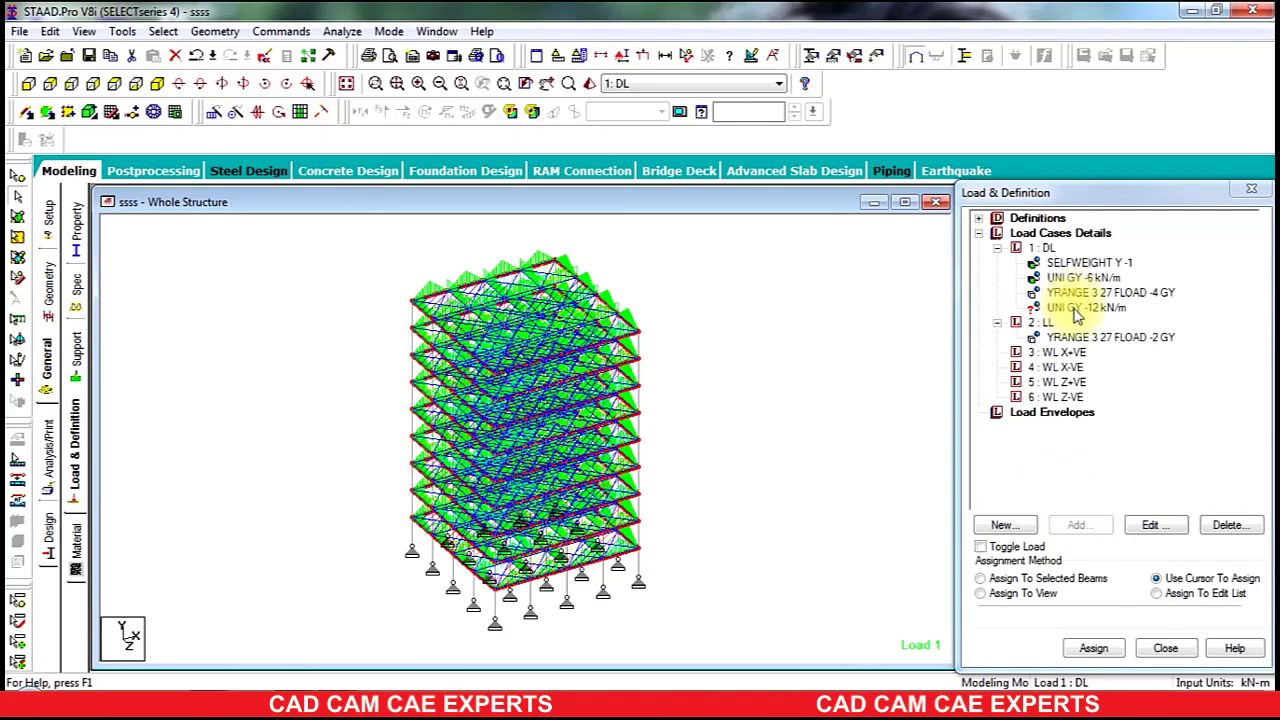
- Assign the UNI GY -12 kN/m load to the selected perimeter beams and display the DL floor load on the model
{"action": "left_click", "coordinate": [1035, 580]}
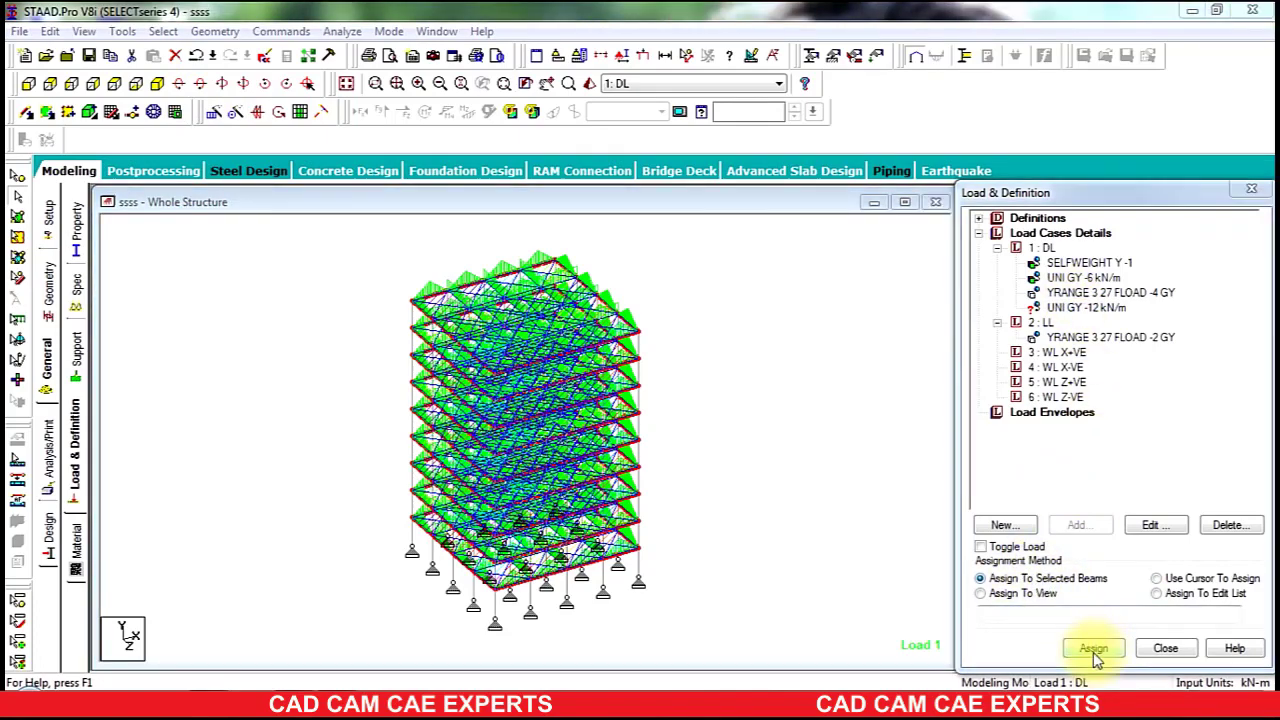
{"action": "left_click", "coordinate": [1094, 648]}
{"action": "left_click", "coordinate": [1148, 479]}
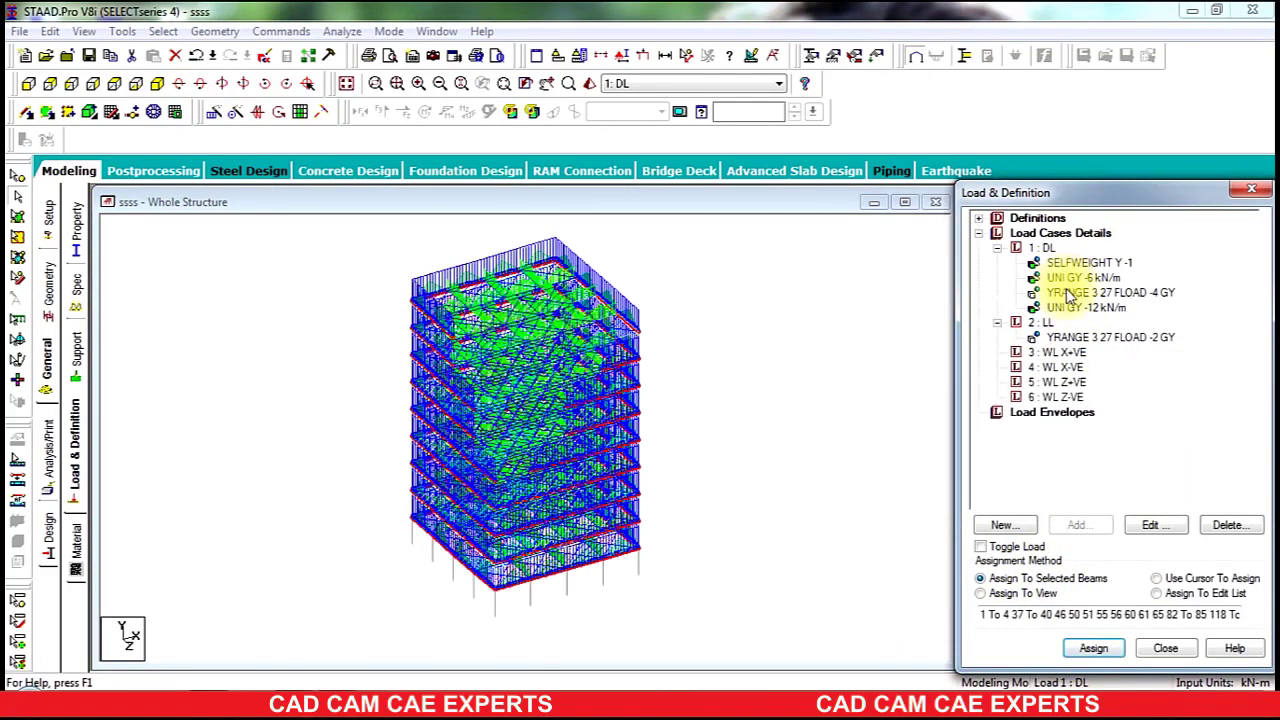
{"action": "left_click", "coordinate": [1068, 293]}
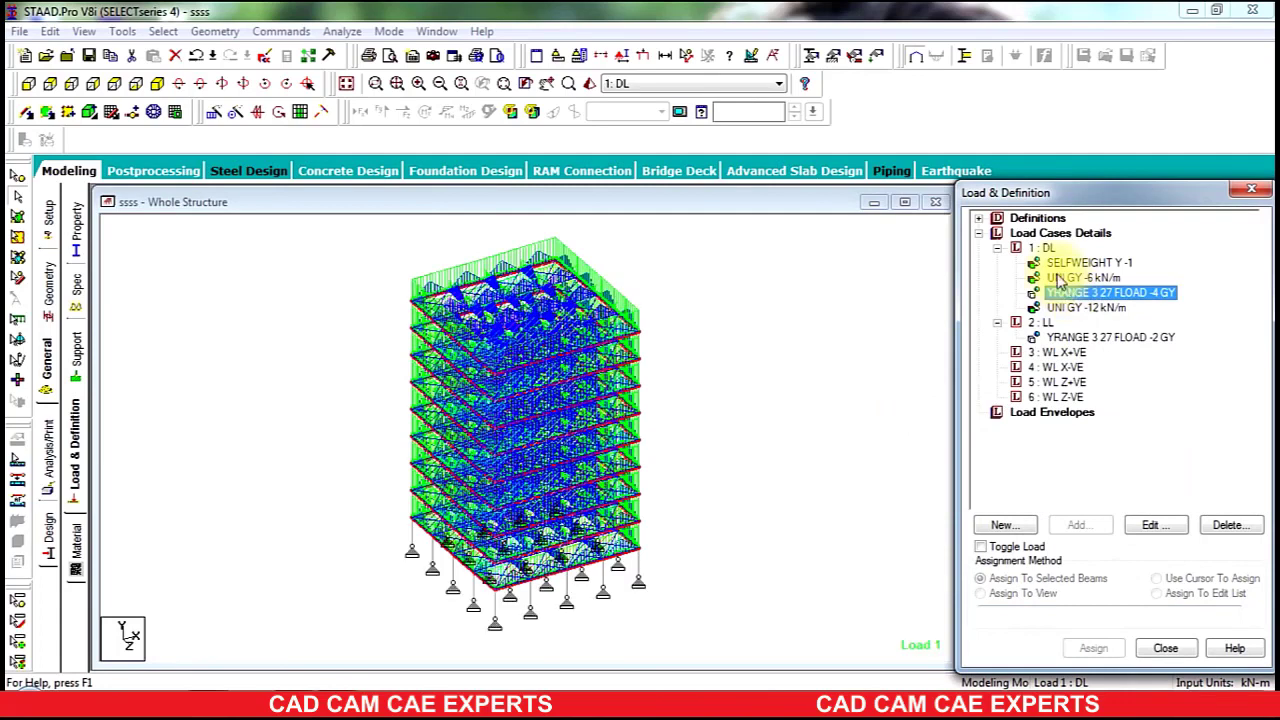
- Collapse the DL and LL load cases and start adding a new load item to the WL X+VE case
{"action": "left_click", "coordinate": [998, 248]}
{"action": "left_click", "coordinate": [998, 263]}
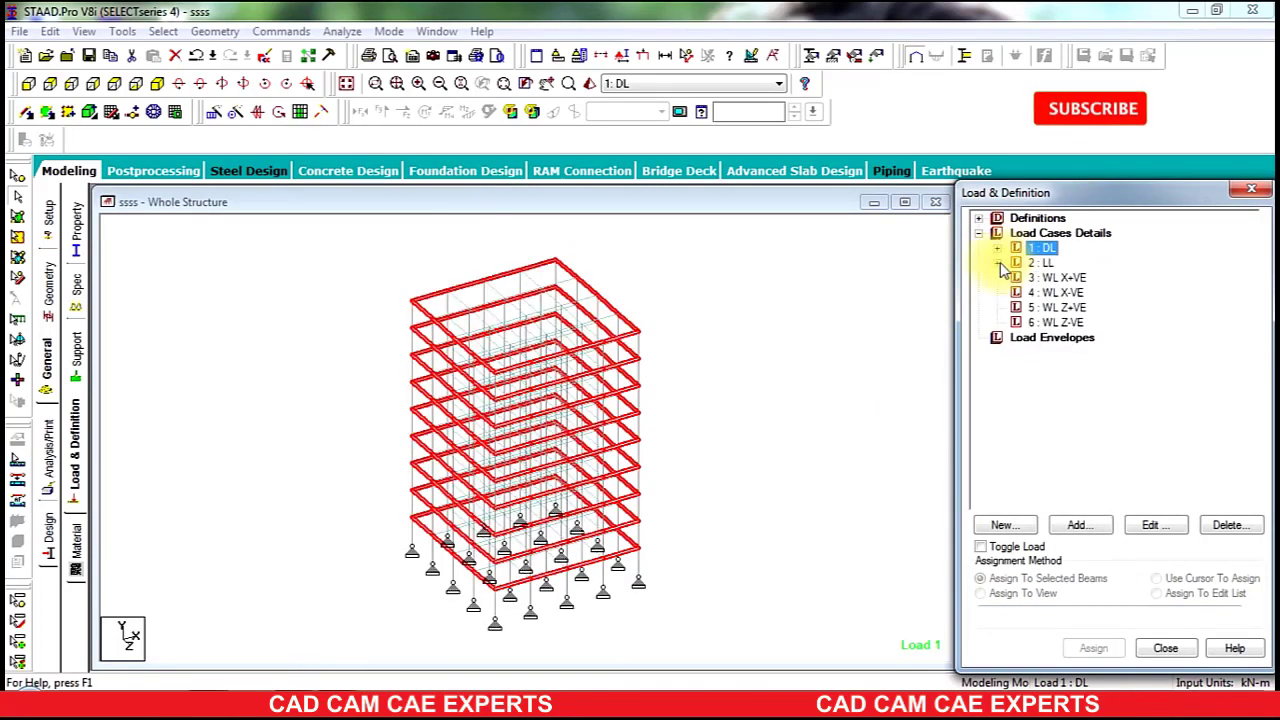
{"action": "left_click", "coordinate": [998, 263]}
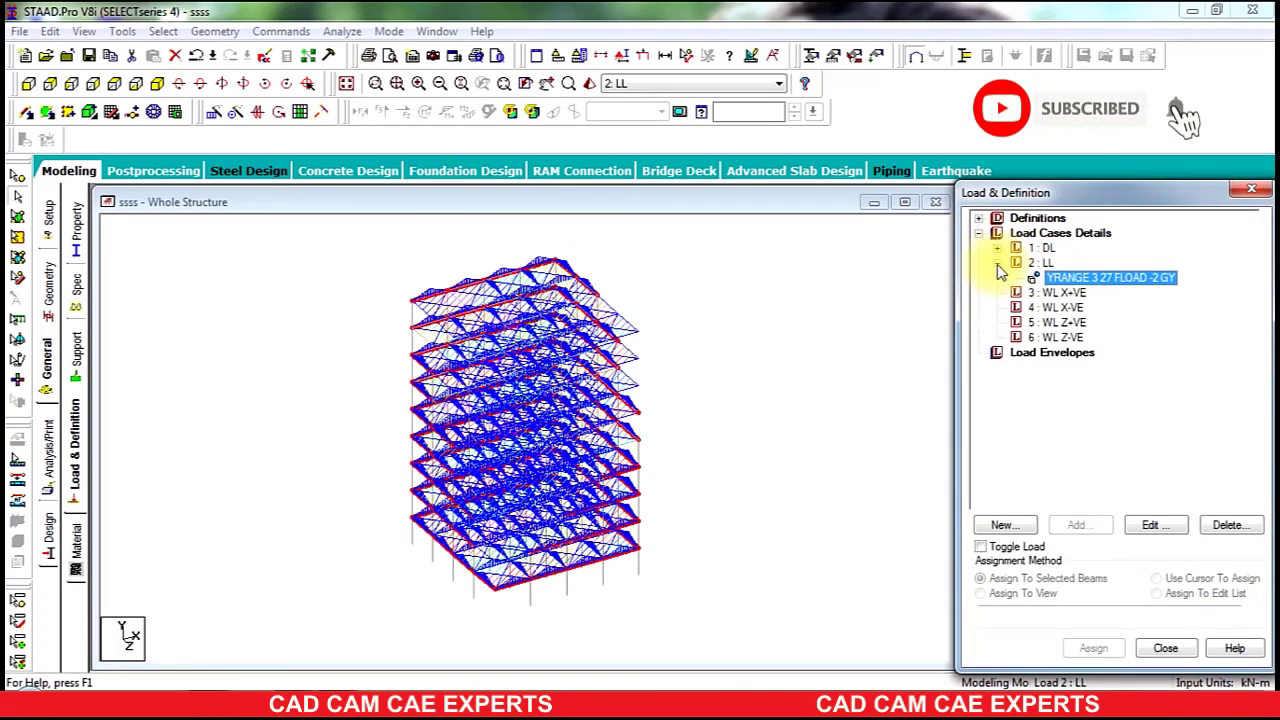
{"action": "left_click", "coordinate": [997, 261]}
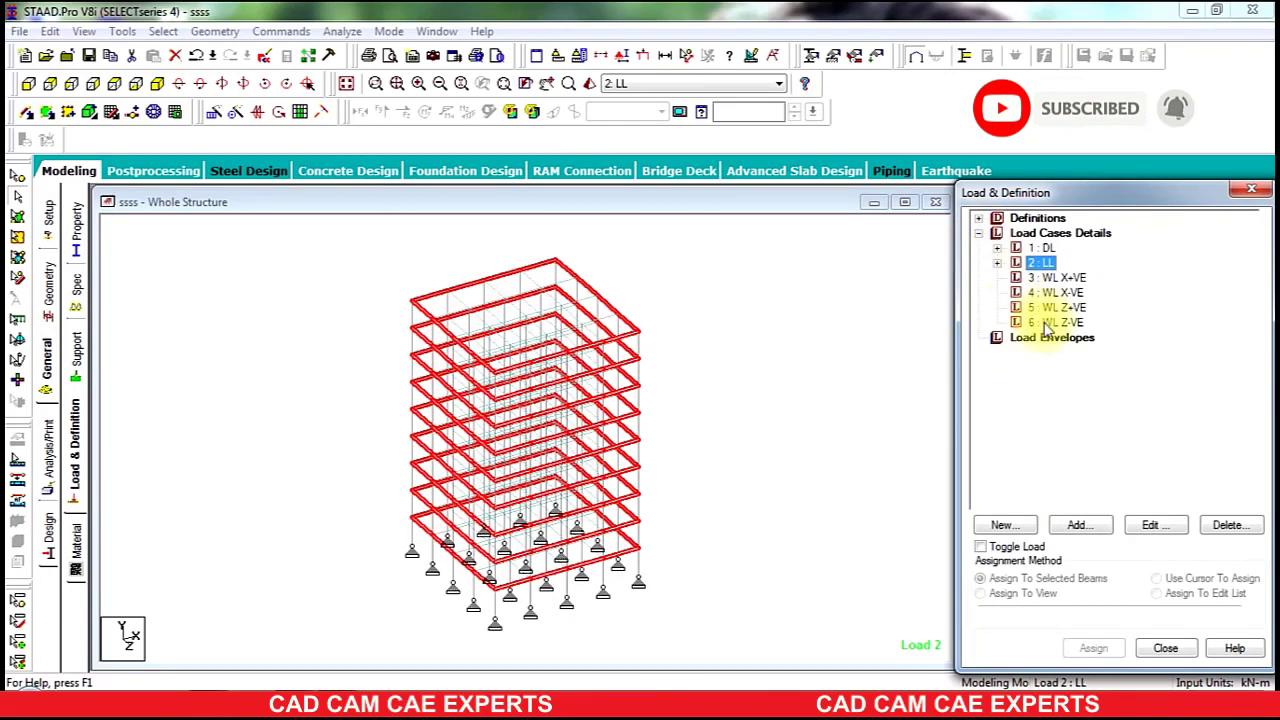
{"action": "left_click", "coordinate": [1050, 277]}
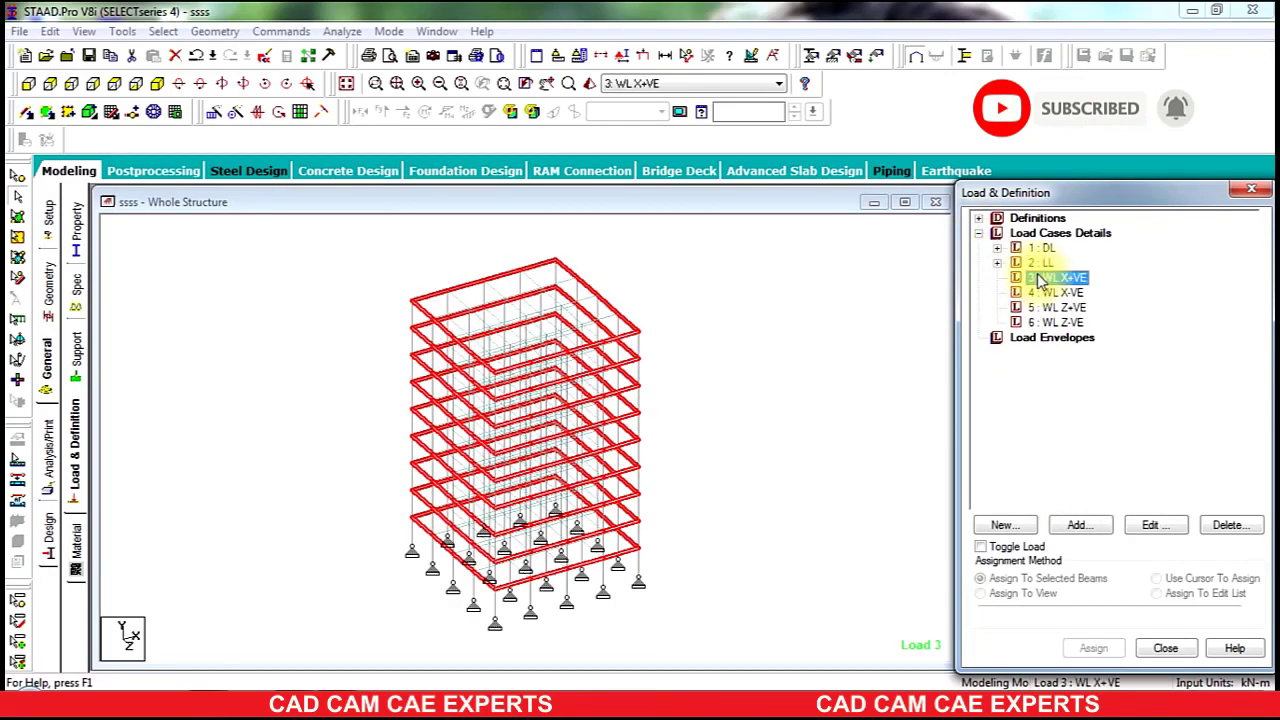
{"action": "left_click", "coordinate": [1085, 527]}
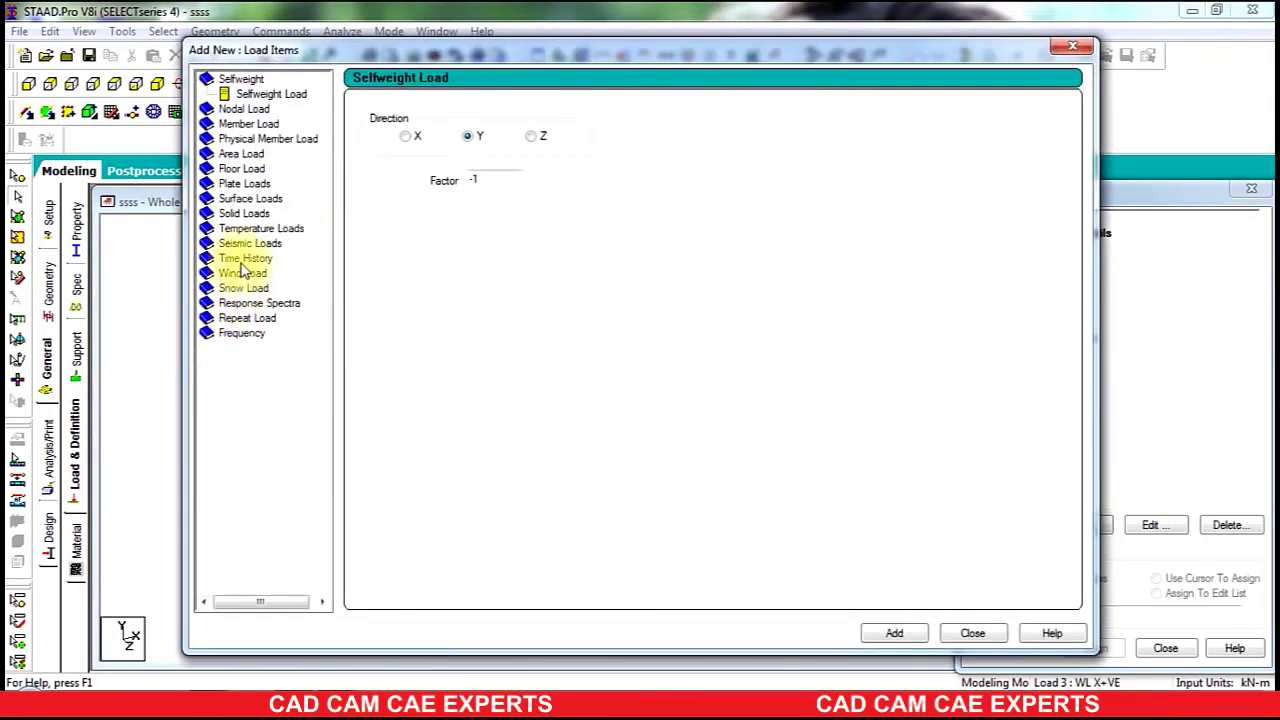
- Add a type 1 wind load on the X windward face to WL X+VE with Y range 3 to 27 m and display it
{"action": "left_click", "coordinate": [240, 276]}
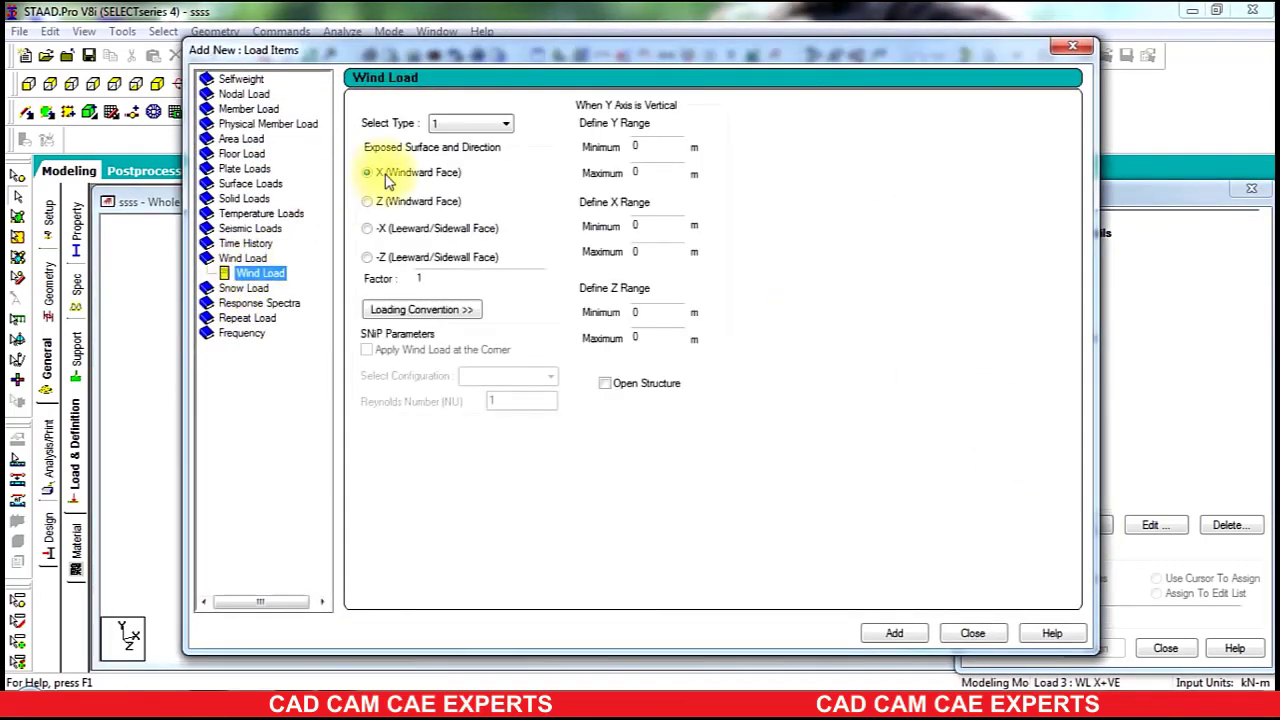
{"action": "left_click_drag", "start_coordinate": [454, 54], "coordinate": [339, 93]}
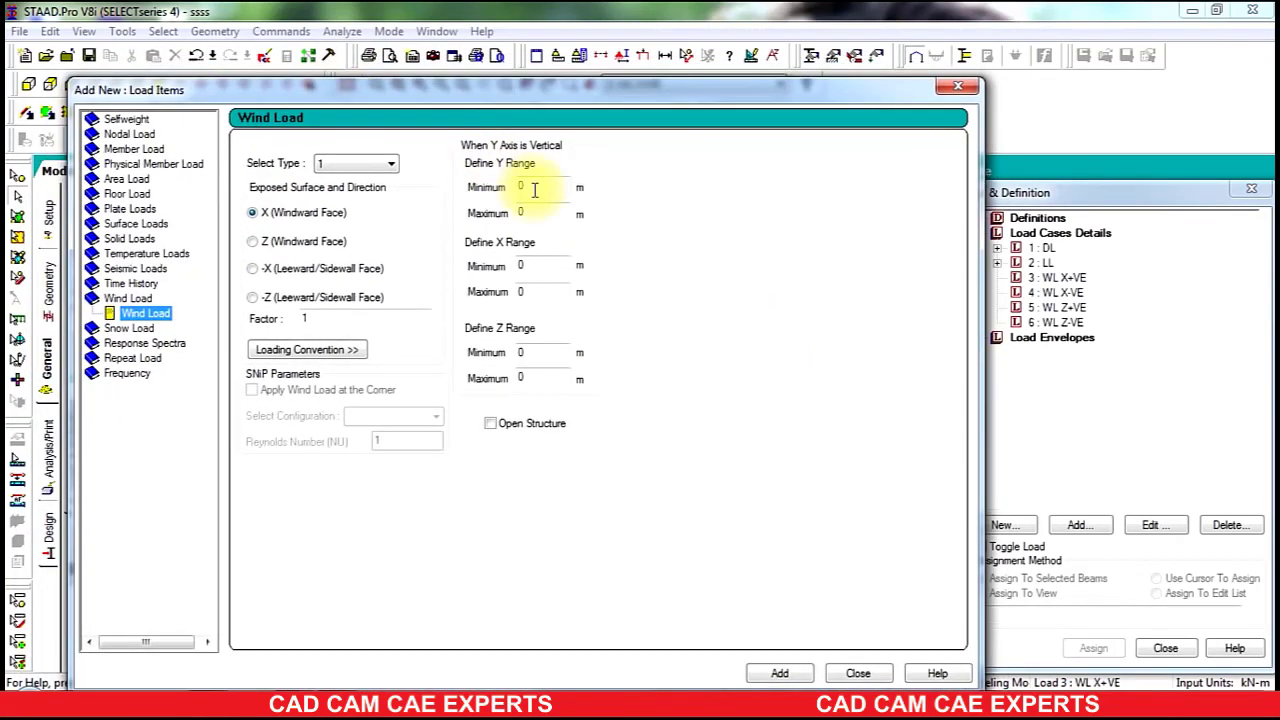
{"action": "double_click", "coordinate": [535, 188]}
{"action": "type", "text": "3"}
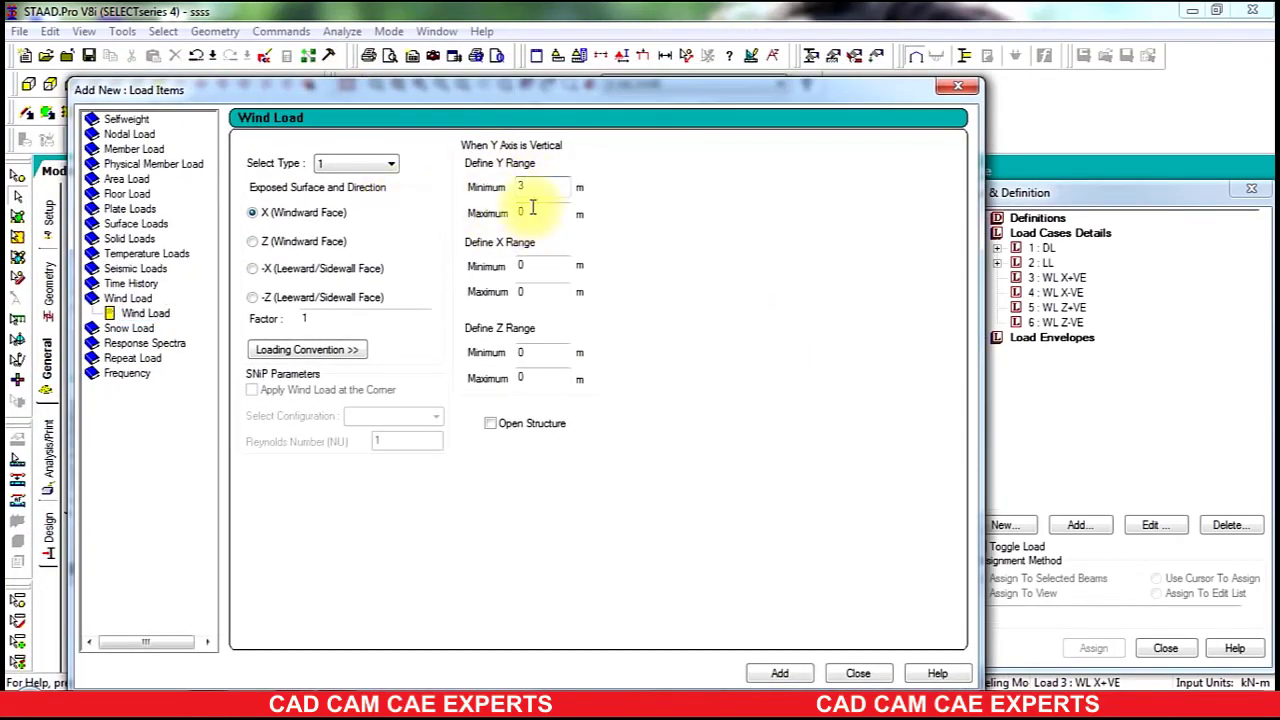
{"action": "double_click", "coordinate": [523, 212]}
{"action": "type", "text": "27"}
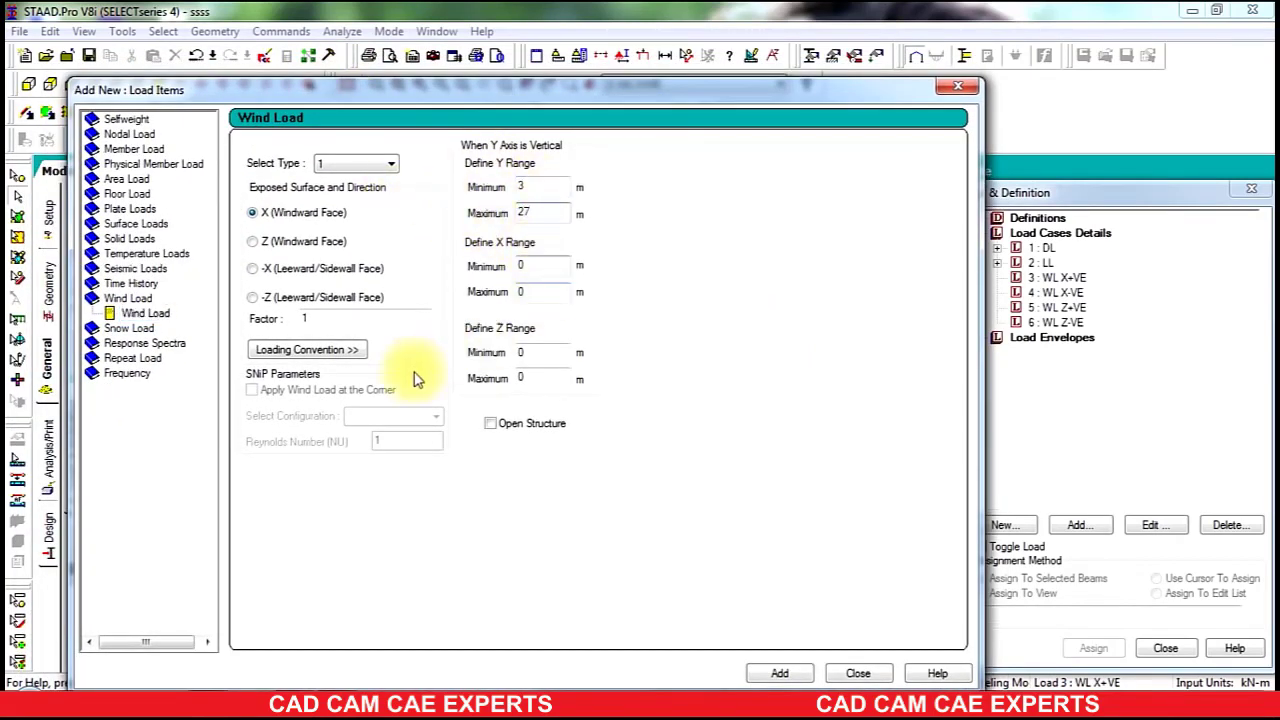
{"action": "left_click", "coordinate": [762, 674]}
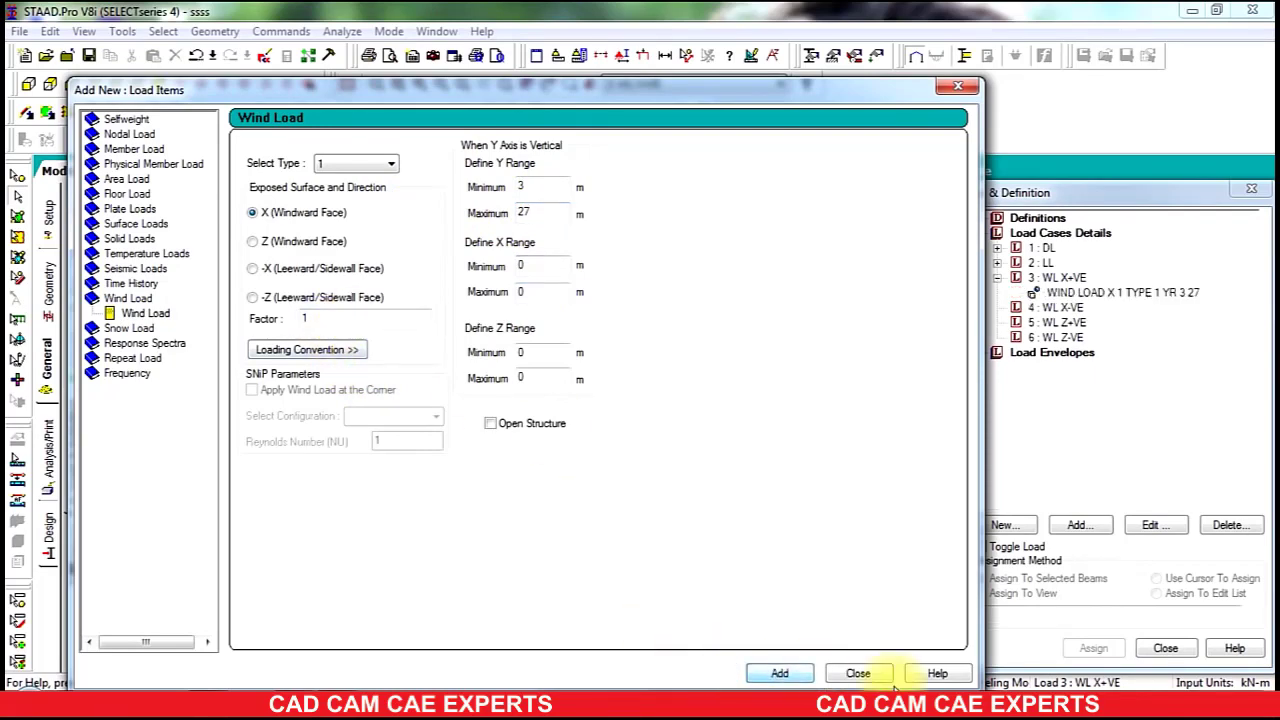
{"action": "left_click", "coordinate": [858, 674]}
{"action": "left_click", "coordinate": [1095, 294]}
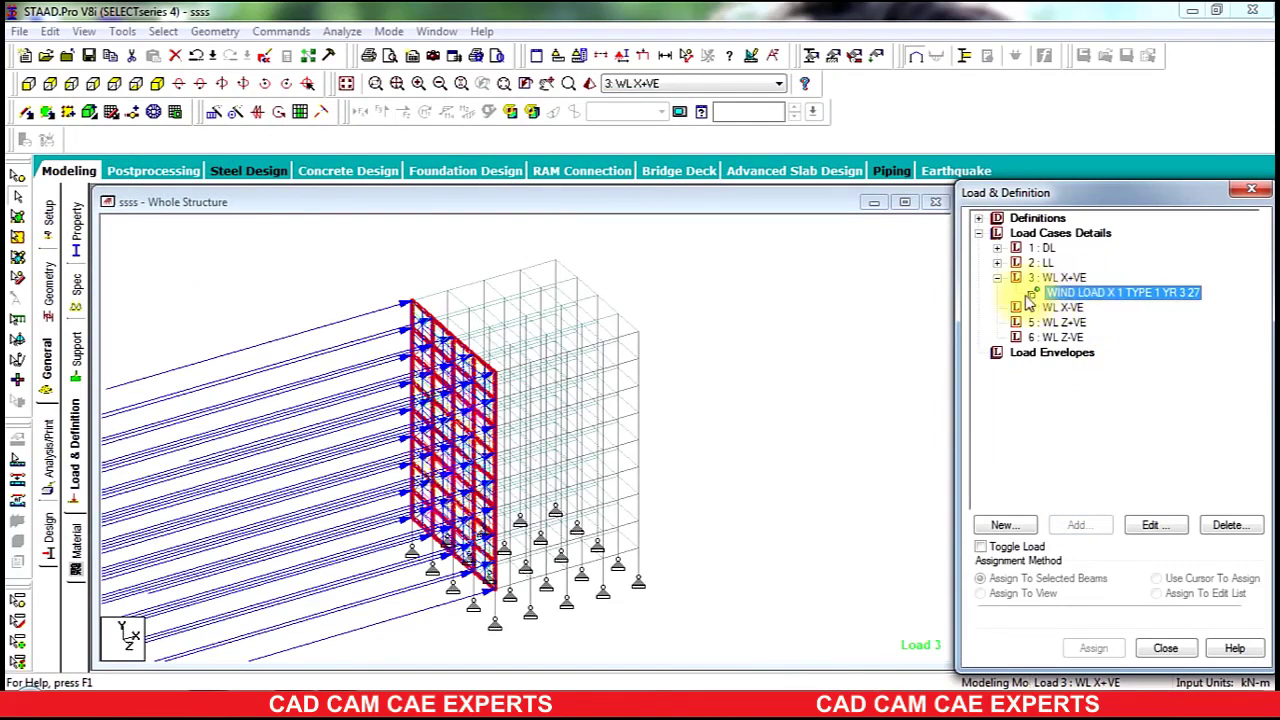
{"action": "left_click", "coordinate": [997, 279]}
- Add an X windward wind load with factor -1 and Y range 3 to 27 m to load case WL X-VE
{"action": "left_click", "coordinate": [1056, 292]}
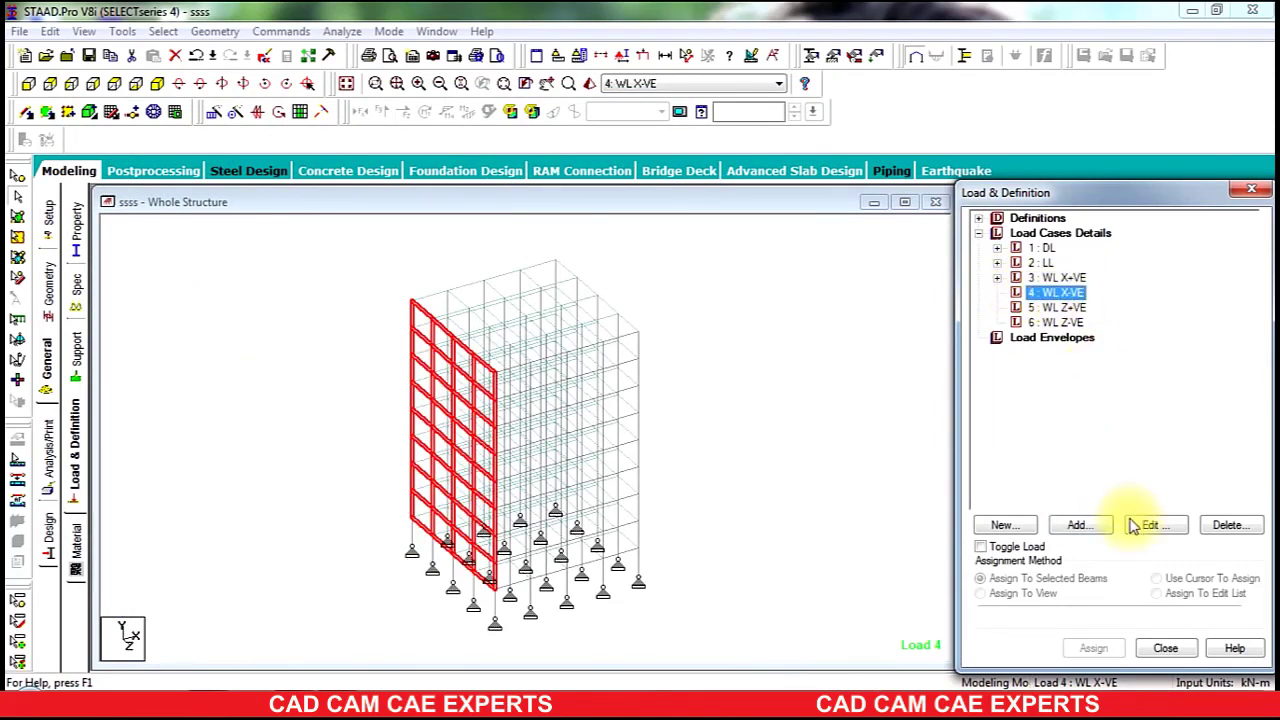
{"action": "left_click", "coordinate": [1077, 525]}
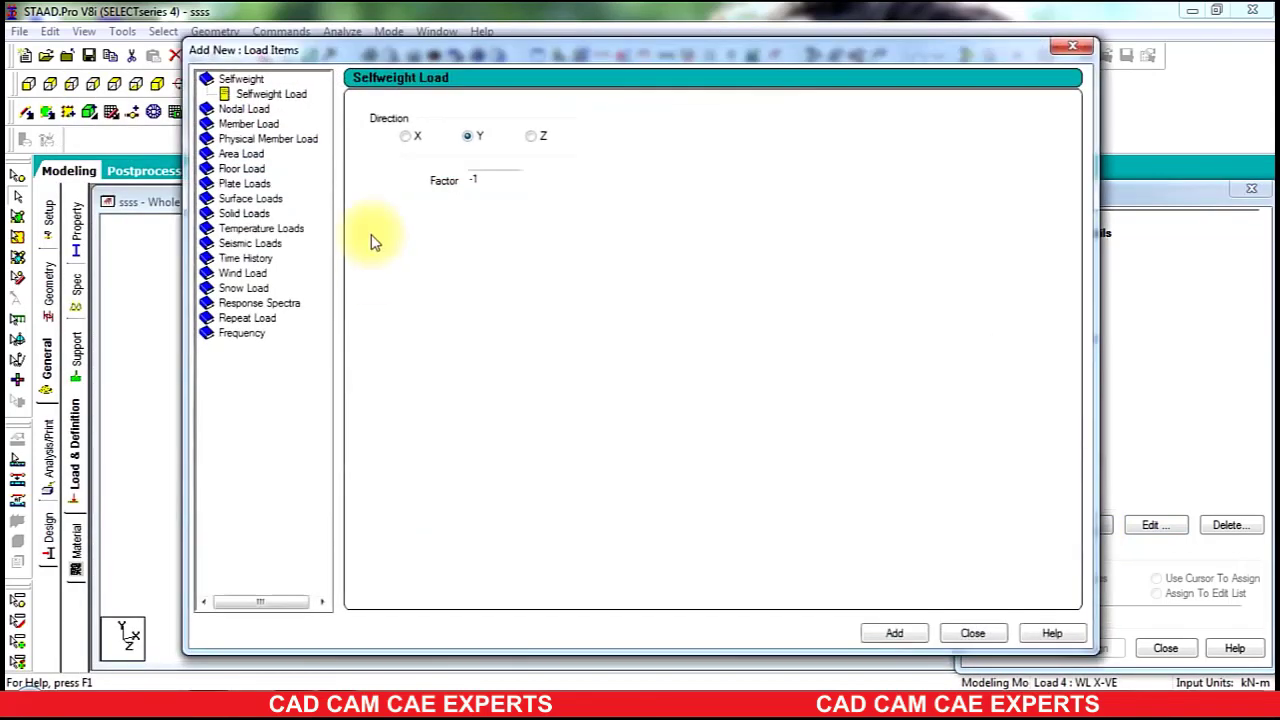
{"action": "left_click", "coordinate": [236, 274]}
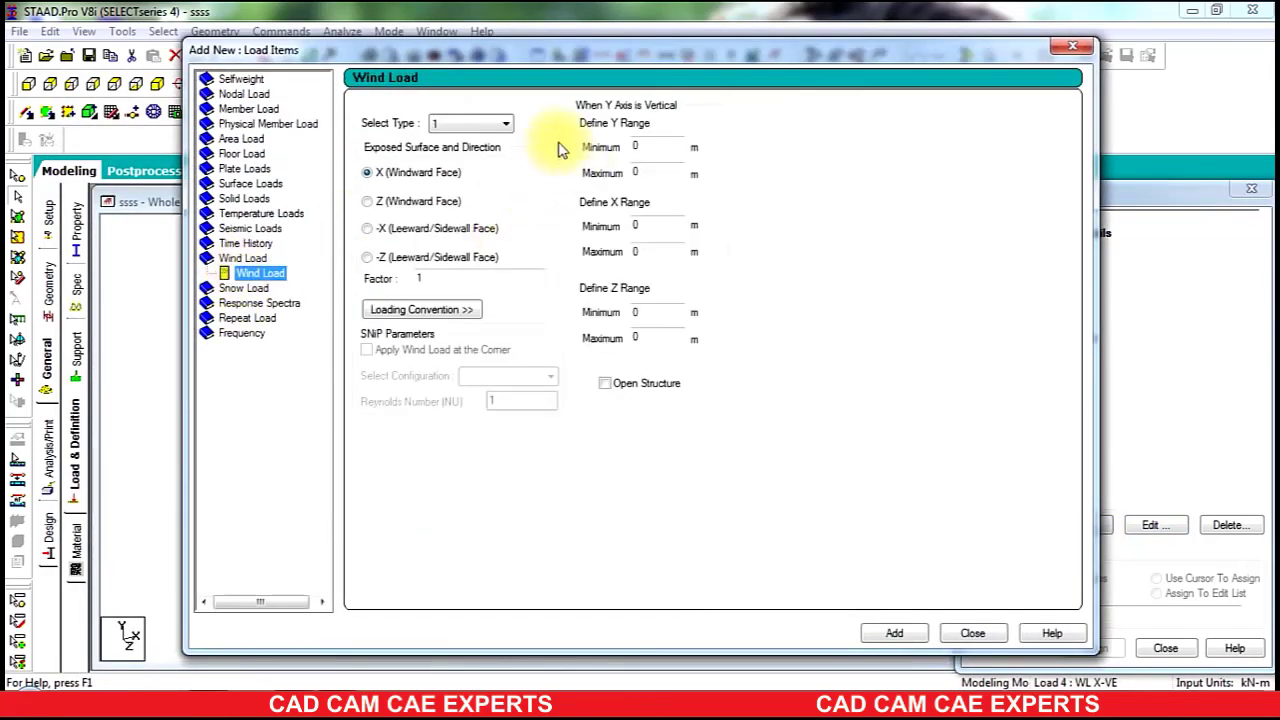
{"action": "left_click", "coordinate": [449, 278]}
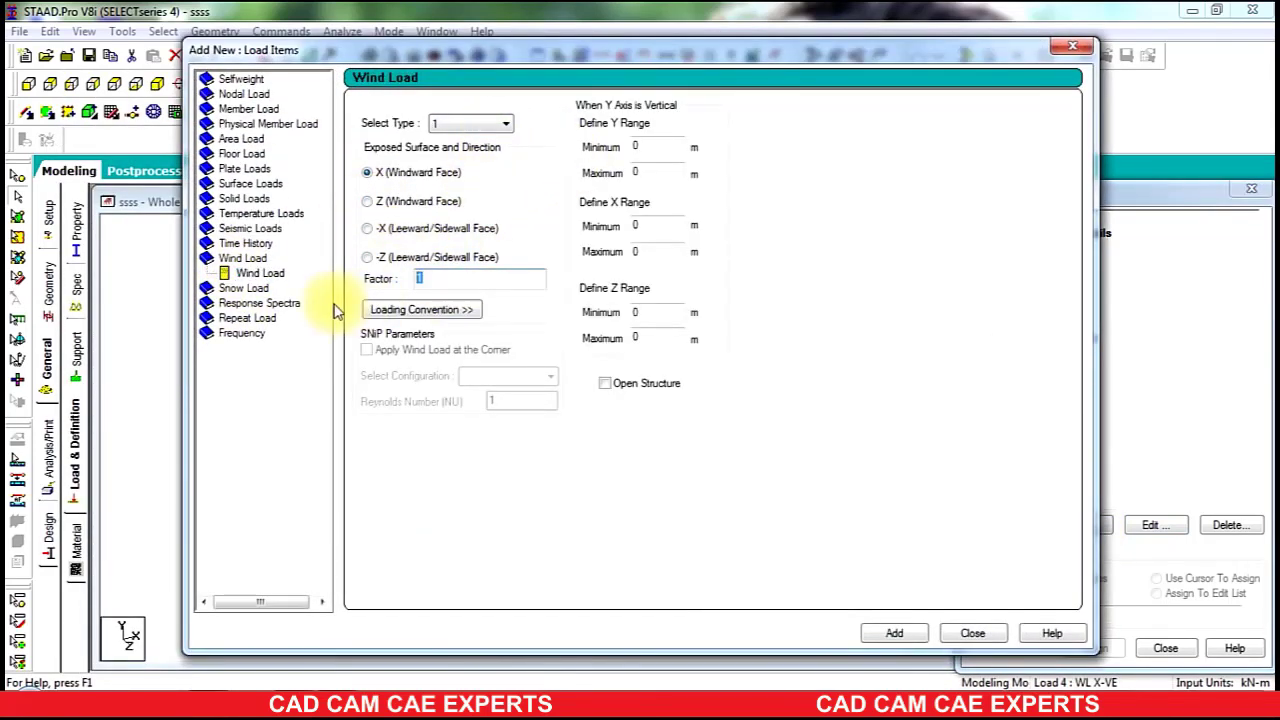
{"action": "type", "text": "-1"}
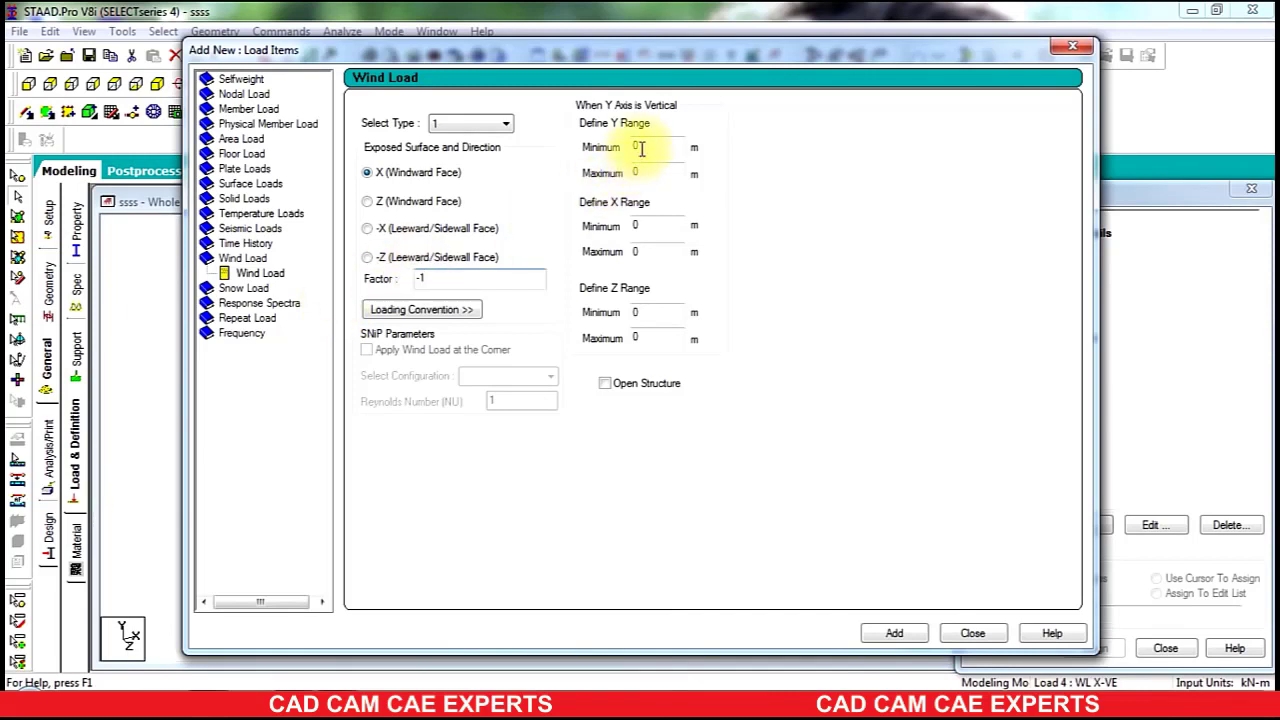
{"action": "double_click", "coordinate": [638, 147]}
{"action": "key", "text": "Tab"}
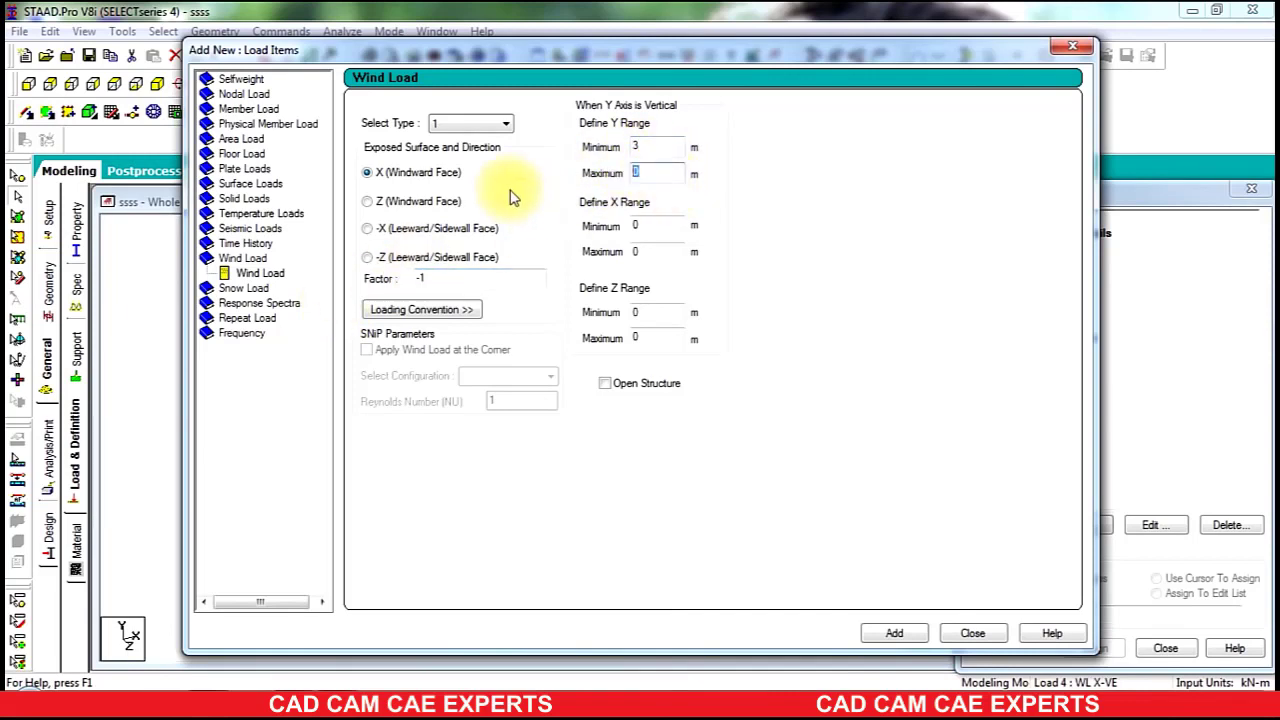
{"action": "type", "text": "27"}
{"action": "left_click", "coordinate": [896, 634]}
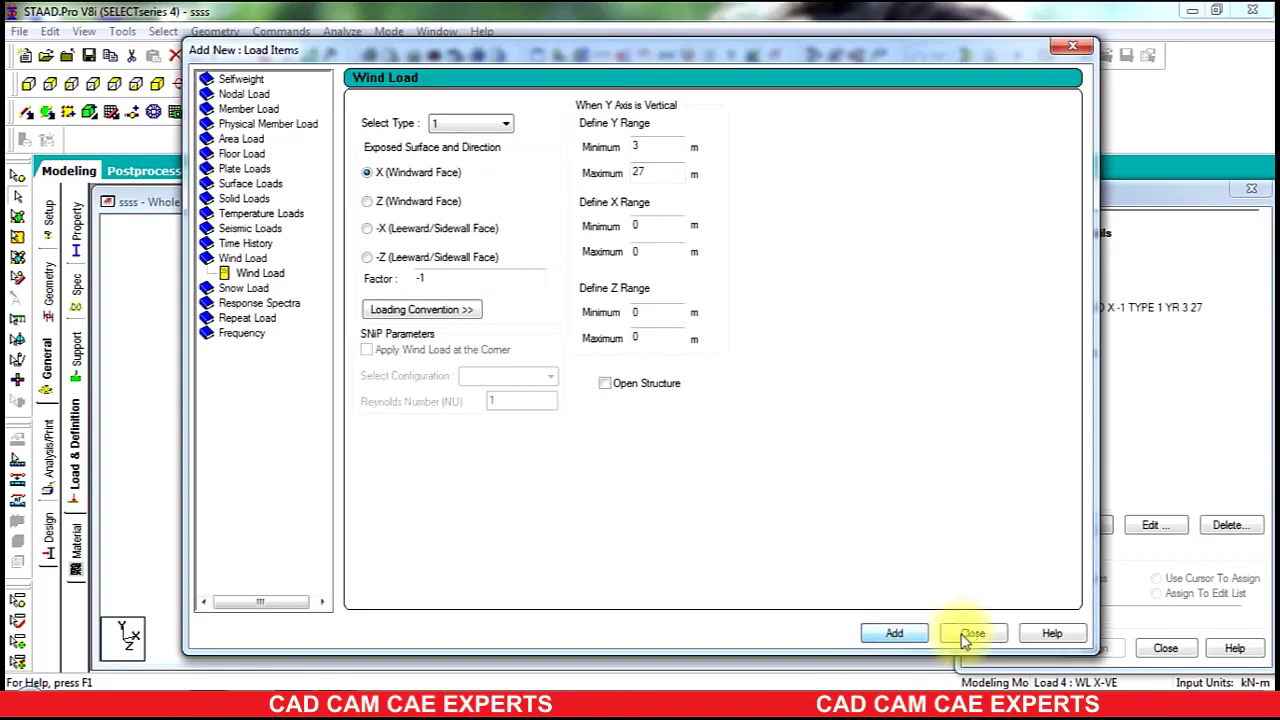
{"action": "left_click", "coordinate": [971, 634]}
- Add an X windward wind load with factor 1 and Y range 3 to 27 m to load case WL Z+VE
{"action": "left_click", "coordinate": [1055, 323]}
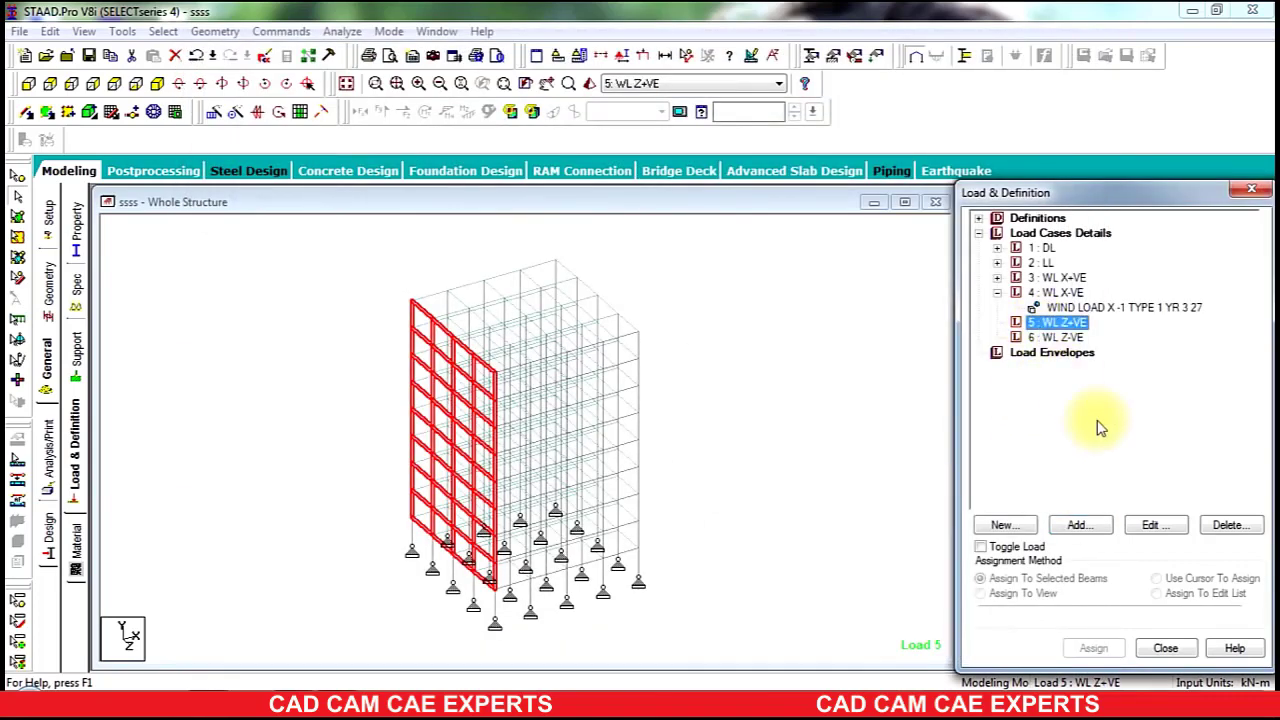
{"action": "left_click", "coordinate": [1078, 524]}
{"action": "left_click", "coordinate": [245, 273]}
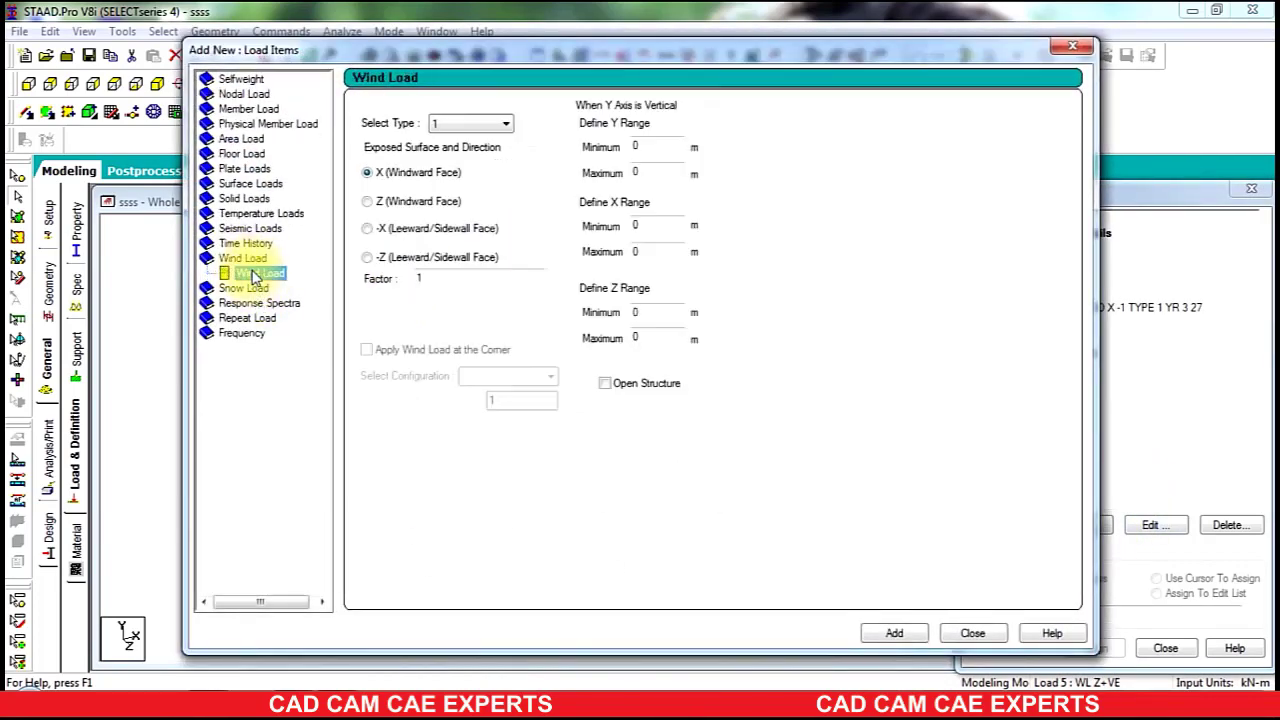
{"action": "left_click_drag", "start_coordinate": [648, 148], "coordinate": [491, 161]}
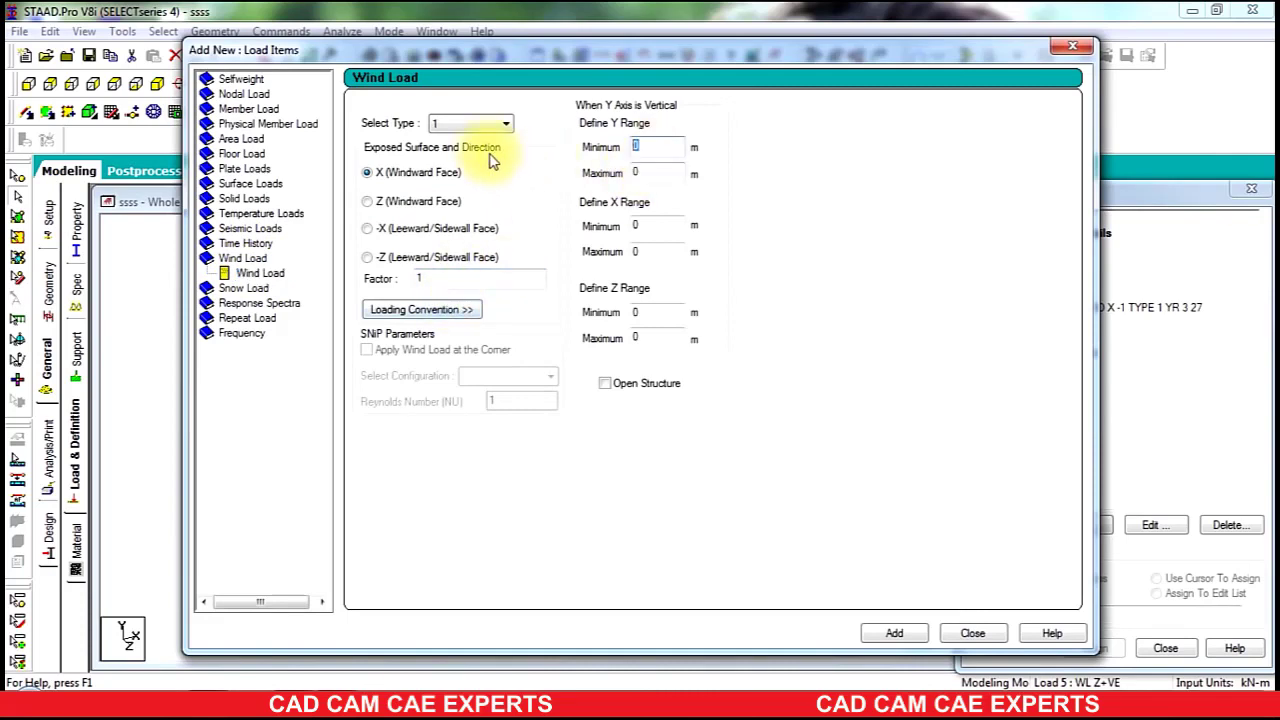
{"action": "type", "text": "3"}
{"action": "left_click_drag", "start_coordinate": [648, 178], "coordinate": [635, 181]}
{"action": "type", "text": "27"}
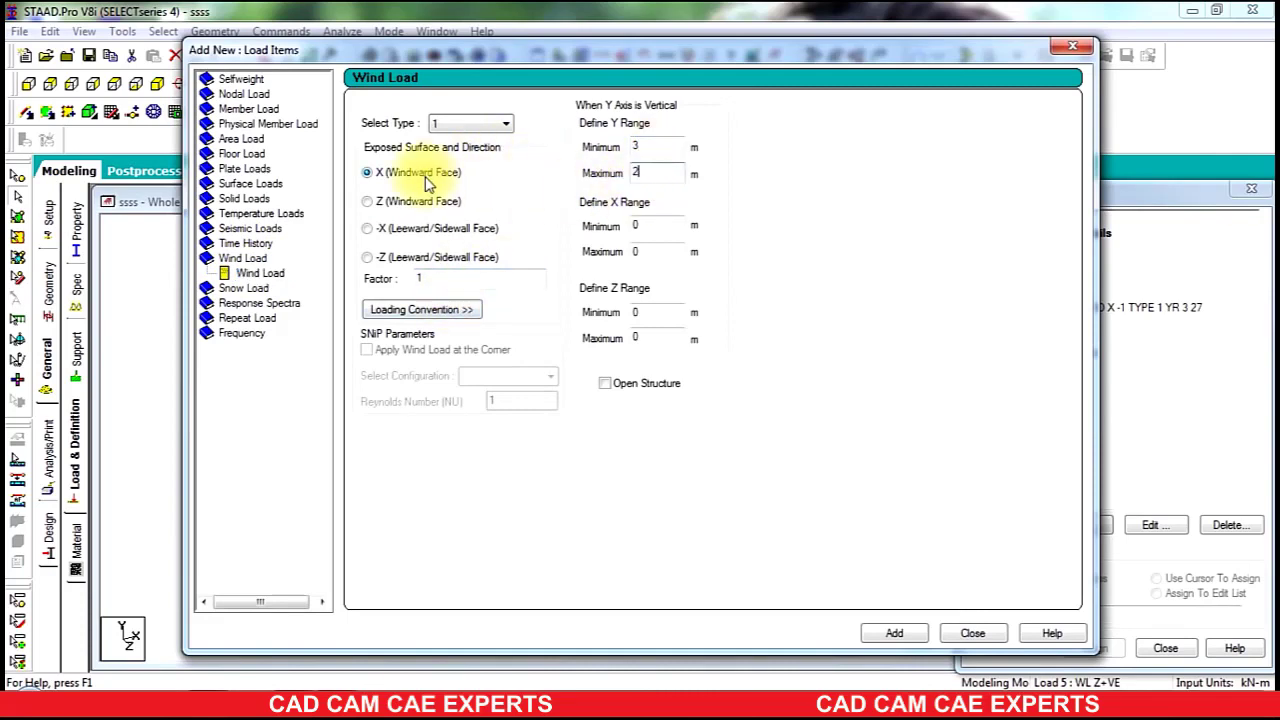
{"action": "left_click", "coordinate": [897, 634]}
{"action": "left_click", "coordinate": [971, 634]}
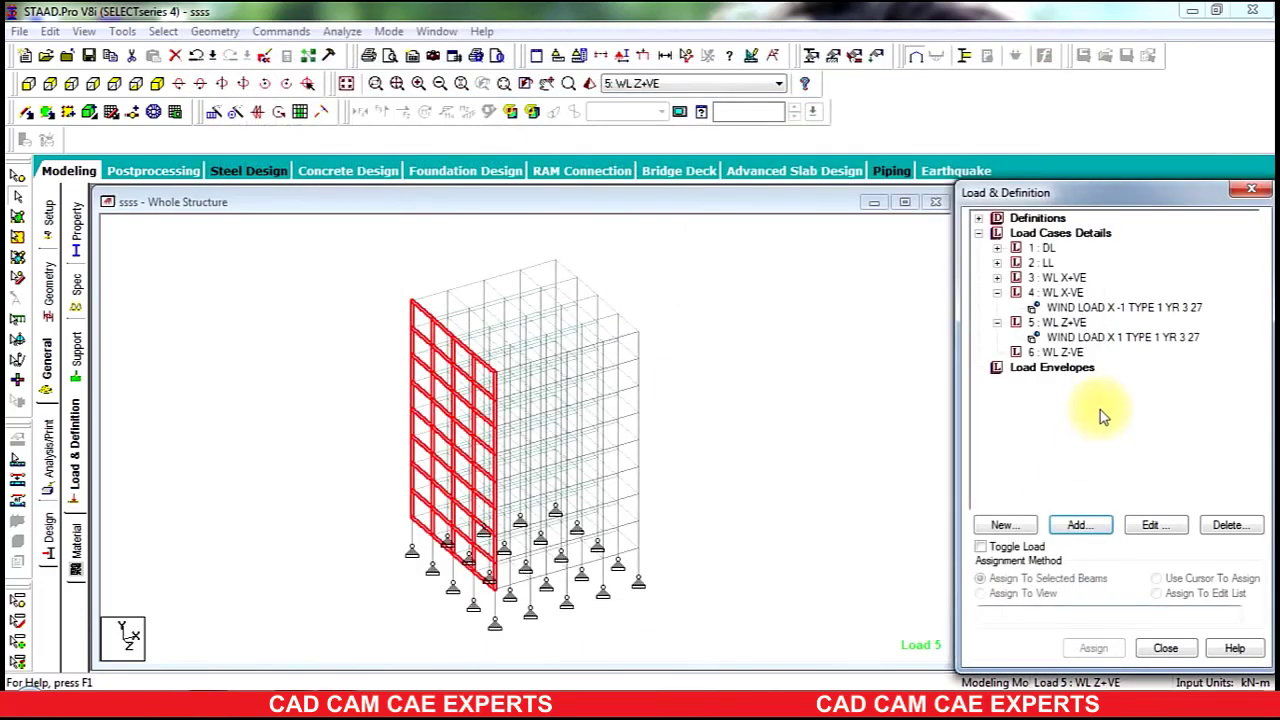
- Add a Z windward wind load with factor -1 and Y range 3 to 27 m to load case WL Z-VE
{"action": "left_click", "coordinate": [1060, 352]}
{"action": "left_click", "coordinate": [1090, 528]}
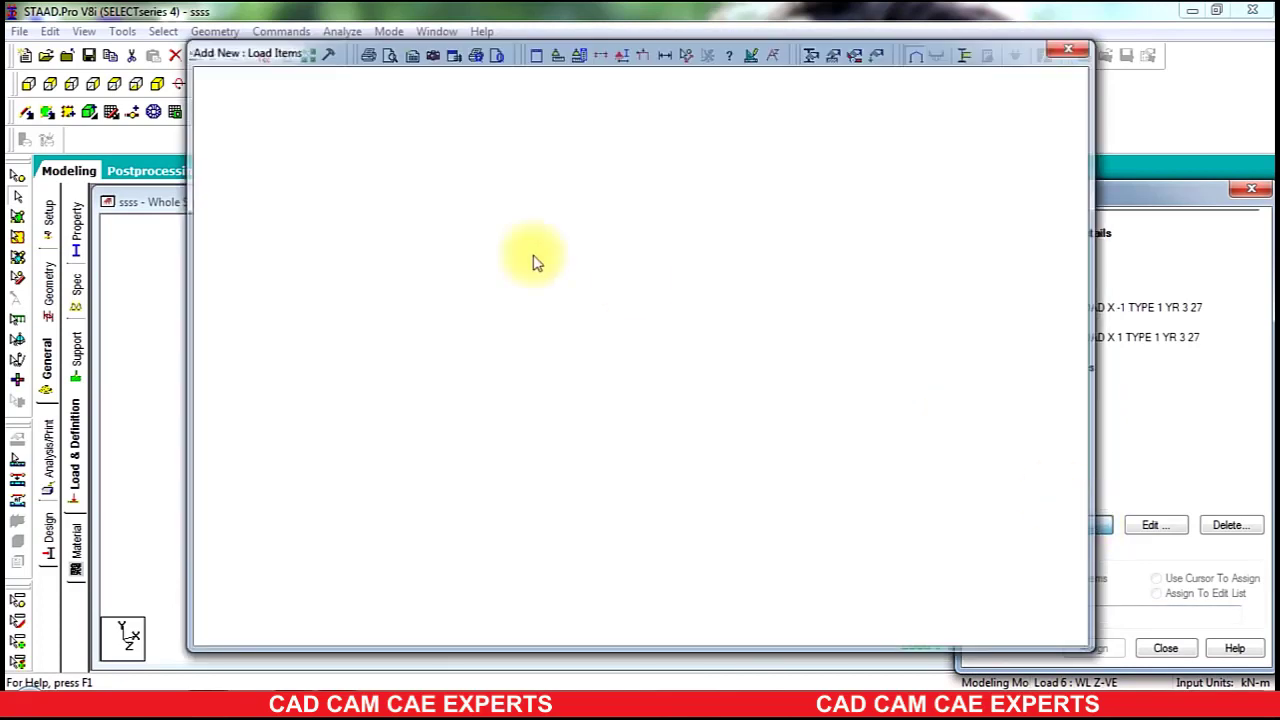
{"action": "left_click", "coordinate": [242, 275]}
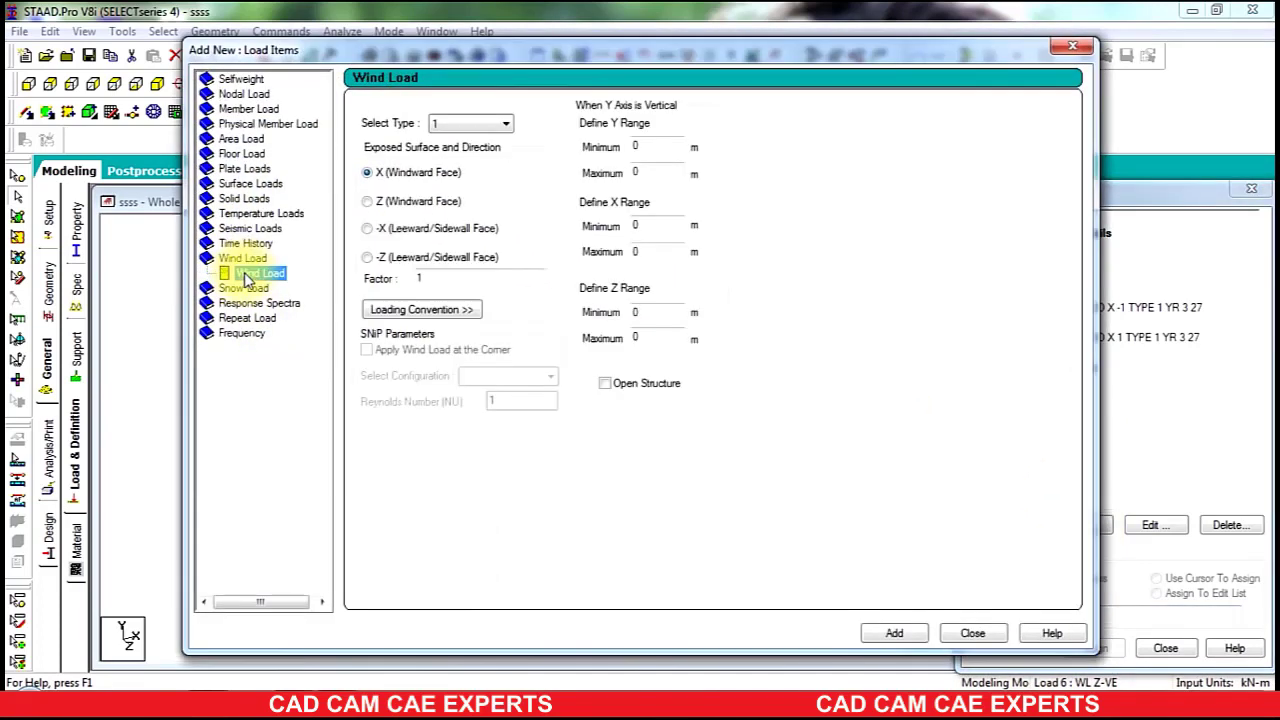
{"action": "double_click", "coordinate": [497, 278]}
{"action": "type", "text": "-1"}
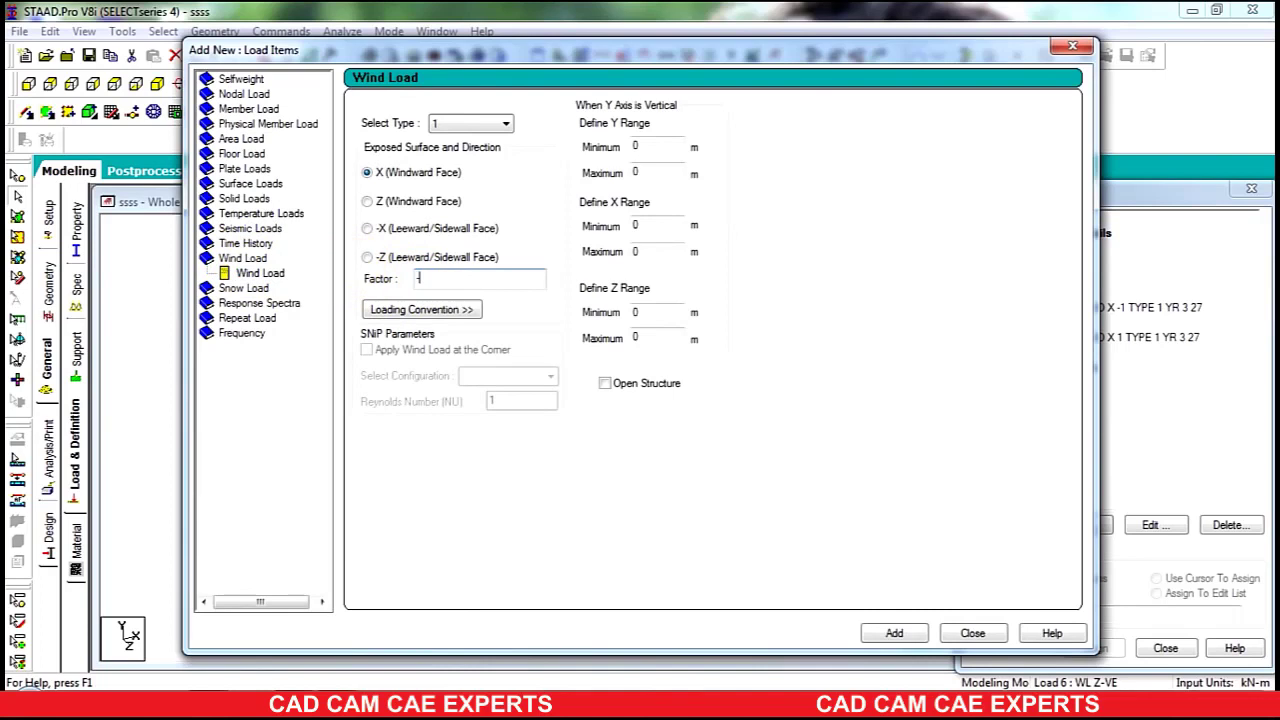
{"action": "double_click", "coordinate": [640, 147]}
{"action": "type", "text": "3"}
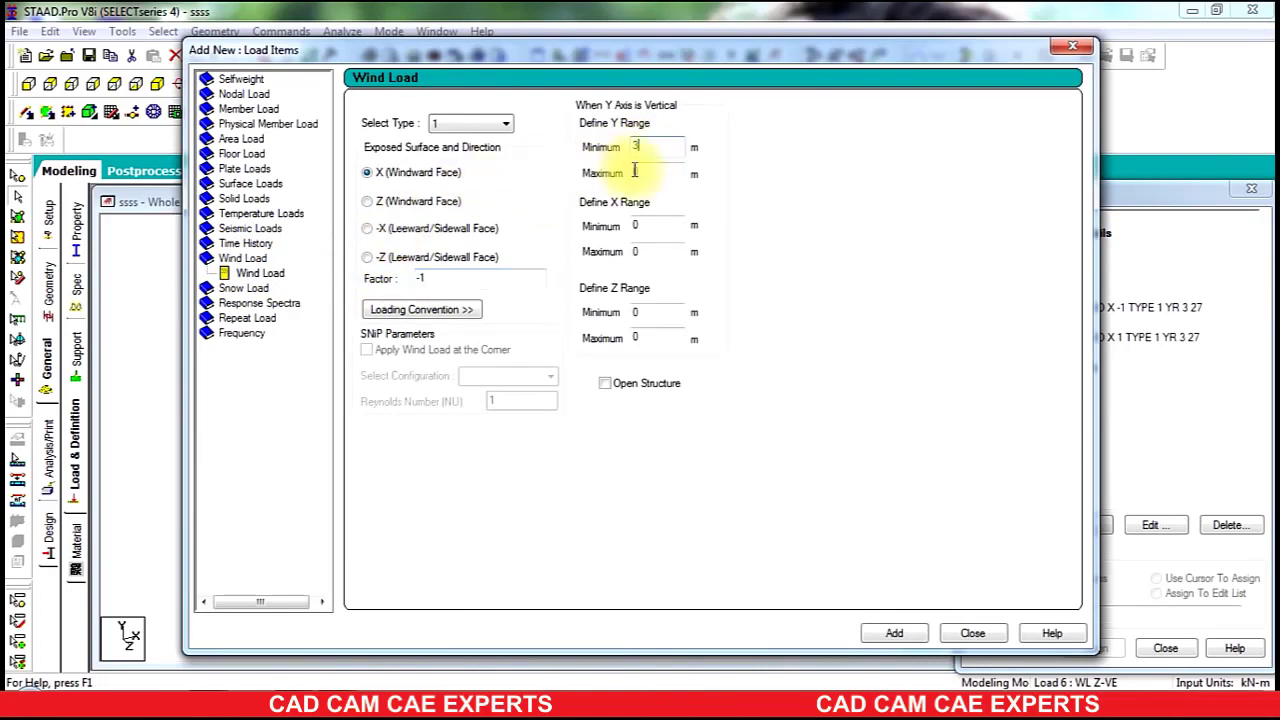
{"action": "key", "text": "Tab"}
{"action": "type", "text": "2"}
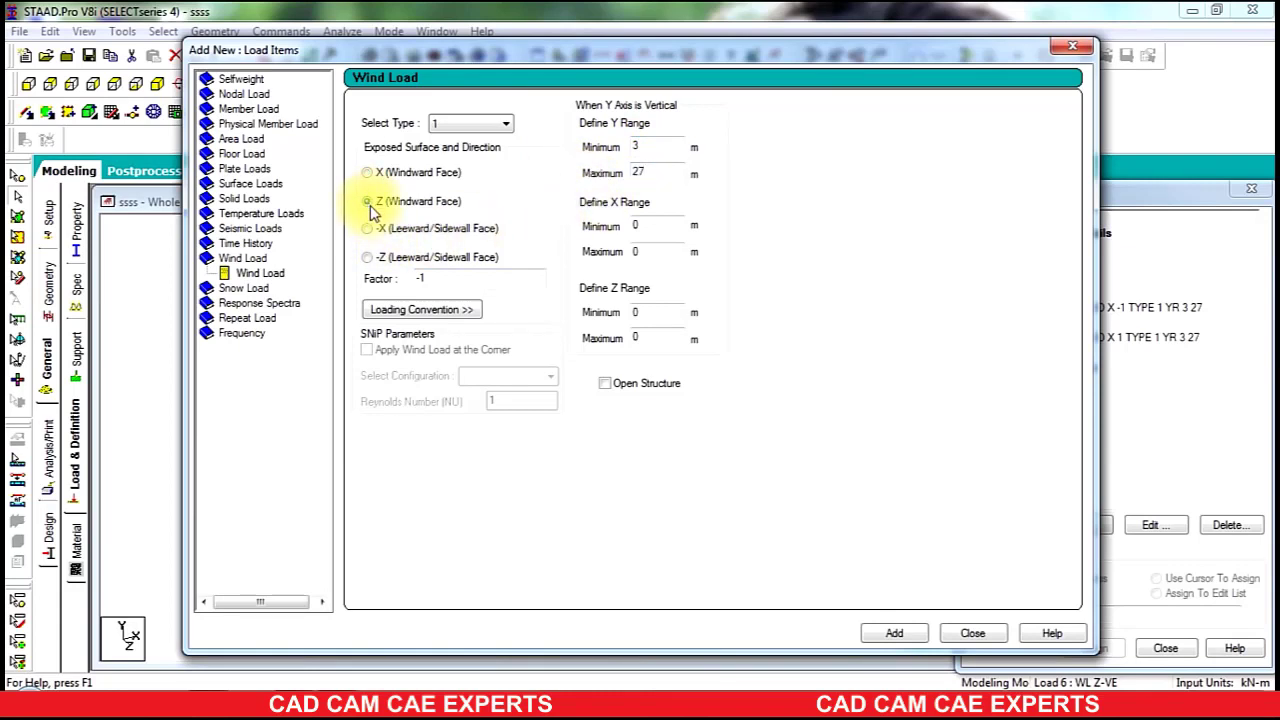
{"action": "left_click", "coordinate": [894, 634]}
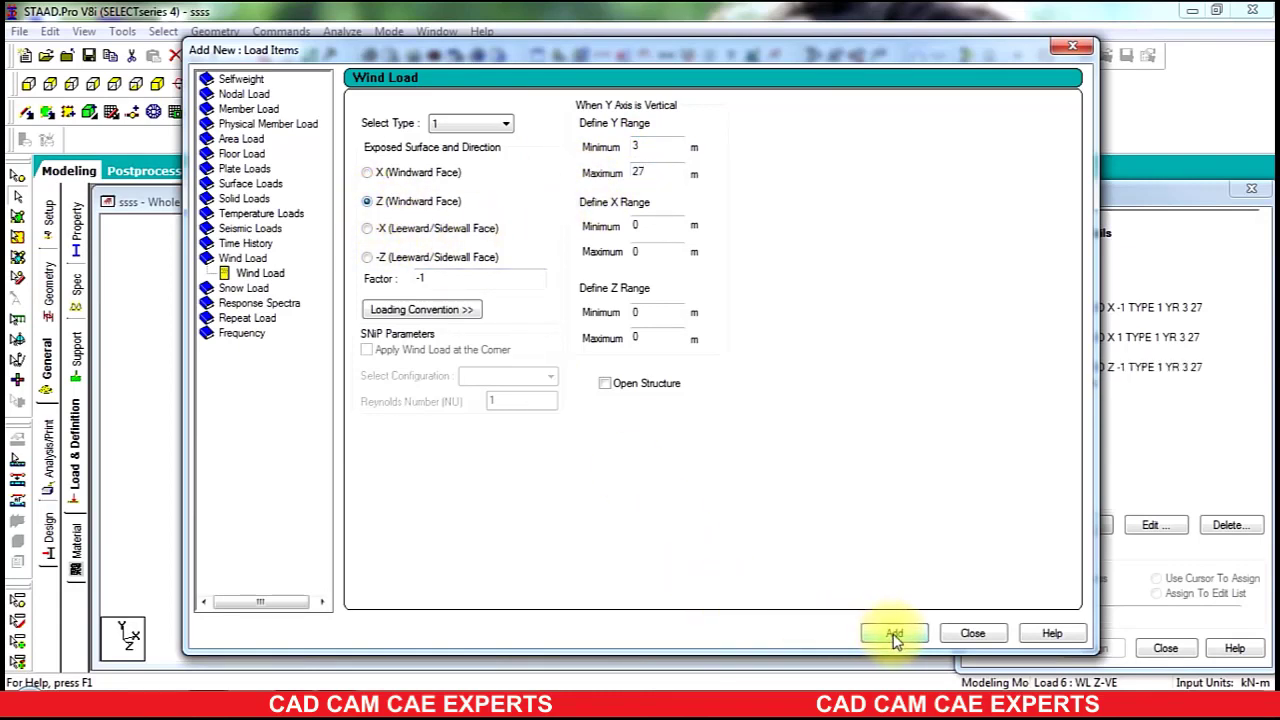
{"action": "left_click", "coordinate": [972, 634]}
- Change the exposed surface of the WL Z+VE wind load to Z (Windward Face)
{"action": "left_click", "coordinate": [1066, 340]}
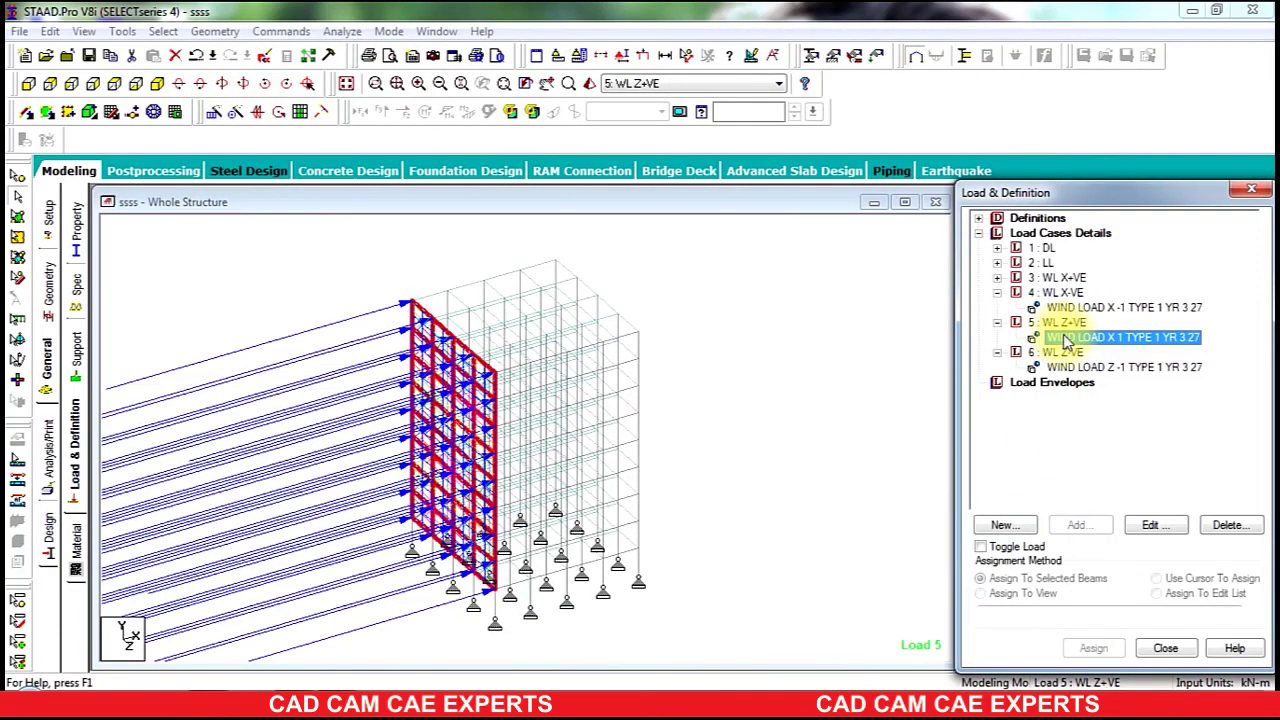
{"action": "left_click", "coordinate": [1155, 527]}
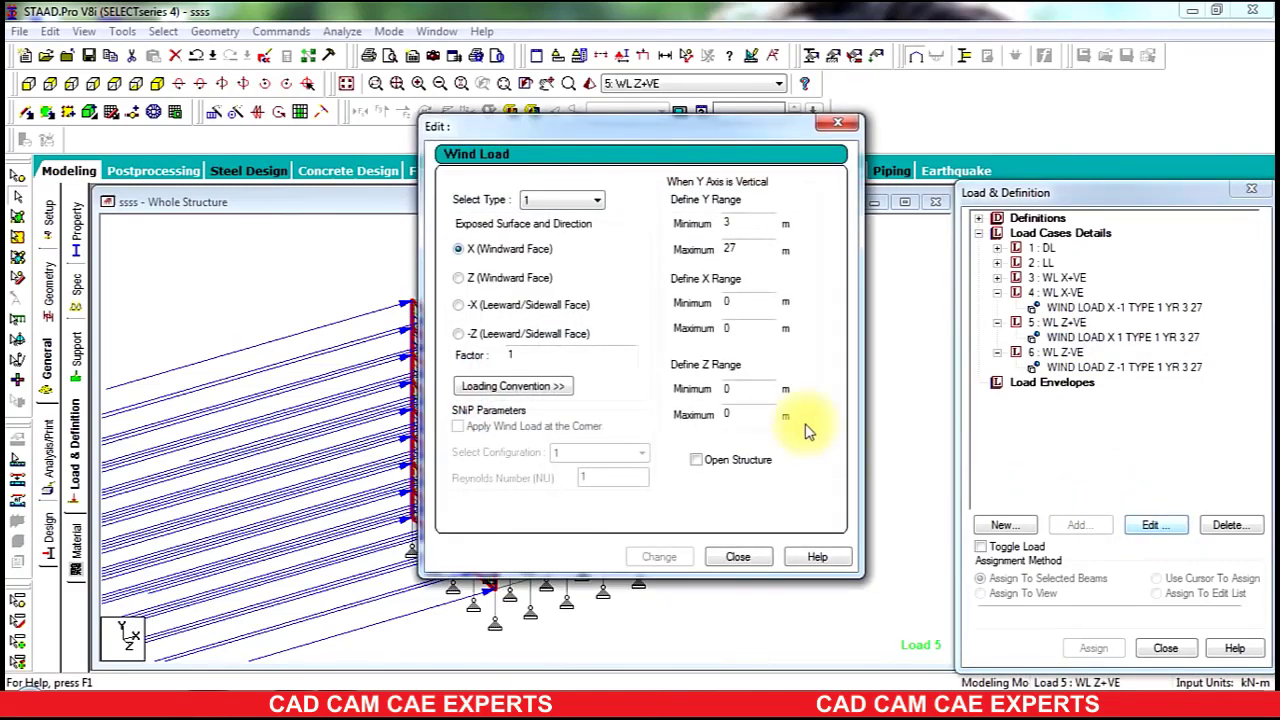
{"action": "left_click", "coordinate": [459, 278]}
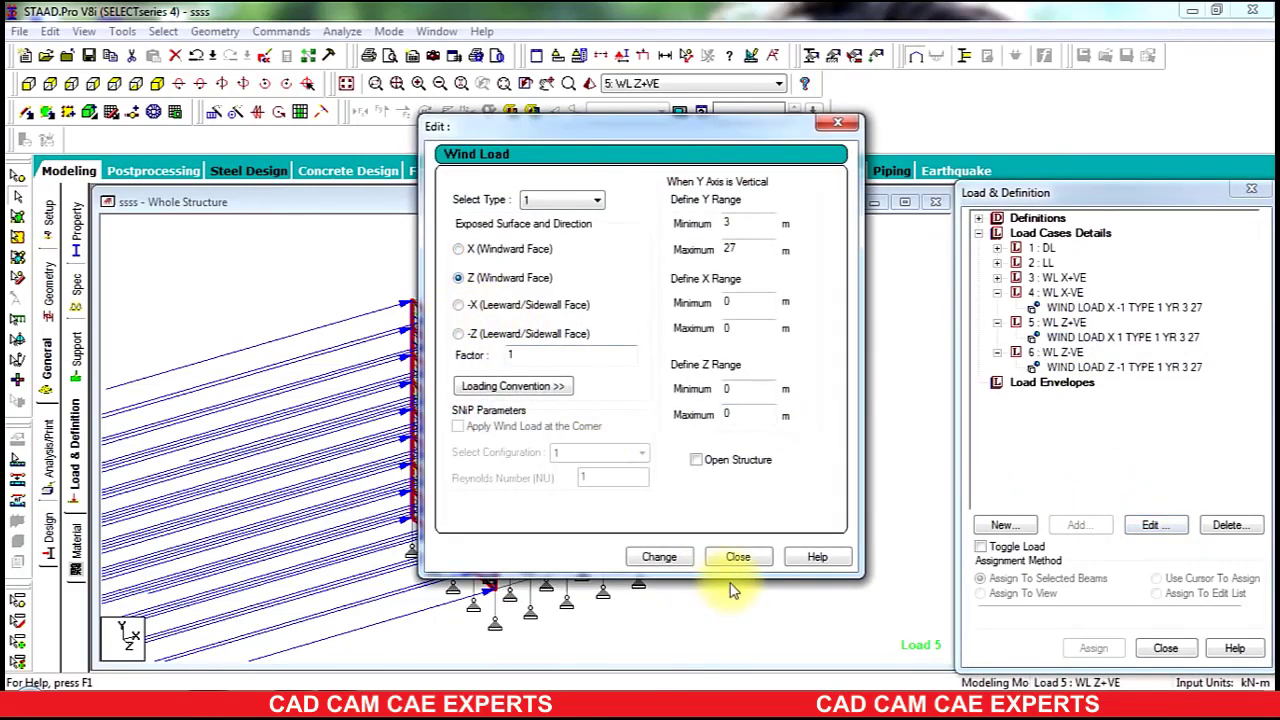
{"action": "left_click", "coordinate": [658, 557]}
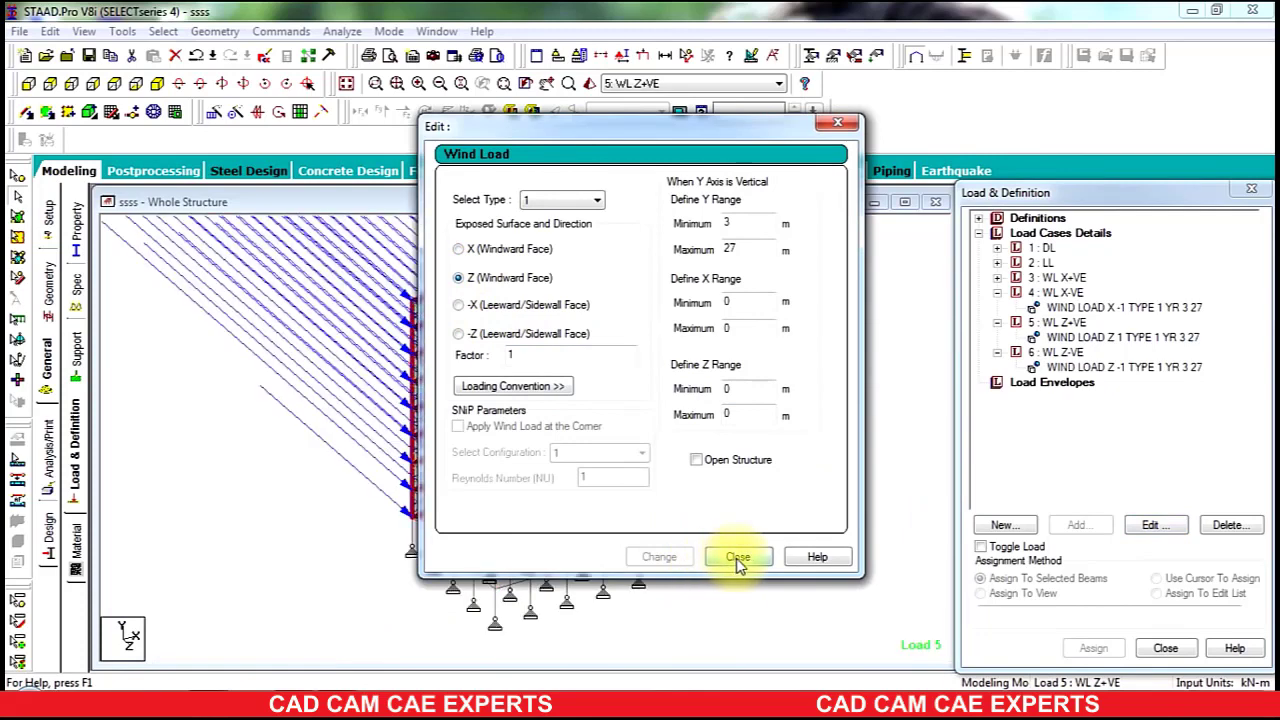
{"action": "left_click", "coordinate": [738, 558]}
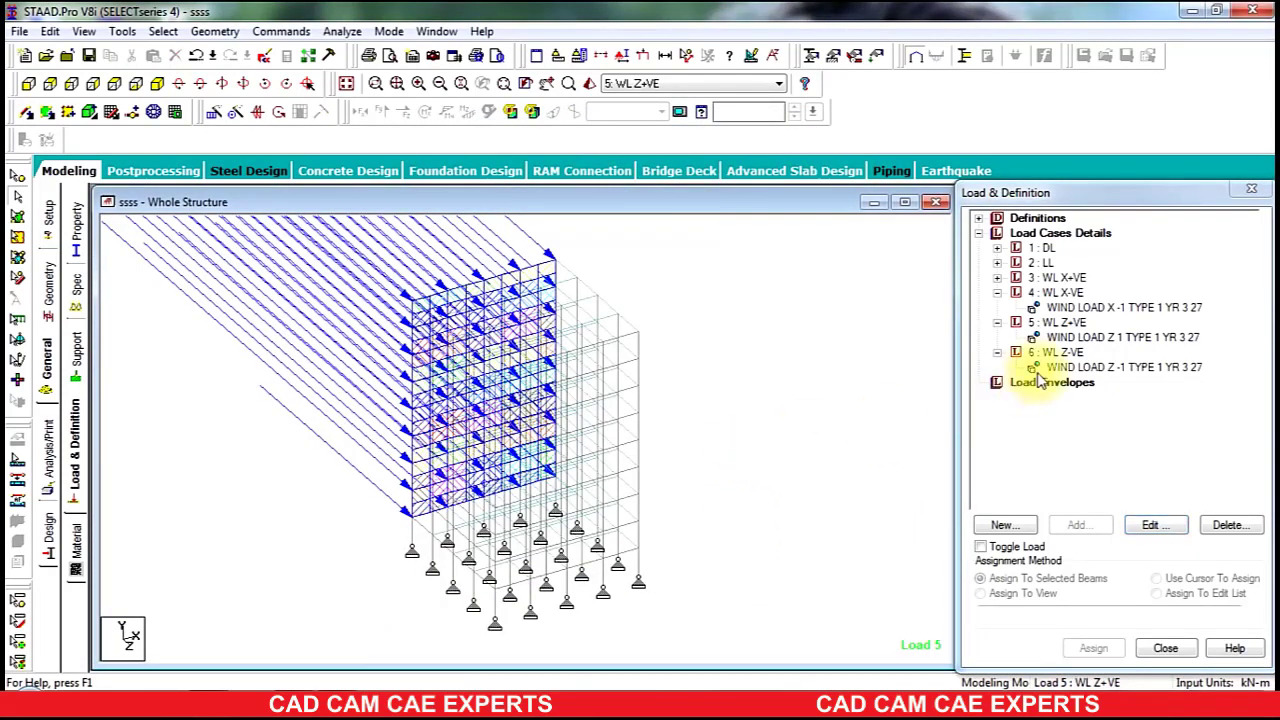
- Display the WL Z-VE wind load on the structure, collapse the expanded wind load cases and clear the selection
{"action": "left_click", "coordinate": [1040, 368]}
{"action": "left_click", "coordinate": [997, 293]}
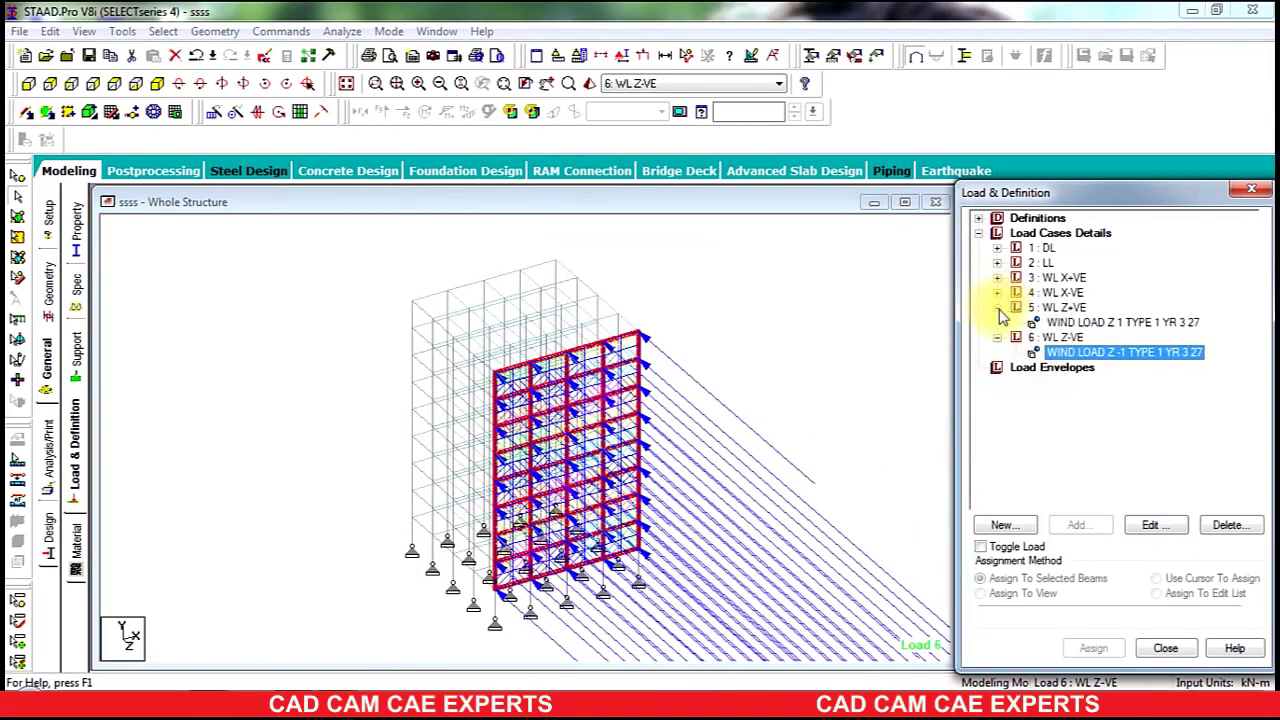
{"action": "left_click", "coordinate": [997, 307]}
{"action": "left_click", "coordinate": [997, 337]}
{"action": "left_click", "coordinate": [214, 366]}
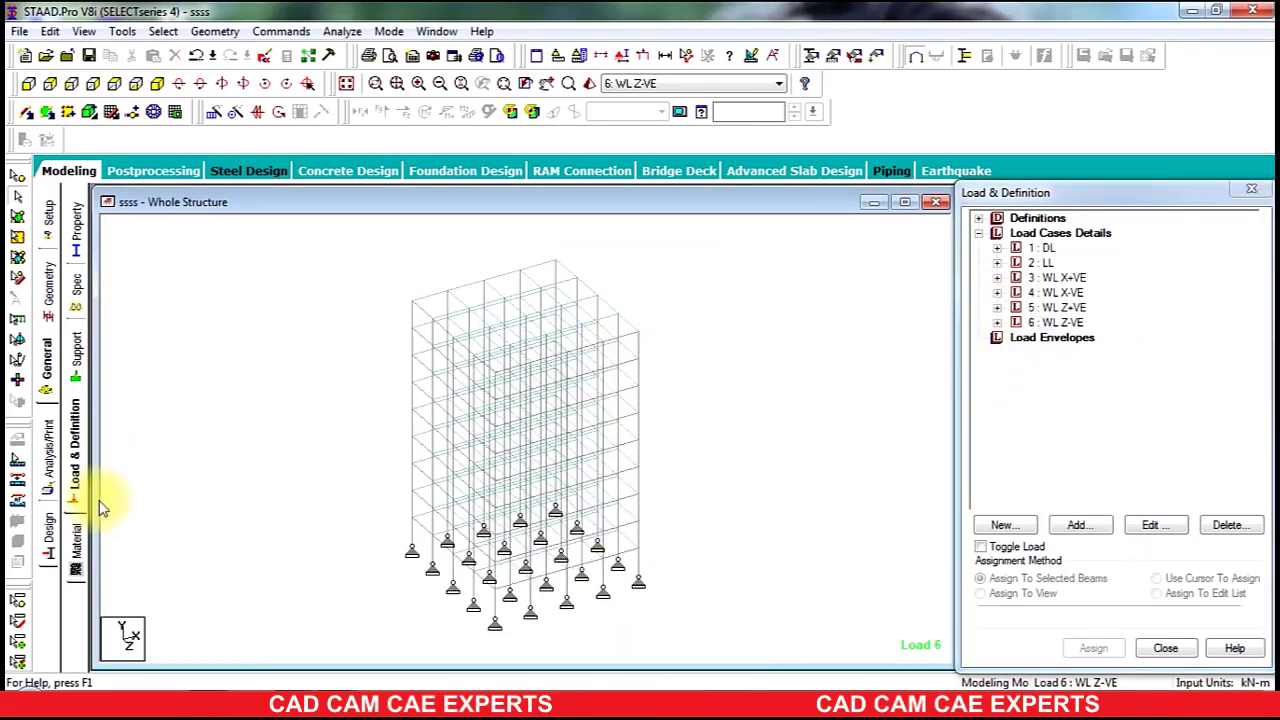
- Switch to the concrete design settings for the whole structure
{"action": "left_click", "coordinate": [48, 532]}
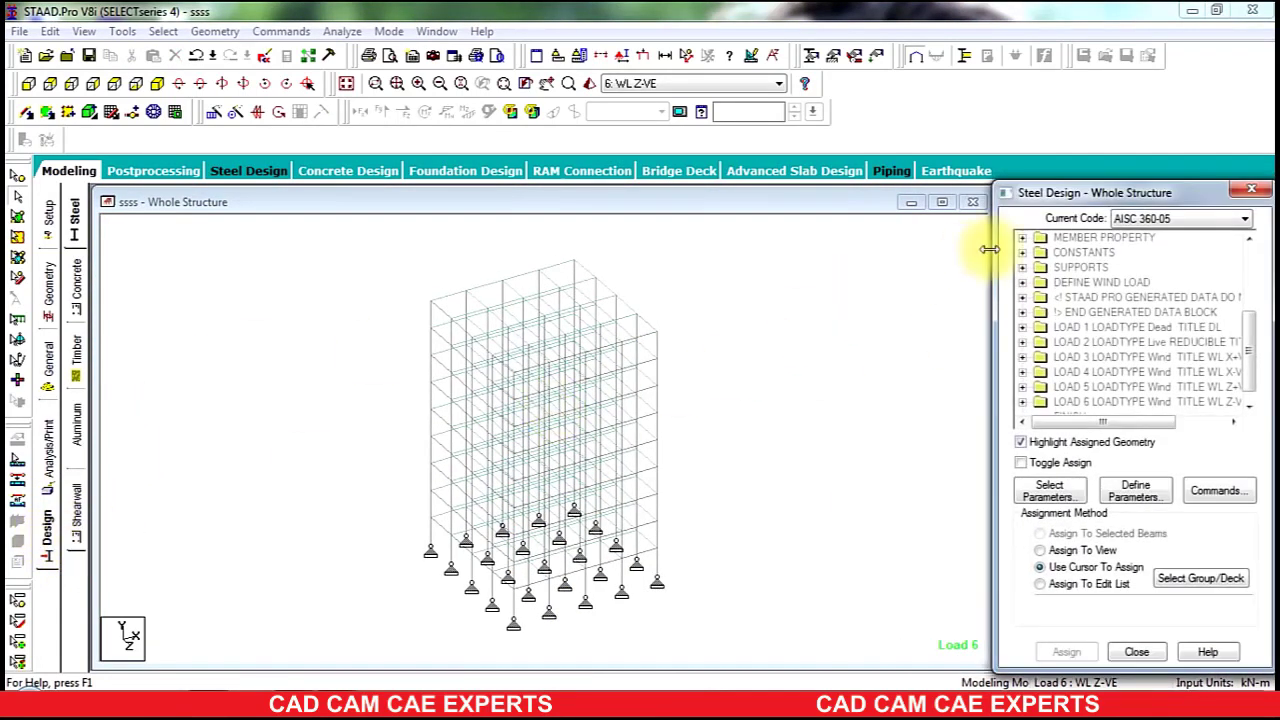
{"action": "left_click", "coordinate": [75, 290]}
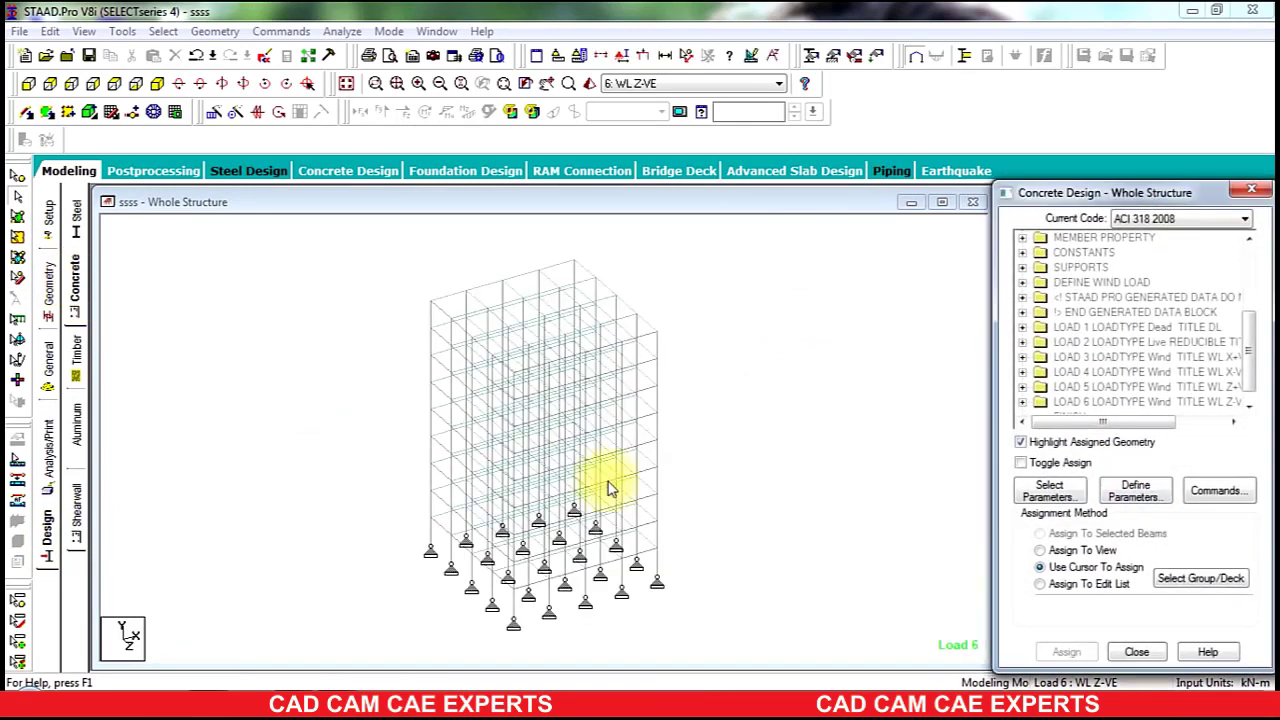
- Define the concrete compressive strength (FC) as 30000 kN/m2 and add it to the ACI 318 2008 design parameters
{"action": "left_click", "coordinate": [1135, 490]}
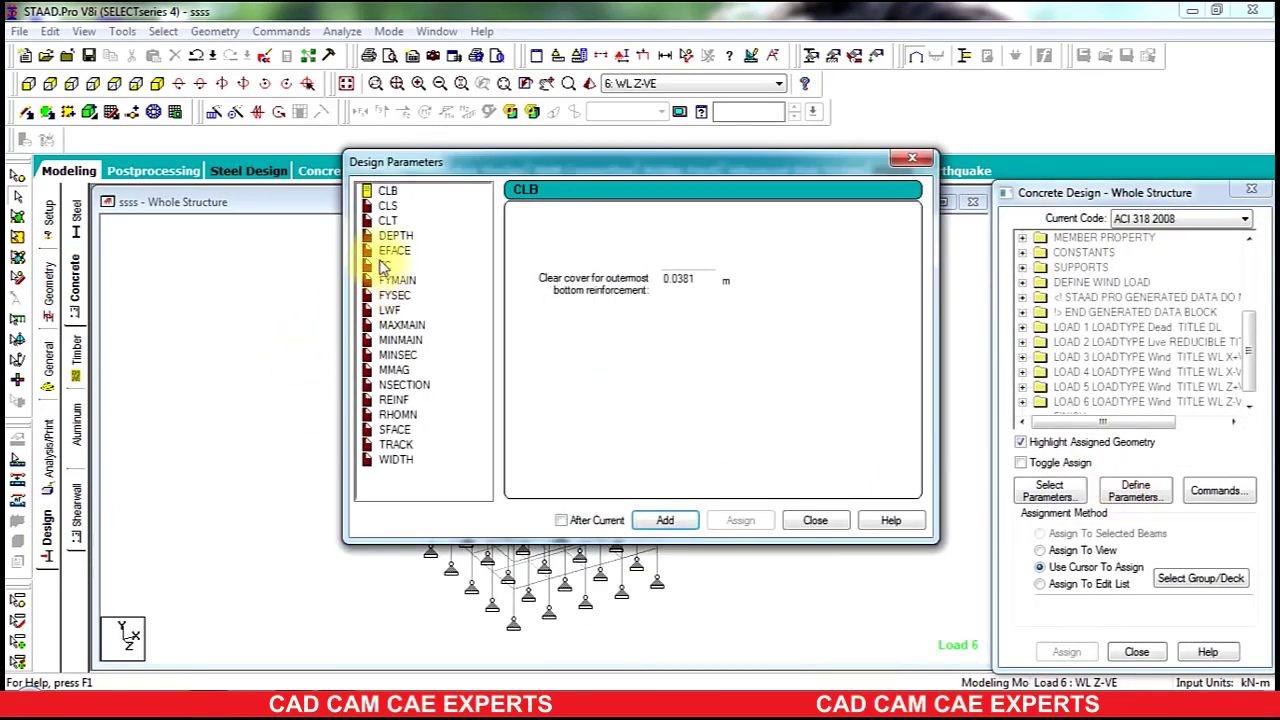
{"action": "left_click", "coordinate": [397, 280]}
{"action": "left_click", "coordinate": [386, 265]}
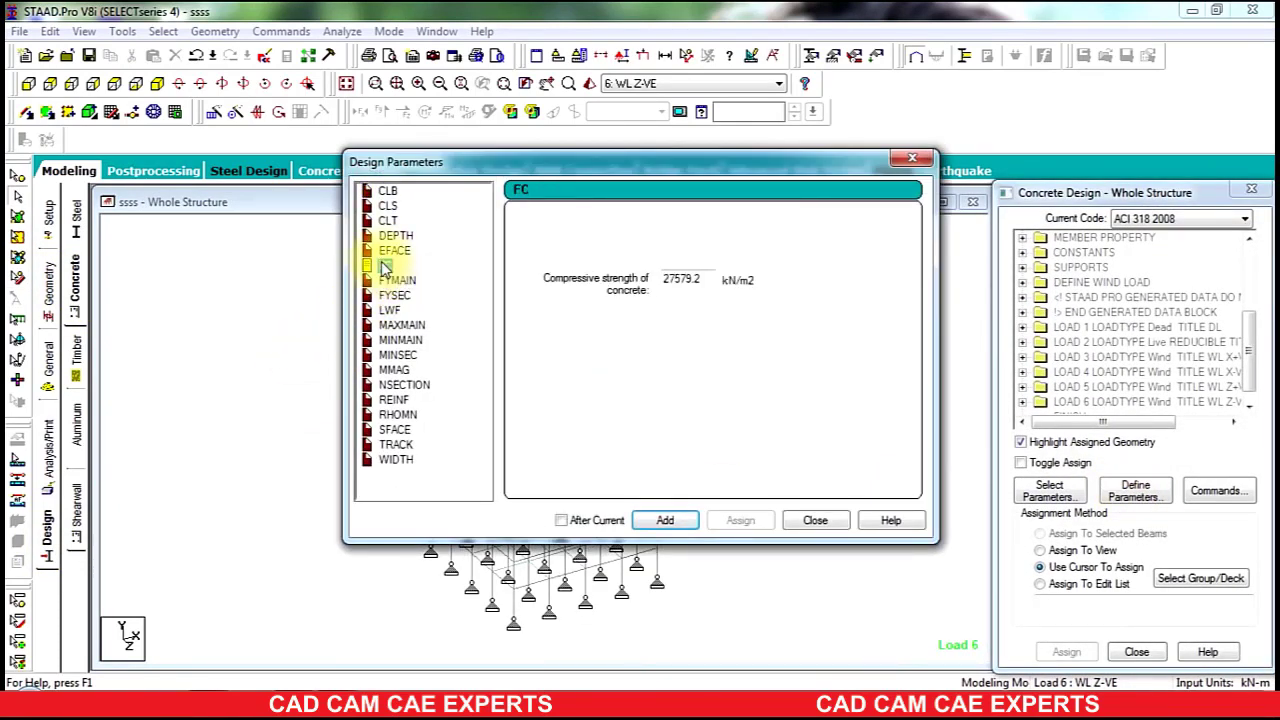
{"action": "double_click", "coordinate": [689, 281]}
{"action": "type", "text": "3"}
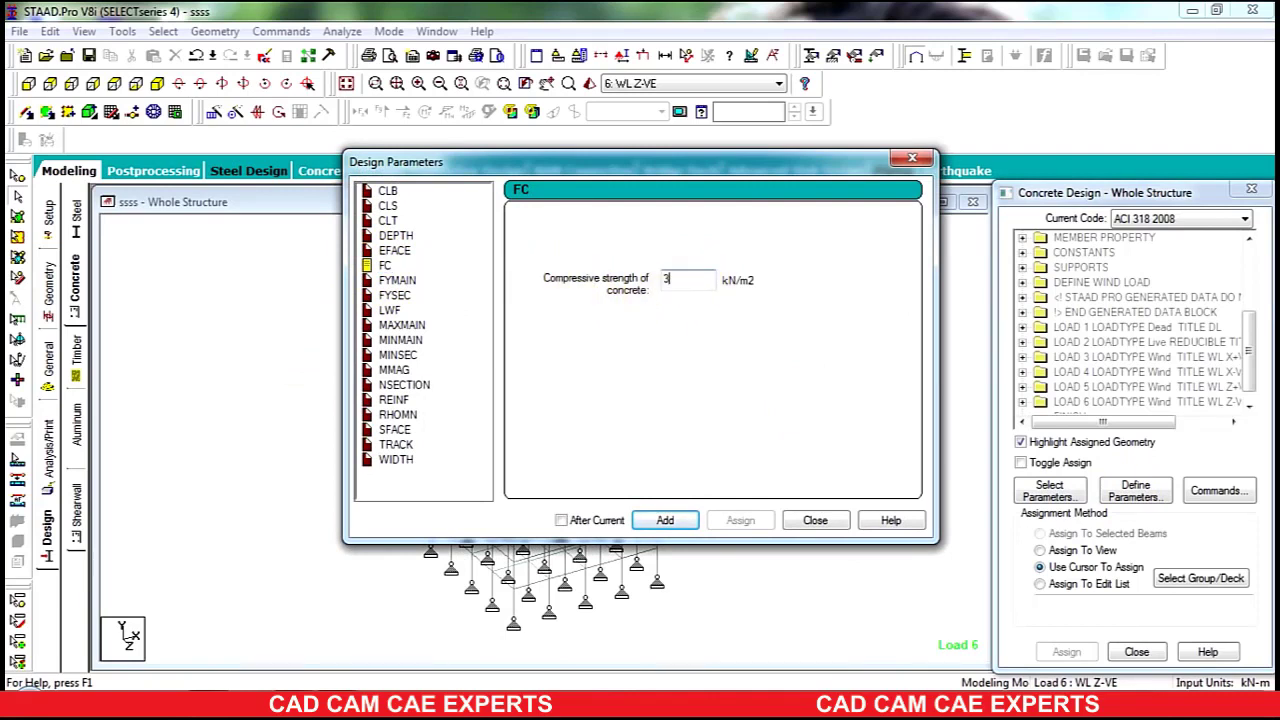
{"action": "type", "text": "0000"}
{"action": "left_click", "coordinate": [678, 520]}
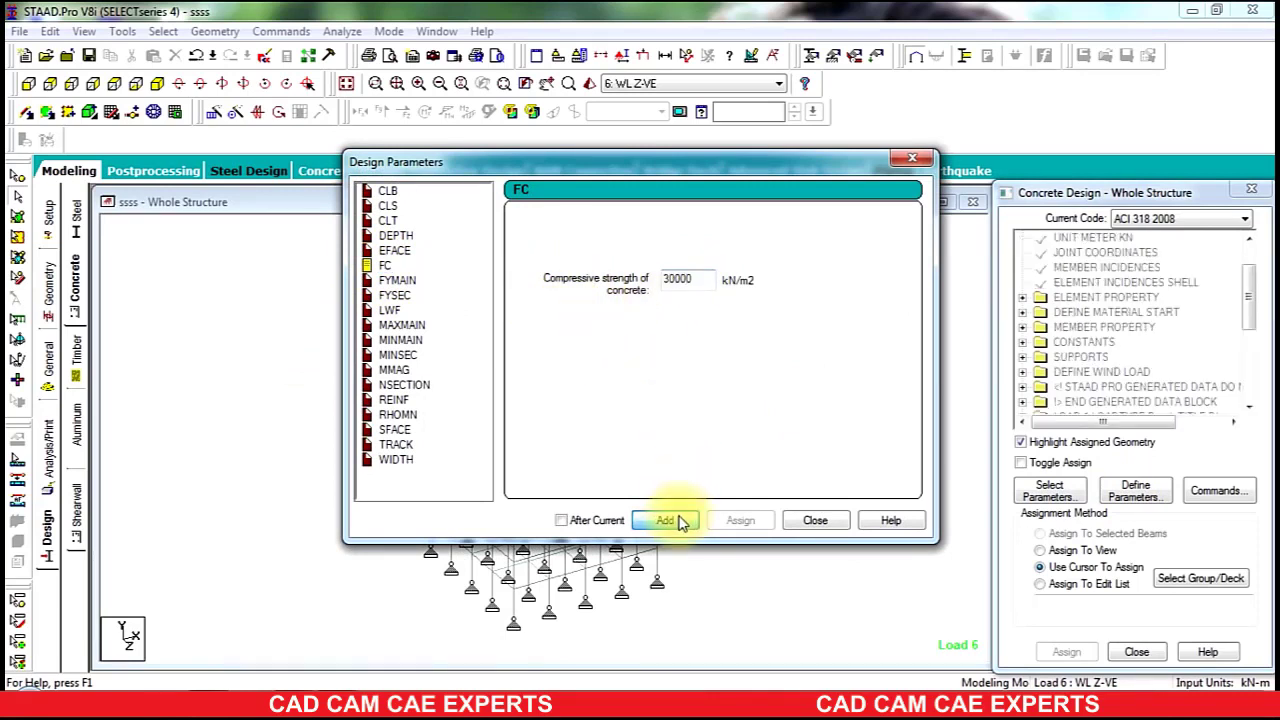
- Add the main reinforcement yield strength parameter (FYMAIN) with a value of 415000 kN/m2
{"action": "left_click", "coordinate": [397, 280]}
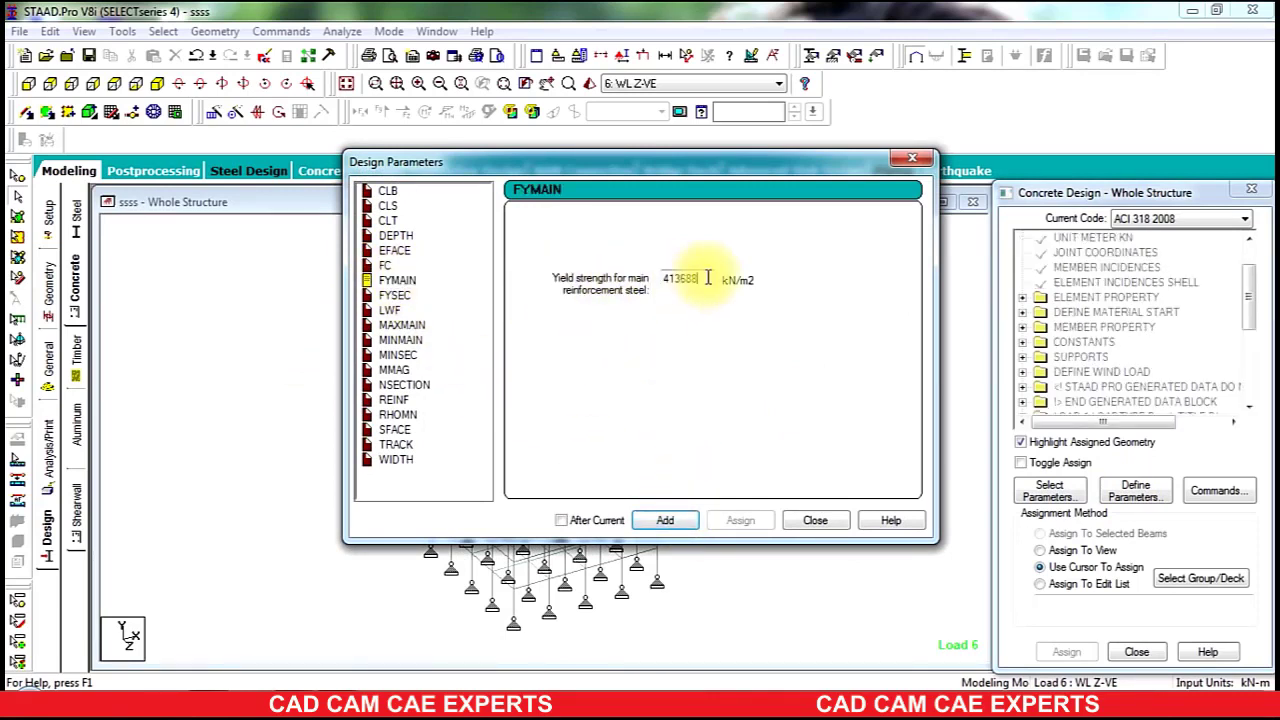
{"action": "left_click_drag", "start_coordinate": [707, 278], "coordinate": [673, 281]}
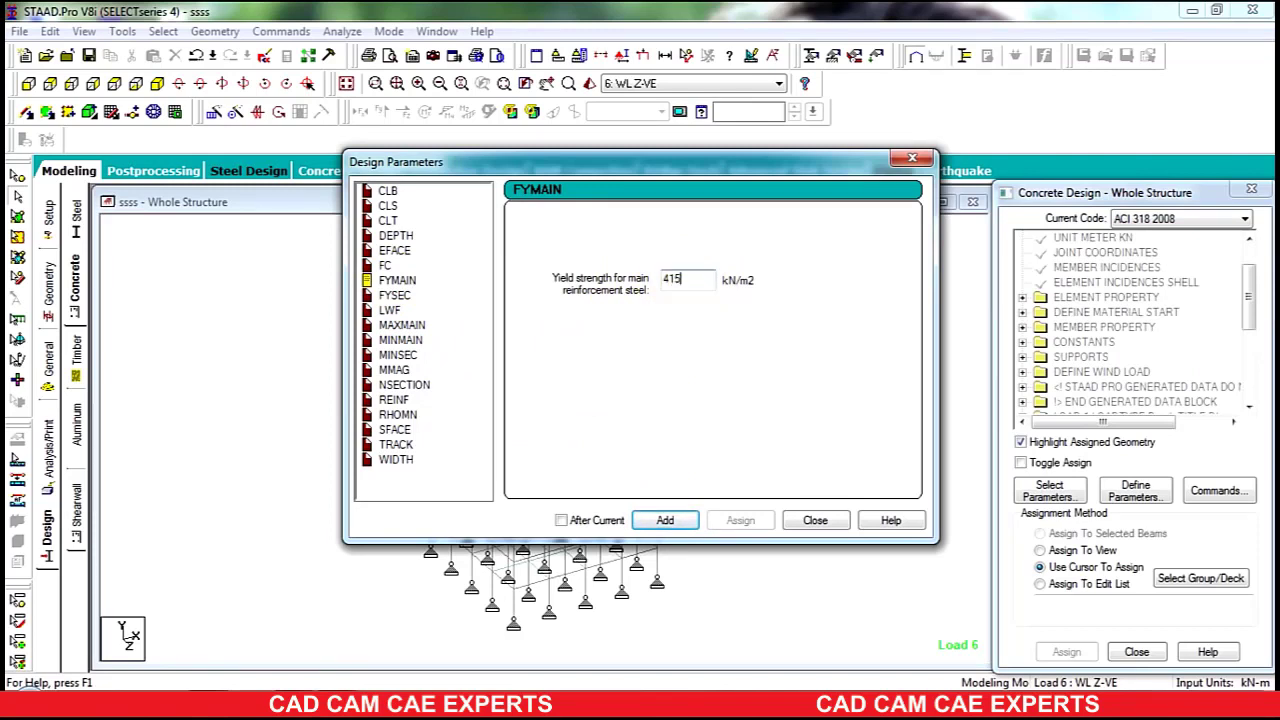
{"action": "type", "text": "5000"}
{"action": "left_click", "coordinate": [665, 520]}
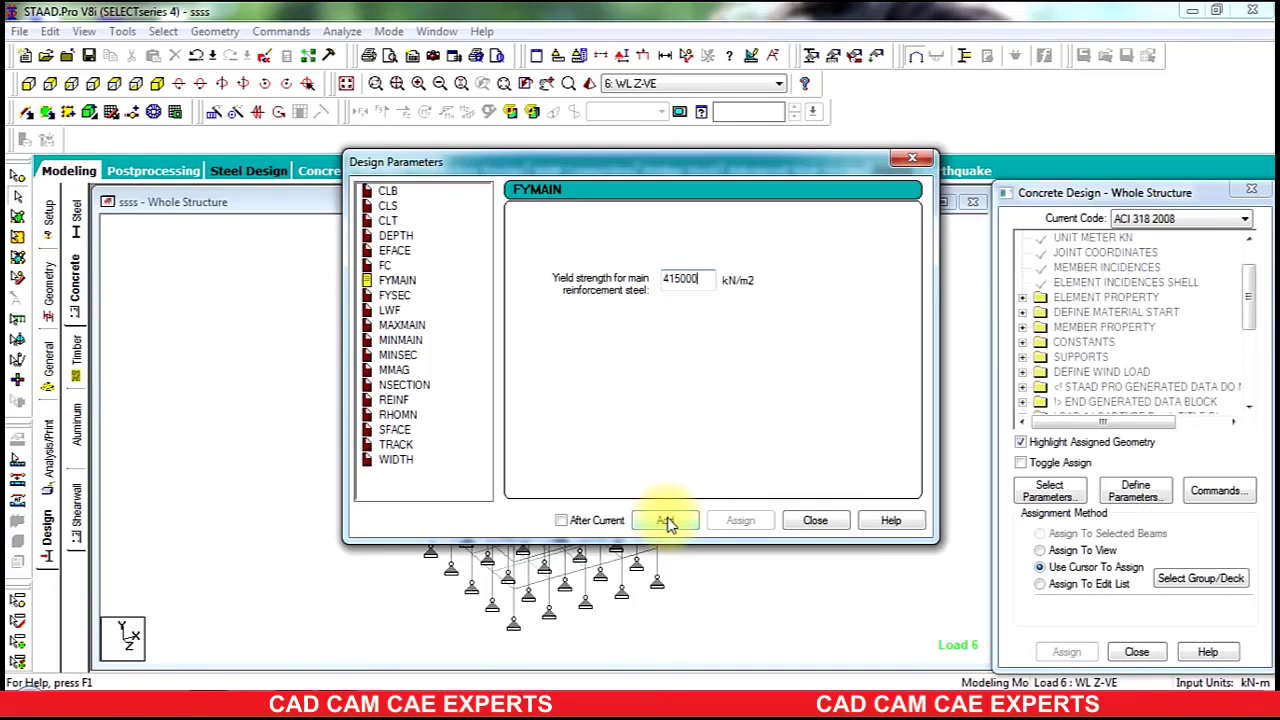
- Add the secondary steel yield strength parameter (FYSEC) with 415000 kN/m2 and finish defining parameters
{"action": "left_click", "coordinate": [394, 295]}
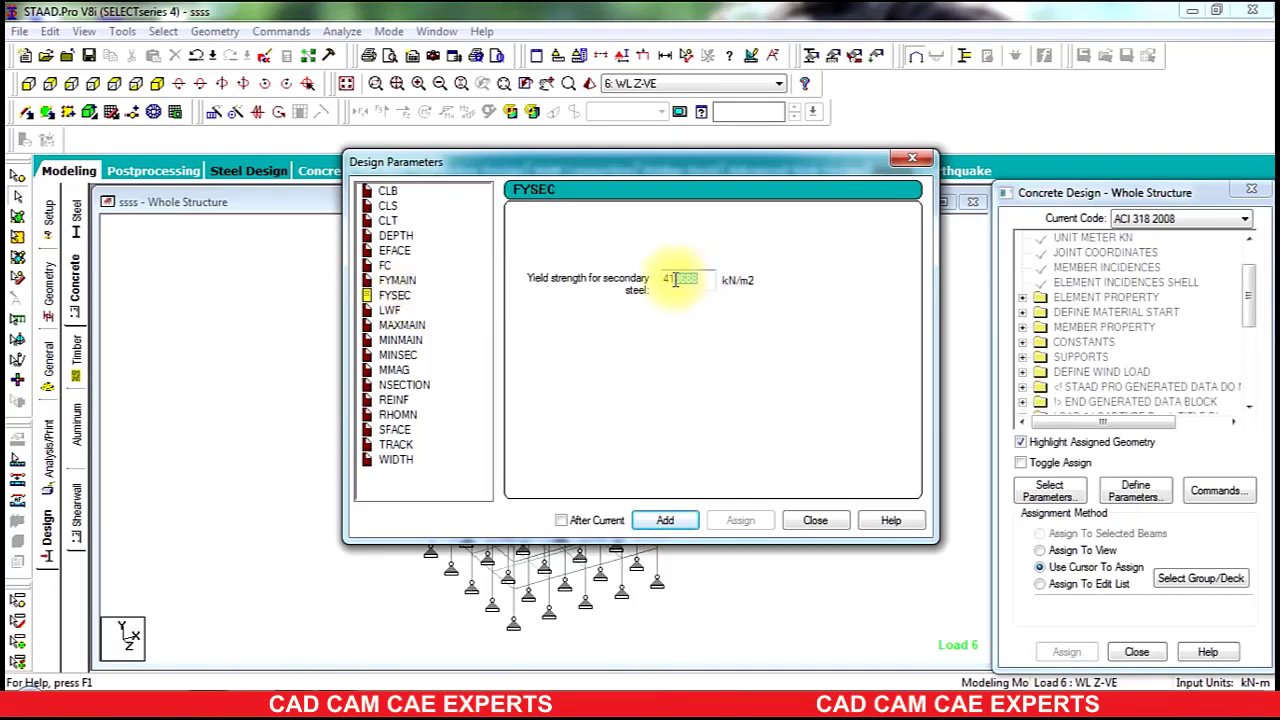
{"action": "type", "text": "41500"}
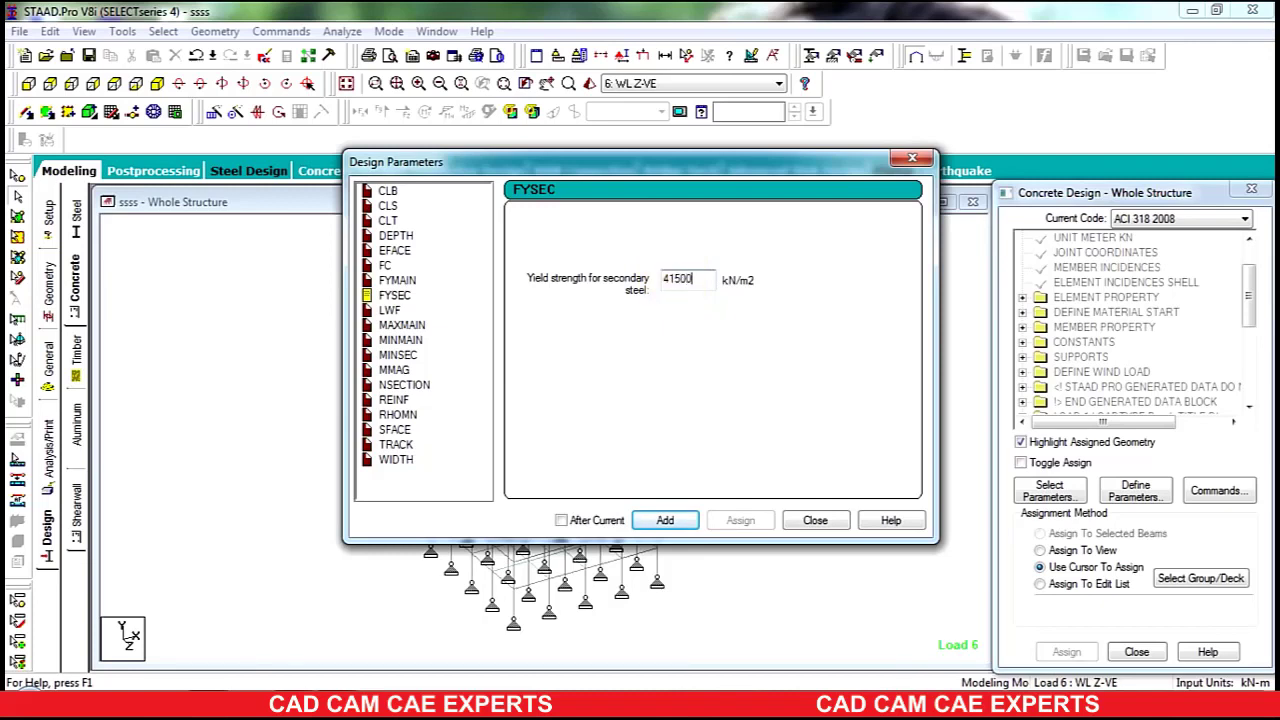
{"action": "type", "text": "0"}
{"action": "left_click", "coordinate": [665, 520]}
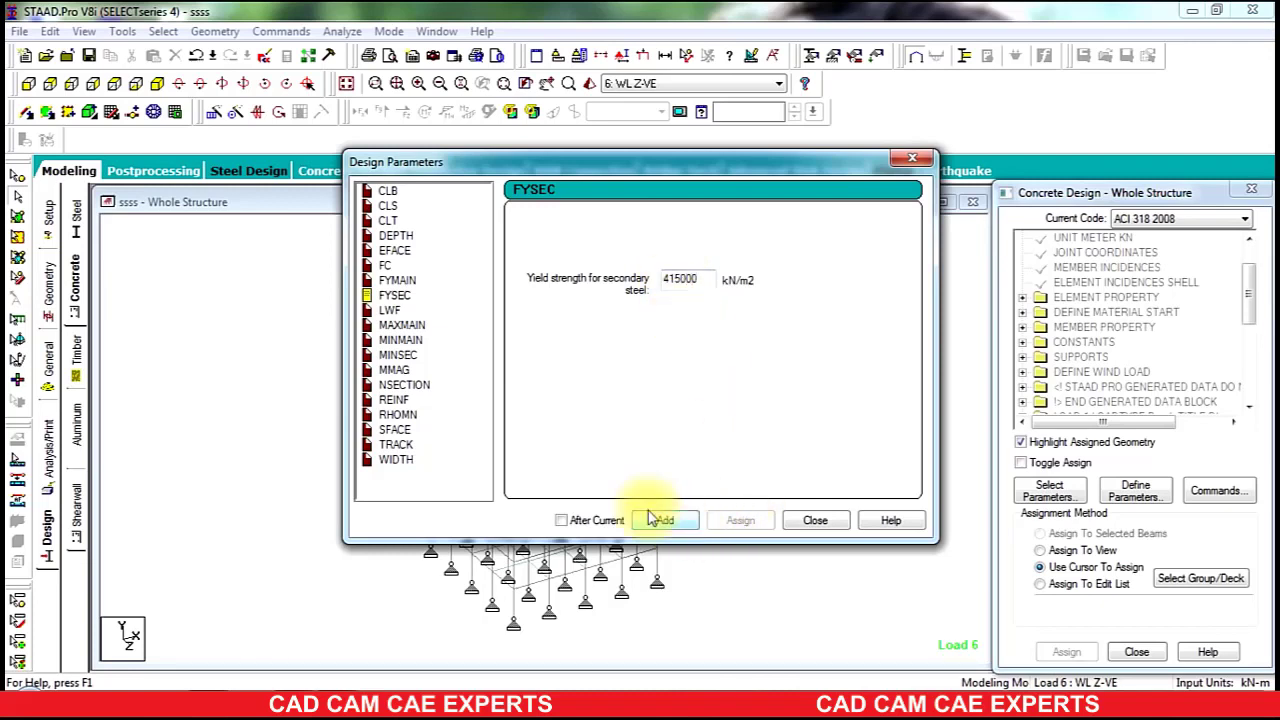
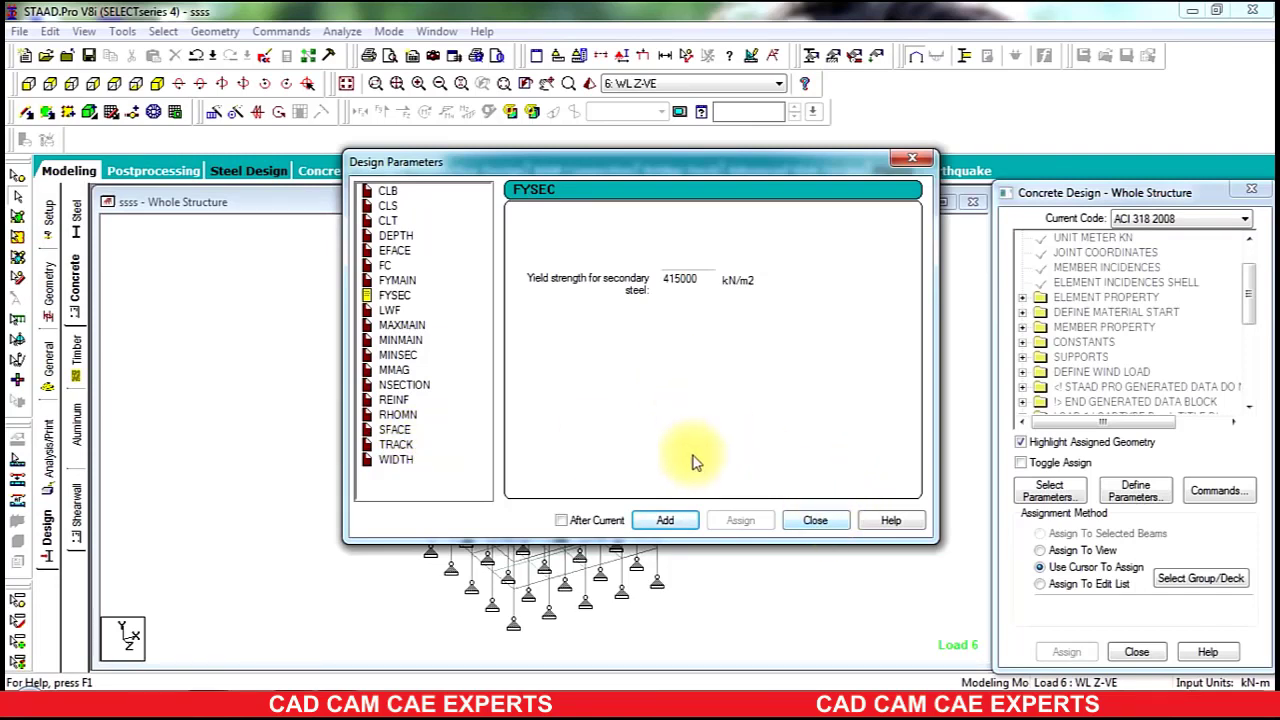
{"action": "left_click", "coordinate": [813, 522]}
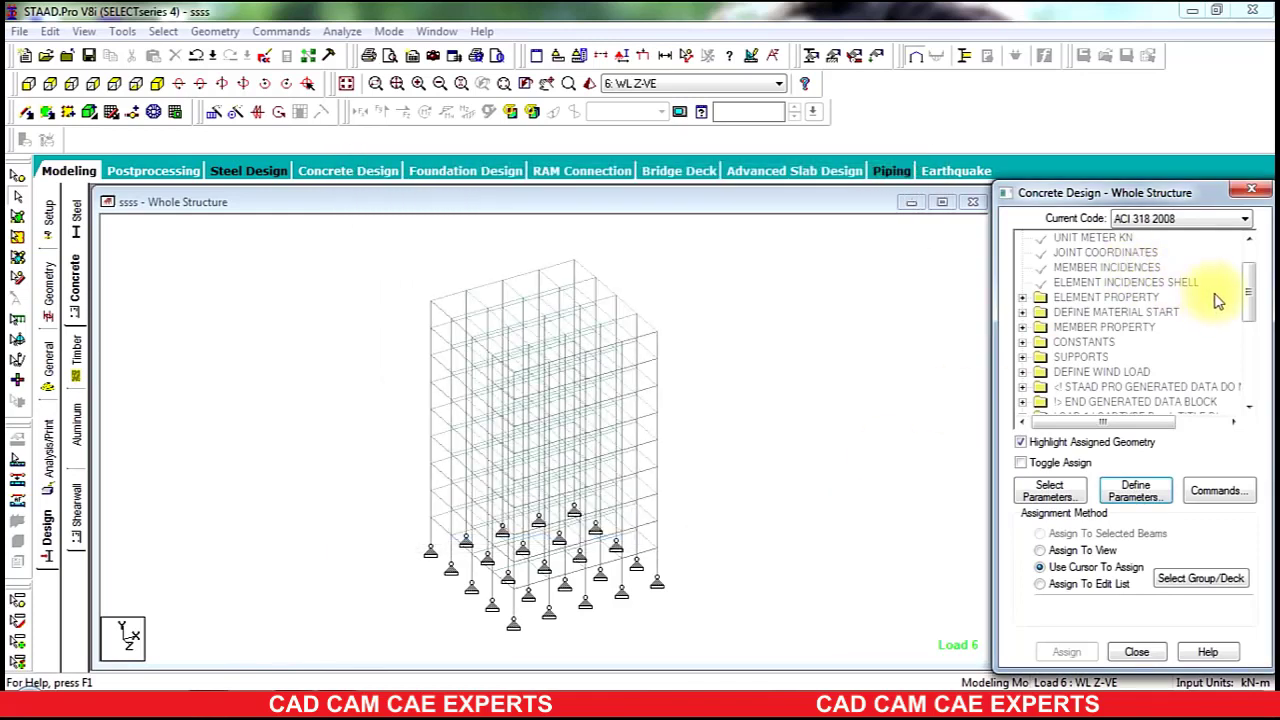
- Delete the duplicate FYSEC 415000 entry from the concrete design commands
{"action": "left_click_drag", "start_coordinate": [1247, 292], "coordinate": [1250, 377]}
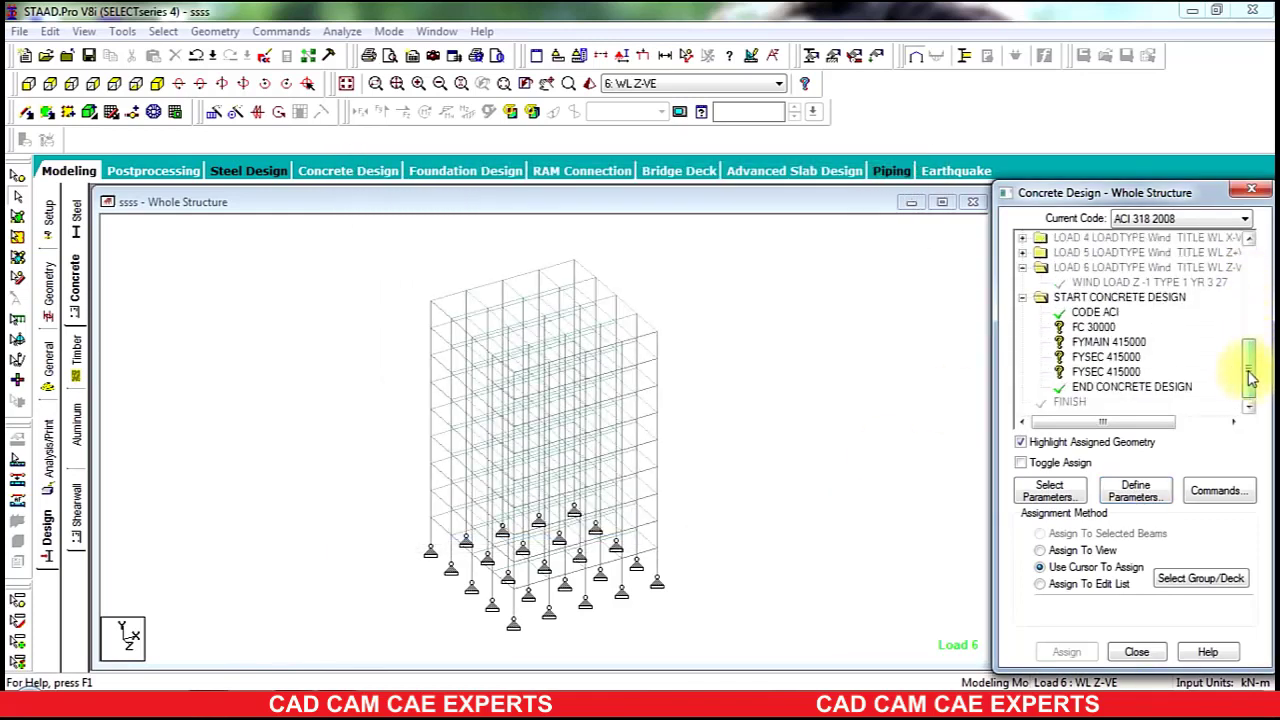
{"action": "left_click", "coordinate": [1104, 373]}
{"action": "right_click", "coordinate": [1104, 386]}
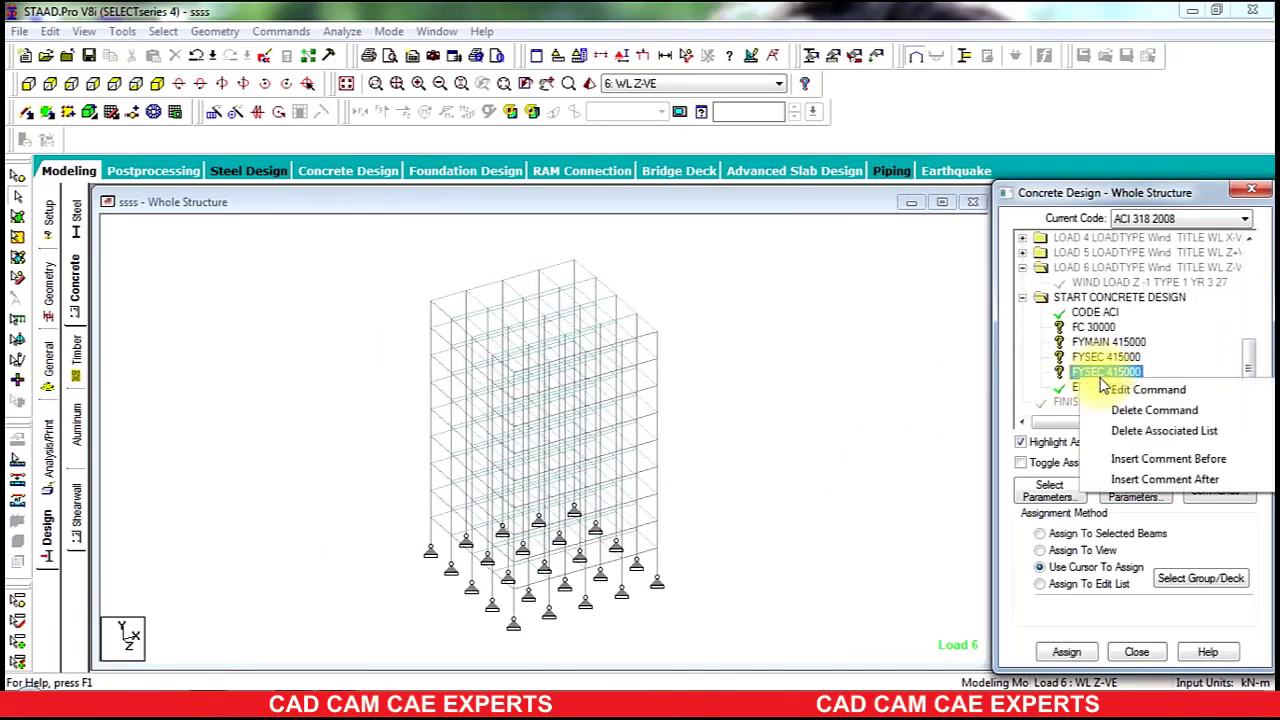
{"action": "left_click", "coordinate": [1131, 411]}
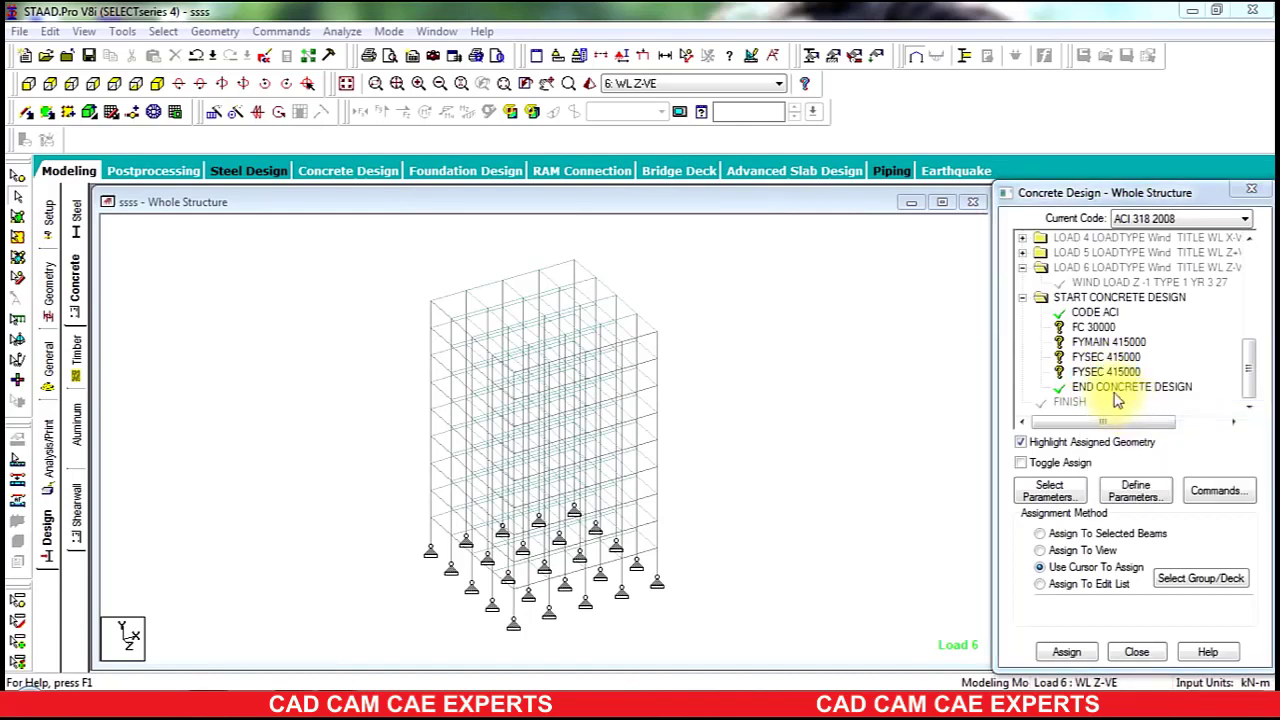
{"action": "left_click", "coordinate": [1140, 477]}
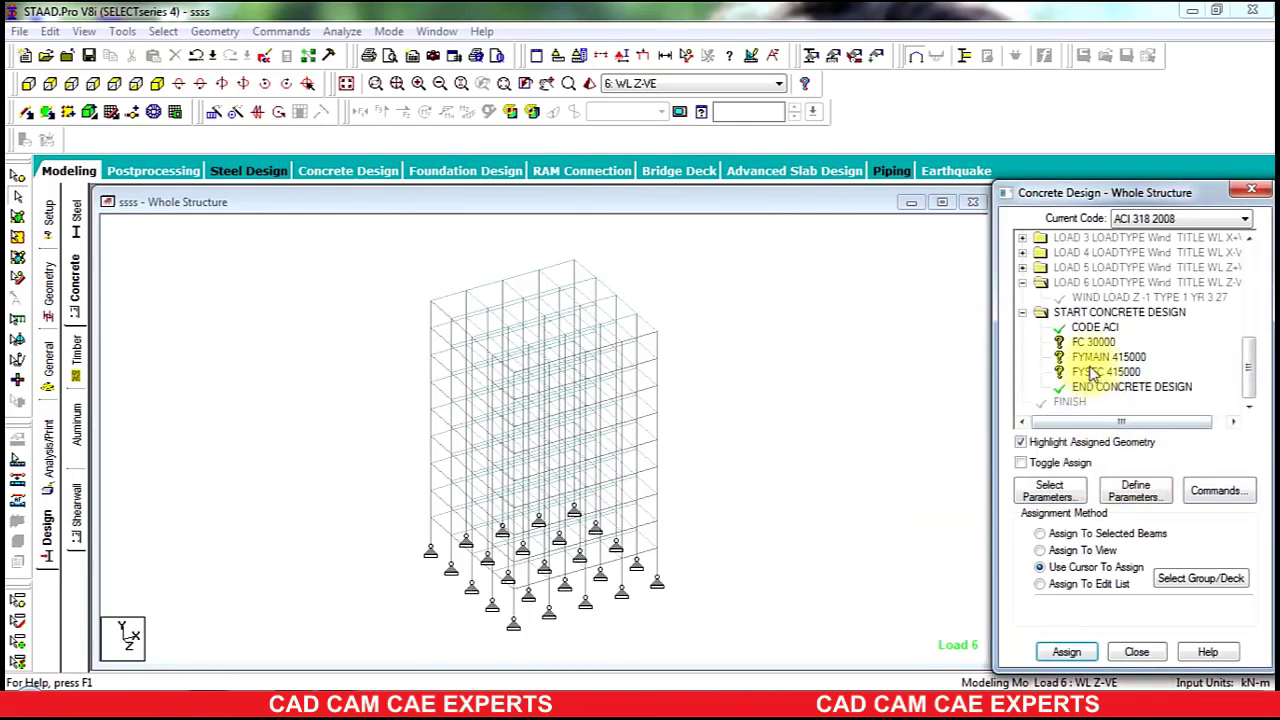
{"action": "left_click", "coordinate": [1049, 491]}
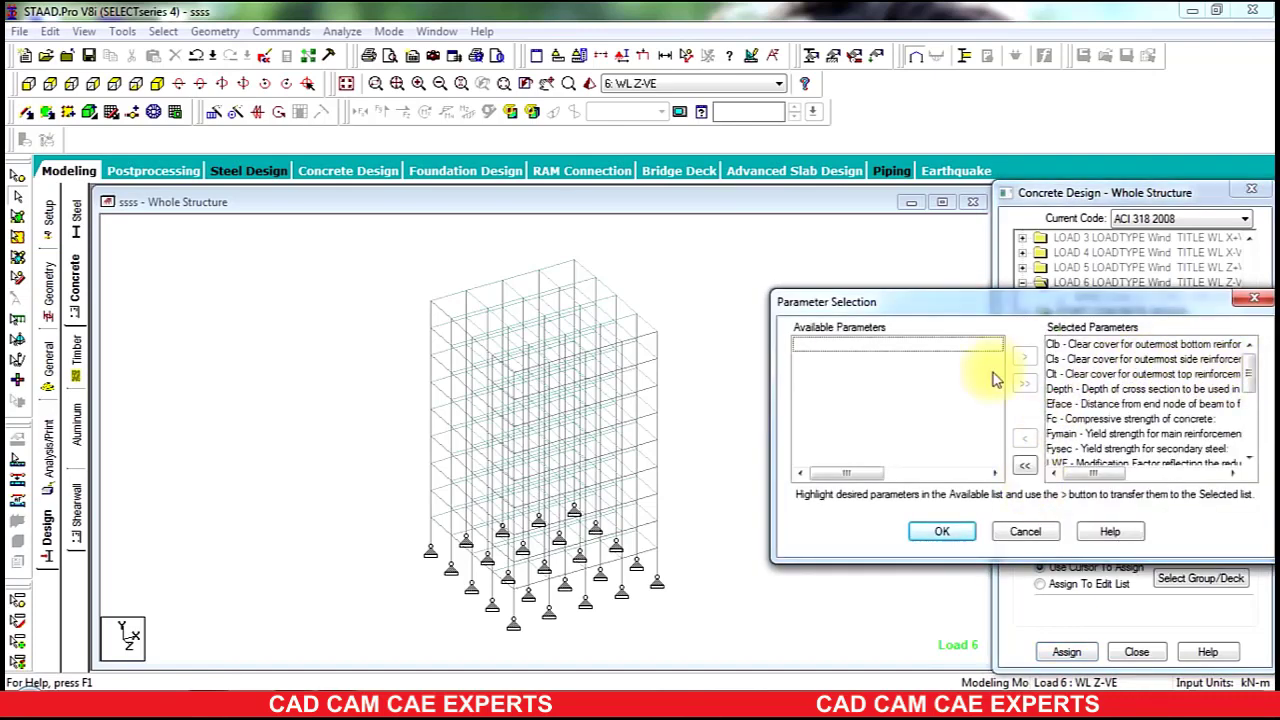
{"action": "left_click", "coordinate": [1024, 465]}
{"action": "scroll", "coordinate": [1005, 403], "scroll_direction": "down", "scroll_amount": 1}
{"action": "scroll", "coordinate": [1005, 403], "scroll_direction": "down", "scroll_amount": 3}
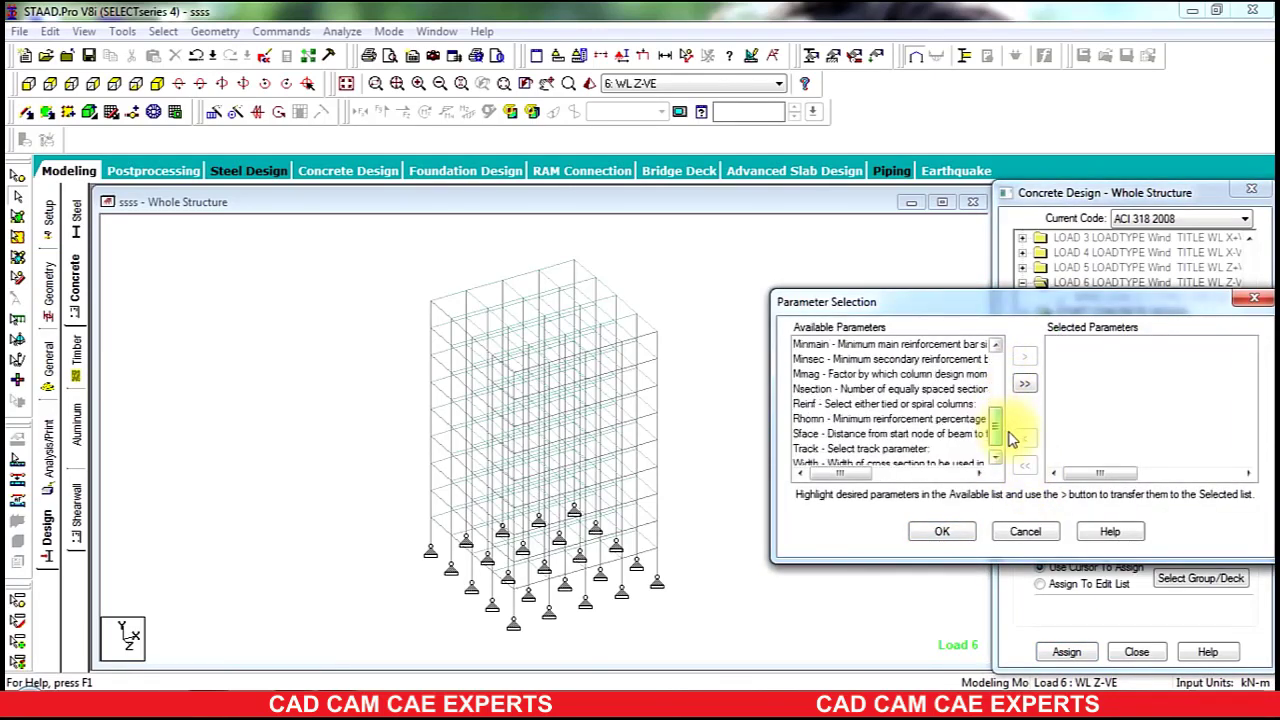
{"action": "scroll", "coordinate": [1000, 437], "scroll_direction": "up", "scroll_amount": 2}
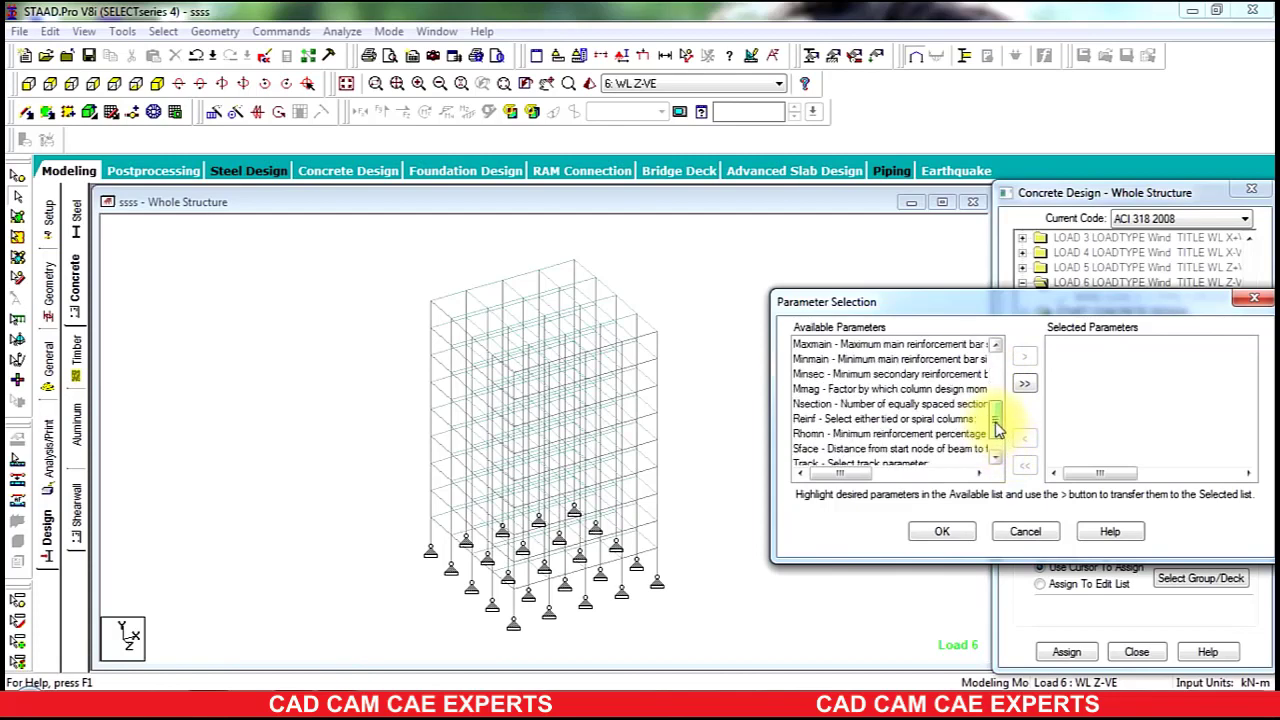
{"action": "scroll", "coordinate": [998, 455], "scroll_direction": "down", "scroll_amount": 2}
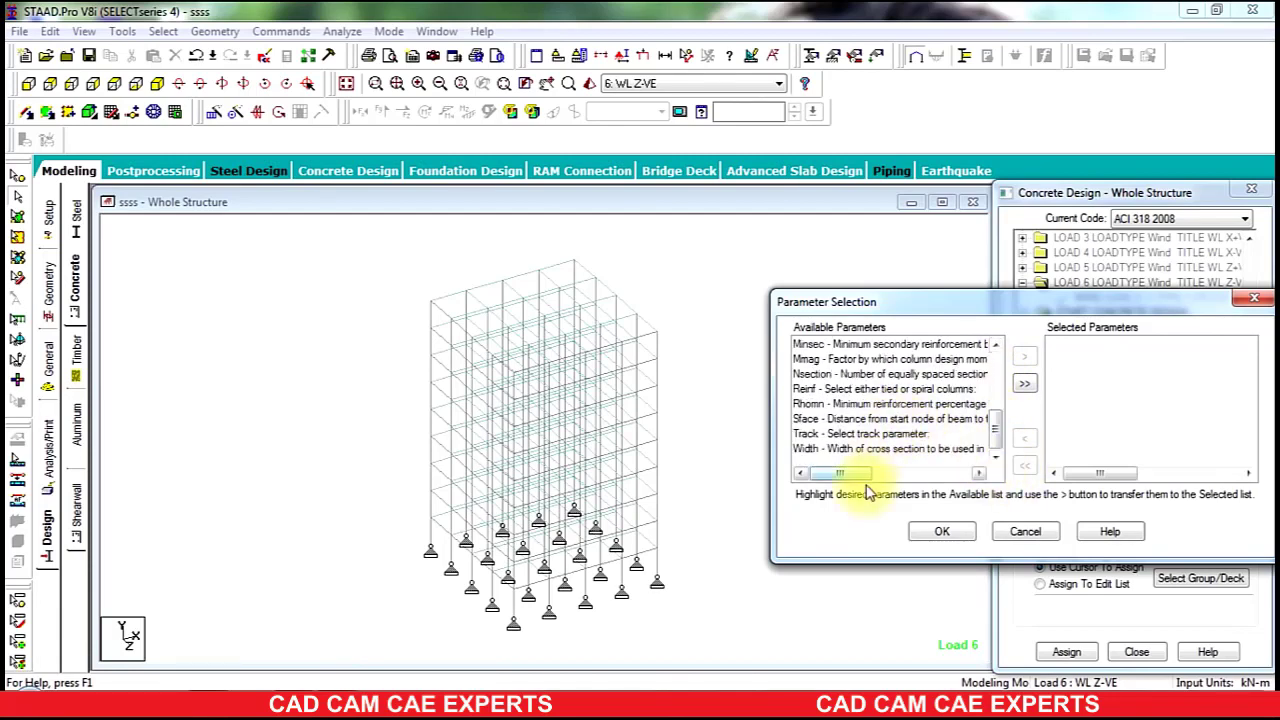
{"action": "left_click", "coordinate": [1250, 298]}
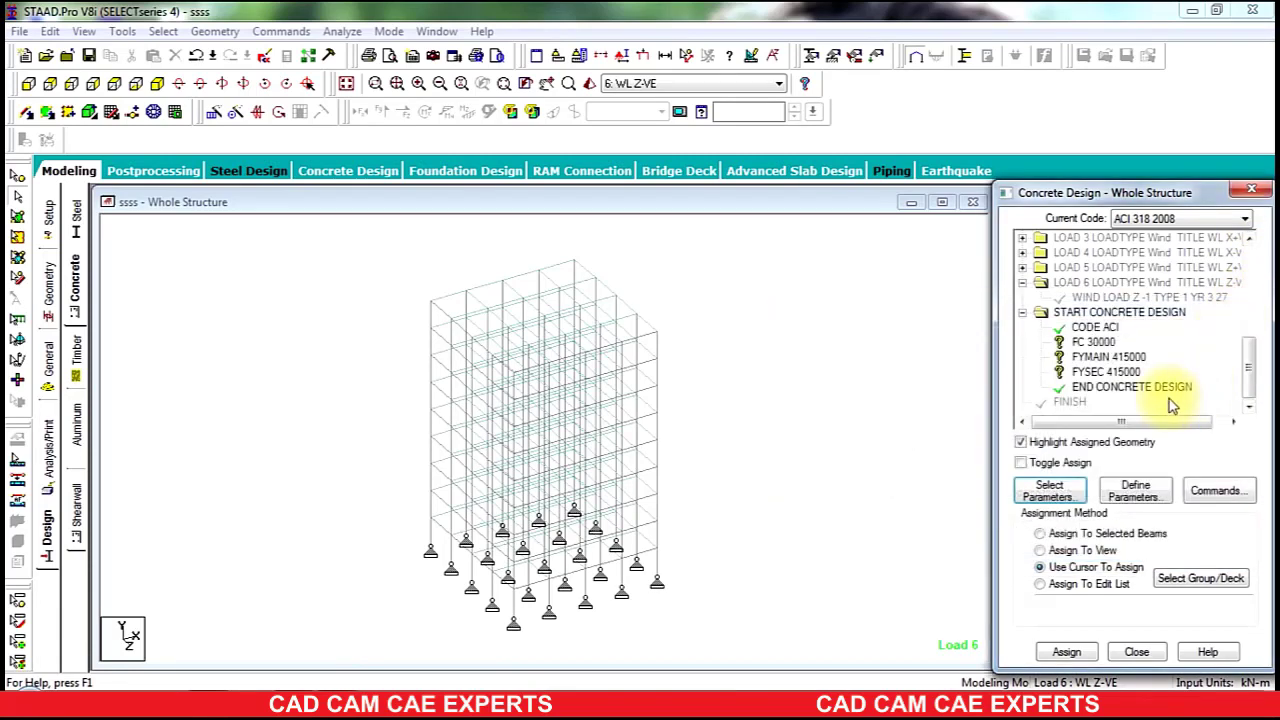
- Delete the CODE ACI and FC 30000 entries from the concrete design commands
{"action": "left_click", "coordinate": [1094, 328]}
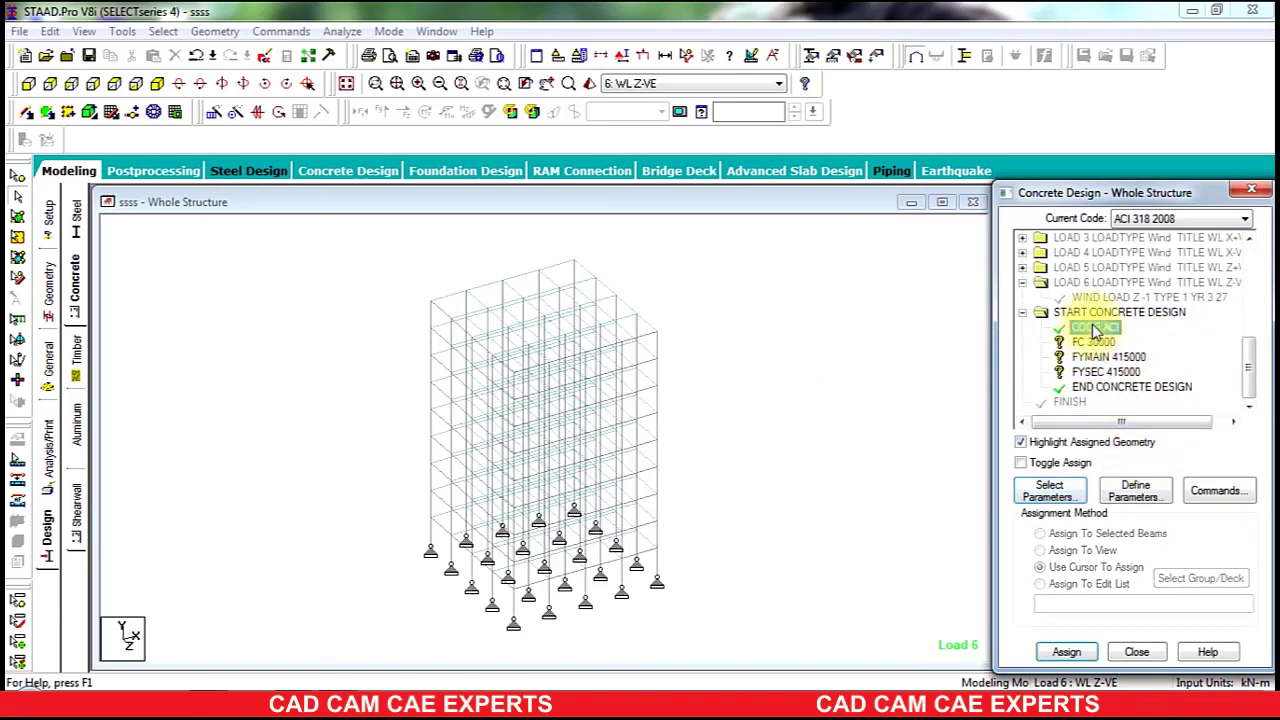
{"action": "right_click", "coordinate": [1100, 329]}
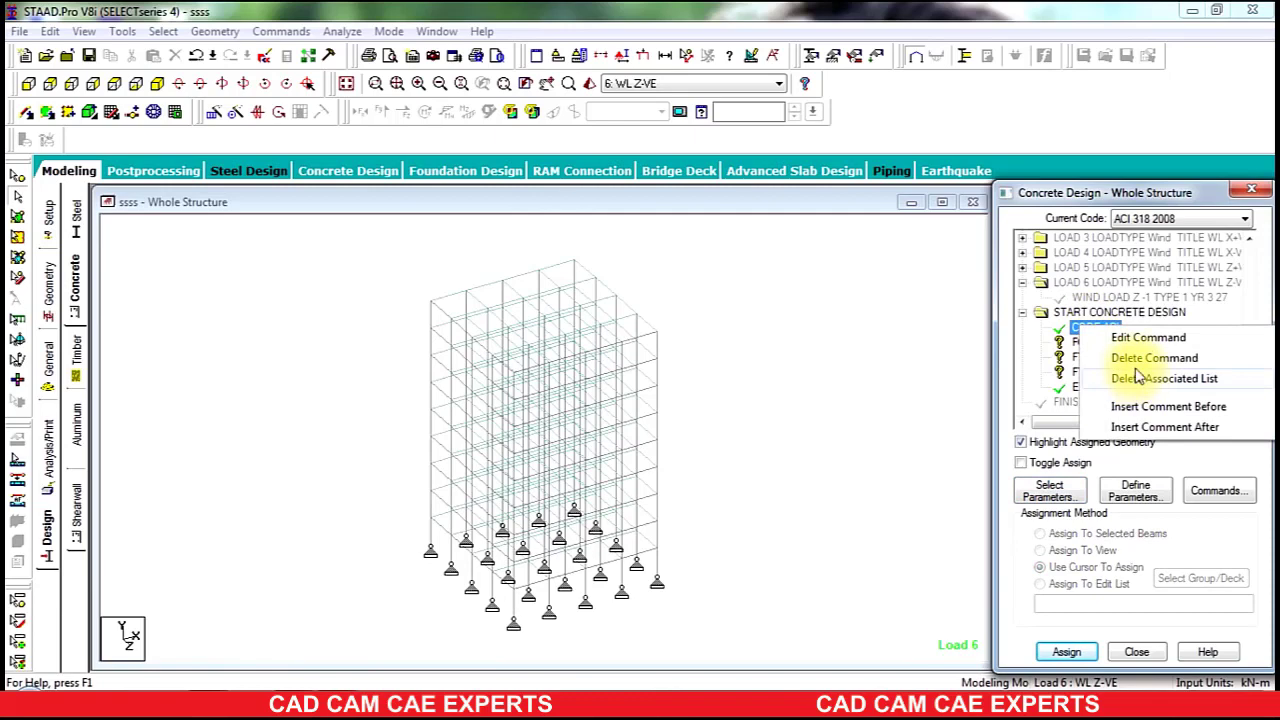
{"action": "left_click", "coordinate": [1140, 360]}
{"action": "left_click", "coordinate": [1133, 474]}
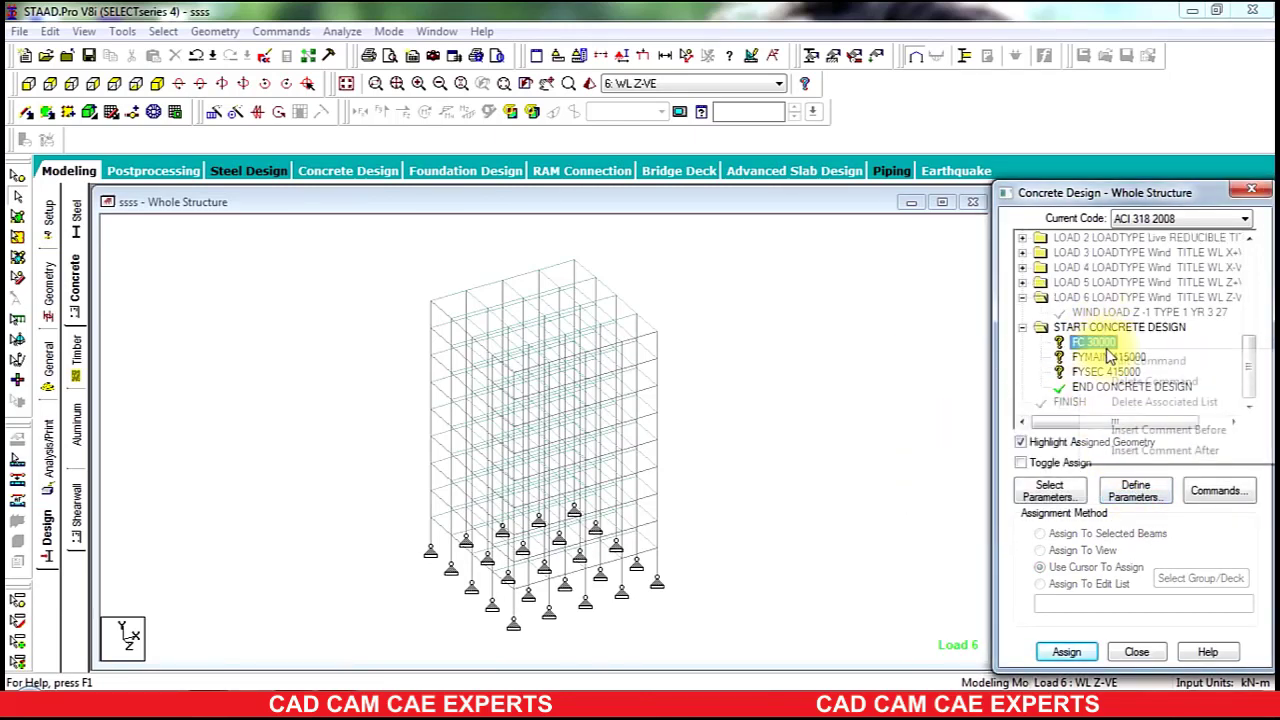
{"action": "right_click", "coordinate": [1104, 348]}
{"action": "left_click", "coordinate": [1143, 384]}
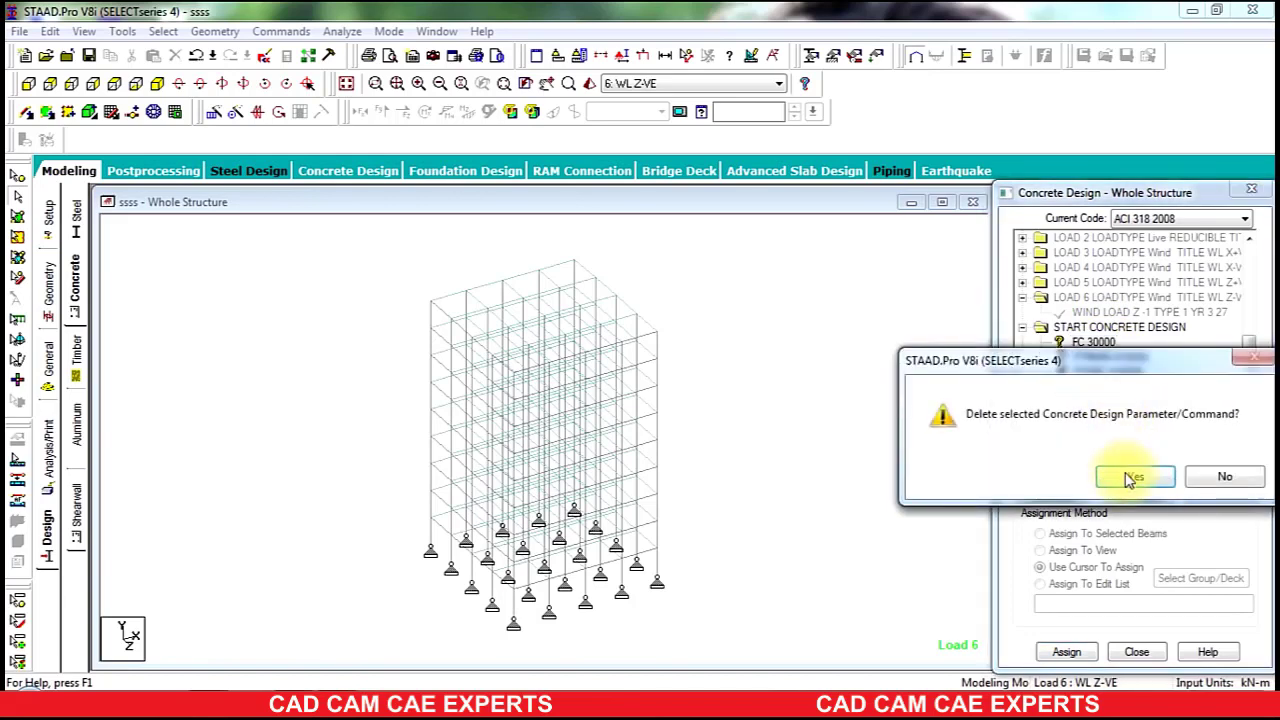
{"action": "left_click", "coordinate": [1131, 476]}
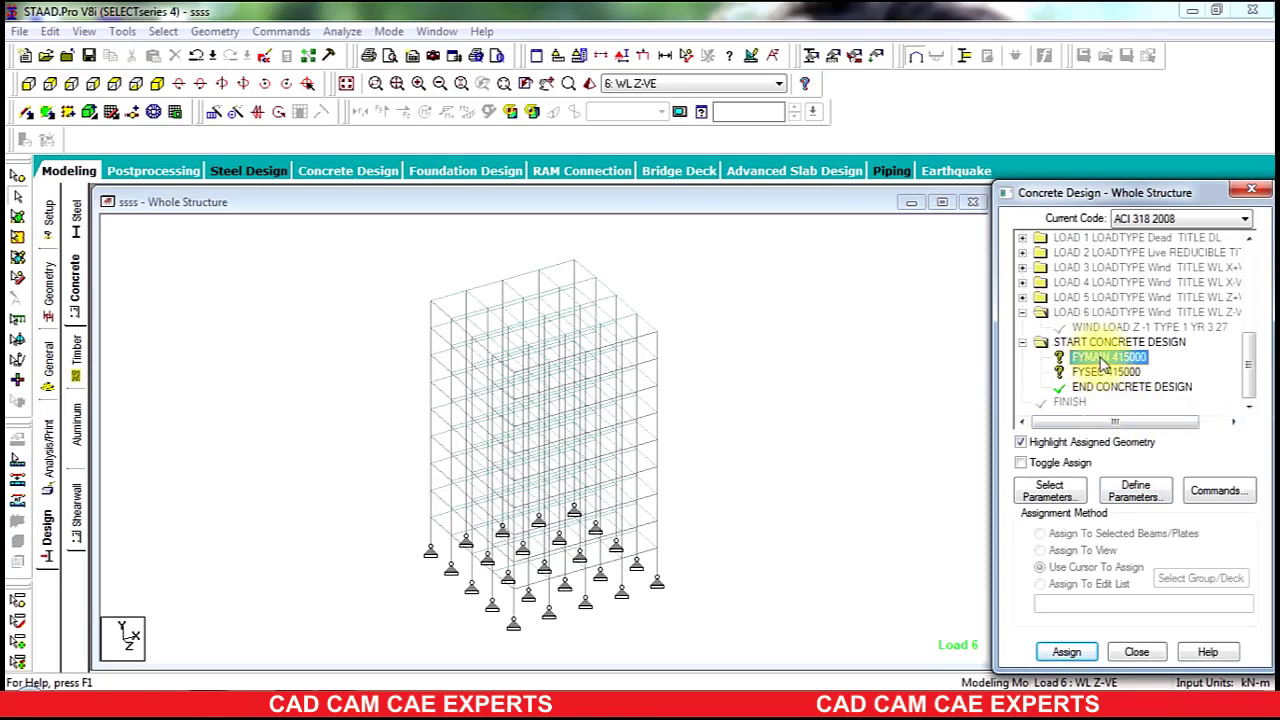
- Delete the FYMAIN 415000 and the remaining FYSEC 415000 entries from the concrete design commands
{"action": "right_click", "coordinate": [1103, 363]}
{"action": "left_click", "coordinate": [1150, 389]}
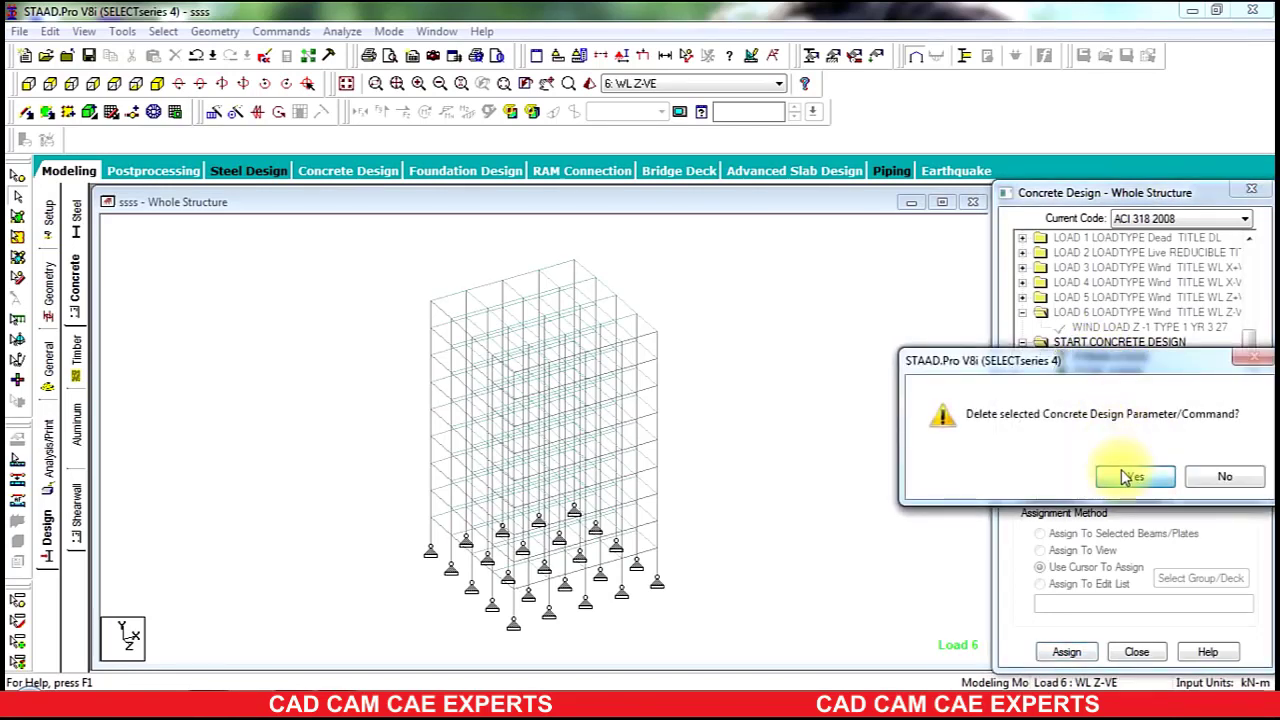
{"action": "left_click", "coordinate": [1057, 475]}
{"action": "right_click", "coordinate": [1098, 383]}
{"action": "left_click", "coordinate": [1130, 409]}
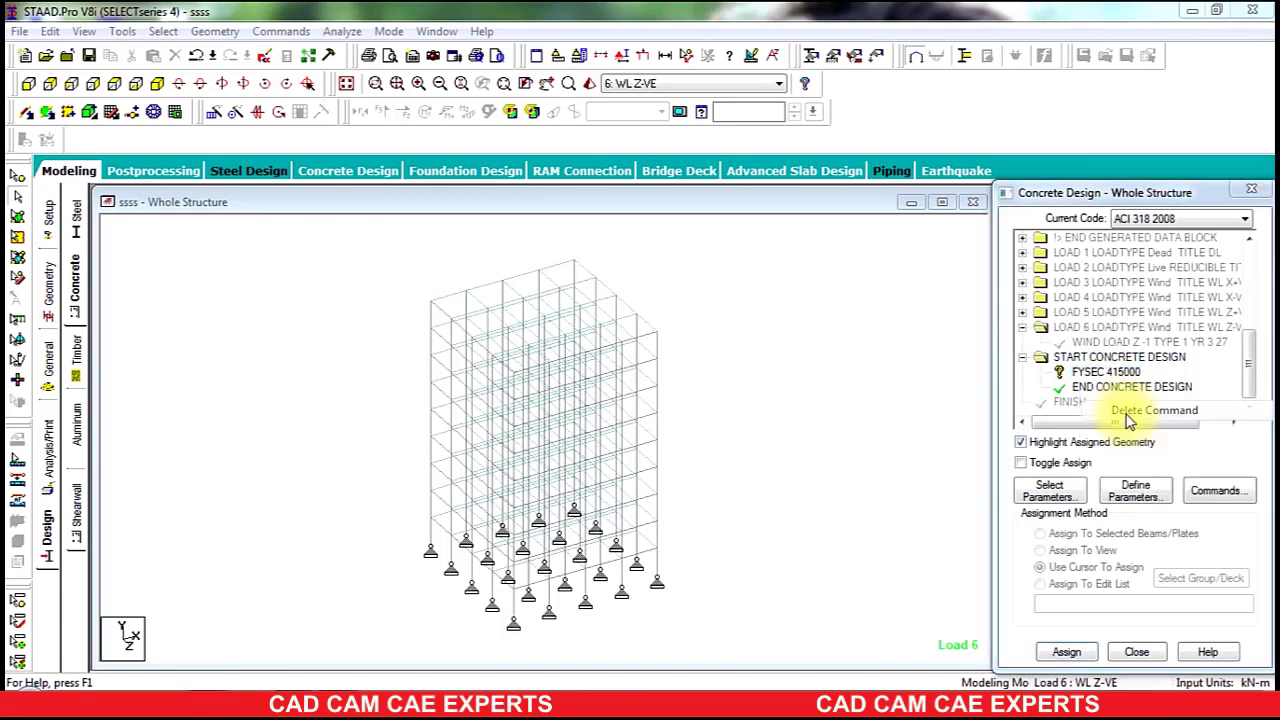
{"action": "left_click", "coordinate": [1110, 473]}
- Delete the END CONCRETE DESIGN command to remove the remaining ACI concrete design block
{"action": "left_click", "coordinate": [1128, 387]}
{"action": "right_click", "coordinate": [1128, 387]}
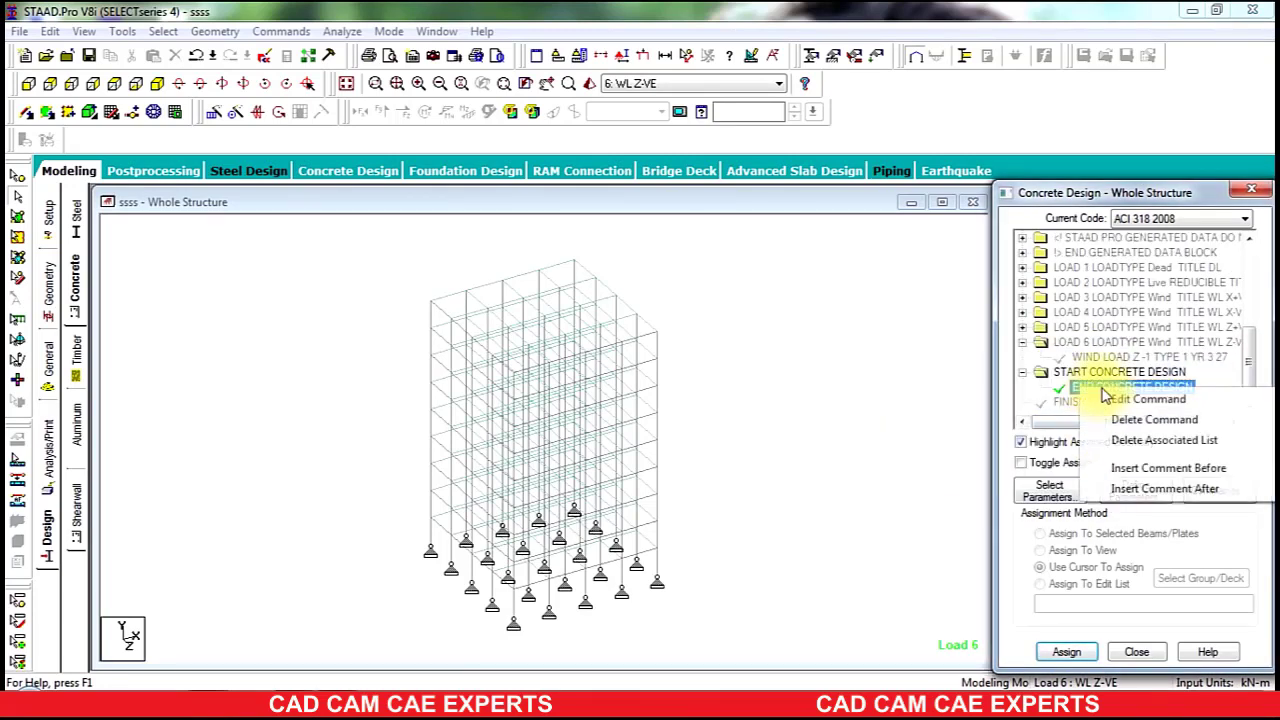
{"action": "left_click", "coordinate": [1130, 418]}
{"action": "left_click", "coordinate": [1135, 474]}
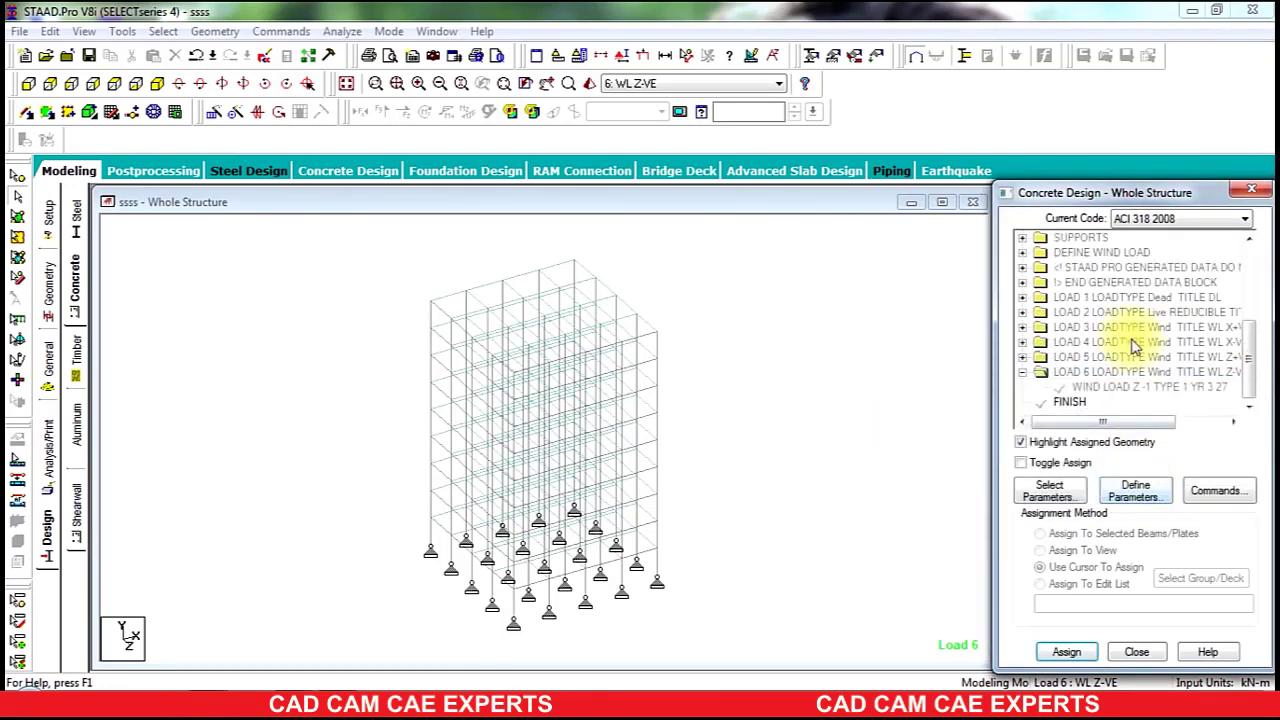
- Switch the design code to IS456 and add an FC parameter with a concrete compressive strength of 30000 kN/m2
{"action": "left_click", "coordinate": [1150, 220]}
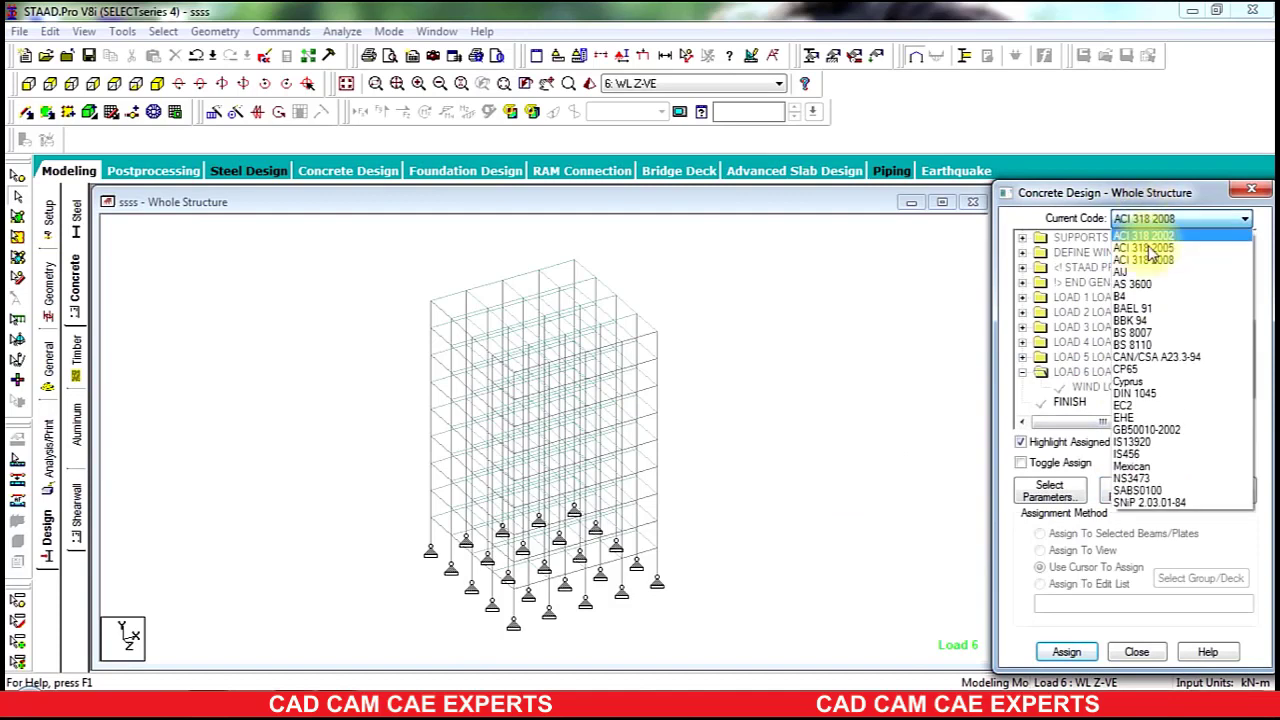
{"action": "left_click", "coordinate": [1127, 454]}
{"action": "left_click", "coordinate": [1132, 491]}
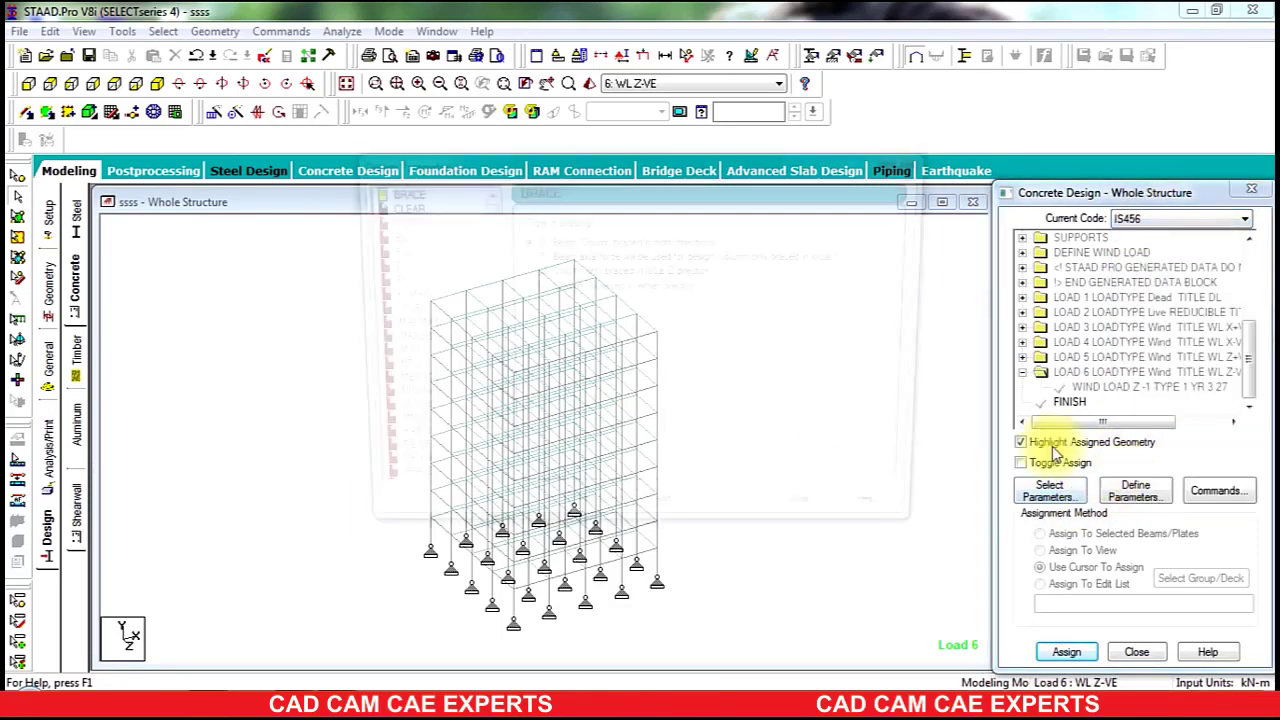
{"action": "left_click", "coordinate": [385, 282]}
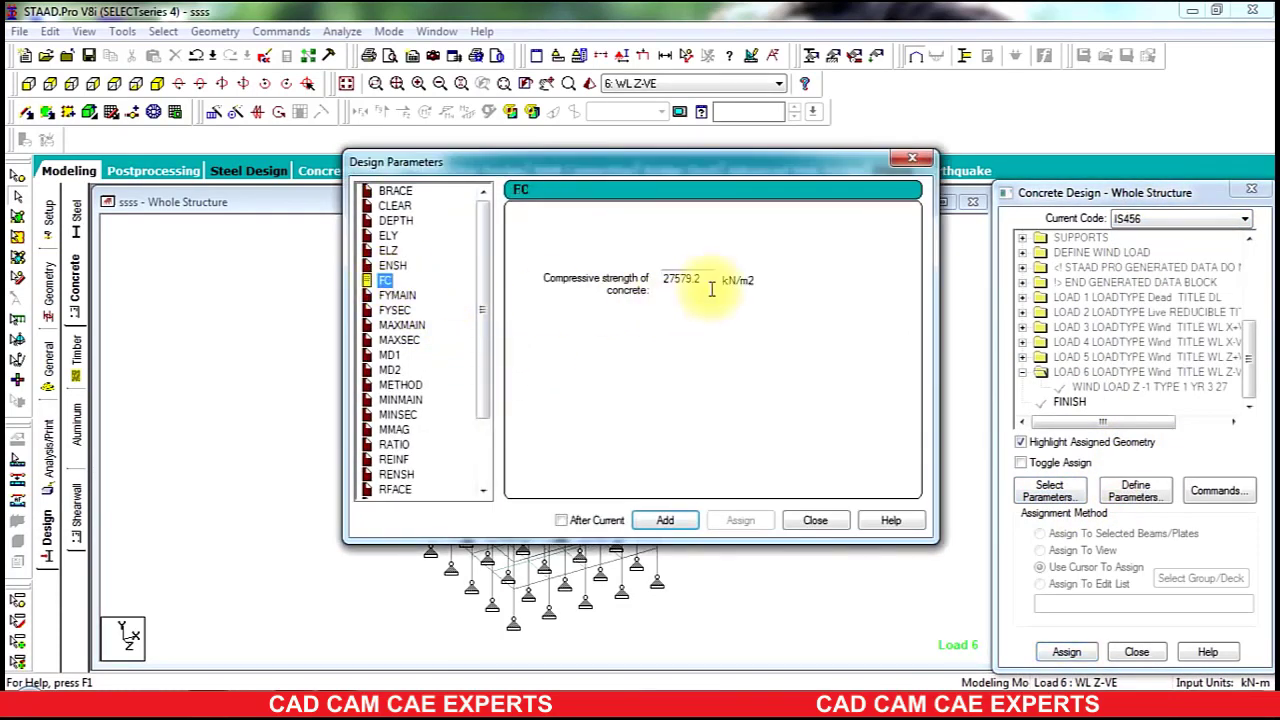
{"action": "left_click_drag", "start_coordinate": [708, 286], "coordinate": [570, 285]}
{"action": "type", "text": "30000"}
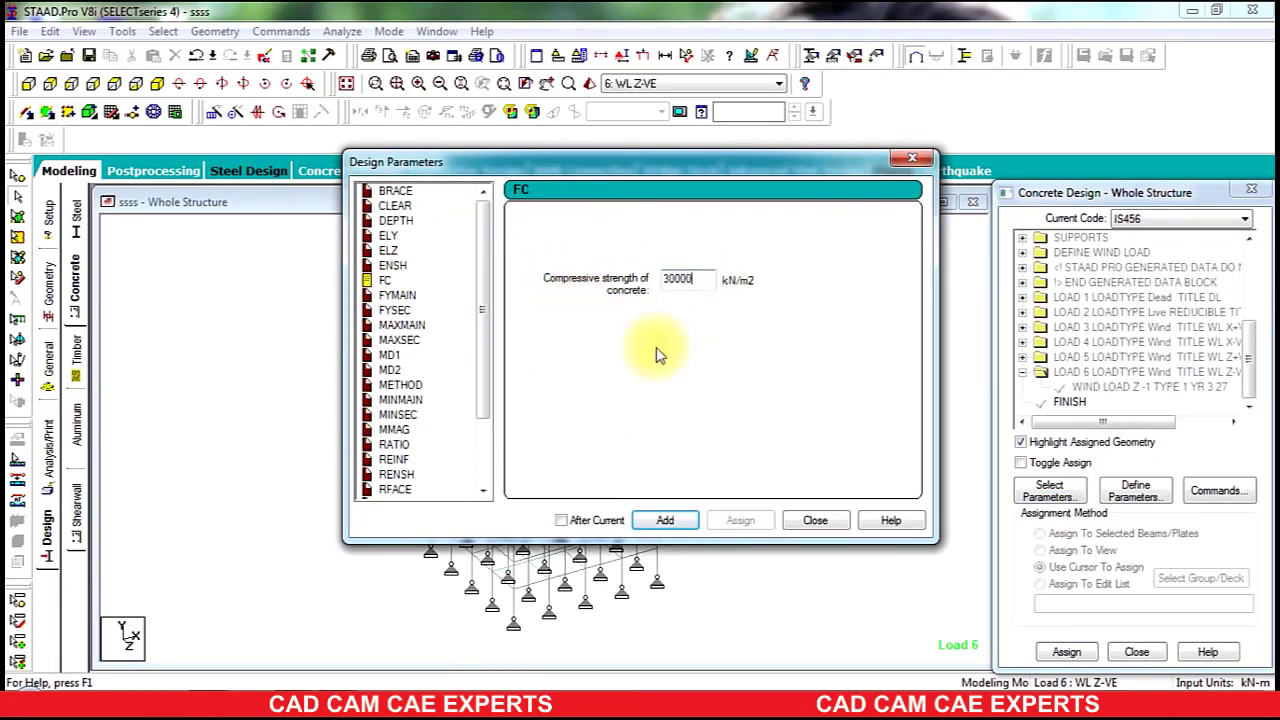
{"action": "left_click", "coordinate": [665, 520]}
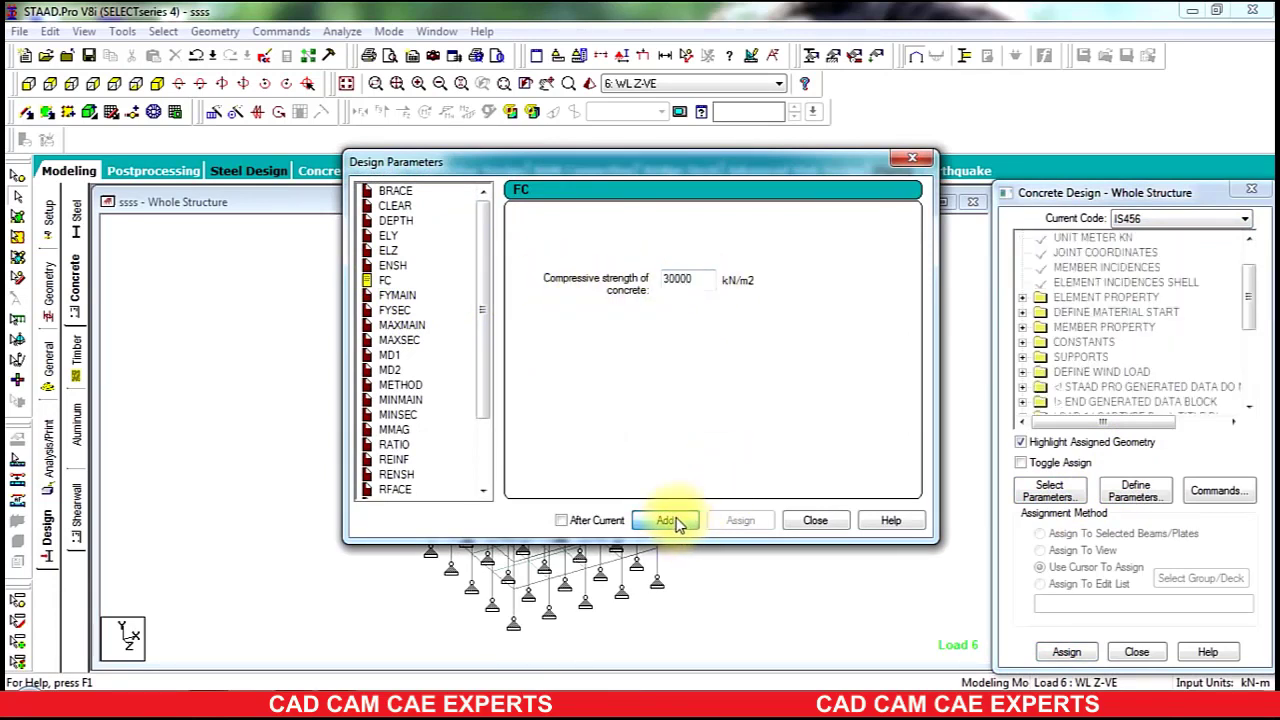
- Add the FYMAIN and FYSEC parameters, setting the main and shear reinforcement yield strengths to 415000 kN/m2 each
{"action": "left_click", "coordinate": [397, 295]}
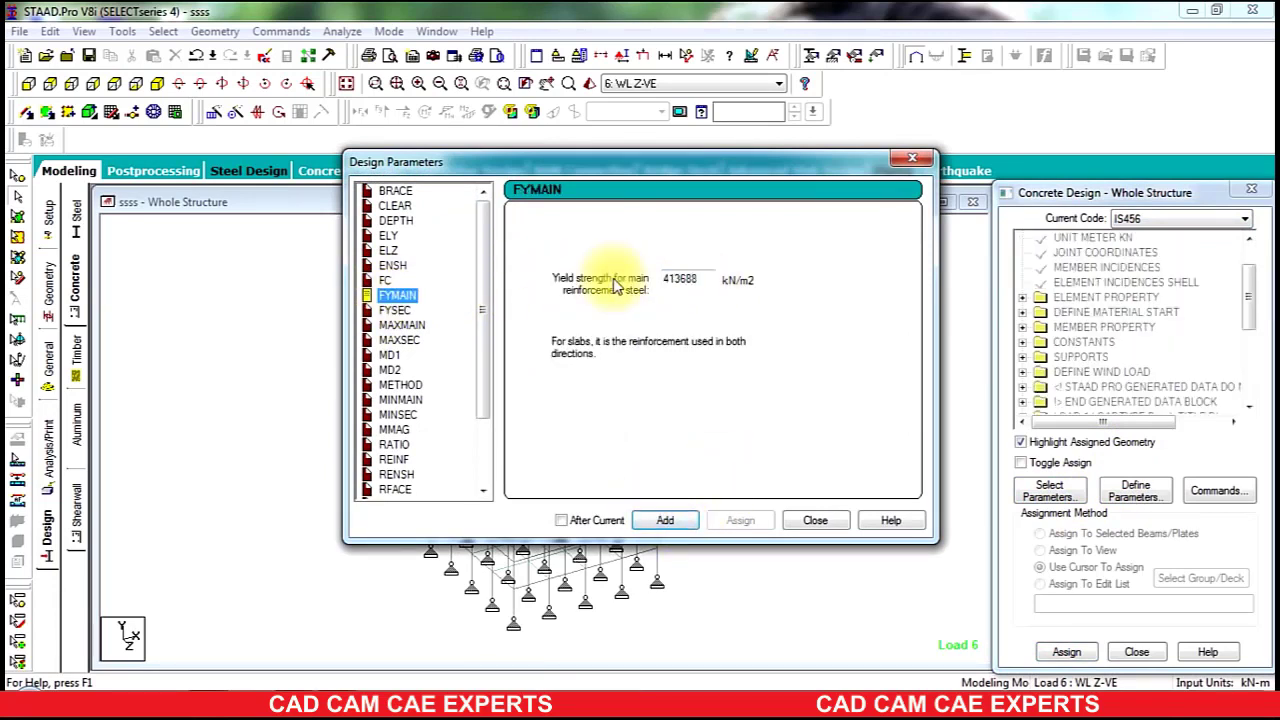
{"action": "double_click", "coordinate": [686, 279]}
{"action": "type", "text": "4150"}
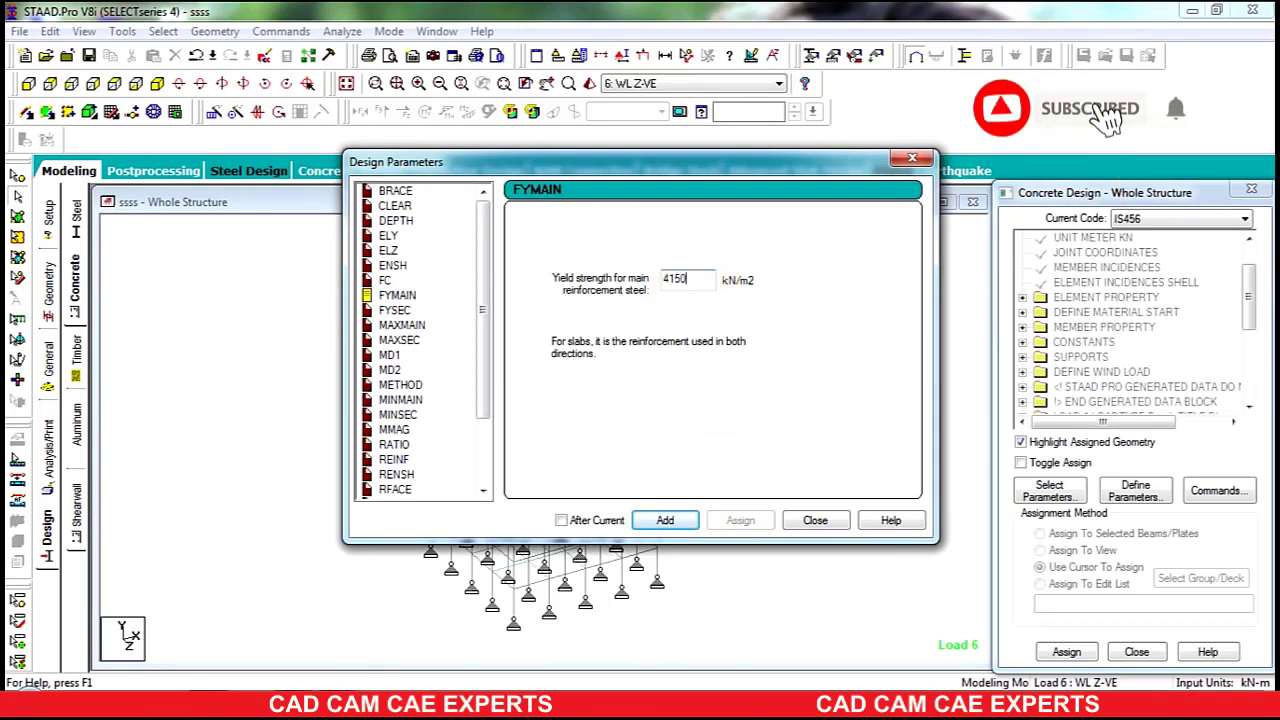
{"action": "type", "text": "00"}
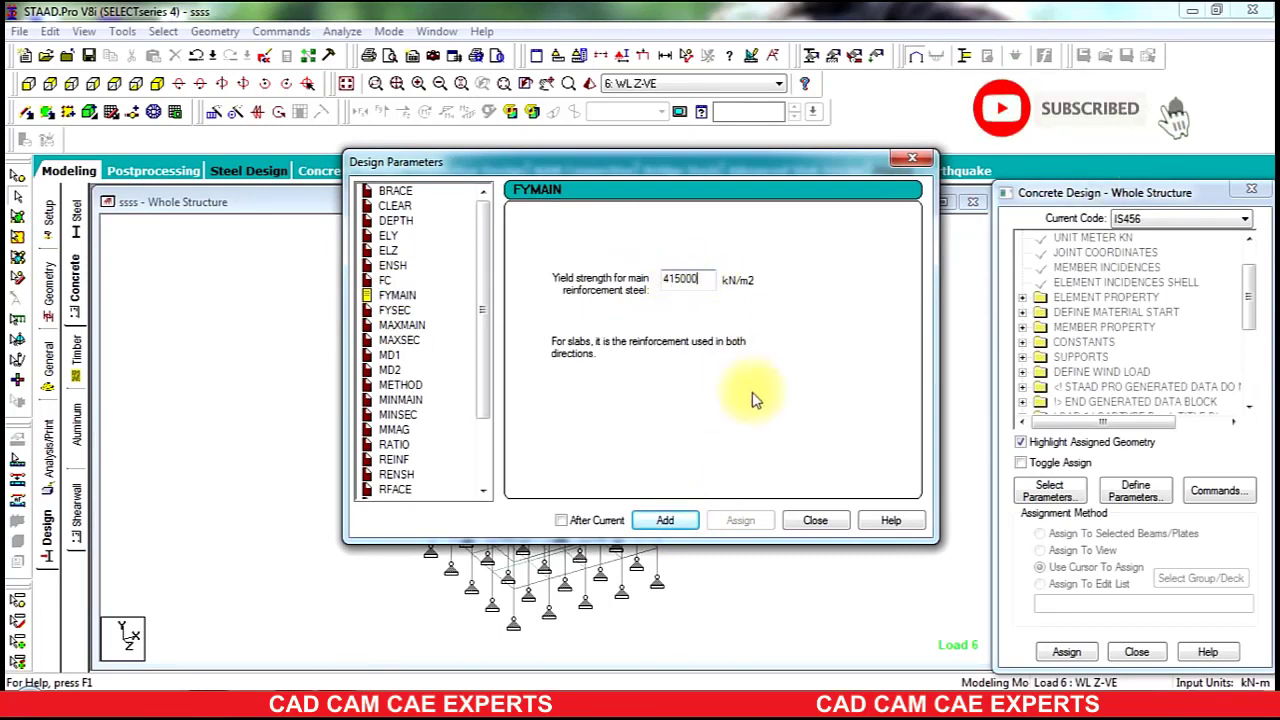
{"action": "left_click", "coordinate": [395, 310]}
{"action": "double_click", "coordinate": [679, 278]}
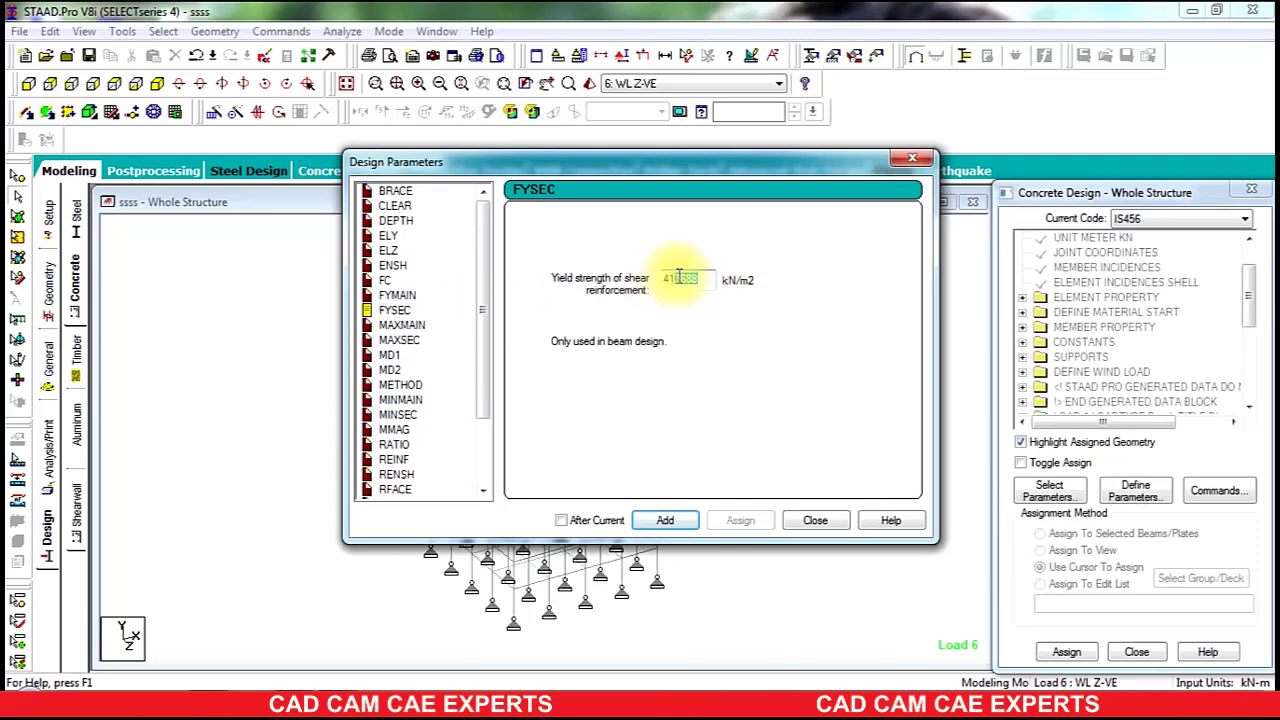
{"action": "type", "text": "415000"}
{"action": "left_click", "coordinate": [665, 520]}
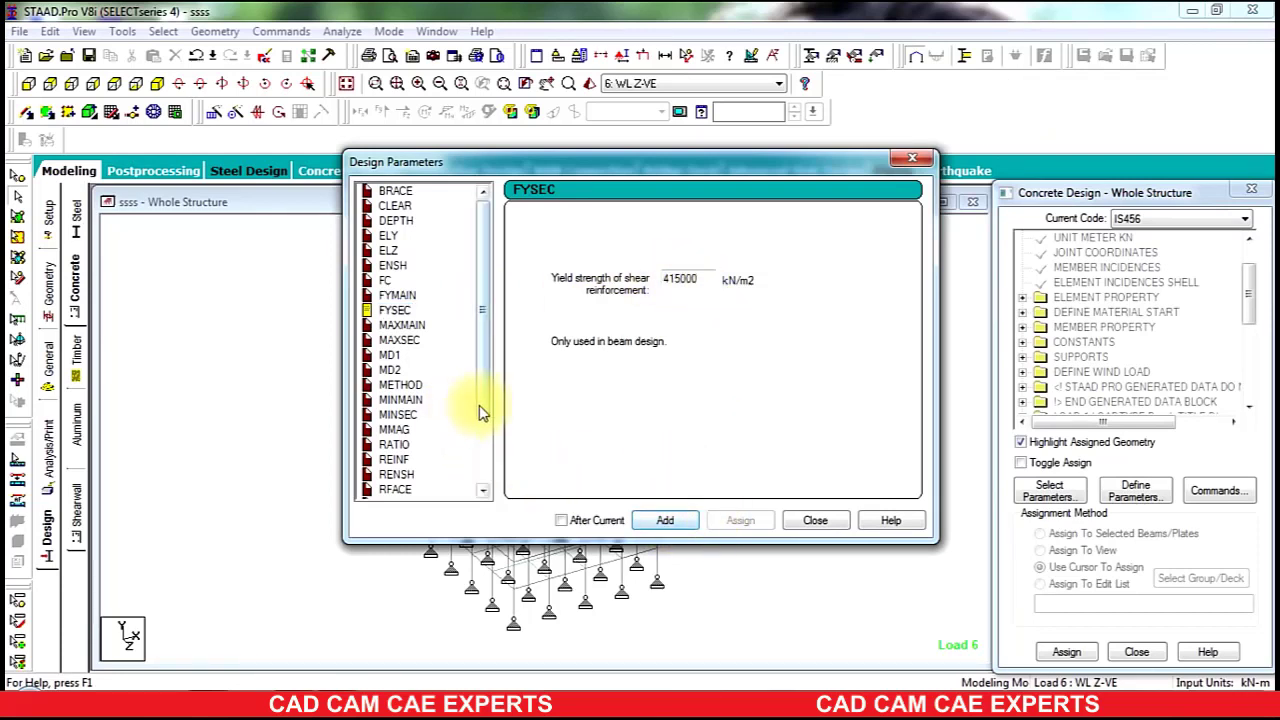
- Add a RATIO parameter limiting the maximum longitudinal reinforcement to 3 percent
{"action": "scroll", "coordinate": [480, 405], "scroll_direction": "down", "scroll_amount": 2}
{"action": "left_click", "coordinate": [393, 355]}
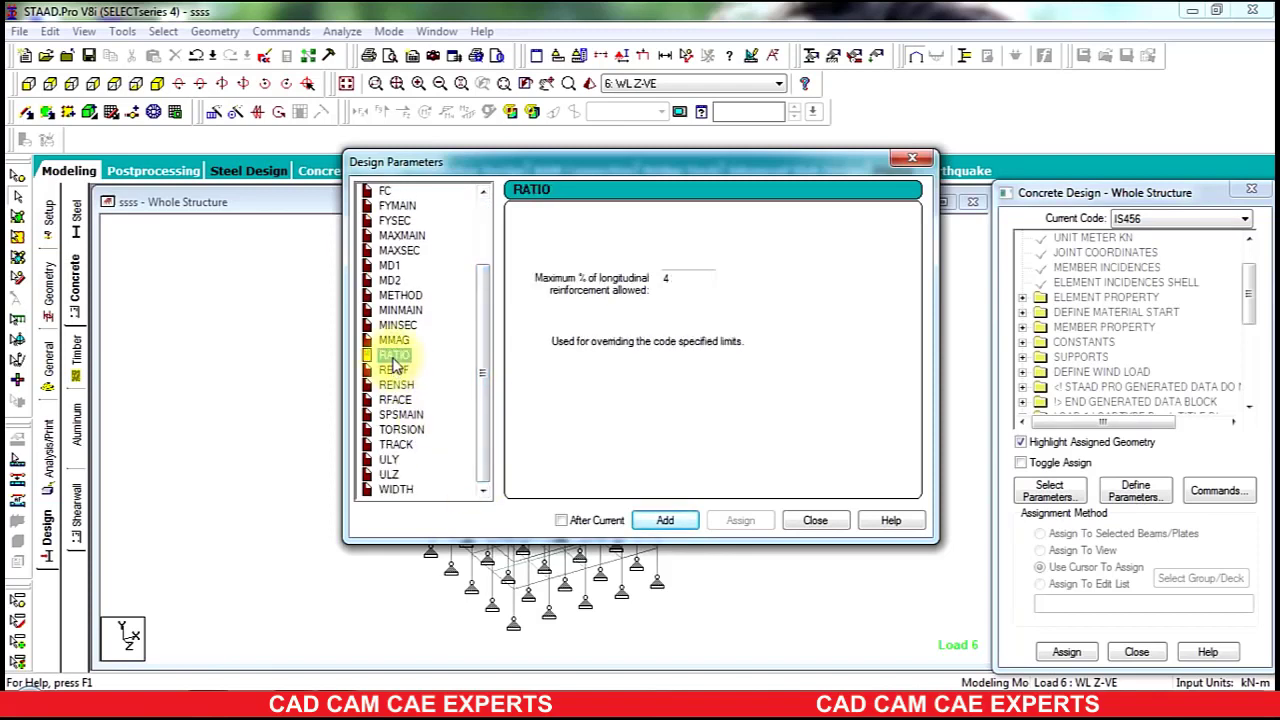
{"action": "double_click", "coordinate": [684, 278]}
{"action": "type", "text": "3"}
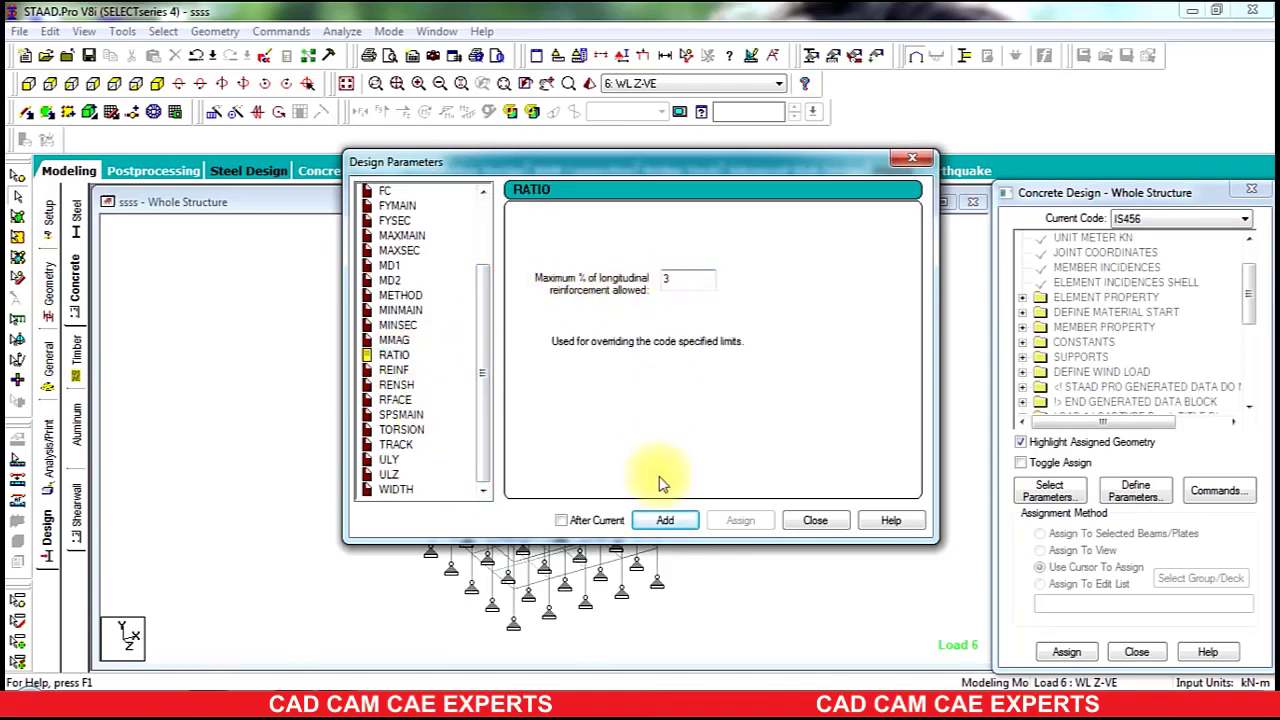
{"action": "left_click", "coordinate": [667, 521]}
- Finish defining parameters and add the DESIGN BEAM and DESIGN COLUMN commands to the concrete design block
{"action": "left_click", "coordinate": [816, 520]}
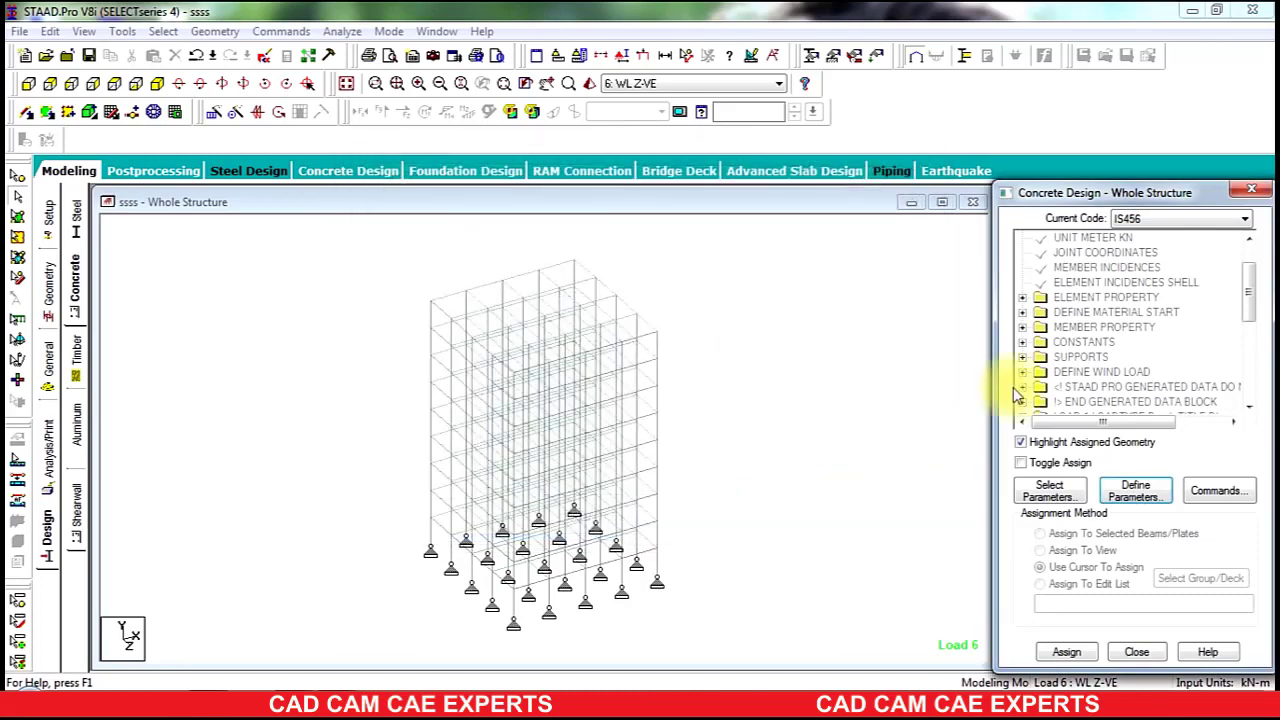
{"action": "left_click_drag", "start_coordinate": [1246, 290], "coordinate": [1249, 363]}
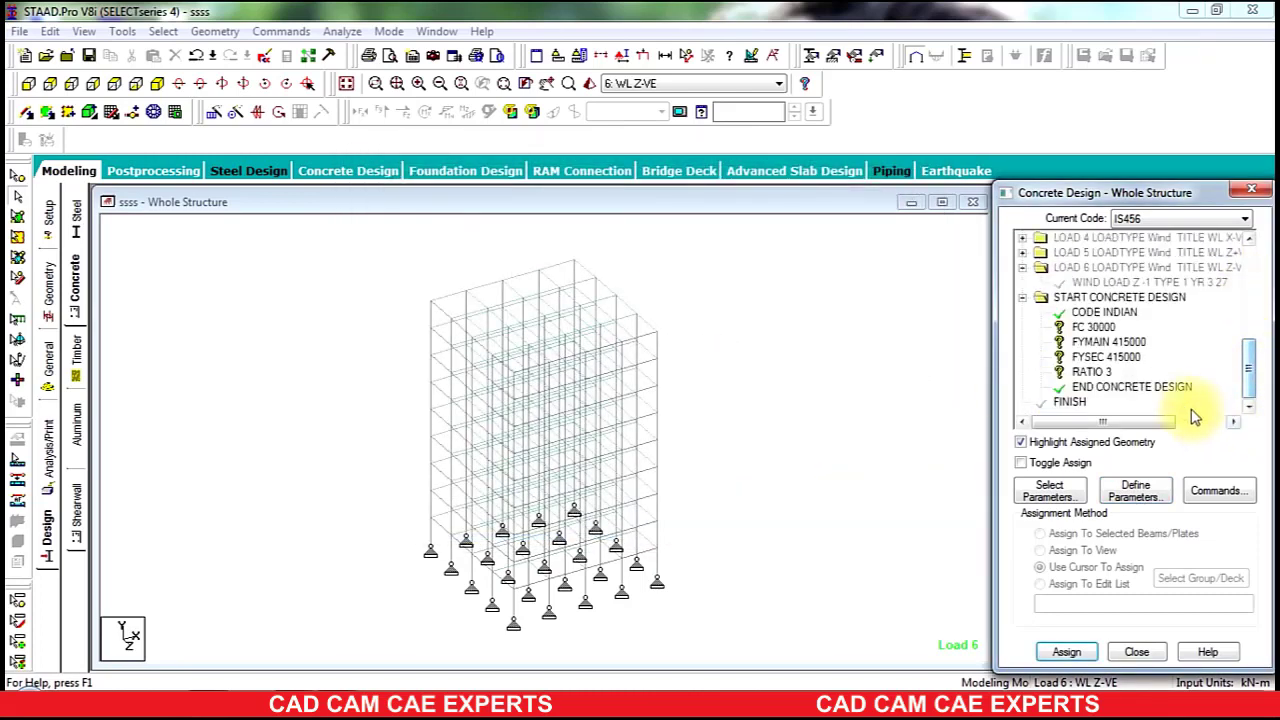
{"action": "left_click", "coordinate": [1213, 490]}
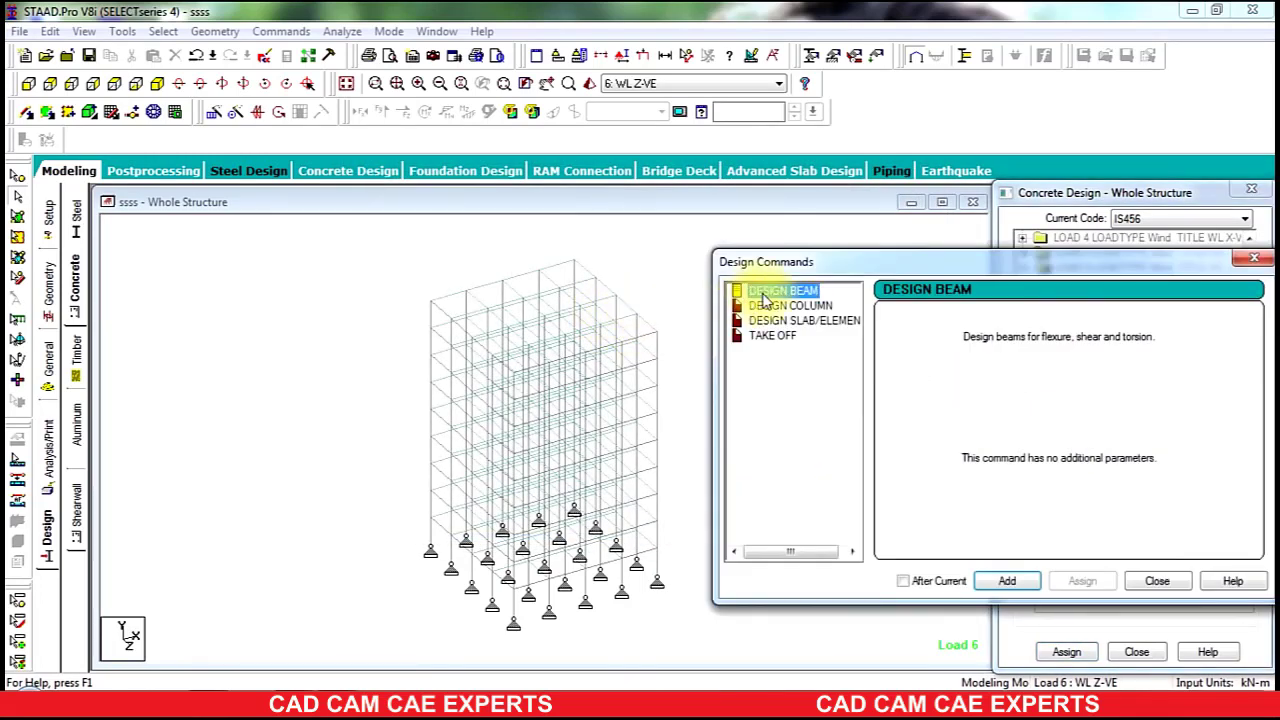
{"action": "left_click", "coordinate": [1000, 581]}
{"action": "left_click", "coordinate": [790, 305]}
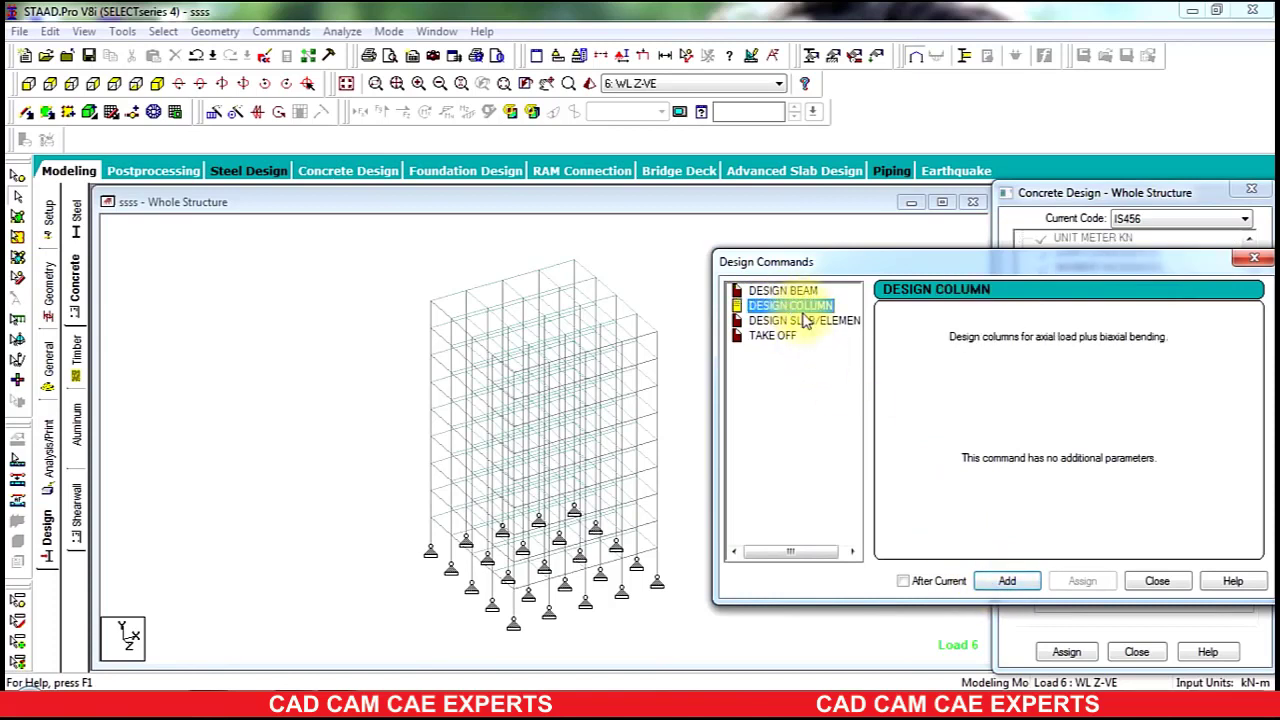
{"action": "left_click", "coordinate": [1002, 583]}
- Add the DESIGN SLAB/ELEMENT and TAKE OFF commands to the concrete design block
{"action": "left_click", "coordinate": [776, 321]}
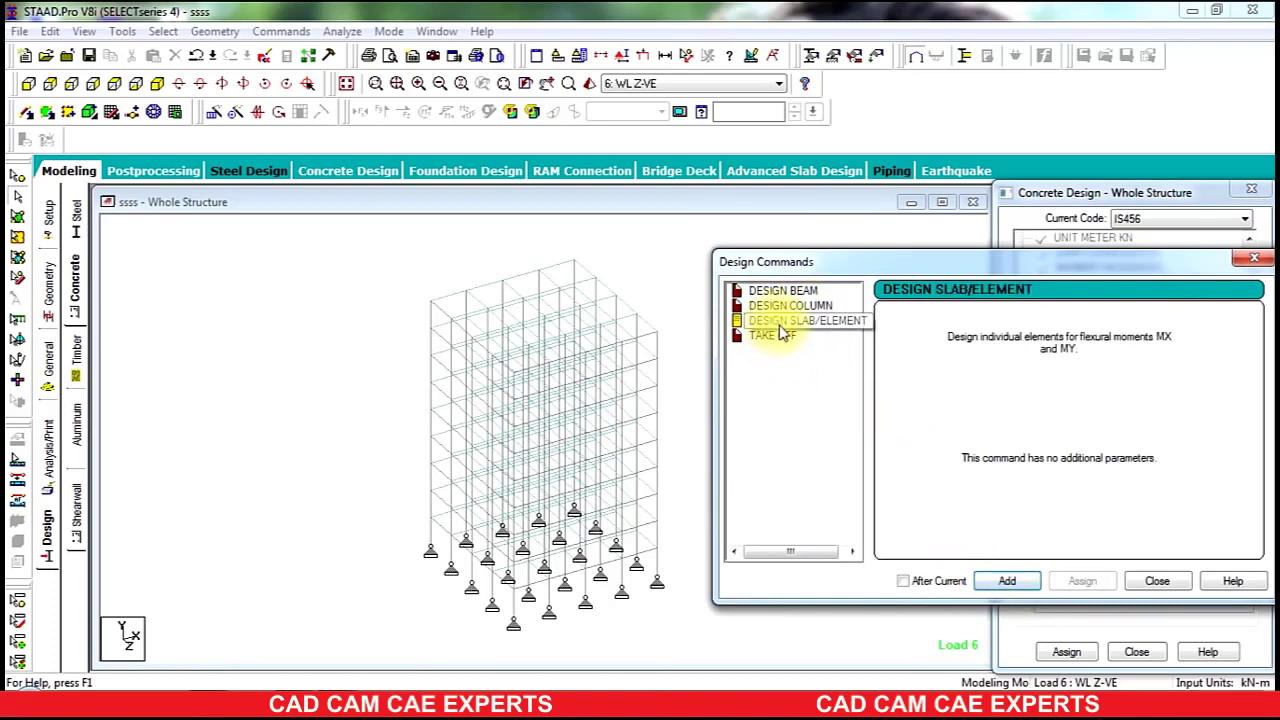
{"action": "left_click", "coordinate": [1005, 585]}
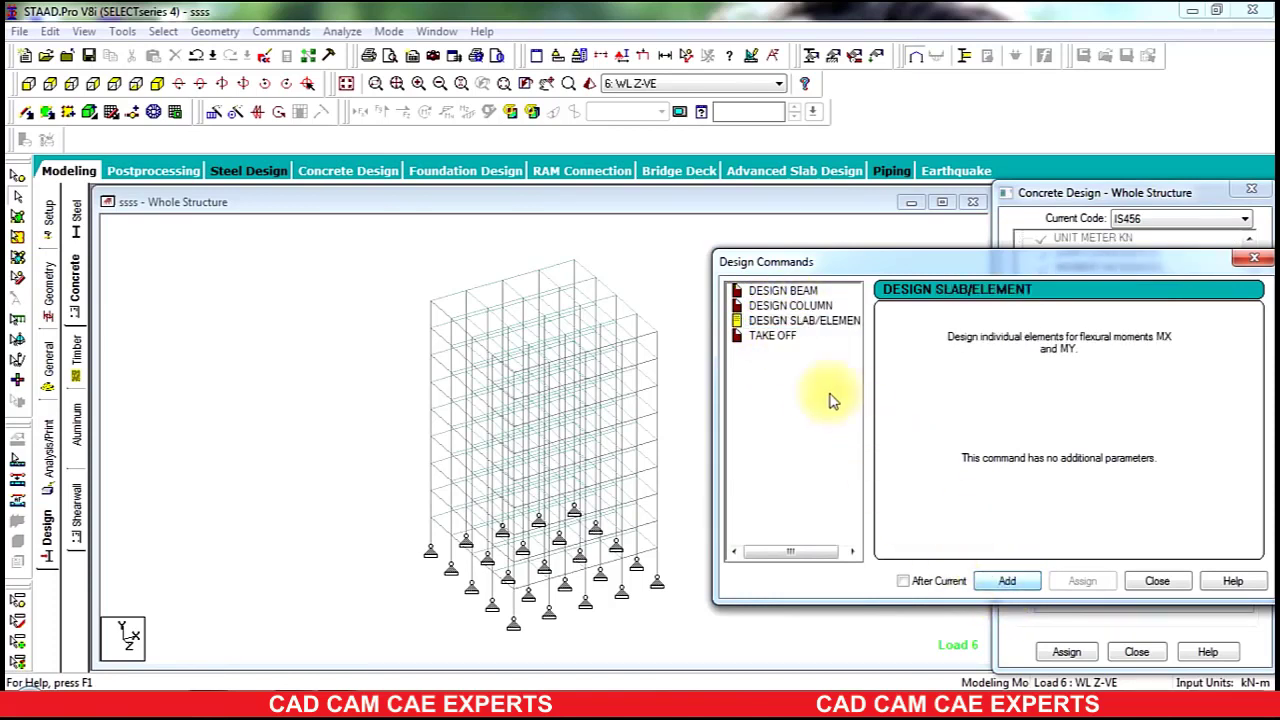
{"action": "left_click", "coordinate": [772, 335]}
{"action": "left_click", "coordinate": [995, 583]}
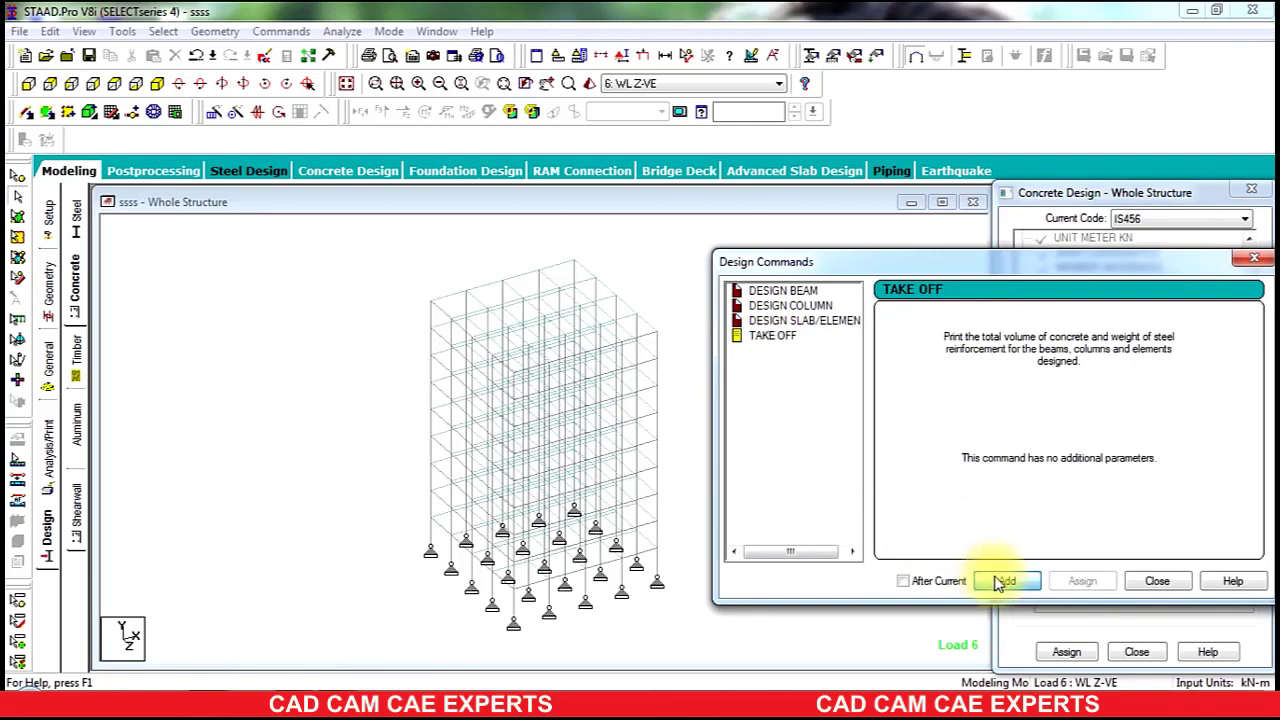
{"action": "left_click", "coordinate": [1155, 582]}
- Examine the building's roof slab and frame in a rotated 3D rendering, and return to the whole structure view
{"action": "right_click", "coordinate": [760, 275]}
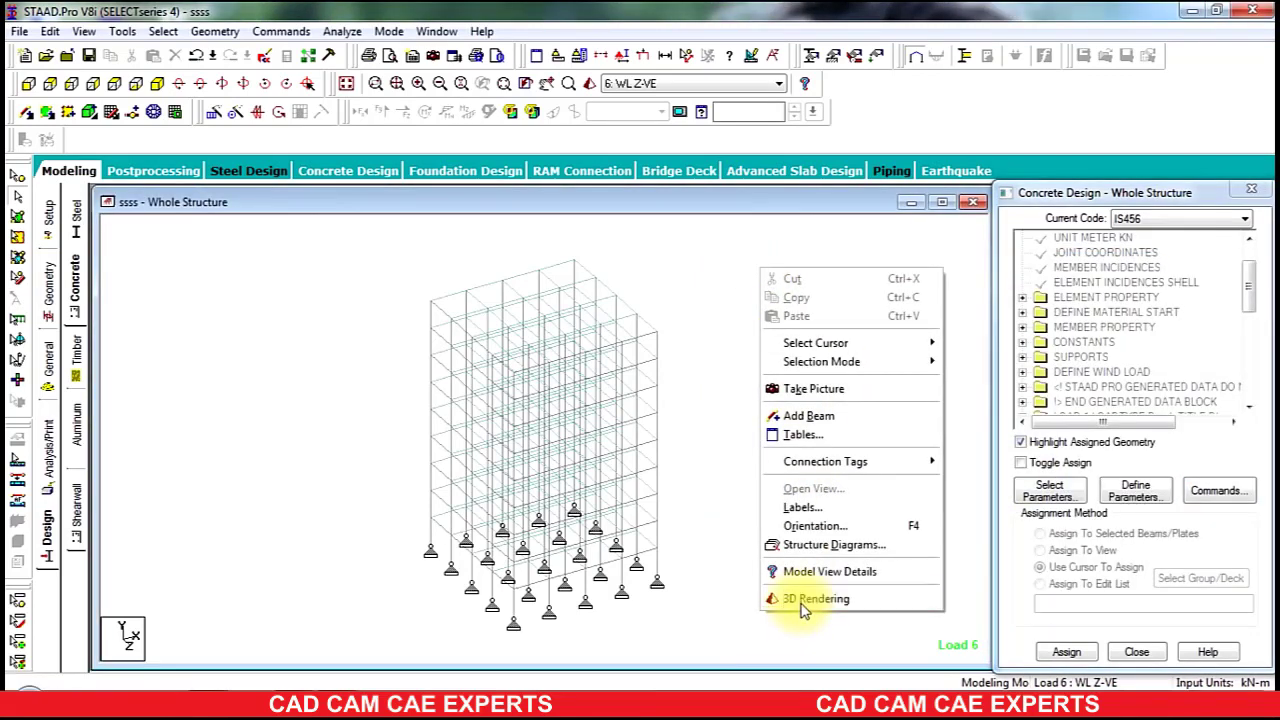
{"action": "left_click", "coordinate": [805, 600]}
{"action": "left_click_drag", "start_coordinate": [714, 457], "coordinate": [724, 255]}
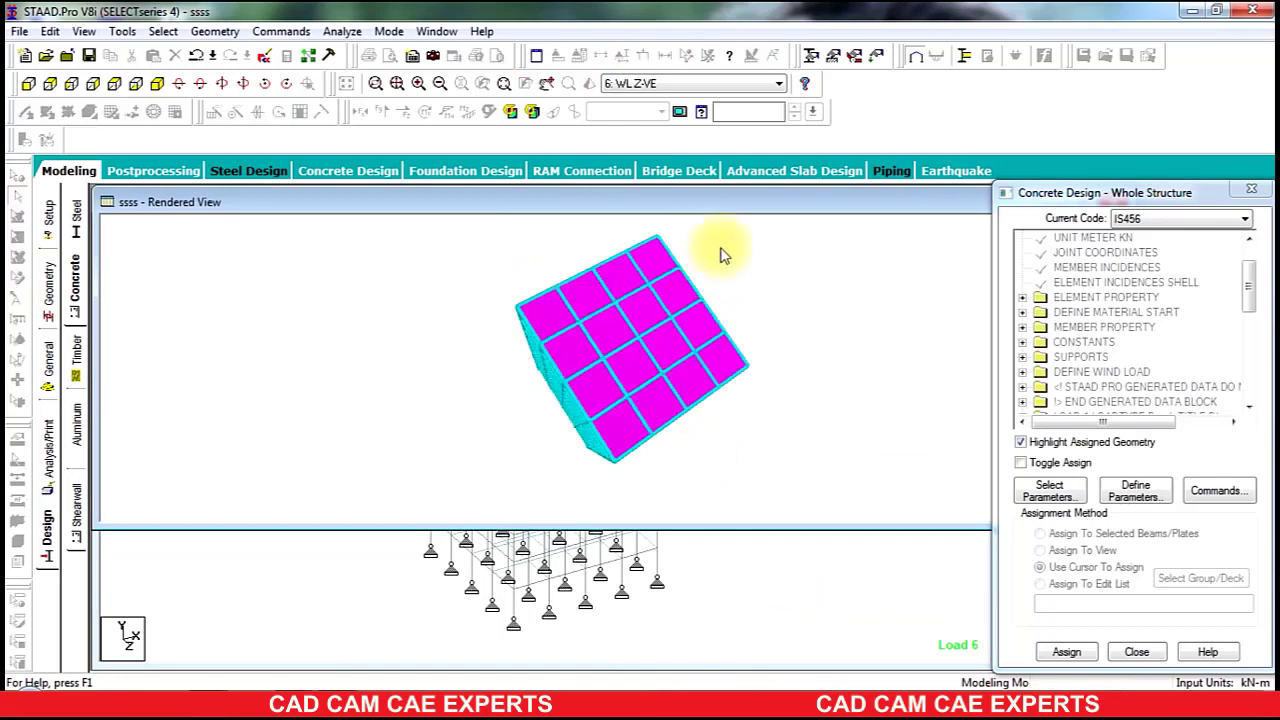
{"action": "left_click_drag", "start_coordinate": [732, 209], "coordinate": [725, 290]}
{"action": "left_click", "coordinate": [754, 226]}
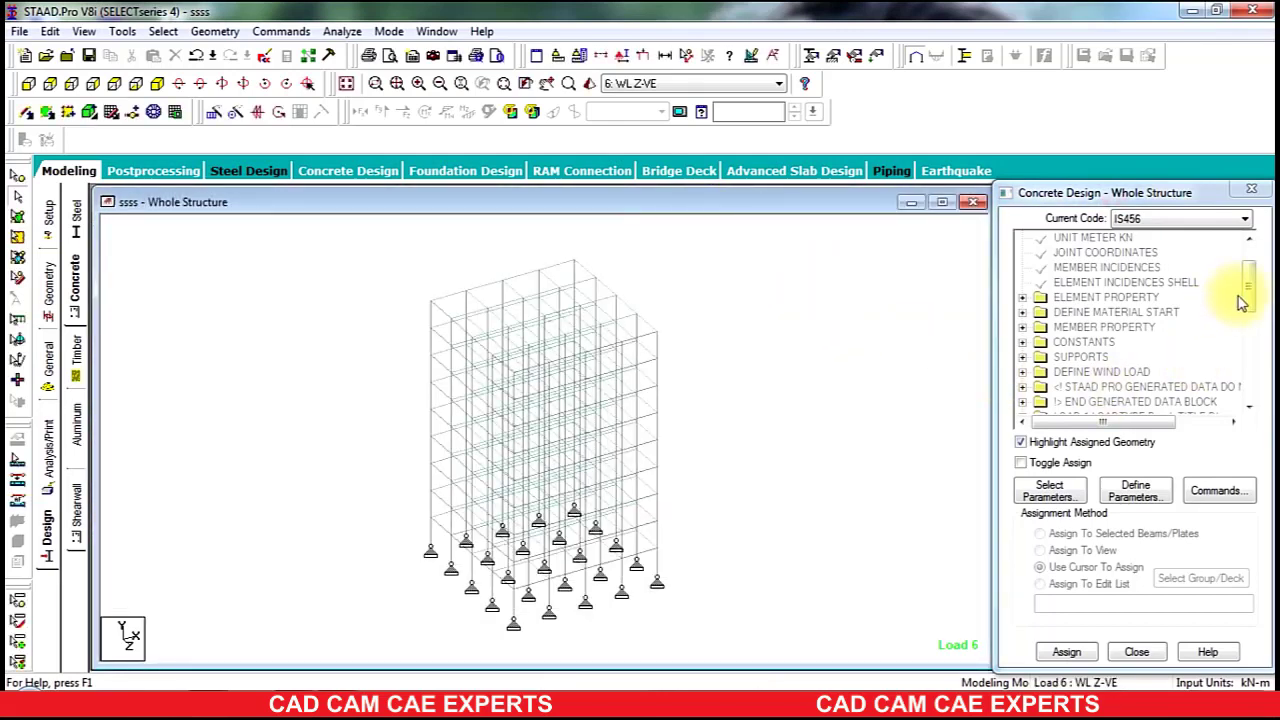
- Assign the FC 30000 parameter to all beams, columns and plates of the structure using the geometry selection
{"action": "left_click_drag", "start_coordinate": [1248, 288], "coordinate": [1252, 400]}
{"action": "left_click", "coordinate": [1093, 268]}
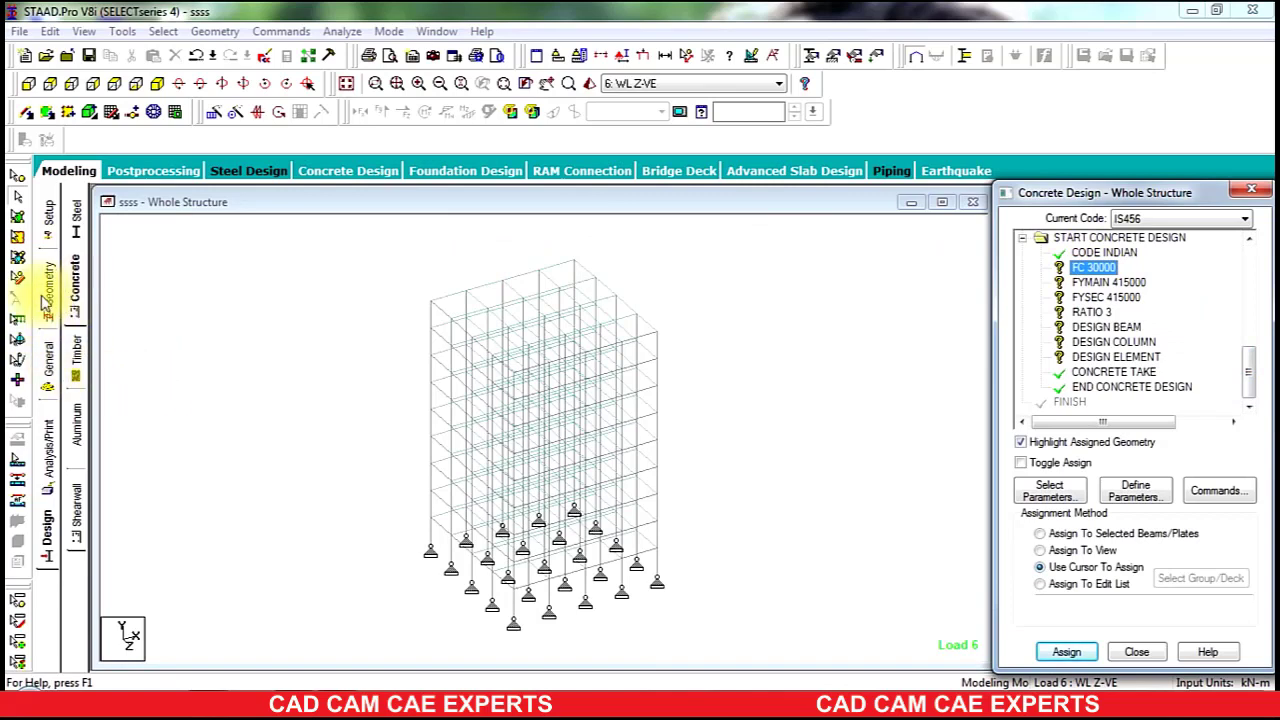
{"action": "left_click", "coordinate": [15, 281]}
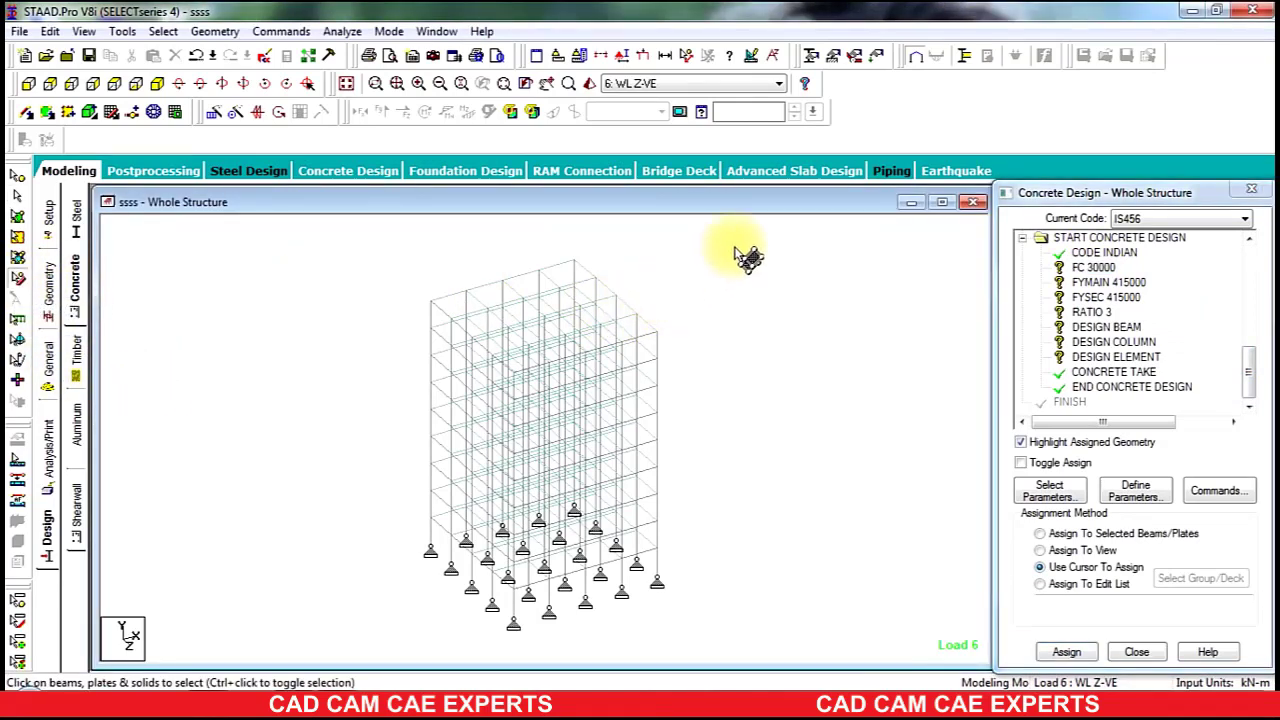
{"action": "left_click_drag", "start_coordinate": [750, 237], "coordinate": [334, 704]}
{"action": "left_click", "coordinate": [1080, 533]}
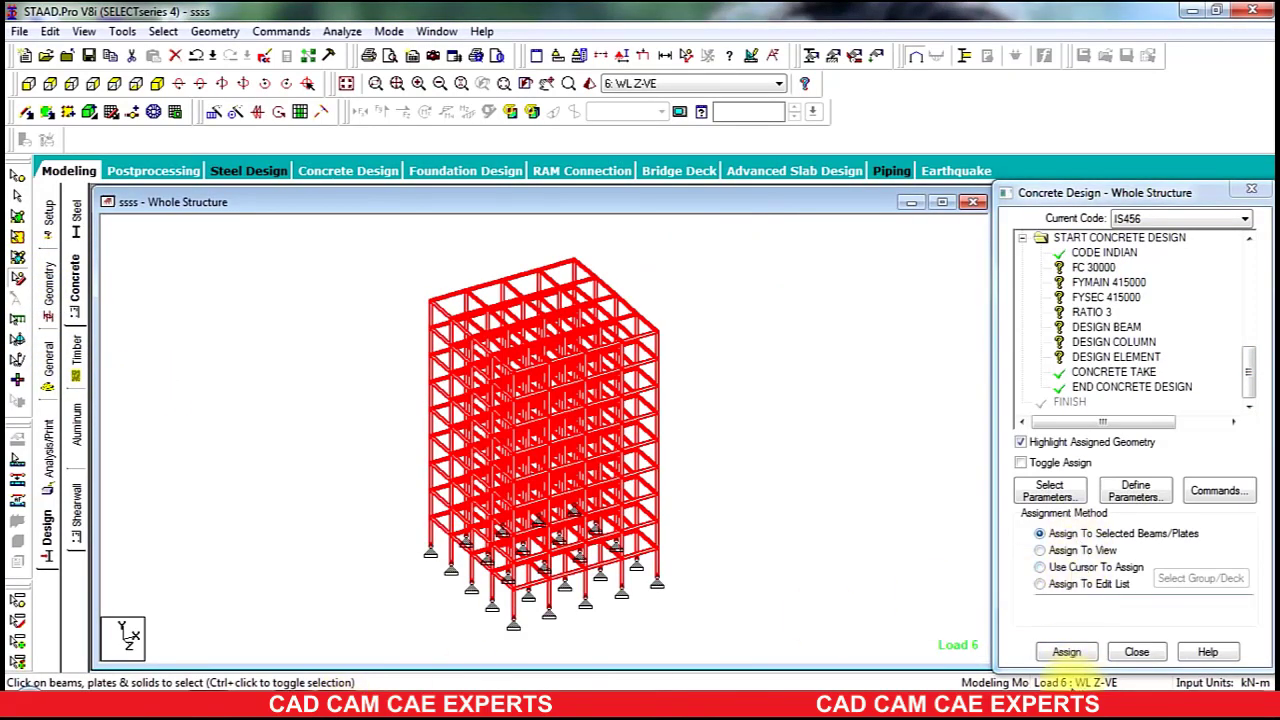
{"action": "left_click", "coordinate": [1066, 651]}
{"action": "left_click", "coordinate": [1133, 483]}
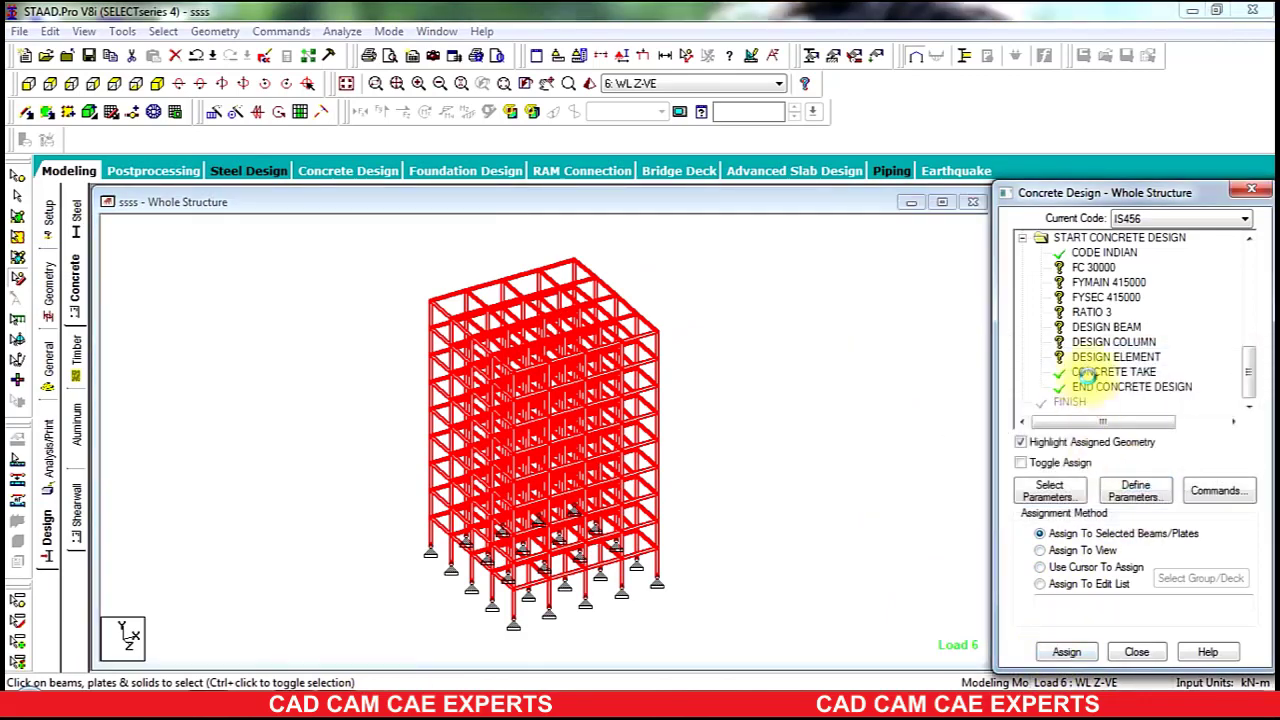
- Assign the FYMAIN 415000 parameter to the whole selected structure
{"action": "left_click", "coordinate": [1108, 282]}
{"action": "left_click_drag", "start_coordinate": [808, 260], "coordinate": [322, 668]}
{"action": "left_click", "coordinate": [1058, 652]}
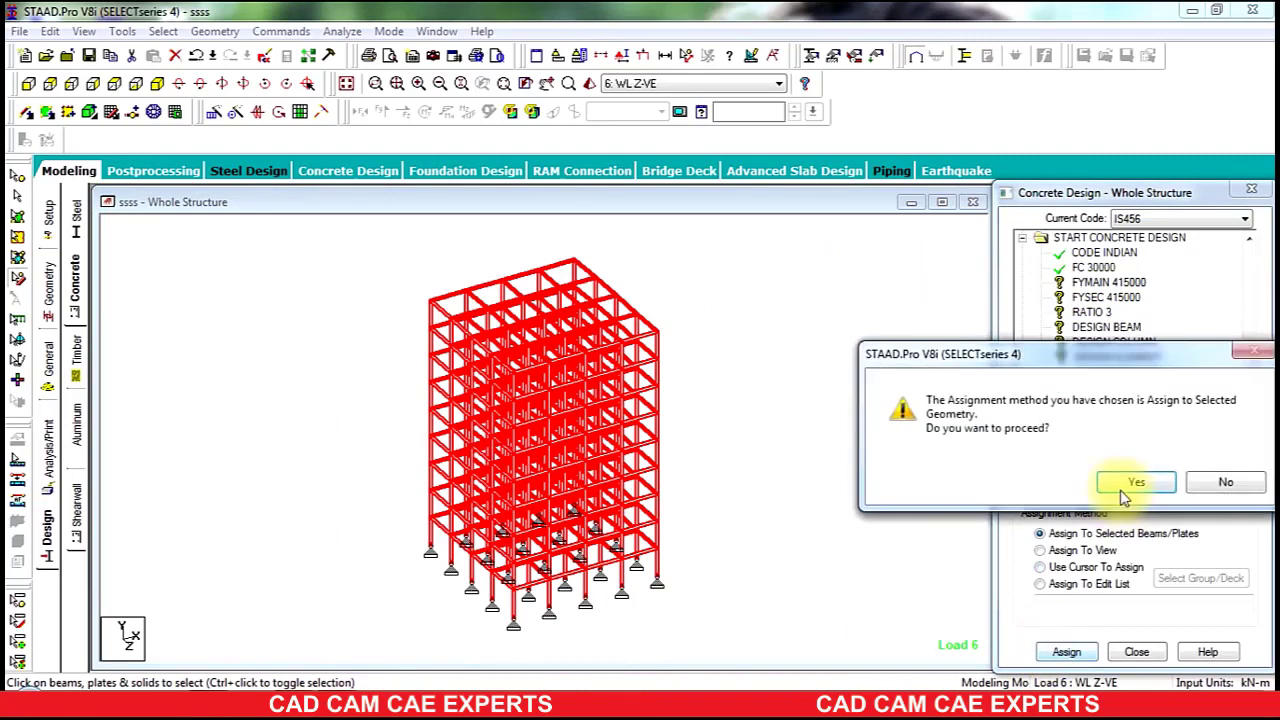
{"action": "left_click", "coordinate": [1133, 483]}
- Assign the FYSEC 415000 parameter to all members of the structure
{"action": "left_click", "coordinate": [1092, 298]}
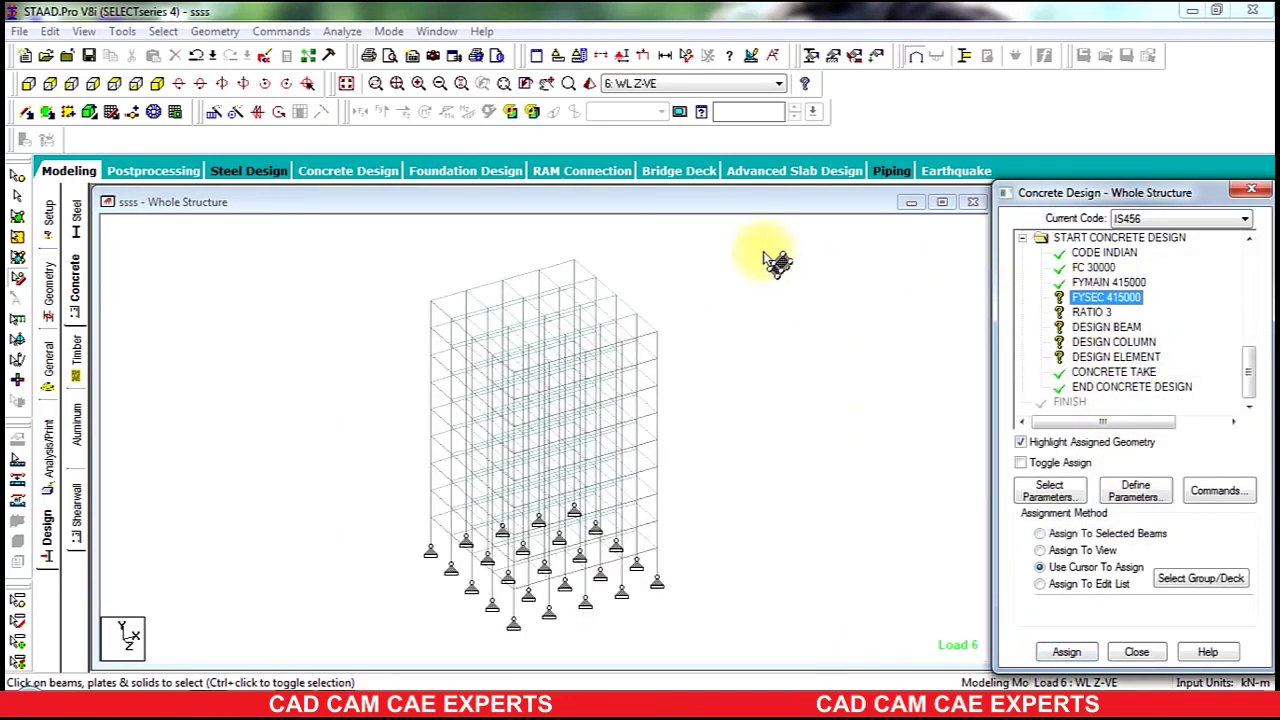
{"action": "left_click_drag", "start_coordinate": [768, 256], "coordinate": [263, 712]}
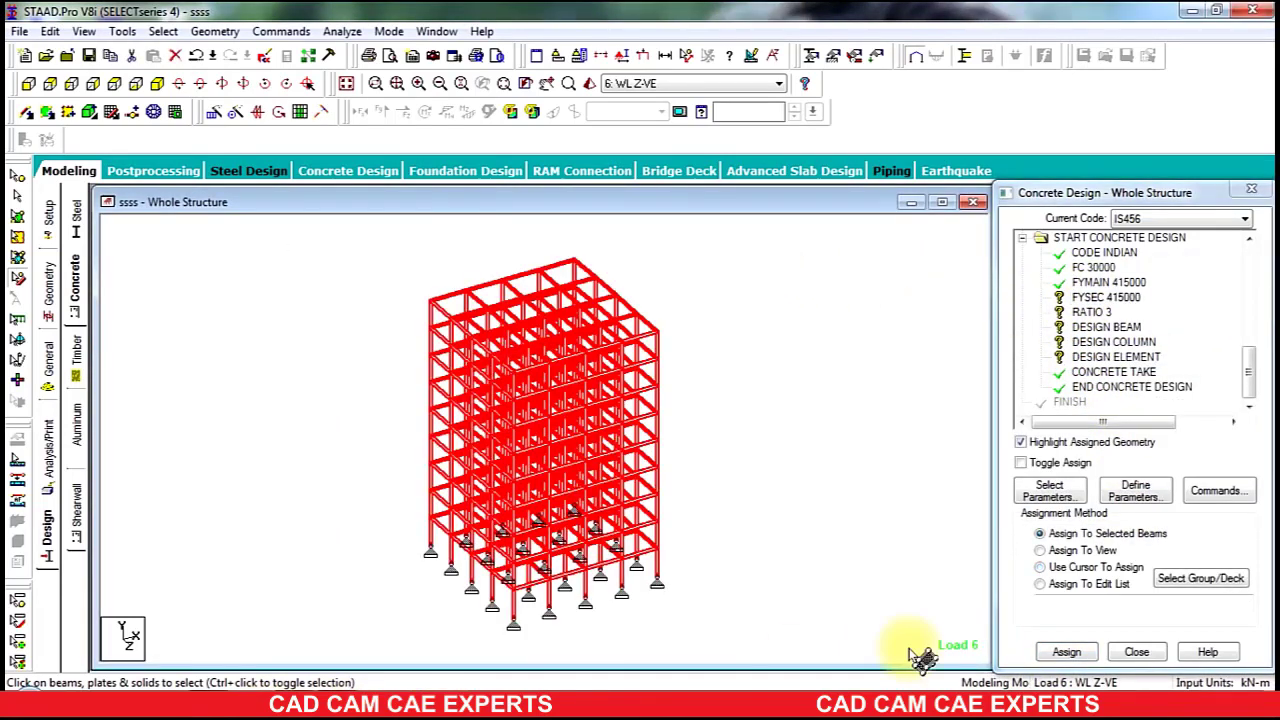
{"action": "left_click", "coordinate": [1060, 650]}
{"action": "left_click", "coordinate": [1134, 479]}
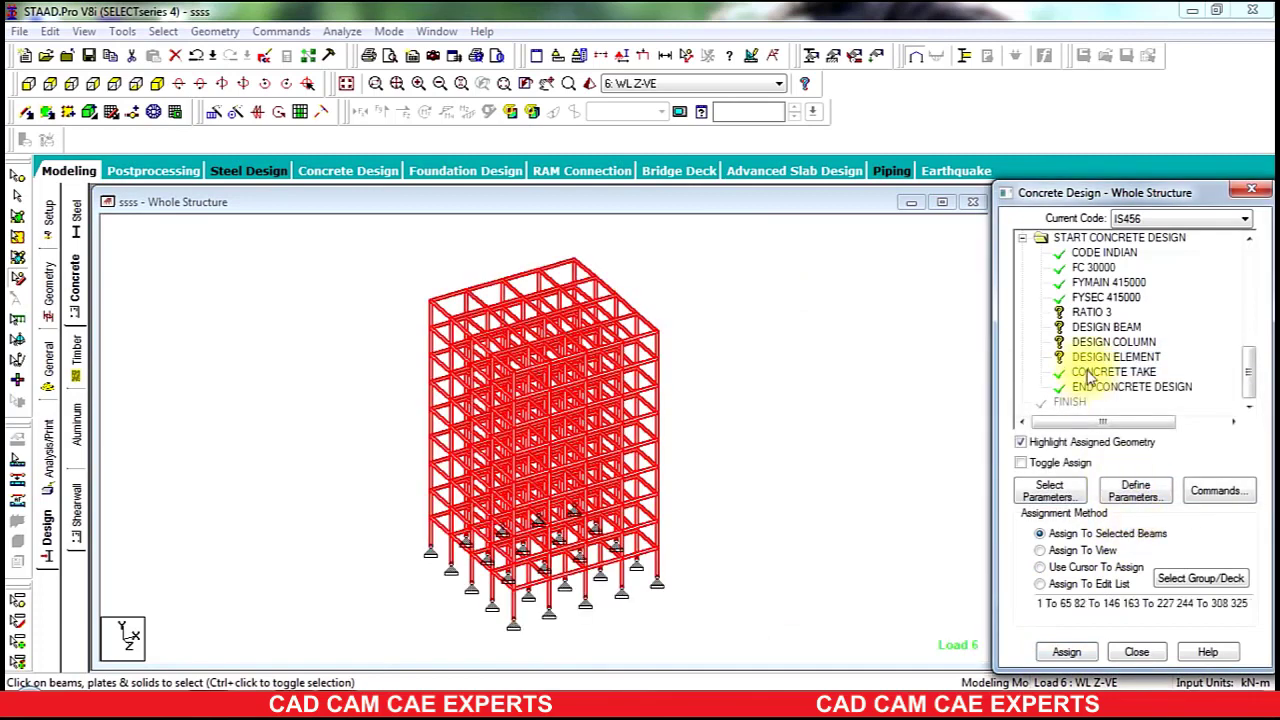
- Delete the RATIO 3 command from the concrete design block
{"action": "left_click", "coordinate": [1092, 312]}
{"action": "left_click_drag", "start_coordinate": [672, 277], "coordinate": [270, 710]}
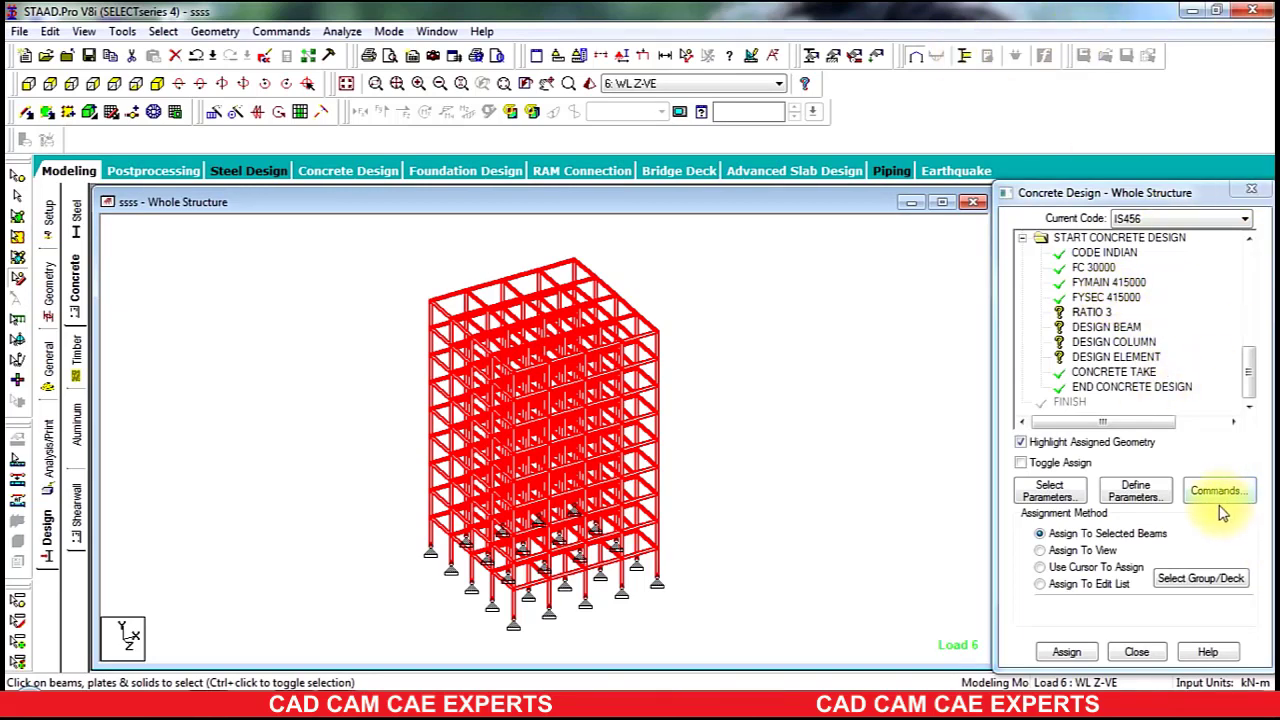
{"action": "left_click", "coordinate": [1090, 313]}
{"action": "right_click", "coordinate": [1086, 317]}
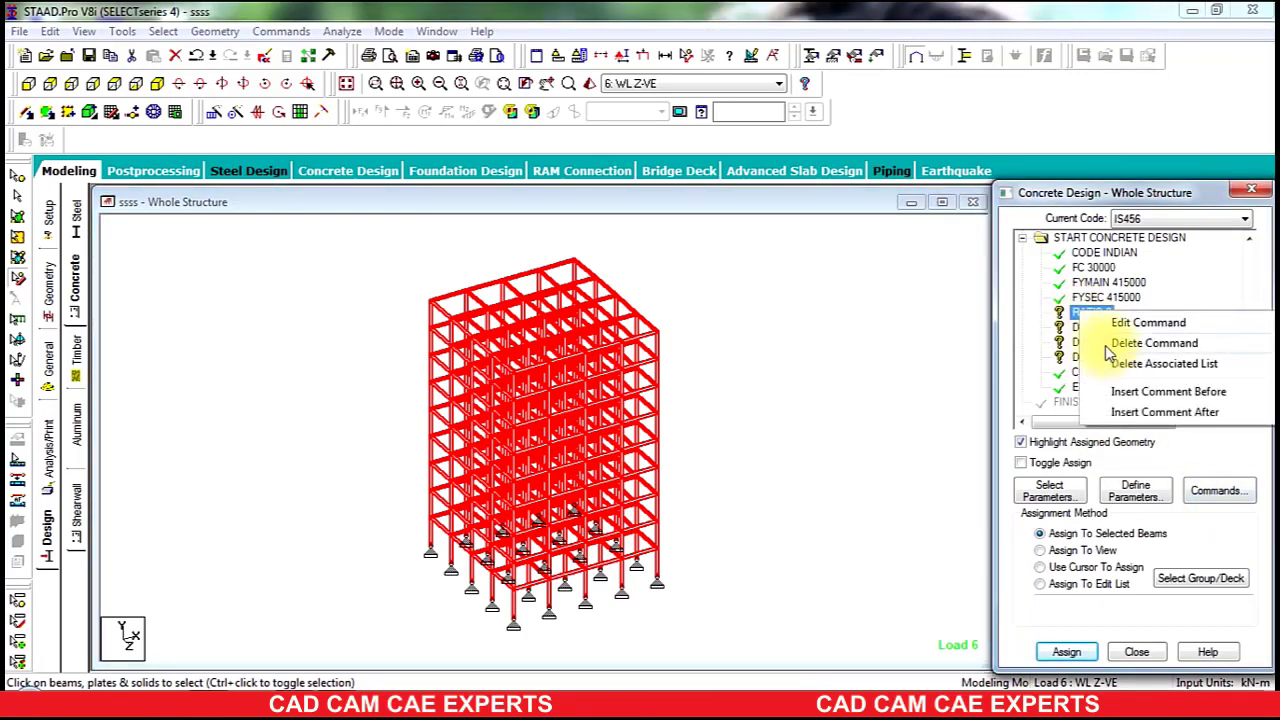
{"action": "left_click", "coordinate": [1110, 345]}
{"action": "left_click", "coordinate": [1128, 476]}
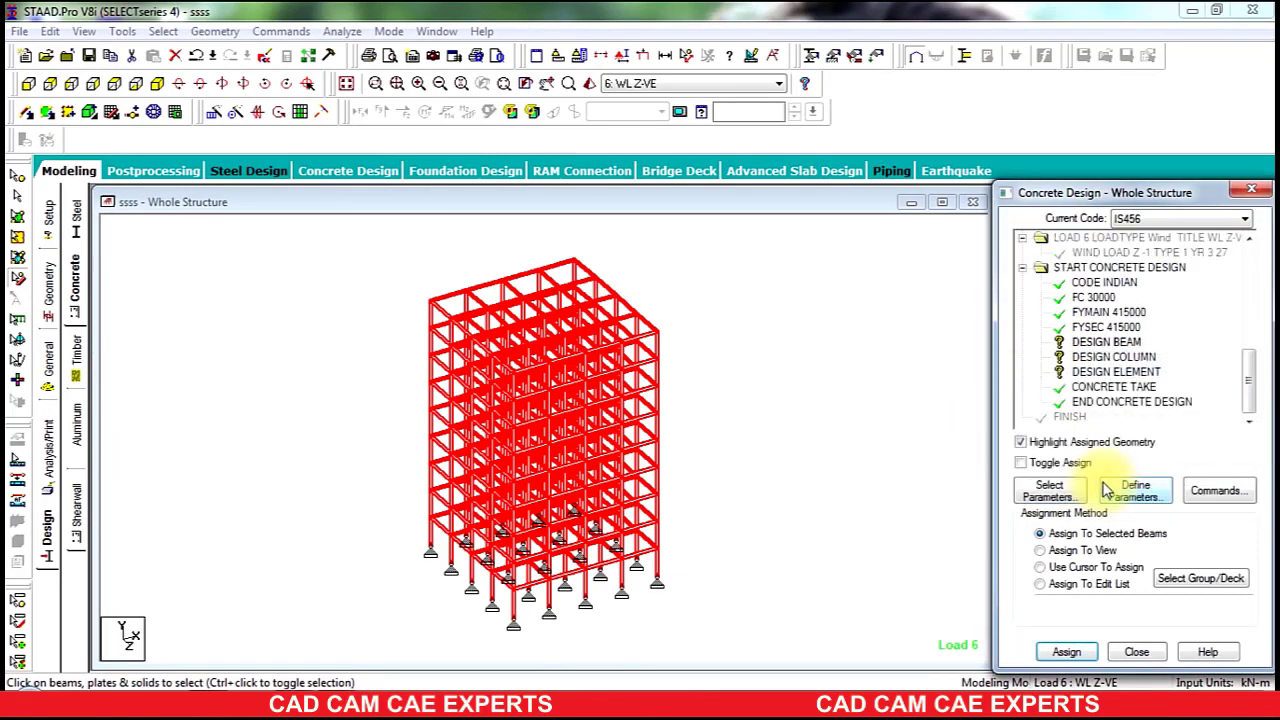
- Assign the DESIGN BEAM command to all beams parallel to the X and Z axes
{"action": "left_click", "coordinate": [737, 271]}
{"action": "left_click", "coordinate": [160, 31]}
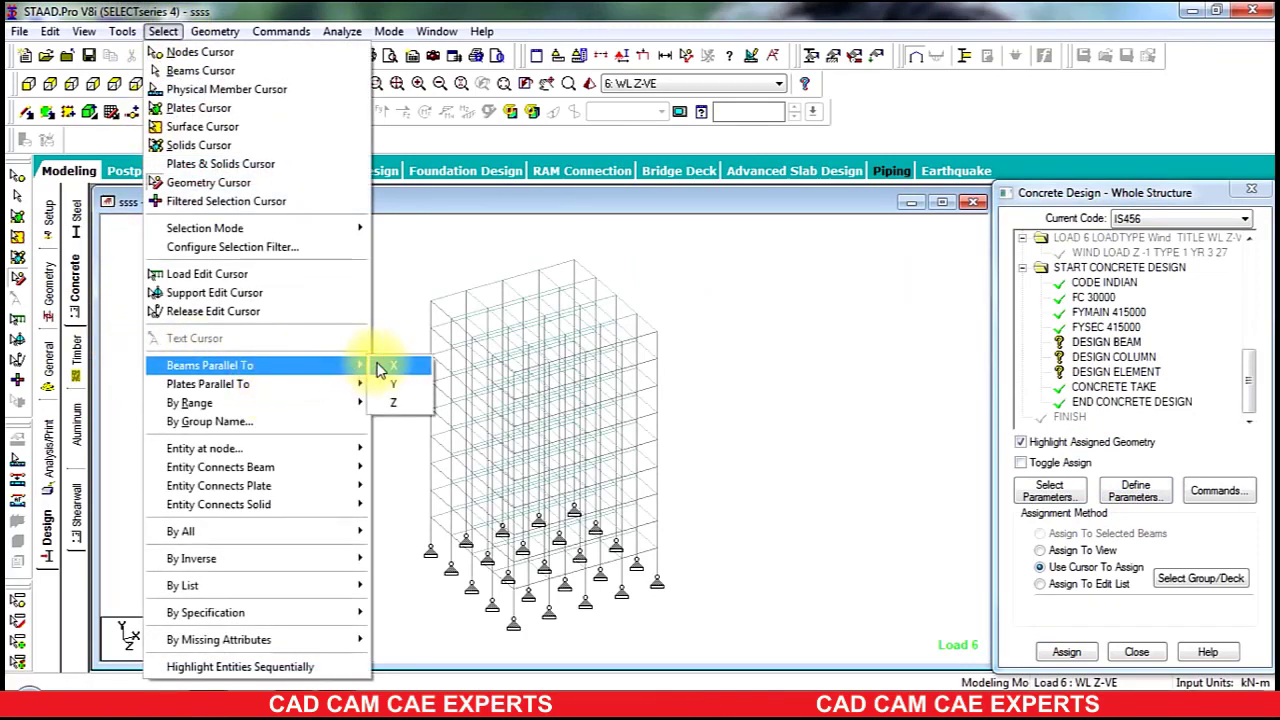
{"action": "left_click", "coordinate": [380, 370]}
{"action": "left_click", "coordinate": [163, 31]}
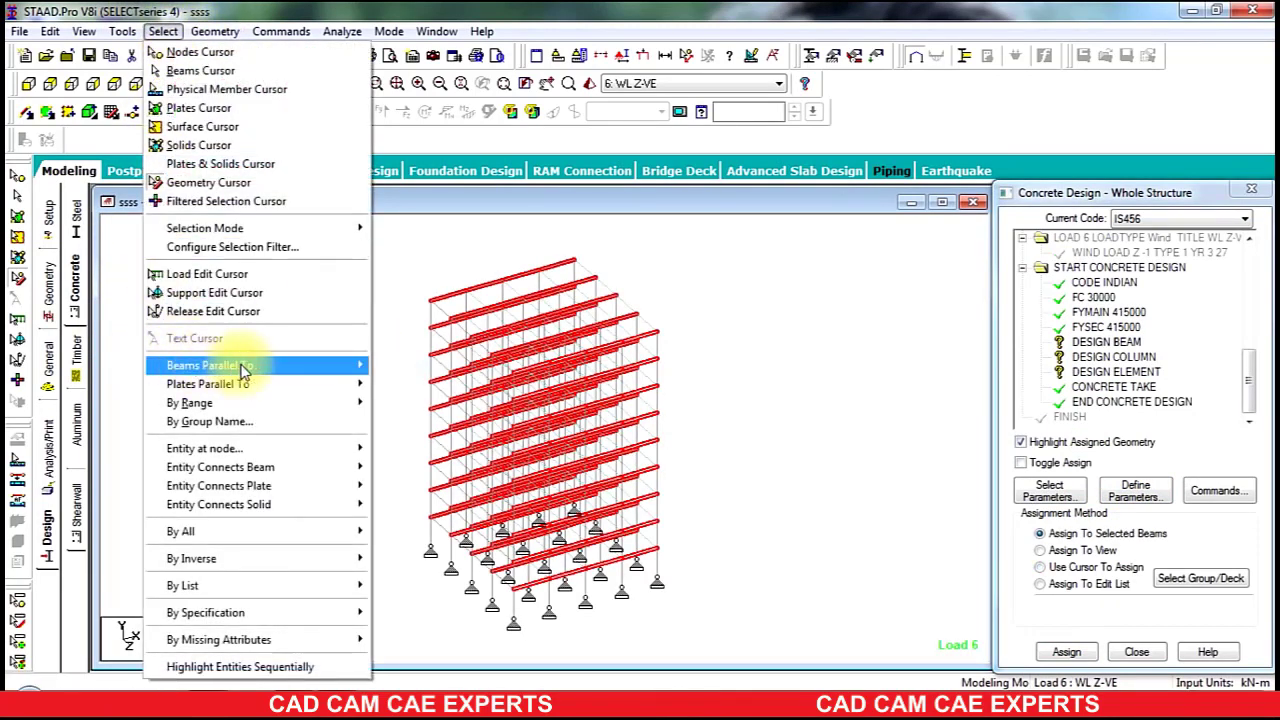
{"action": "mouse_move", "coordinate": [357, 371]}
{"action": "left_click", "coordinate": [392, 403]}
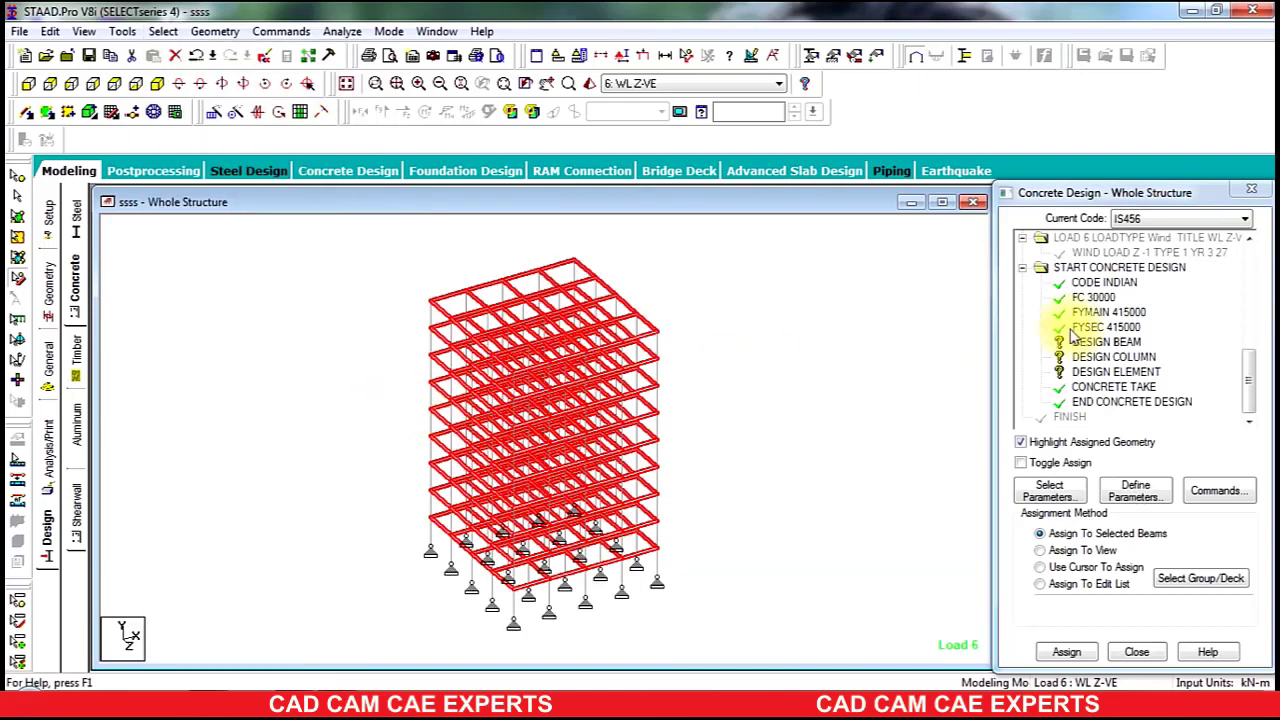
{"action": "left_click", "coordinate": [1066, 652]}
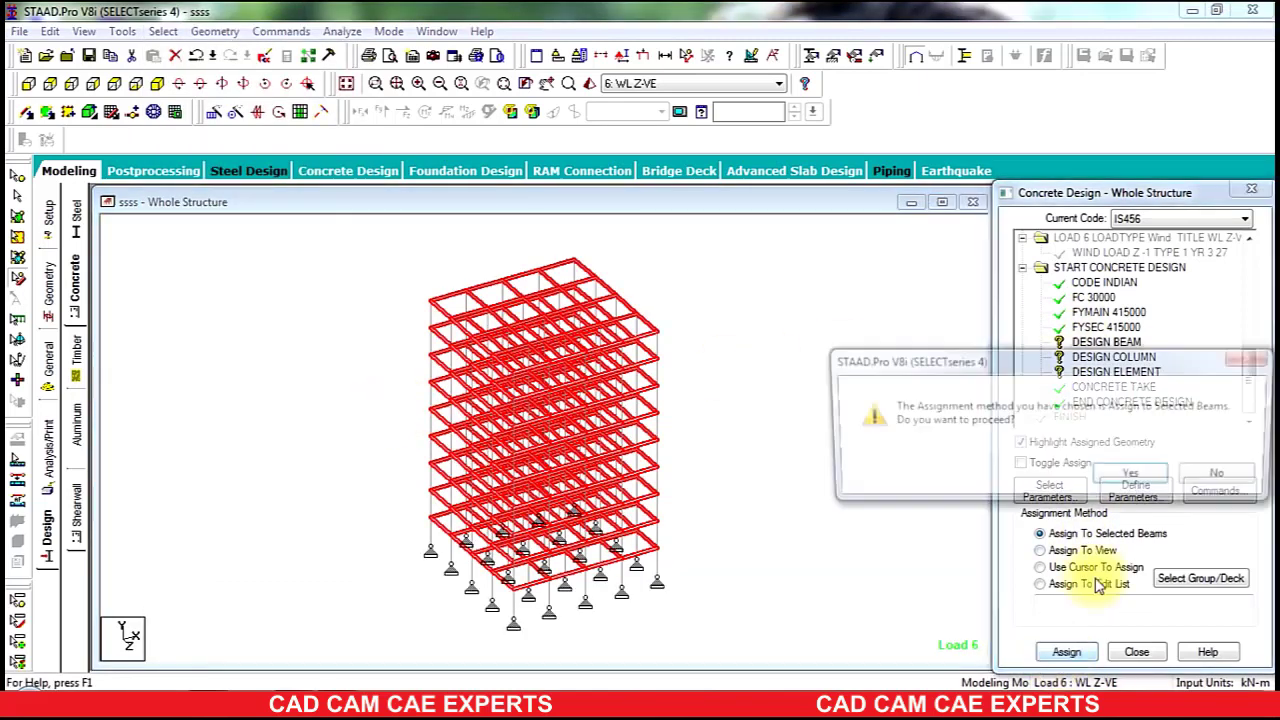
{"action": "left_click", "coordinate": [1146, 476]}
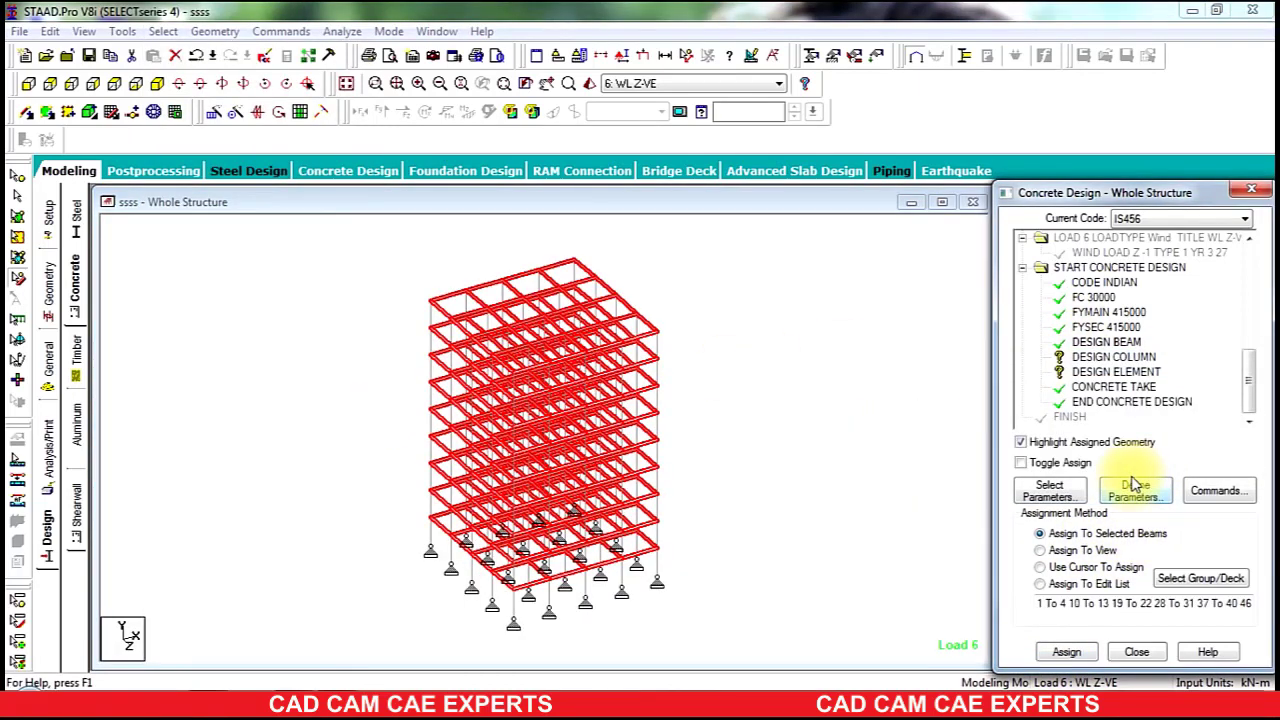
- Assign the DESIGN COLUMN command to all members parallel to the Y axis
{"action": "left_click", "coordinate": [1112, 357]}
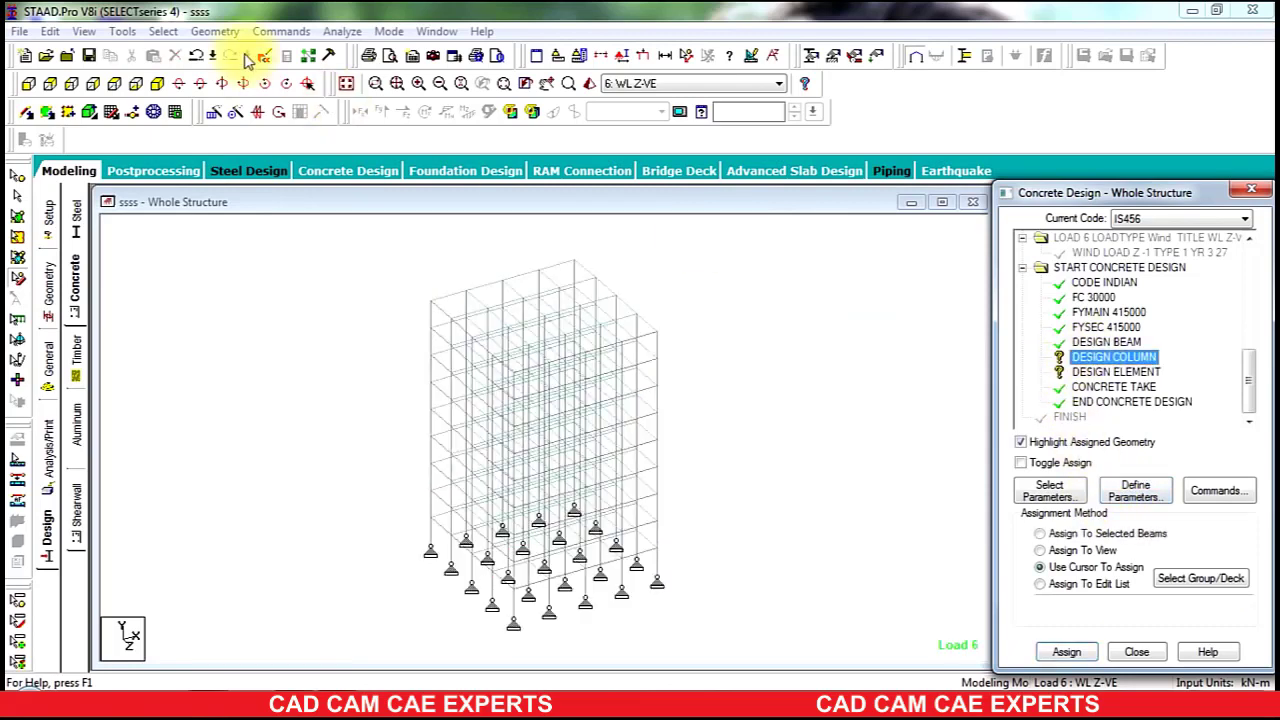
{"action": "left_click", "coordinate": [163, 31]}
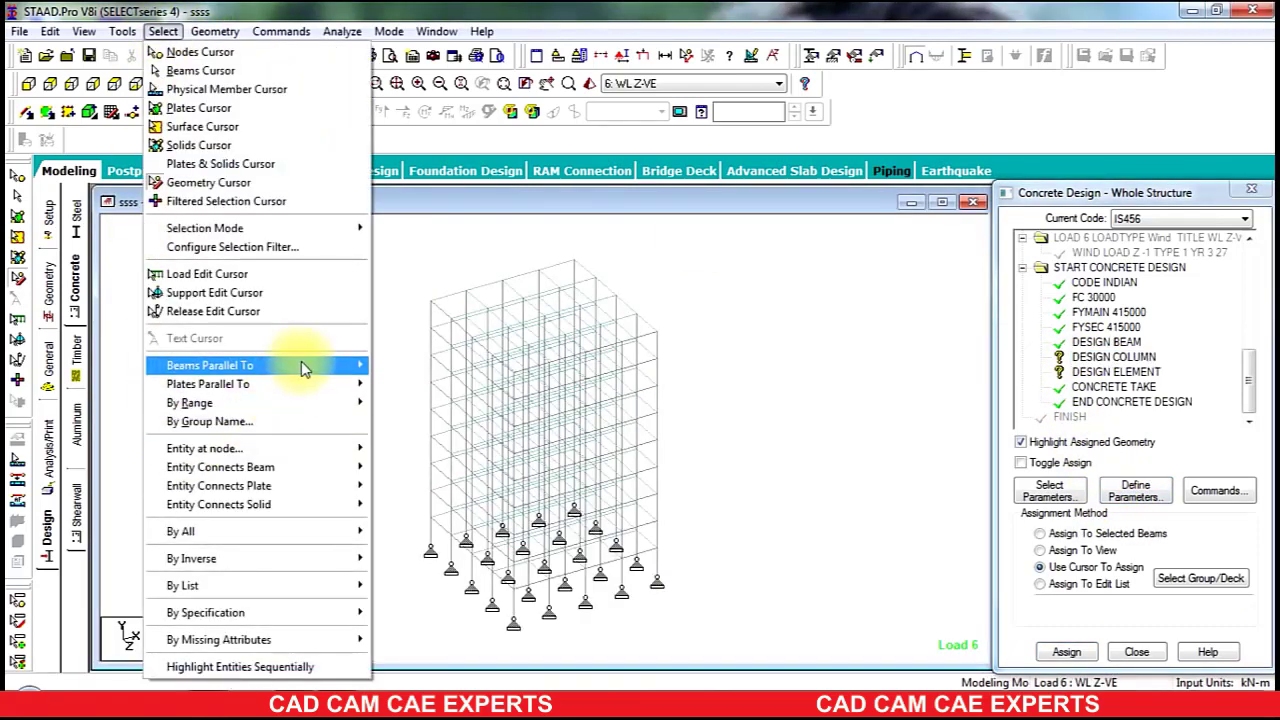
{"action": "mouse_move", "coordinate": [352, 370]}
{"action": "left_click", "coordinate": [393, 384]}
{"action": "left_click", "coordinate": [1040, 533]}
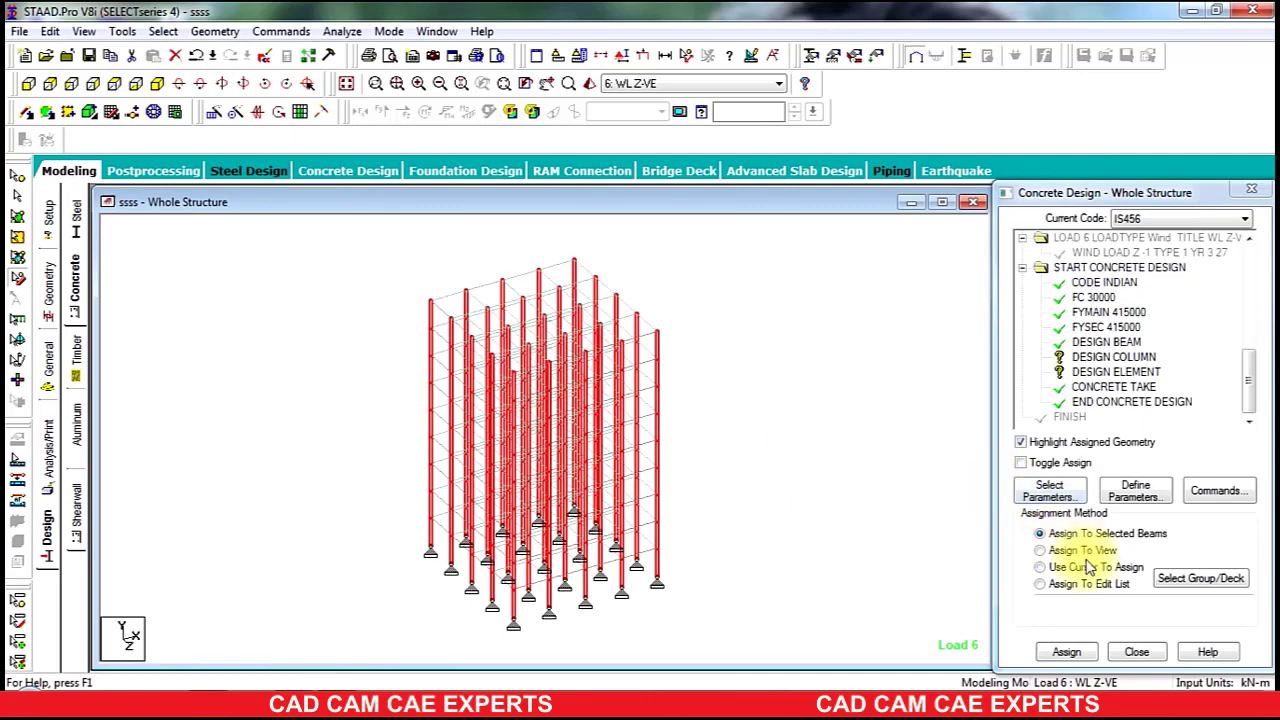
{"action": "left_click", "coordinate": [1066, 654]}
{"action": "left_click", "coordinate": [1100, 477]}
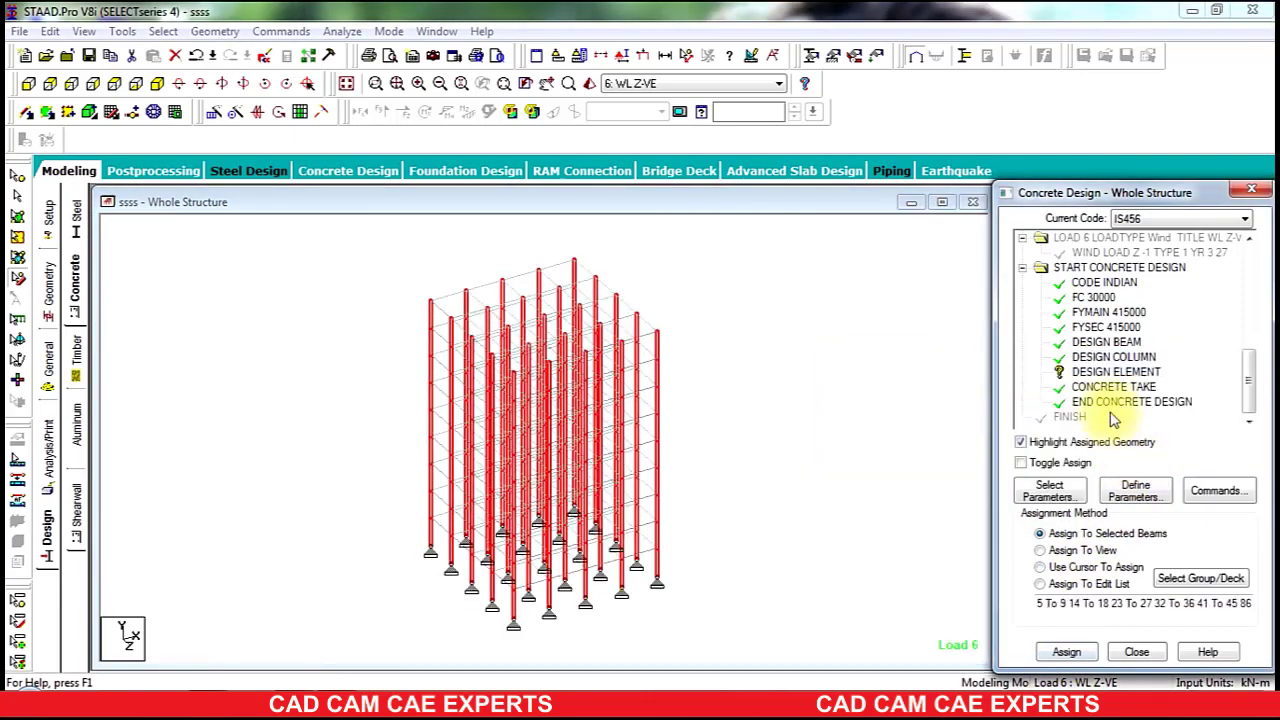
- Assign the DESIGN ELEMENT command to all floor plates of the structure using the plates selection
{"action": "left_click", "coordinate": [1093, 374]}
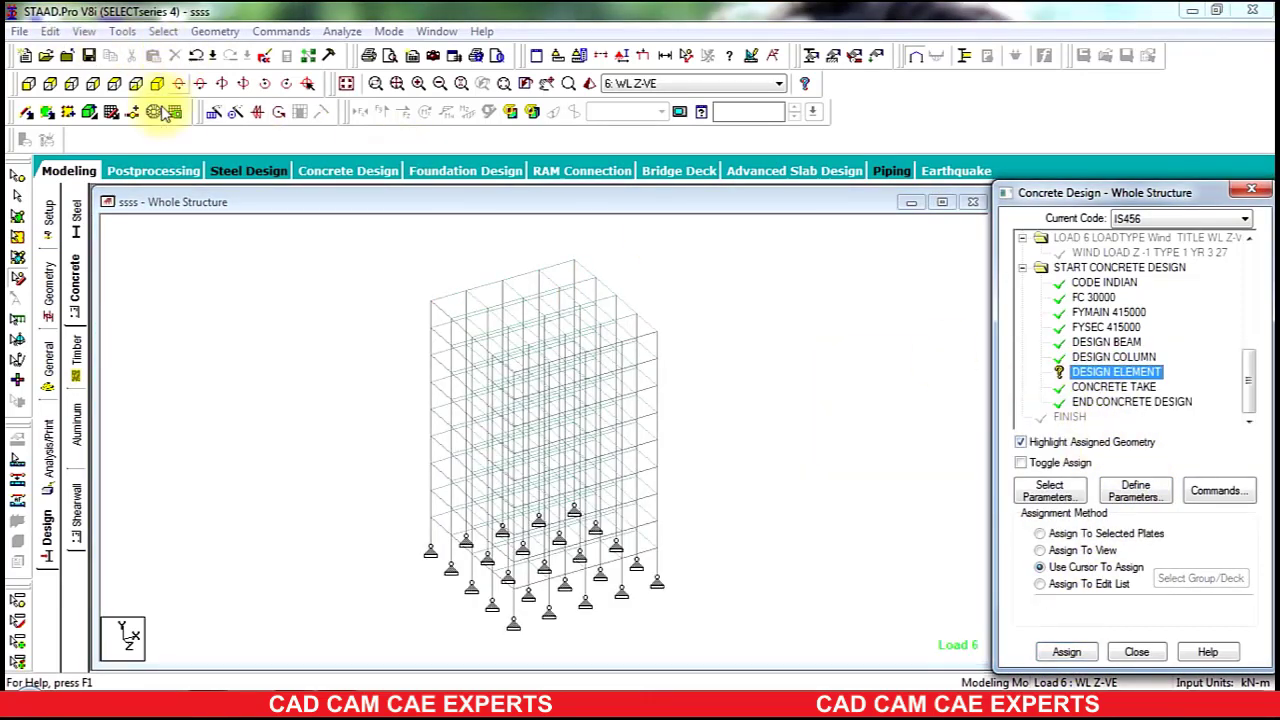
{"action": "left_click", "coordinate": [21, 217]}
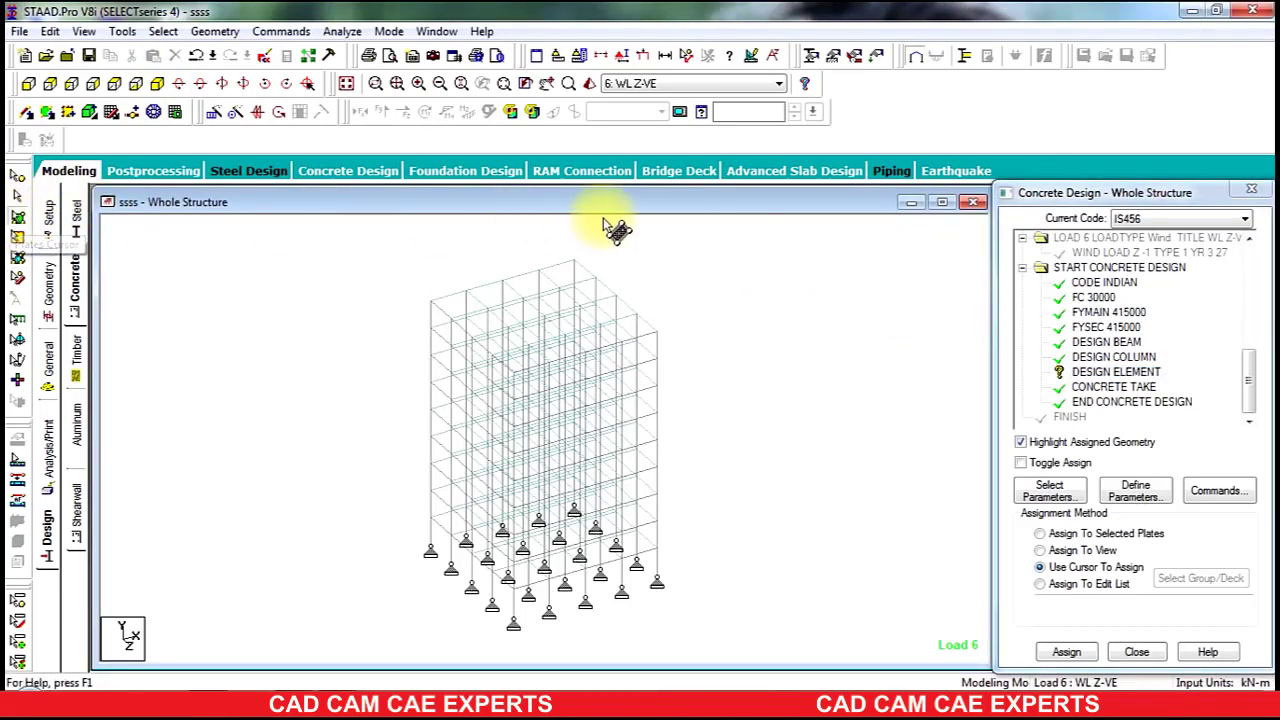
{"action": "left_click_drag", "start_coordinate": [727, 238], "coordinate": [308, 699]}
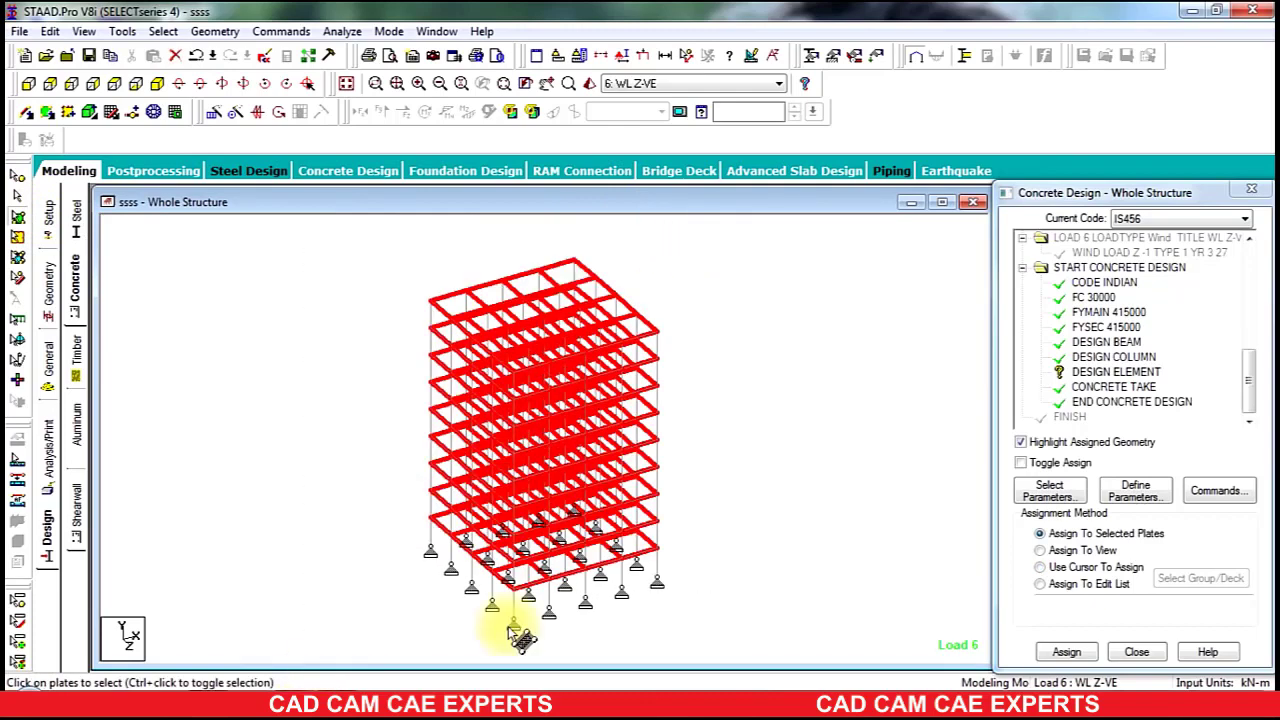
{"action": "left_click", "coordinate": [1066, 651]}
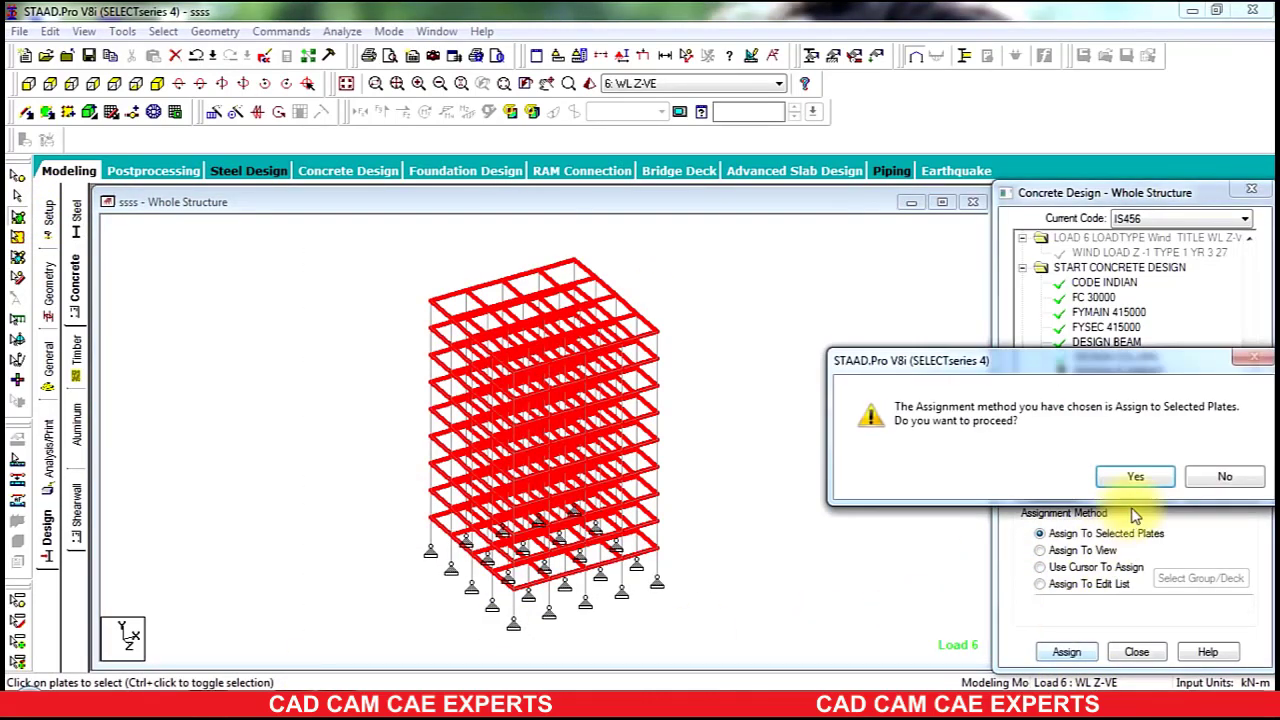
{"action": "left_click", "coordinate": [1134, 477]}
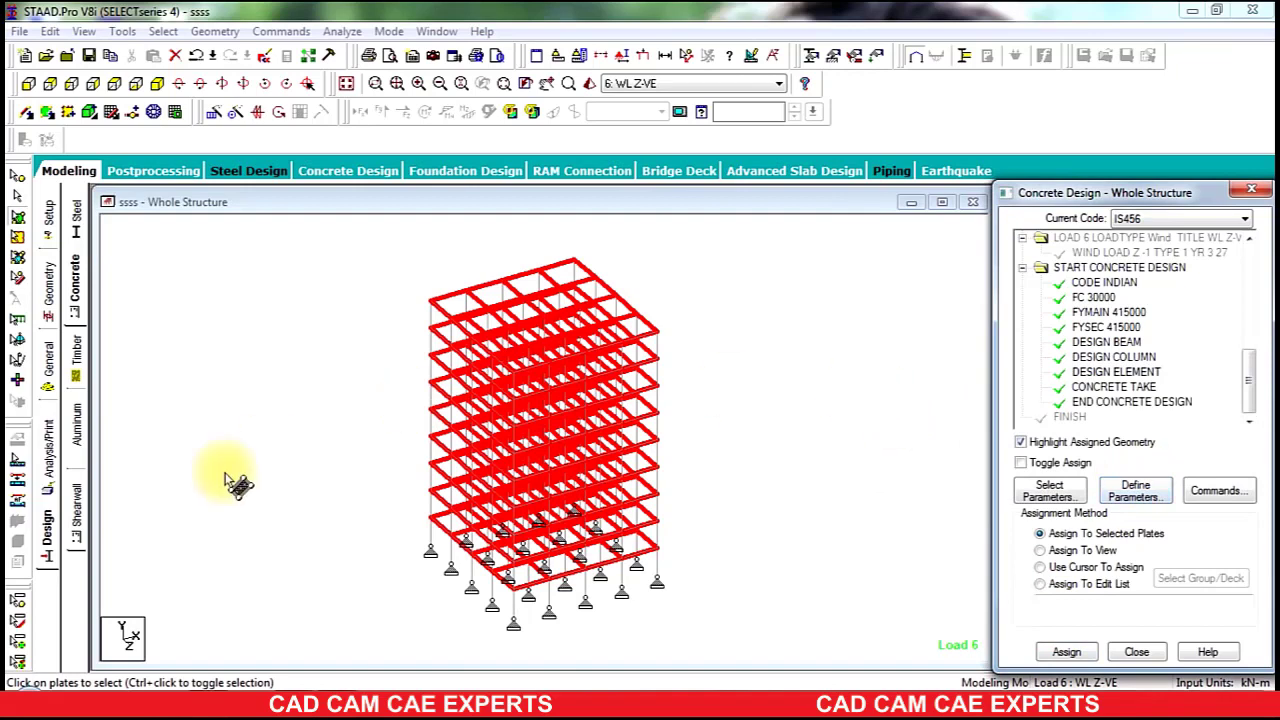
- Add a Perform Analysis command with the No Print option
{"action": "left_click", "coordinate": [52, 462]}
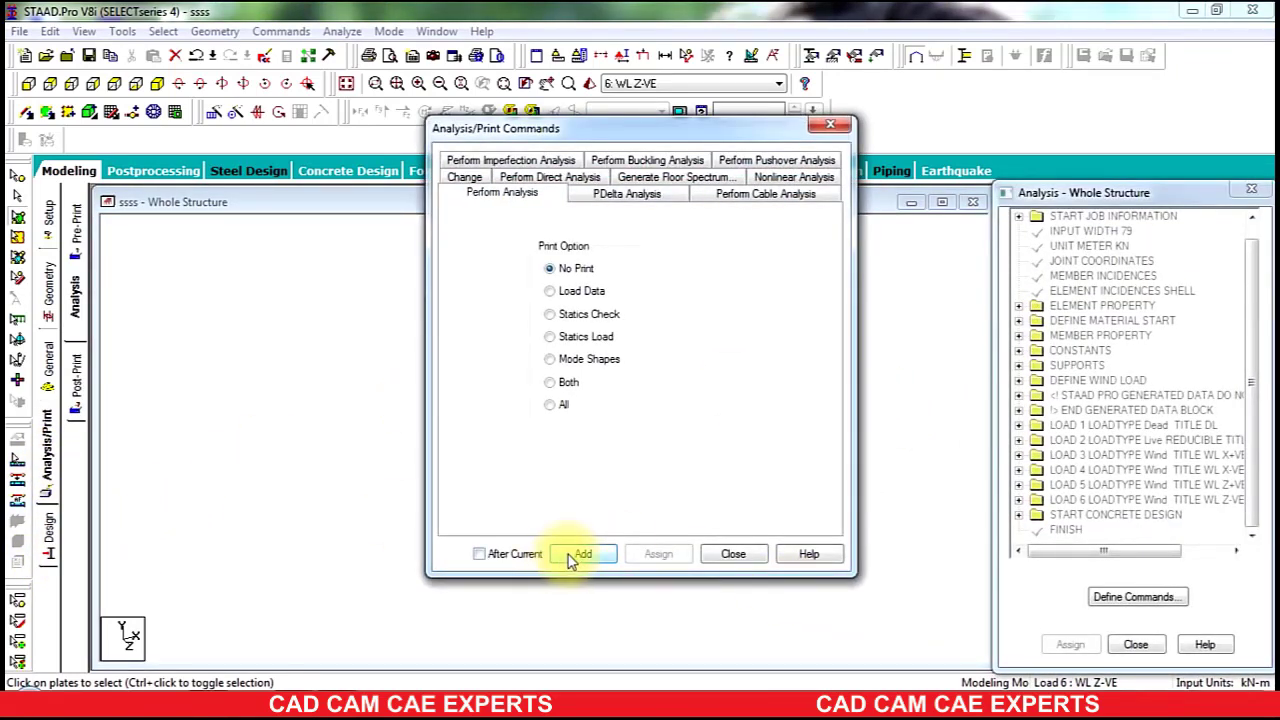
{"action": "left_click", "coordinate": [576, 556]}
{"action": "left_click", "coordinate": [730, 557]}
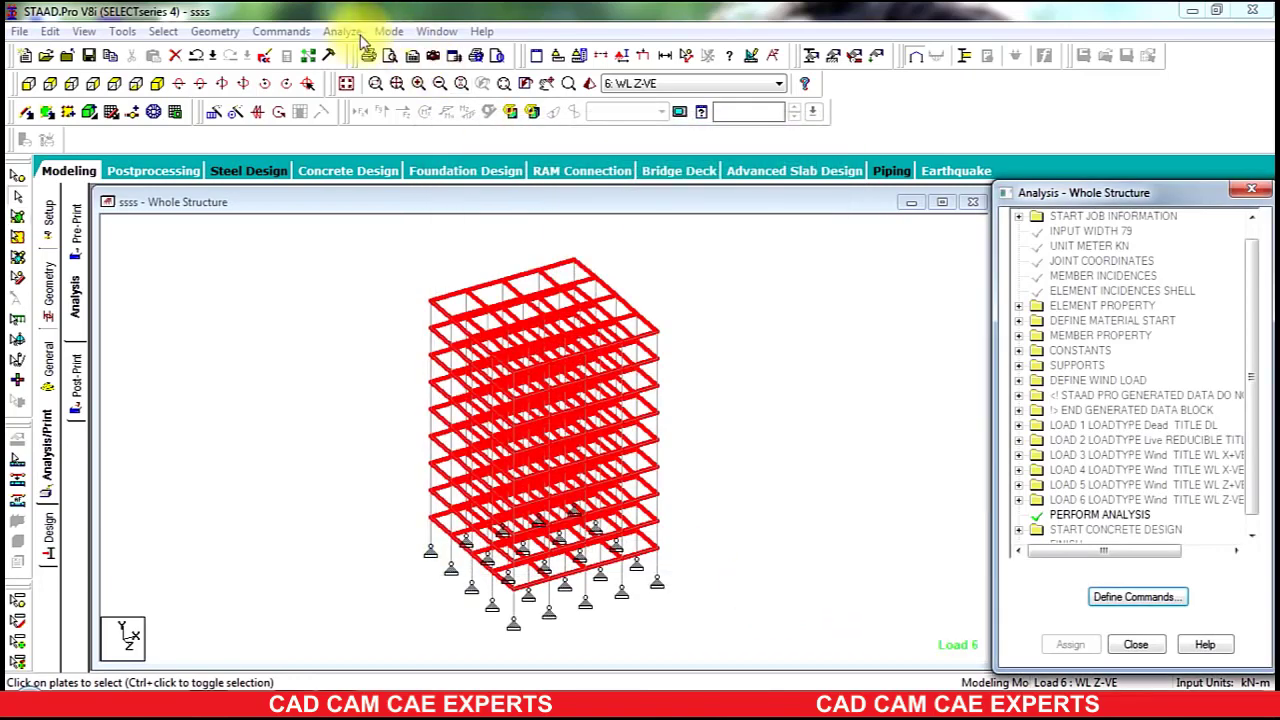
- Save the modified structure and run the analysis and concrete design
{"action": "left_click", "coordinate": [342, 31]}
{"action": "left_click", "coordinate": [355, 47]}
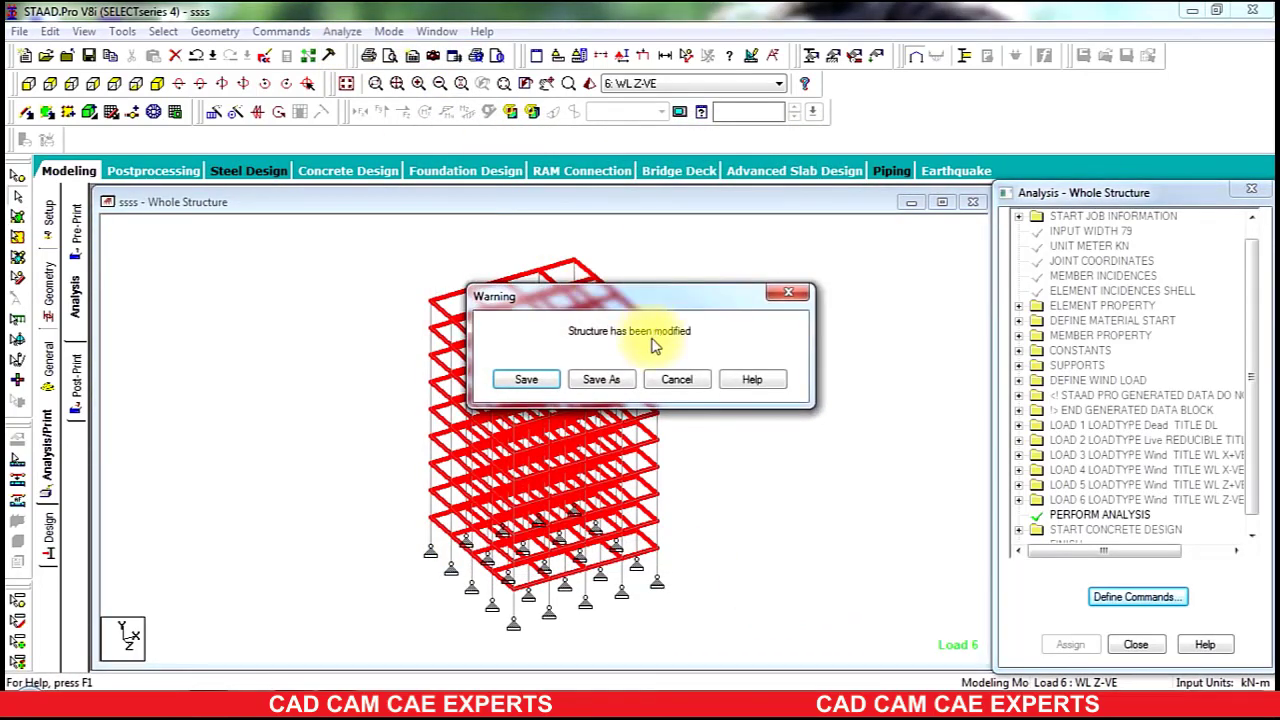
{"action": "left_click", "coordinate": [522, 380]}
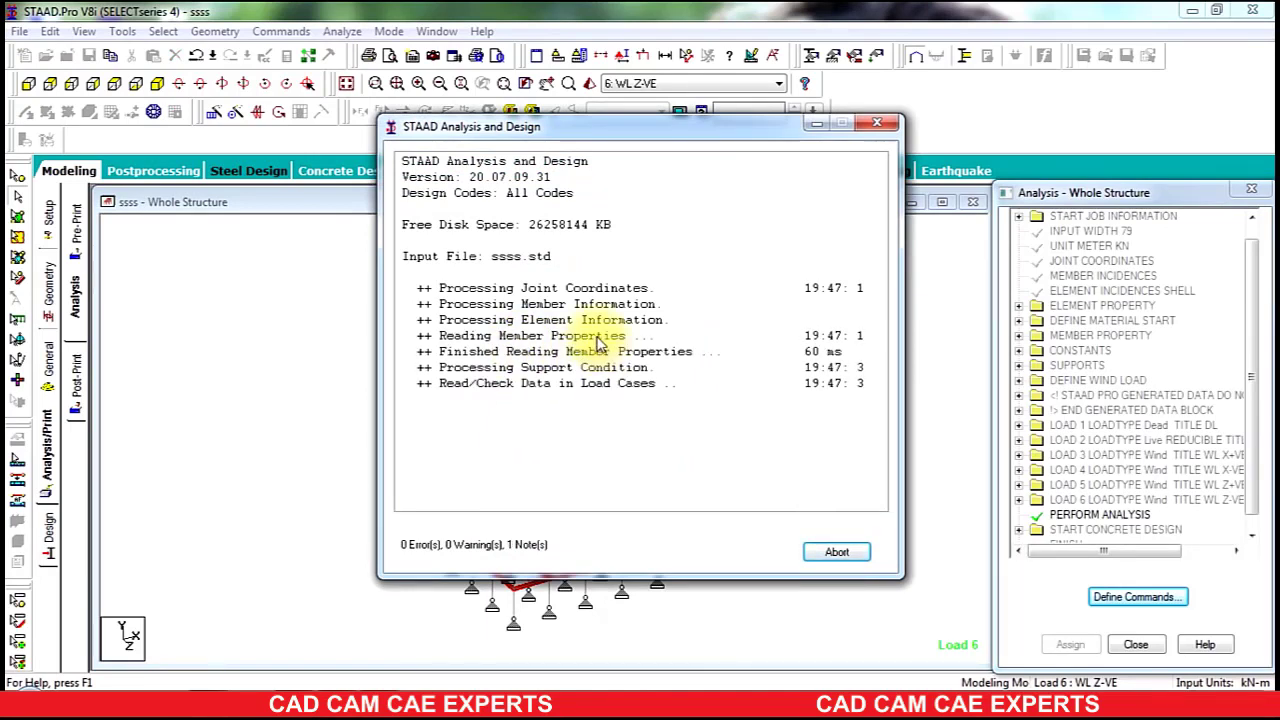
{"action": "left_click_drag", "start_coordinate": [585, 135], "coordinate": [735, 141]}
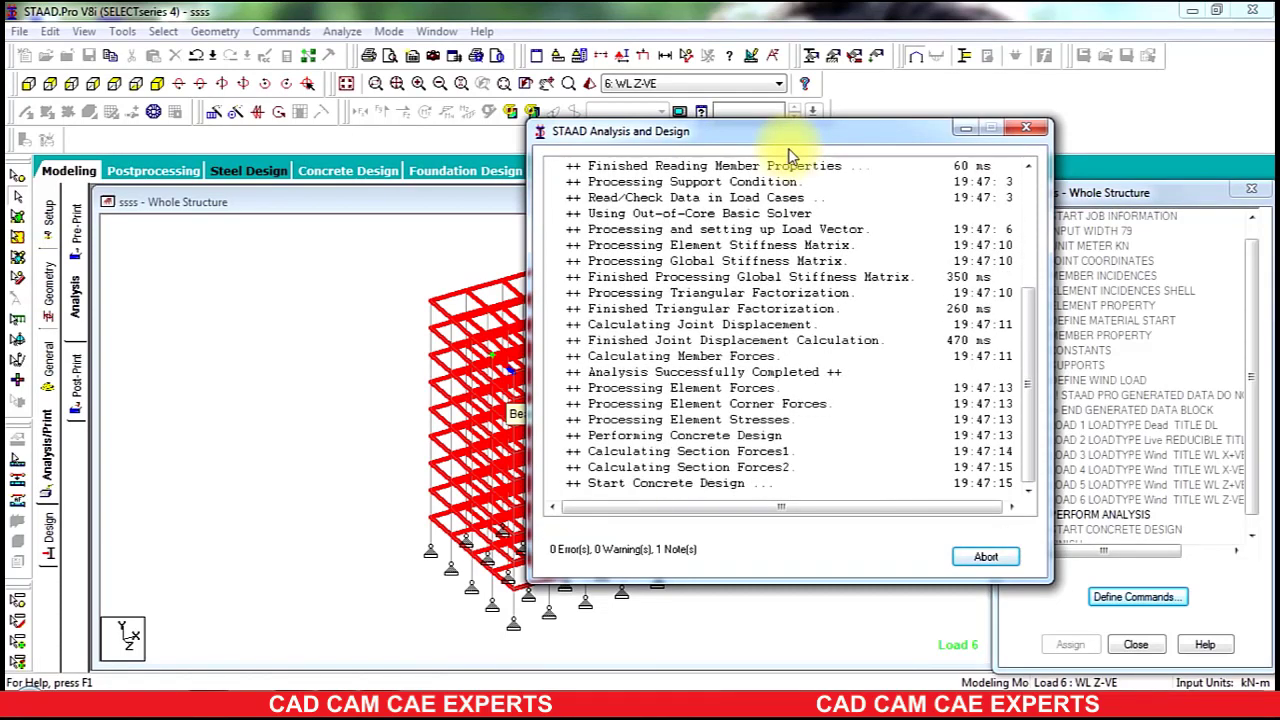
{"action": "left_click_drag", "start_coordinate": [787, 148], "coordinate": [816, 148]}
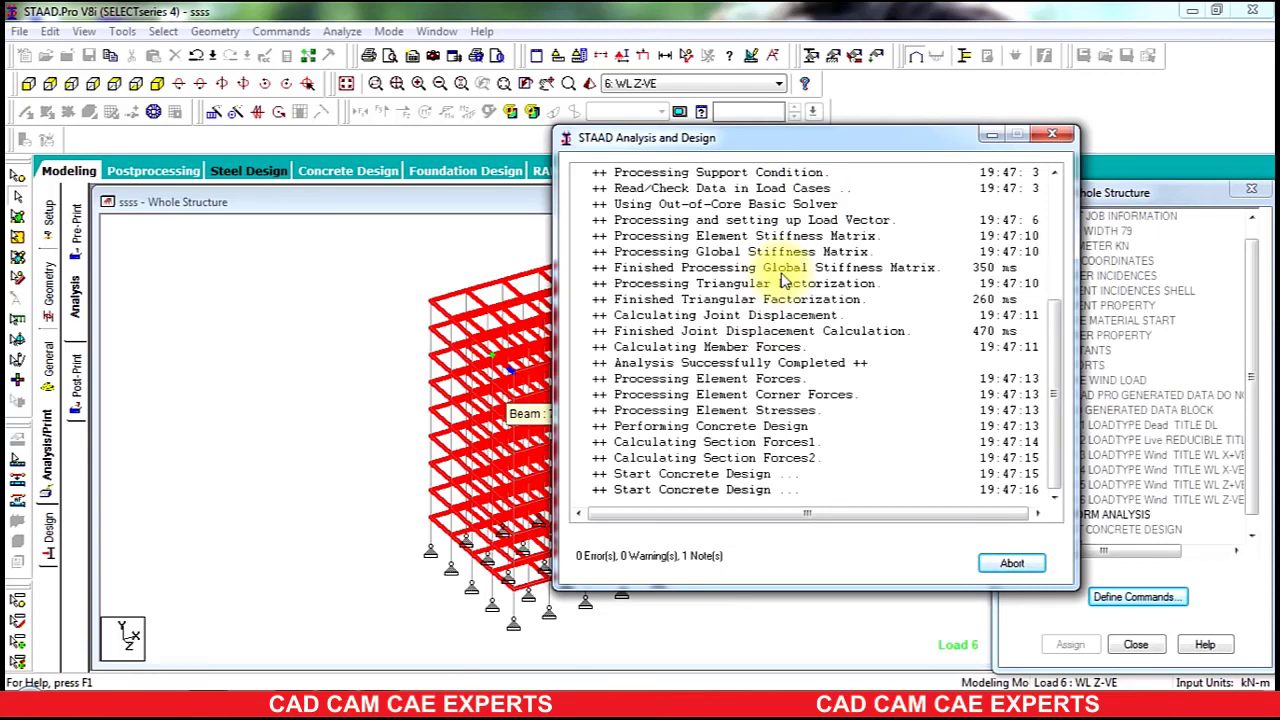
{"action": "left_click_drag", "start_coordinate": [800, 138], "coordinate": [1068, 144]}
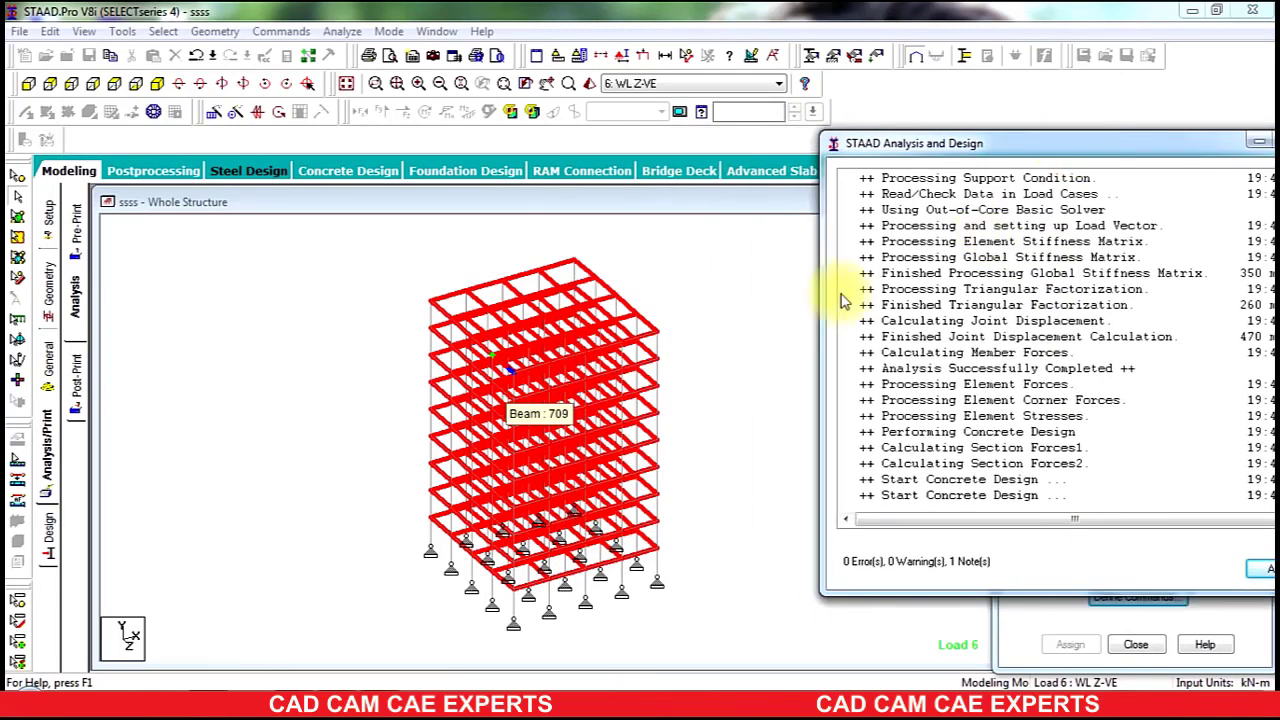
{"action": "left_click", "coordinate": [390, 260]}
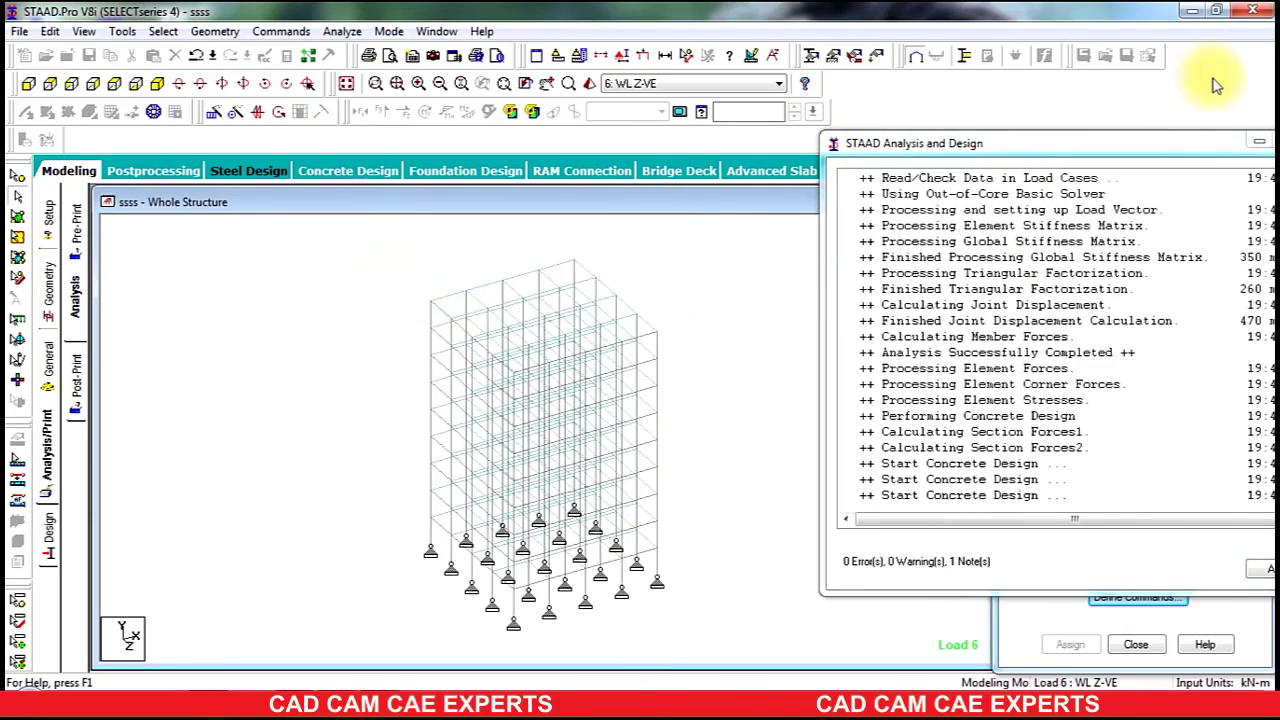
{"action": "left_click_drag", "start_coordinate": [1151, 151], "coordinate": [648, 113]}
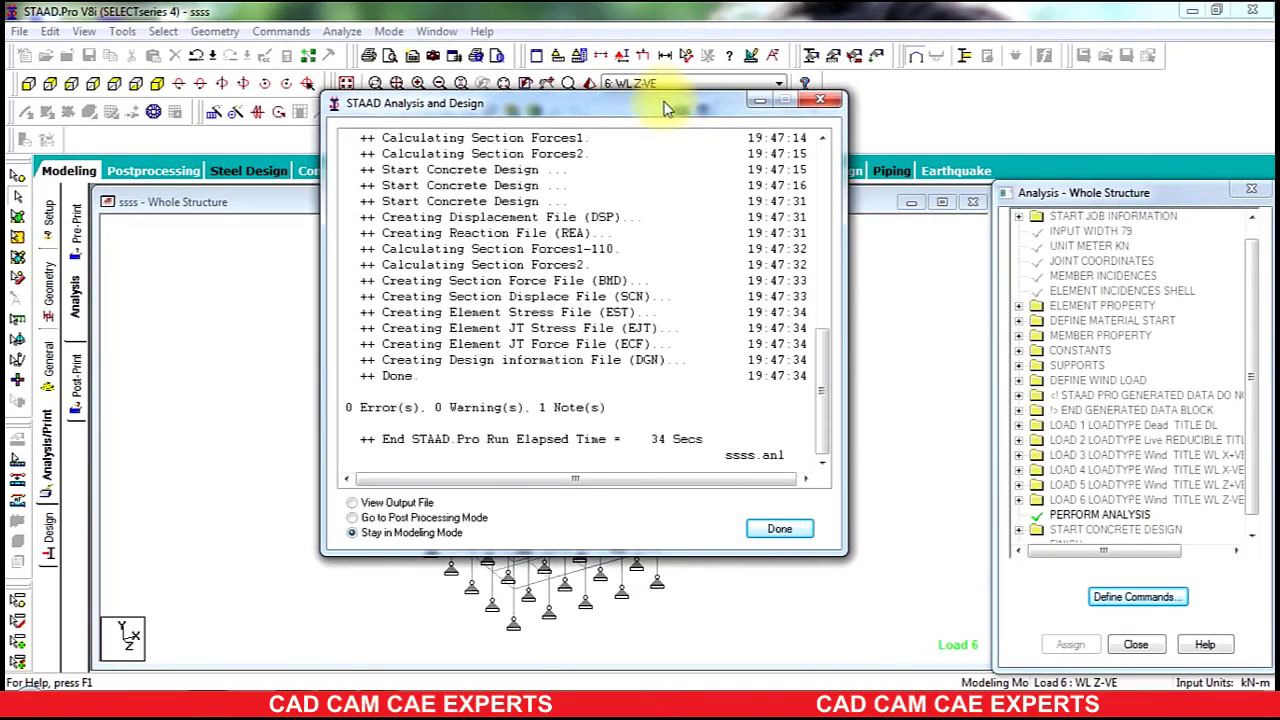
- Go to post-processing mode after the run with load cases 1 DL to 6 WL Z-VE selected for the results
{"action": "left_click", "coordinate": [381, 518]}
{"action": "left_click", "coordinate": [784, 530]}
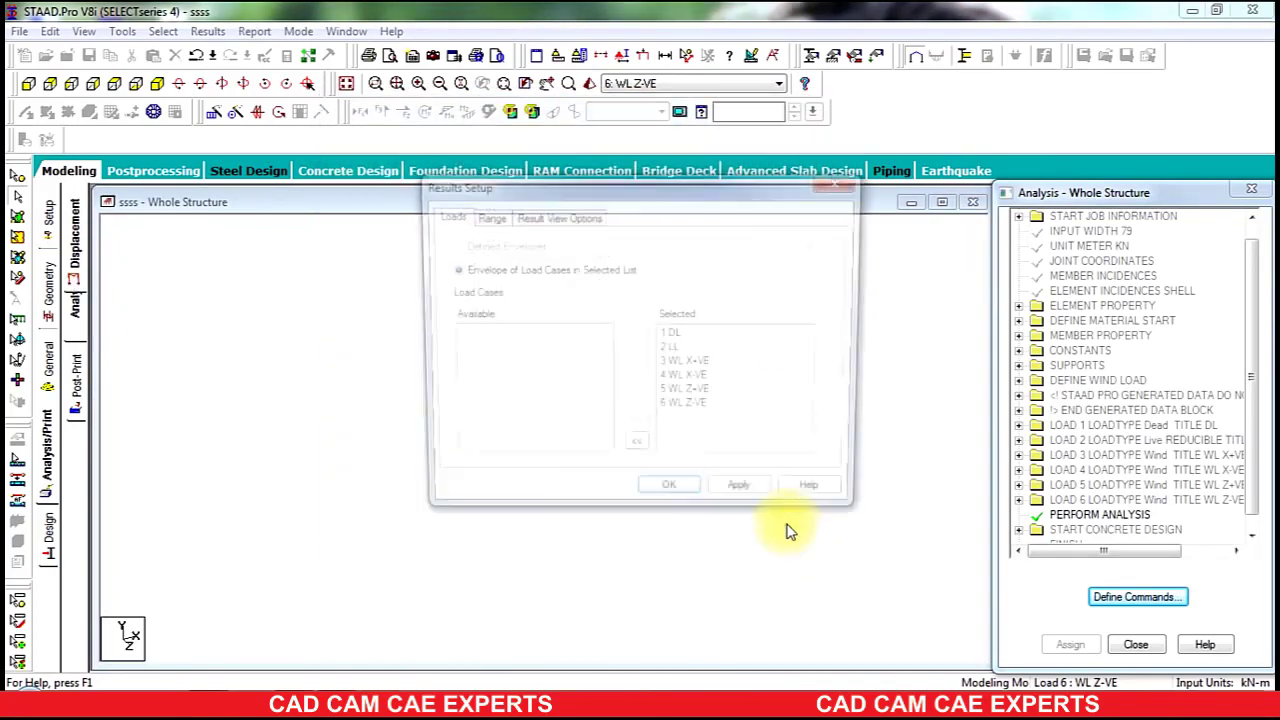
{"action": "left_click", "coordinate": [668, 498]}
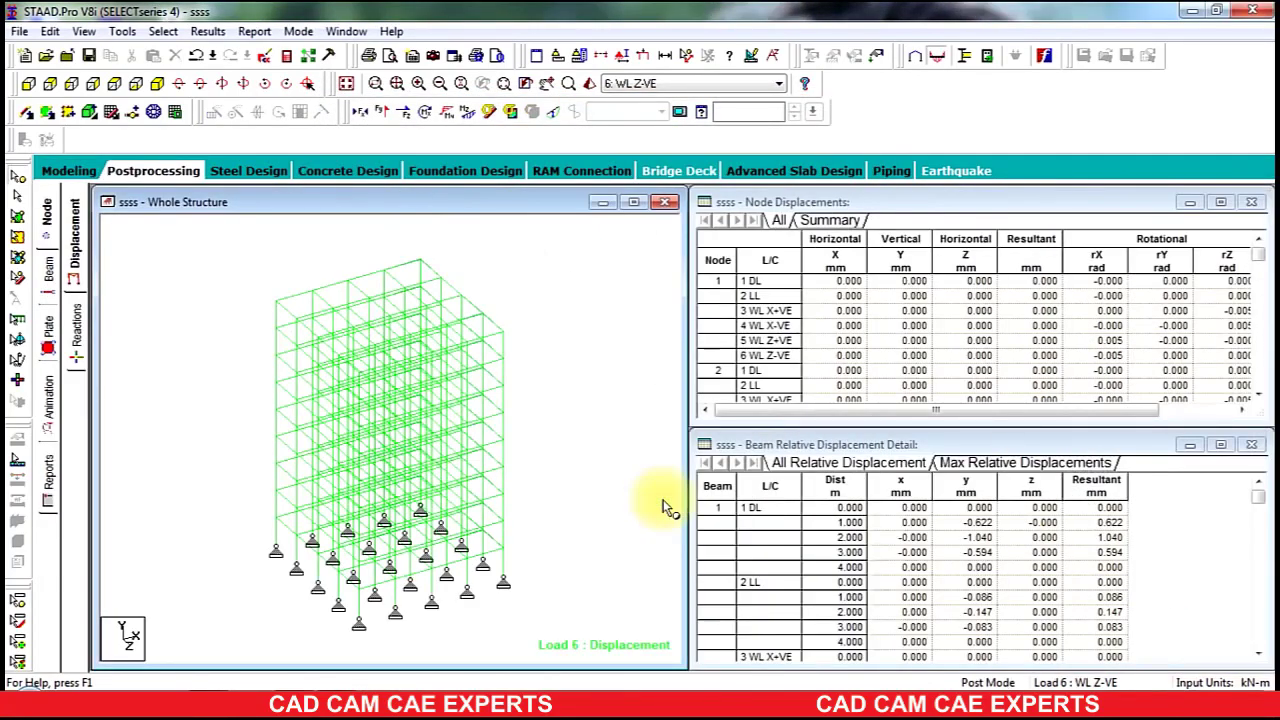
- Enlarge the whole-structure view and examine the frame's displacement for load case 2: LL
{"action": "left_click", "coordinate": [634, 203]}
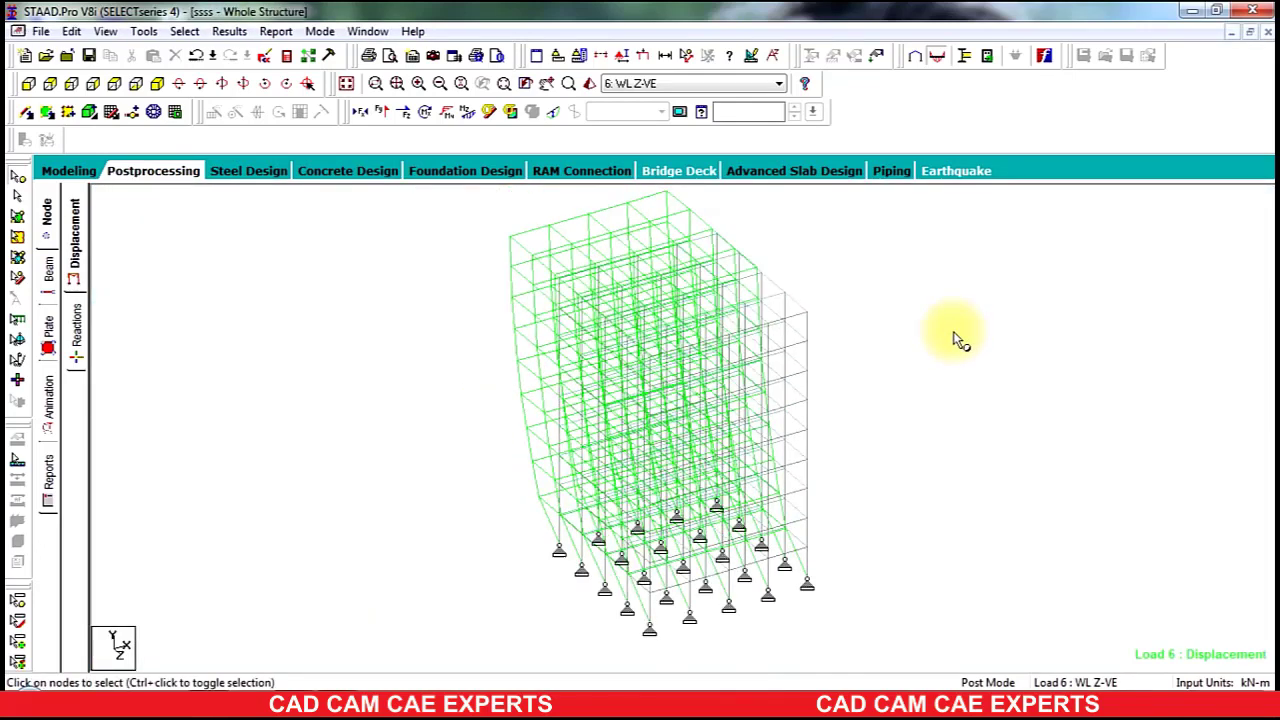
{"action": "left_click", "coordinate": [686, 88]}
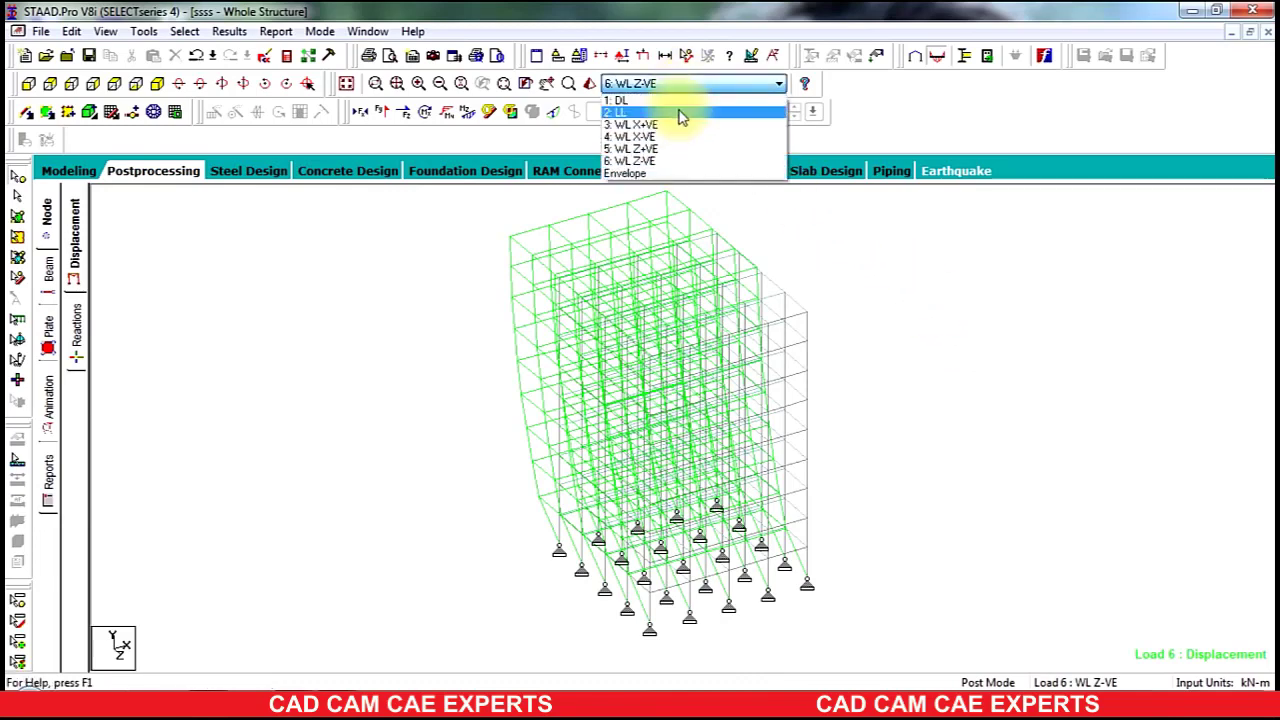
{"action": "left_click", "coordinate": [680, 114]}
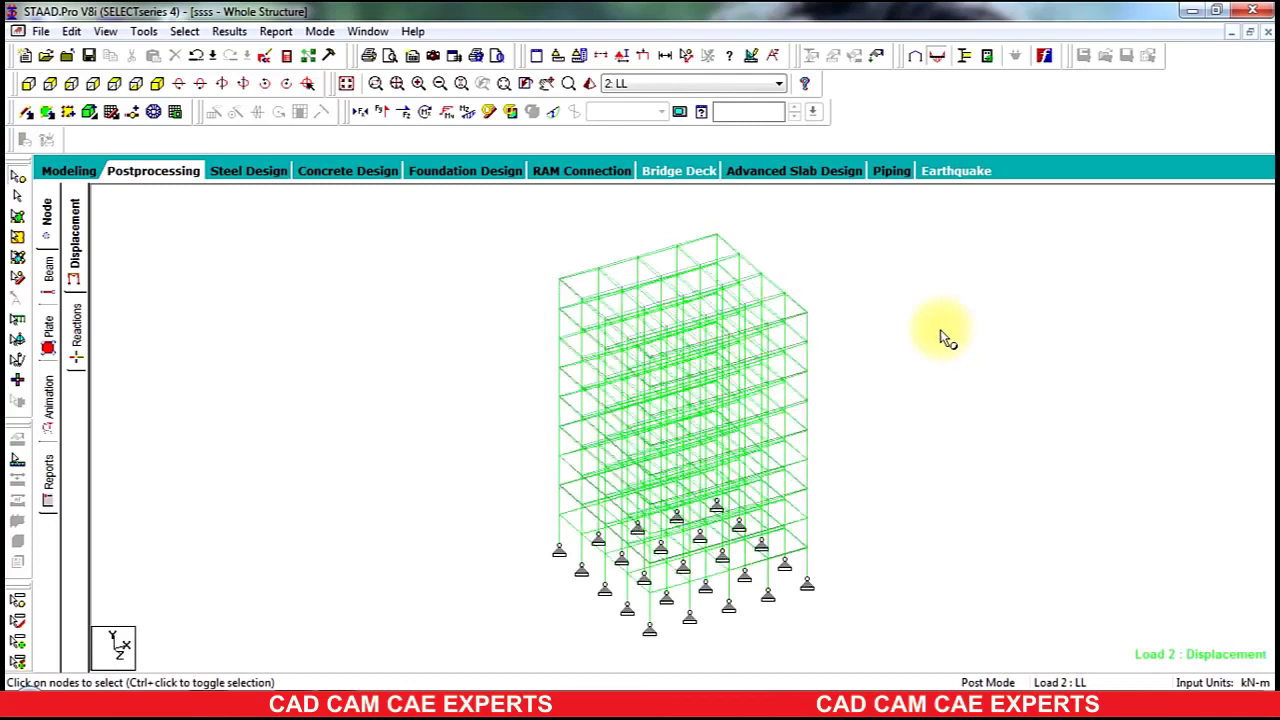
{"action": "left_click", "coordinate": [557, 113]}
{"action": "left_click", "coordinate": [512, 113]}
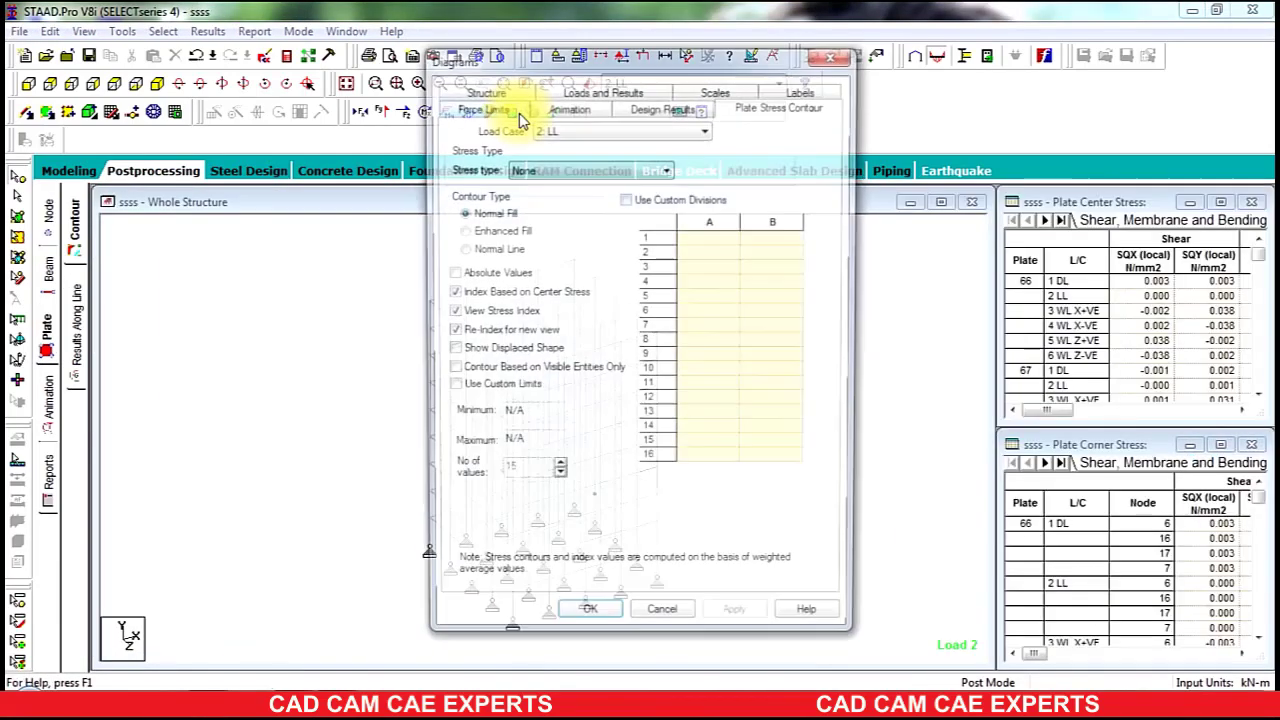
{"action": "left_click", "coordinate": [848, 57]}
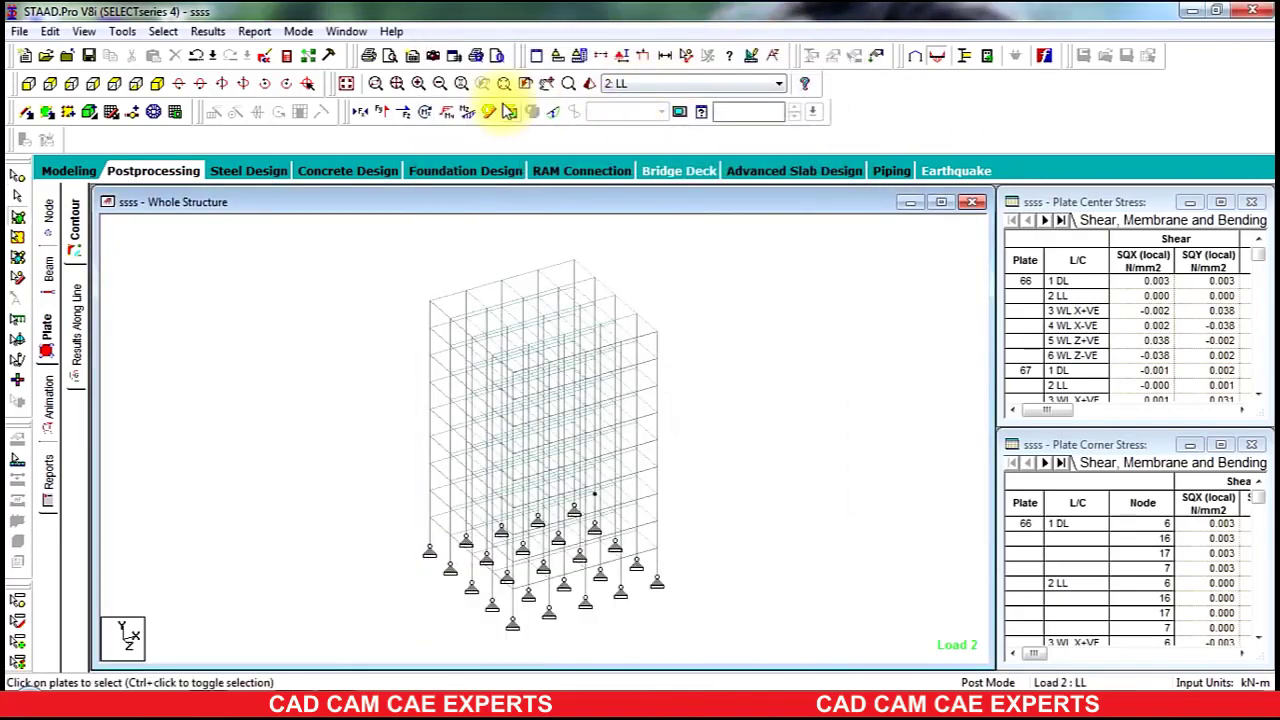
- View the beam stress and Bending Z diagrams of the whole frame for load case 2: LL and hide them again
{"action": "left_click", "coordinate": [486, 112]}
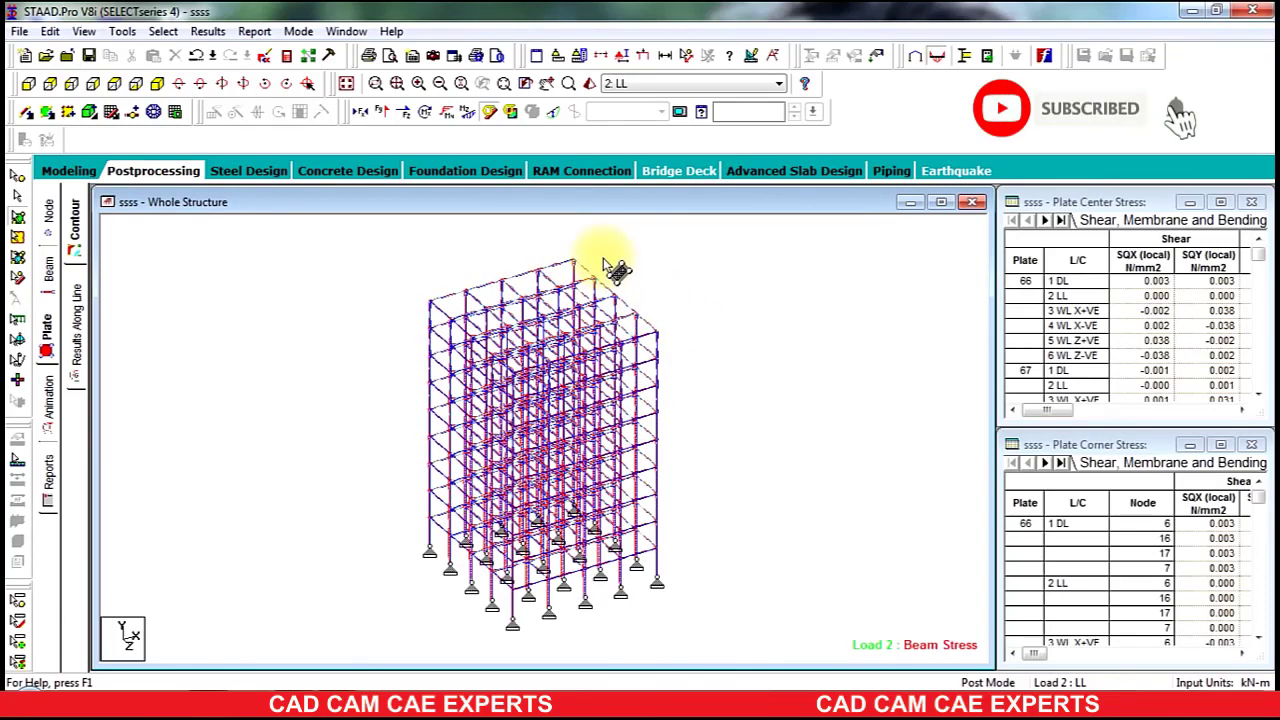
{"action": "left_click", "coordinate": [489, 113]}
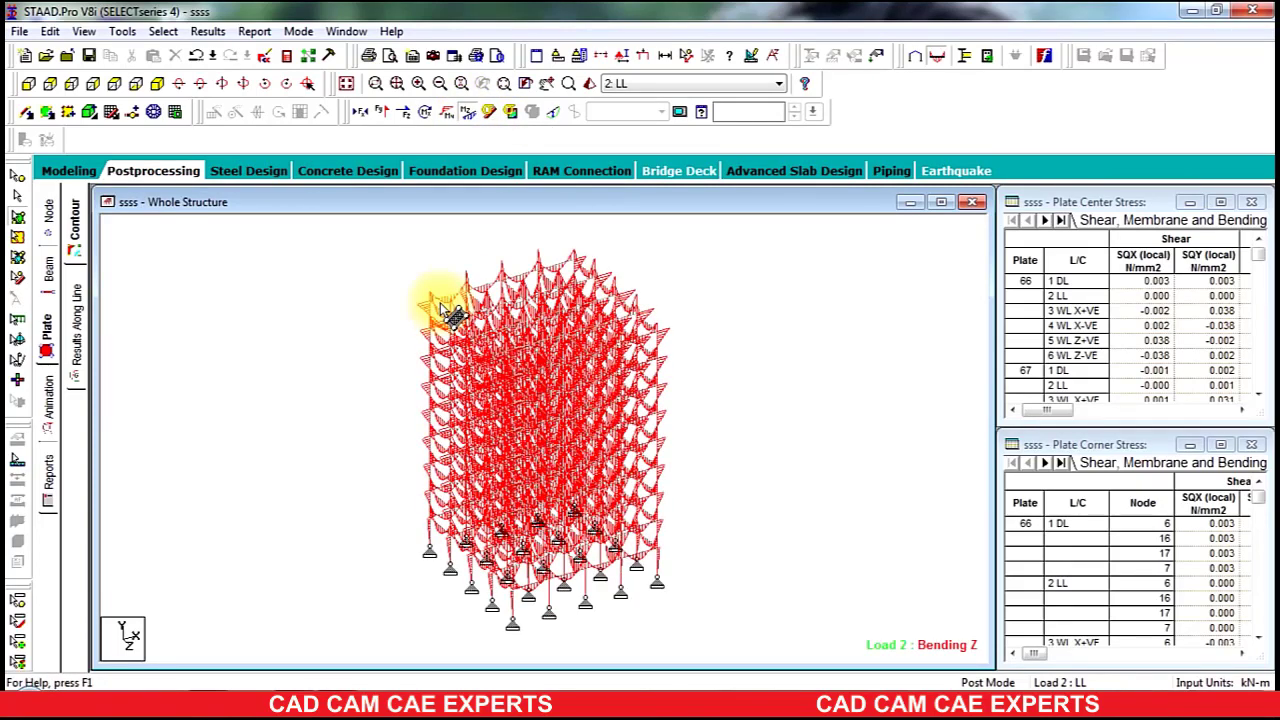
{"action": "left_click", "coordinate": [467, 114]}
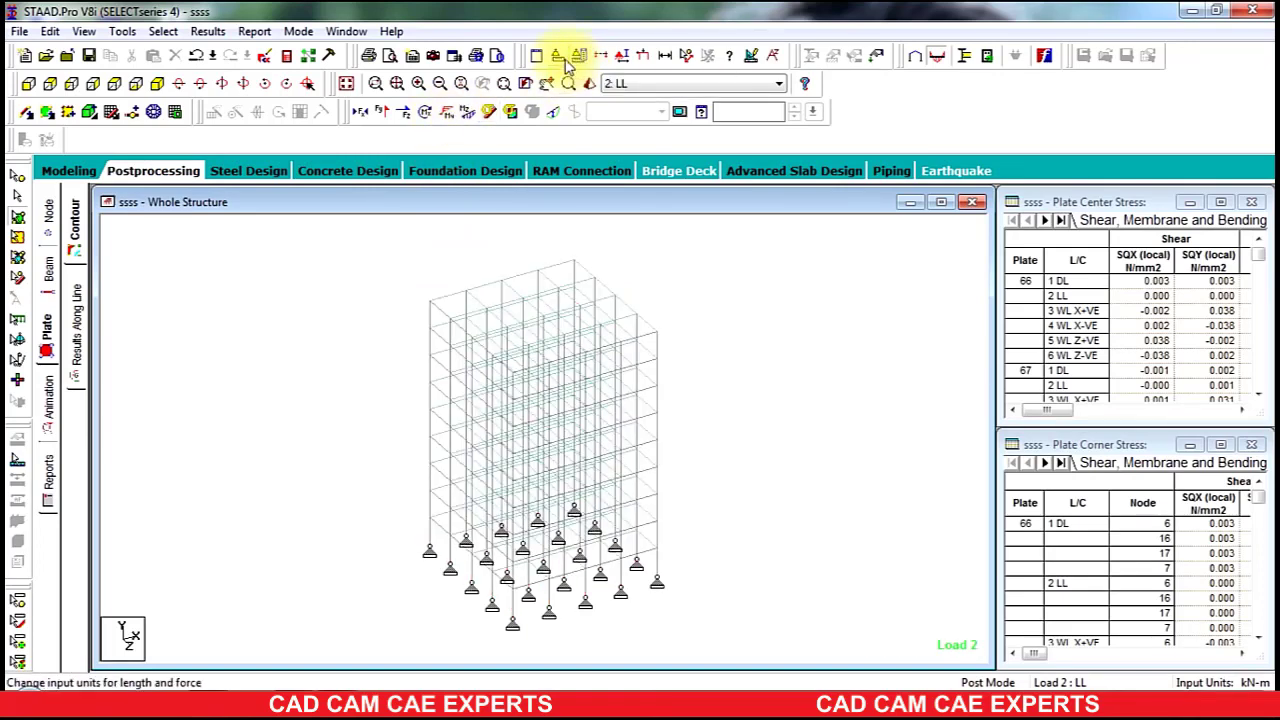
- Return to modeling mode and start defining a new load combination under the load cases details
{"action": "left_click", "coordinate": [66, 170]}
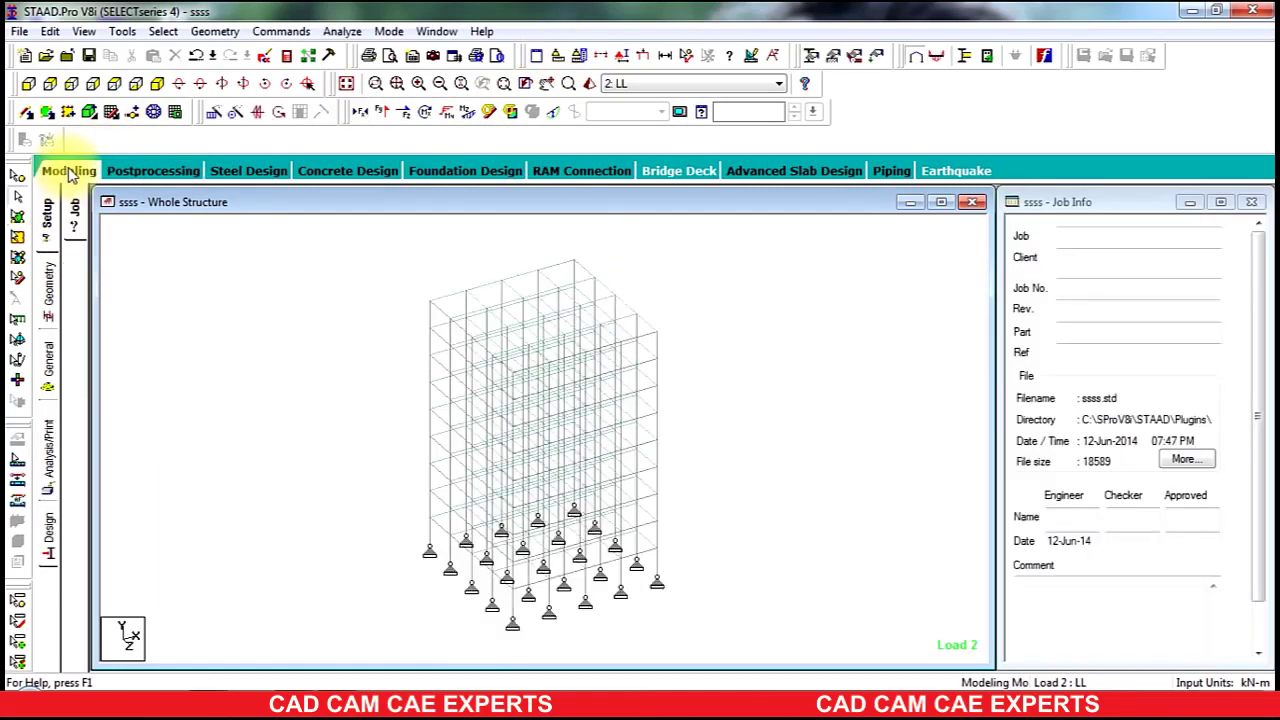
{"action": "left_click", "coordinate": [46, 368]}
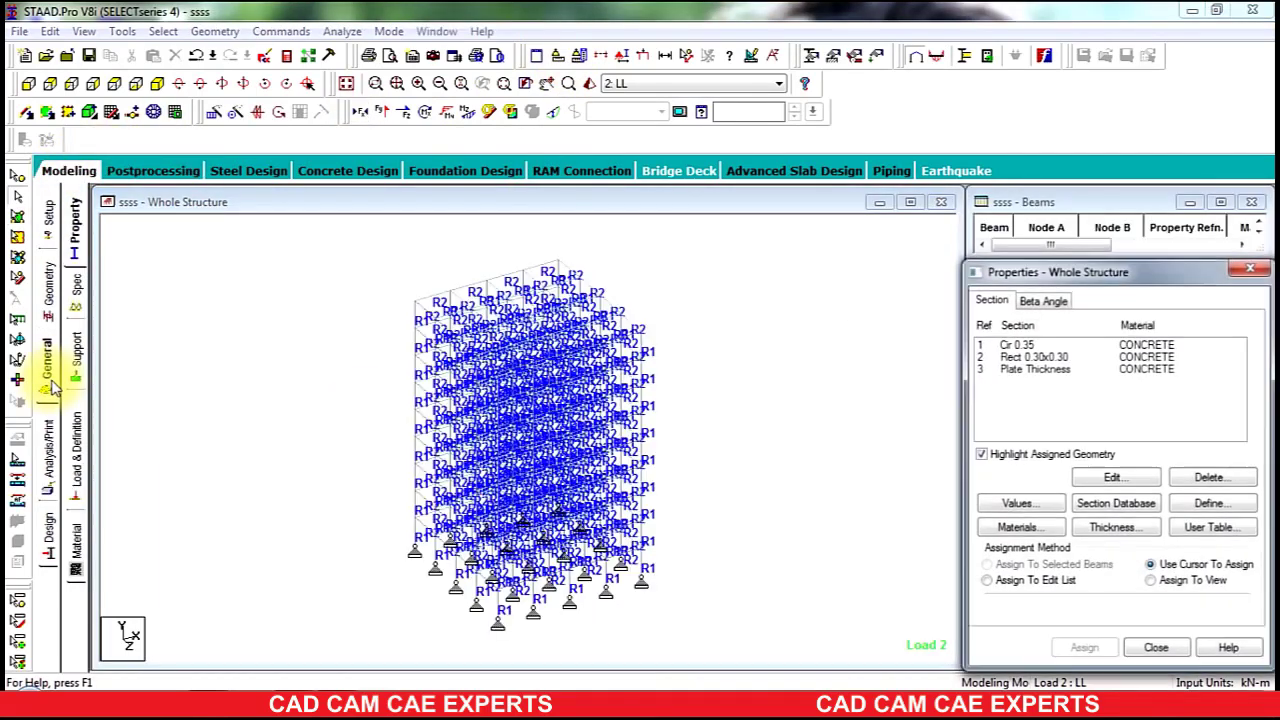
{"action": "left_click", "coordinate": [82, 438]}
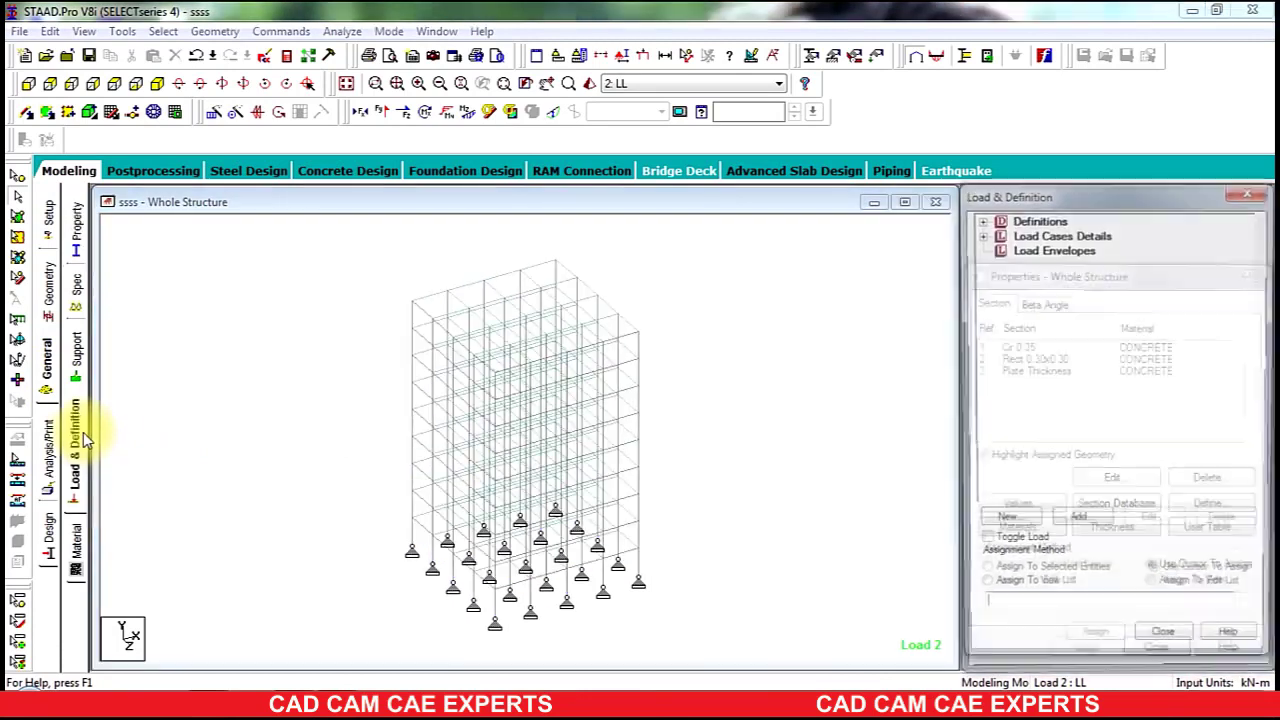
{"action": "left_click", "coordinate": [1045, 233]}
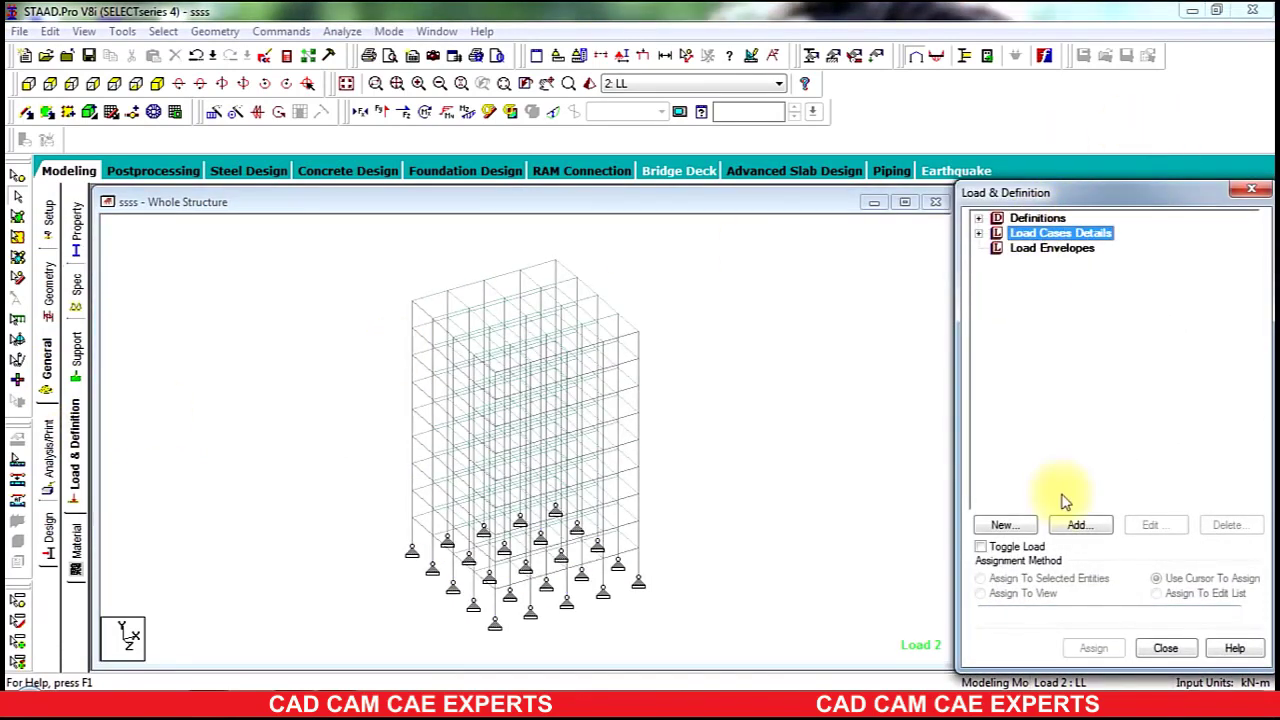
{"action": "left_click", "coordinate": [1077, 527]}
{"action": "left_click", "coordinate": [322, 177]}
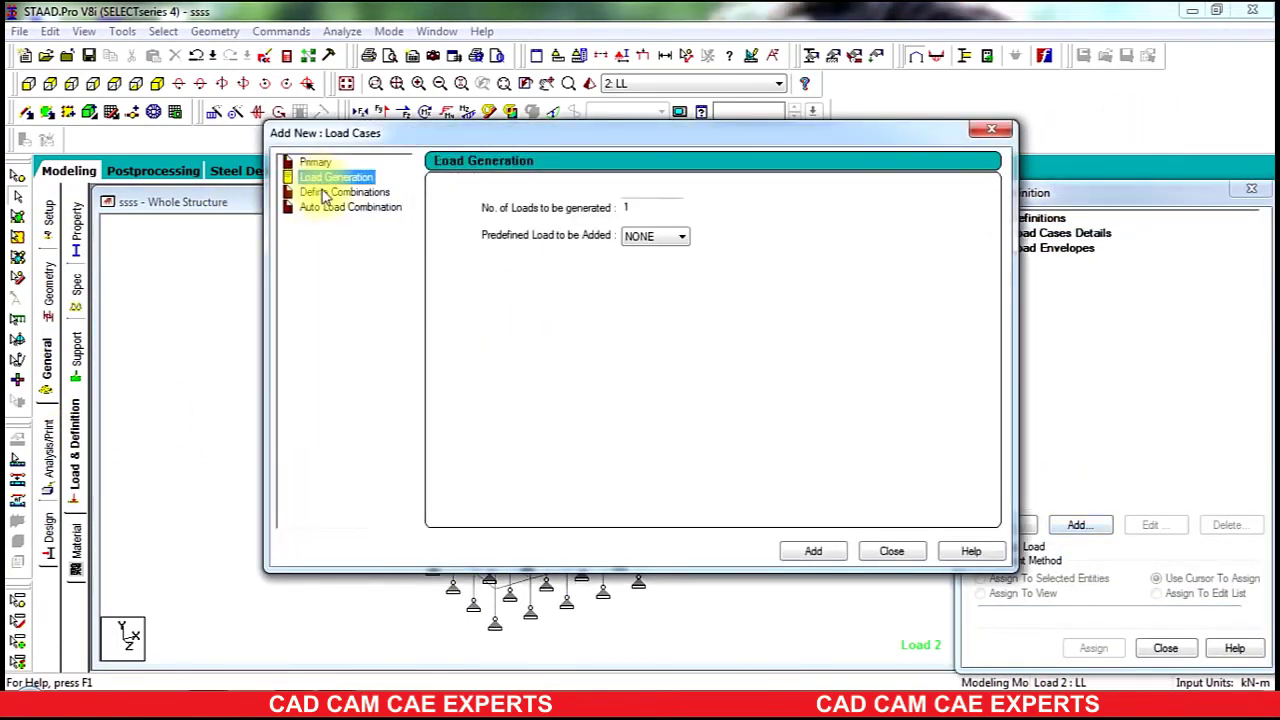
{"action": "left_click", "coordinate": [340, 192]}
- Name load combination 7 "1.5(DL+LL+WL X+VE)" and copy that name
{"action": "left_click_drag", "start_coordinate": [740, 189], "coordinate": [399, 173]}
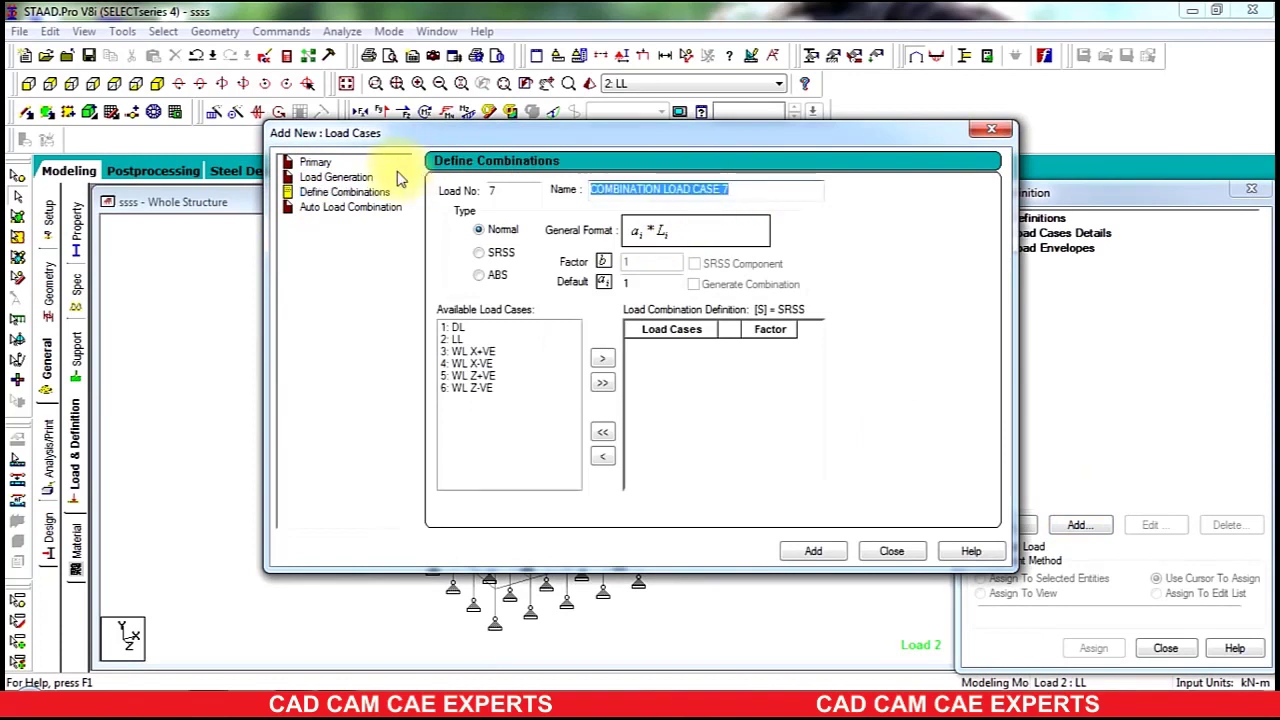
{"action": "type", "text": "1.5(DL+LL+WL X+VE"}
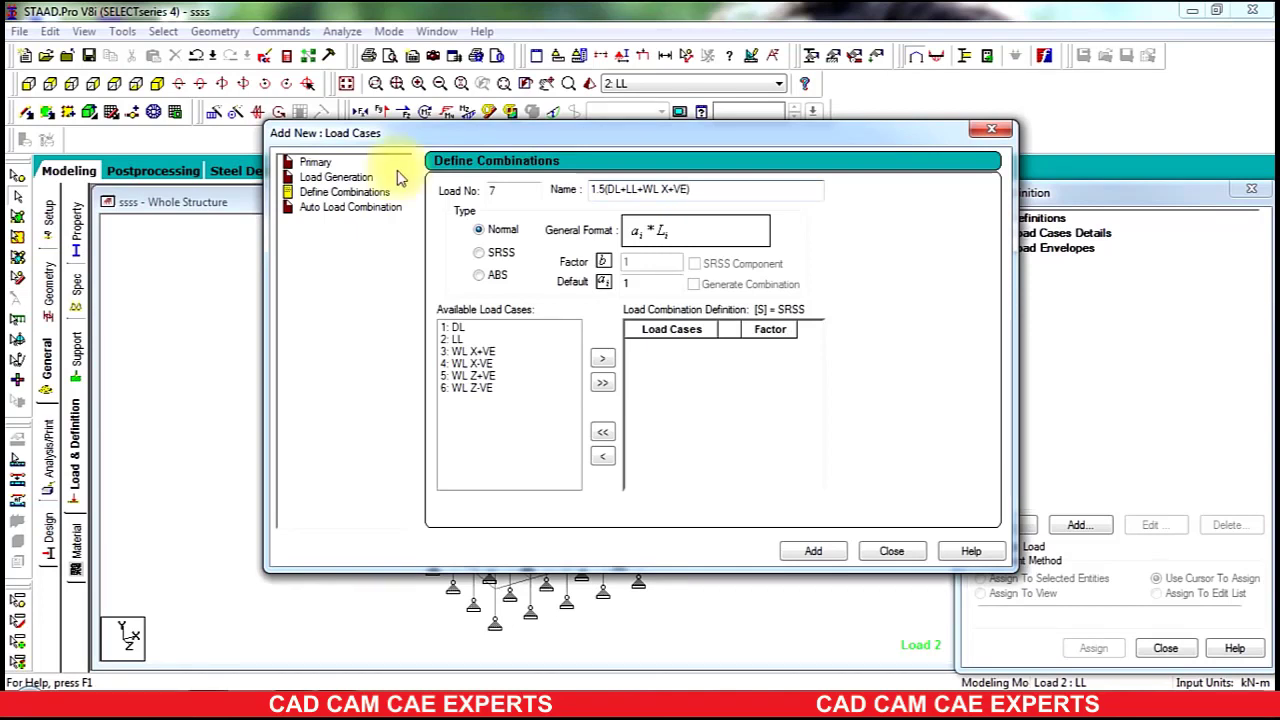
{"action": "left_click_drag", "start_coordinate": [678, 190], "coordinate": [563, 190]}
{"action": "key", "text": "ctrl+c"}
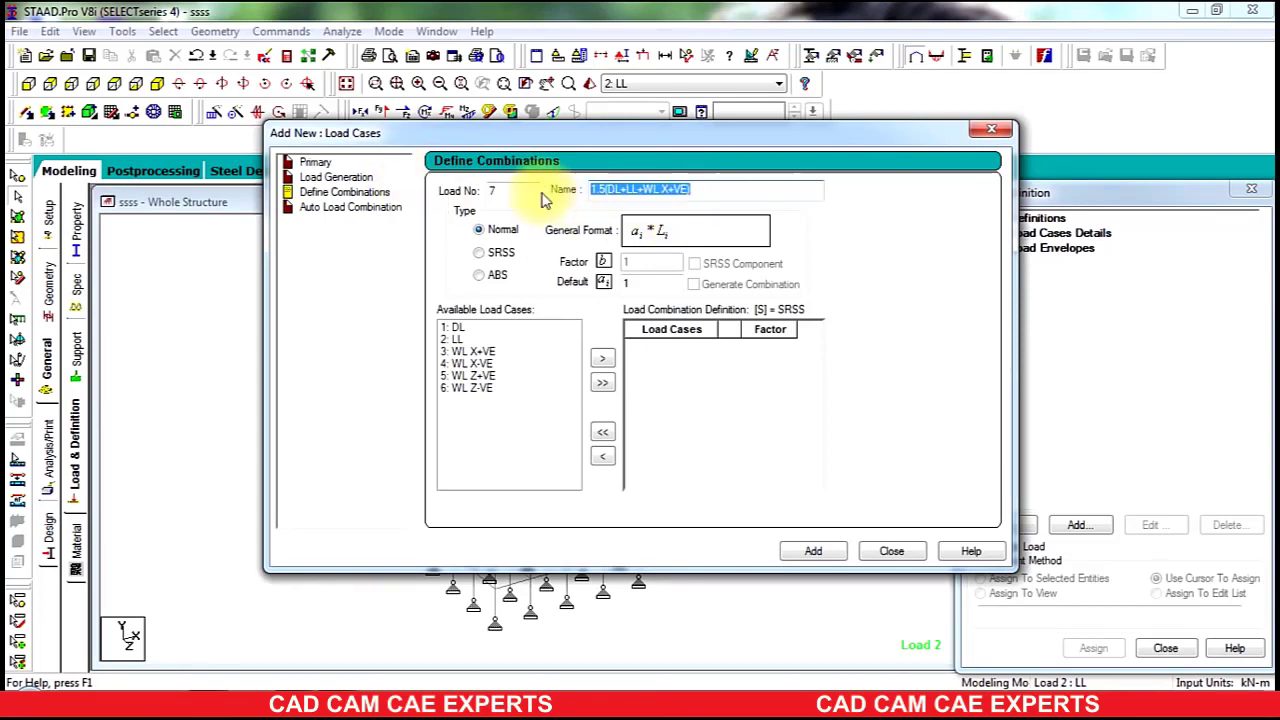
- Add combination 7 from load cases 1: DL, 2: LL and 3: WL X+VE with factor 1.5, deleting the old result files
{"action": "left_click", "coordinate": [643, 283]}
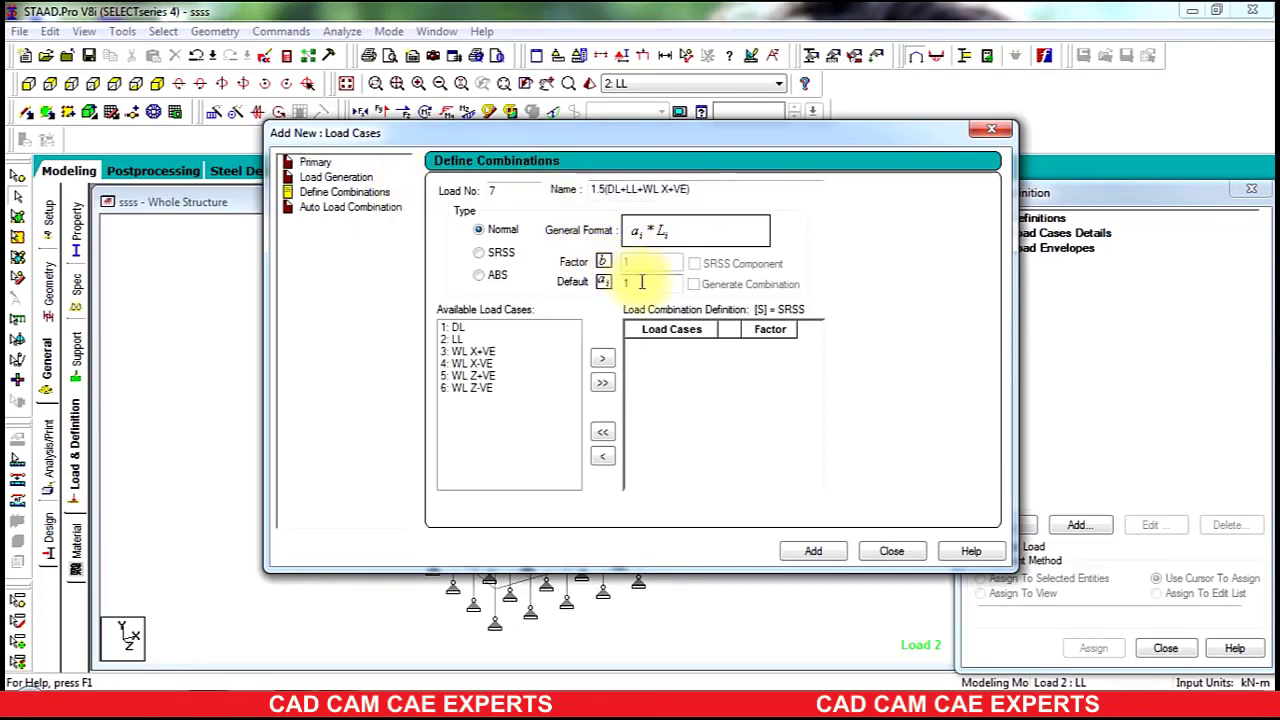
{"action": "type", "text": ".5"}
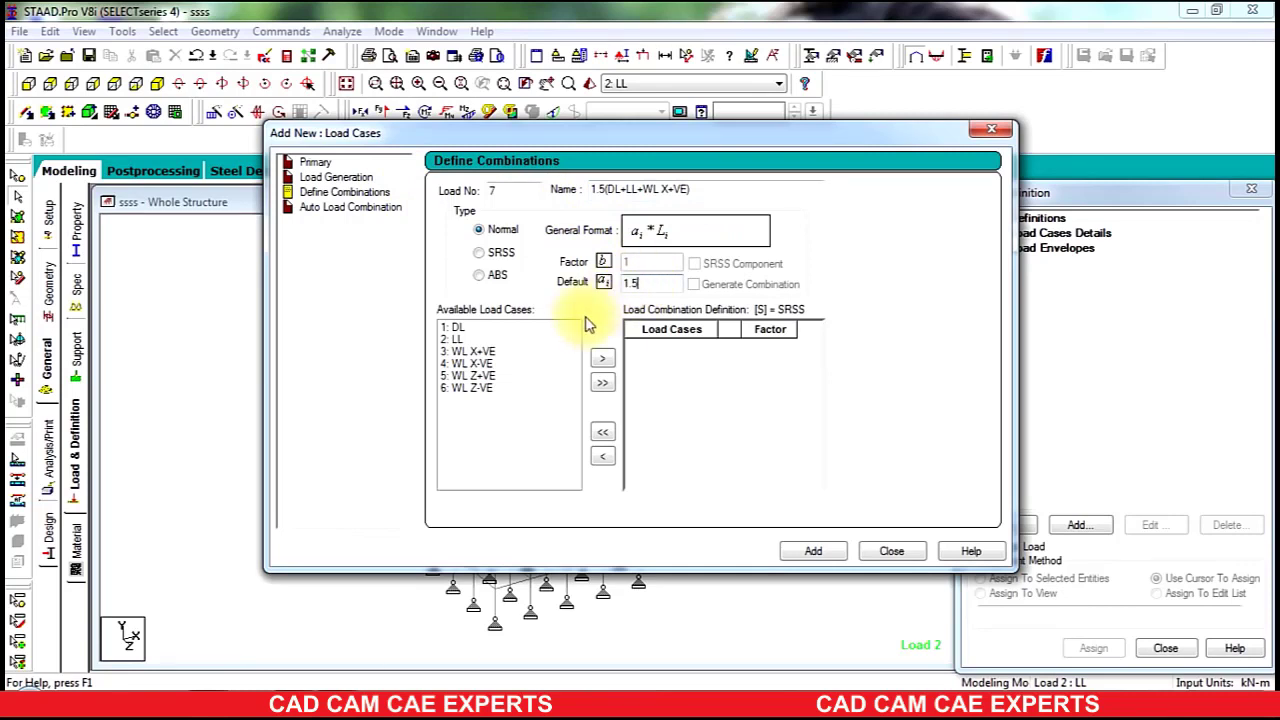
{"action": "left_click", "coordinate": [458, 329]}
{"action": "left_click_drag", "start_coordinate": [458, 340], "coordinate": [462, 353]}
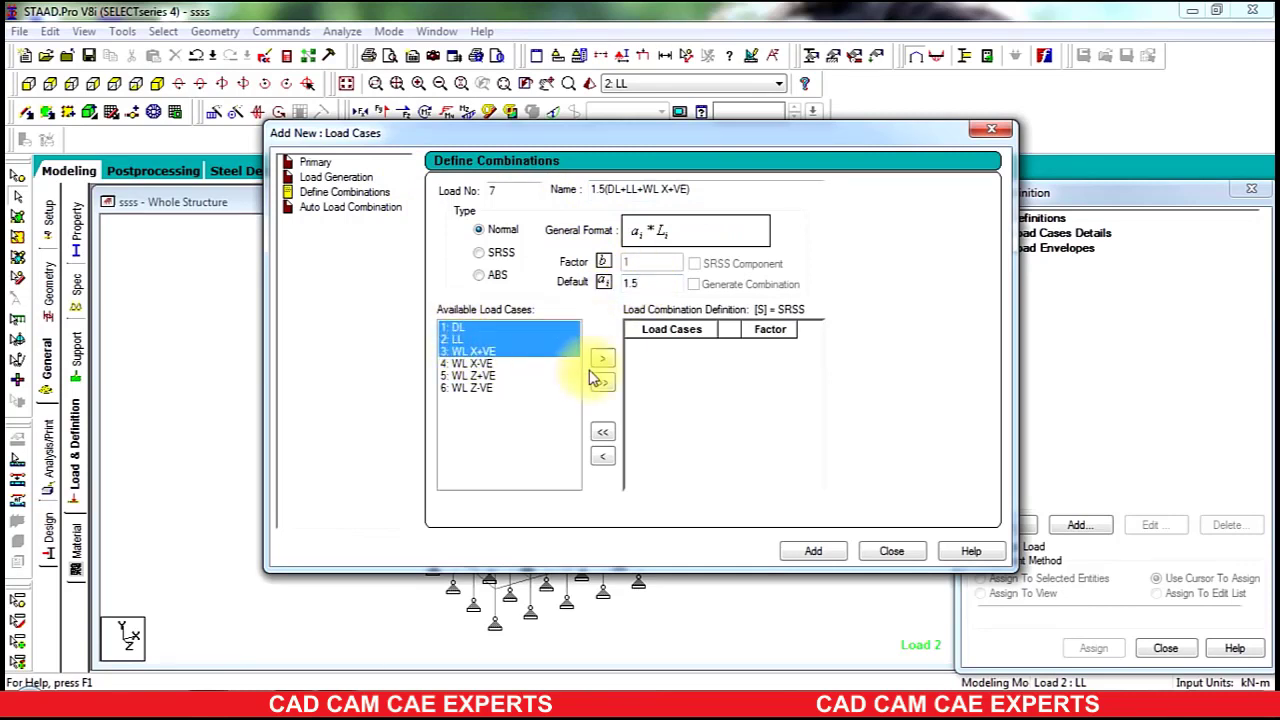
{"action": "left_click", "coordinate": [601, 360]}
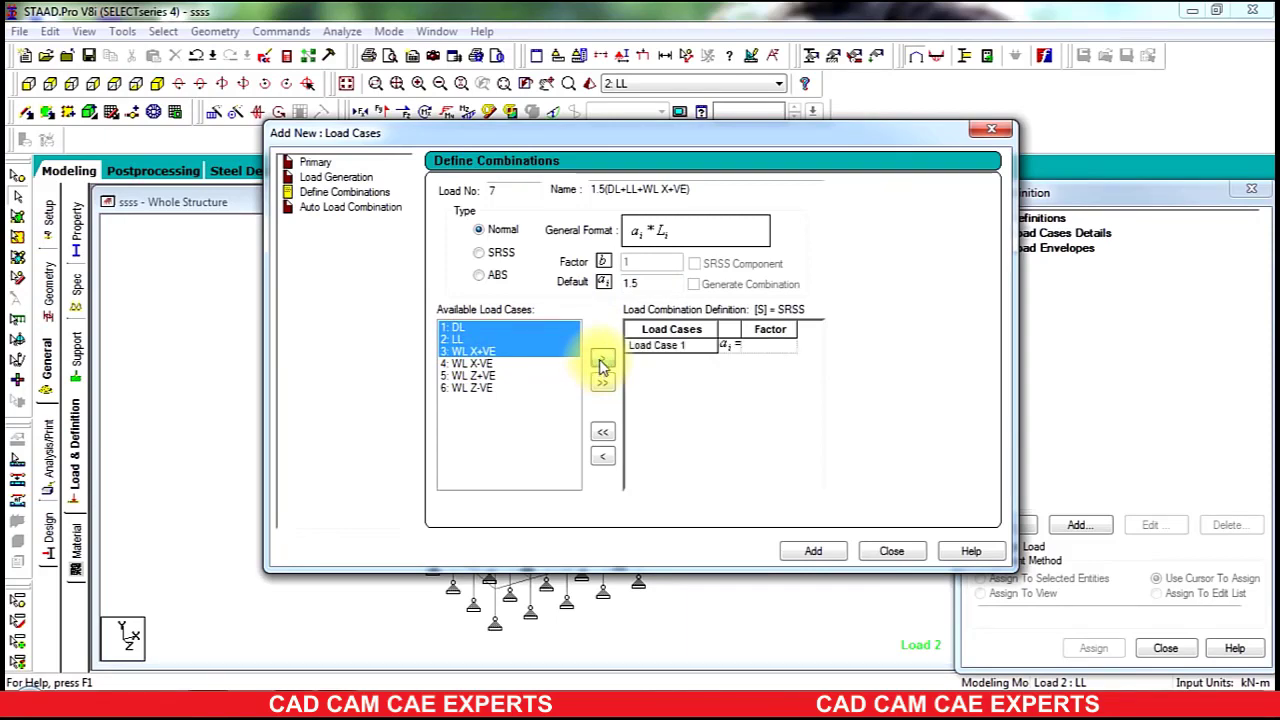
{"action": "left_click", "coordinate": [810, 553]}
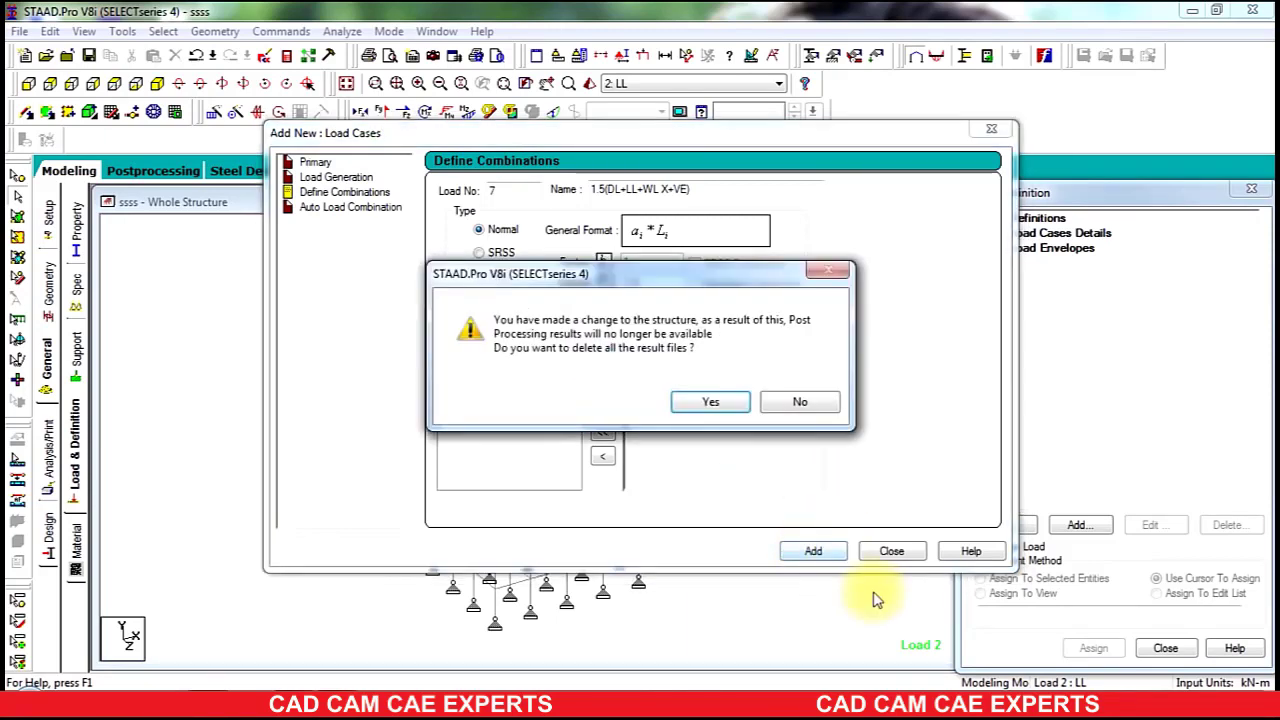
{"action": "left_click", "coordinate": [707, 403]}
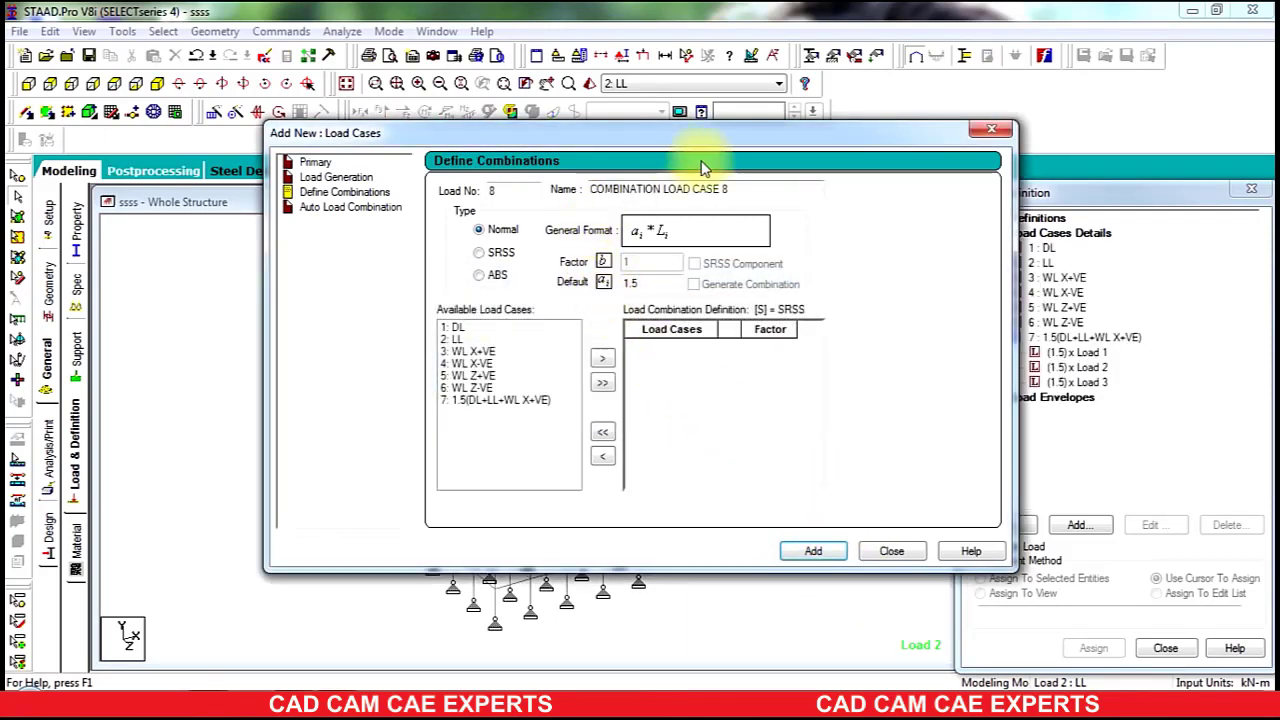
- Reuse the copied name for load combination 8 and change it to "1.5(DL+LL+WL X-VE)"
{"action": "key", "text": "ctrl+v"}
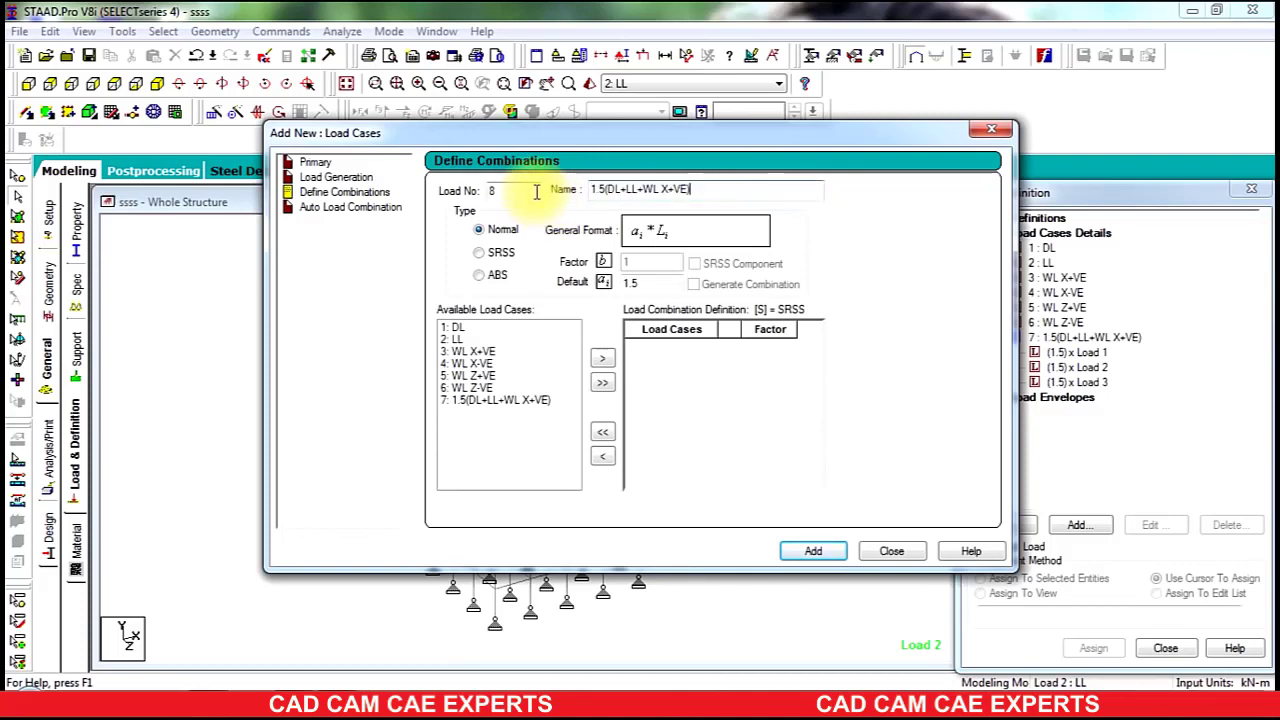
{"action": "left_click", "coordinate": [670, 188]}
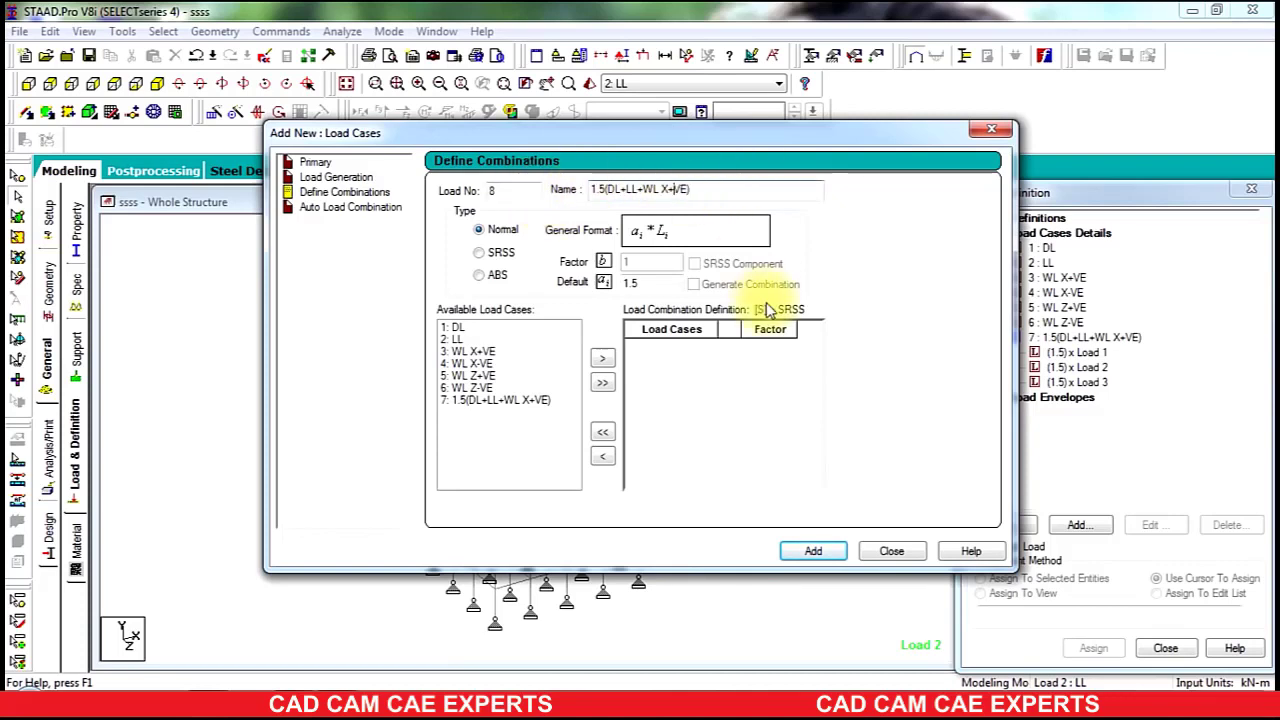
{"action": "key", "text": "BackSpace"}
{"action": "type", "text": "-"}
- Add combination 8 from load cases 1: DL, 2: LL and 4: WL X-VE with factor 1.5
{"action": "left_click", "coordinate": [455, 328]}
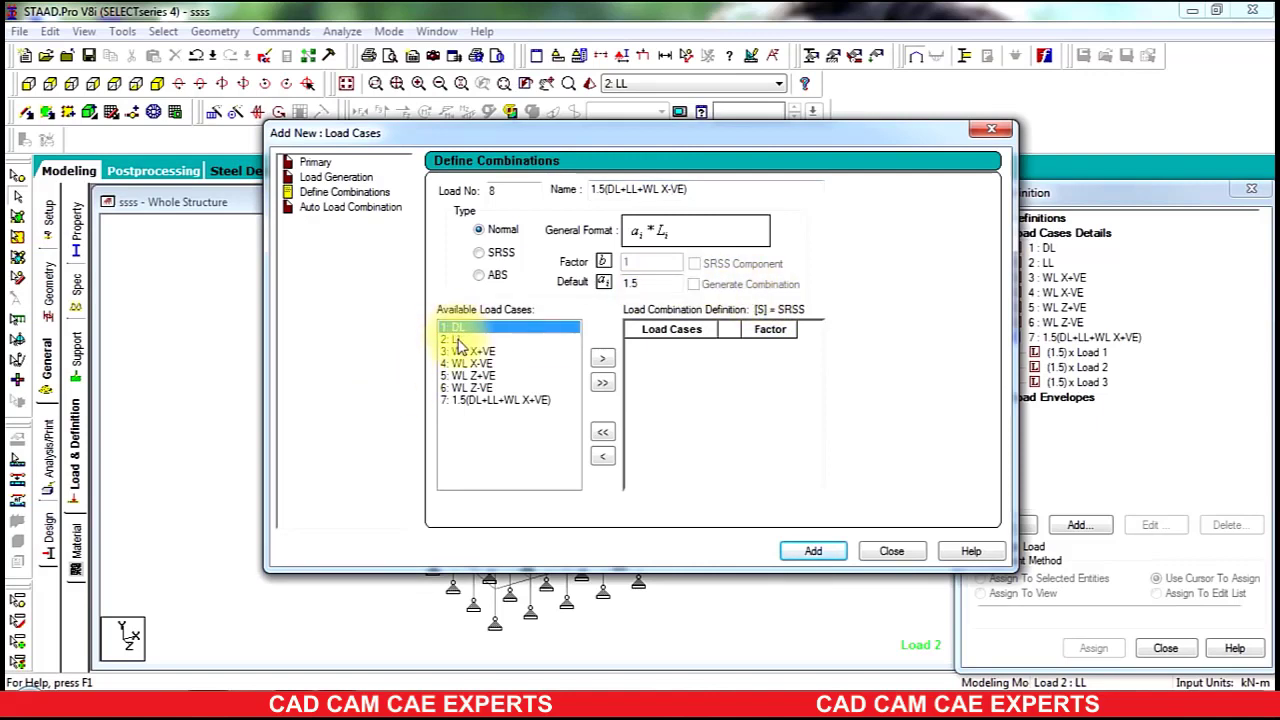
{"action": "left_click", "coordinate": [458, 340], "text": "ctrl"}
{"action": "left_click", "coordinate": [465, 363], "text": "ctrl"}
{"action": "left_click", "coordinate": [602, 358]}
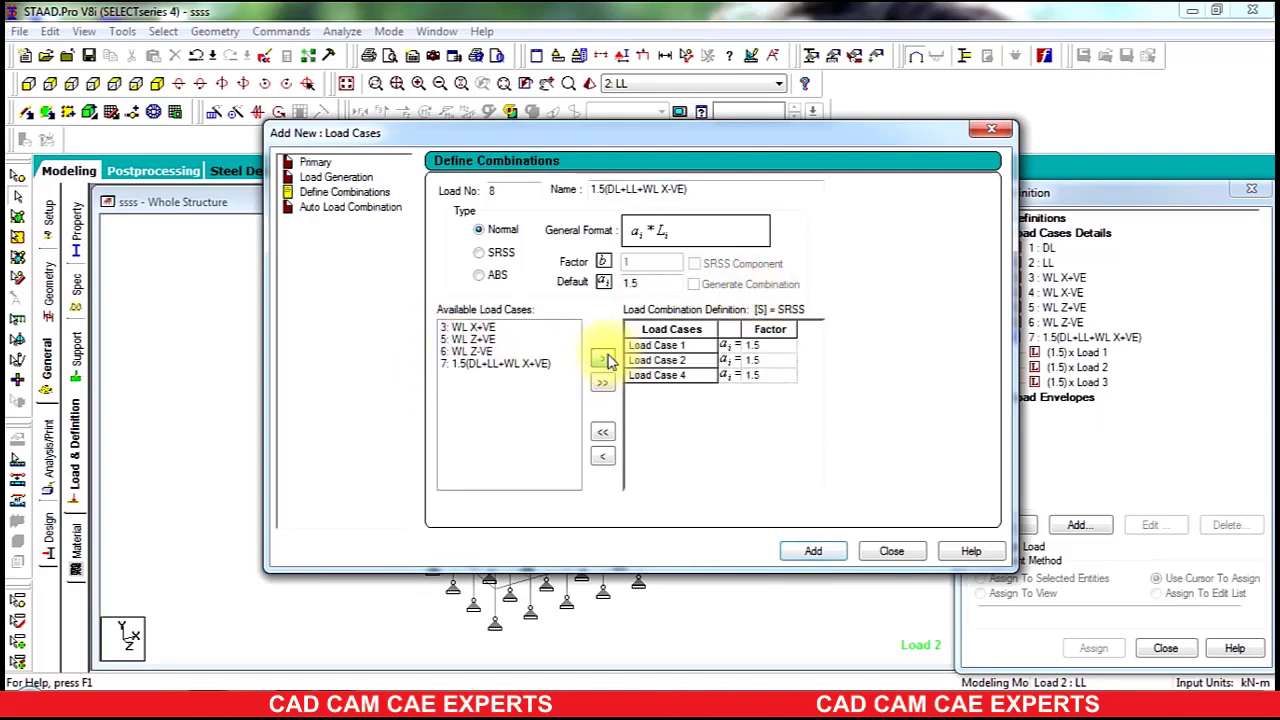
{"action": "left_click", "coordinate": [815, 551]}
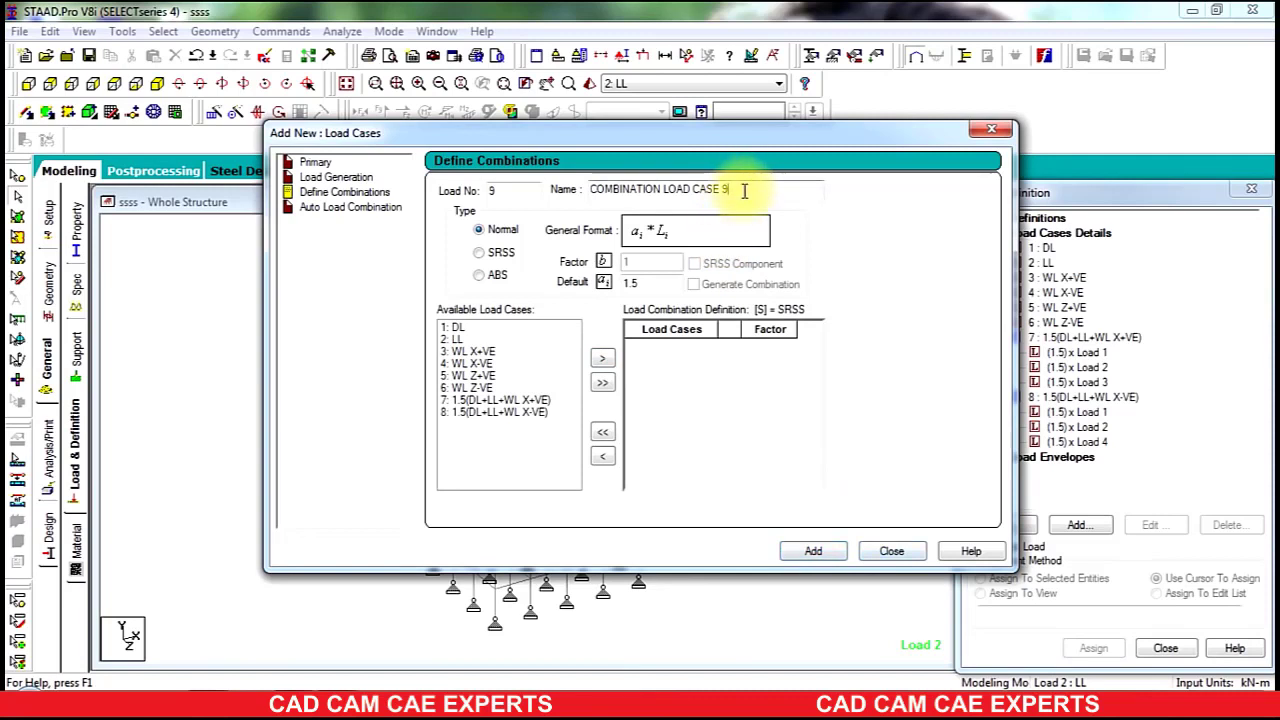
- Name load combination 9 "1.2(DL+LL+WL Z+VE)" and set its default factor to 1.2
{"action": "left_click_drag", "start_coordinate": [744, 190], "coordinate": [505, 185]}
{"action": "type", "text": "1.5(DL+LL+WL X-VE)"}
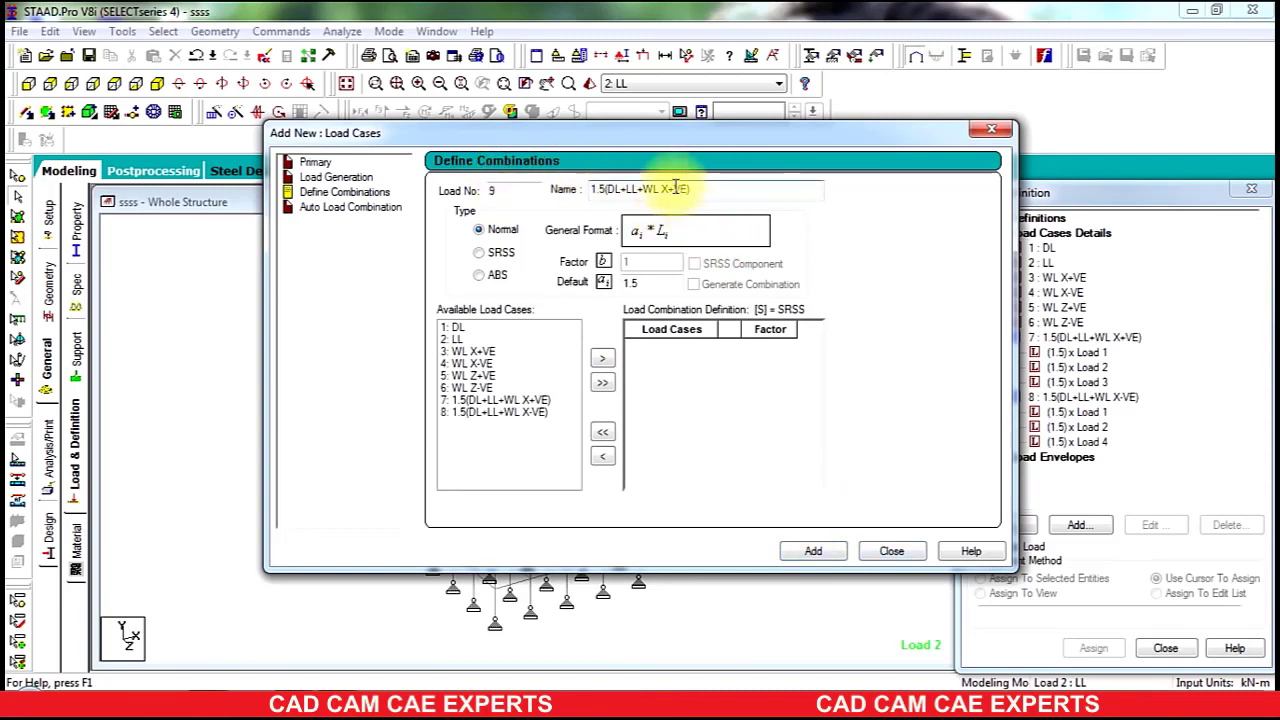
{"action": "left_click", "coordinate": [674, 189]}
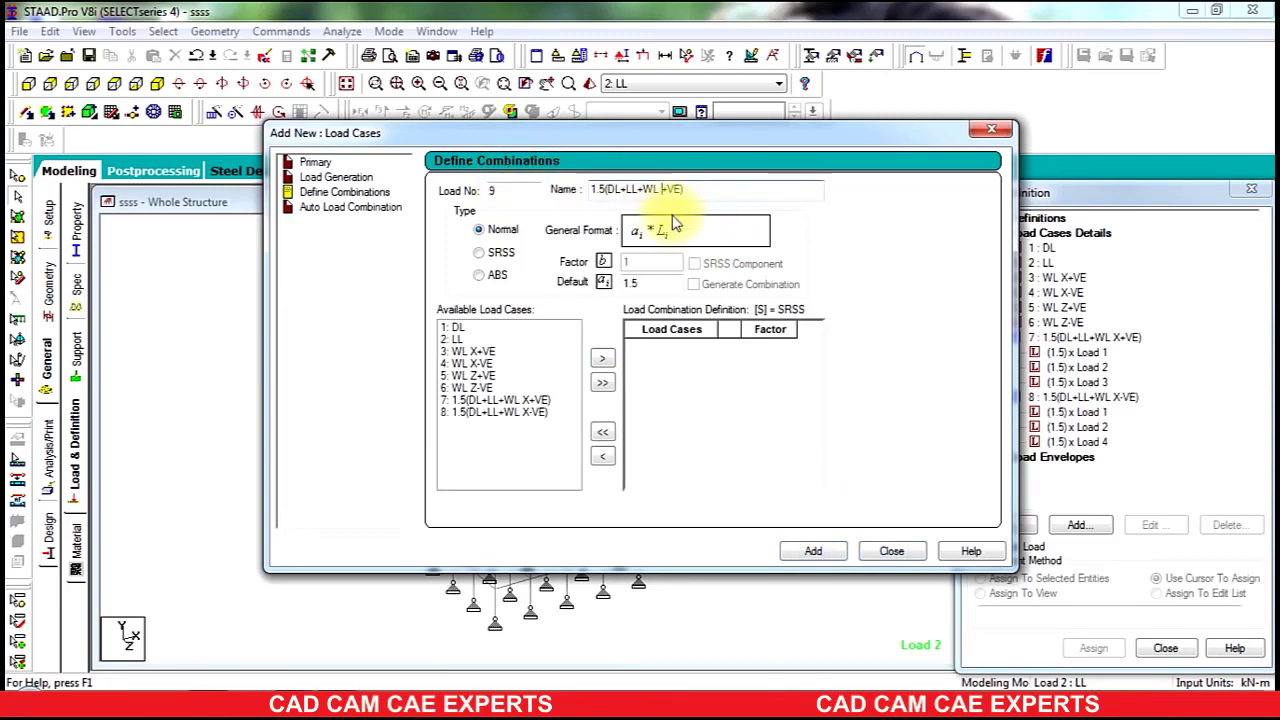
{"action": "type", "text": "Z"}
{"action": "left_click", "coordinate": [598, 189]}
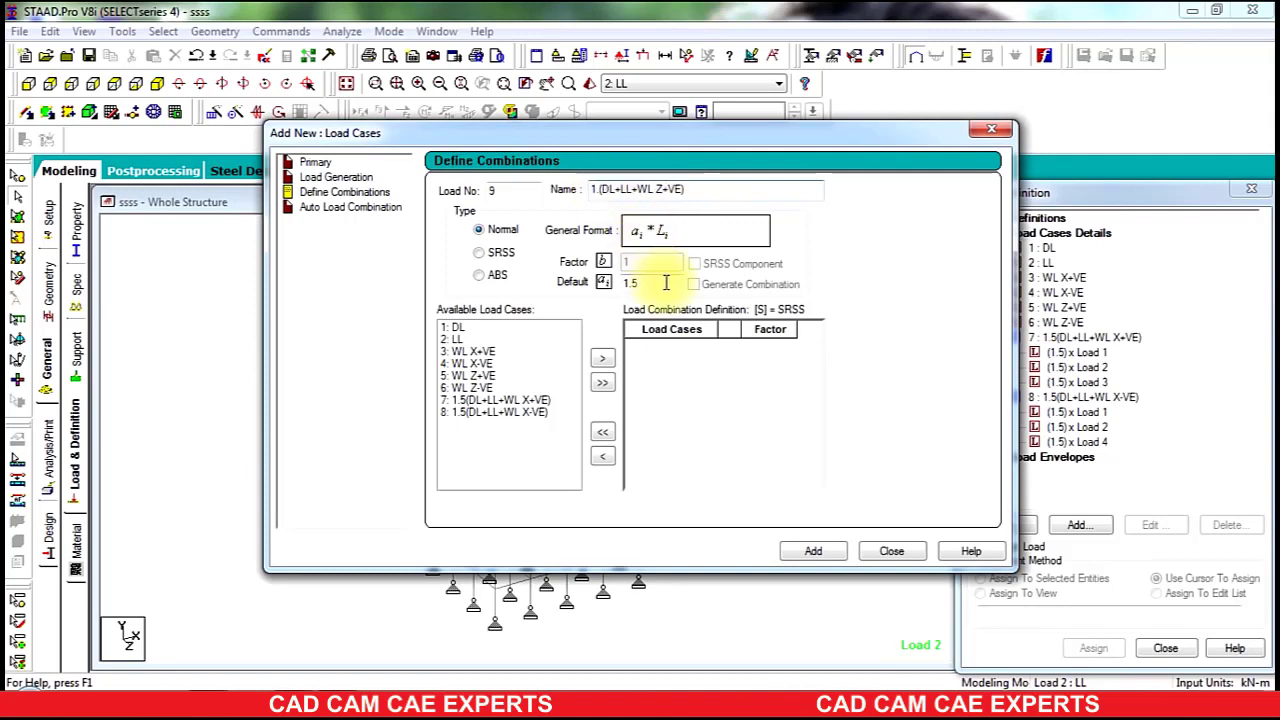
{"action": "type", "text": "2"}
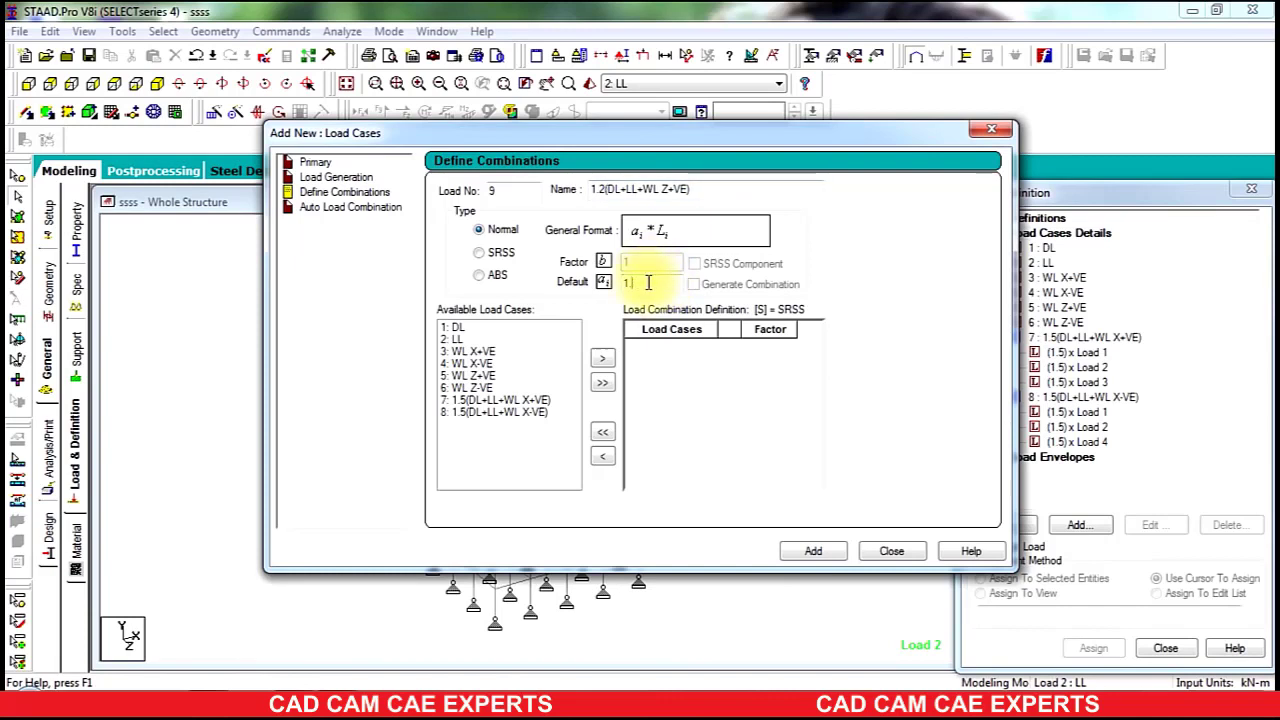
- Add combination 9 from load cases 1: DL, 2: LL and 5: WL Z+VE with factor 1.2
{"action": "left_click_drag", "start_coordinate": [452, 328], "coordinate": [460, 342]}
{"action": "left_click", "coordinate": [476, 376], "text": "ctrl"}
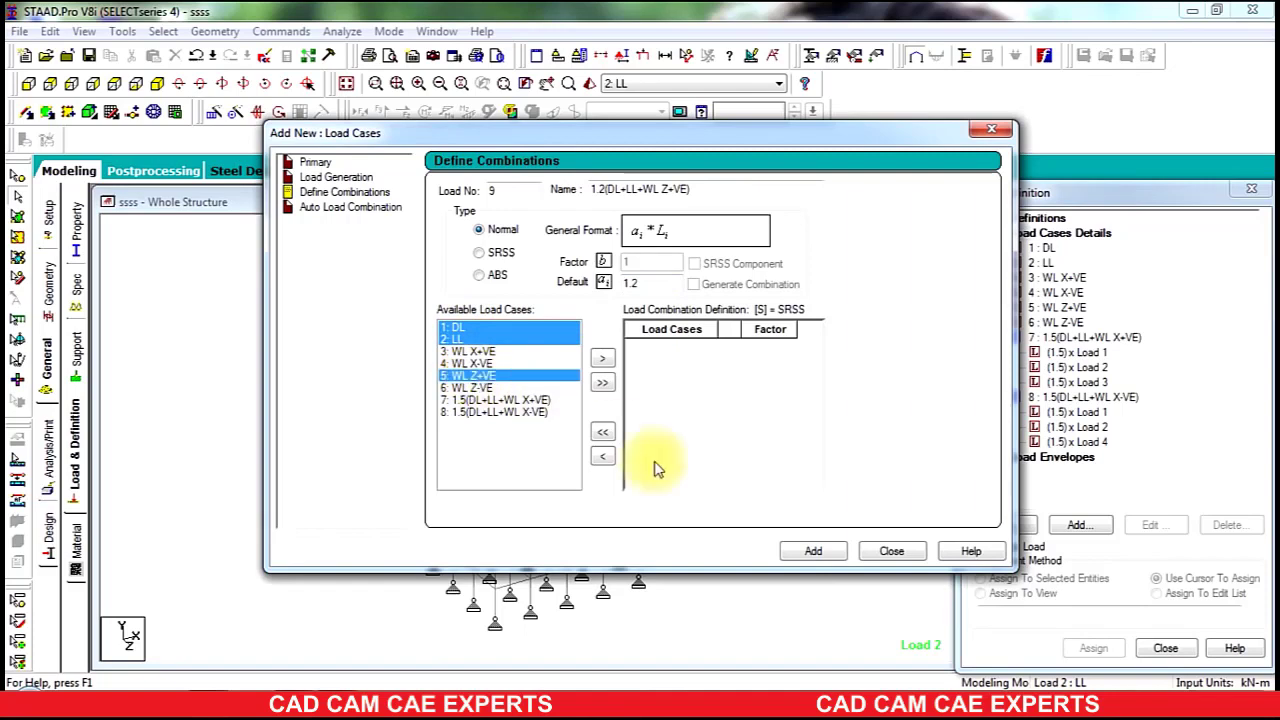
{"action": "left_click", "coordinate": [807, 558]}
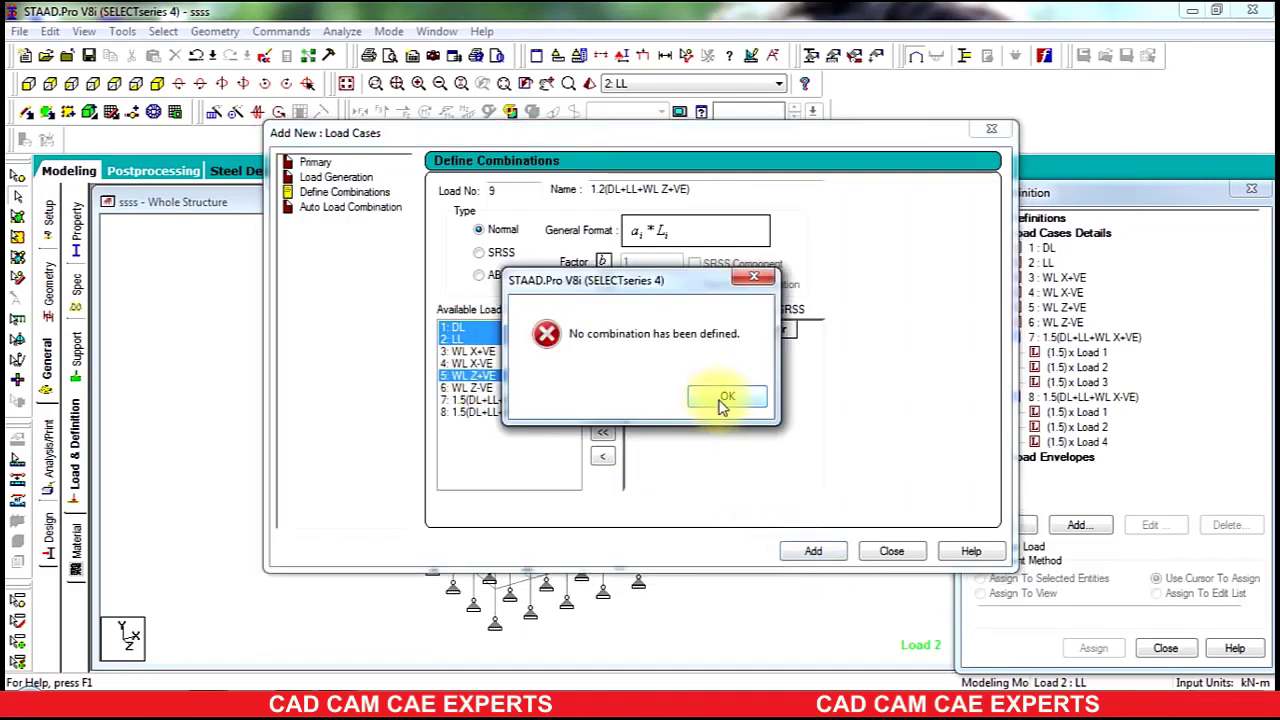
{"action": "left_click", "coordinate": [726, 398]}
{"action": "left_click", "coordinate": [602, 358]}
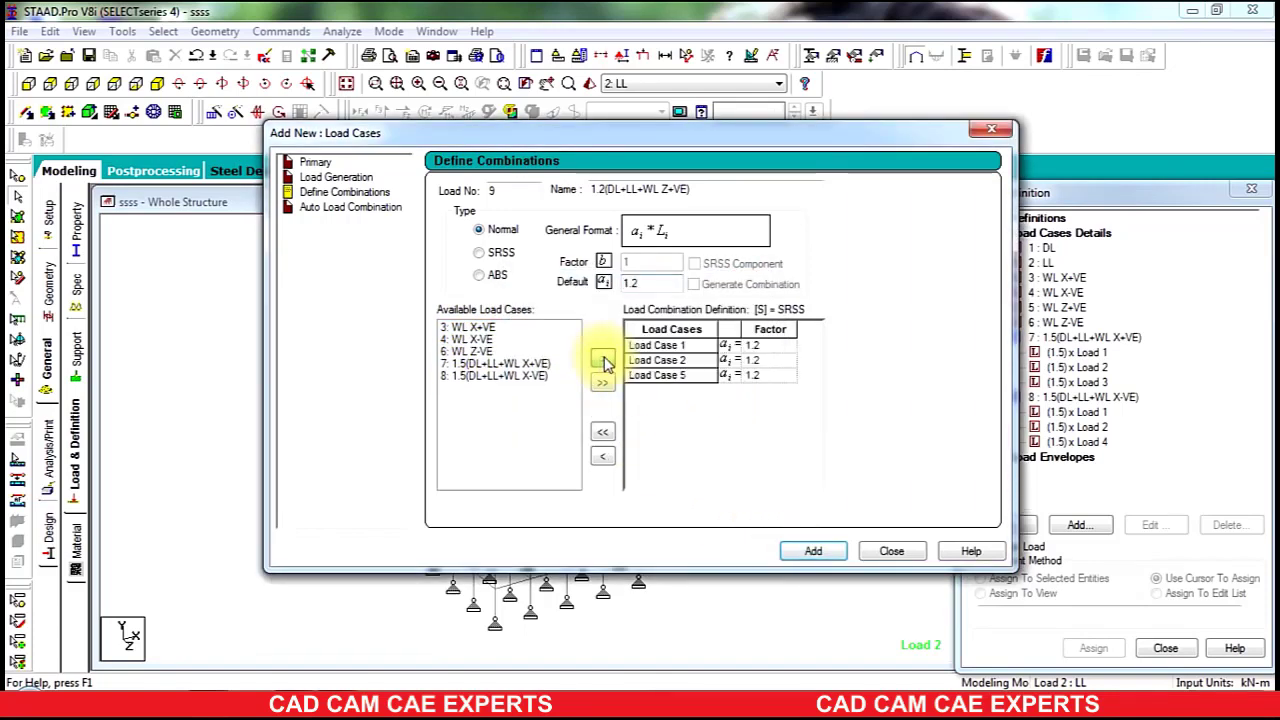
{"action": "left_click", "coordinate": [800, 551]}
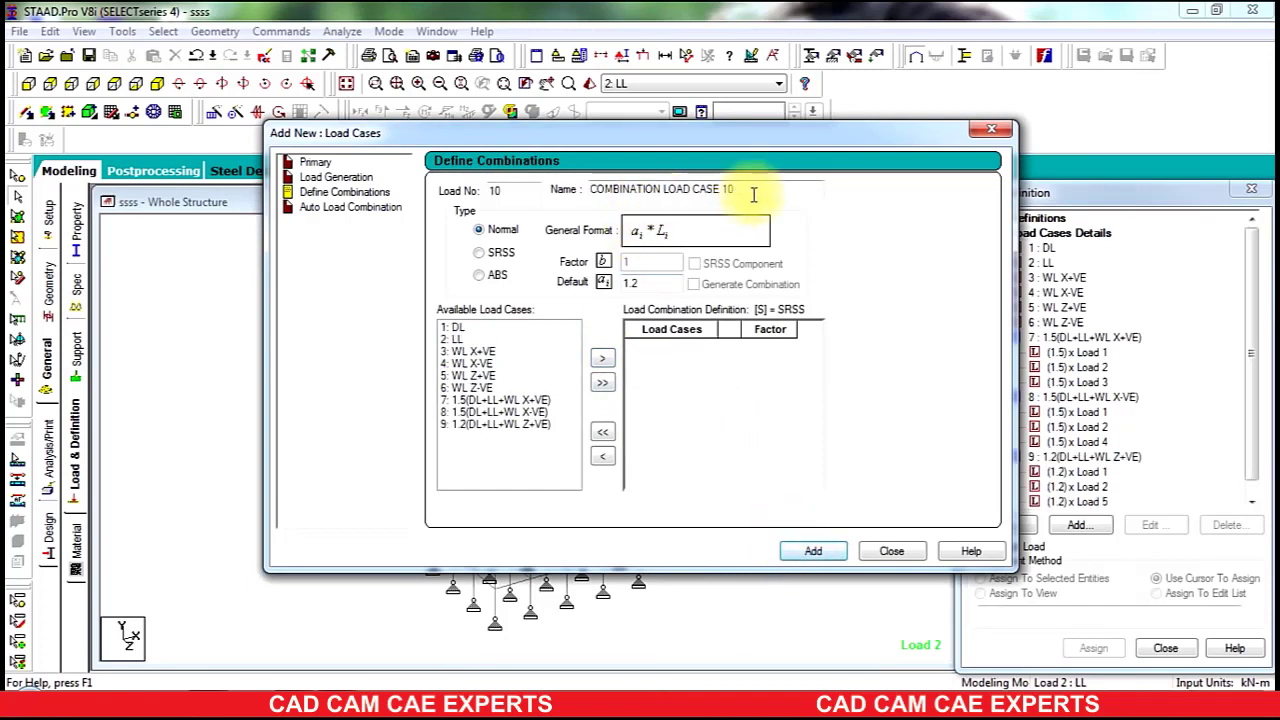
- Name load combination 10 "1.2(DL+LL+WL Z-VE)" by adapting the copied combination name
{"action": "left_click_drag", "start_coordinate": [740, 190], "coordinate": [522, 190]}
{"action": "type", "text": "1.5(DL+LL+WL X-VE)"}
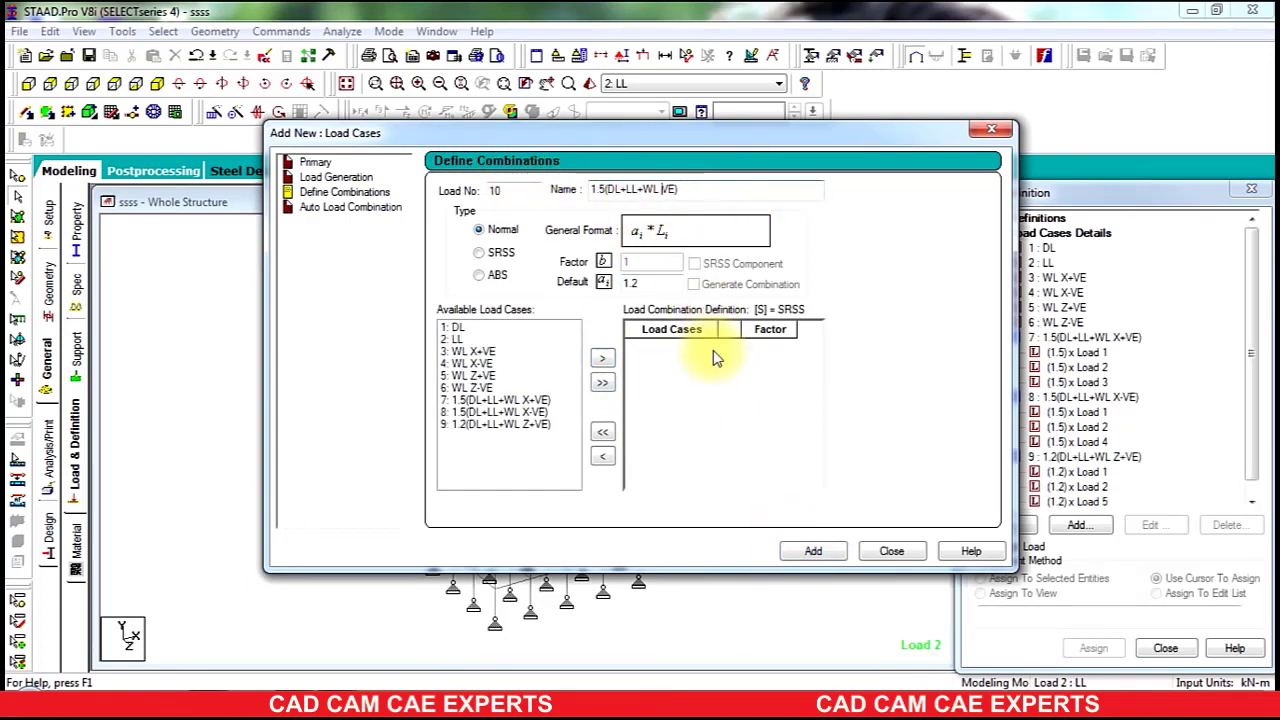
{"action": "type", "text": "Z-"}
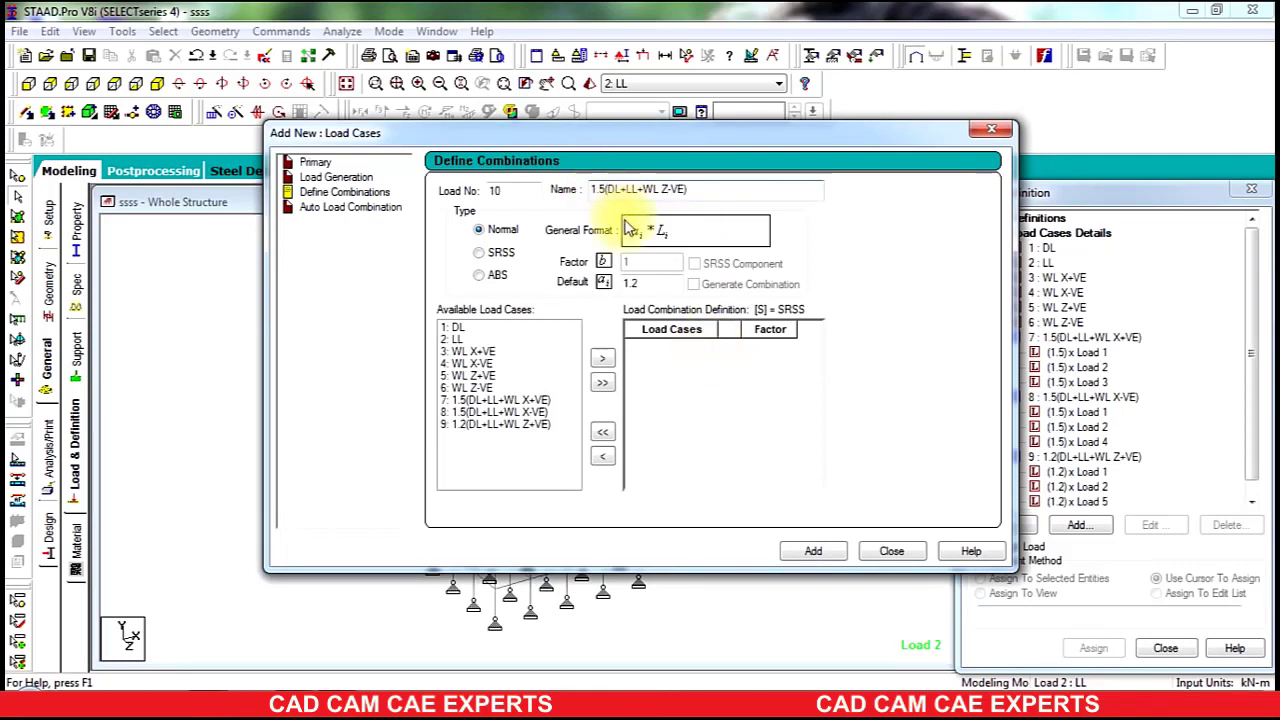
{"action": "type", "text": "2"}
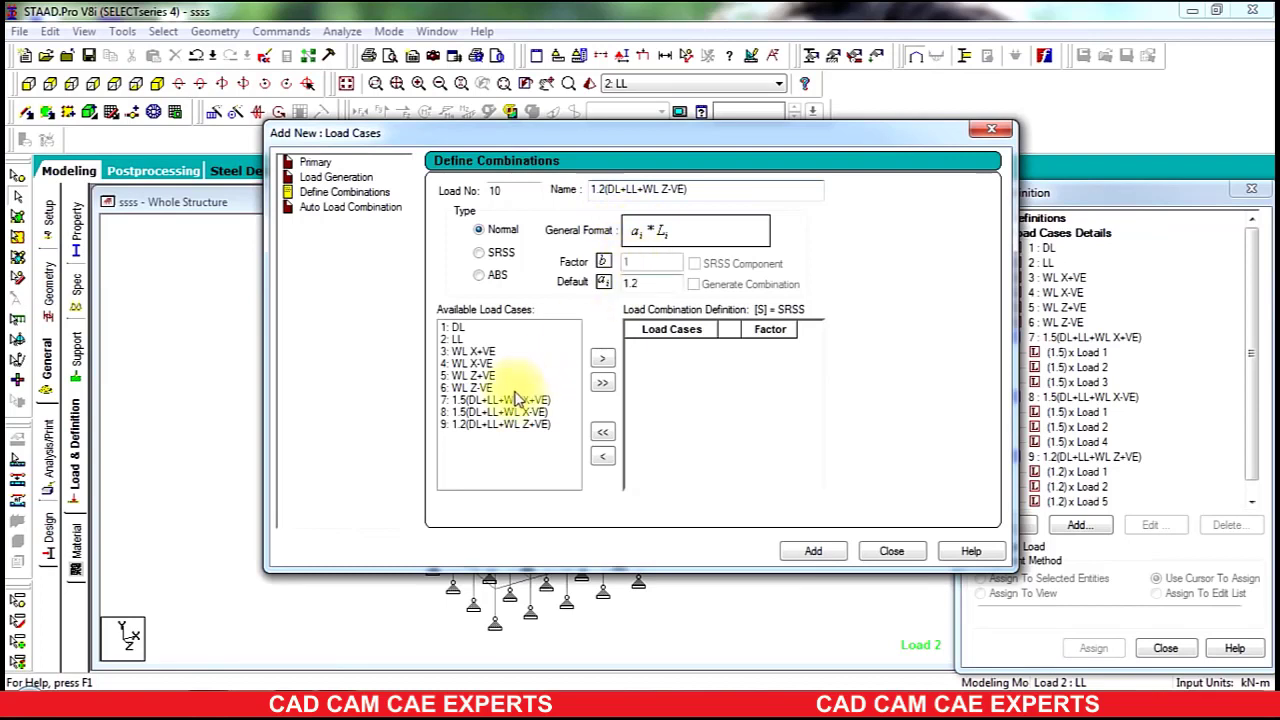
- Add combination 10 from load cases 1: DL, 2: LL and 6: WL Z-VE with factor 1.2 and finish adding load cases
{"action": "left_click", "coordinate": [453, 330]}
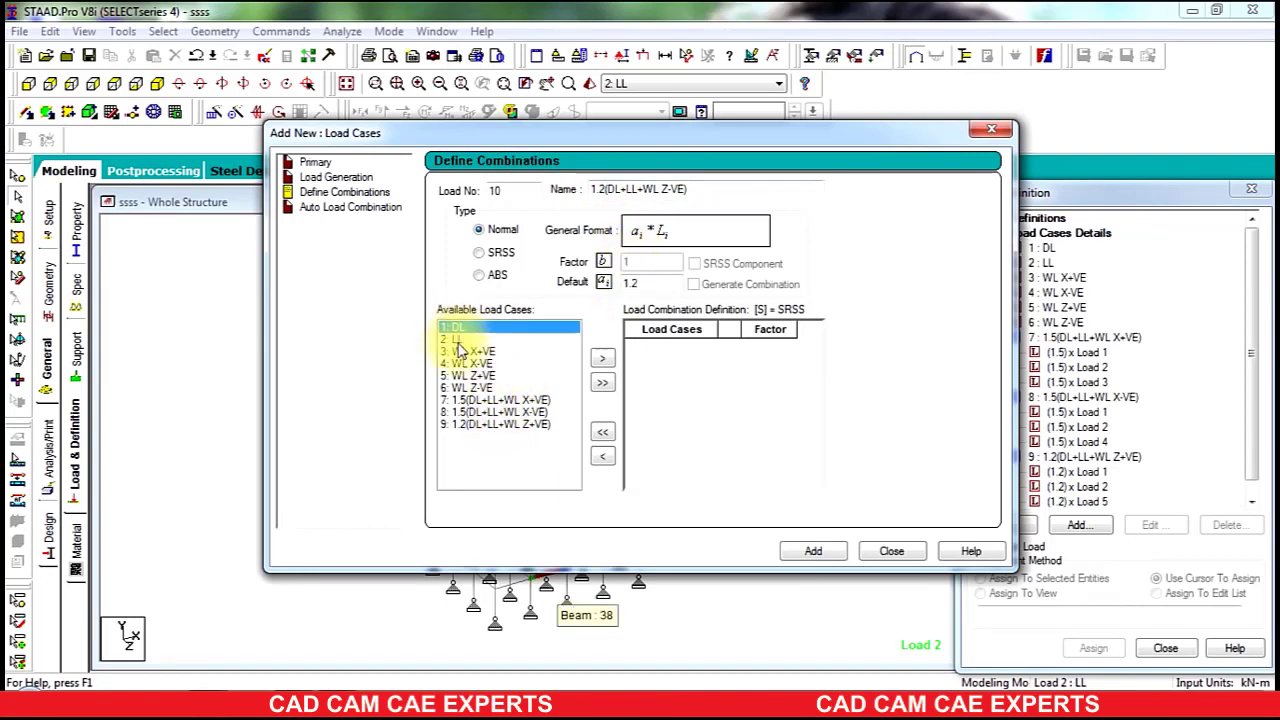
{"action": "left_click", "coordinate": [456, 340], "text": "ctrl"}
{"action": "left_click", "coordinate": [466, 387], "text": "ctrl"}
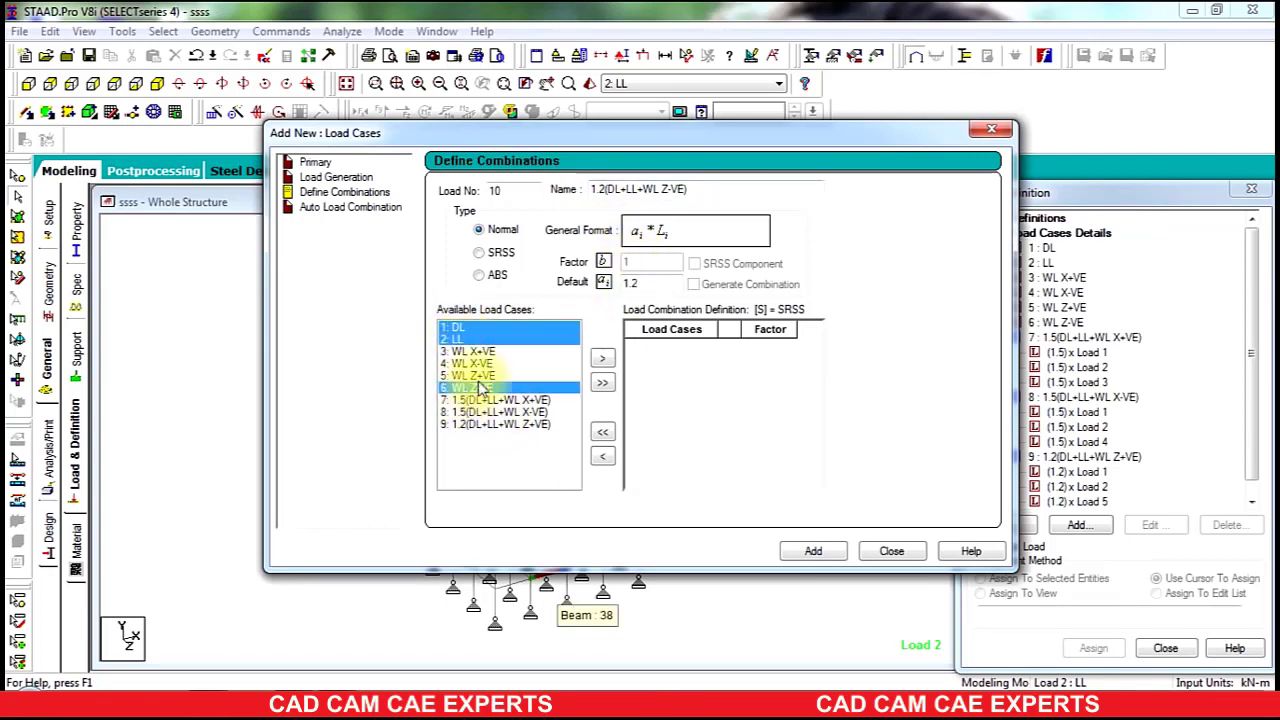
{"action": "left_click", "coordinate": [602, 358]}
{"action": "left_click", "coordinate": [812, 551]}
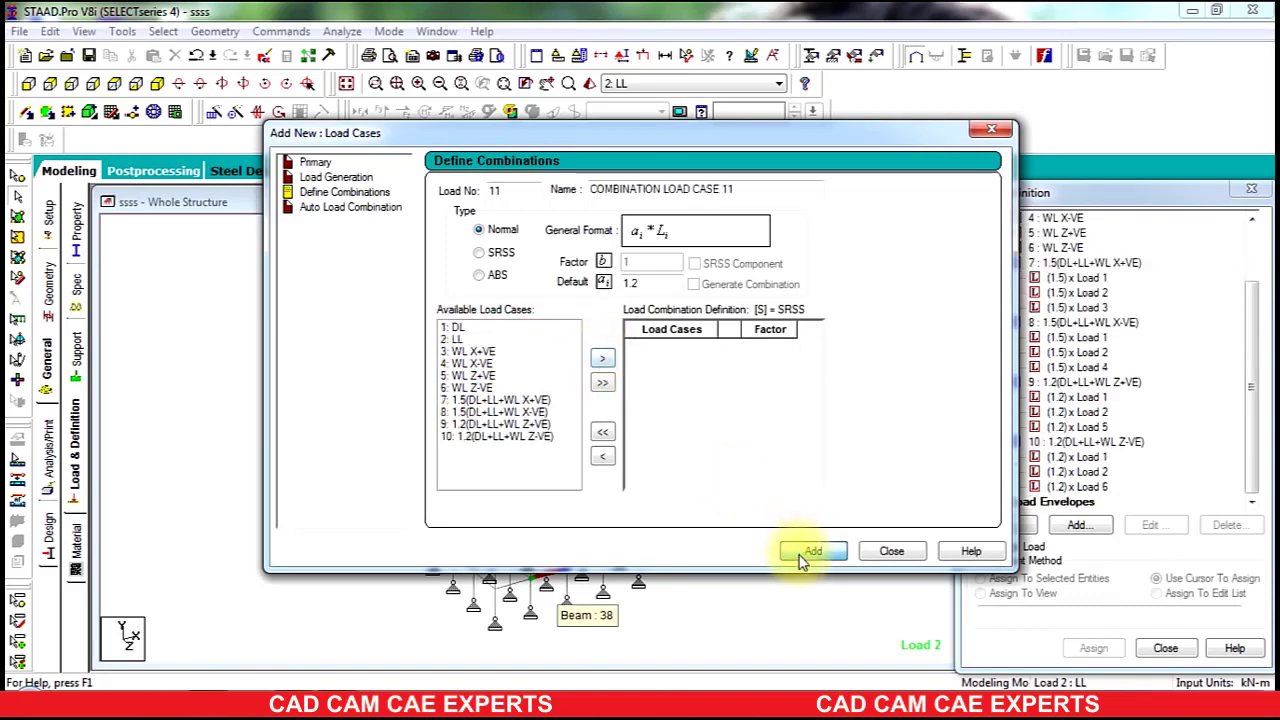
{"action": "left_click", "coordinate": [889, 551]}
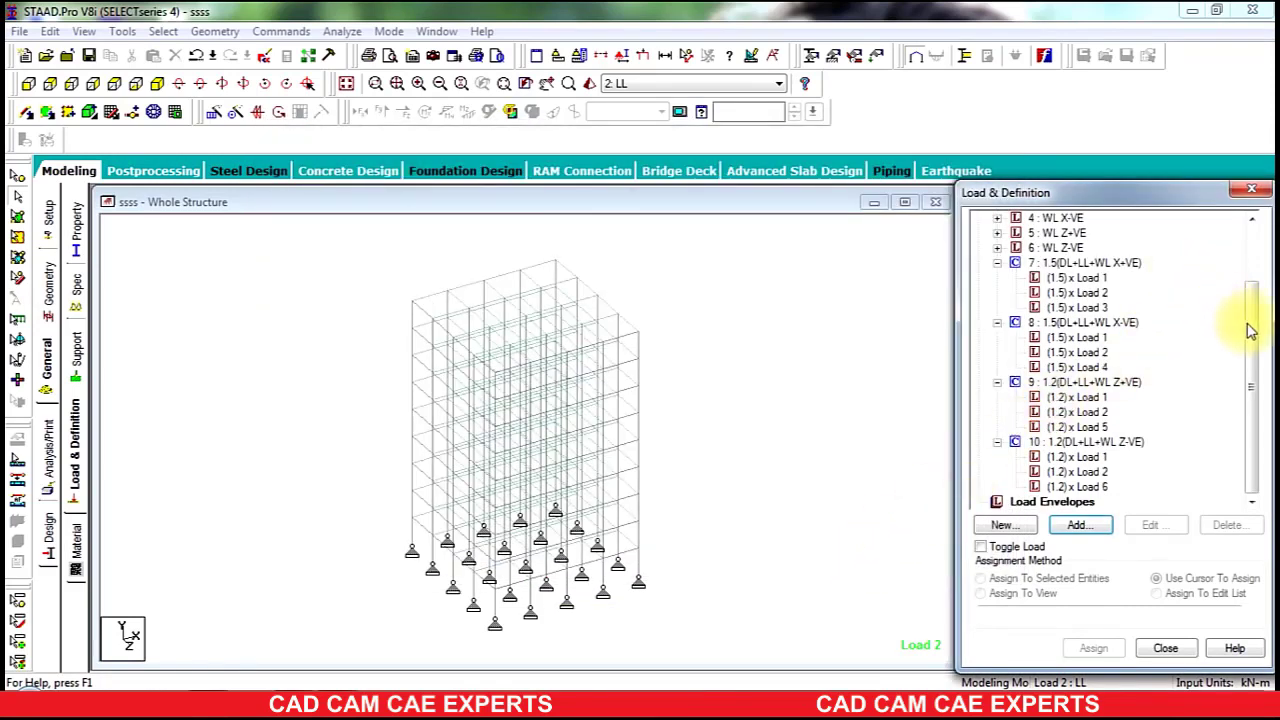
{"action": "left_click_drag", "start_coordinate": [1257, 354], "coordinate": [1248, 283]}
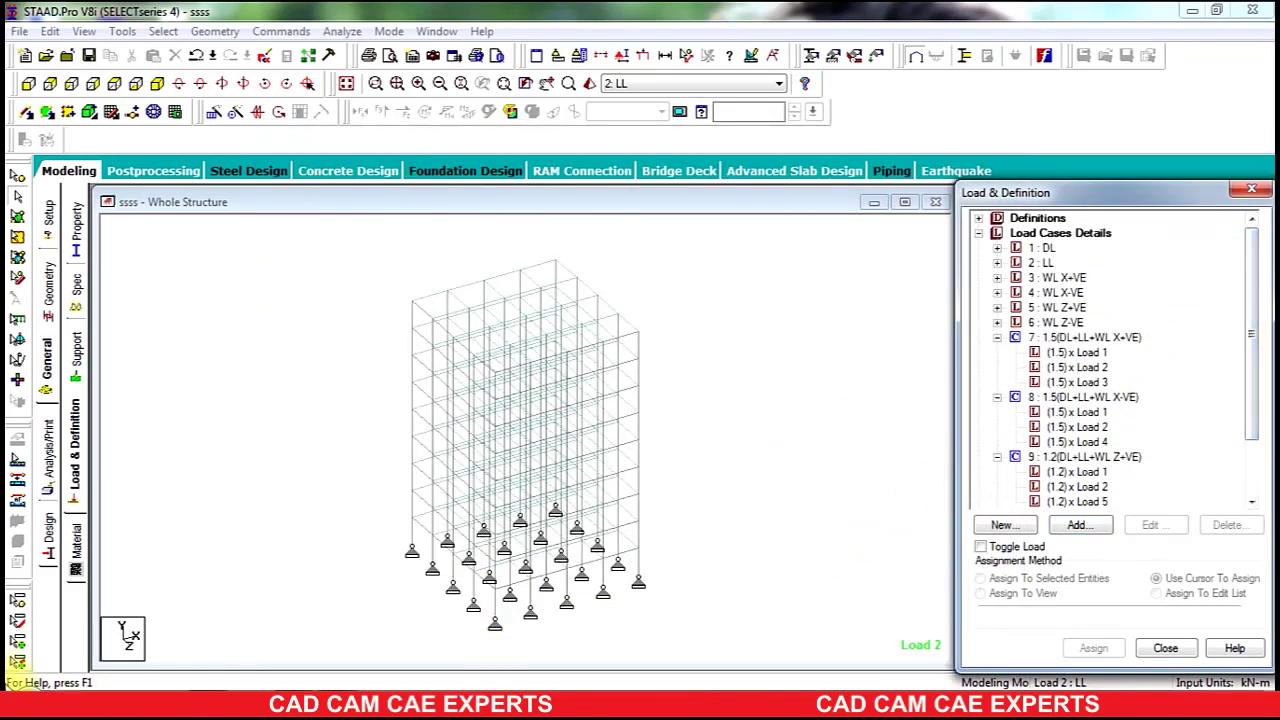
- Run the analysis, switch to post-processing mode and accept all ten load cases for the results
{"action": "left_click", "coordinate": [352, 31]}
{"action": "left_click", "coordinate": [376, 51]}
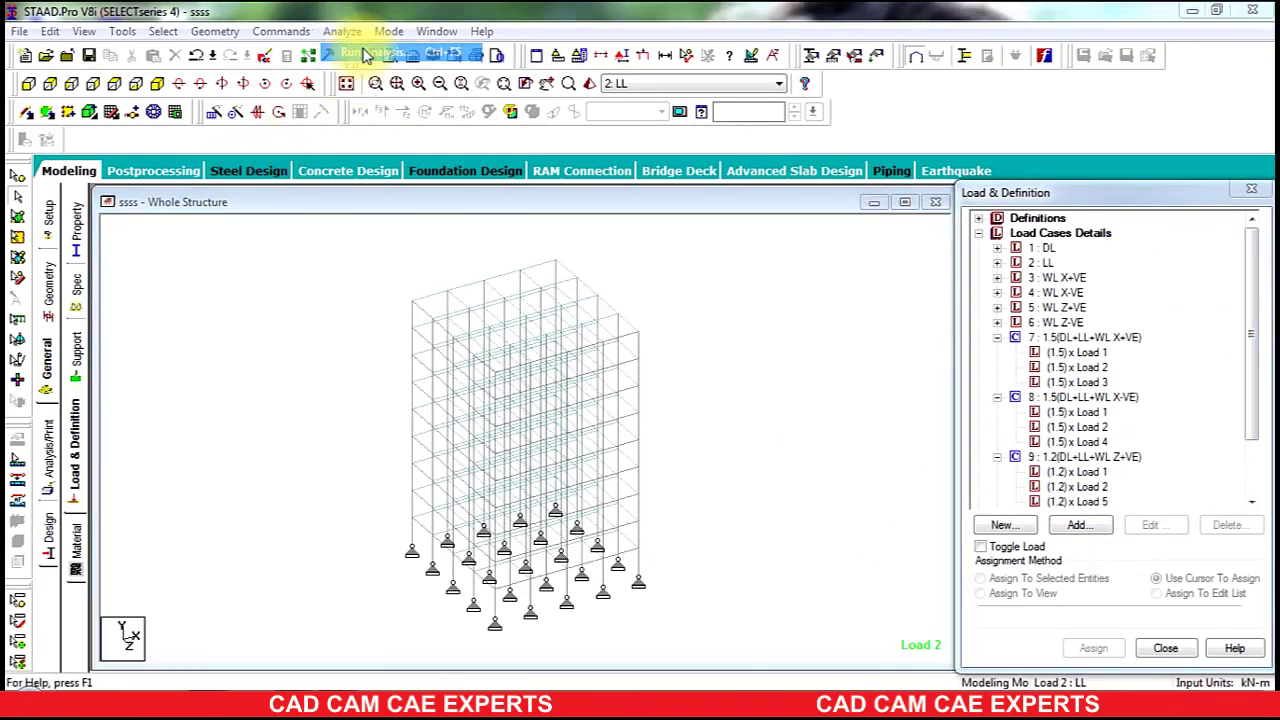
{"action": "left_click", "coordinate": [553, 385]}
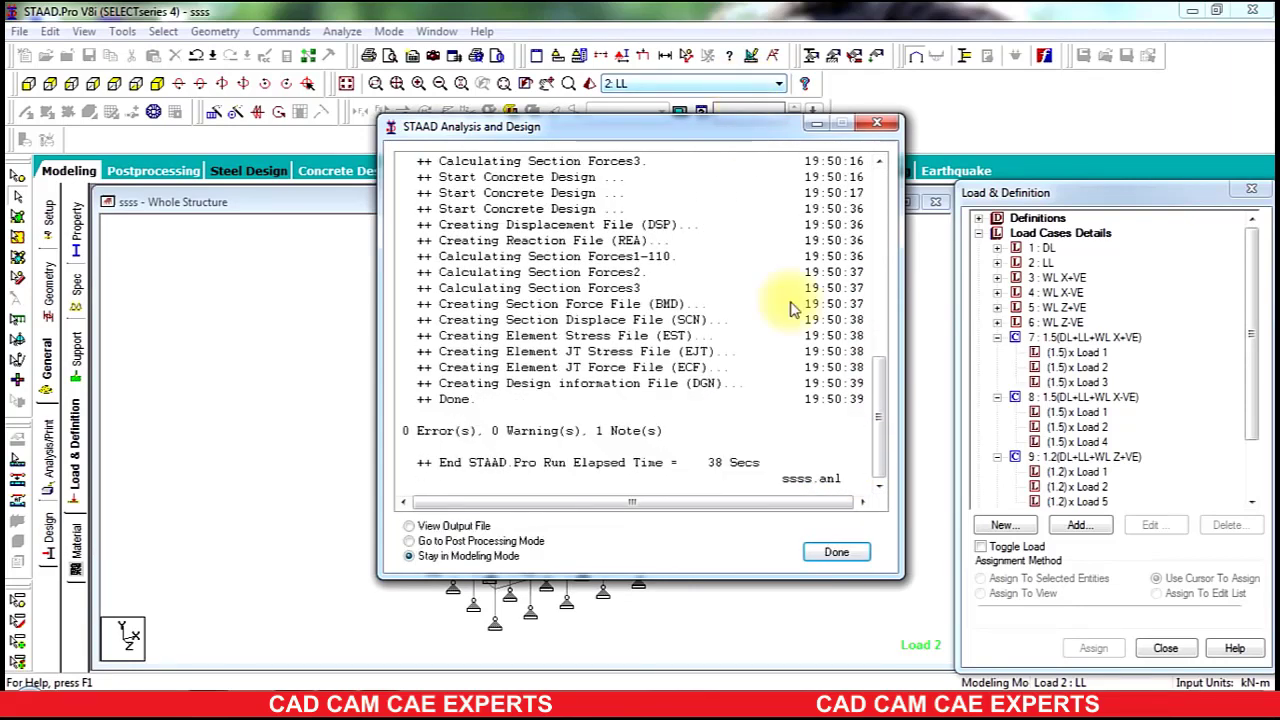
{"action": "left_click", "coordinate": [448, 541]}
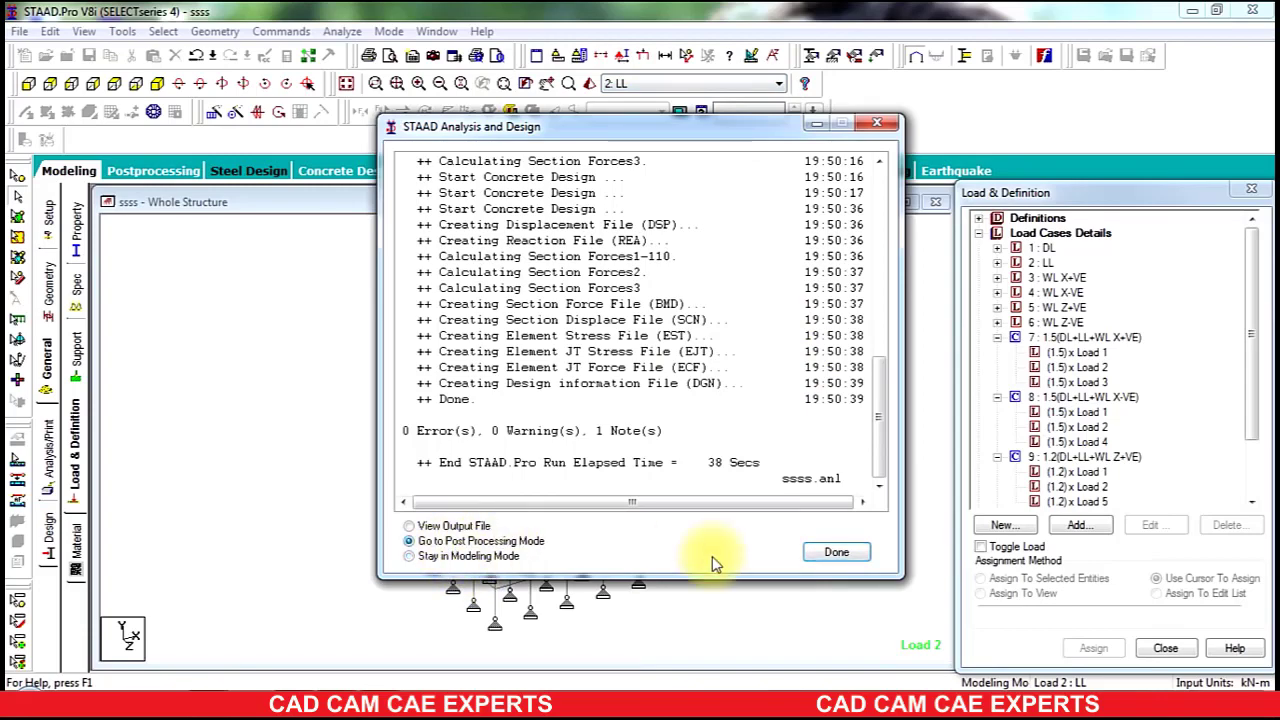
{"action": "left_click", "coordinate": [830, 552]}
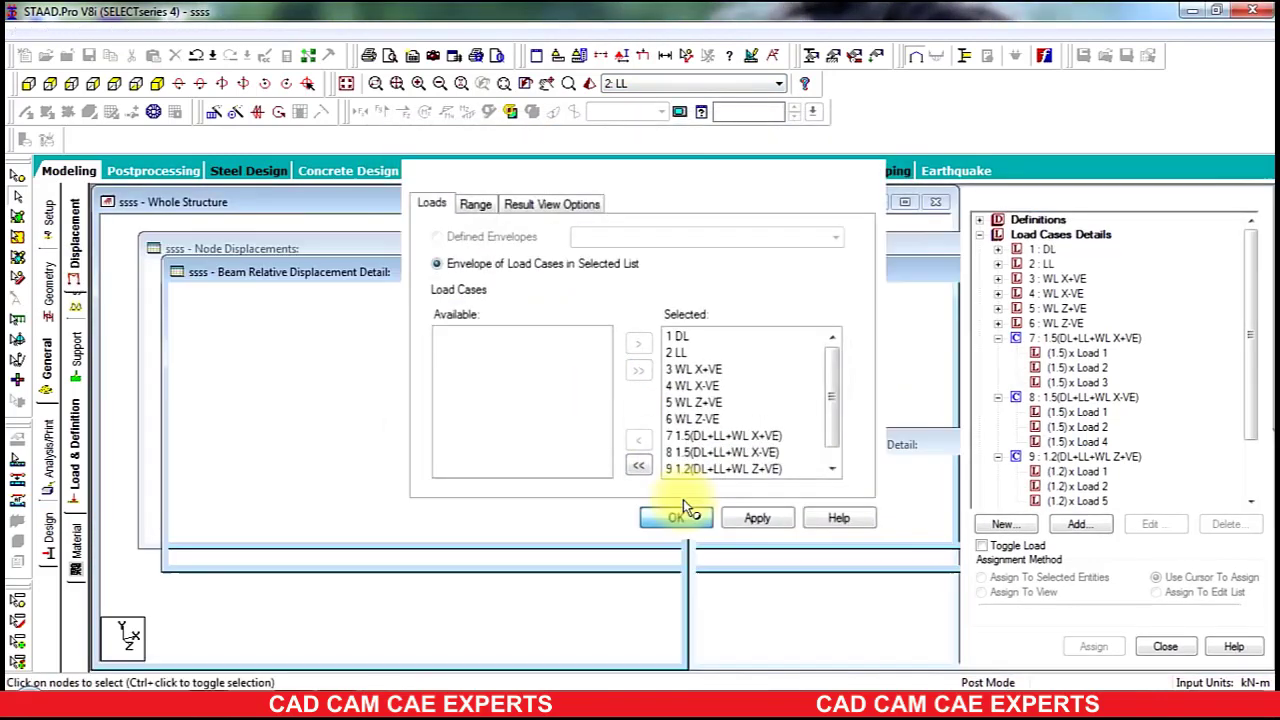
{"action": "left_click", "coordinate": [672, 498]}
- View the enlarged structure's displaced shape for combination 8, 1.5(DL+LL+WL X-VE), and combination 10, 1.2(DL+LL+WL Z-VE)
{"action": "double_click", "coordinate": [609, 202]}
{"action": "left_click", "coordinate": [700, 83]}
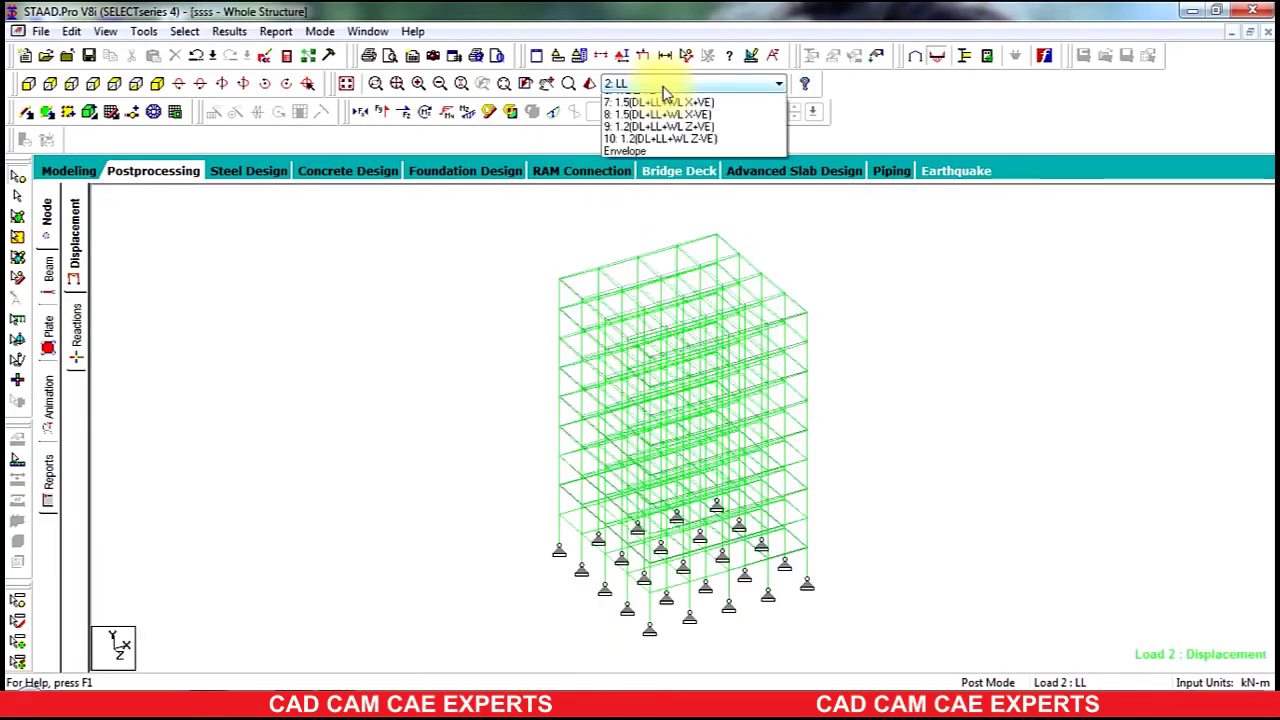
{"action": "left_click", "coordinate": [675, 183]}
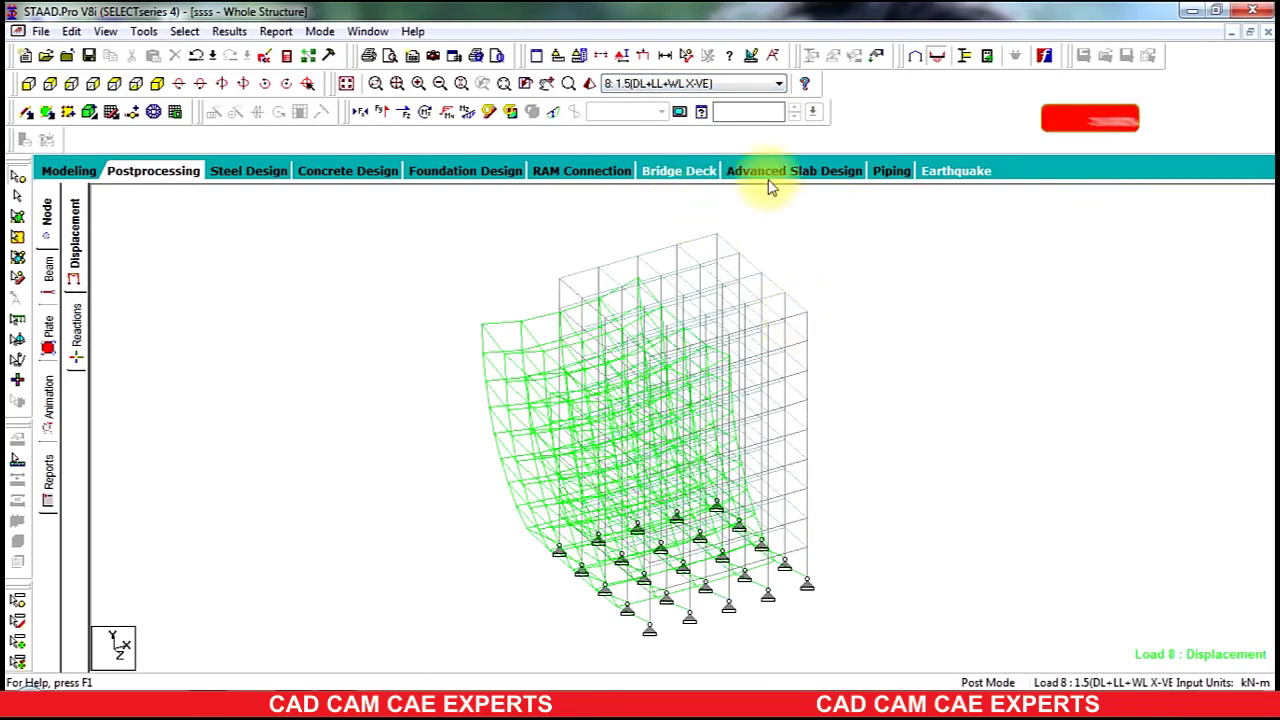
{"action": "left_click", "coordinate": [725, 84]}
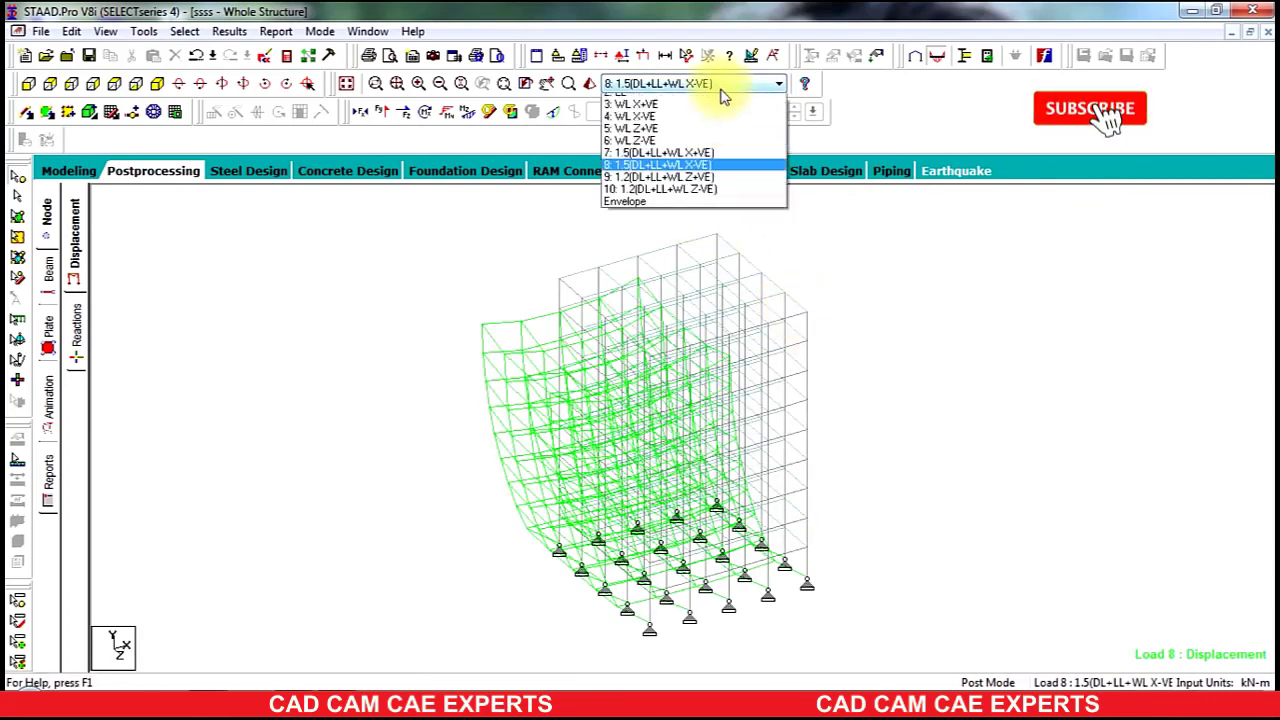
{"action": "left_click", "coordinate": [686, 209]}
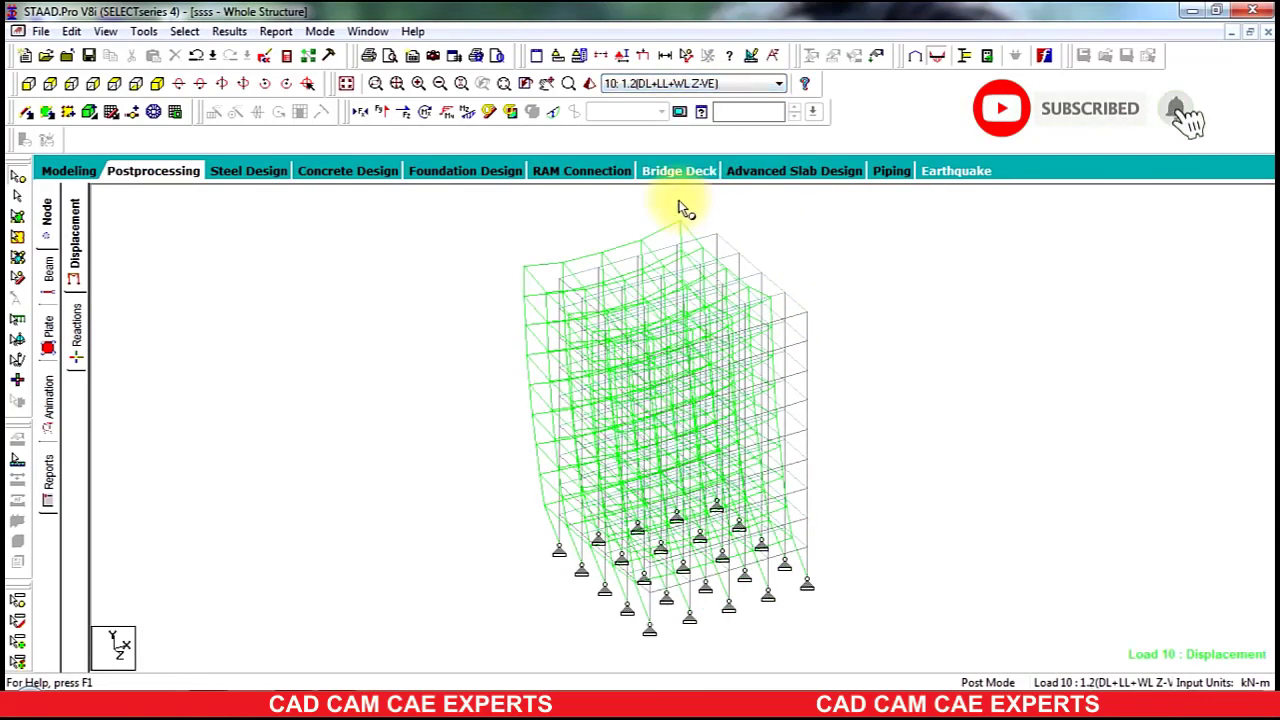
- Examine the frame's bending, torsion, shear and axial force diagrams for combination 10, leaving only the axial force diagram displayed
{"action": "left_click", "coordinate": [553, 115]}
{"action": "left_click", "coordinate": [447, 115]}
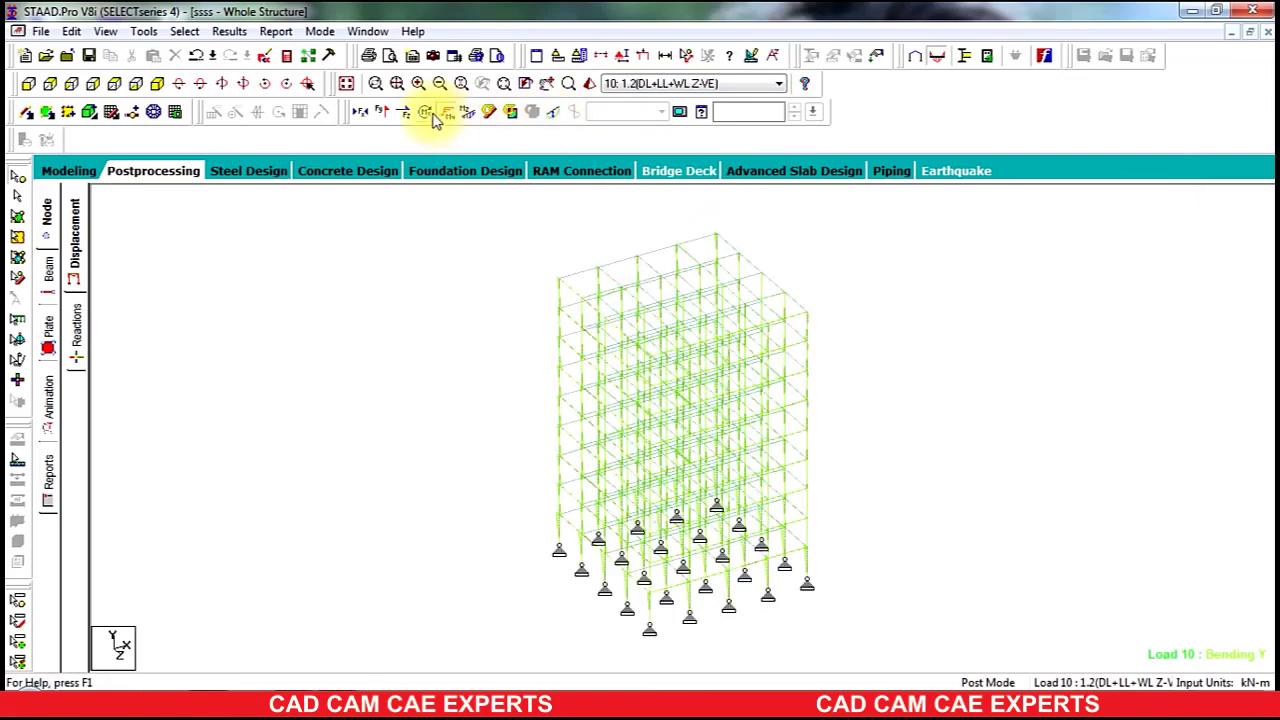
{"action": "left_click", "coordinate": [429, 117]}
{"action": "left_click", "coordinate": [405, 117]}
{"action": "left_click", "coordinate": [384, 115]}
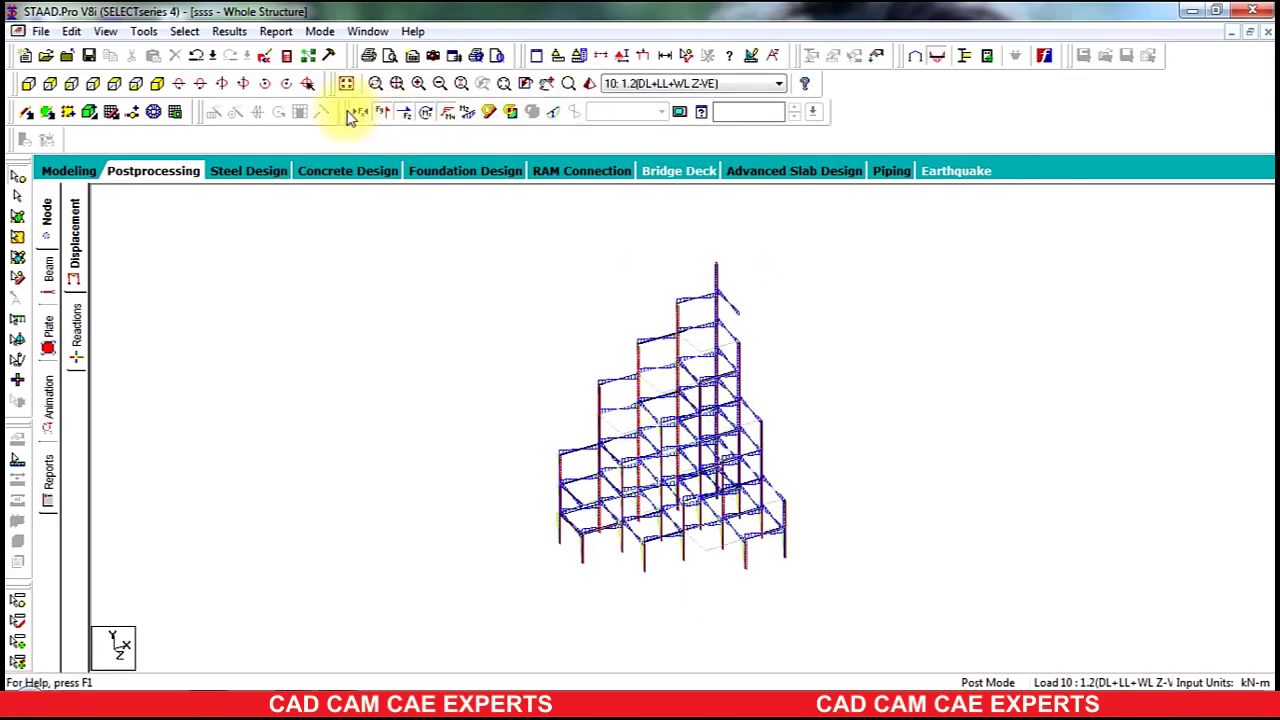
{"action": "left_click", "coordinate": [358, 114]}
{"action": "left_click", "coordinate": [389, 114]}
{"action": "left_click", "coordinate": [404, 114]}
{"action": "left_click", "coordinate": [428, 115]}
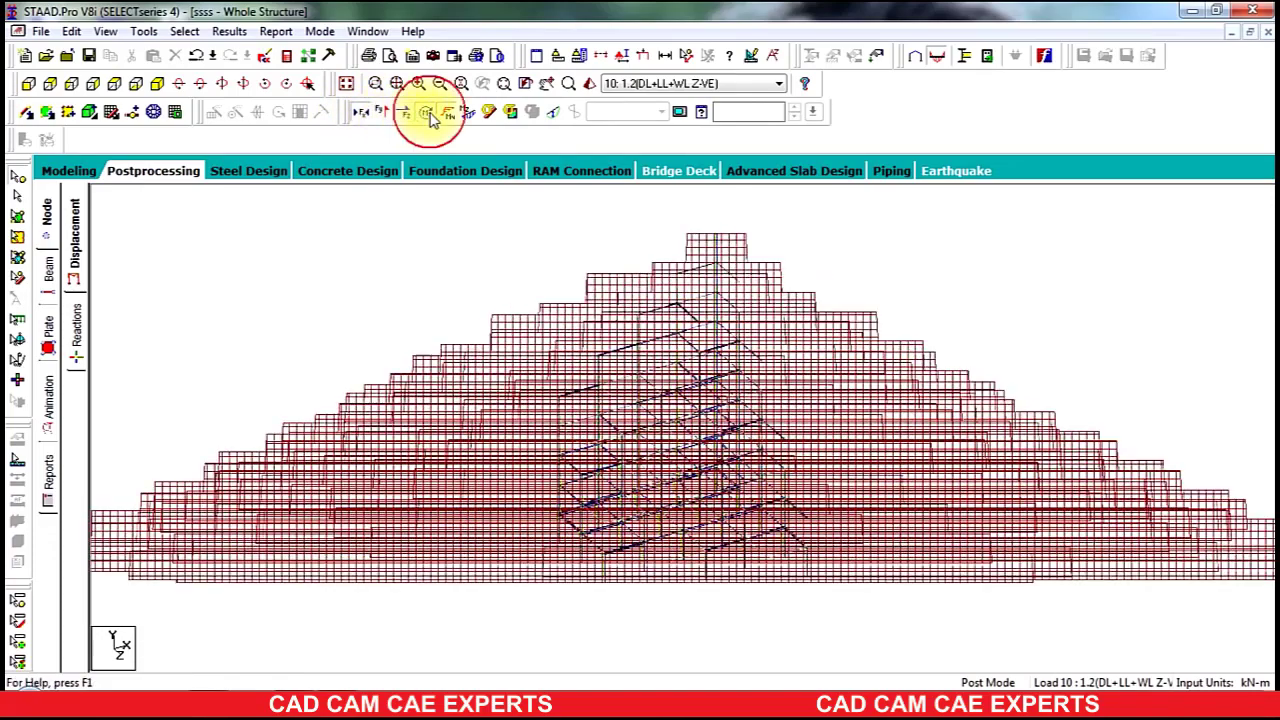
{"action": "left_click", "coordinate": [449, 115]}
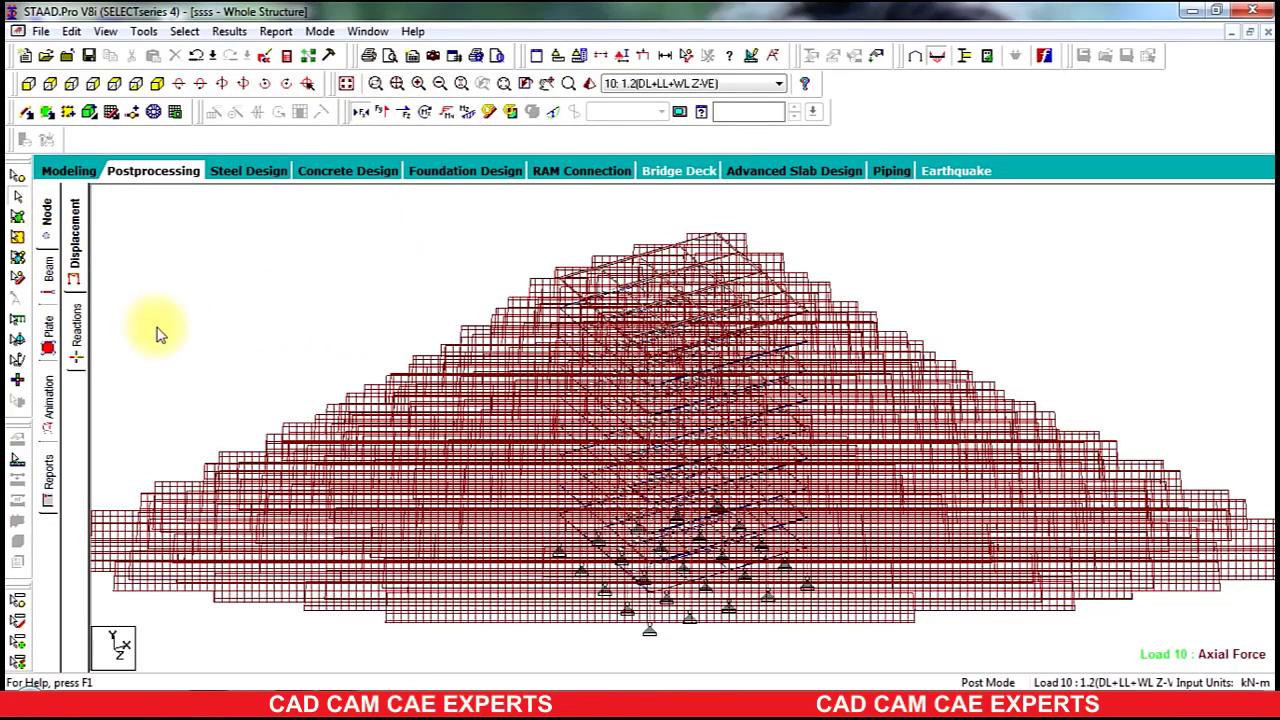
- Reduce the display scale of the axial force diagram so it fits closely around the frame
{"action": "left_click", "coordinate": [338, 264]}
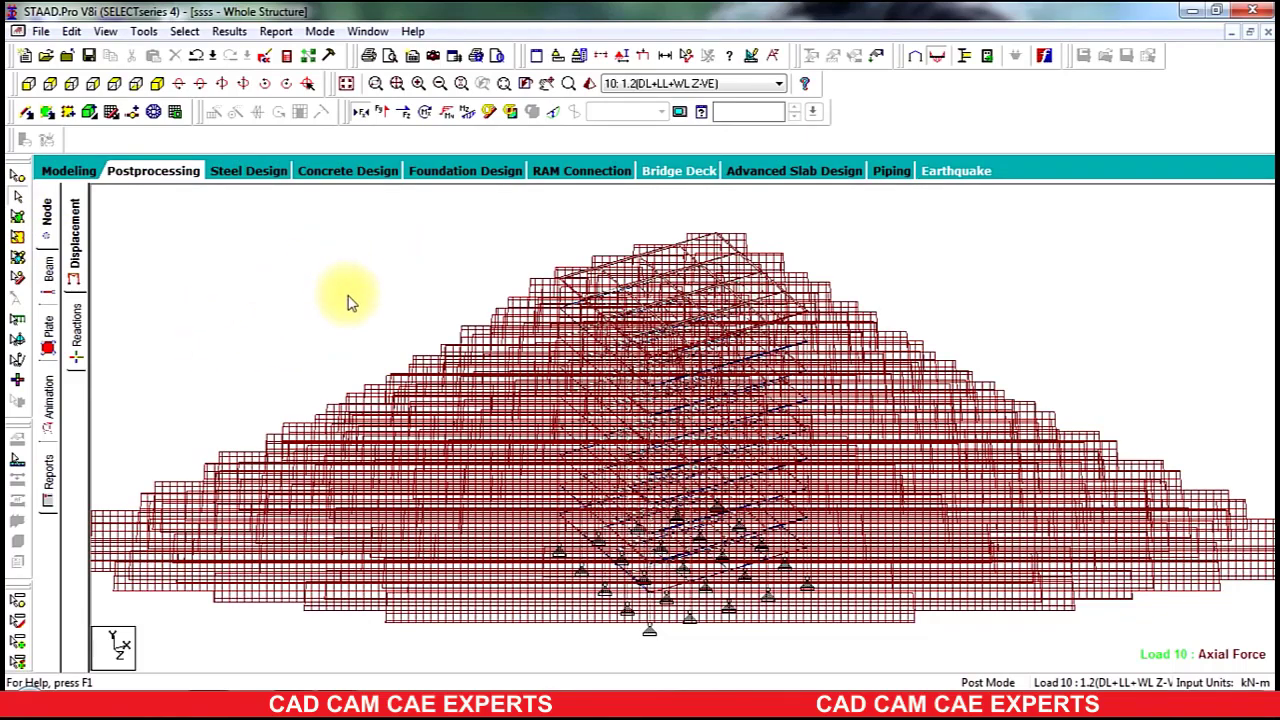
{"action": "key", "text": "9"}
{"action": "key", "text": "9"}
{"action": "key", "text": "9"}
{"action": "key", "text": "9"}
{"action": "key", "text": "9"}
{"action": "key", "text": "9"}
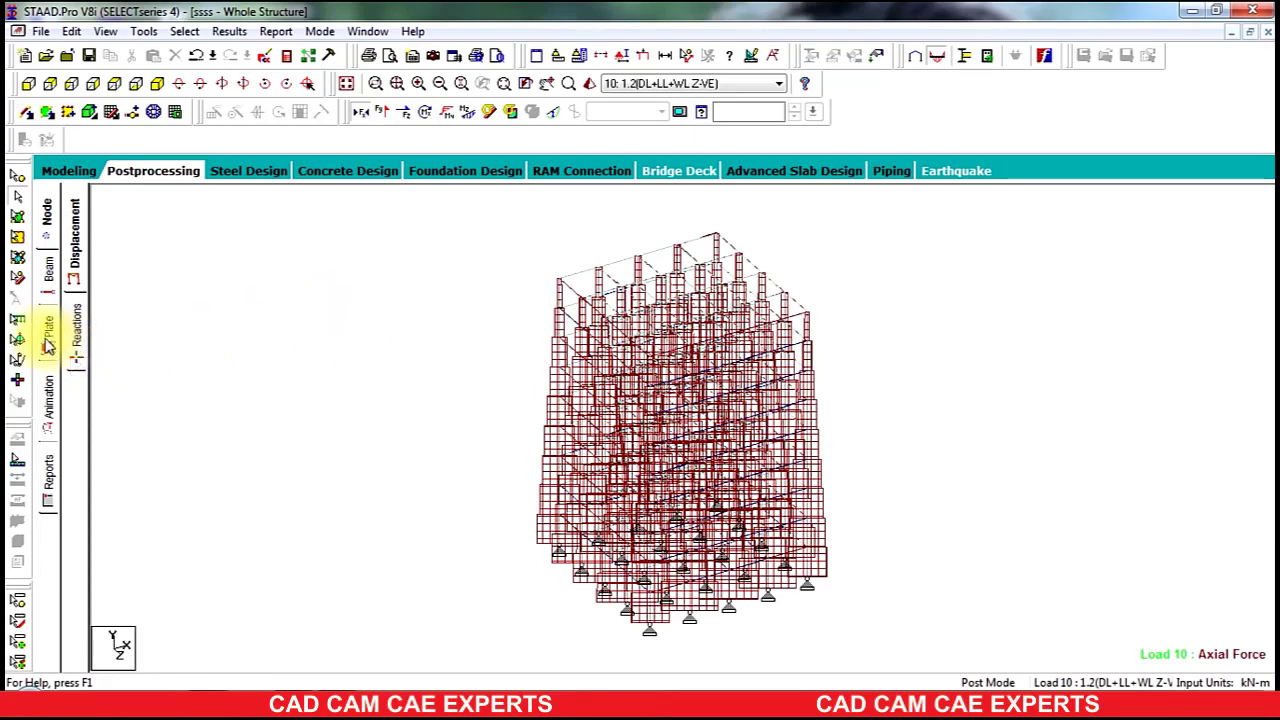
- Review the beam end forces and force details, inspecting individual members inside the frame and along its top edge
{"action": "left_click", "coordinate": [47, 272]}
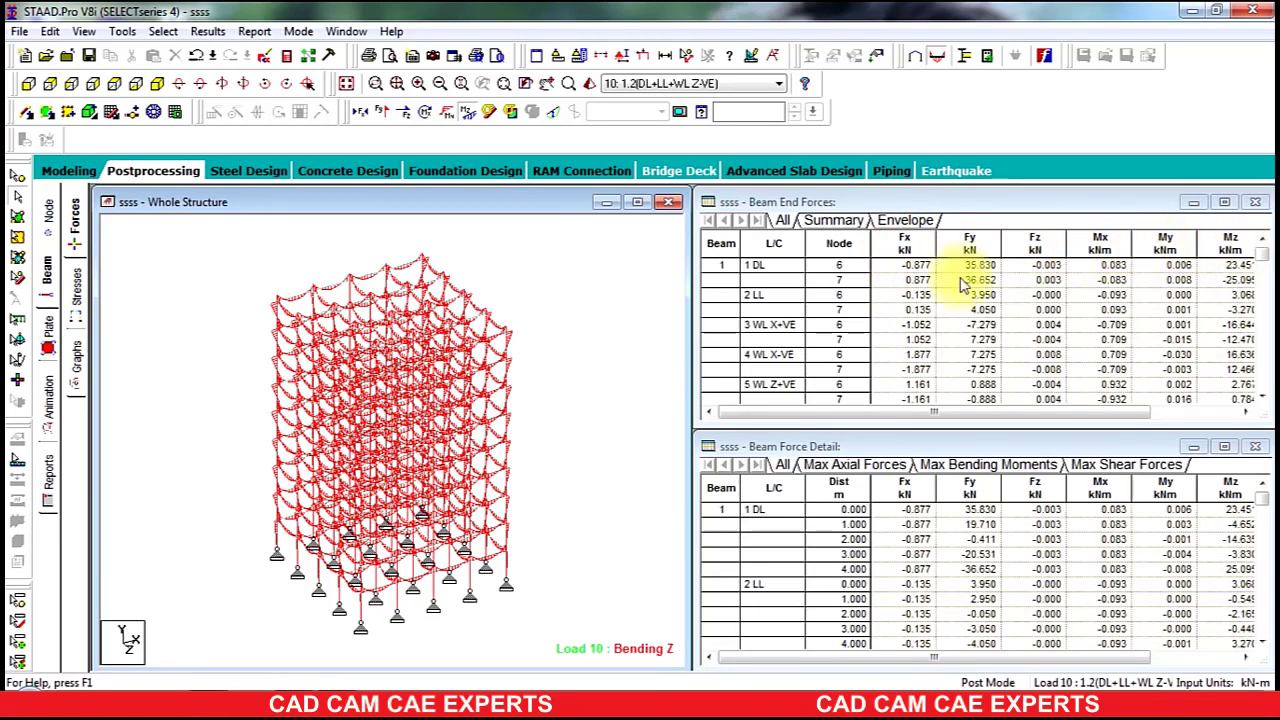
{"action": "left_click_drag", "start_coordinate": [938, 412], "coordinate": [757, 386]}
{"action": "scroll", "coordinate": [714, 314], "scroll_direction": "down", "scroll_amount": 5}
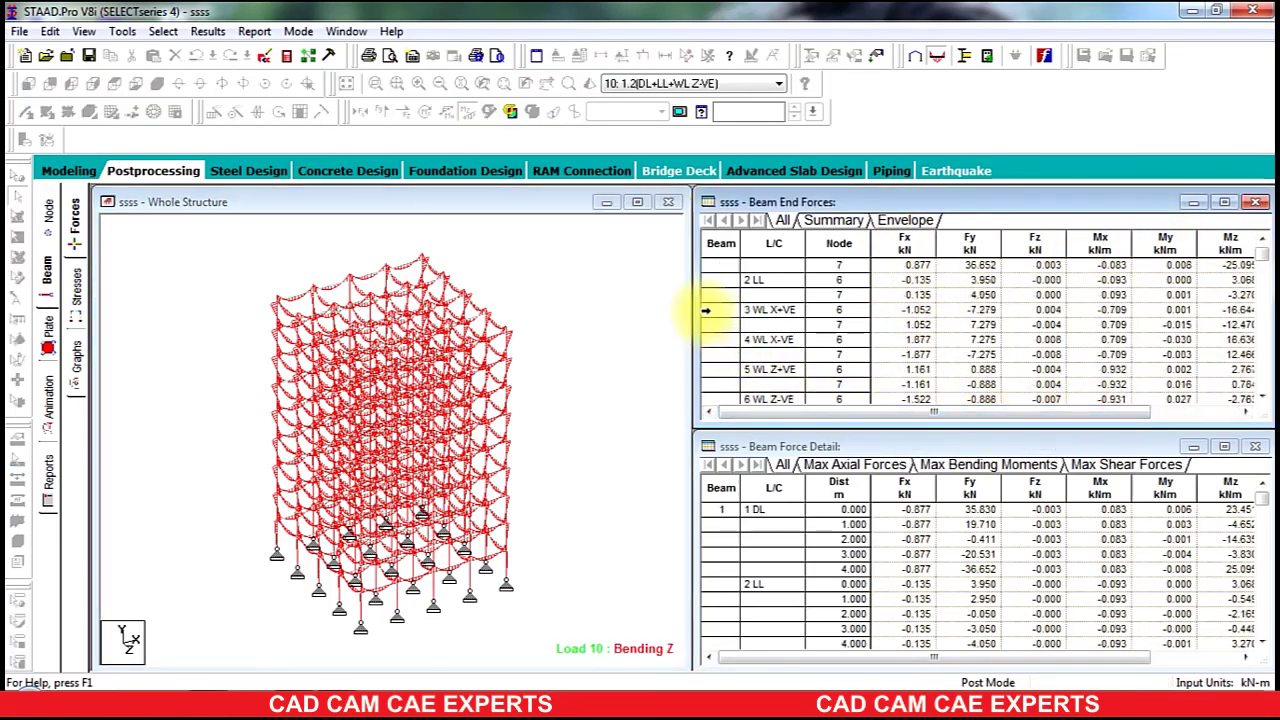
{"action": "scroll", "coordinate": [708, 330], "scroll_direction": "down", "scroll_amount": 10}
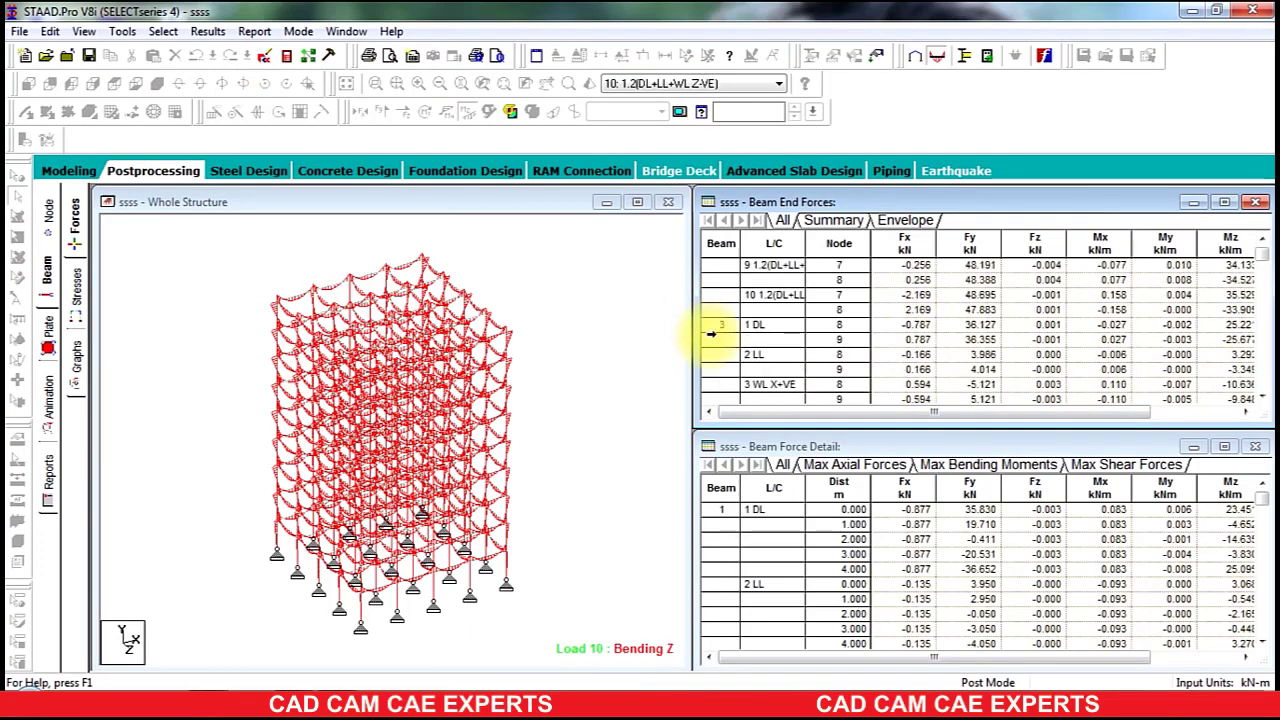
{"action": "left_click", "coordinate": [395, 448]}
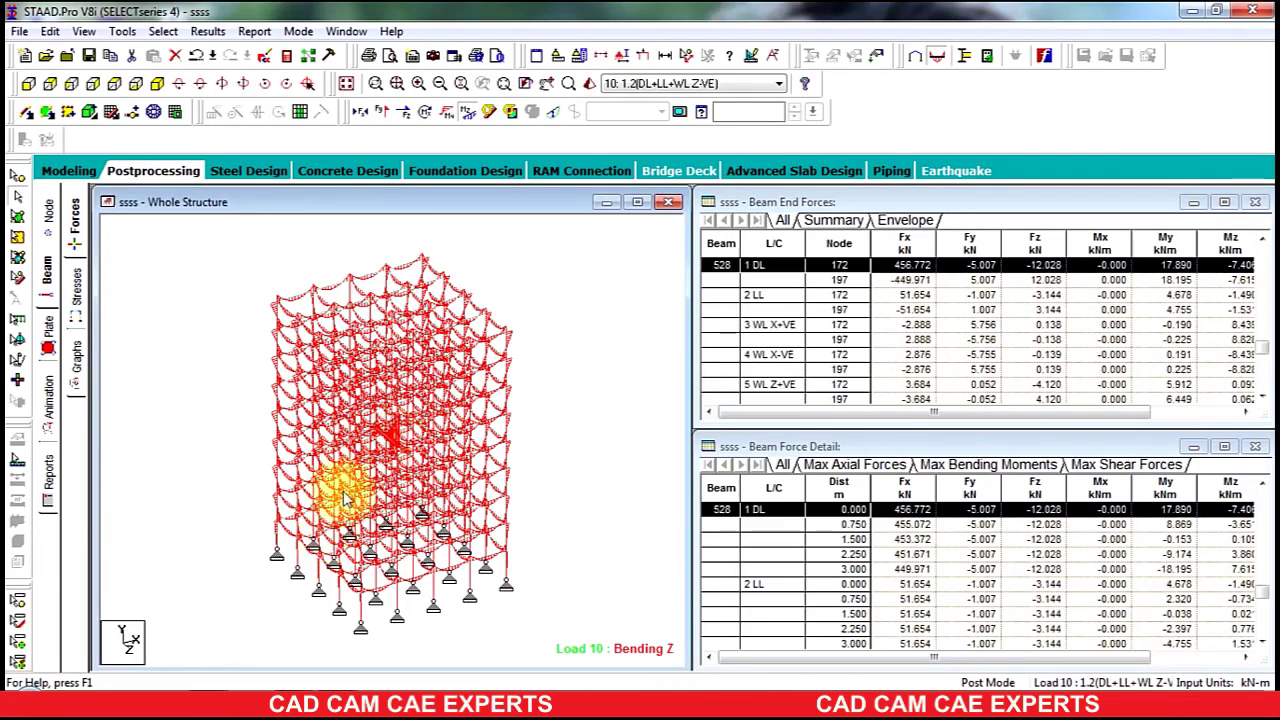
{"action": "left_click", "coordinate": [327, 448]}
{"action": "left_click", "coordinate": [302, 296]}
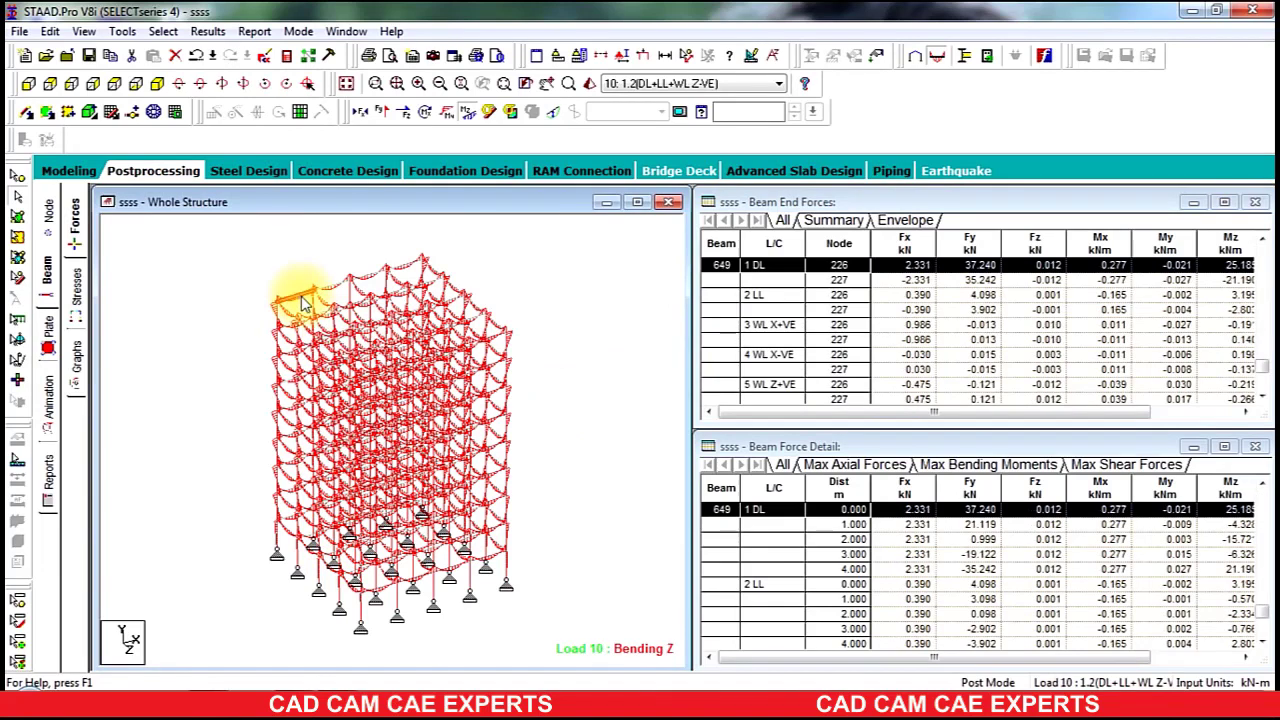
{"action": "left_click", "coordinate": [366, 272]}
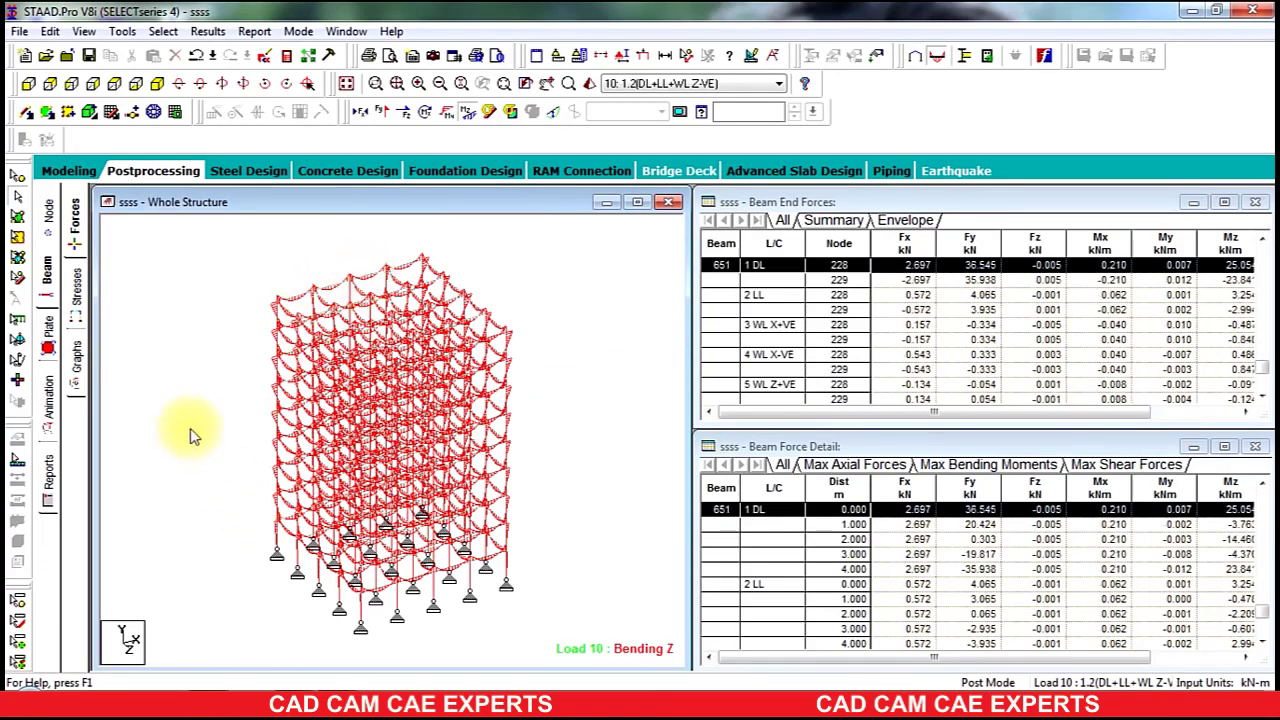
- Open the plate results with stress type None and select a roof slab plate to inspect its stresses
{"action": "left_click", "coordinate": [48, 340]}
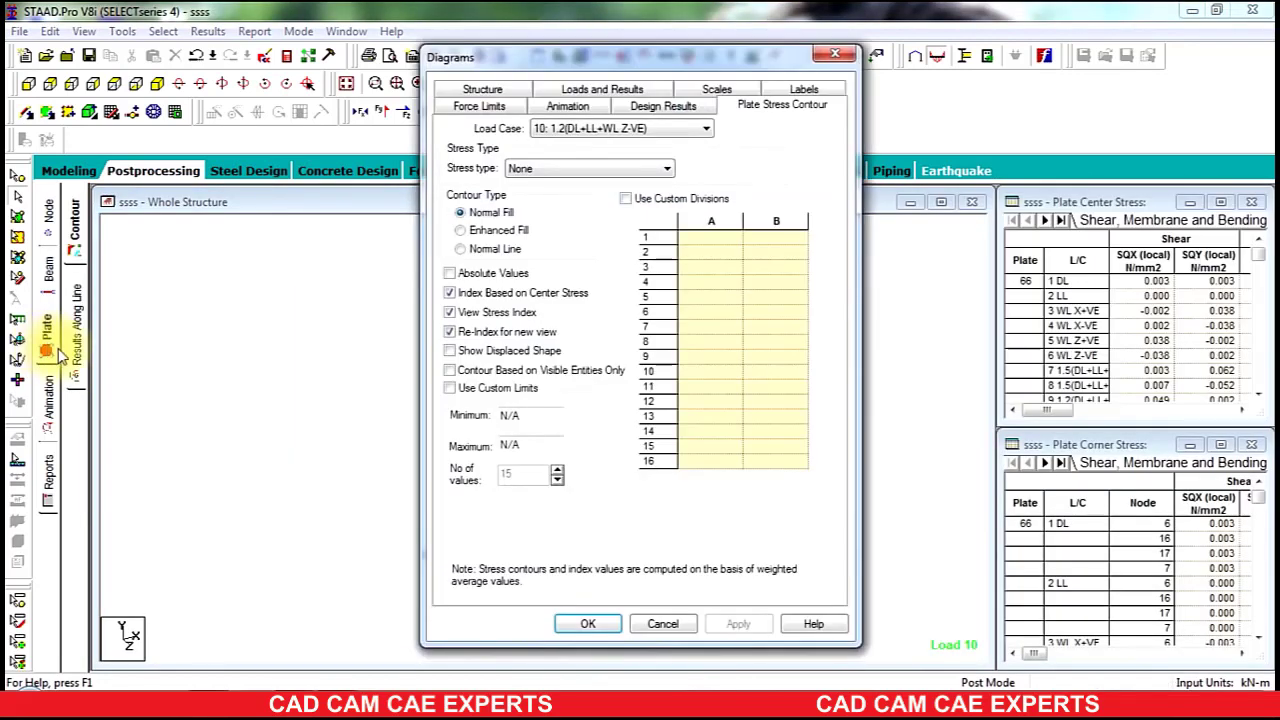
{"action": "left_click", "coordinate": [529, 170]}
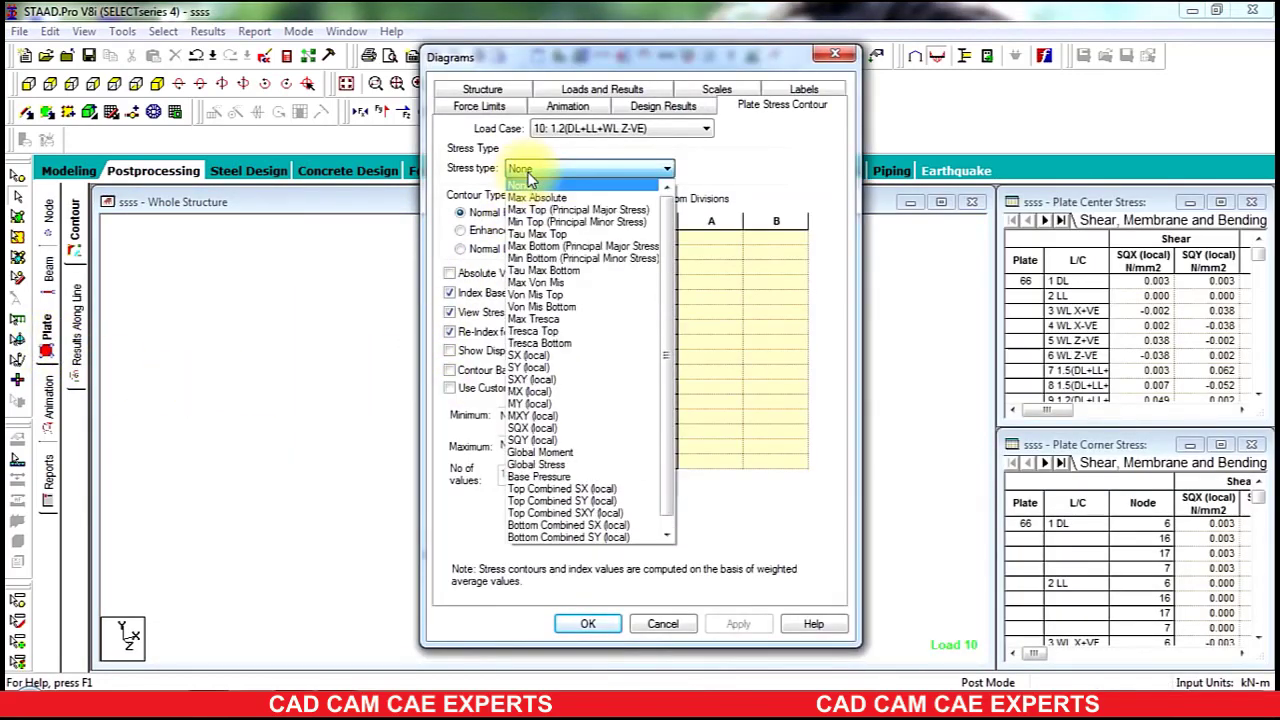
{"action": "left_click", "coordinate": [529, 177]}
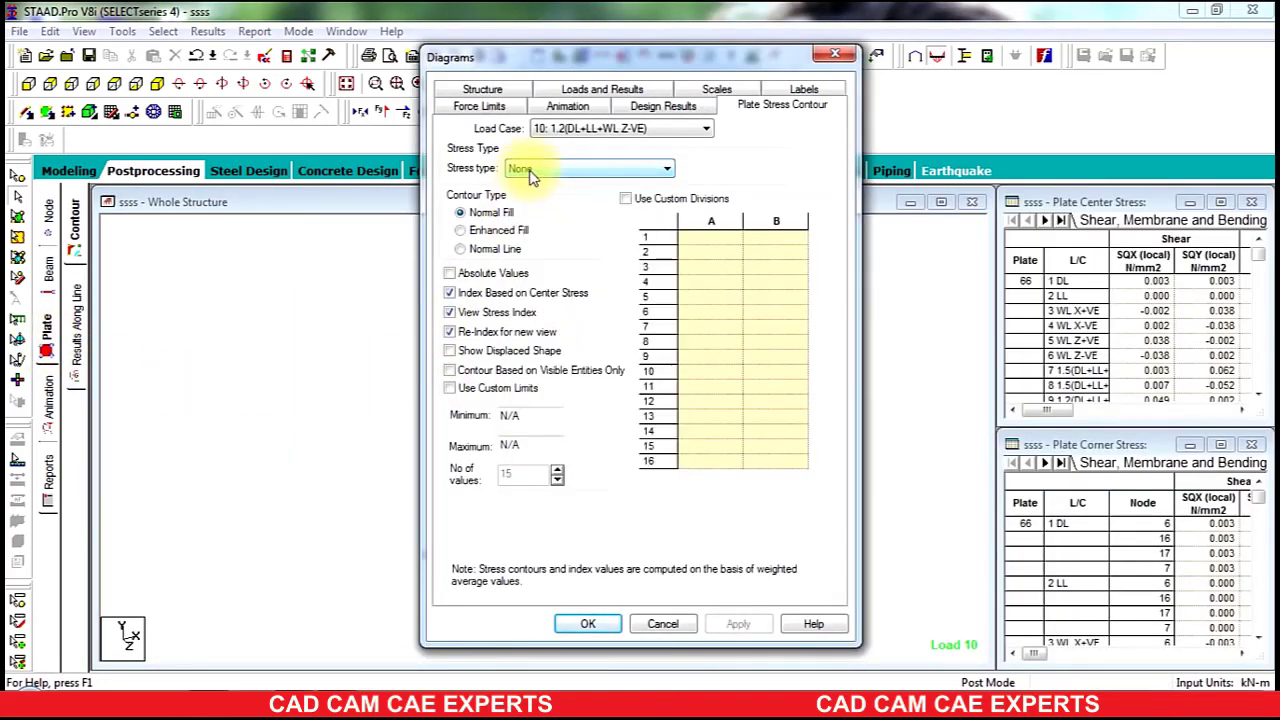
{"action": "left_click", "coordinate": [592, 625]}
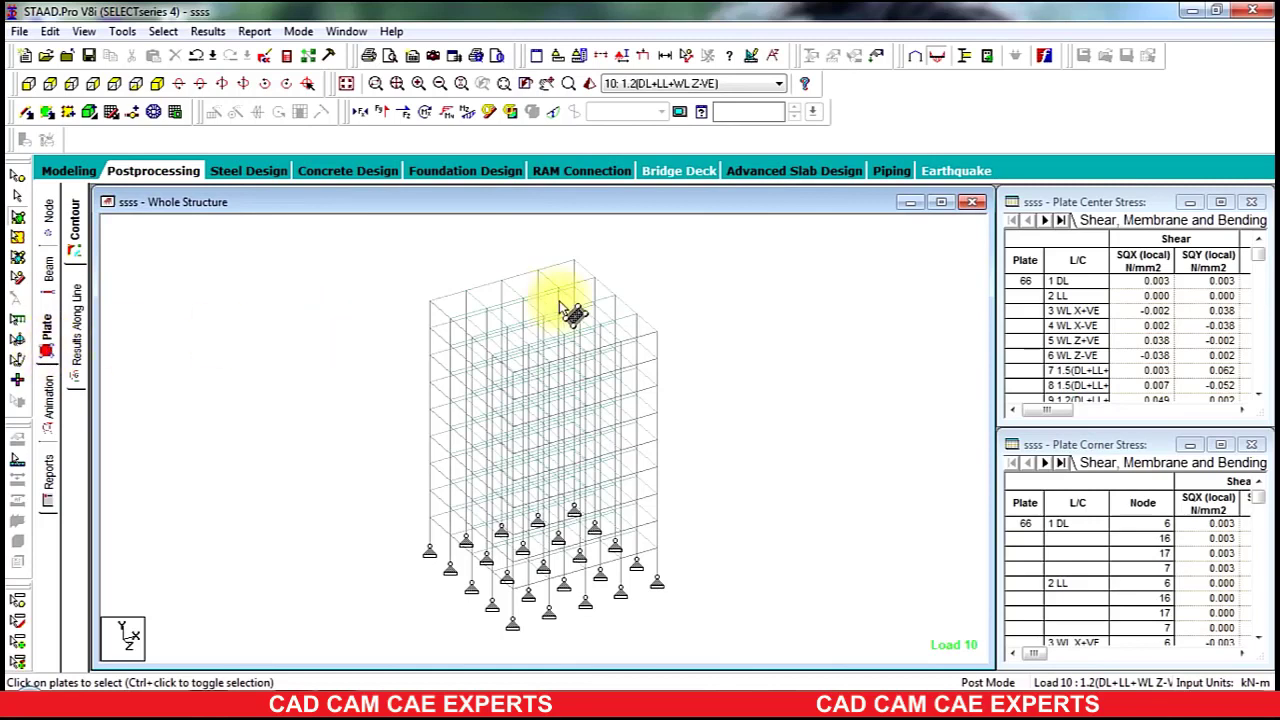
{"action": "left_click", "coordinate": [492, 301]}
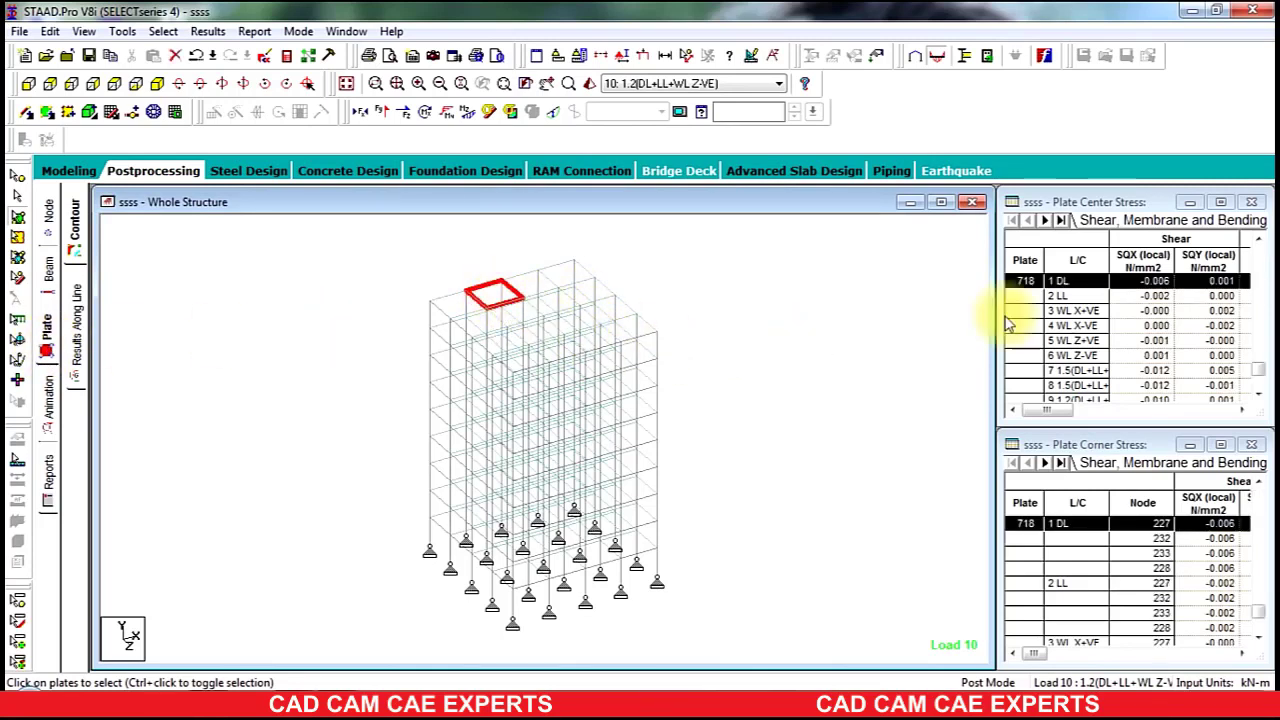
- Examine the enlarged plate center stress table, then its summary of maximum and minimum shear, membrane and bending values
{"action": "left_click", "coordinate": [1068, 410]}
{"action": "left_click_drag", "start_coordinate": [1071, 415], "coordinate": [1000, 423]}
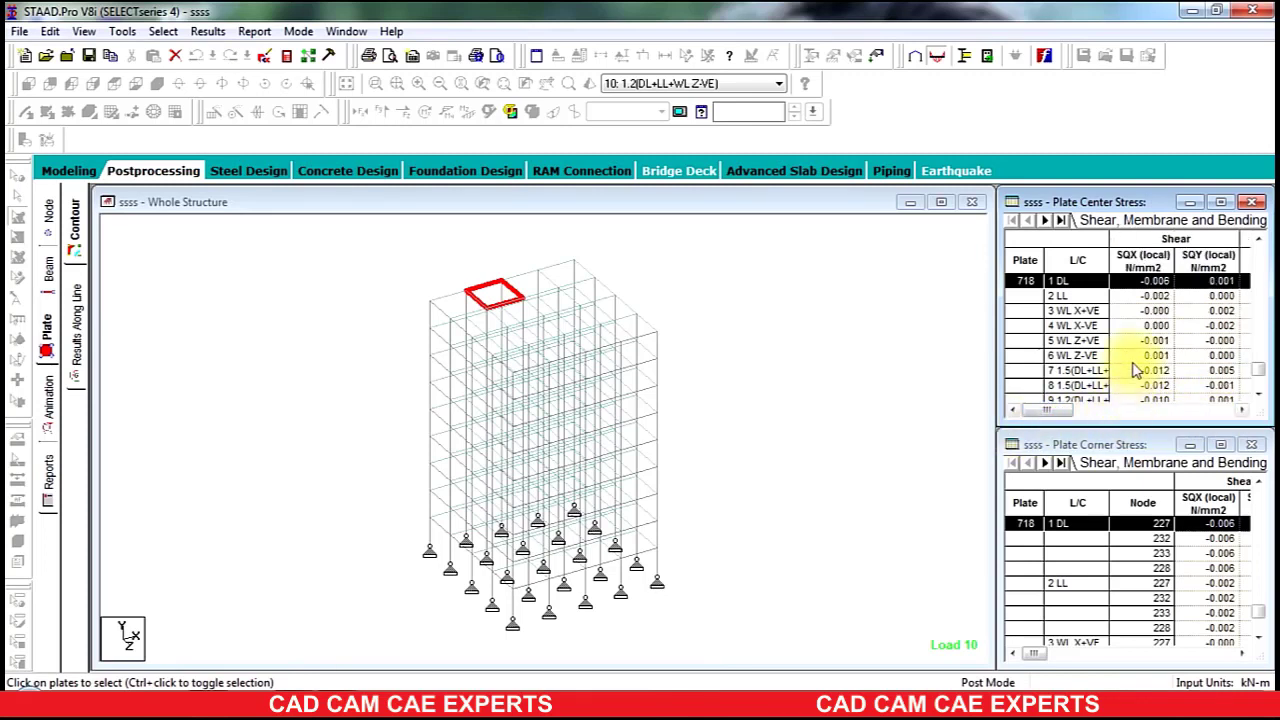
{"action": "scroll", "coordinate": [1135, 370], "scroll_direction": "down", "scroll_amount": 7}
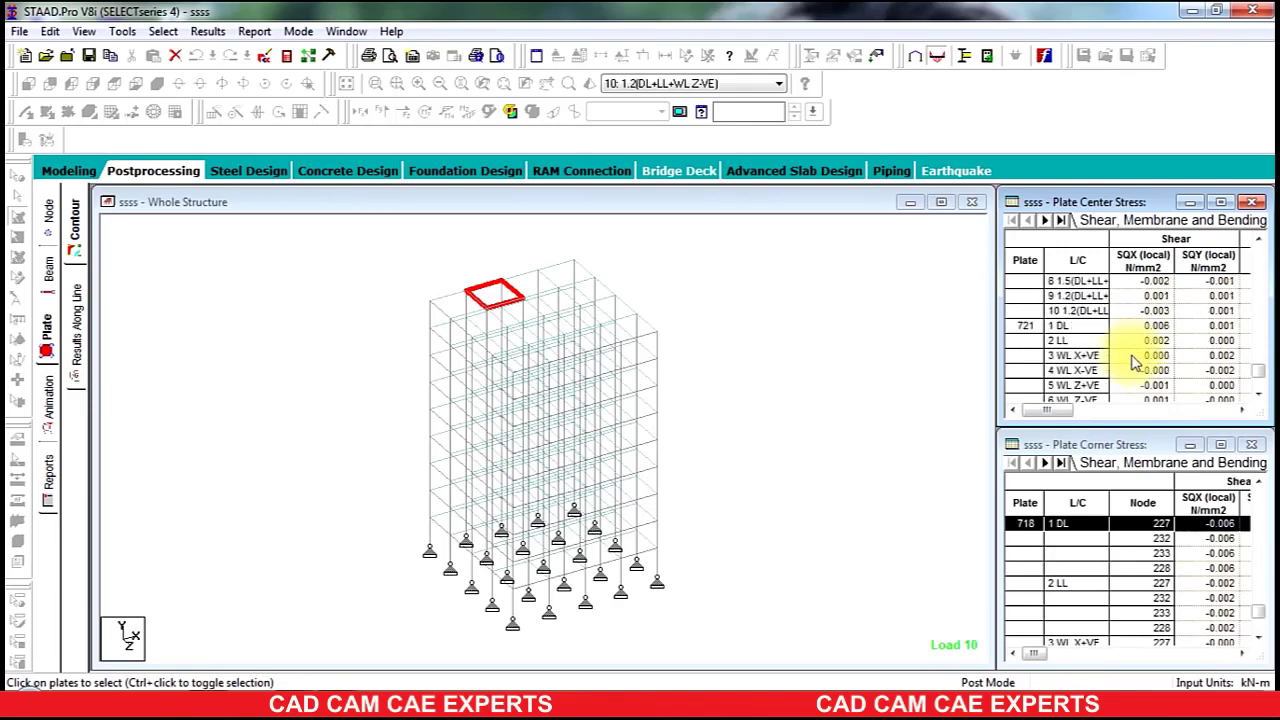
{"action": "scroll", "coordinate": [1135, 362], "scroll_direction": "down", "scroll_amount": 3}
{"action": "left_click", "coordinate": [1221, 203]}
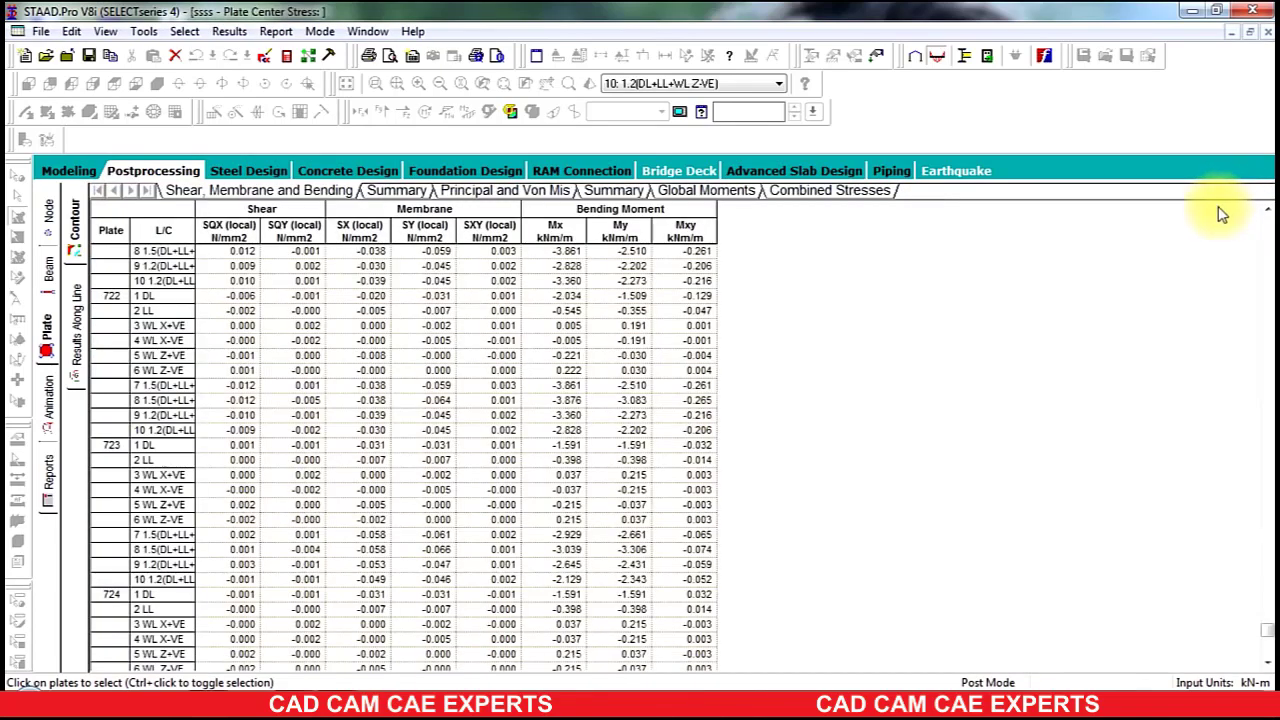
{"action": "scroll", "coordinate": [355, 407], "scroll_direction": "down", "scroll_amount": 5}
{"action": "scroll", "coordinate": [355, 405], "scroll_direction": "down", "scroll_amount": 12}
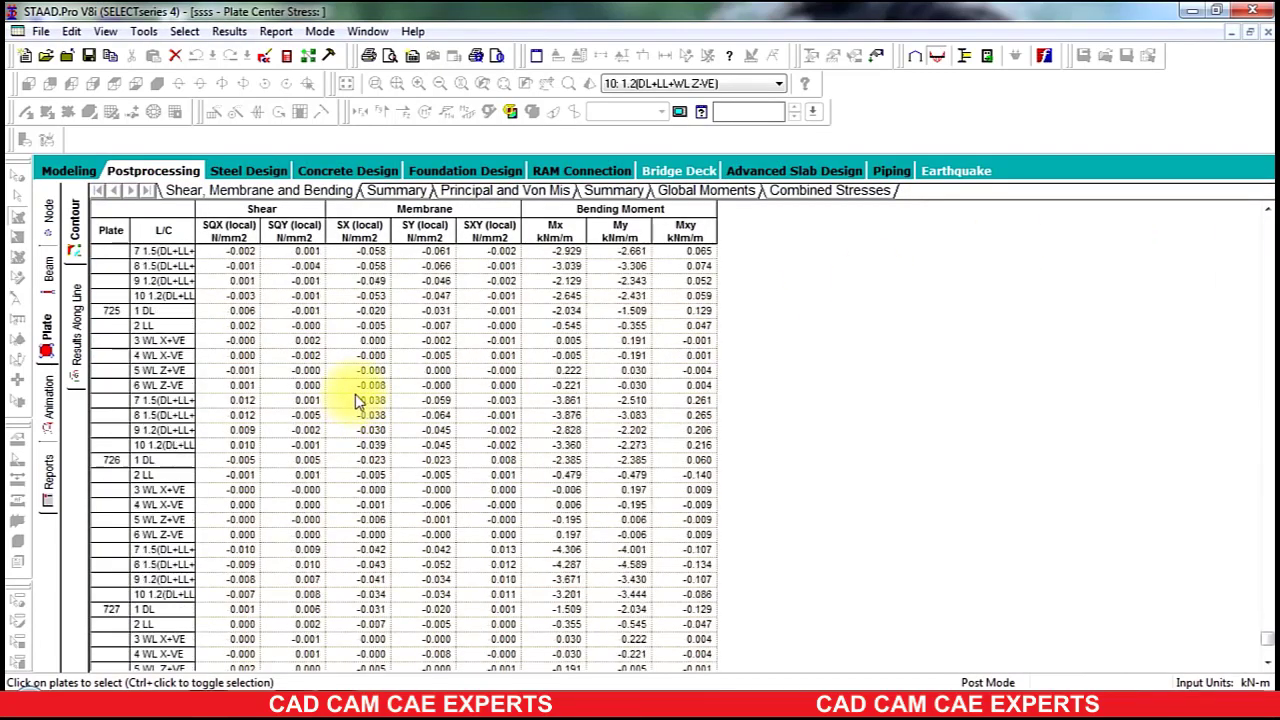
{"action": "left_click", "coordinate": [392, 197]}
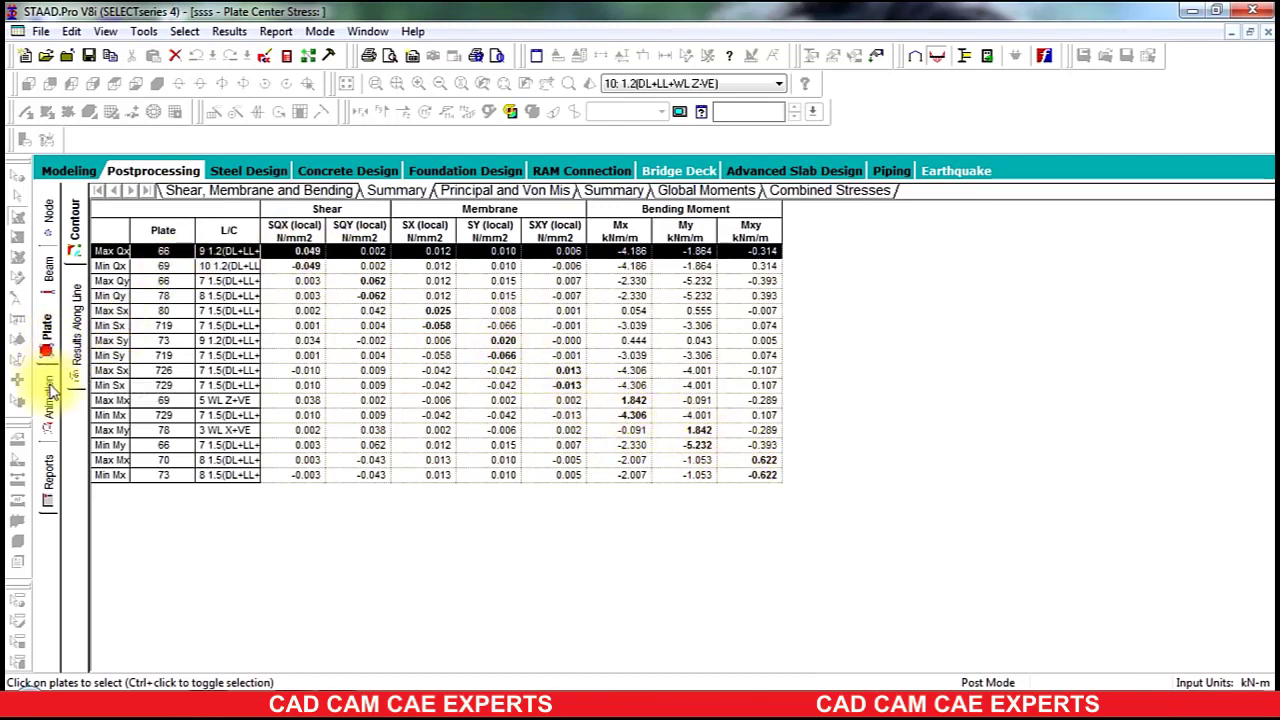
- Return to the node displacement results and play the section displacement animation of the structure for combination 10
{"action": "left_click", "coordinate": [145, 171]}
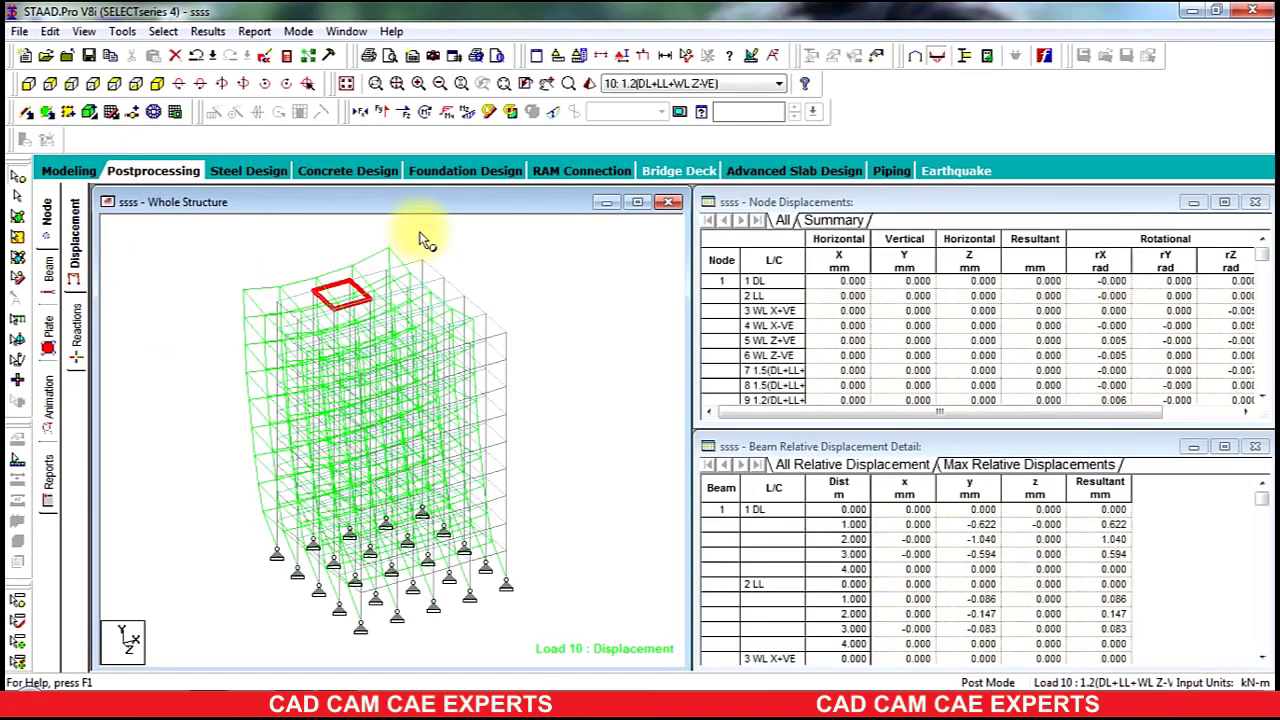
{"action": "left_click", "coordinate": [637, 202]}
{"action": "left_click", "coordinate": [51, 414]}
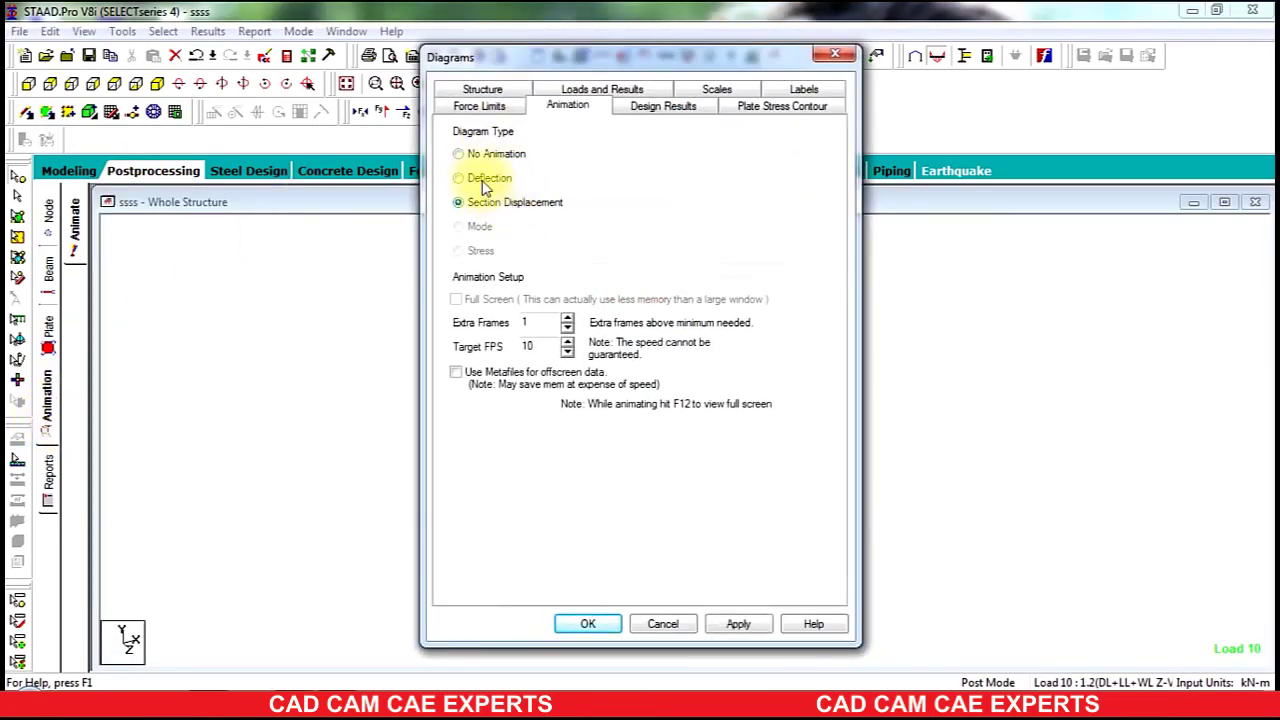
{"action": "left_click", "coordinate": [738, 623]}
{"action": "left_click", "coordinate": [590, 624]}
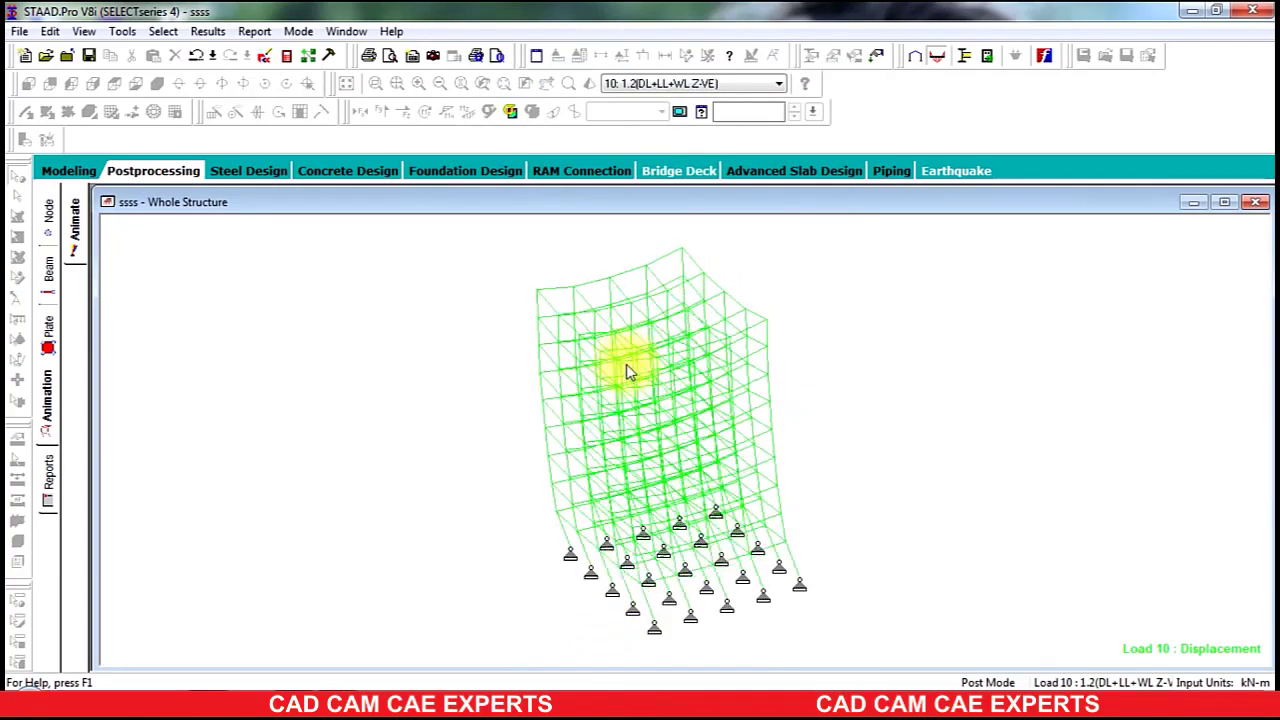
{"action": "left_click", "coordinate": [327, 320]}
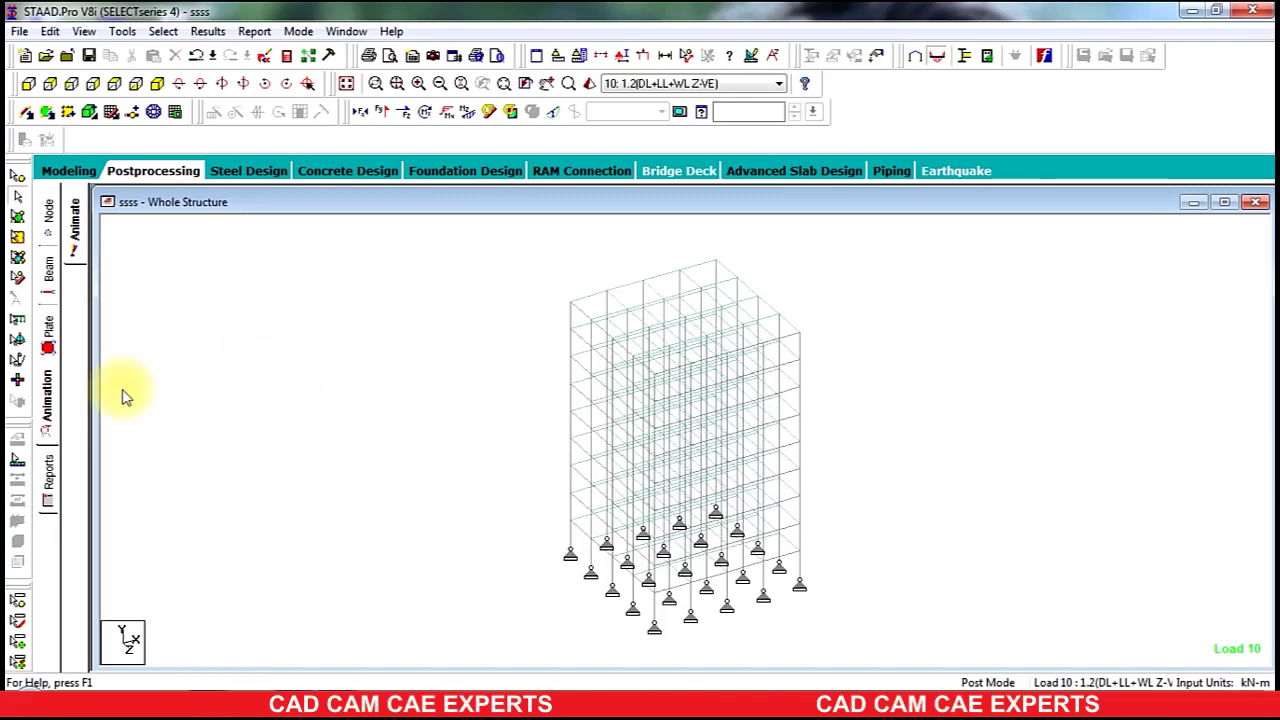
- Start the report setup, remove Job Info from the selected items and list the available Output items
{"action": "left_click", "coordinate": [50, 482]}
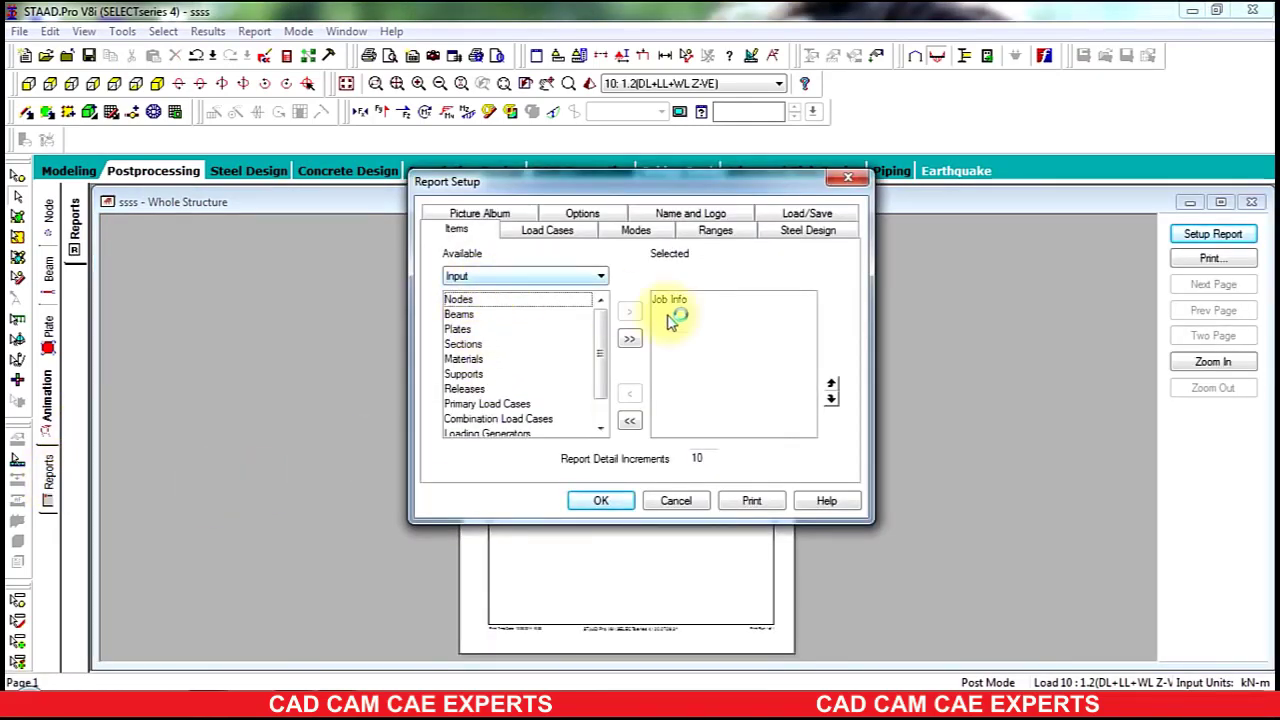
{"action": "left_click", "coordinate": [629, 420]}
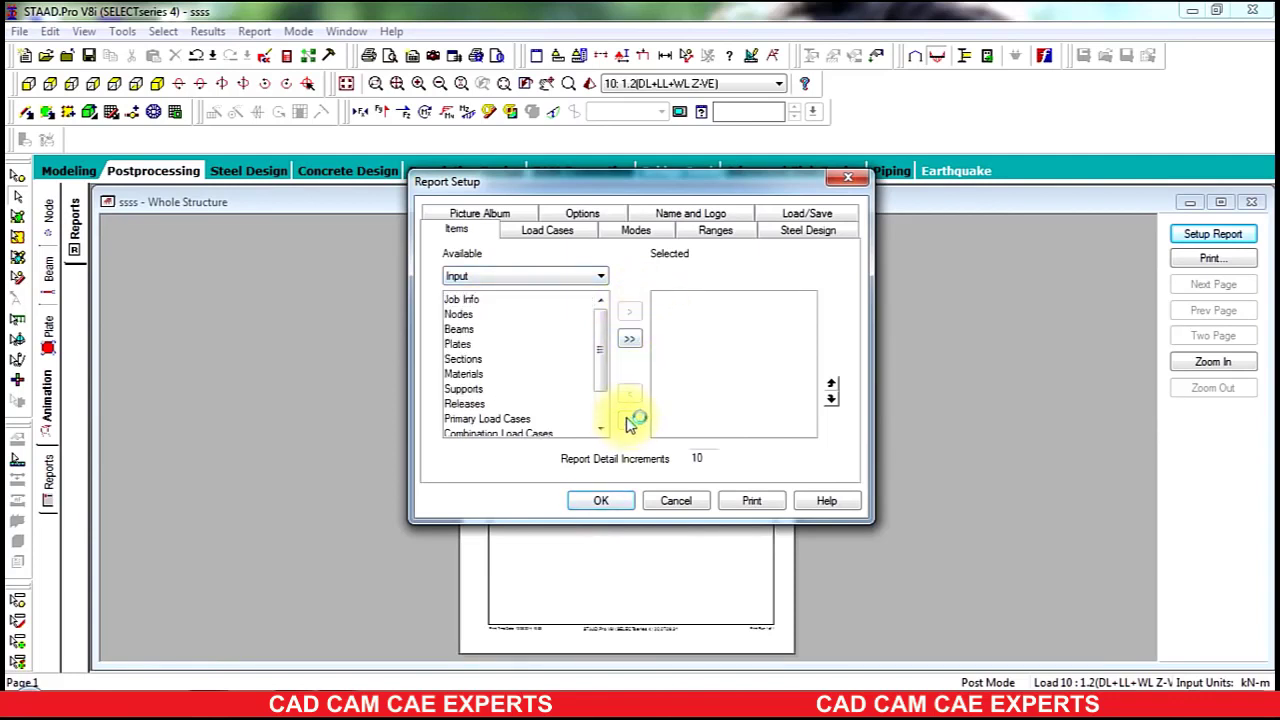
{"action": "left_click", "coordinate": [490, 278]}
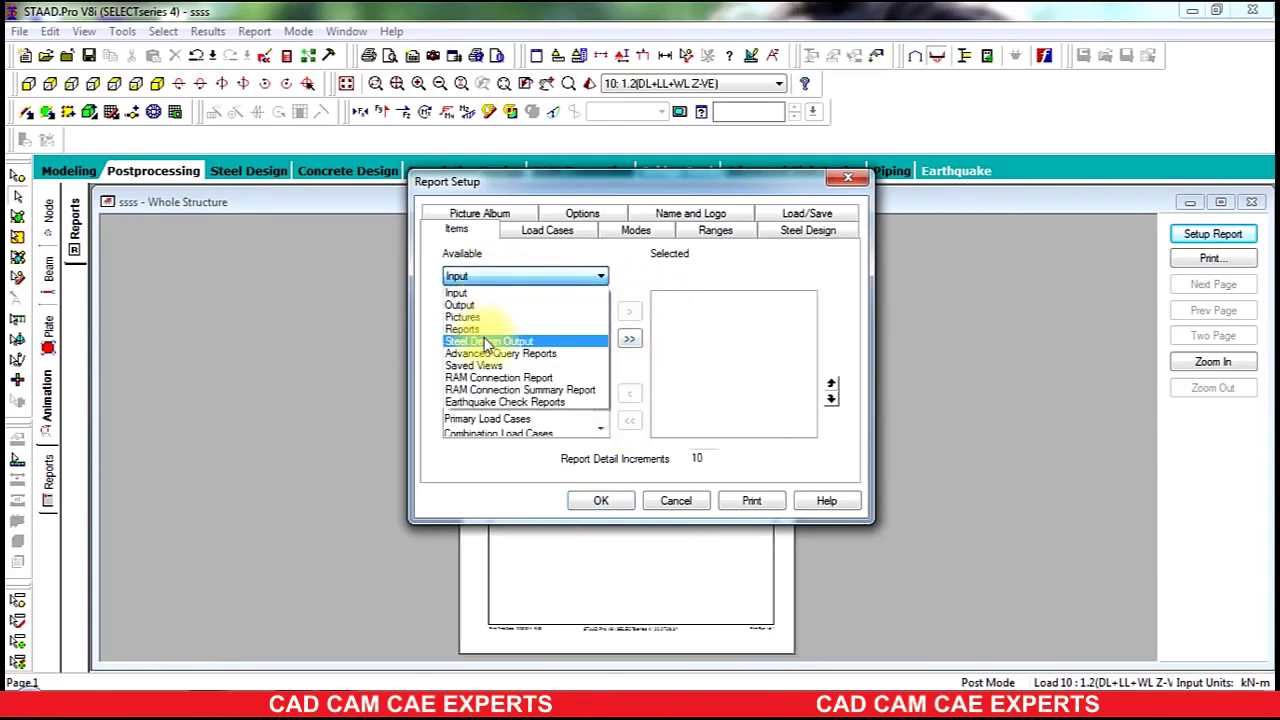
{"action": "left_click", "coordinate": [482, 305]}
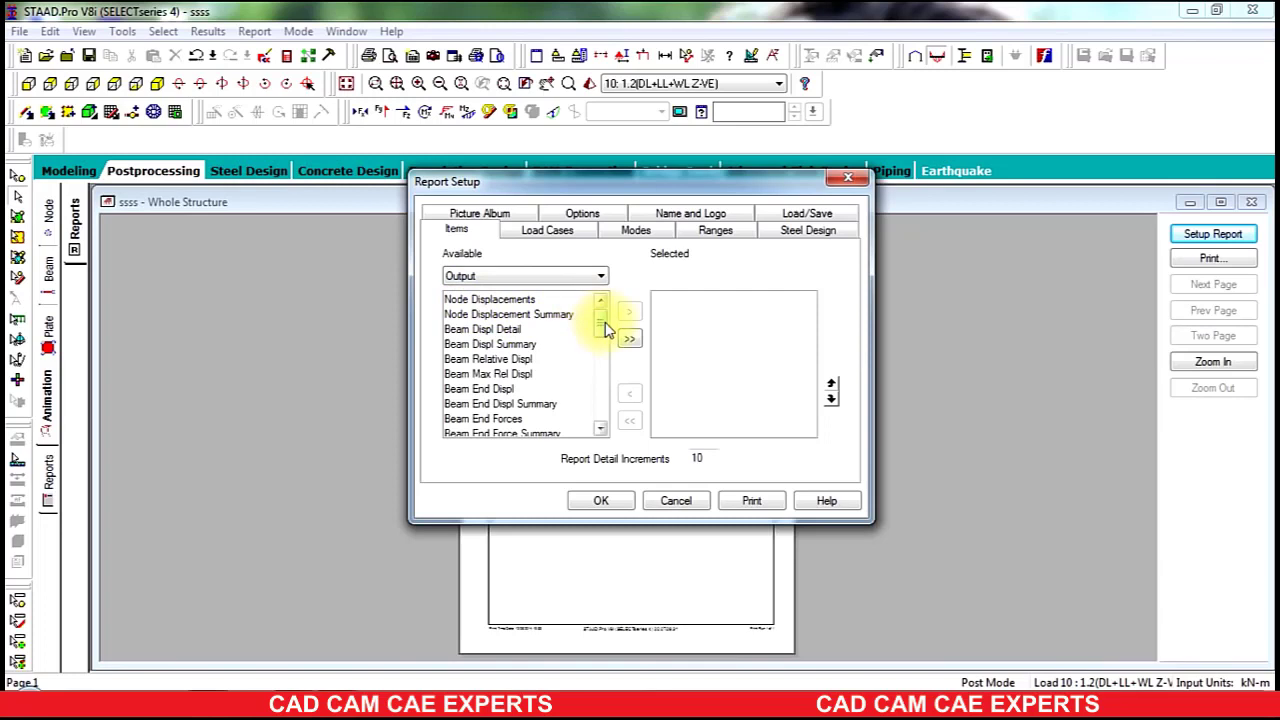
- Add Beam Max Shear Forces and Beam Max Axial Forces to the report items and generate the report
{"action": "left_click_drag", "start_coordinate": [604, 330], "coordinate": [604, 337]}
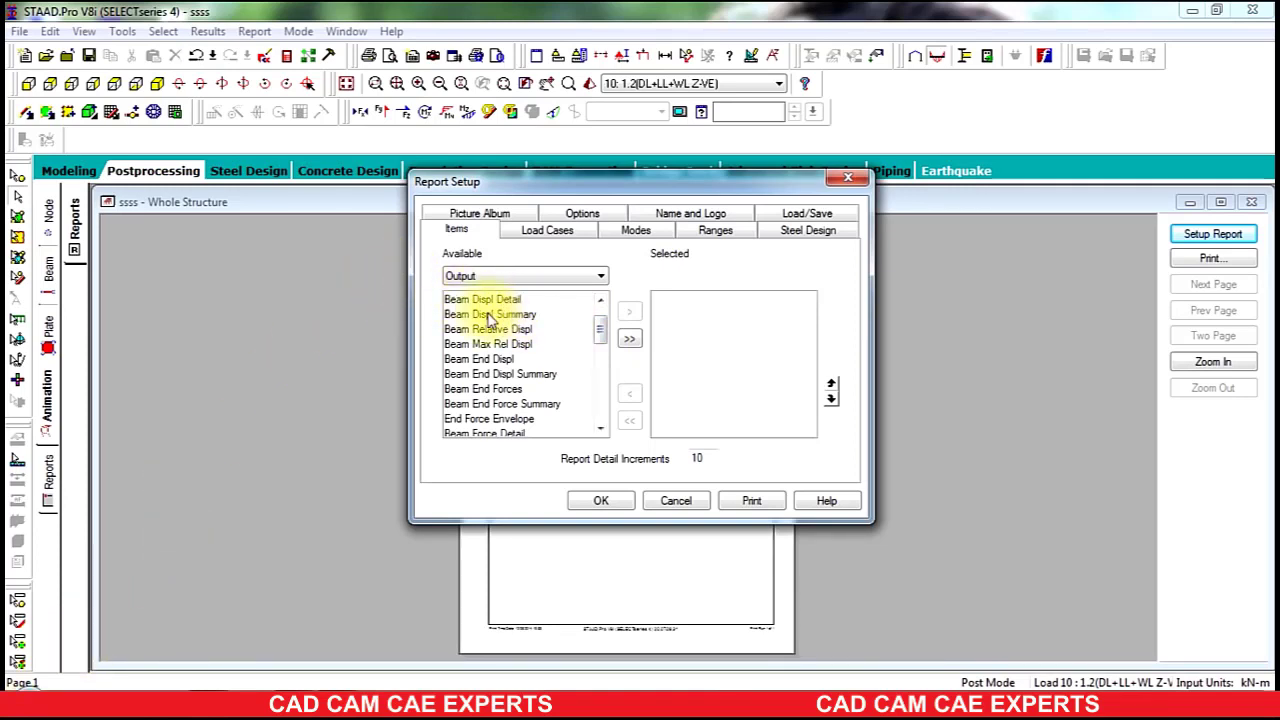
{"action": "left_click", "coordinate": [496, 345]}
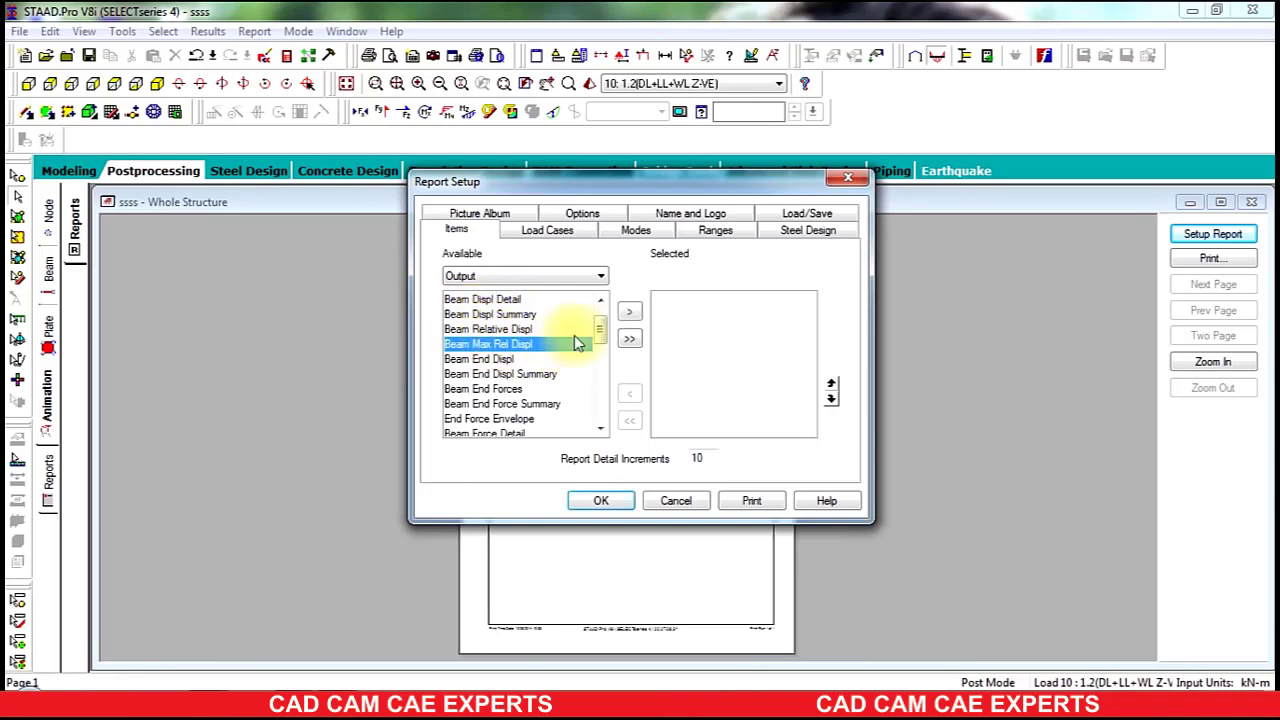
{"action": "left_click_drag", "start_coordinate": [605, 343], "coordinate": [610, 361]}
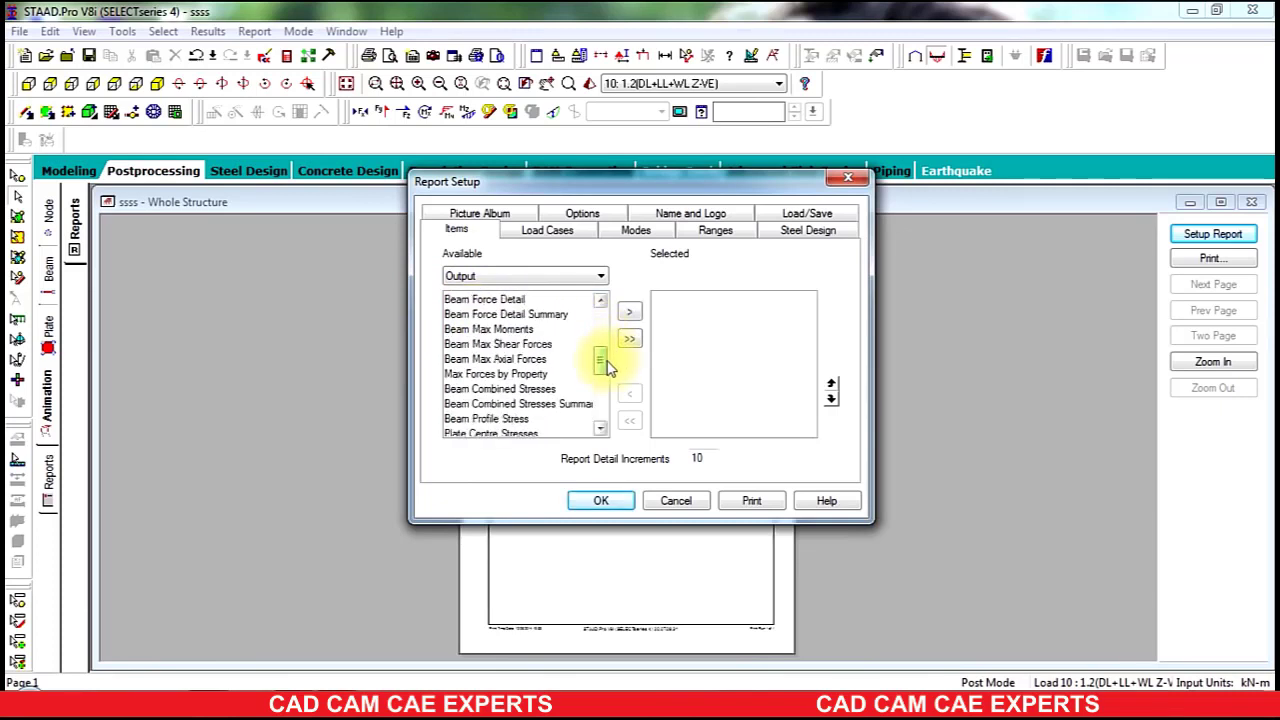
{"action": "left_click", "coordinate": [530, 345]}
{"action": "left_click", "coordinate": [518, 361], "text": "ctrl"}
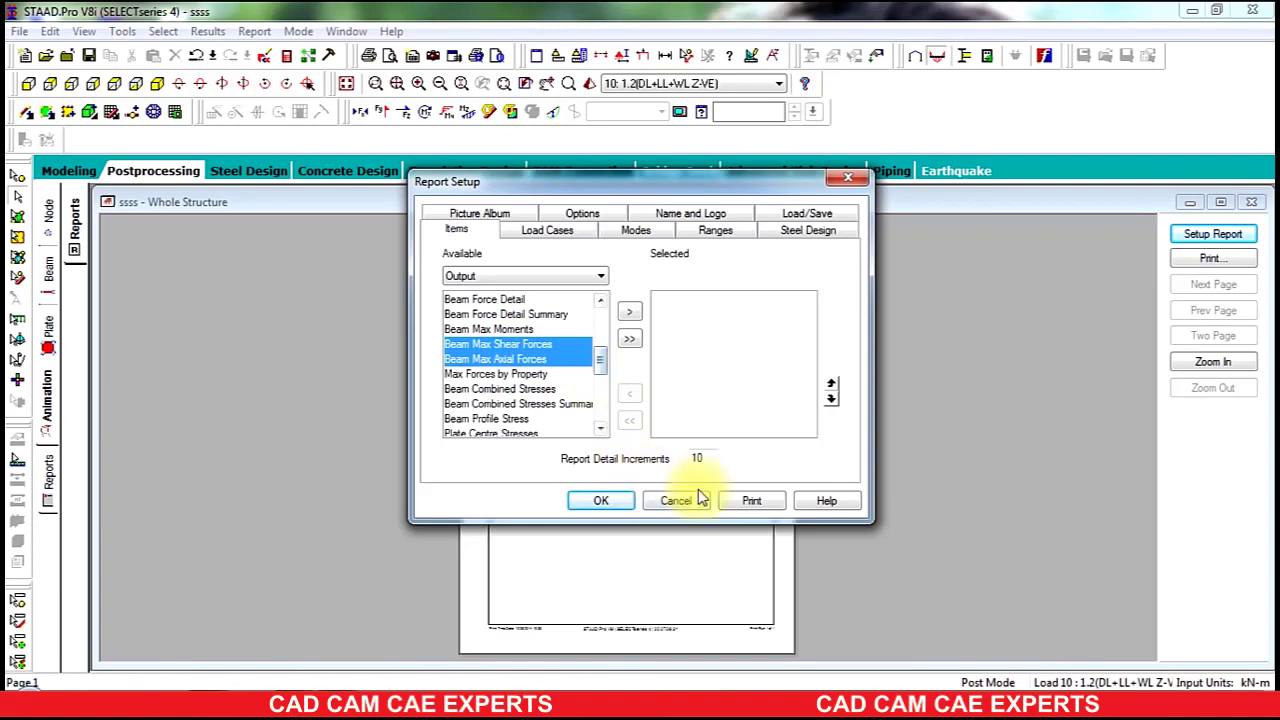
{"action": "left_click", "coordinate": [628, 313]}
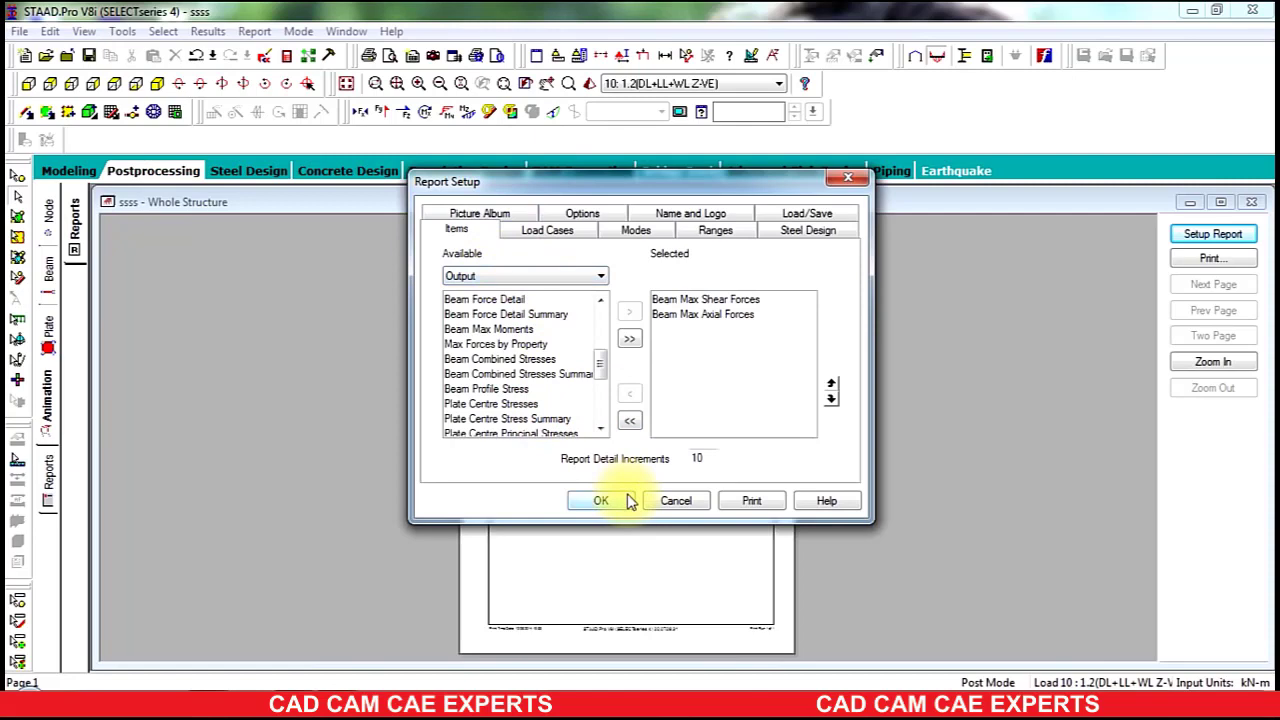
{"action": "left_click", "coordinate": [601, 501]}
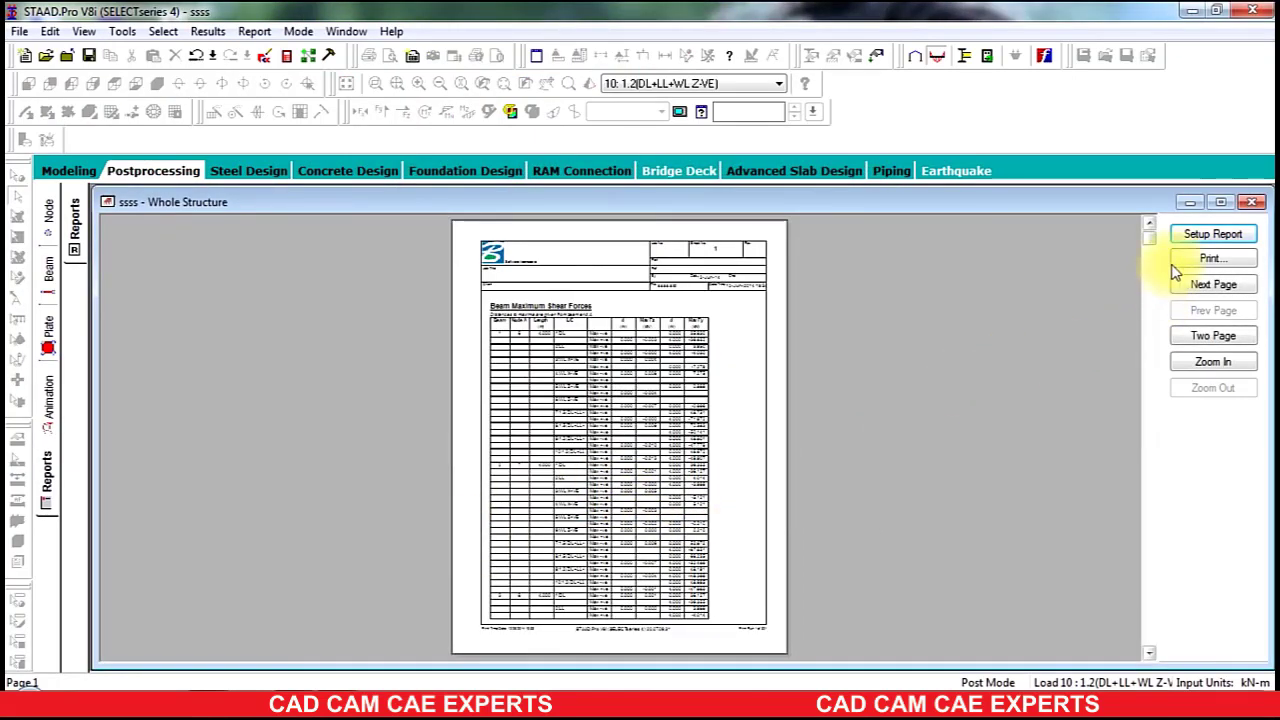
- Look through the report preview and read the beam maximum shear forces table on page 113 enlarged
{"action": "left_click_drag", "start_coordinate": [1150, 224], "coordinate": [1152, 323]}
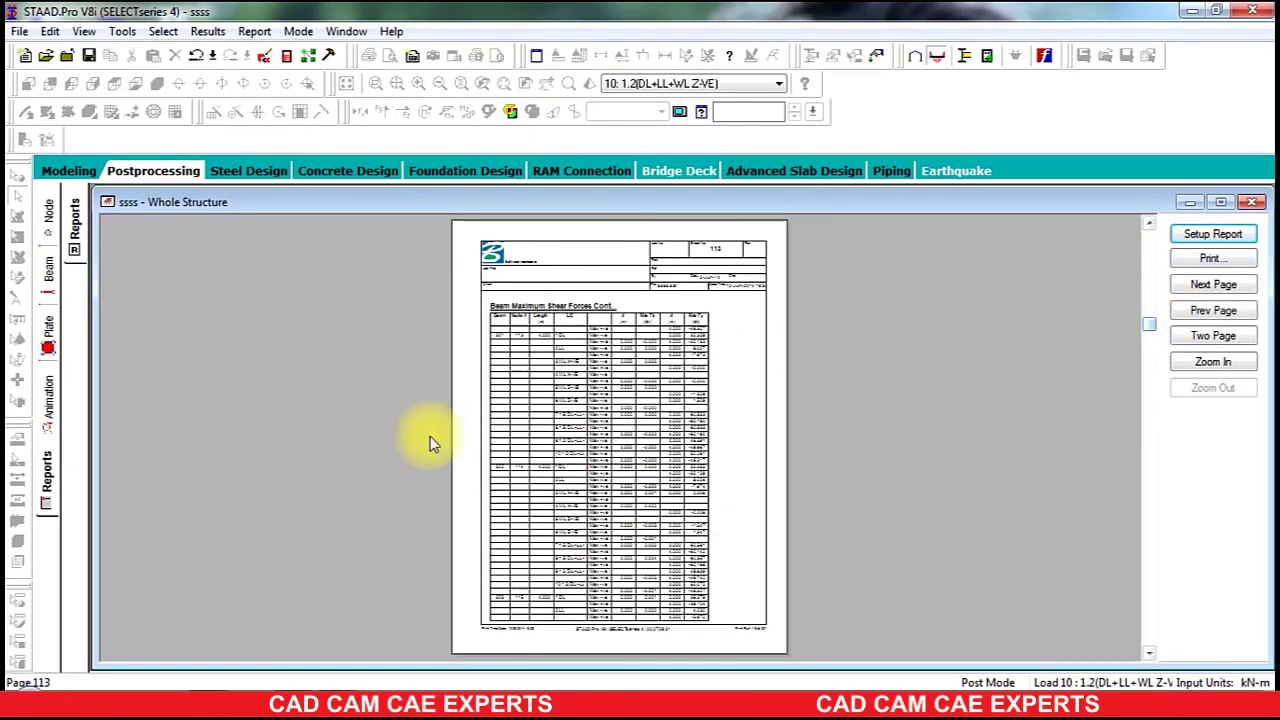
{"action": "left_click", "coordinate": [617, 400]}
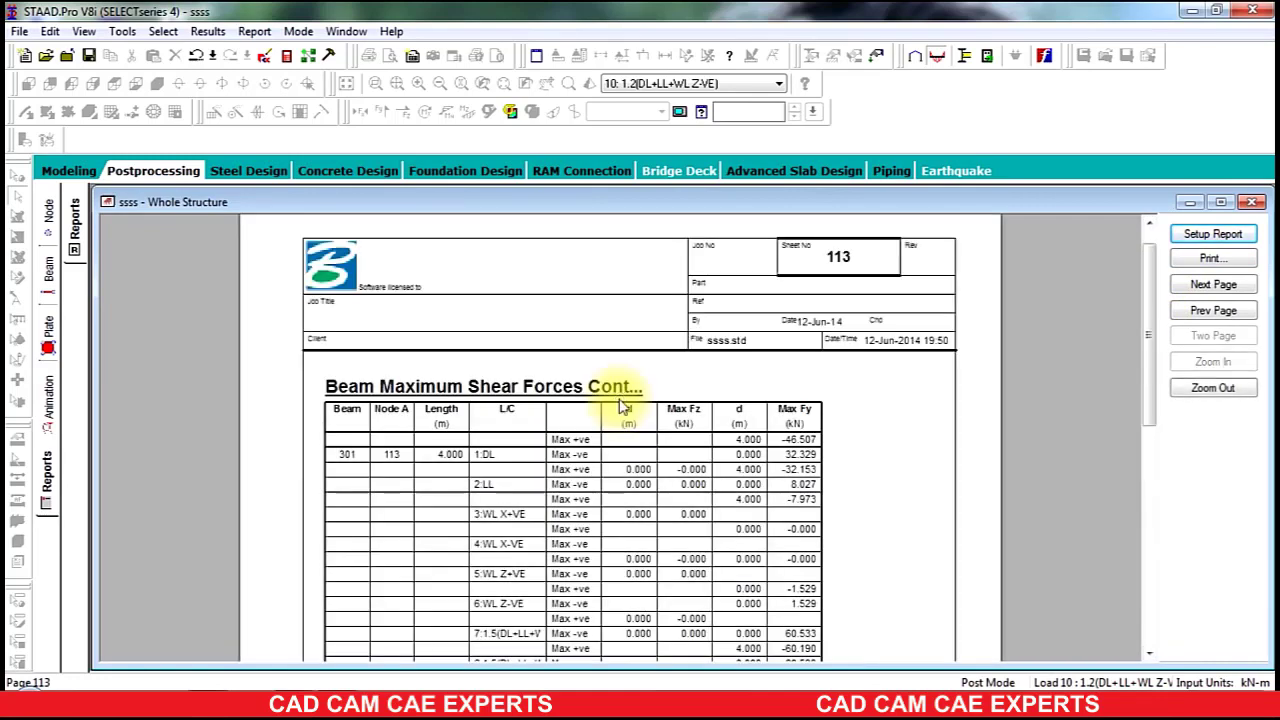
{"action": "left_click", "coordinate": [621, 400]}
{"action": "left_click", "coordinate": [46, 478]}
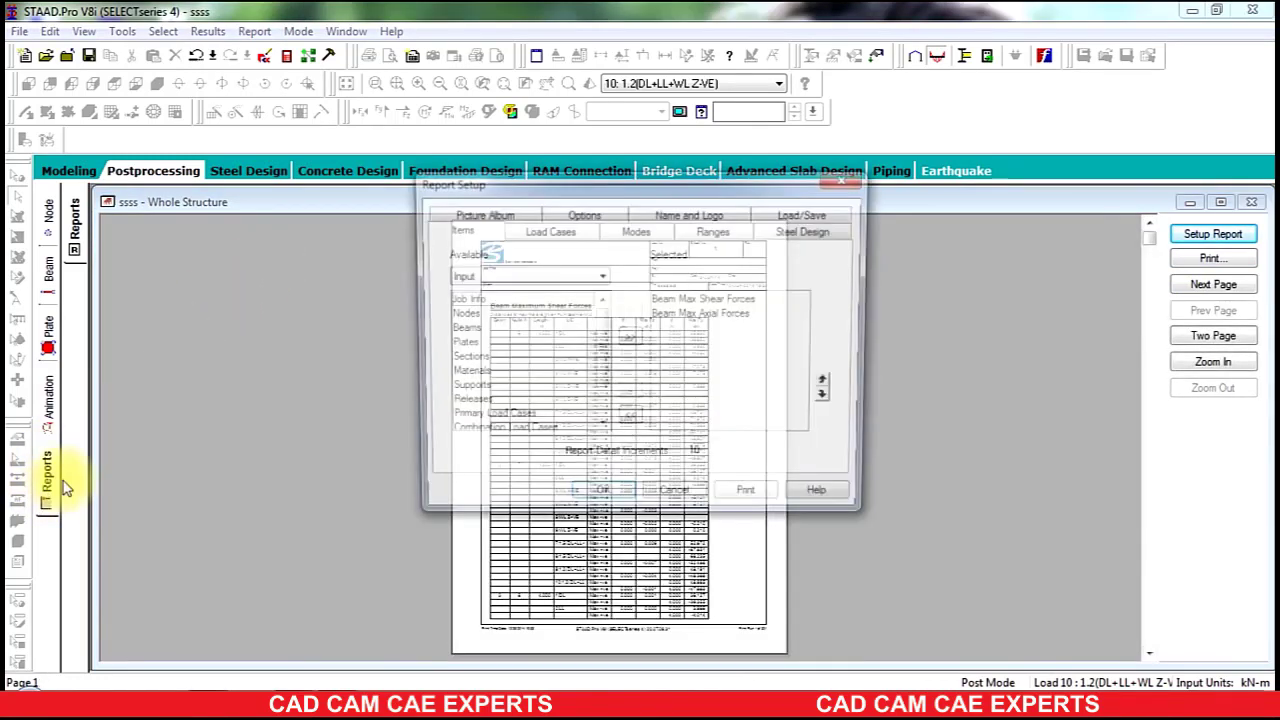
{"action": "left_click", "coordinate": [503, 277]}
{"action": "left_click", "coordinate": [494, 317]}
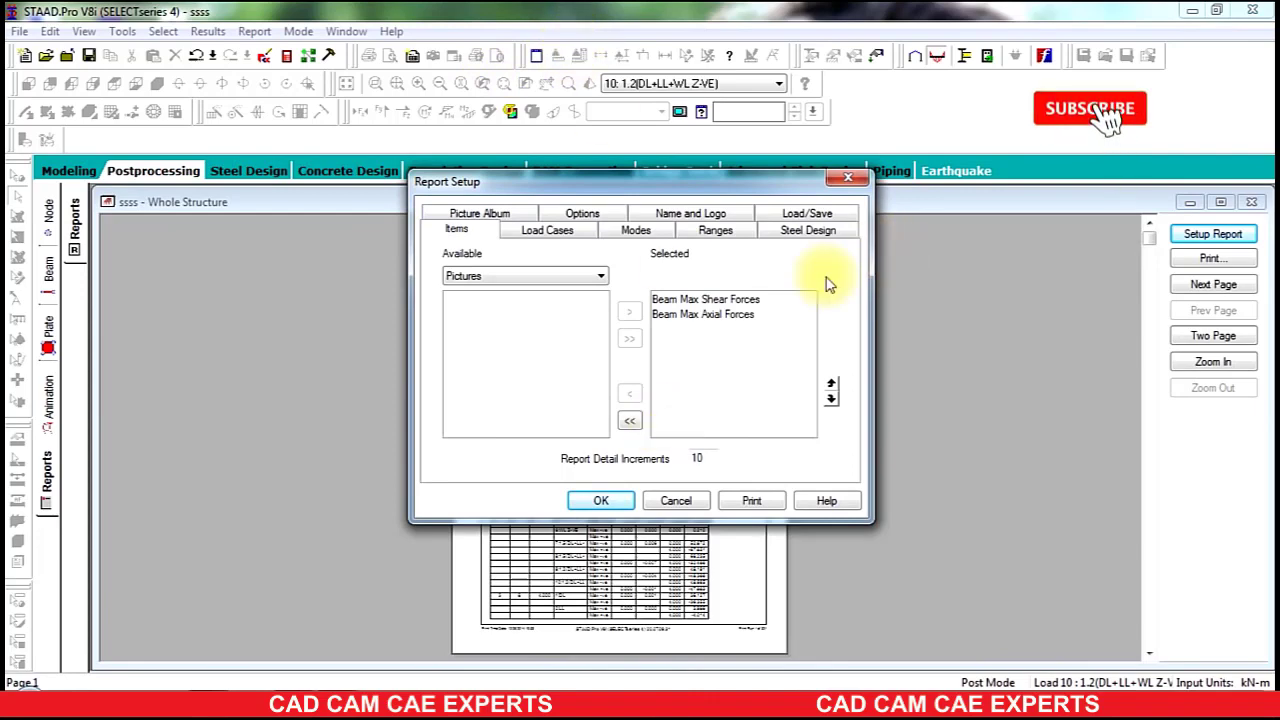
{"action": "left_click", "coordinate": [835, 183]}
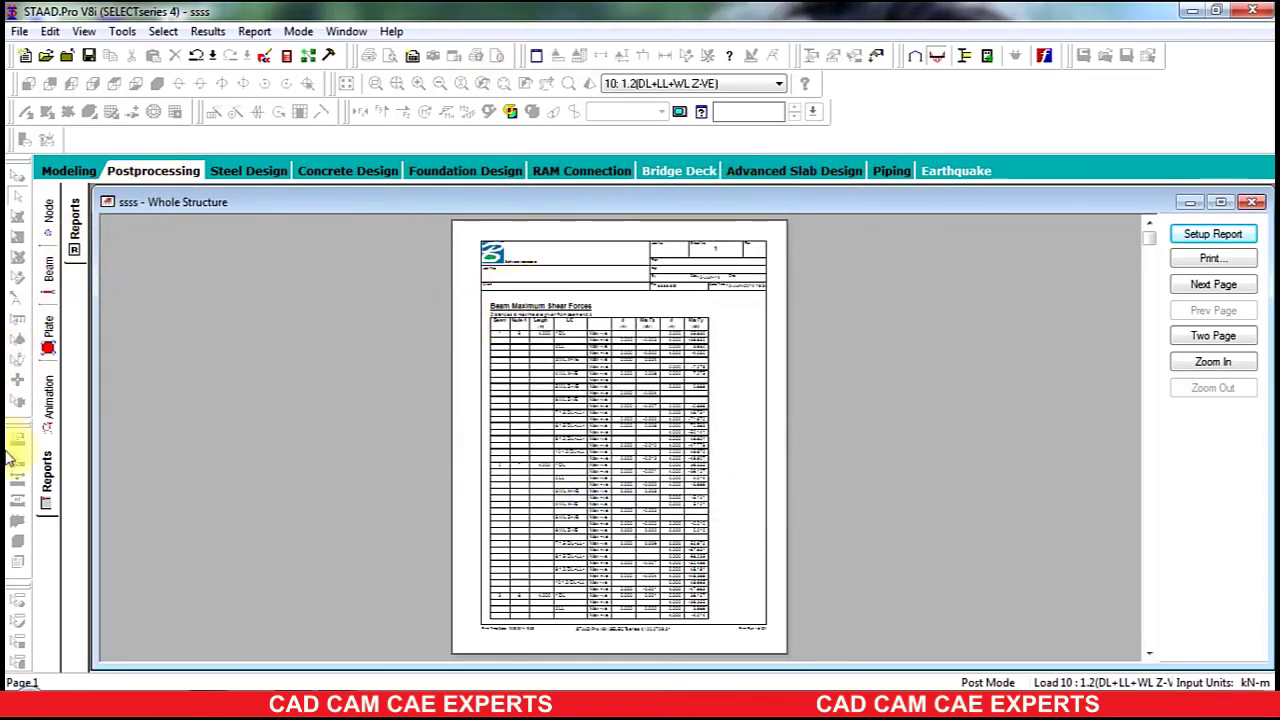
{"action": "left_click", "coordinate": [46, 478]}
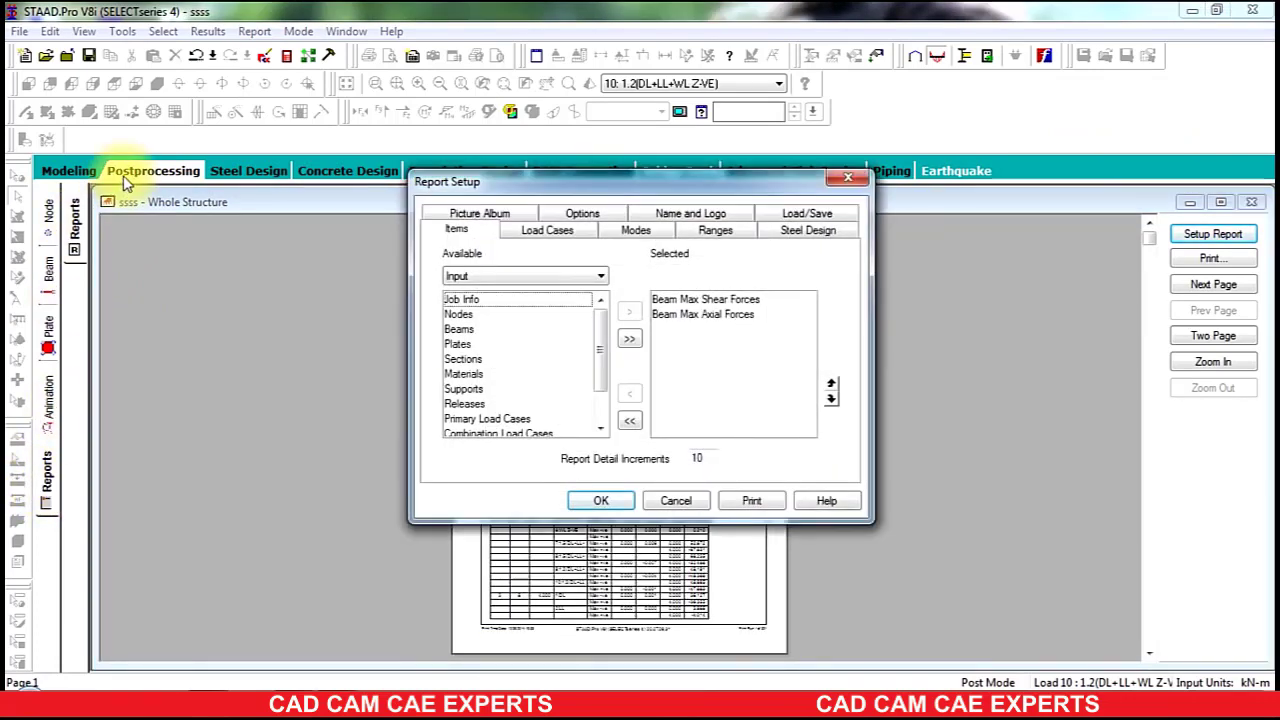
{"action": "left_click", "coordinate": [689, 509]}
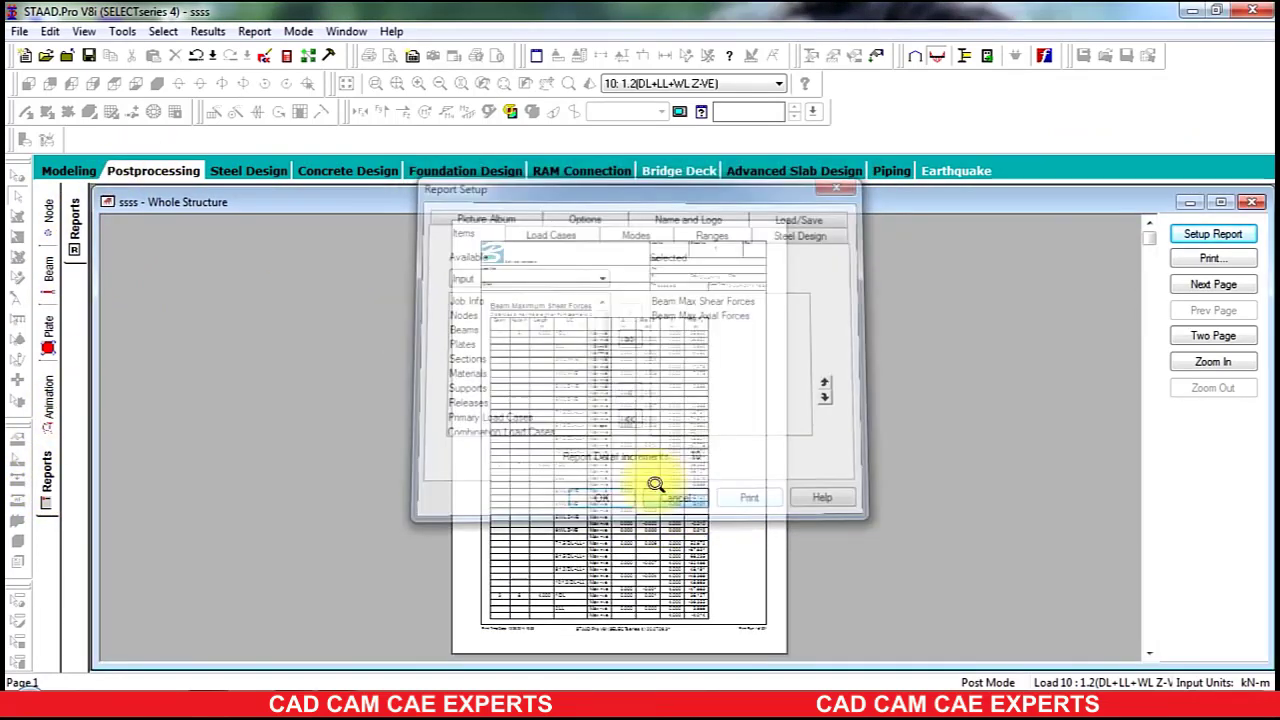
- Show the node displacement view full size for load 10 and save a picture of it with the default caption
{"action": "left_click", "coordinate": [152, 172]}
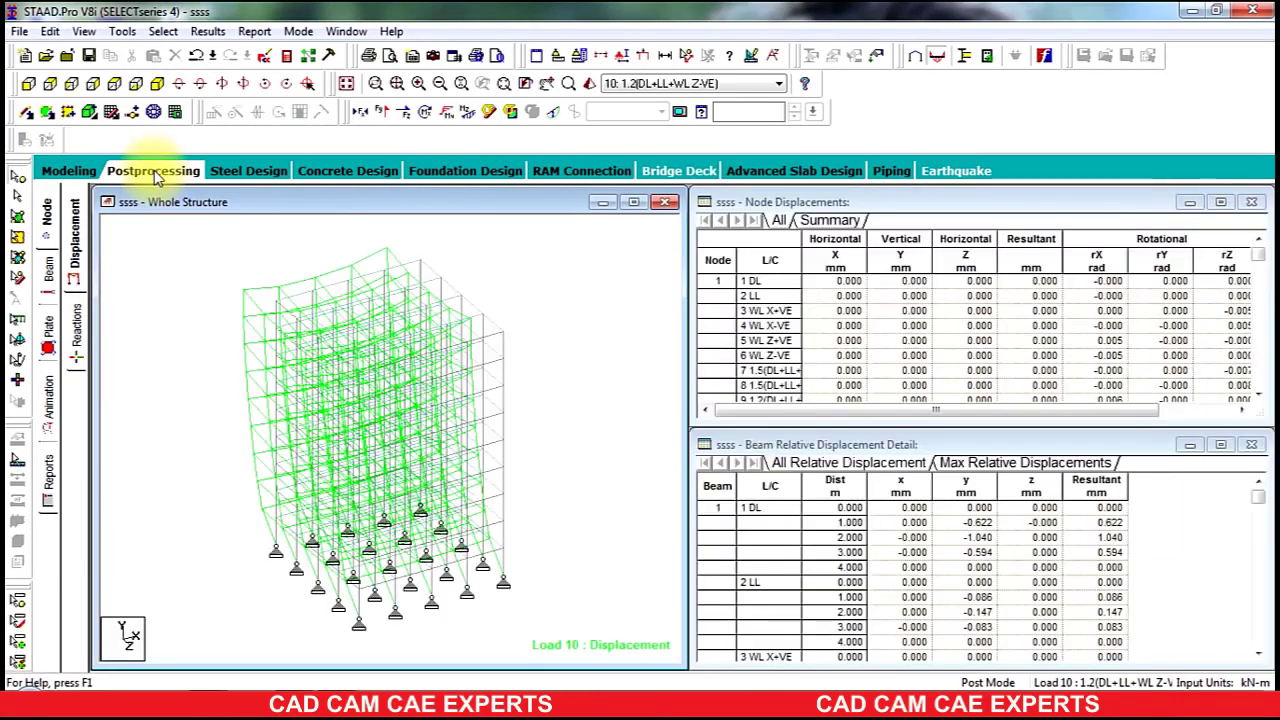
{"action": "left_click", "coordinate": [636, 204]}
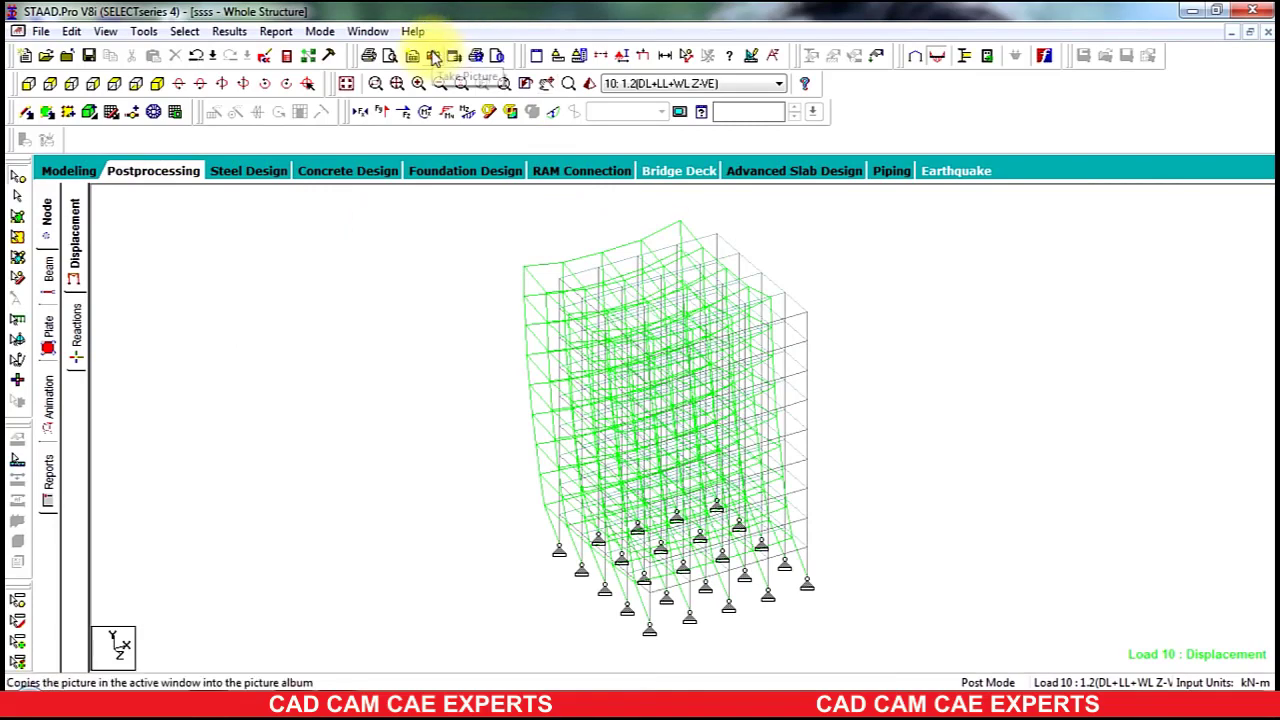
{"action": "left_click", "coordinate": [431, 53]}
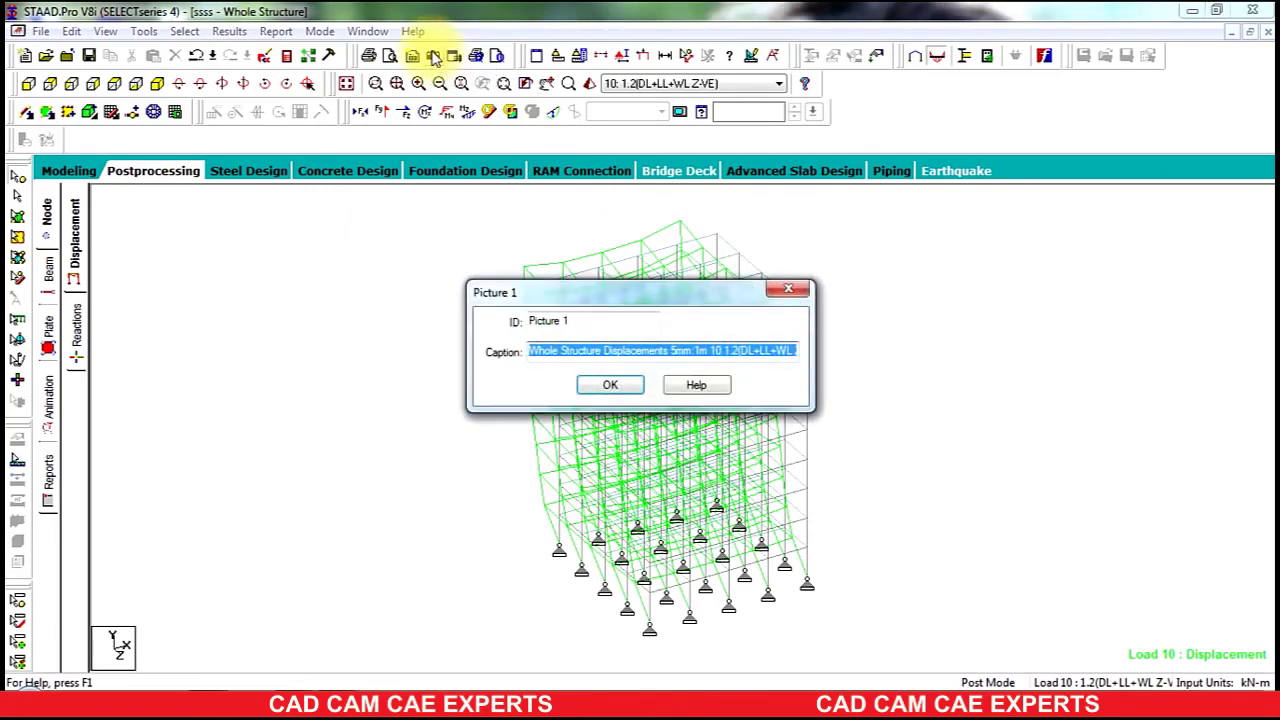
{"action": "left_click", "coordinate": [613, 387]}
- Display the displacements for load 9, 1.2(DL+LL+WL Z+VE), and save a second picture with the default caption
{"action": "left_click", "coordinate": [706, 85]}
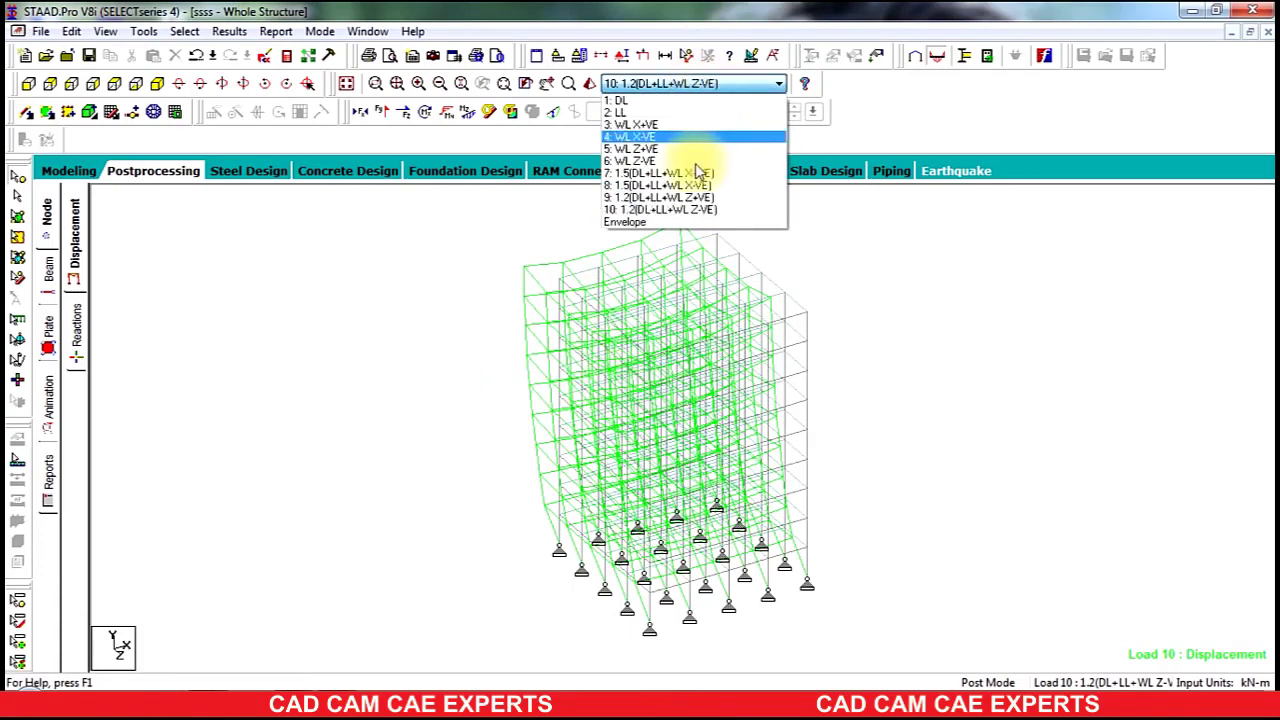
{"action": "left_click", "coordinate": [677, 207]}
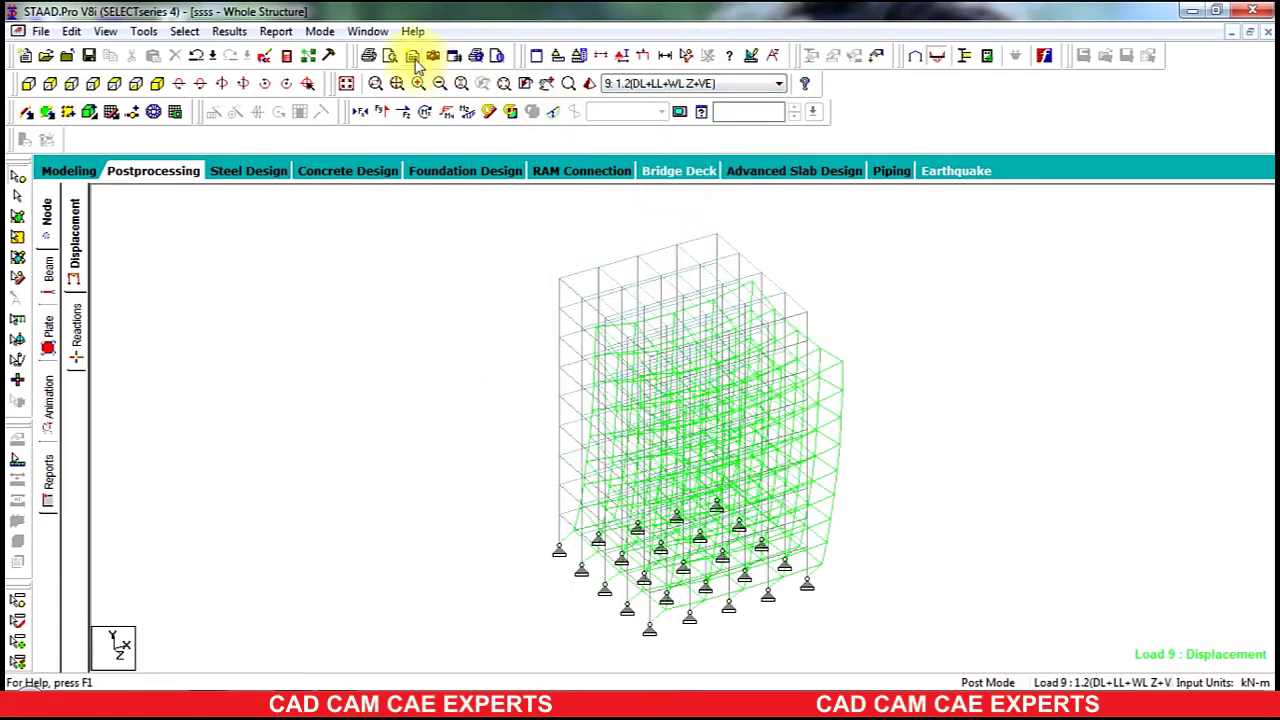
{"action": "left_click", "coordinate": [430, 55]}
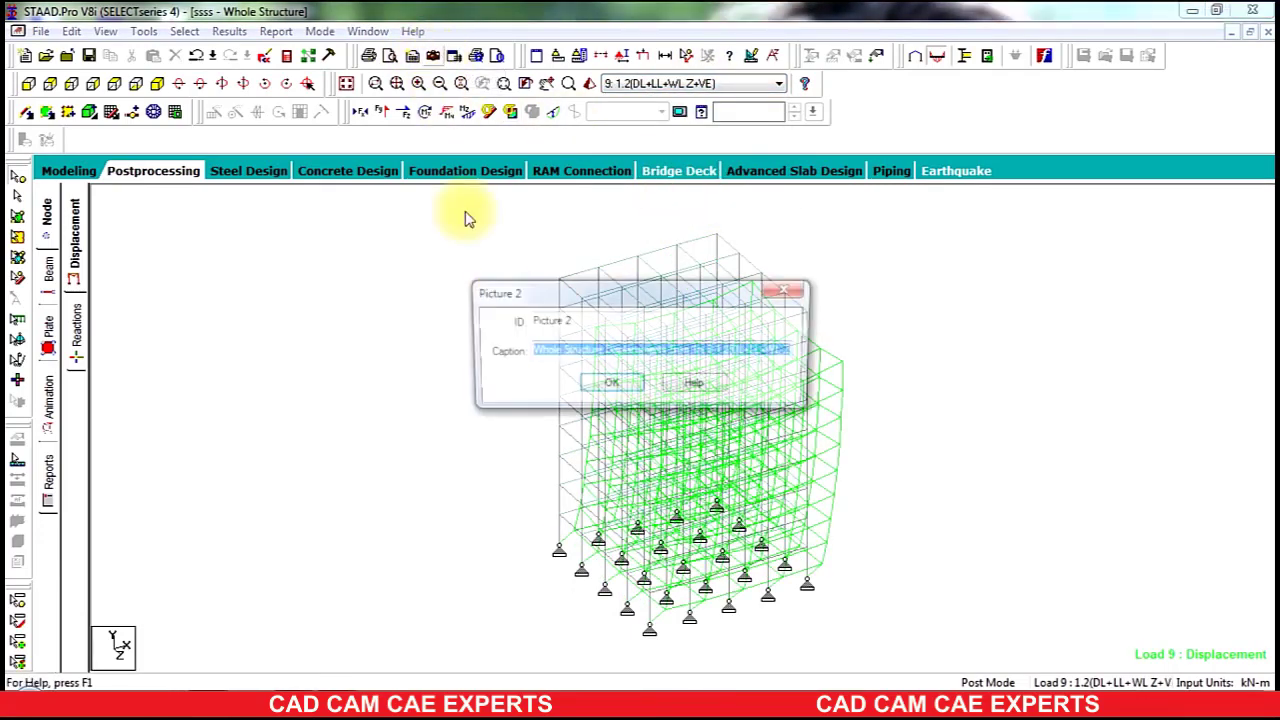
{"action": "left_click", "coordinate": [604, 387]}
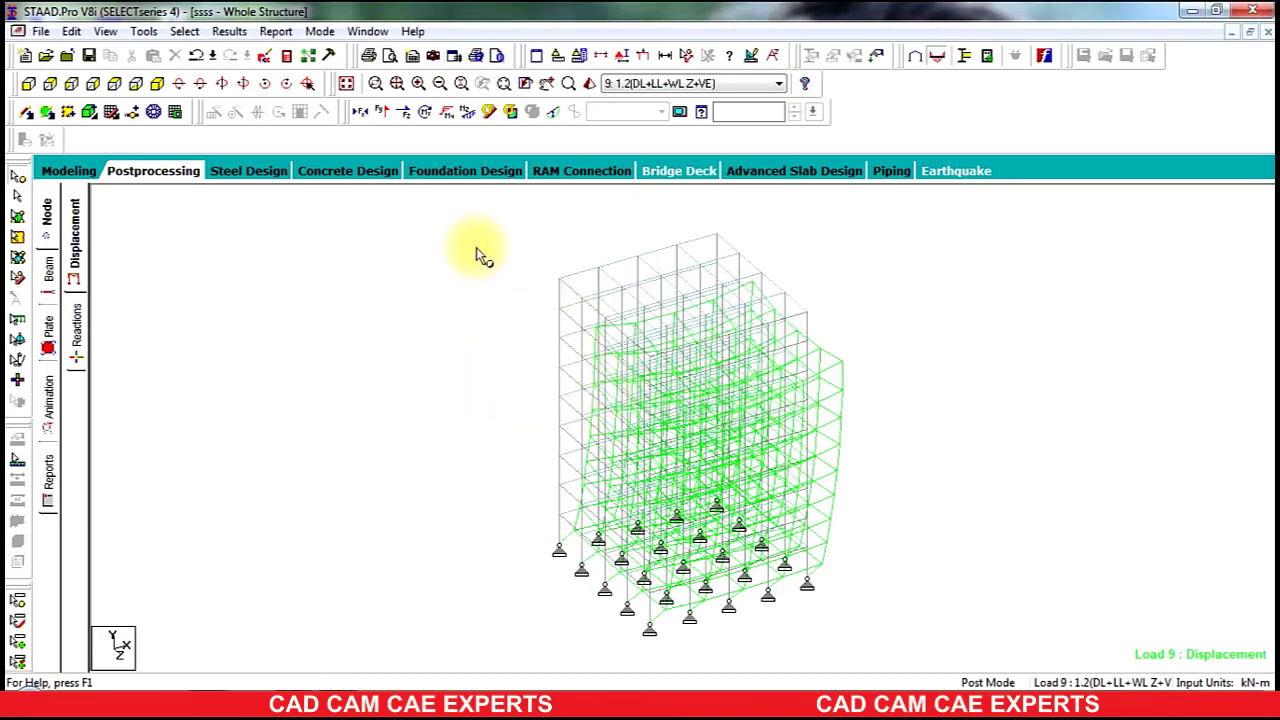
- Add Picture 1 and Picture 2 to the selected report items and regenerate the report
{"action": "left_click", "coordinate": [55, 483]}
{"action": "left_click", "coordinate": [538, 278]}
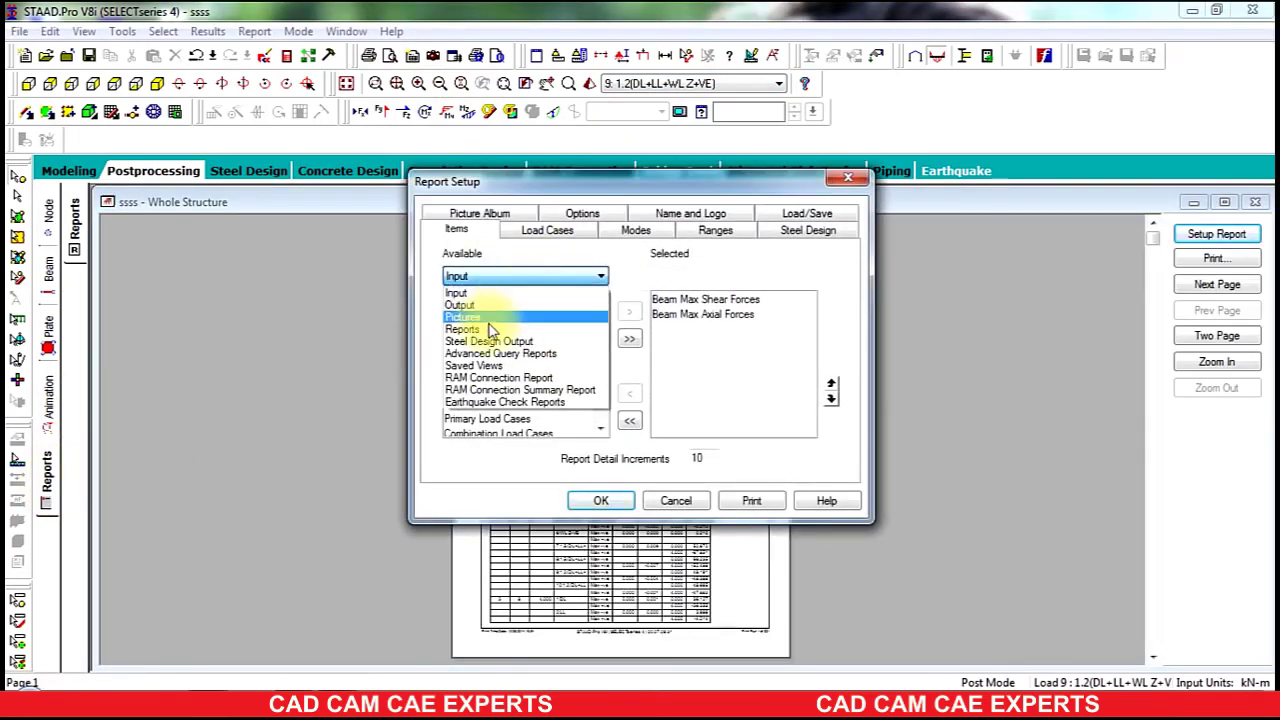
{"action": "left_click", "coordinate": [483, 326]}
{"action": "left_click", "coordinate": [481, 301]}
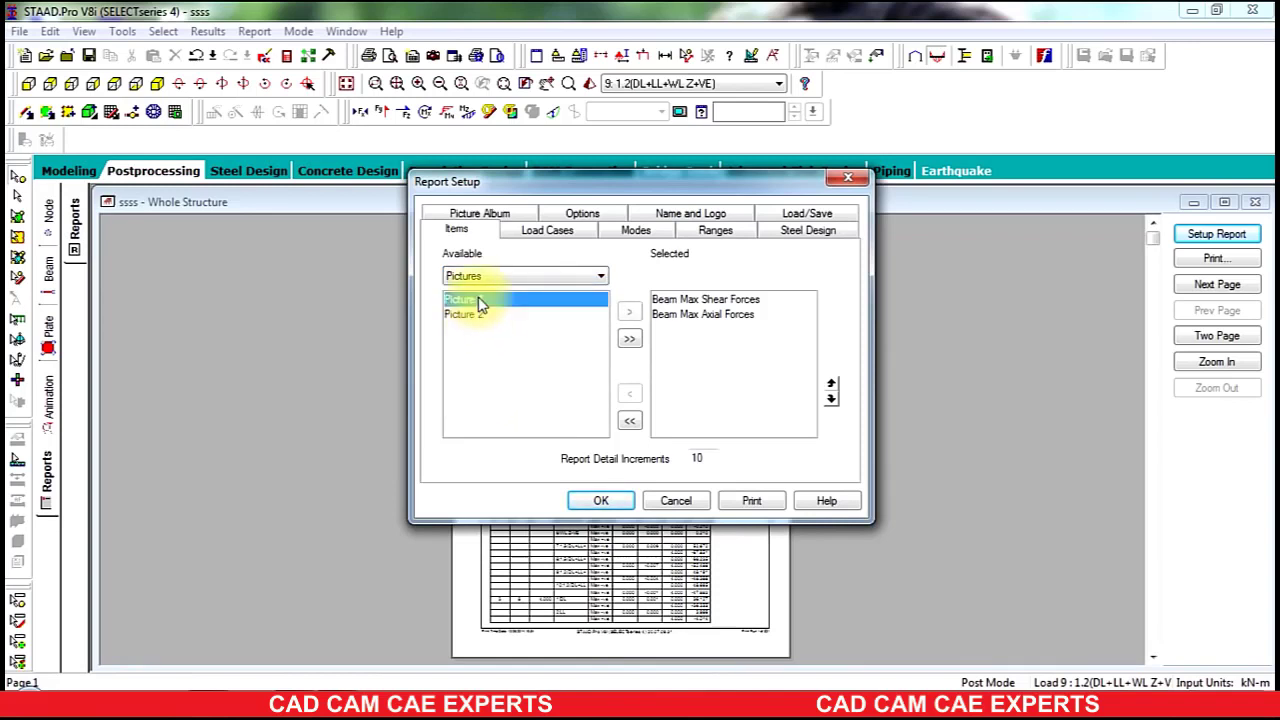
{"action": "left_click", "coordinate": [629, 311]}
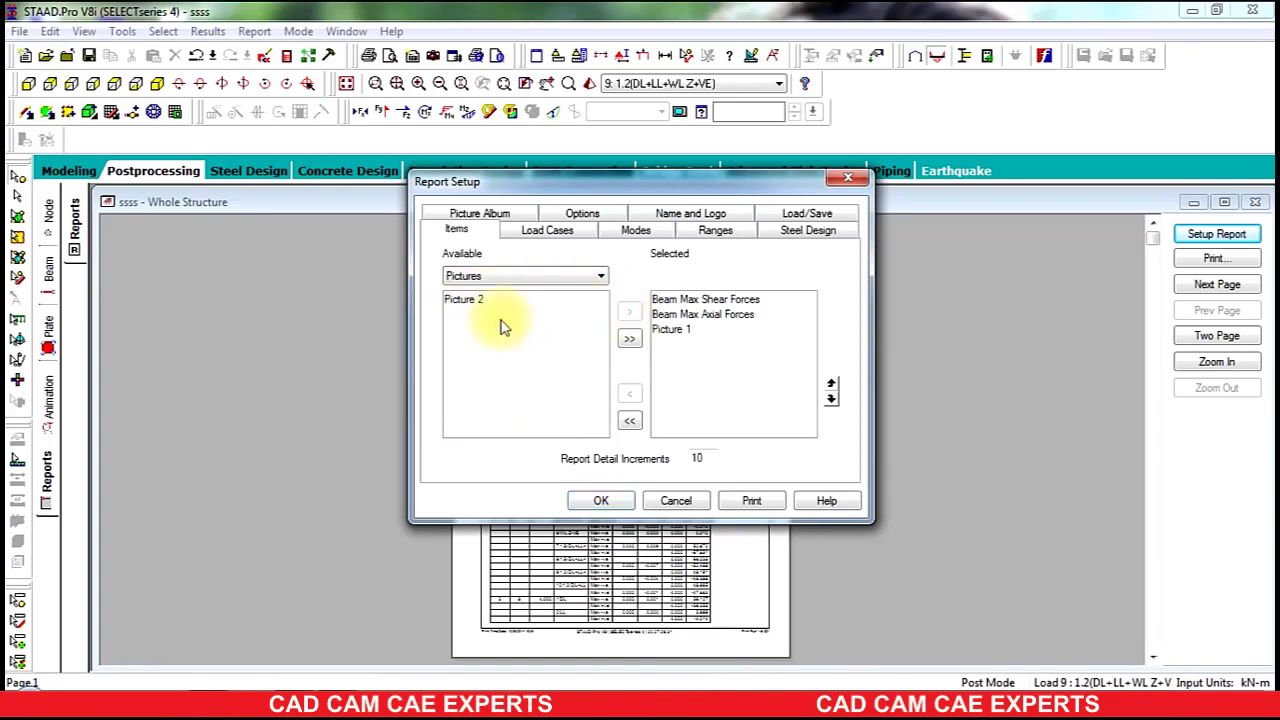
{"action": "left_click", "coordinate": [460, 301]}
{"action": "left_click", "coordinate": [629, 311]}
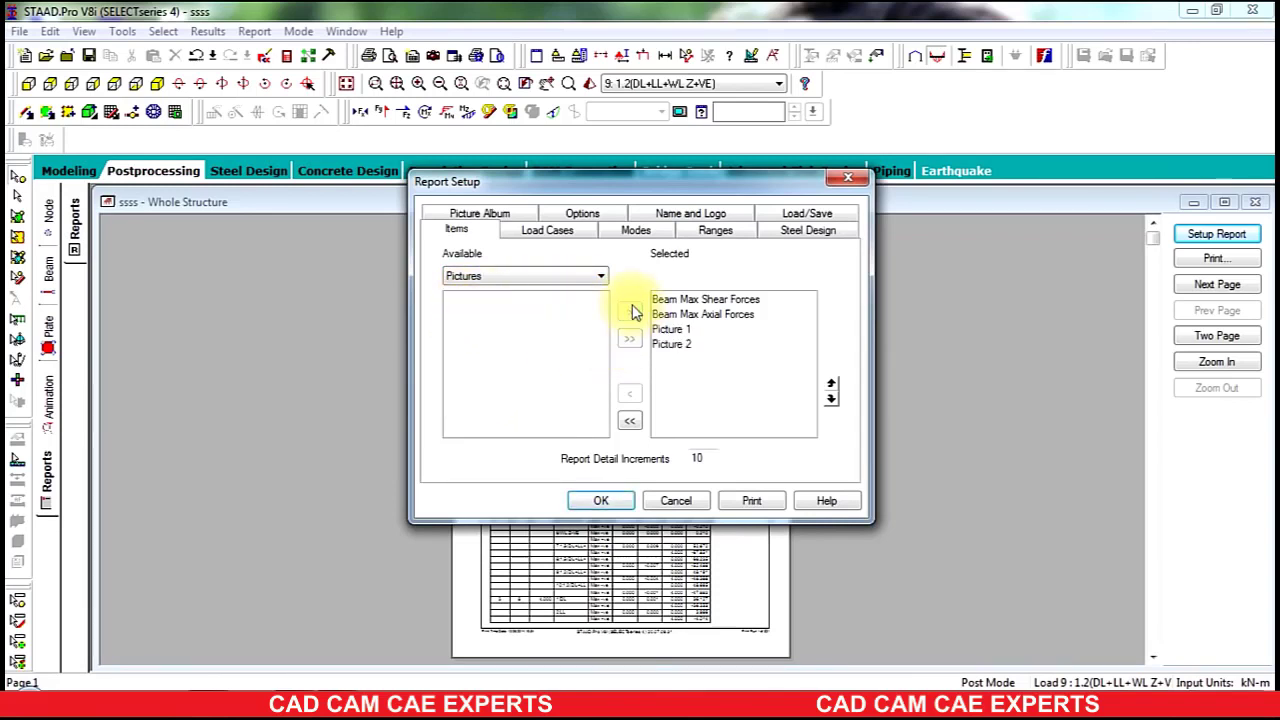
{"action": "left_click", "coordinate": [604, 501]}
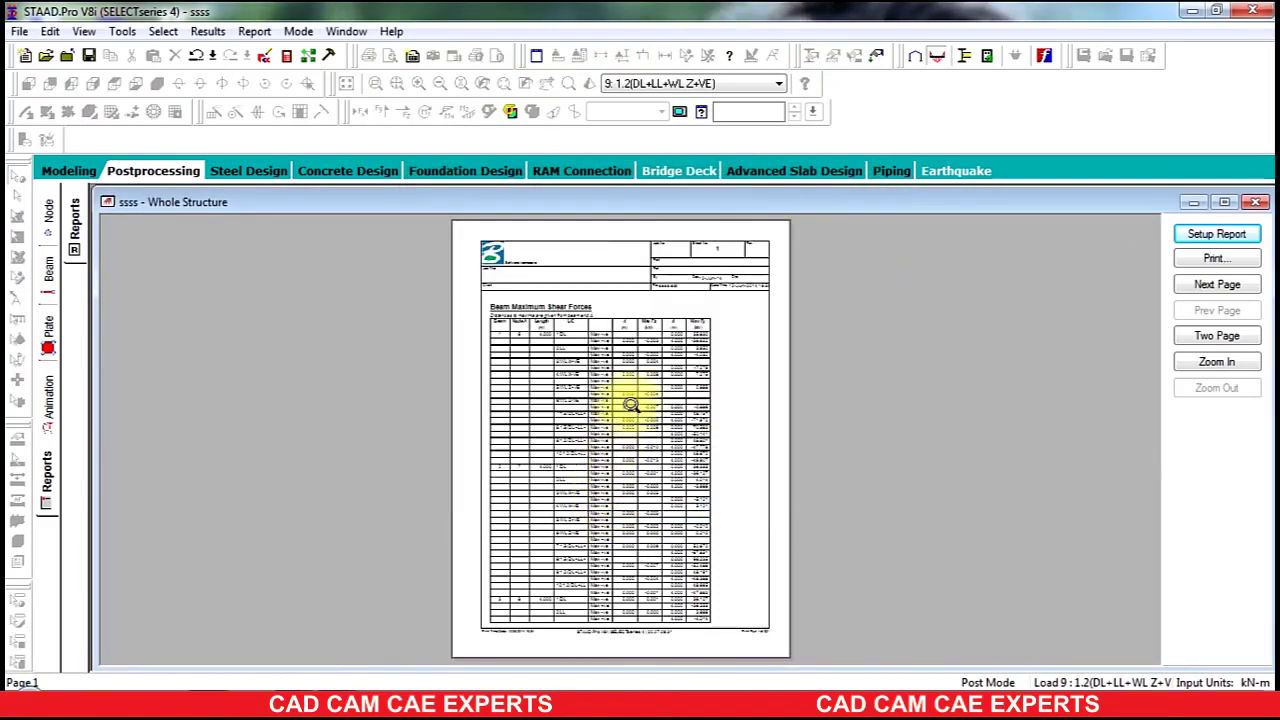
- Examine the report's first page enlarged, and the displacement pictures on its last page
{"action": "left_click", "coordinate": [674, 370]}
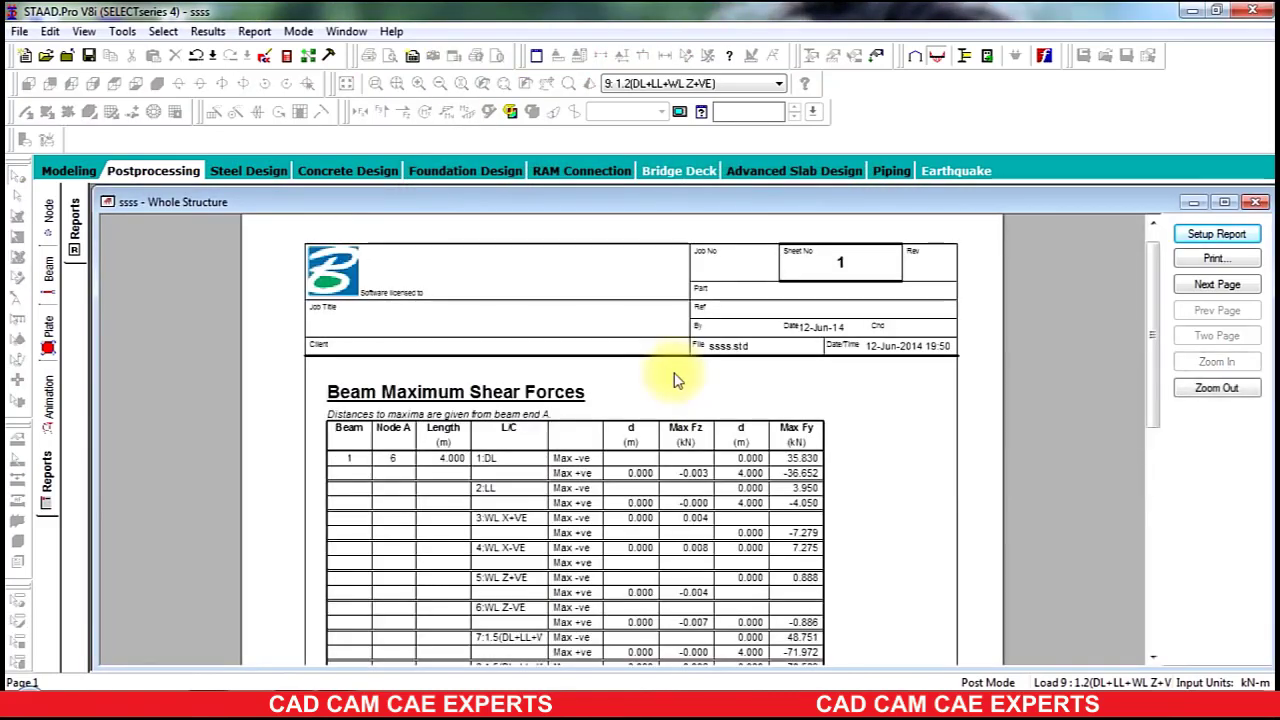
{"action": "left_click", "coordinate": [675, 374]}
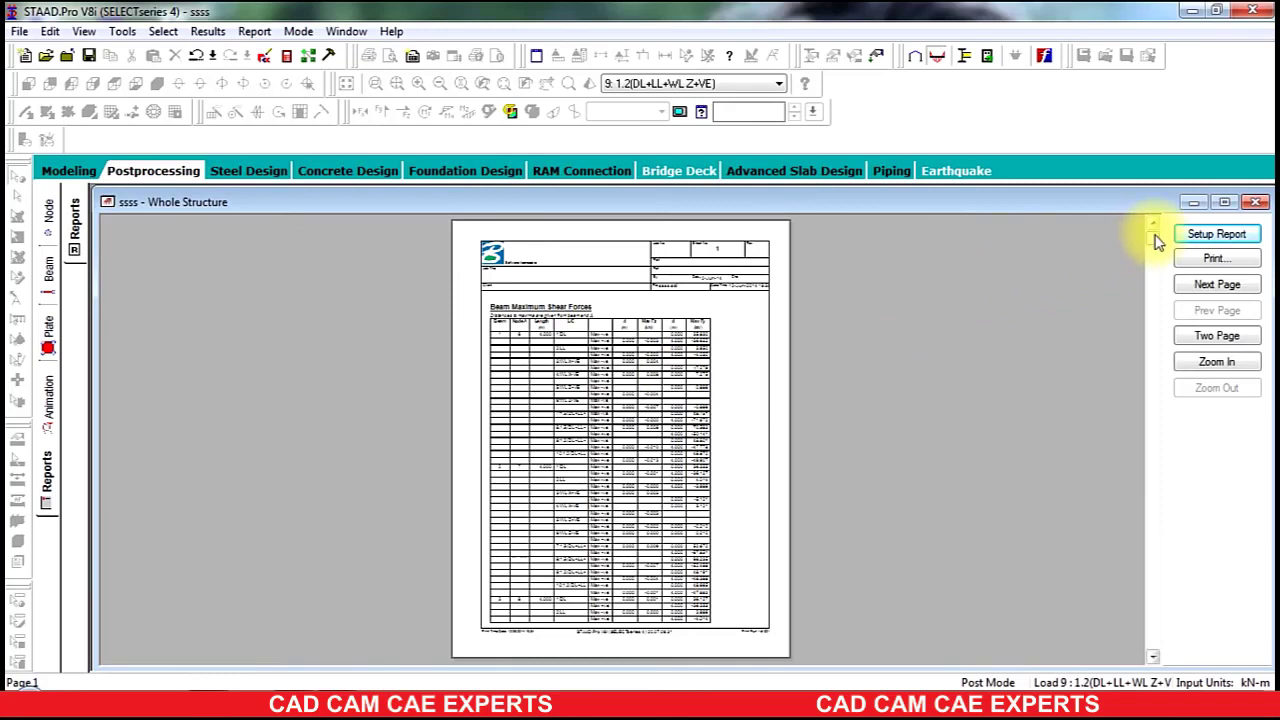
{"action": "left_click_drag", "start_coordinate": [1157, 242], "coordinate": [1147, 651]}
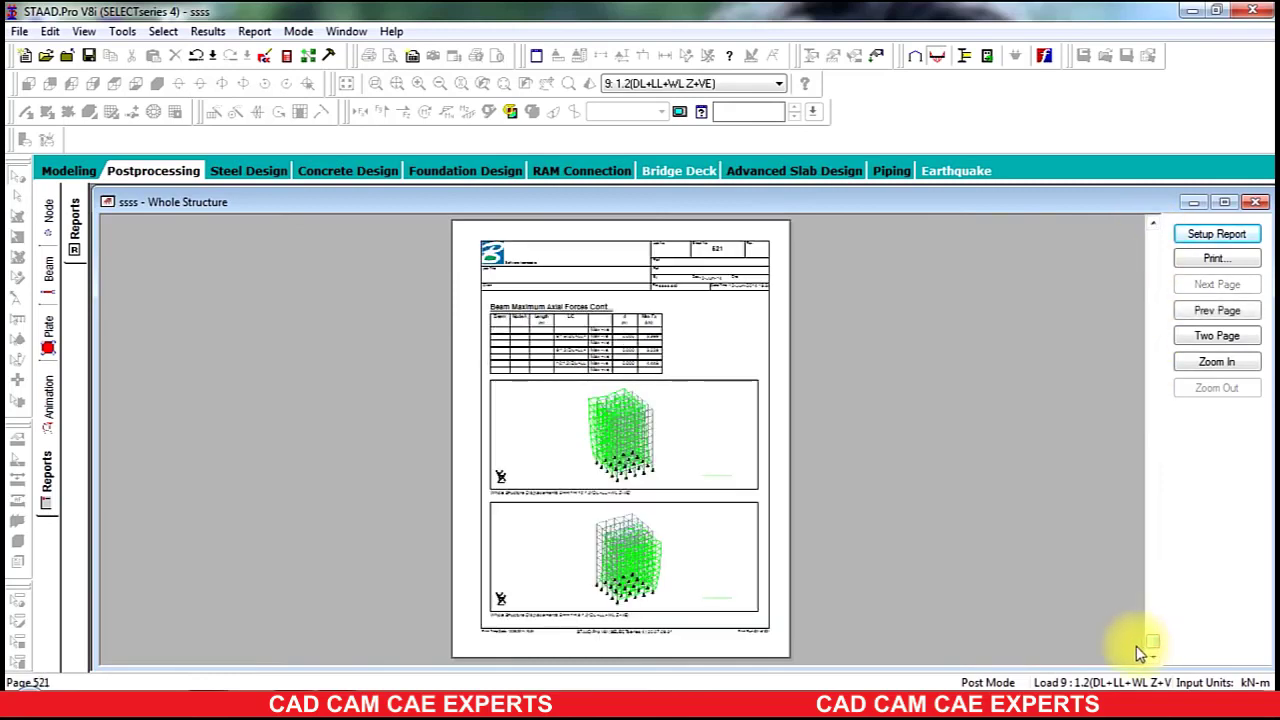
{"action": "left_click", "coordinate": [642, 455]}
{"action": "left_click", "coordinate": [643, 386]}
{"action": "left_click", "coordinate": [650, 463]}
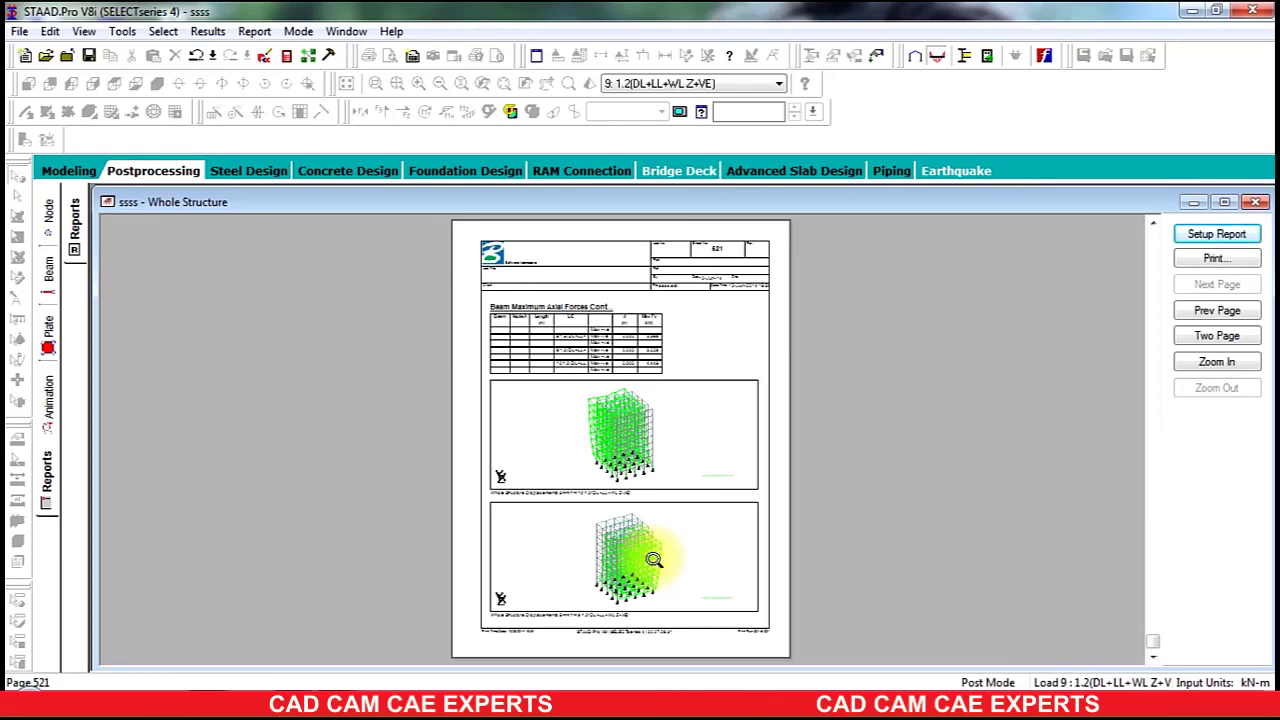
- Return to the modeling mode and show the whole structure in plan view from above
{"action": "left_click", "coordinate": [62, 169]}
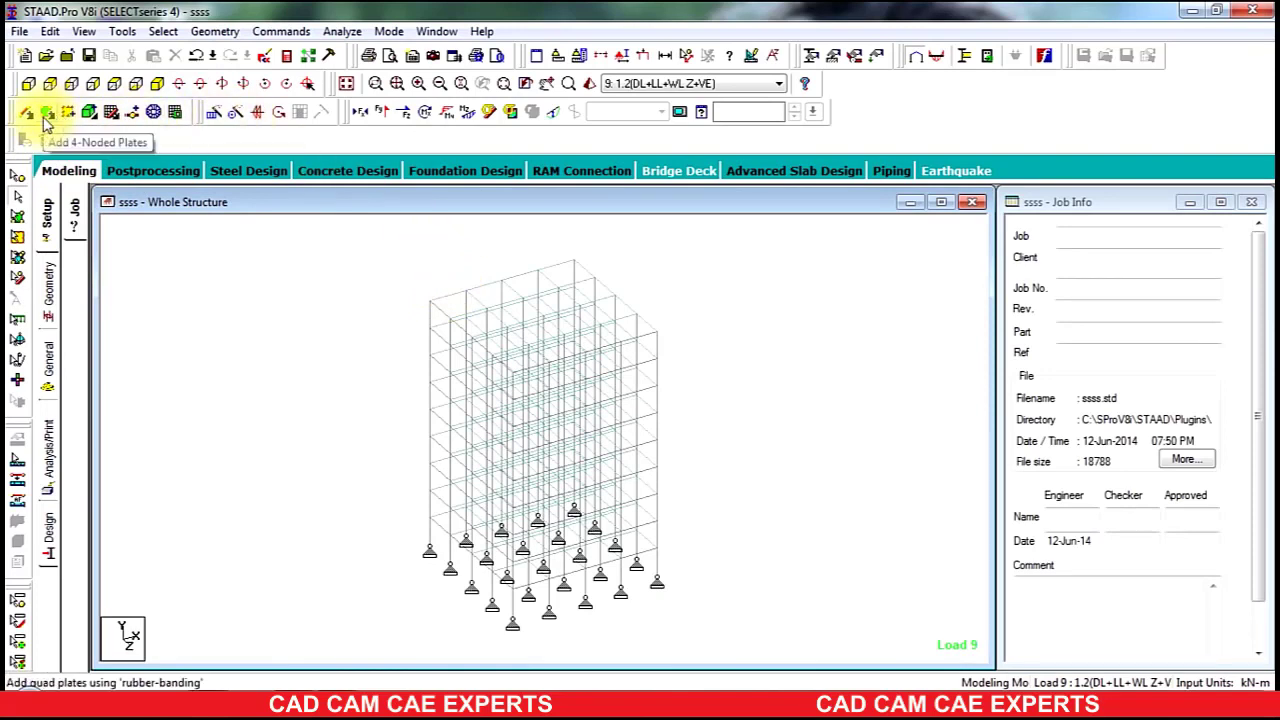
{"action": "left_click", "coordinate": [108, 90]}
{"action": "left_click", "coordinate": [135, 83]}
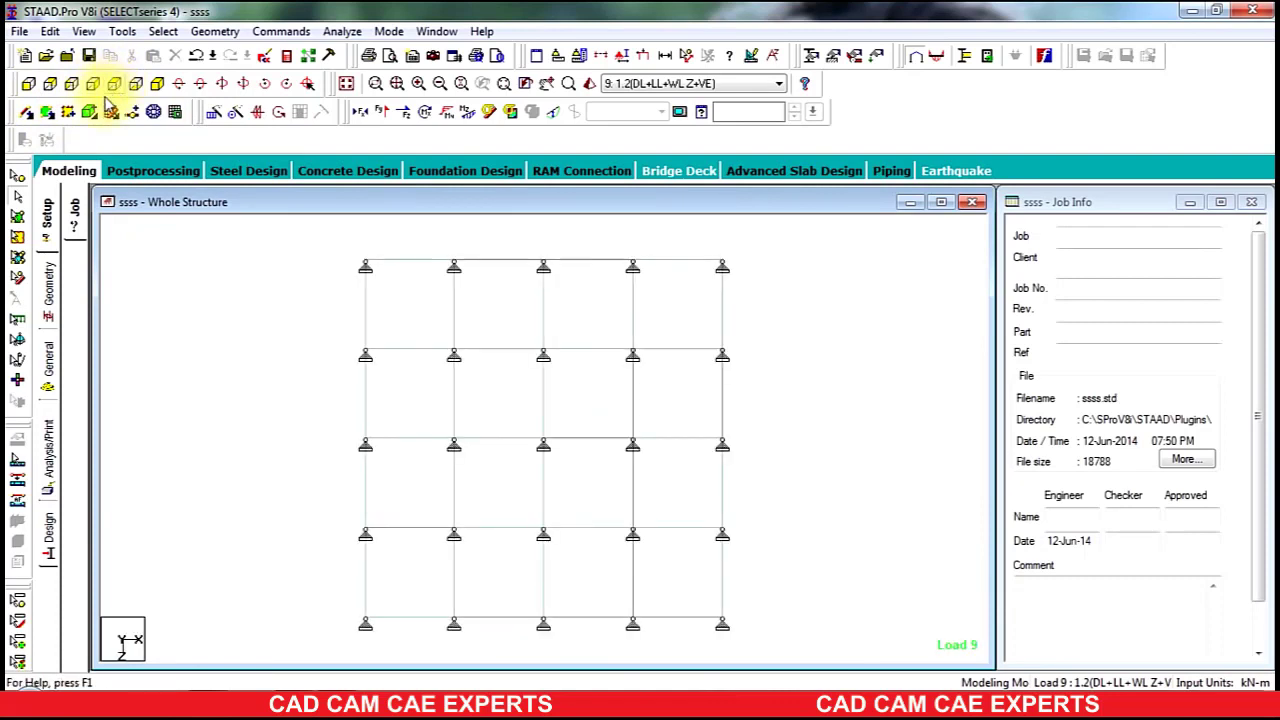
{"action": "left_click", "coordinate": [47, 113]}
{"action": "left_click", "coordinate": [356, 267]}
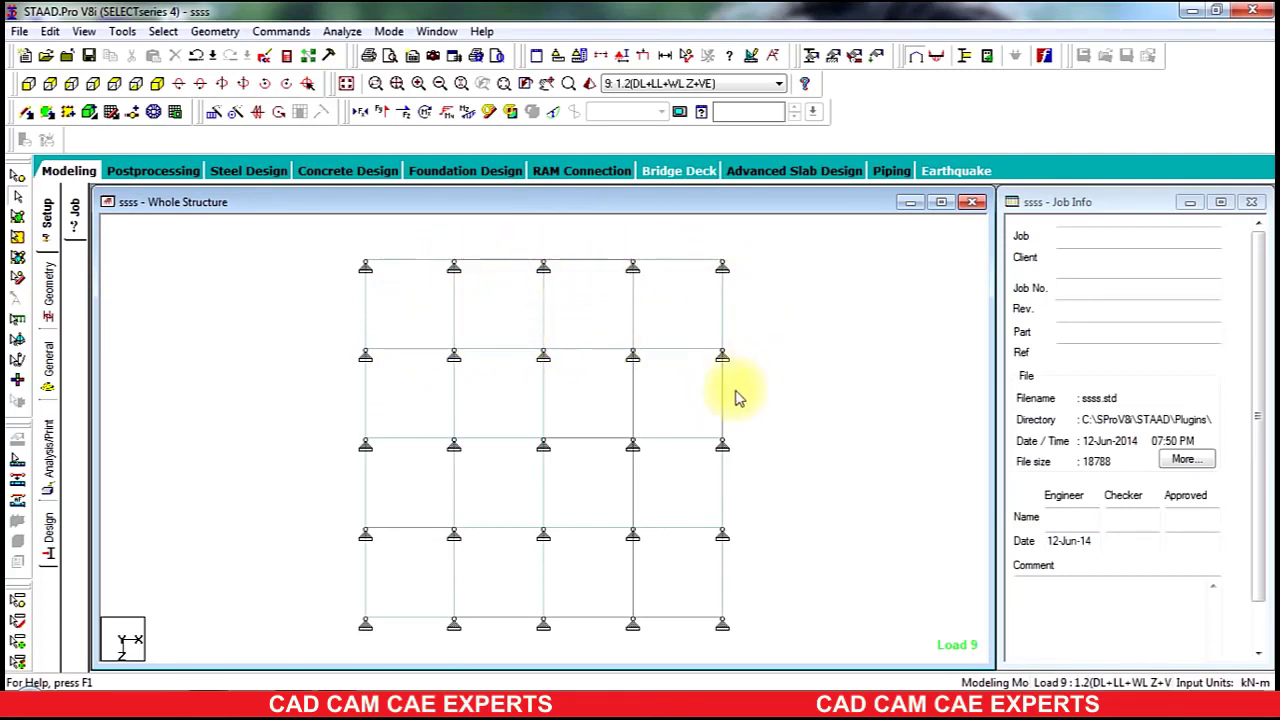
{"action": "left_click", "coordinate": [153, 111]}
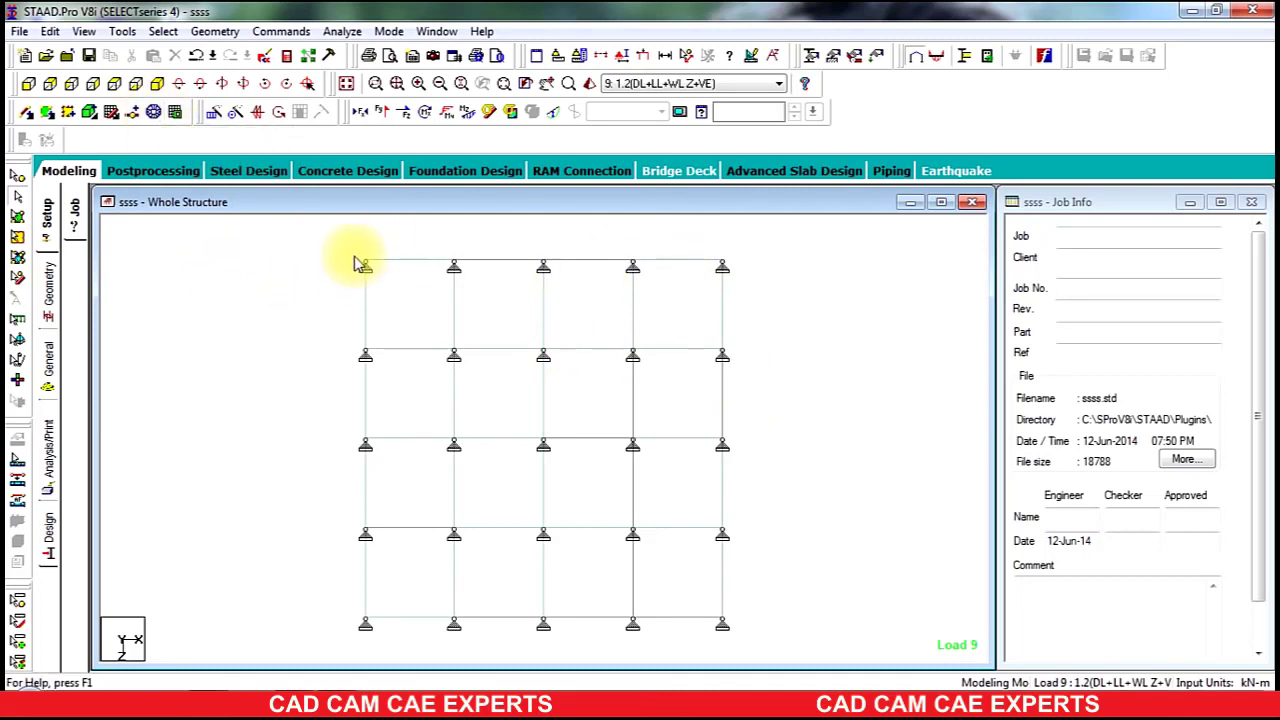